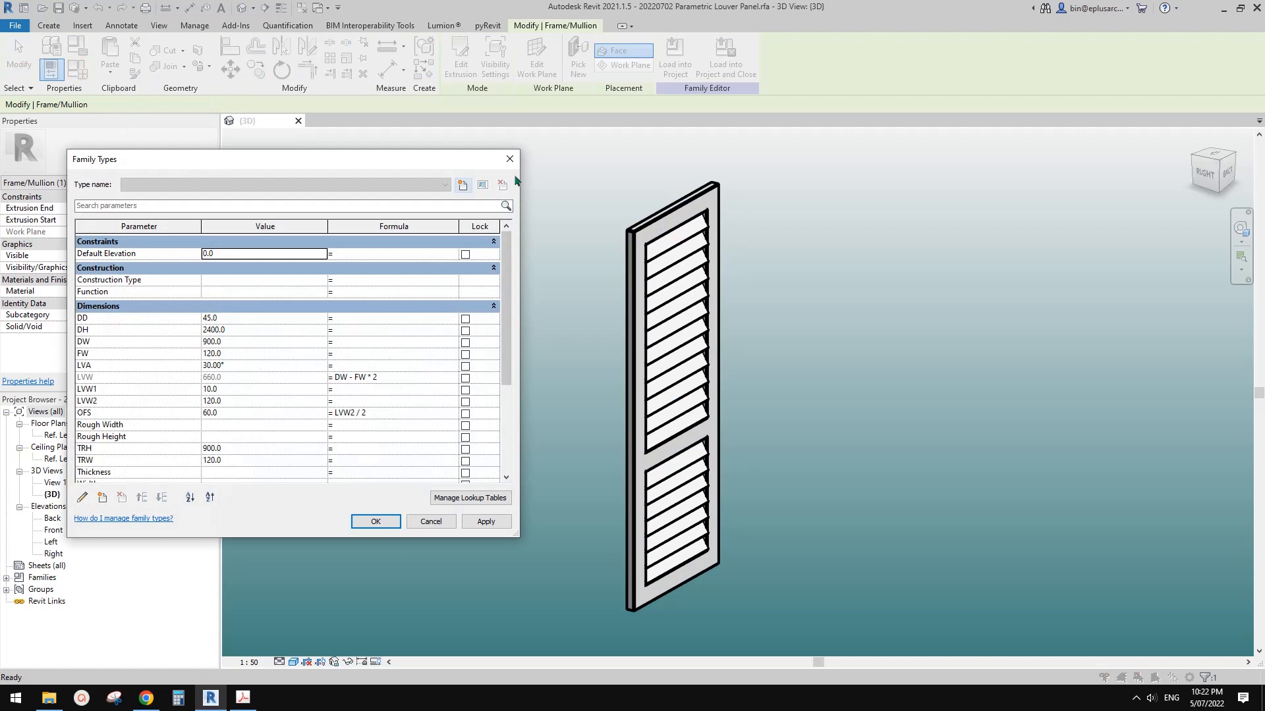
Step: Close the family types and examine the louver panel model from another angle in 3D
{"action": "left_click", "coordinate": [510, 158]}
{"action": "left_click", "coordinate": [589, 254]}
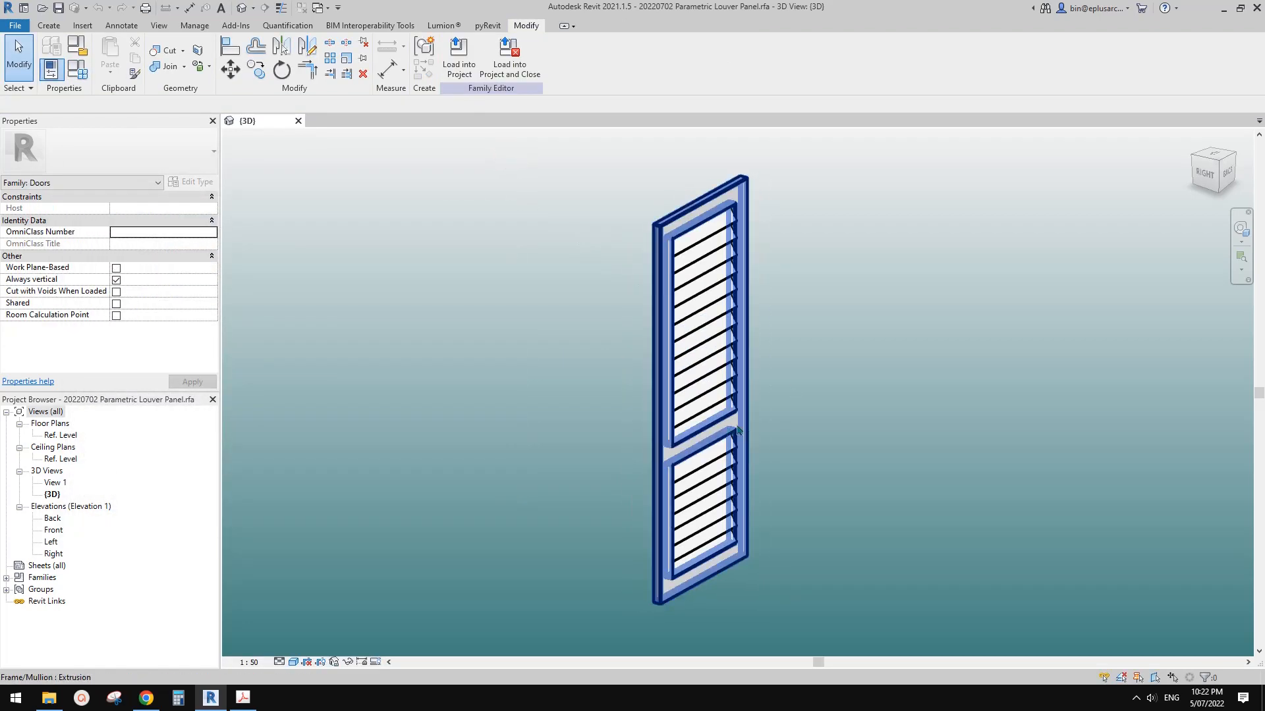
{"action": "middle_click_drag", "start_coordinate": [753, 425], "coordinate": [713, 457], "text": "shift"}
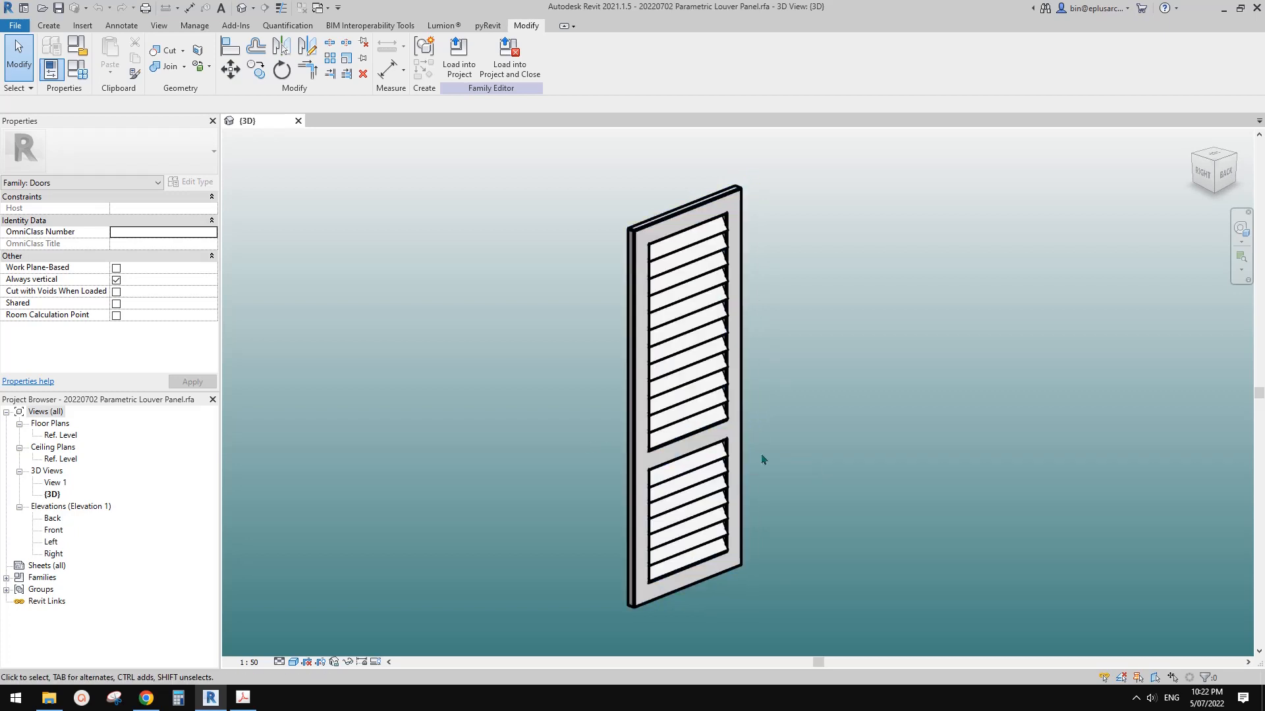
{"action": "middle_click_drag", "start_coordinate": [840, 474], "coordinate": [831, 480]}
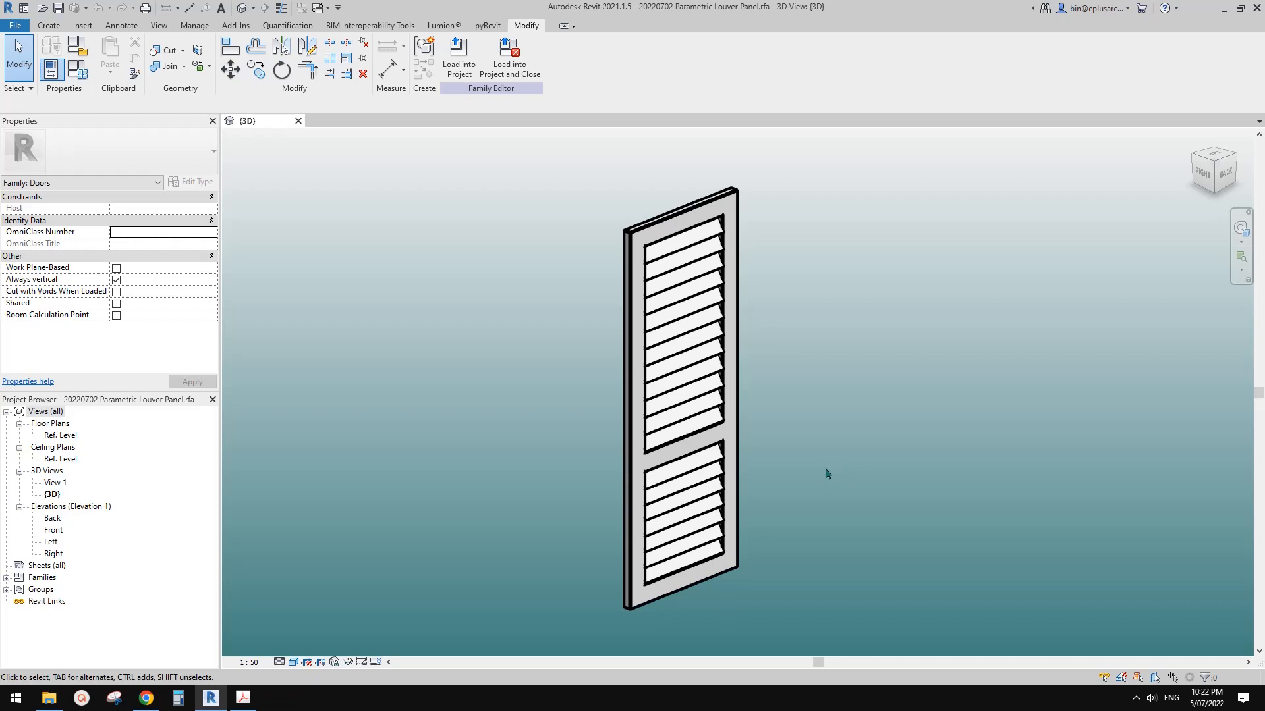
{"action": "middle_click_drag", "start_coordinate": [822, 469], "coordinate": [787, 439]}
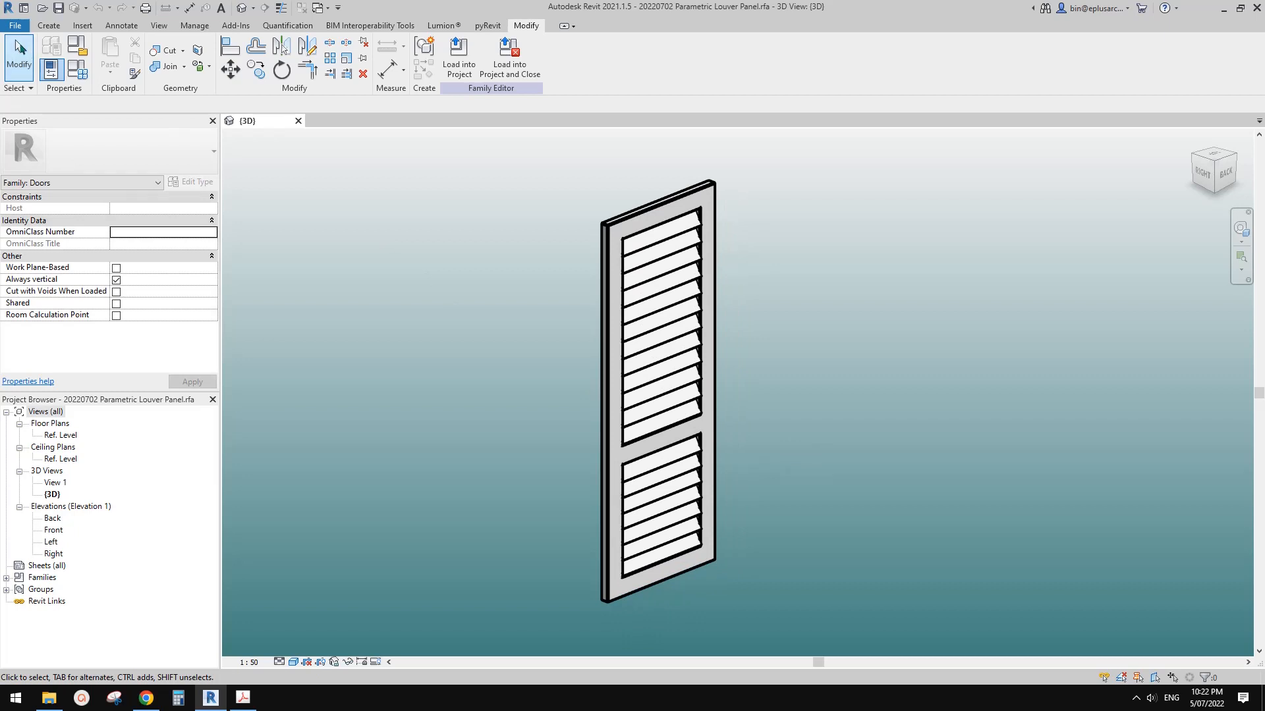
Step: Create a new family from the Metric Door.rft template
{"action": "left_click", "coordinate": [14, 25]}
{"action": "left_click", "coordinate": [86, 78]}
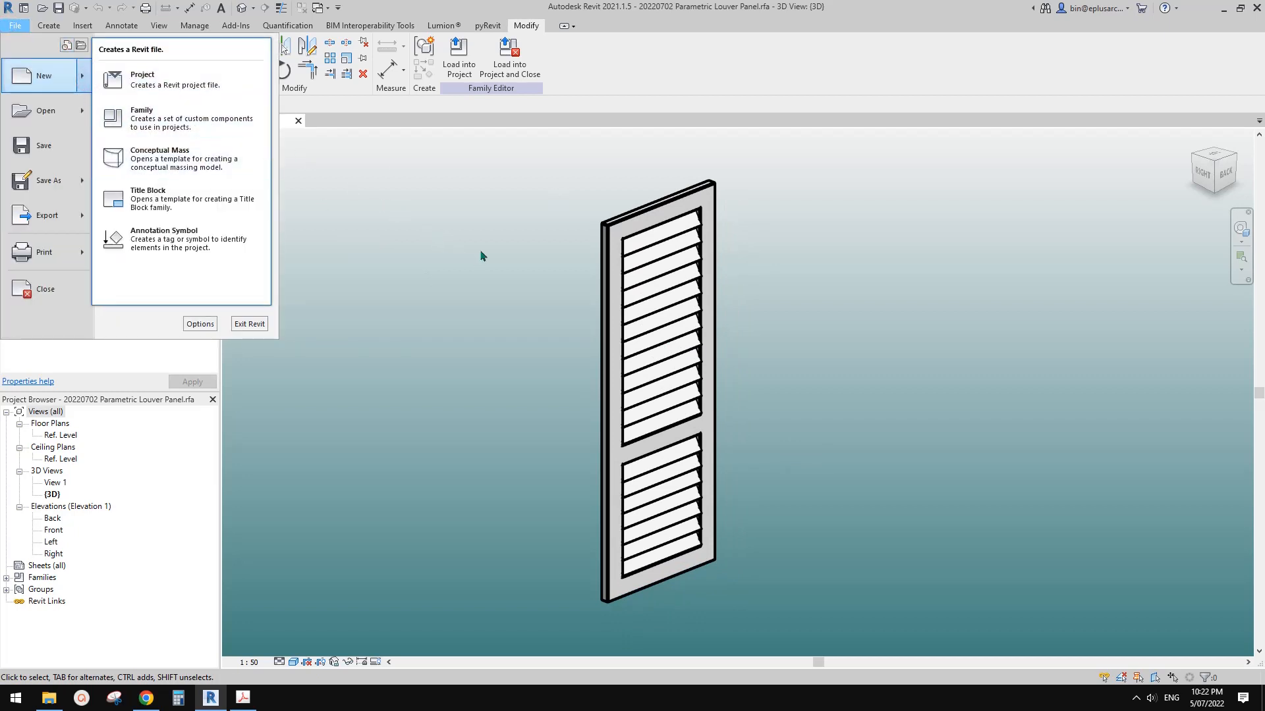
{"action": "left_click", "coordinate": [195, 131]}
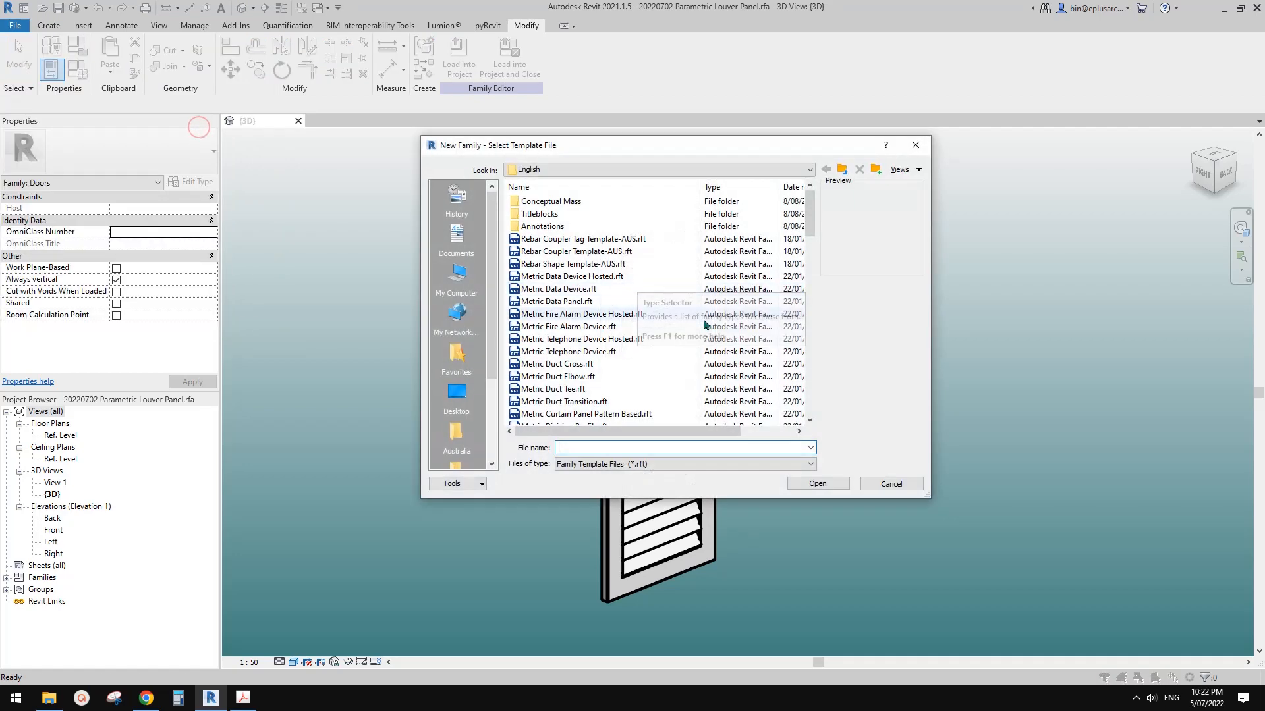
{"action": "left_click", "coordinate": [812, 287]}
{"action": "left_click", "coordinate": [813, 294]}
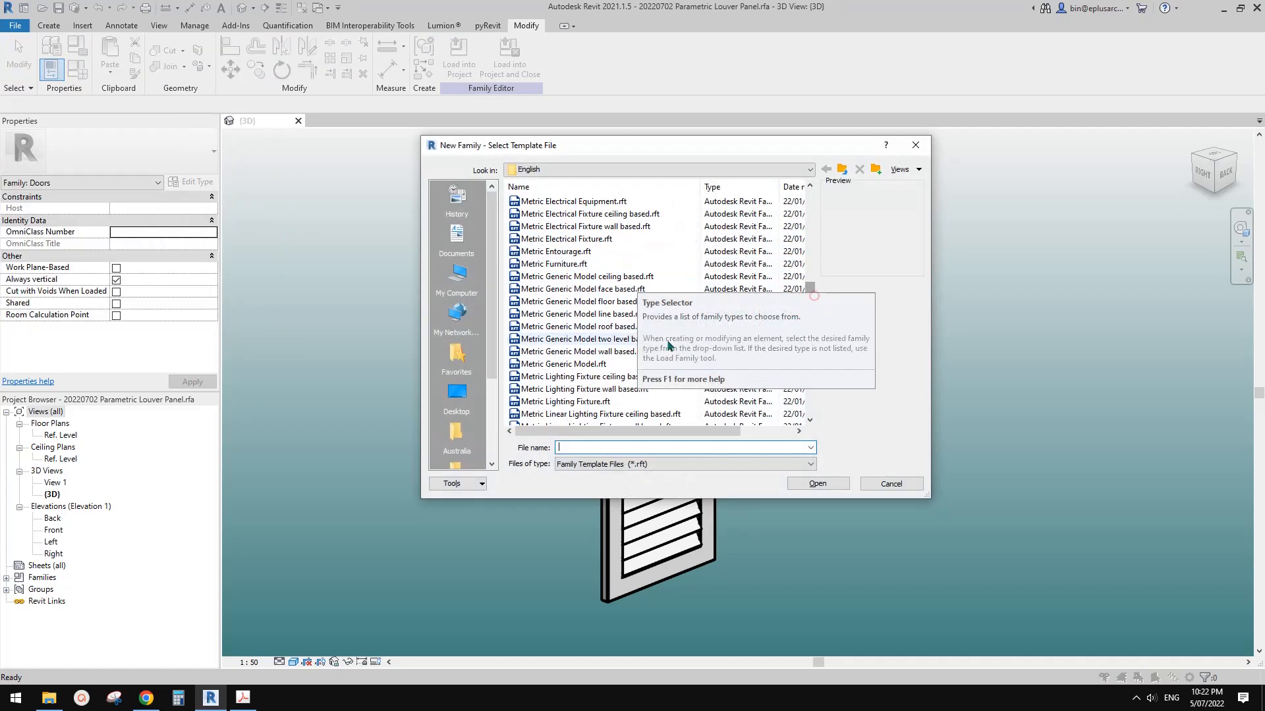
{"action": "scroll", "coordinate": [575, 279], "scroll_direction": "up", "scroll_amount": 12}
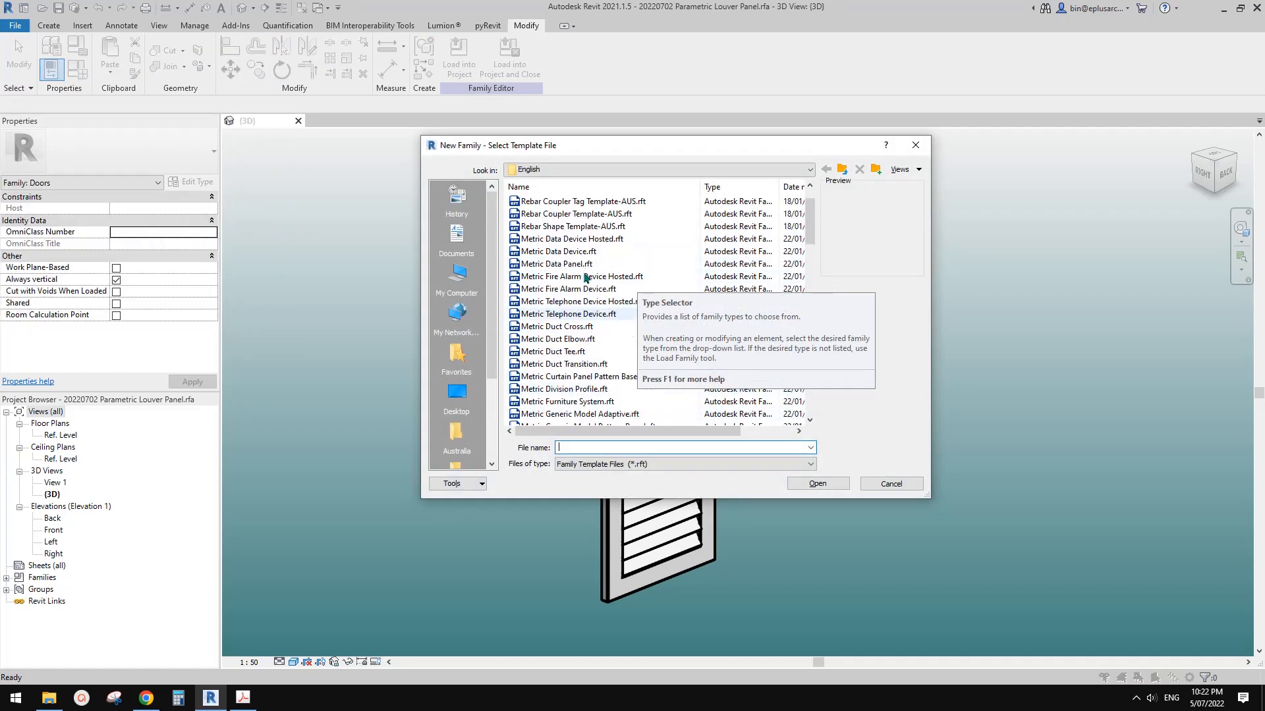
{"action": "scroll", "coordinate": [579, 395], "scroll_direction": "down", "scroll_amount": 6}
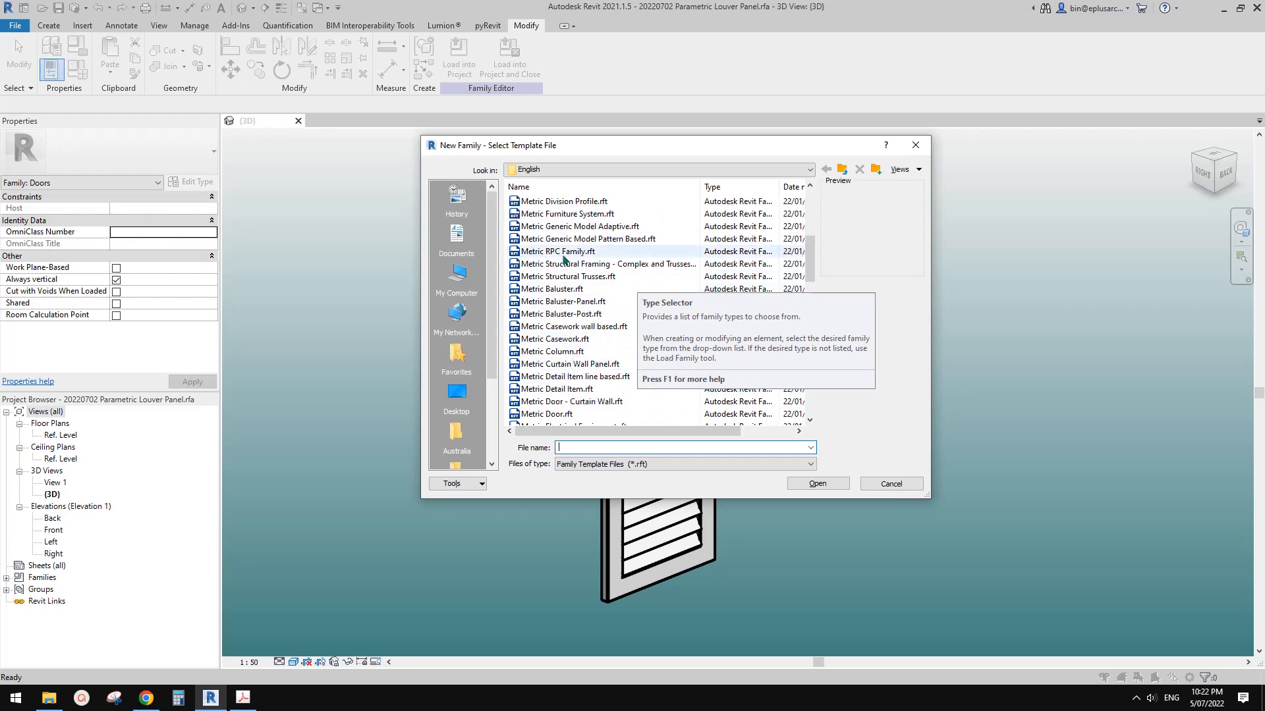
{"action": "left_click", "coordinate": [577, 414]}
{"action": "scroll", "coordinate": [579, 405], "scroll_direction": "down", "scroll_amount": 2}
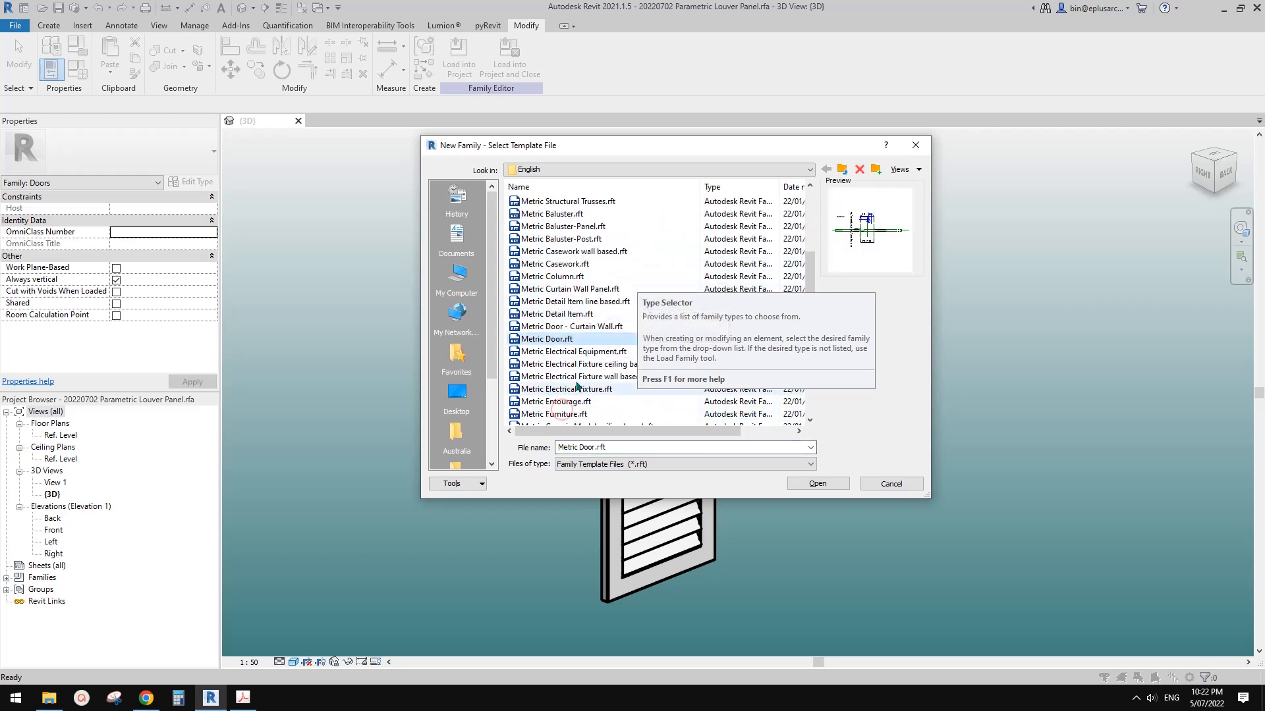
{"action": "left_click", "coordinate": [817, 484]}
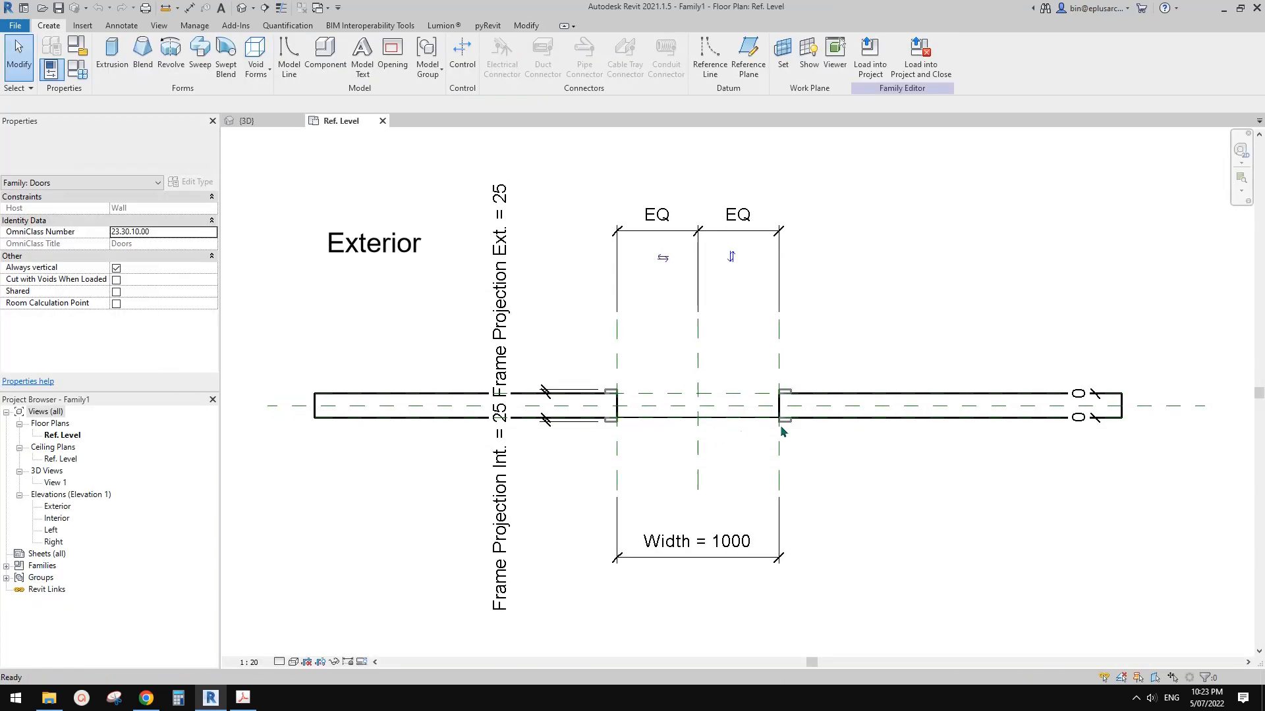
Step: Load the Parametric Louver Panel family into the new door family and place it on the exterior side, about 600 mm from the wall's centreline
{"action": "scroll", "coordinate": [810, 420], "scroll_direction": "up", "scroll_amount": 1}
{"action": "middle_click_drag", "start_coordinate": [814, 408], "coordinate": [872, 411]}
{"action": "scroll", "coordinate": [789, 413], "scroll_direction": "down", "scroll_amount": 1}
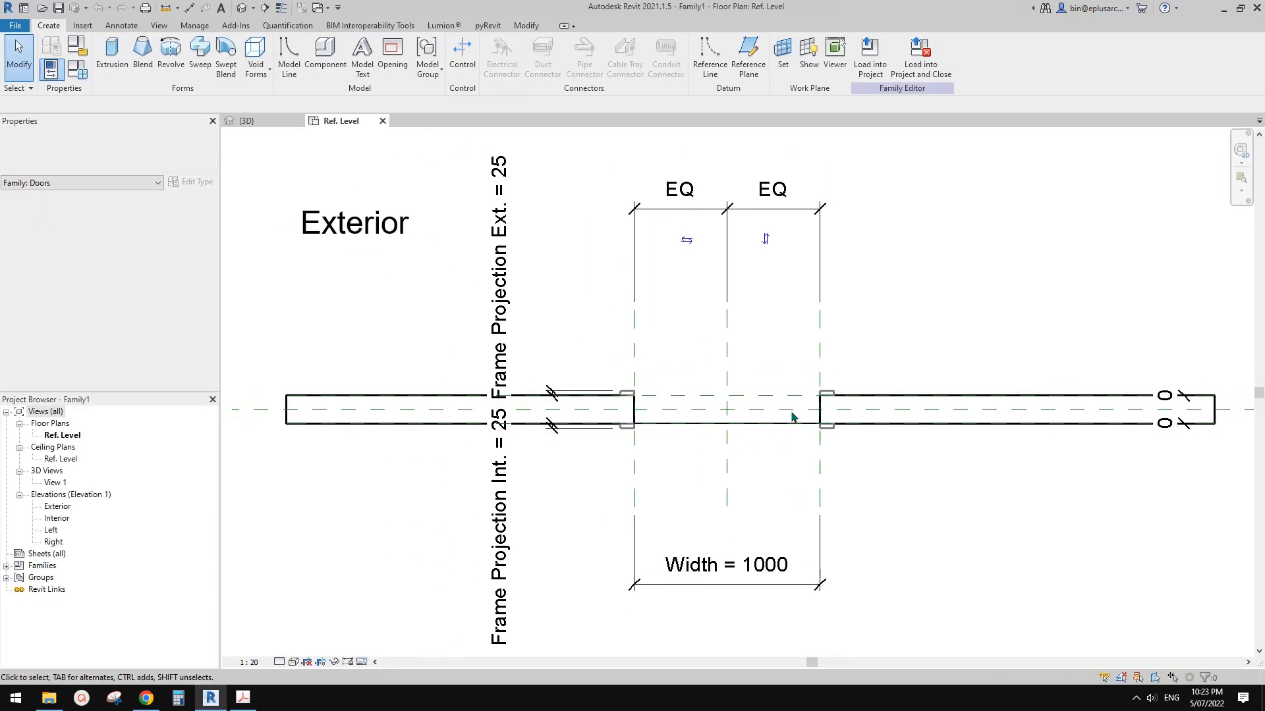
{"action": "middle_click_drag", "start_coordinate": [793, 418], "coordinate": [796, 421]}
{"action": "middle_click_drag", "start_coordinate": [600, 447], "coordinate": [617, 455]}
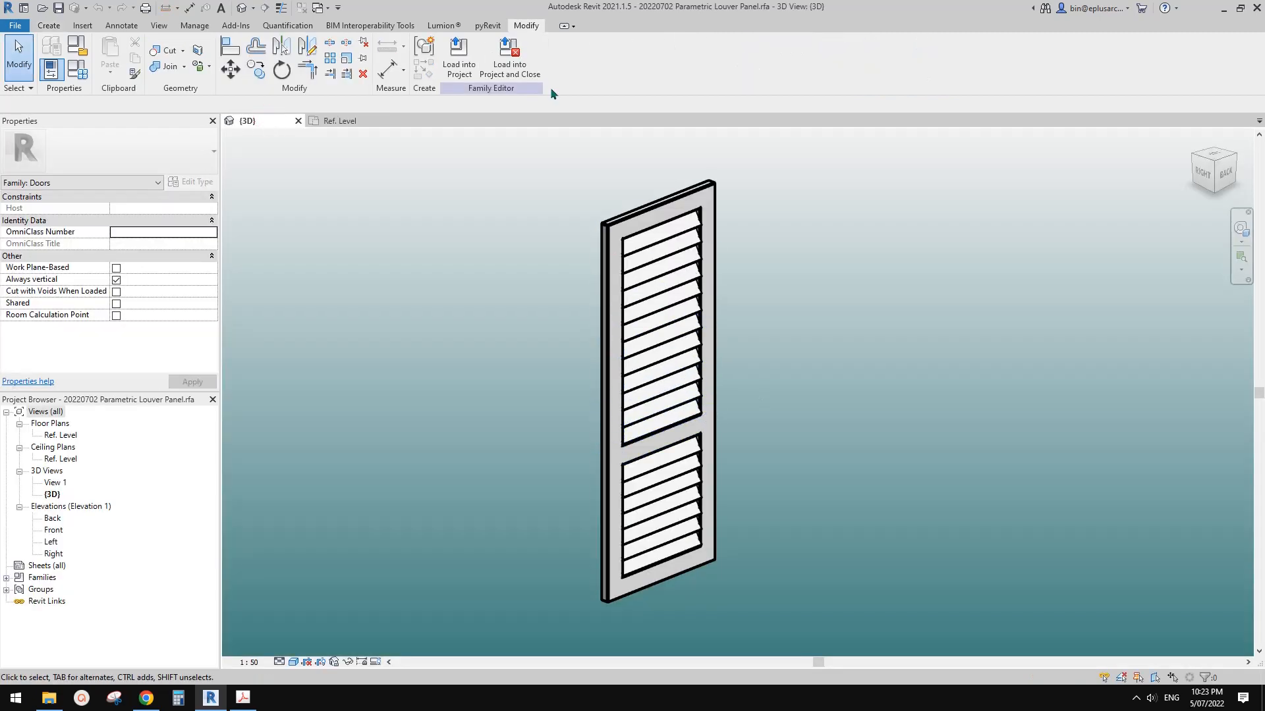
{"action": "left_click", "coordinate": [447, 47]}
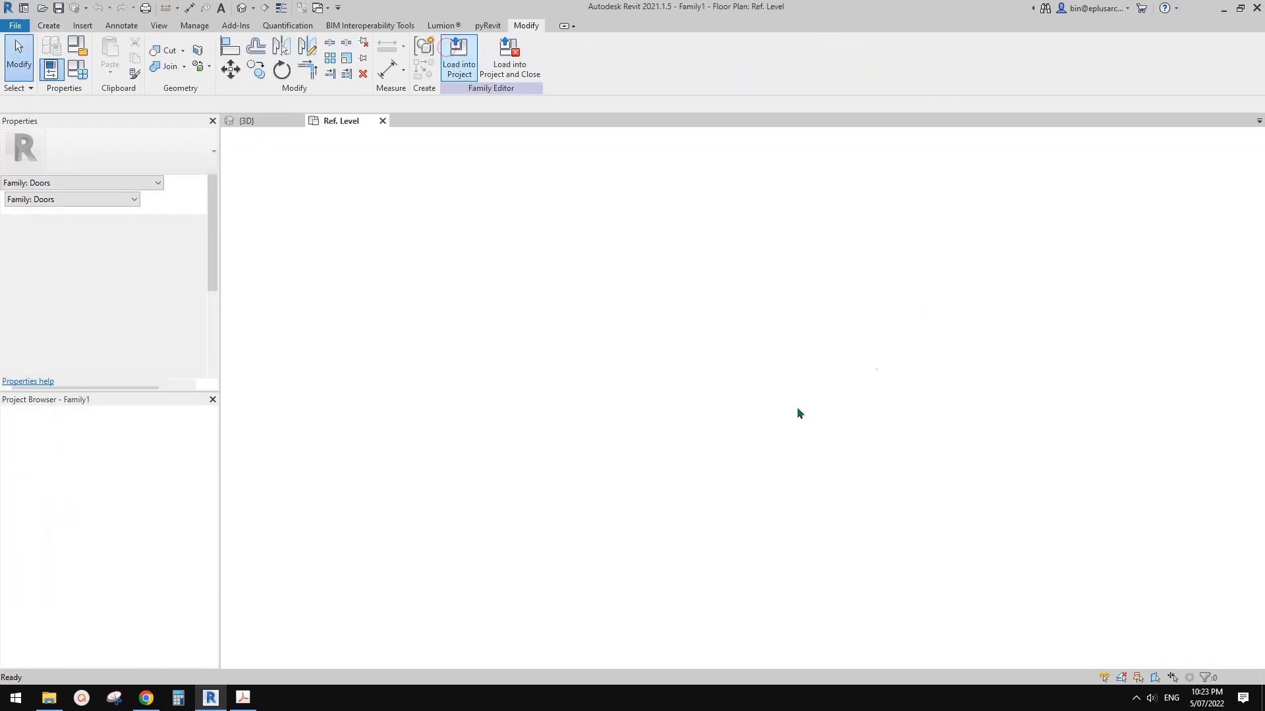
{"action": "middle_click_drag", "start_coordinate": [964, 304], "coordinate": [907, 376]}
{"action": "left_click", "coordinate": [920, 336]}
{"action": "key", "text": "Escape"}
{"action": "key", "text": "Escape"}
{"action": "left_click", "coordinate": [898, 356]}
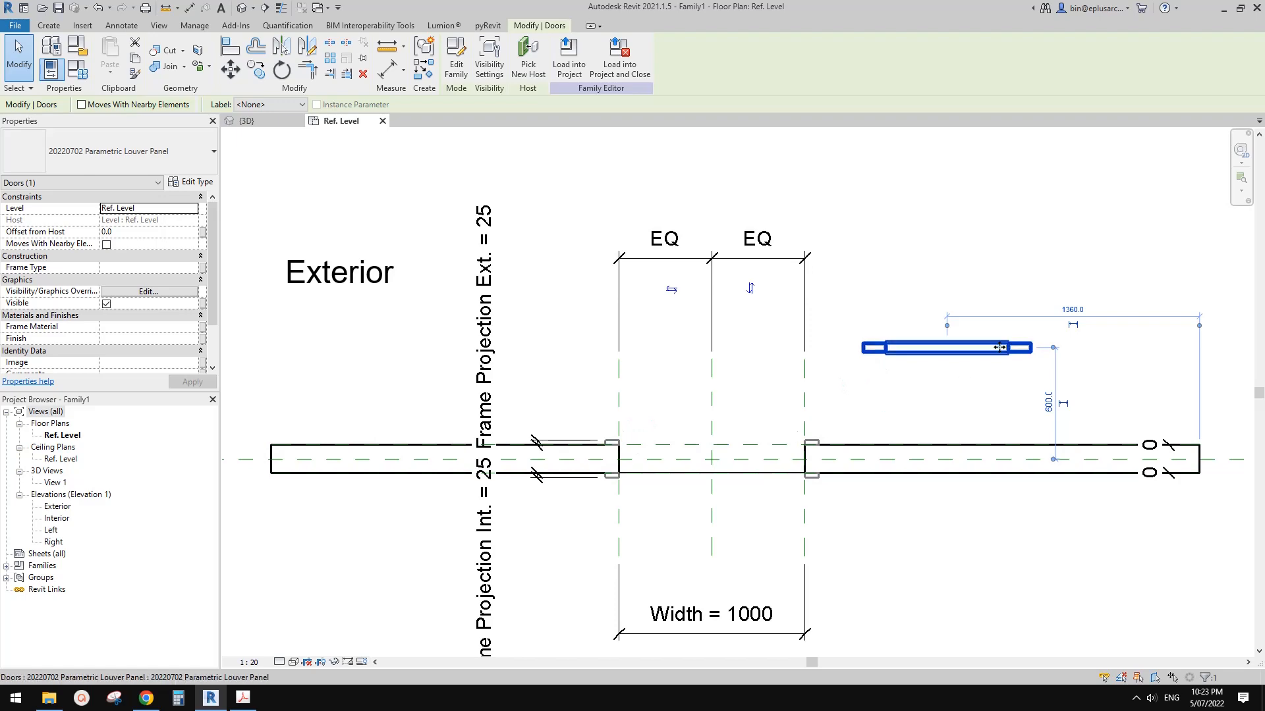
{"action": "left_click", "coordinate": [878, 407]}
{"action": "scroll", "coordinate": [838, 394], "scroll_direction": "up", "scroll_amount": 2}
{"action": "scroll", "coordinate": [837, 394], "scroll_direction": "down", "scroll_amount": 3}
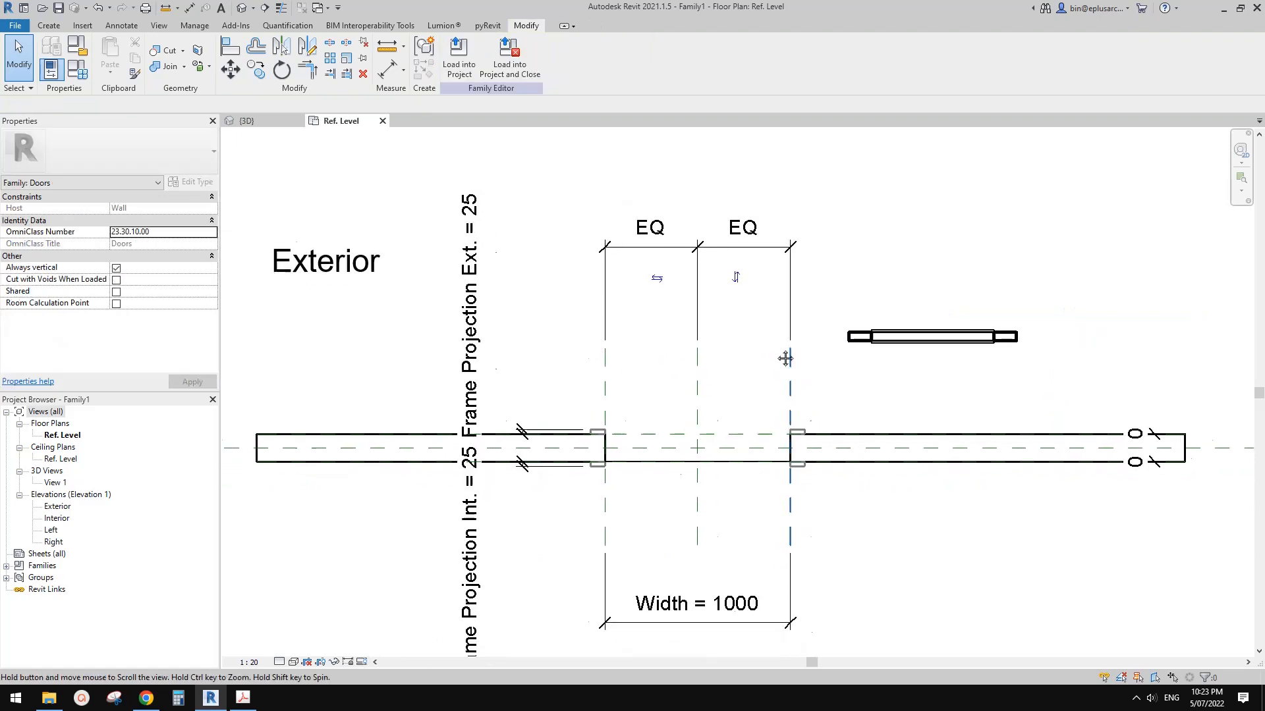
{"action": "left_click", "coordinate": [903, 319]}
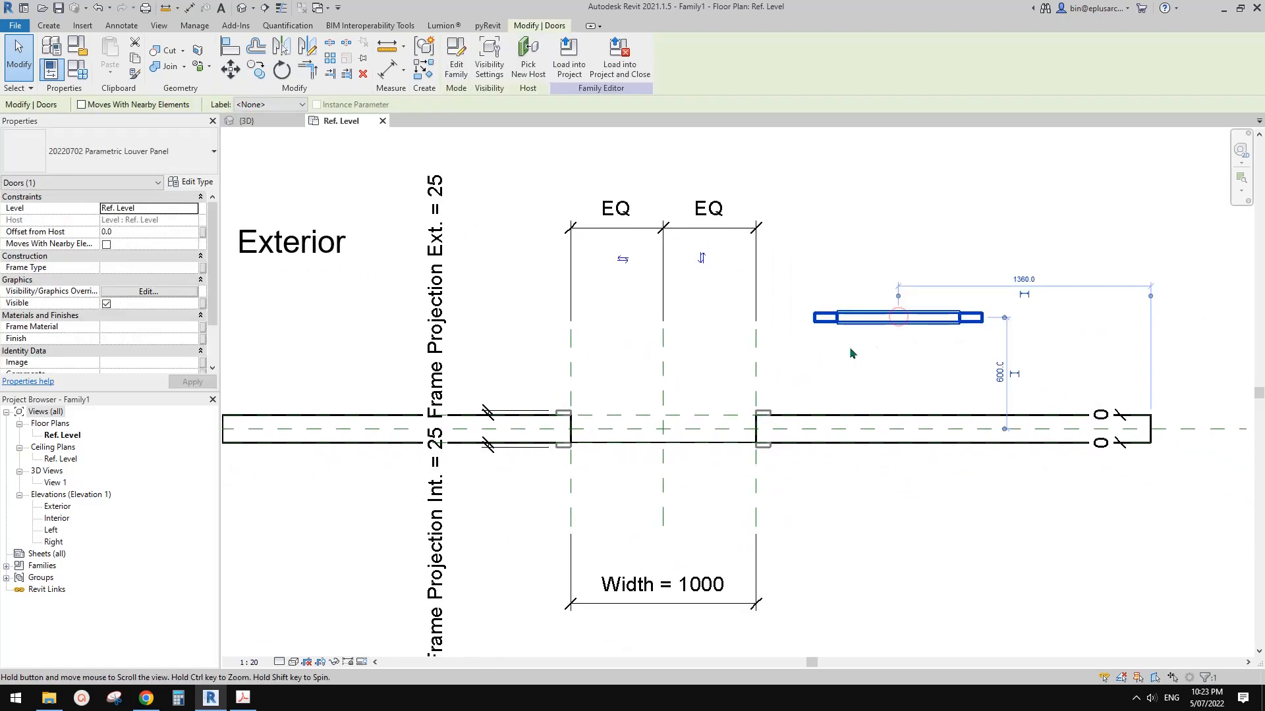
{"action": "middle_click_drag", "start_coordinate": [859, 354], "coordinate": [896, 314]}
{"action": "left_click", "coordinate": [670, 557]}
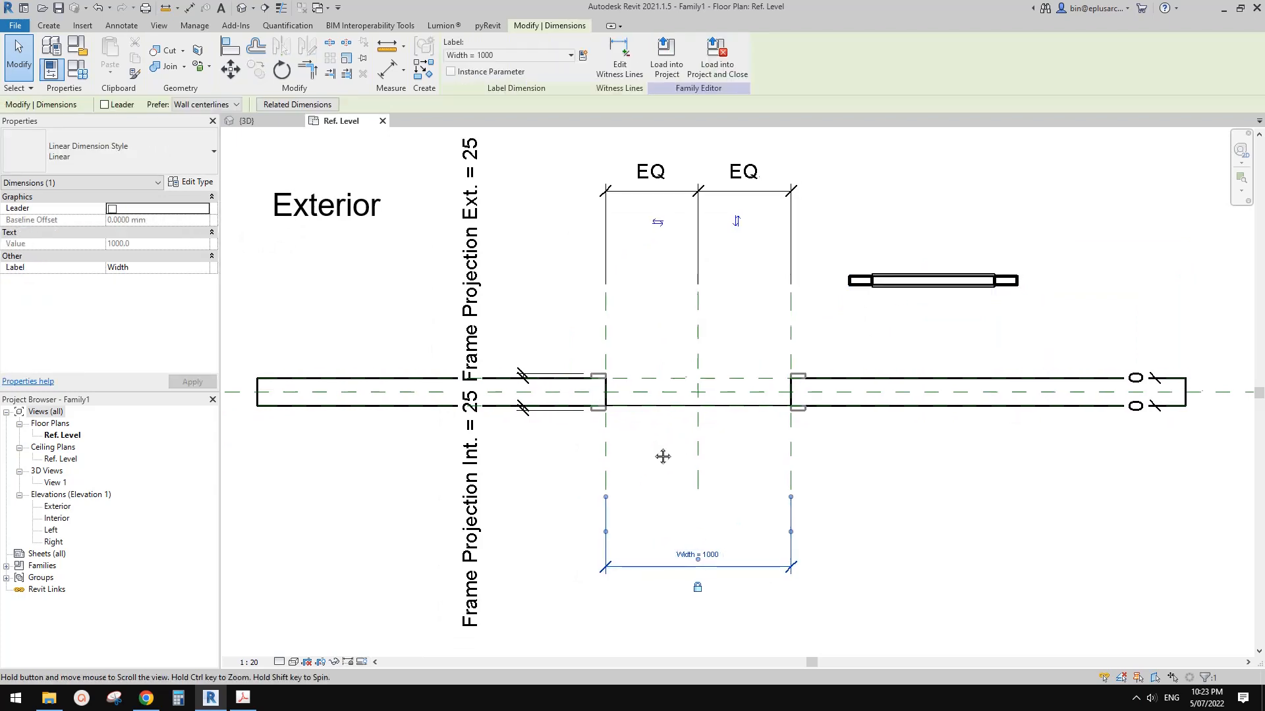
Step: Associate the placed louver panel's DW type parameter with a new family type parameter named Half Width
{"action": "left_click", "coordinate": [857, 281]}
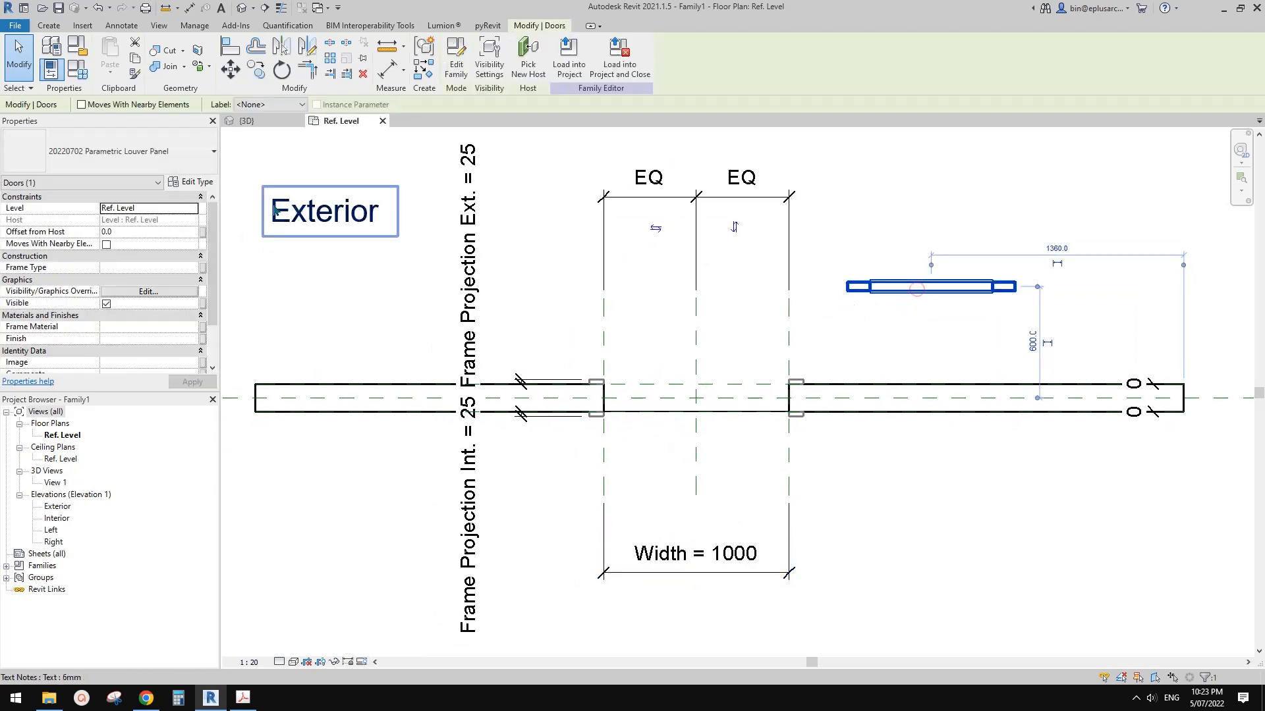
{"action": "left_click", "coordinate": [193, 181]}
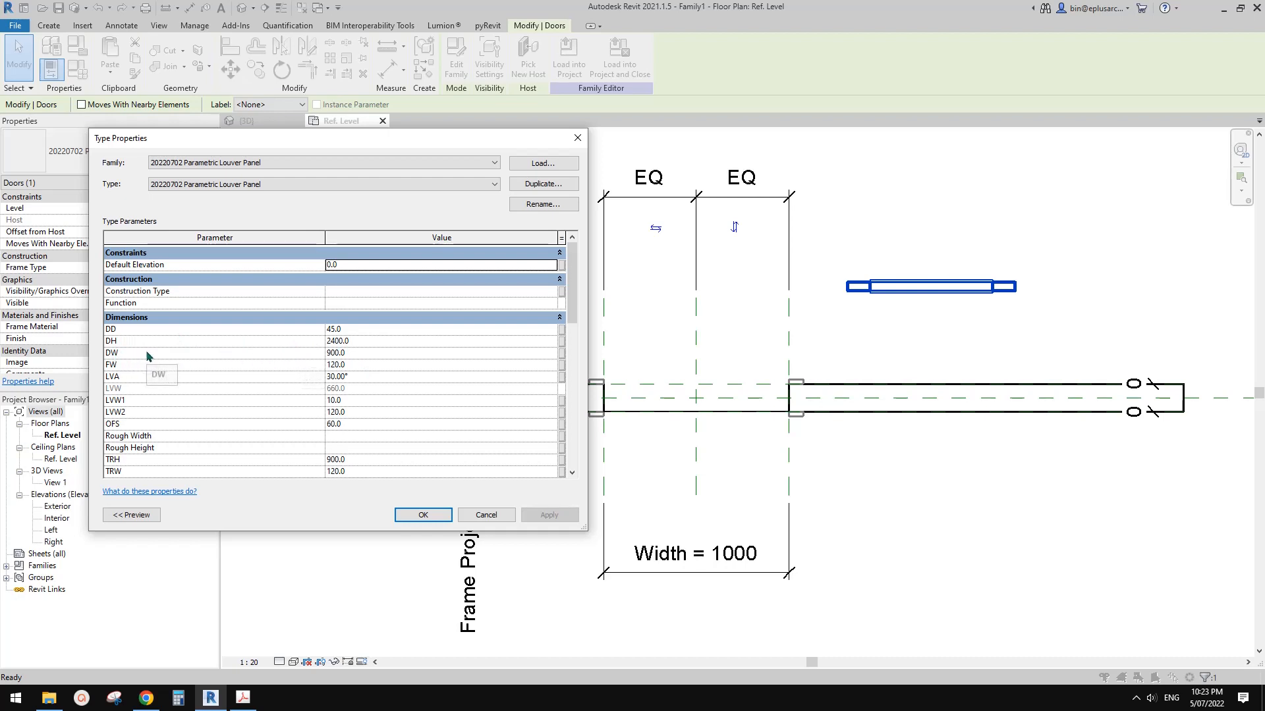
{"action": "scroll", "coordinate": [416, 402], "scroll_direction": "down", "scroll_amount": 3}
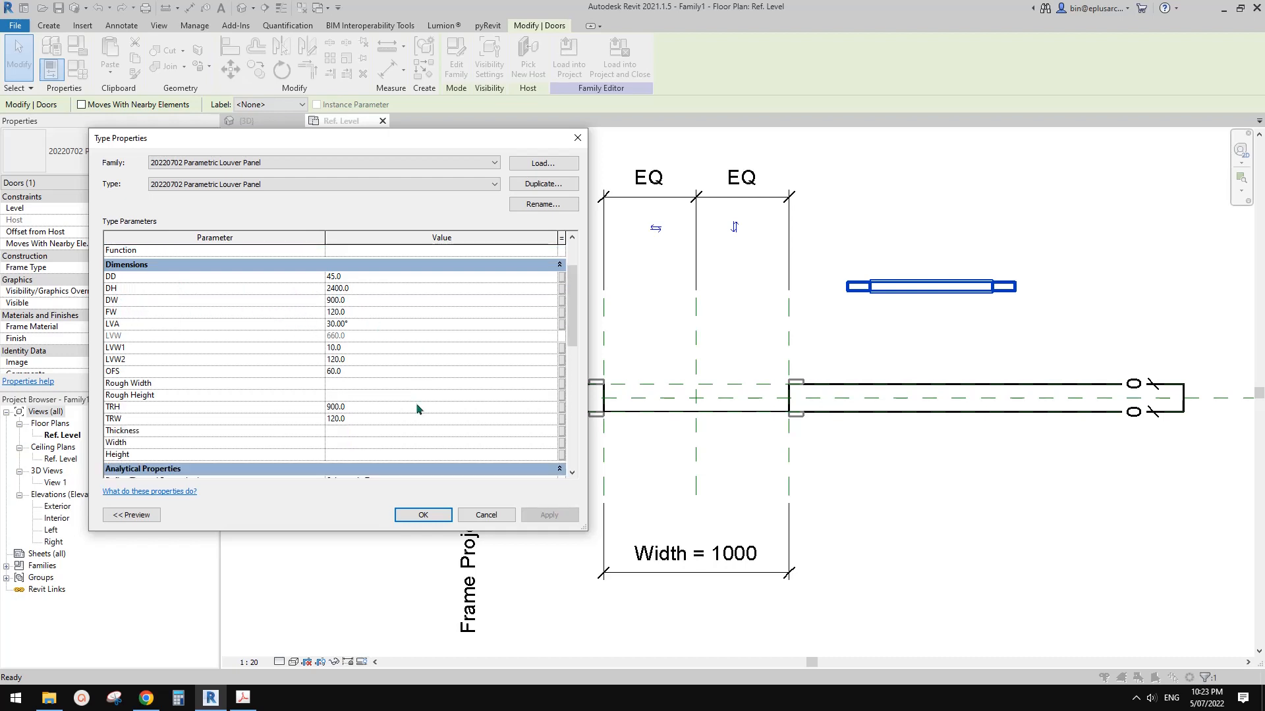
{"action": "scroll", "coordinate": [388, 398], "scroll_direction": "up", "scroll_amount": 3}
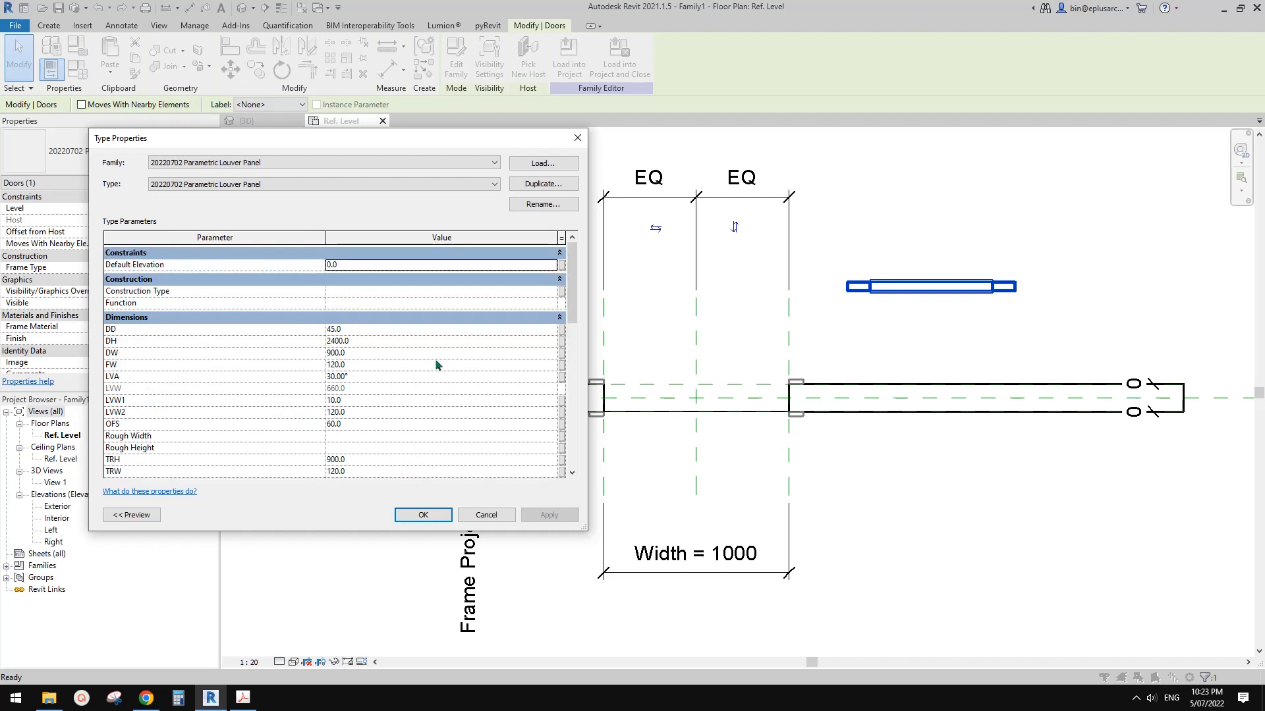
{"action": "left_click", "coordinate": [407, 354]}
{"action": "left_click", "coordinate": [561, 353]}
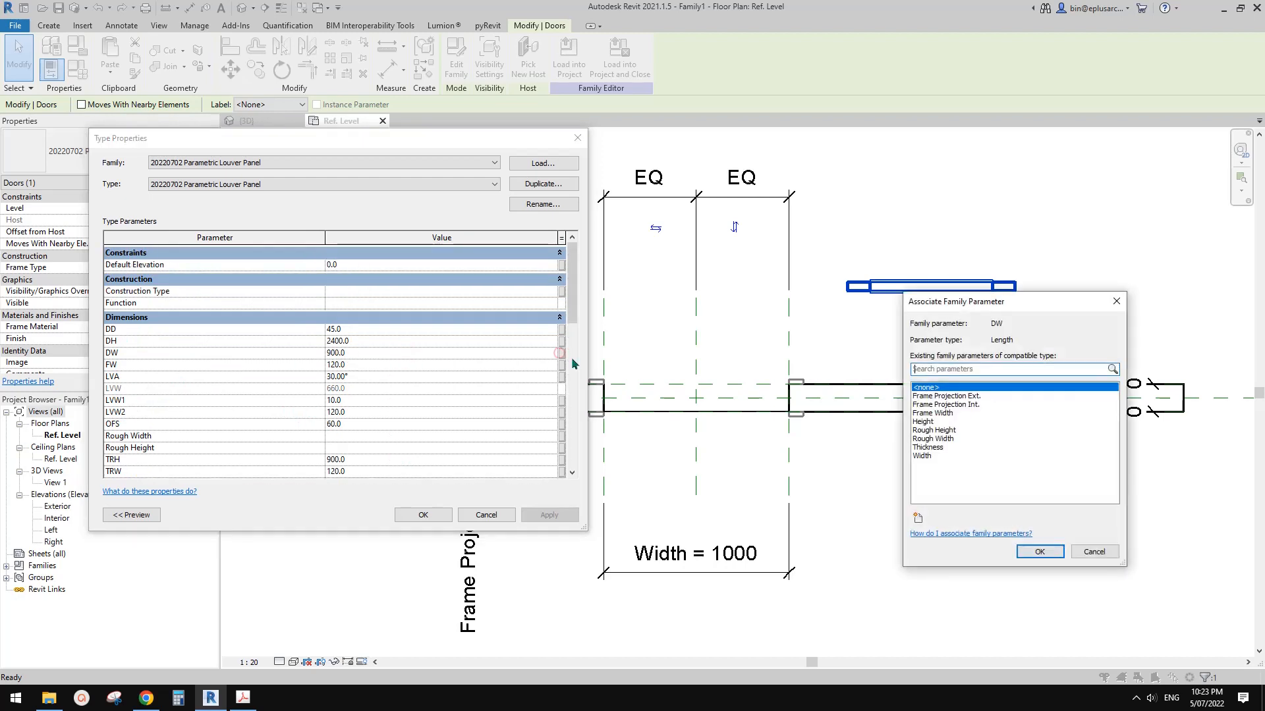
{"action": "left_click", "coordinate": [918, 518]}
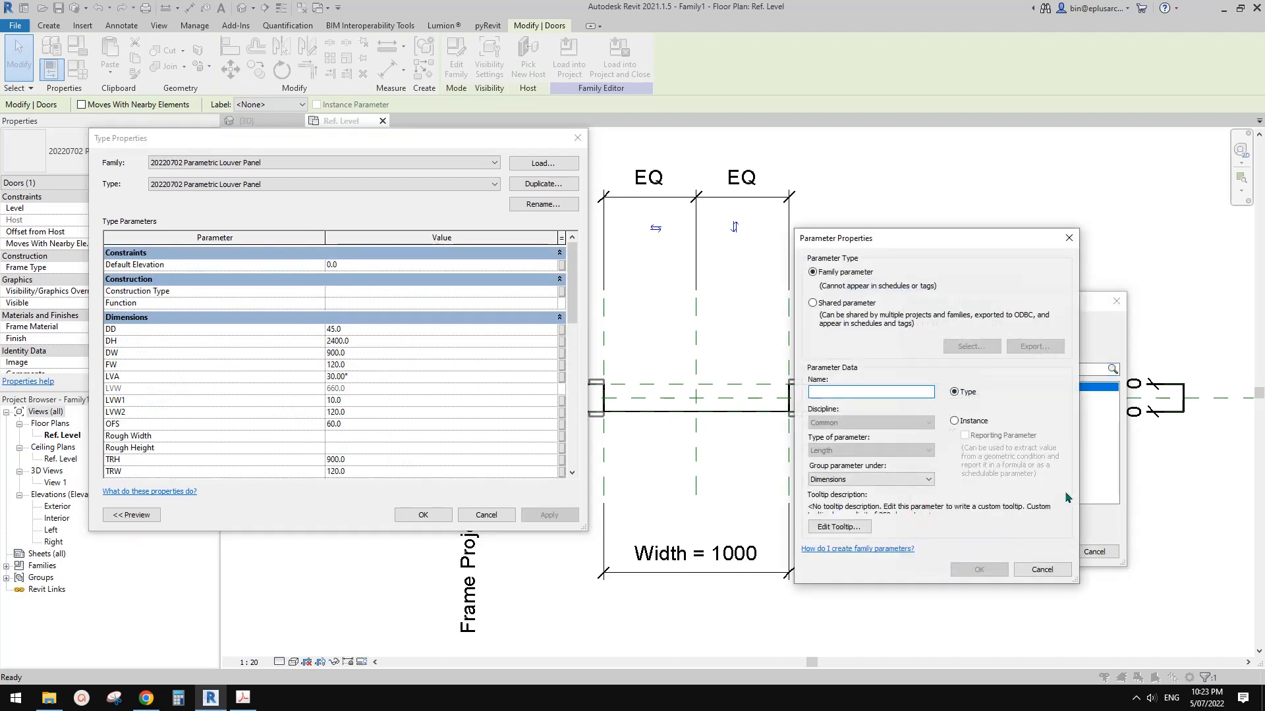
{"action": "type", "text": "Wid"}
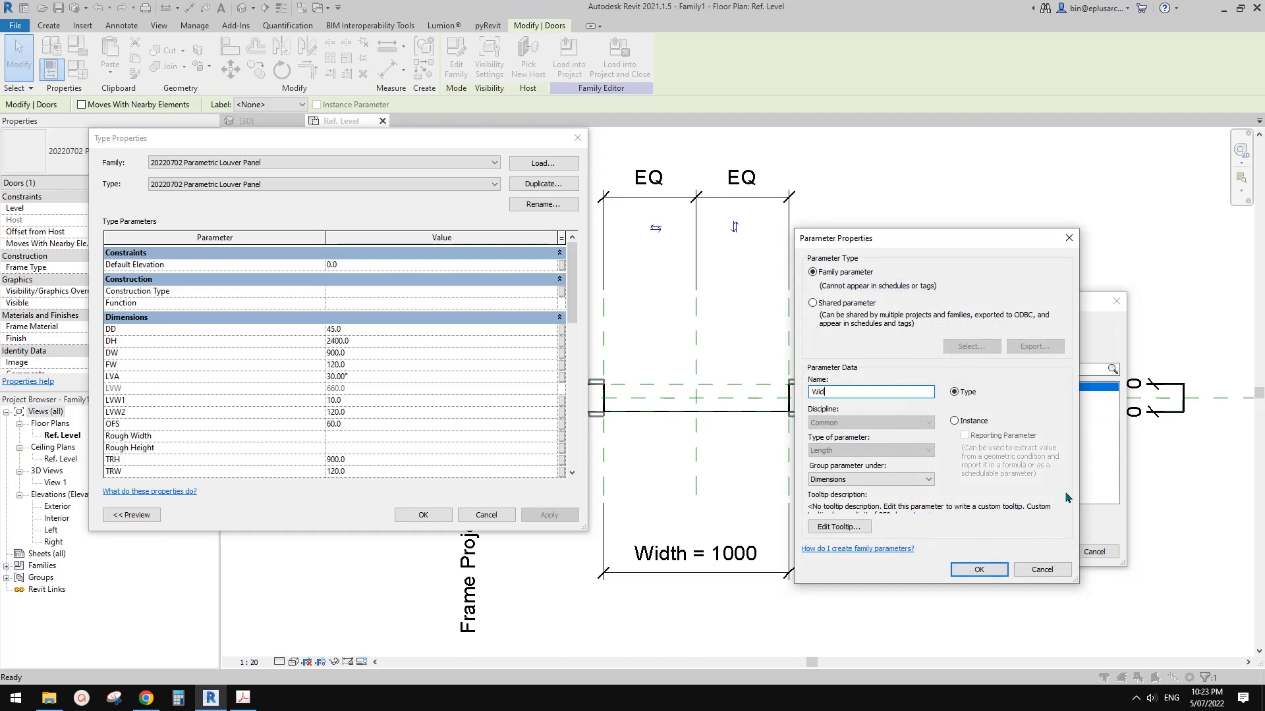
{"action": "key", "text": "BackSpace"}
{"action": "key", "text": "BackSpace"}
{"action": "type", "text": "Half"}
{"action": "left_click", "coordinate": [979, 569]}
{"action": "left_click", "coordinate": [1041, 555]}
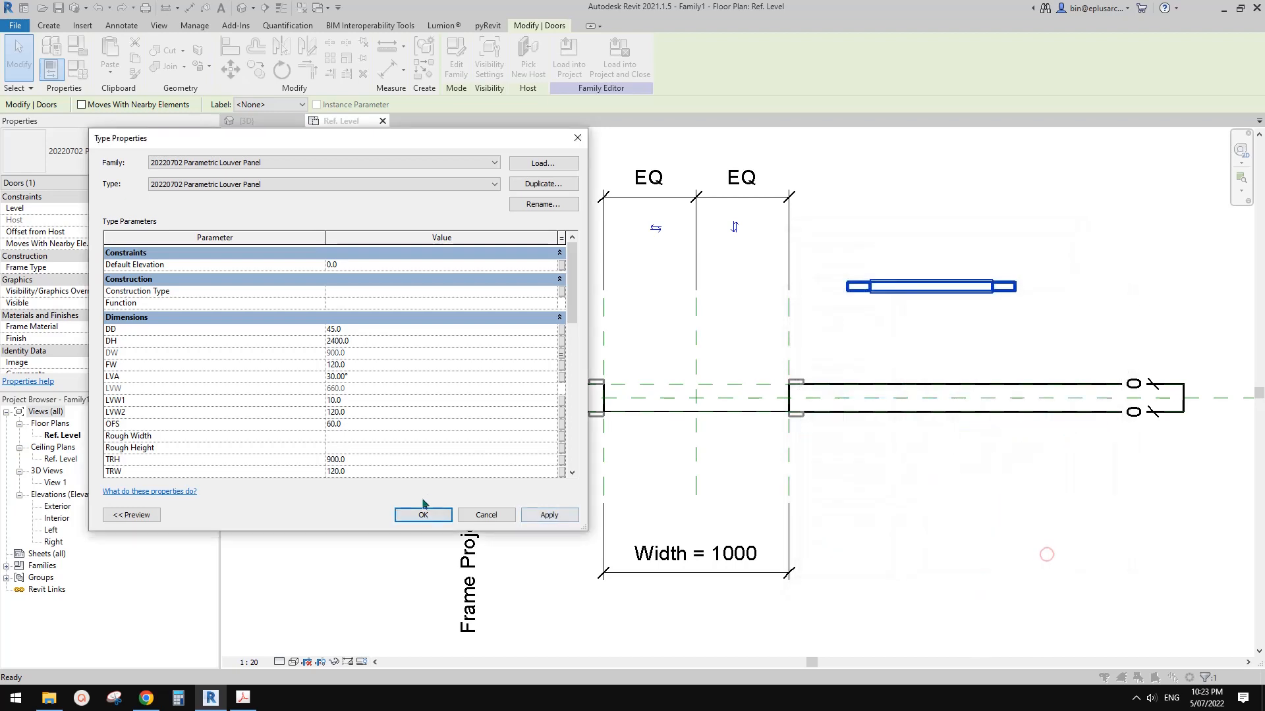
{"action": "left_click", "coordinate": [423, 514]}
Step: Give the Half Width parameter a formula that makes it half of the door's Width
{"action": "left_click", "coordinate": [81, 68]}
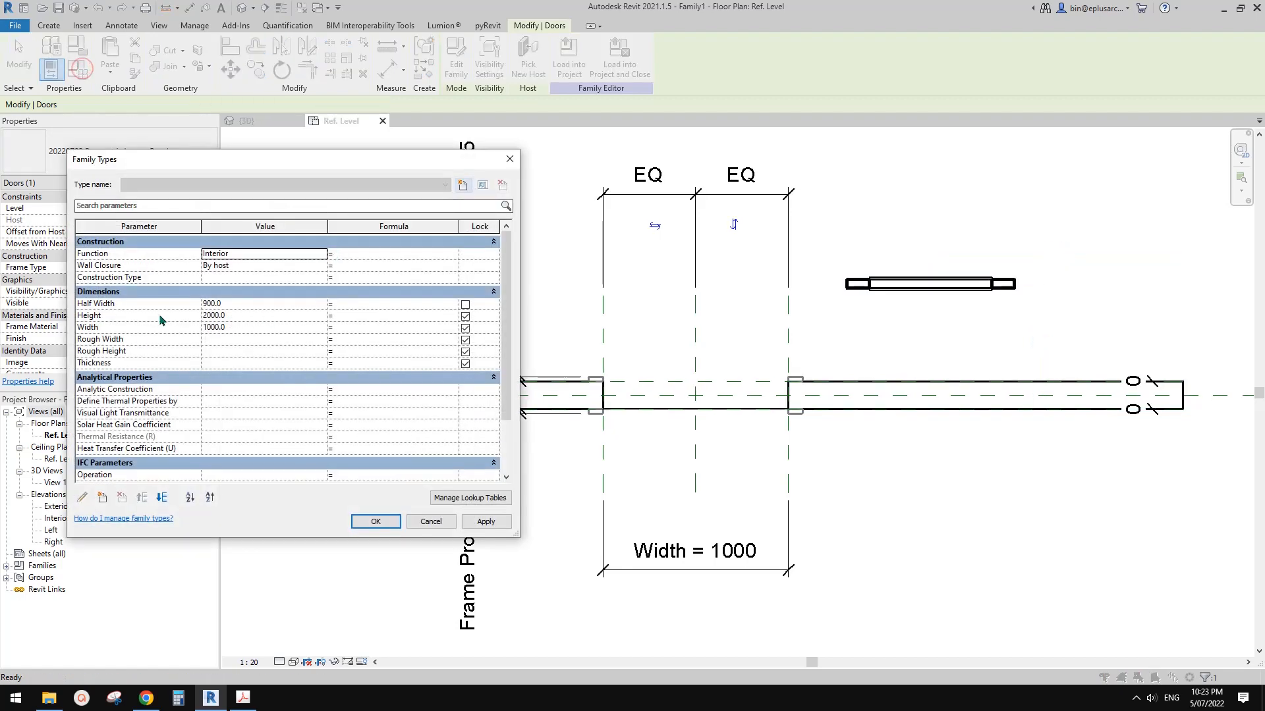
{"action": "left_click", "coordinate": [373, 305]}
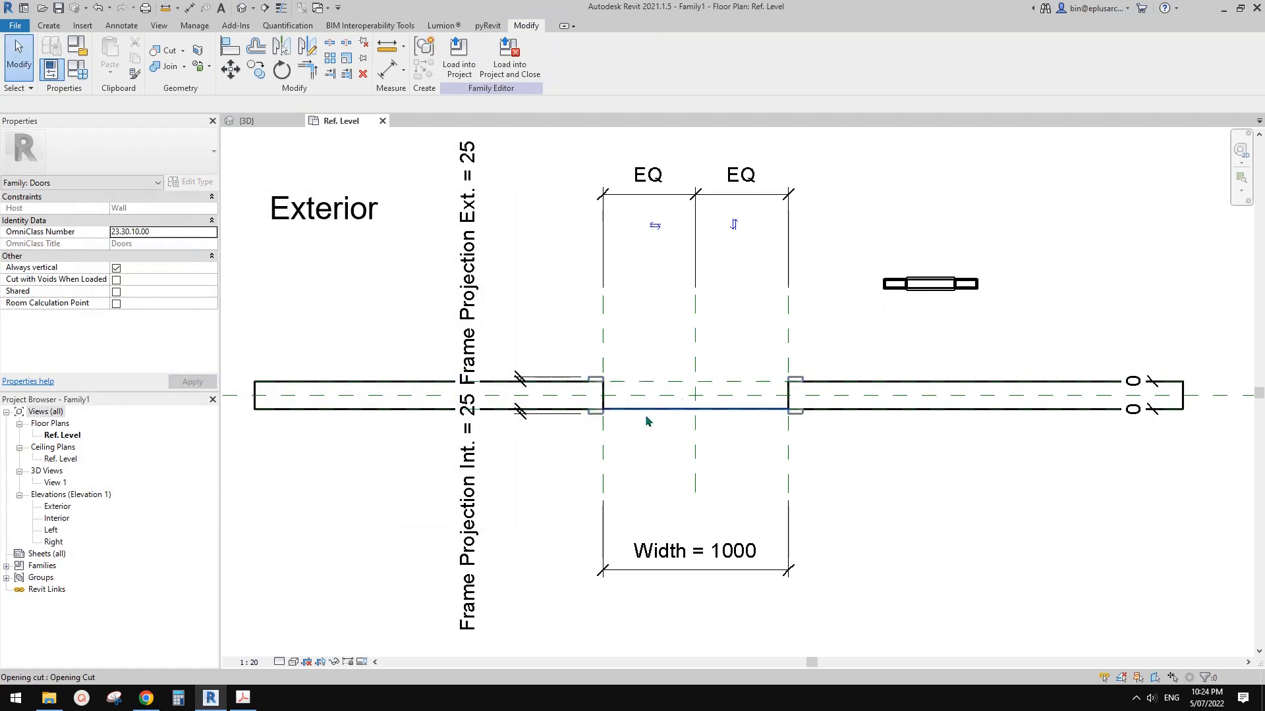
{"action": "middle_click_drag", "start_coordinate": [822, 344], "coordinate": [831, 351]}
{"action": "scroll", "coordinate": [879, 329], "scroll_direction": "up", "scroll_amount": 2}
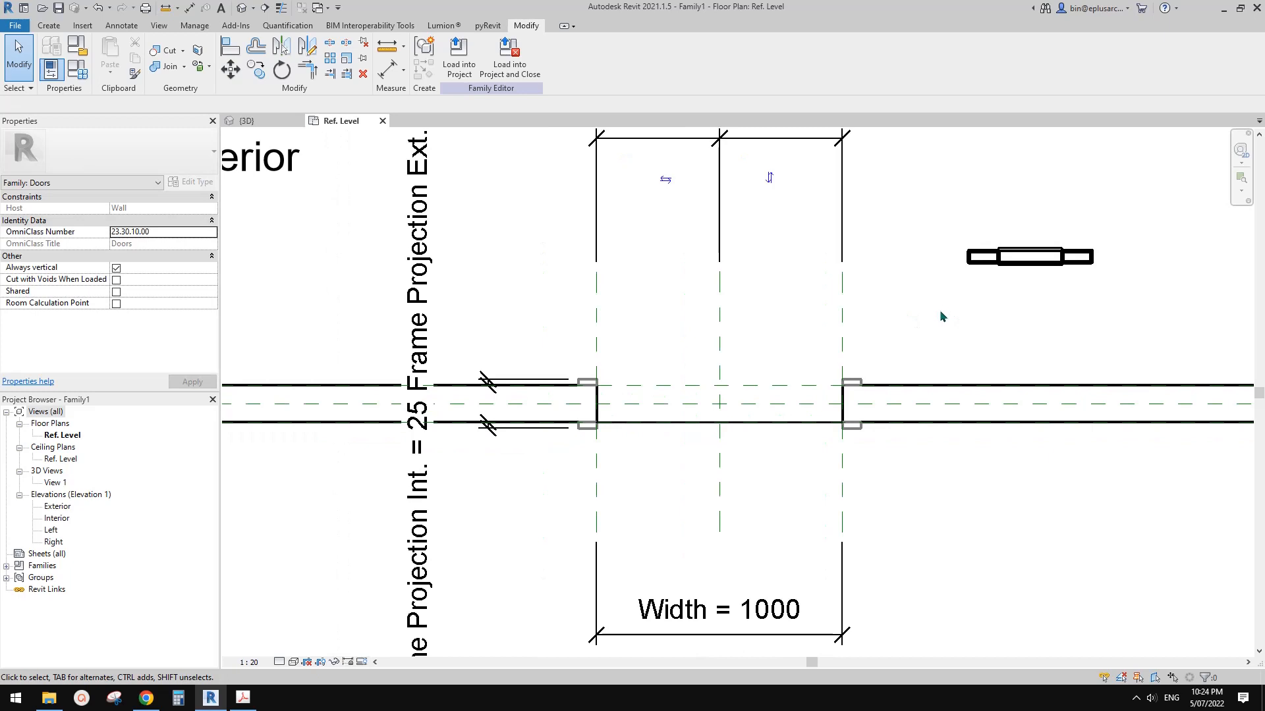
{"action": "scroll", "coordinate": [939, 309], "scroll_direction": "down", "scroll_amount": 1}
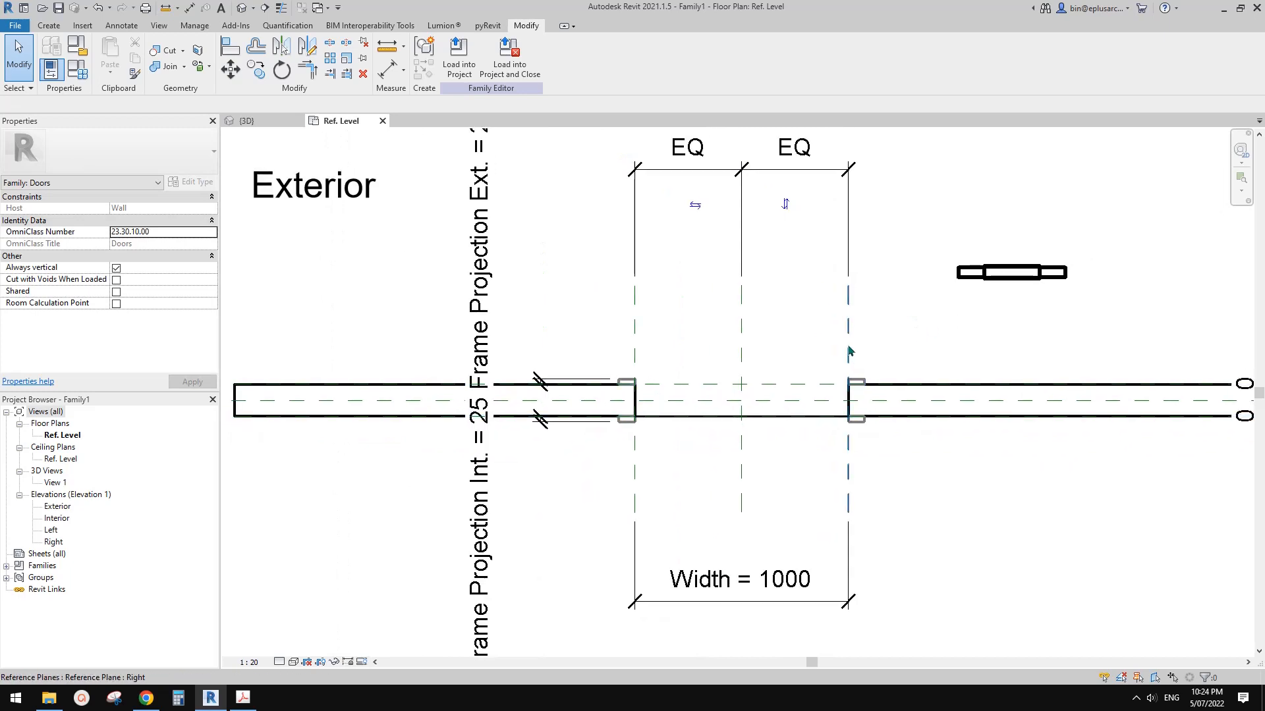
Step: Set the door's Width dimension to 1500 mm to test whether the louver panel follows
{"action": "left_click", "coordinate": [739, 579]}
{"action": "left_click", "coordinate": [739, 580]}
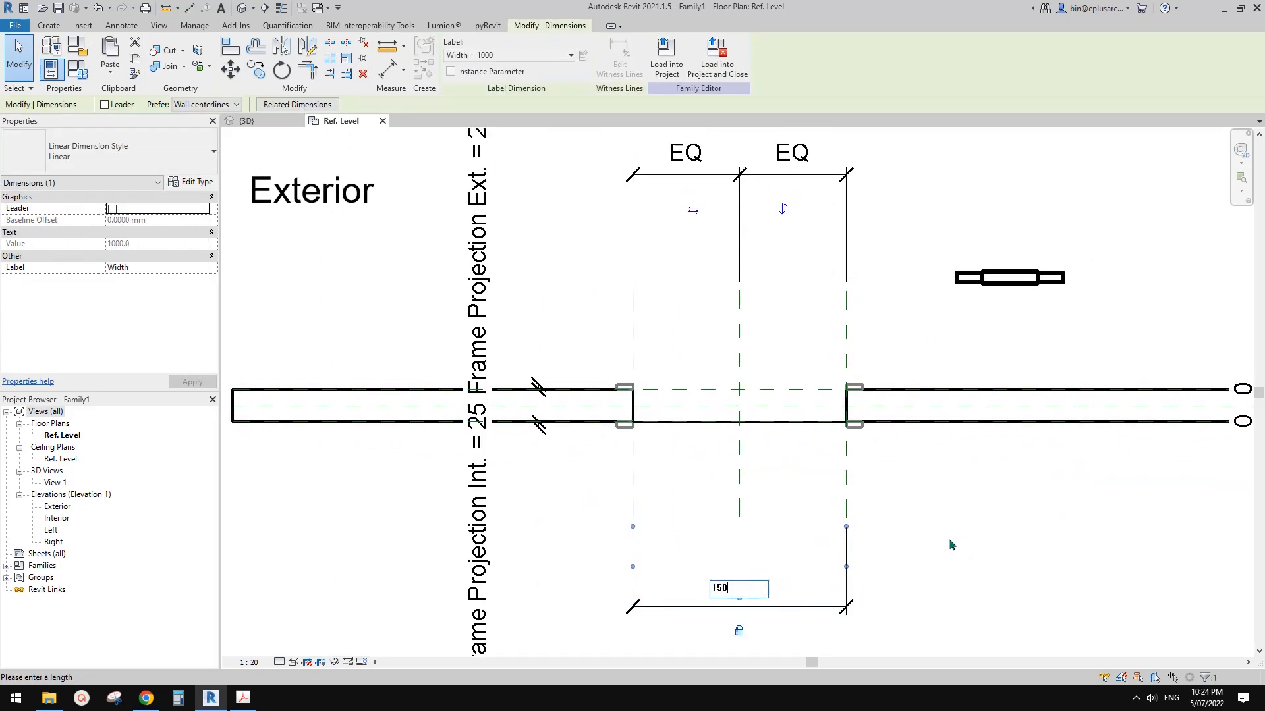
{"action": "type", "text": "1500"}
{"action": "key", "text": "Return"}
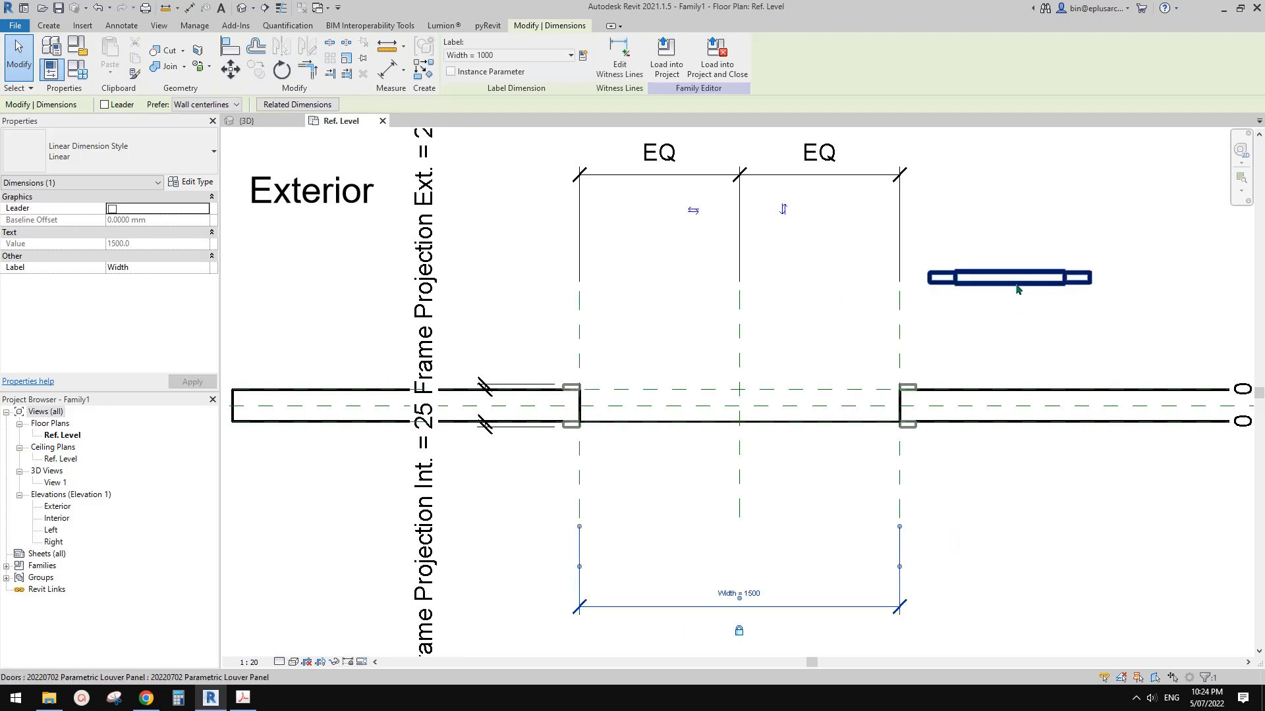
{"action": "left_click", "coordinate": [1021, 290]}
{"action": "key", "text": "Escape"}
Step: Examine the door family in 3D and return to the Ref. Level floor plan
{"action": "left_click", "coordinate": [241, 7]}
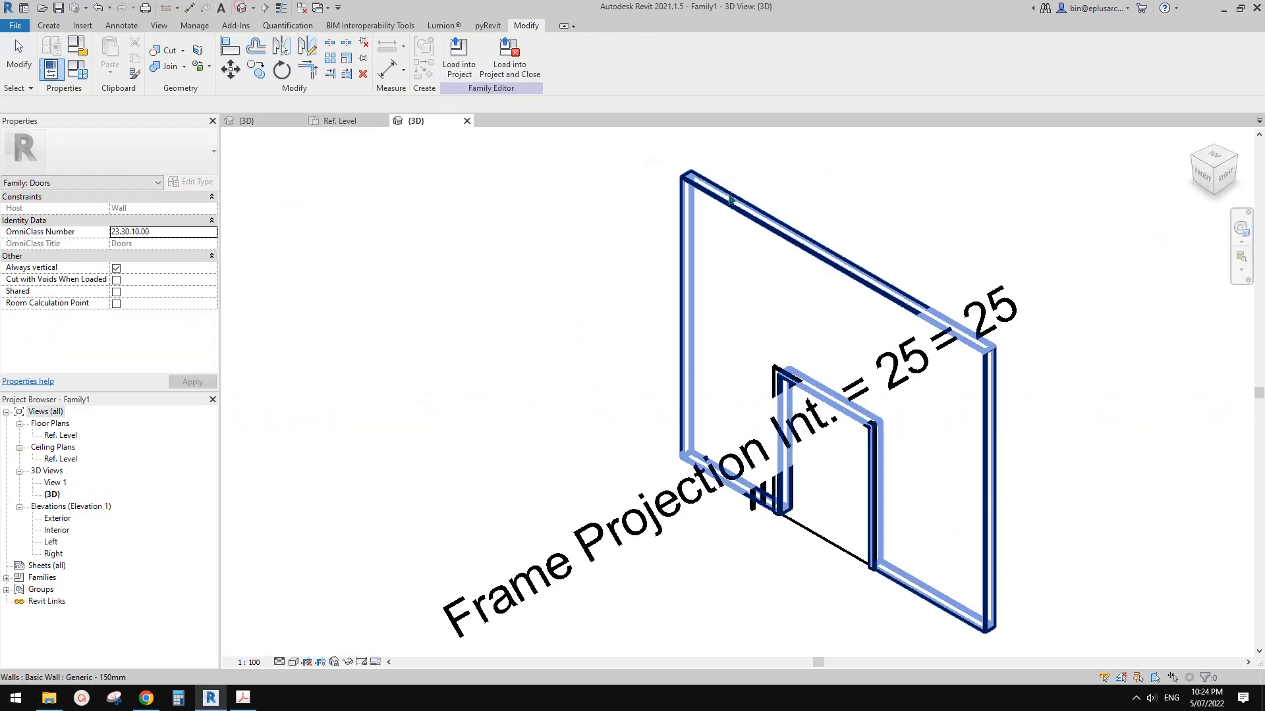
{"action": "middle_click_drag", "start_coordinate": [832, 358], "coordinate": [338, 422], "text": "shift"}
{"action": "scroll", "coordinate": [803, 428], "scroll_direction": "up", "scroll_amount": 3}
{"action": "double_click", "coordinate": [61, 436]}
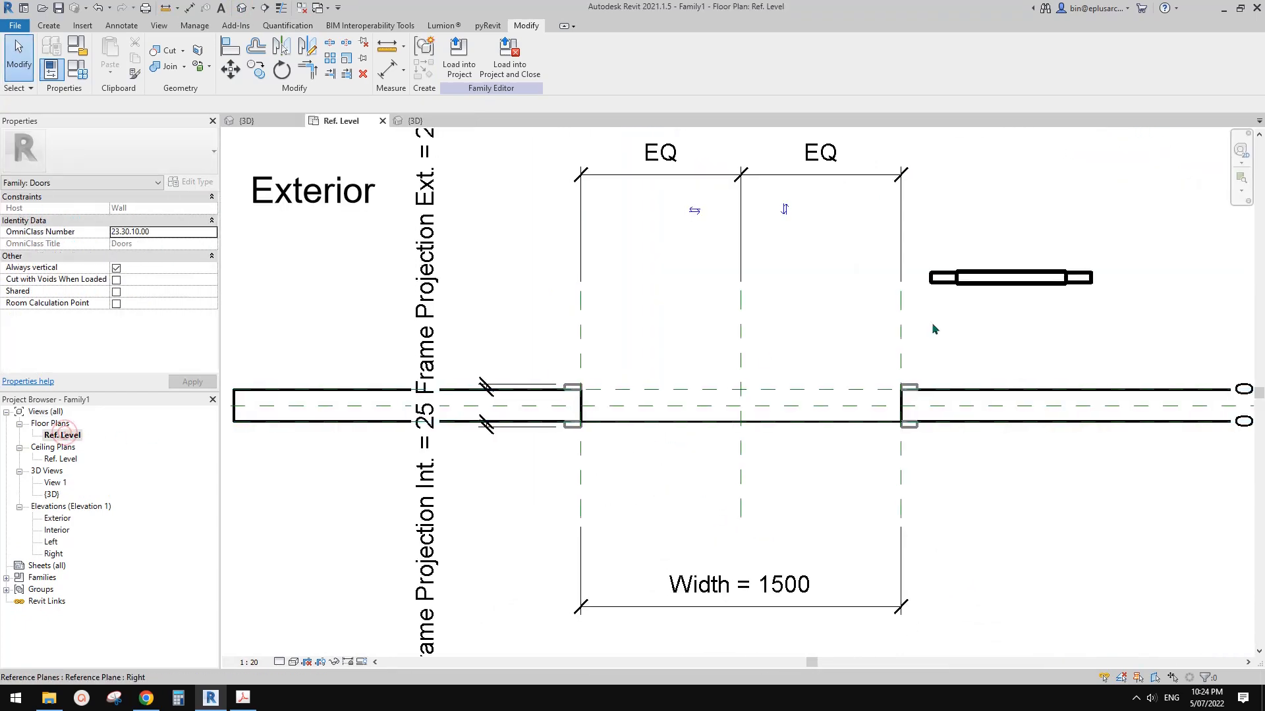
{"action": "left_click", "coordinate": [988, 282]}
{"action": "left_click", "coordinate": [360, 506]}
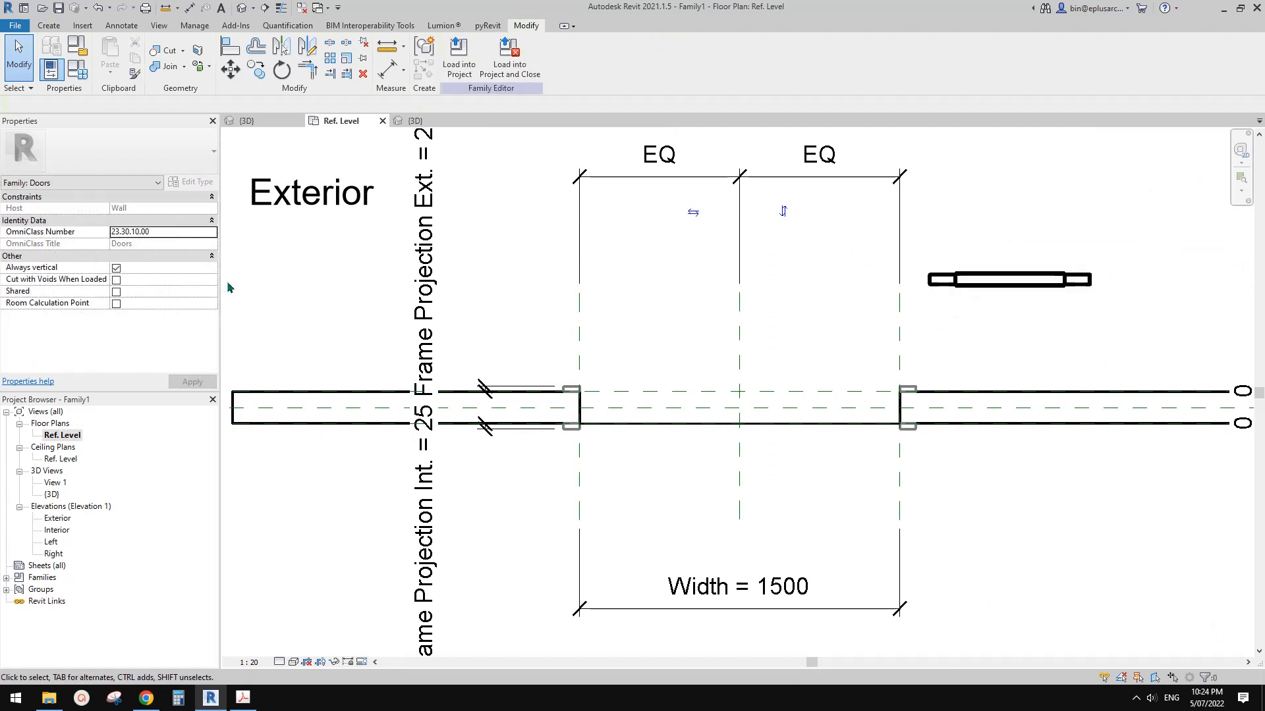
Step: In the Exterior elevation, associate the nested louver panel's DH type parameter with the door family's Height parameter
{"action": "double_click", "coordinate": [64, 518]}
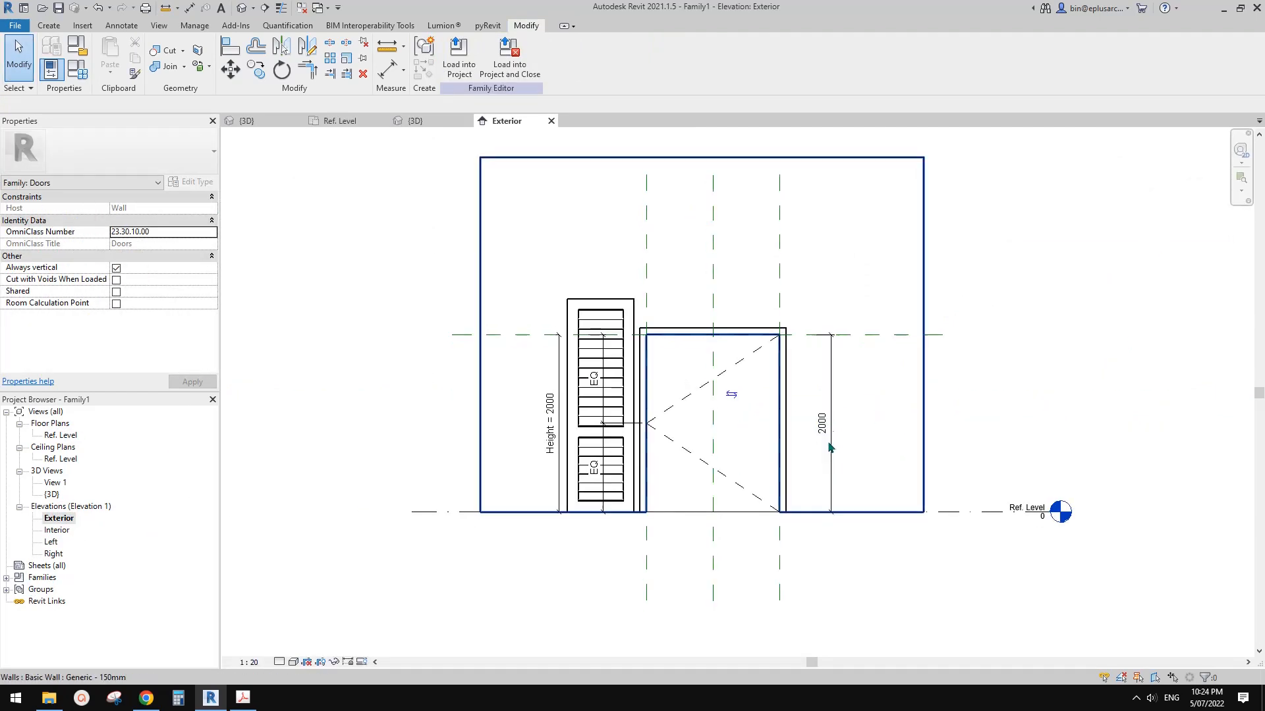
{"action": "left_click", "coordinate": [520, 428]}
{"action": "scroll", "coordinate": [527, 426], "scroll_direction": "up", "scroll_amount": 2}
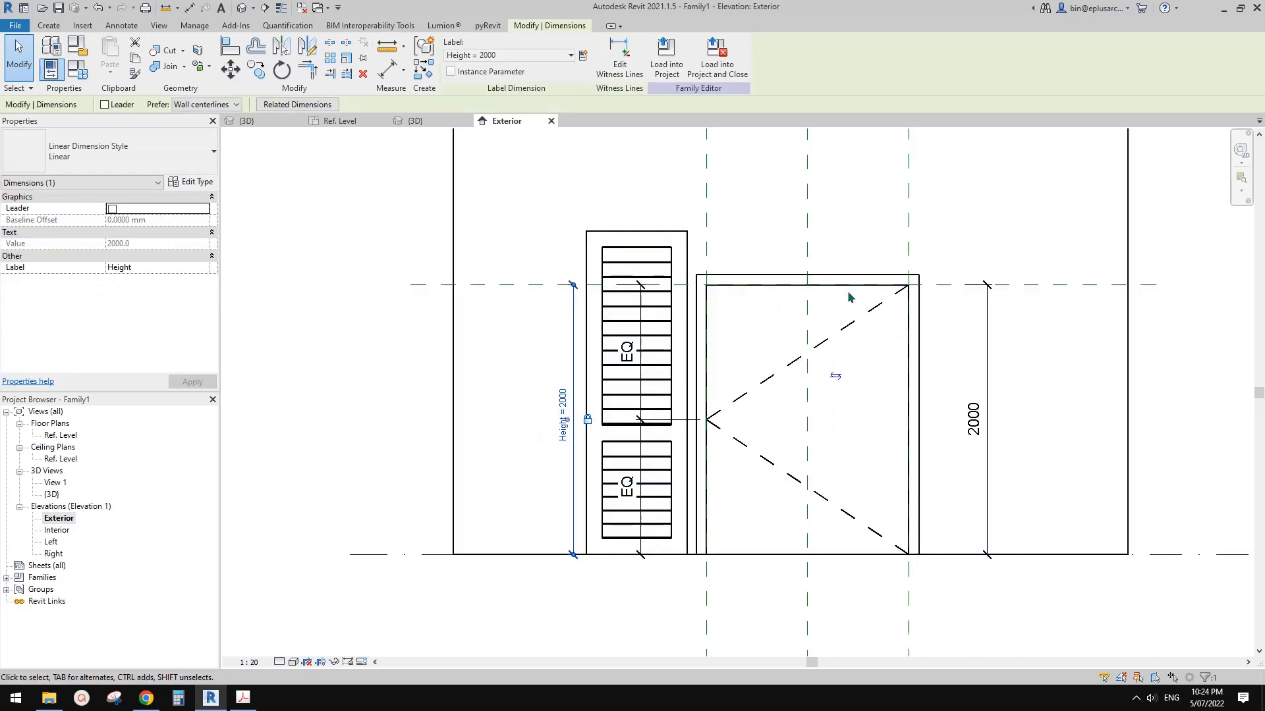
{"action": "left_click", "coordinate": [687, 279]}
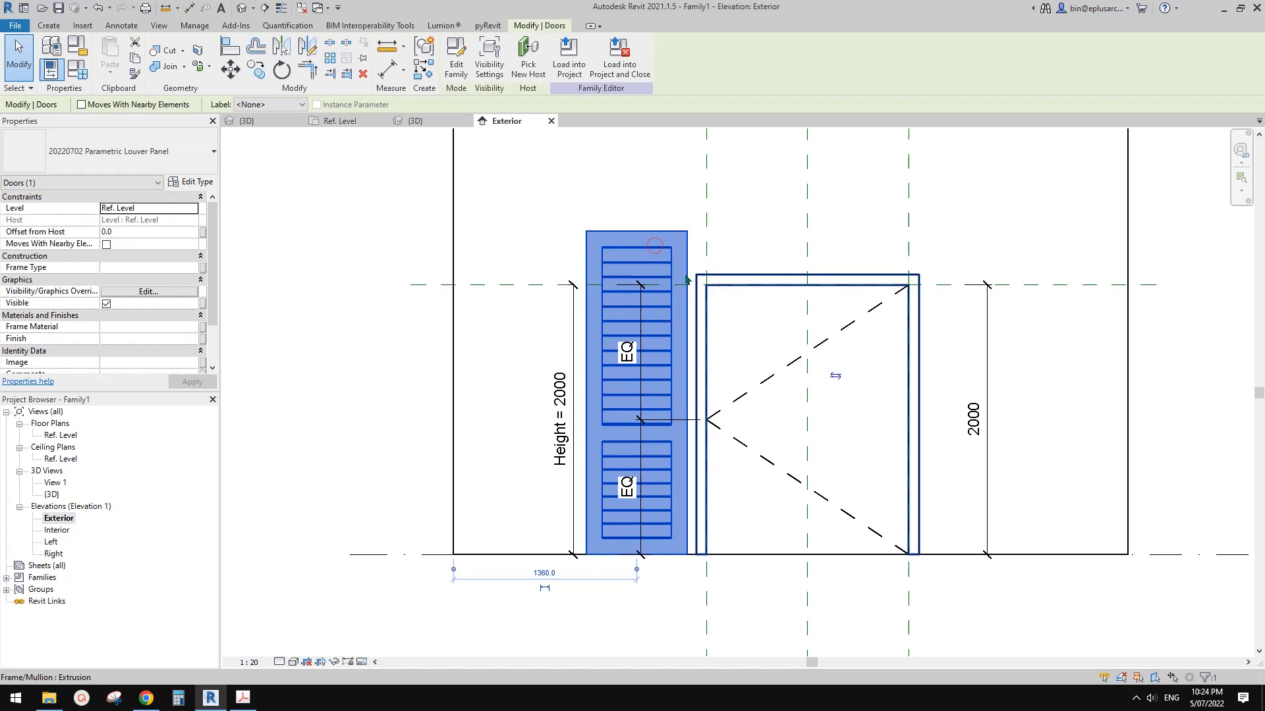
{"action": "left_click", "coordinate": [176, 182]}
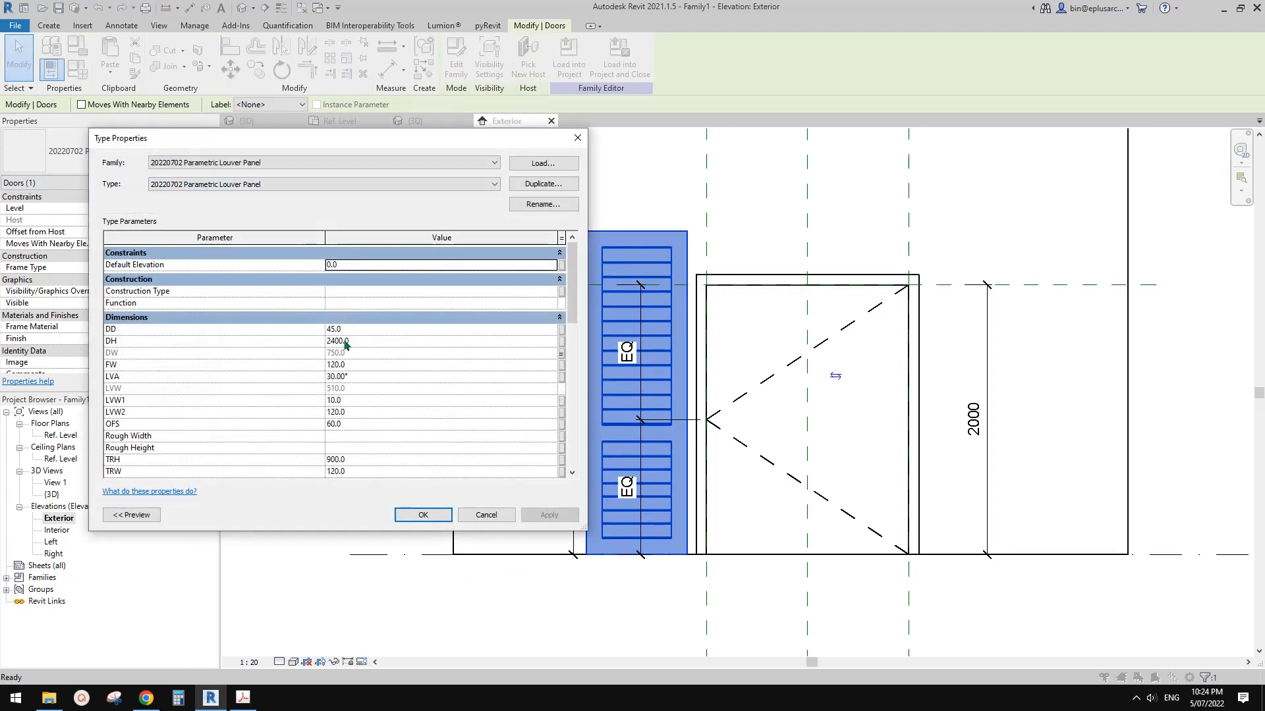
{"action": "left_click", "coordinate": [562, 341]}
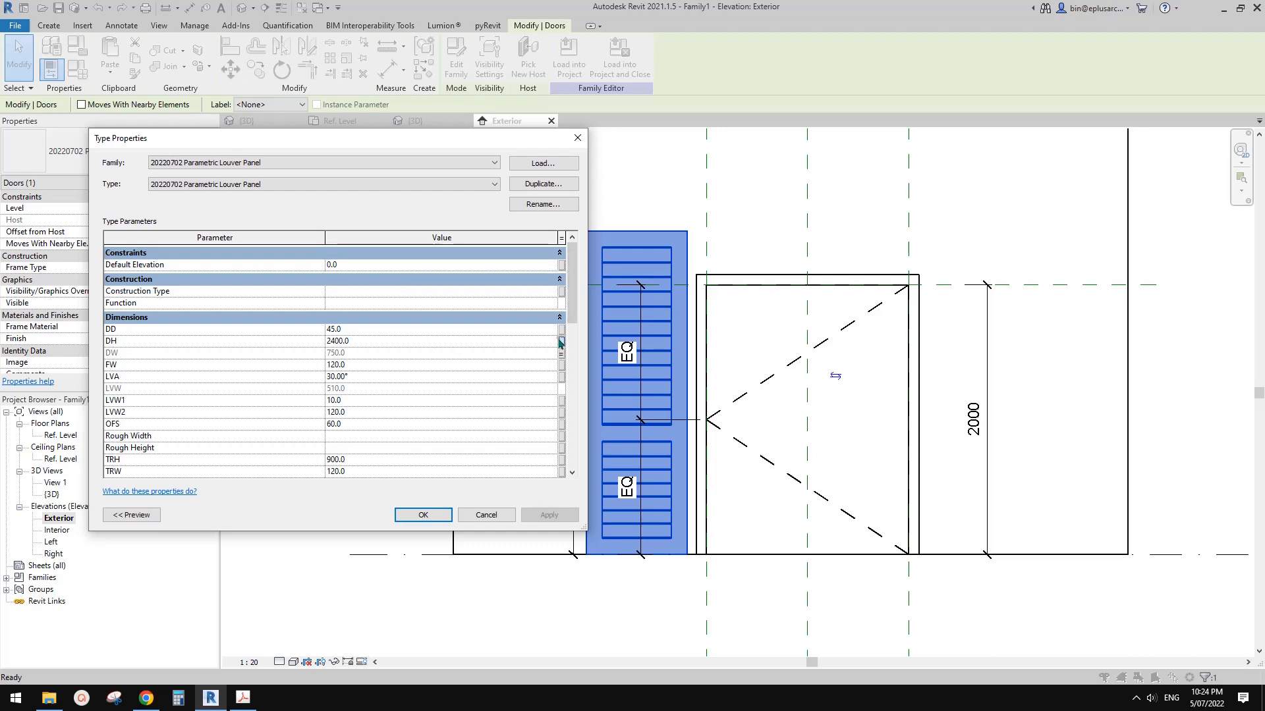
{"action": "left_click", "coordinate": [926, 430]}
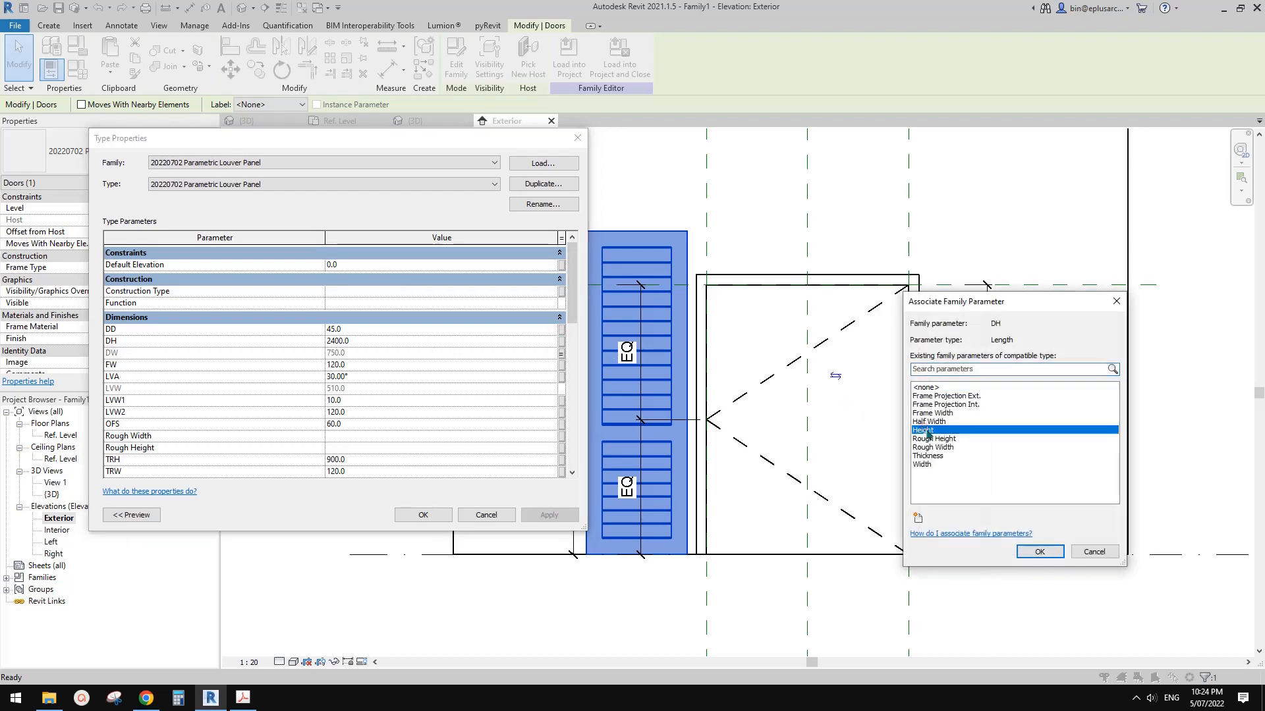
{"action": "left_click", "coordinate": [1039, 552]}
{"action": "left_click", "coordinate": [423, 515]}
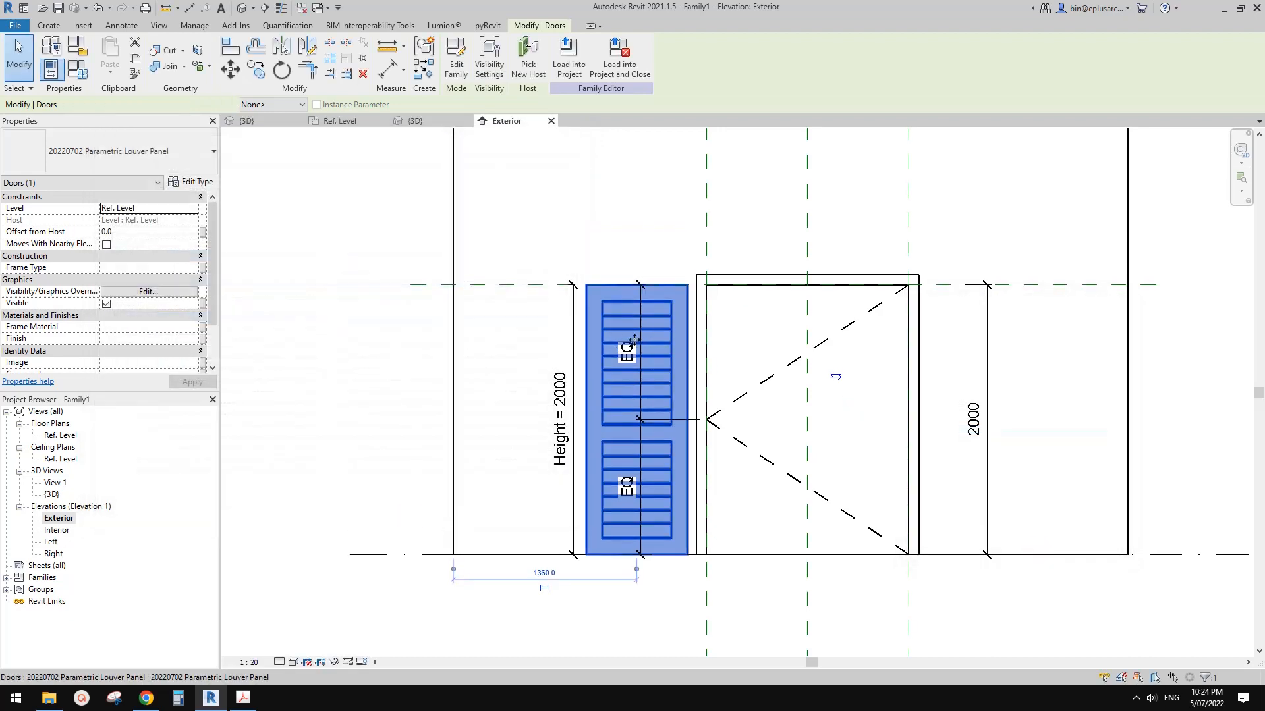
{"action": "left_click", "coordinate": [768, 342]}
{"action": "scroll", "coordinate": [766, 327], "scroll_direction": "down", "scroll_amount": 2}
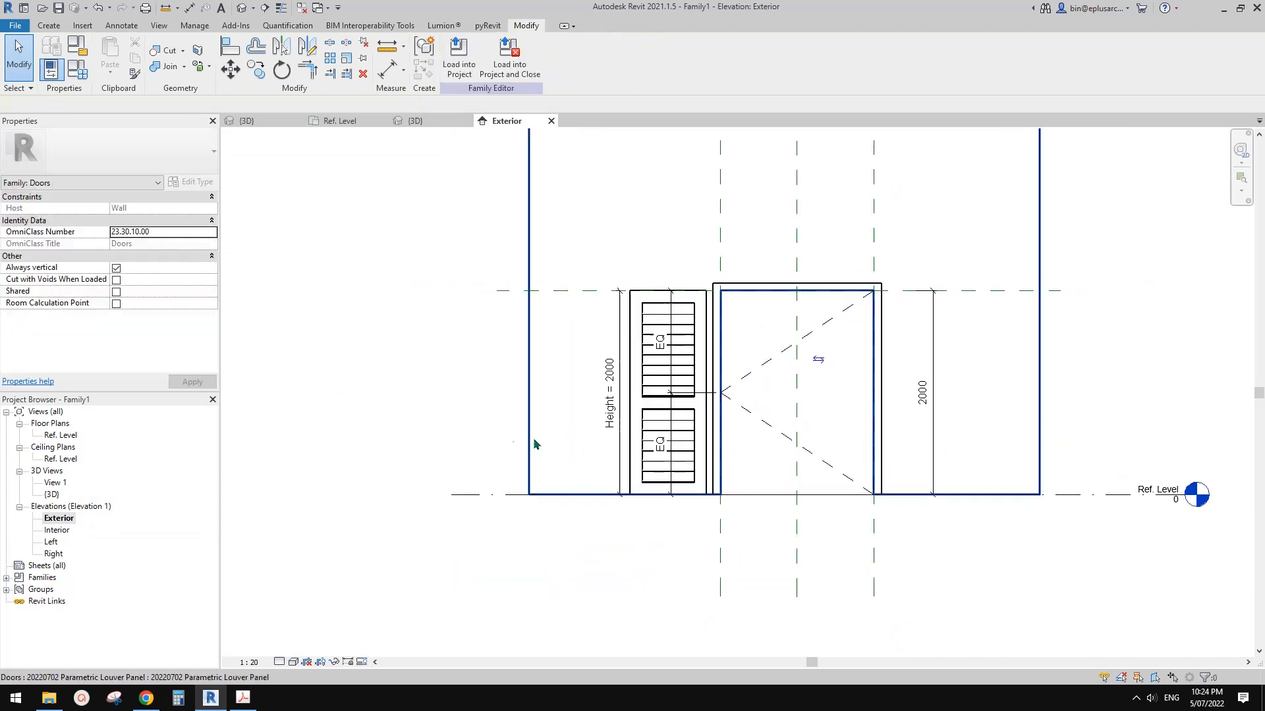
Step: Examine the template's elevation swing lines in the Exterior elevation, including the line subcategory they use
{"action": "double_click", "coordinate": [68, 437]}
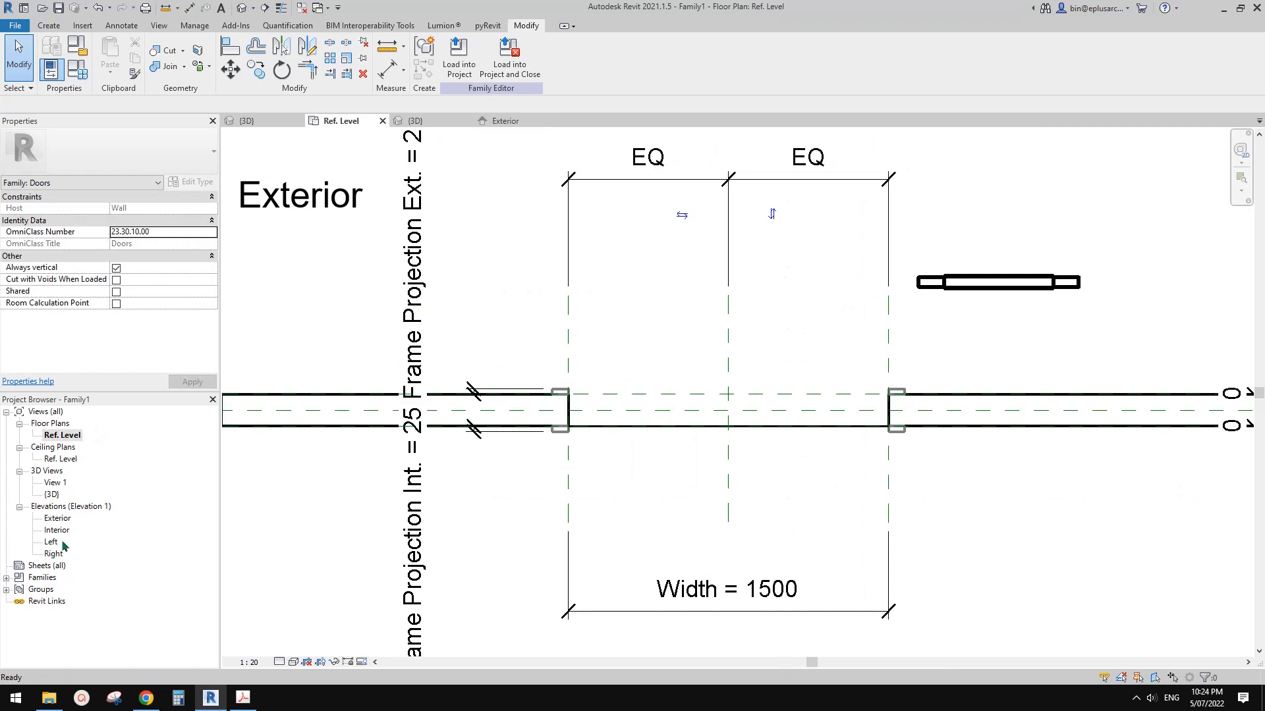
{"action": "double_click", "coordinate": [58, 519]}
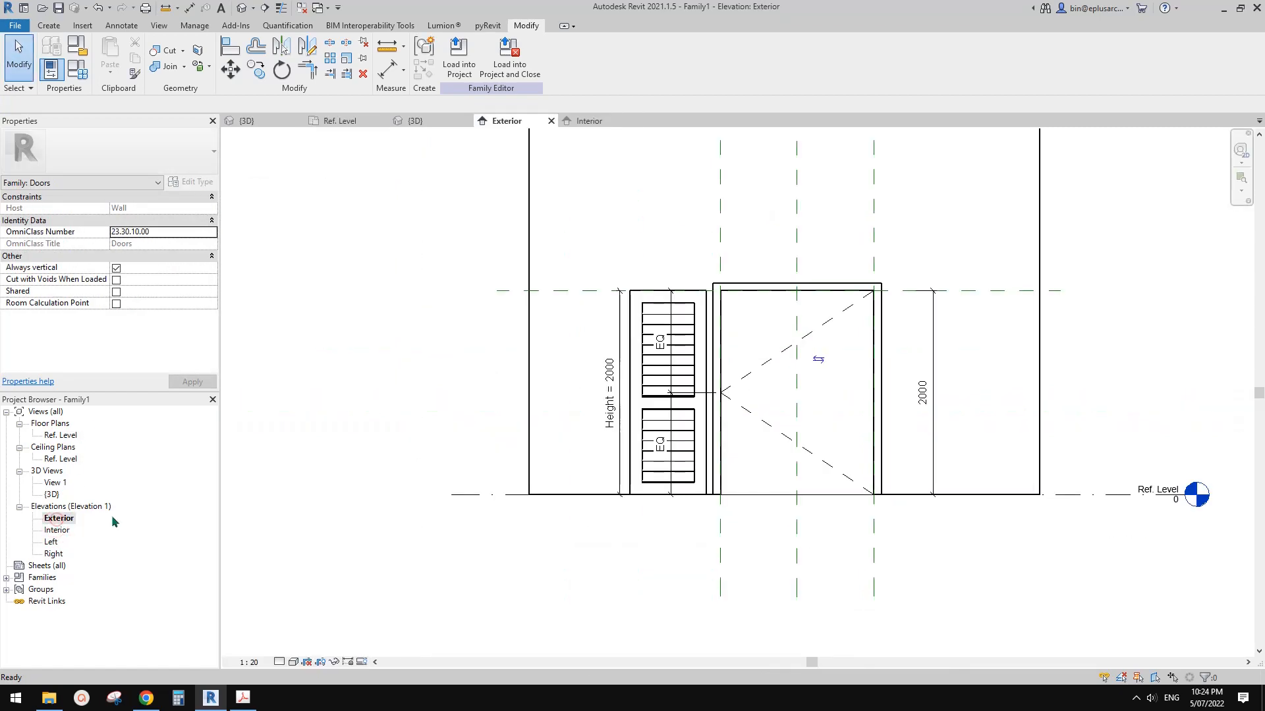
{"action": "scroll", "coordinate": [799, 426], "scroll_direction": "up", "scroll_amount": 1}
{"action": "left_click", "coordinate": [826, 296]}
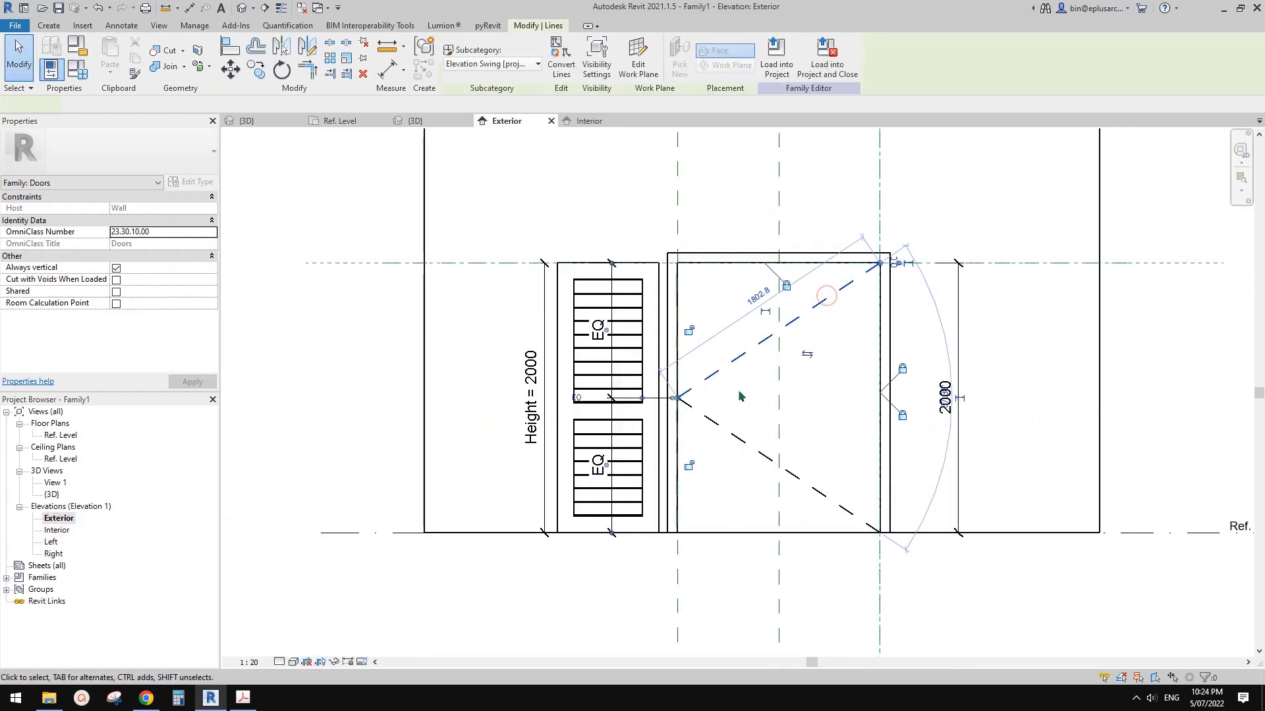
{"action": "left_click", "coordinate": [744, 352]}
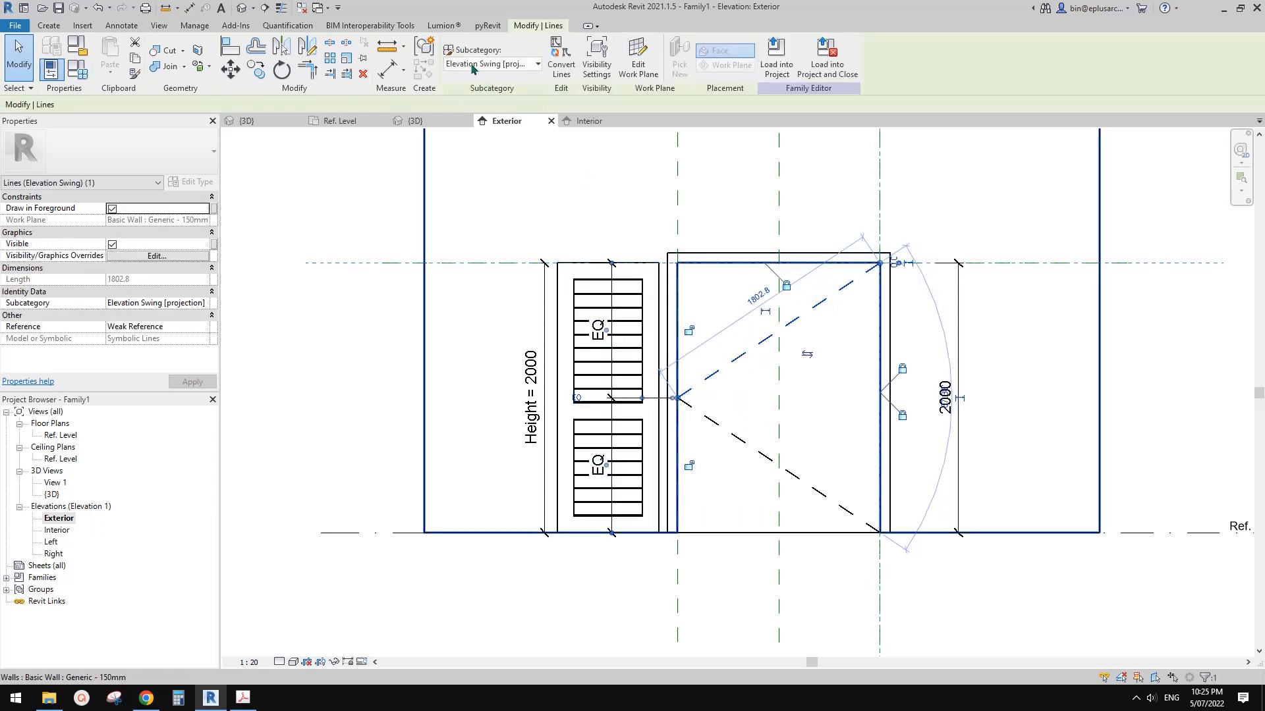
{"action": "left_click", "coordinate": [517, 65]}
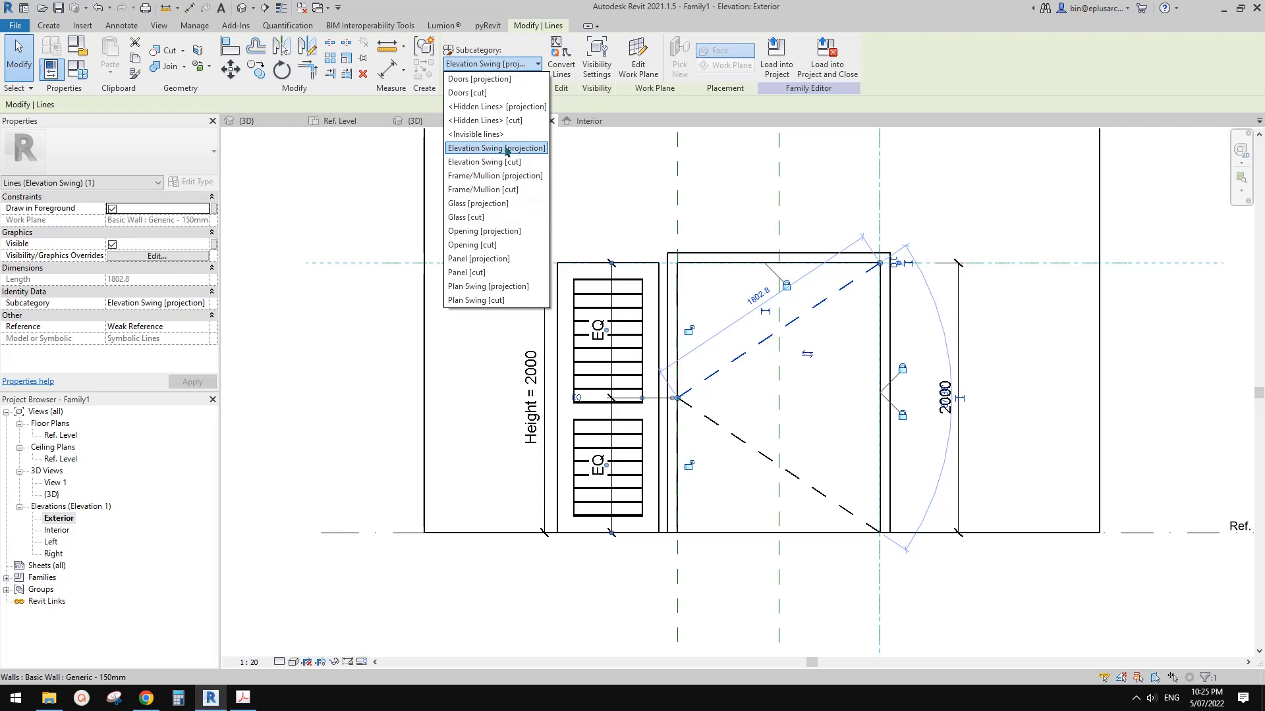
{"action": "key", "text": "Escape"}
{"action": "key", "text": "Escape"}
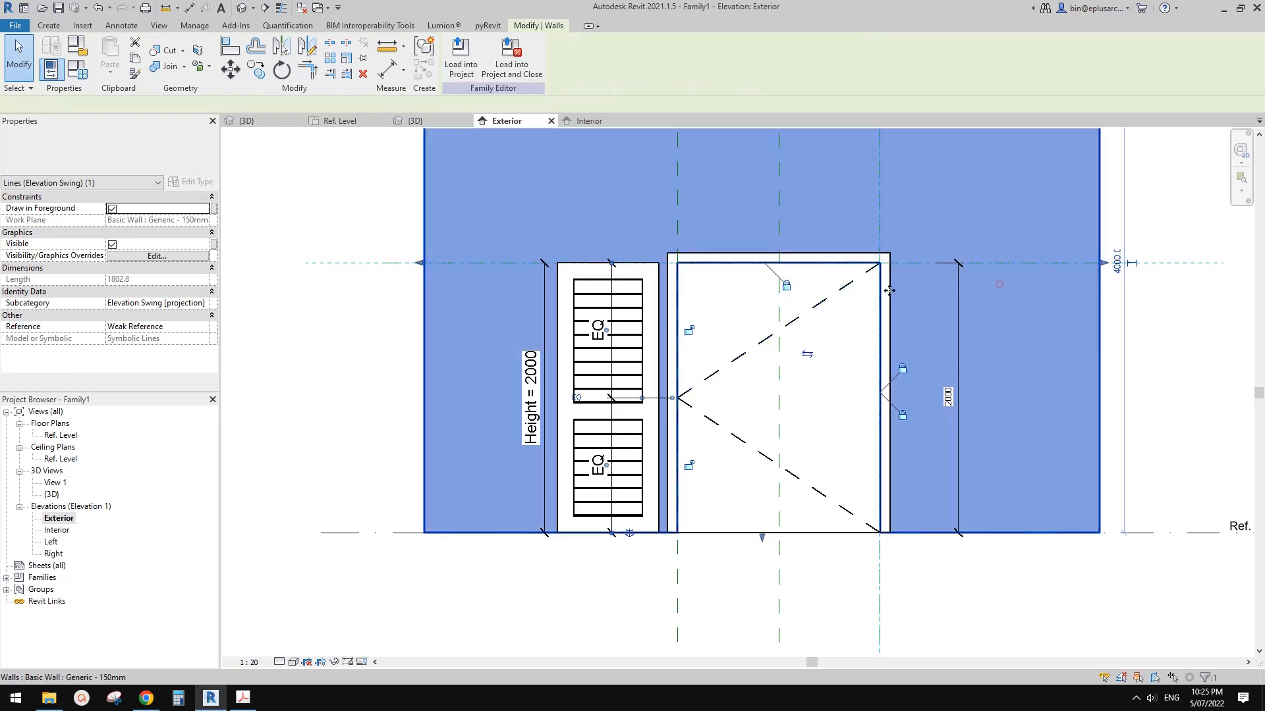
{"action": "left_click", "coordinate": [858, 288]}
{"action": "key", "text": "Escape"}
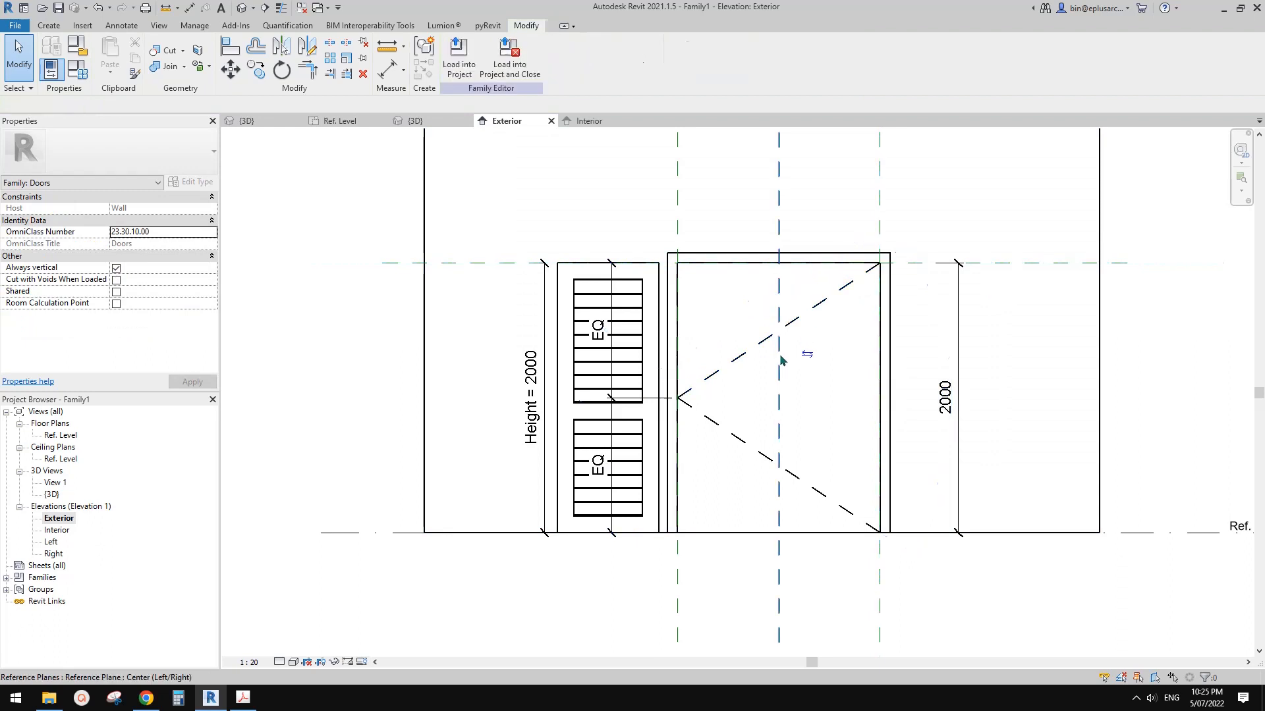
{"action": "middle_click_drag", "start_coordinate": [775, 386], "coordinate": [774, 379]}
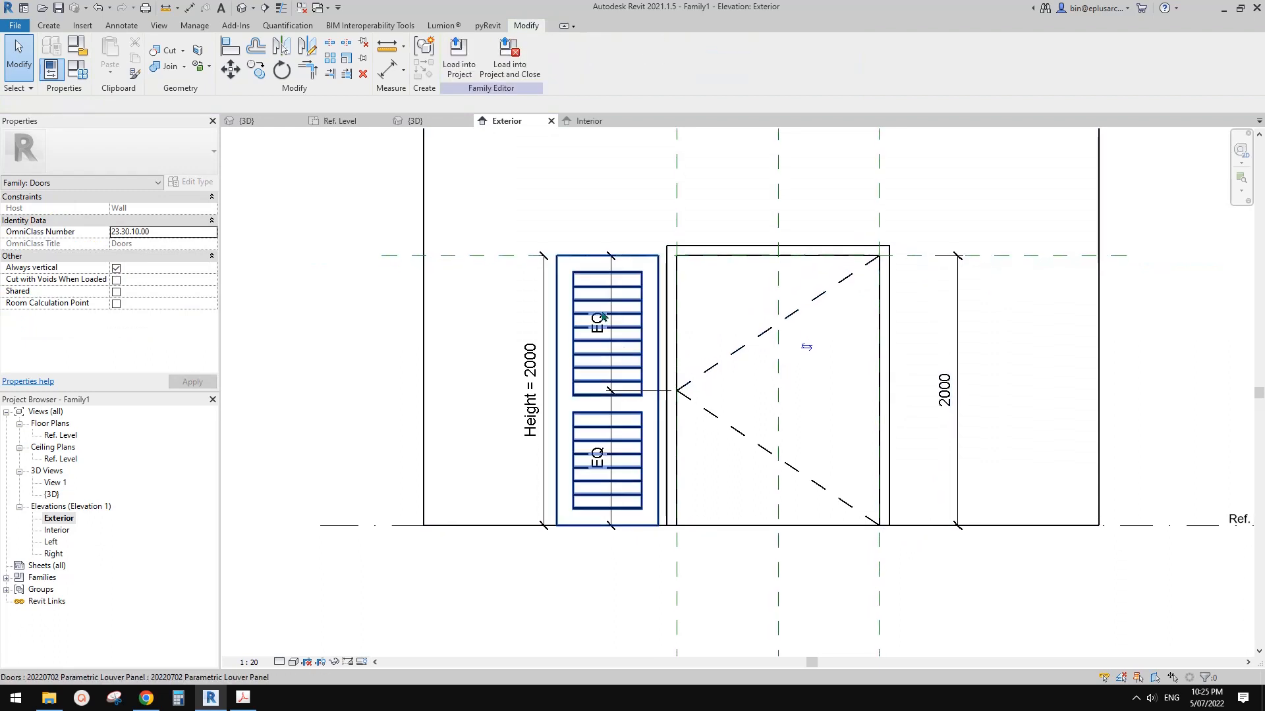
{"action": "left_click", "coordinate": [790, 316]}
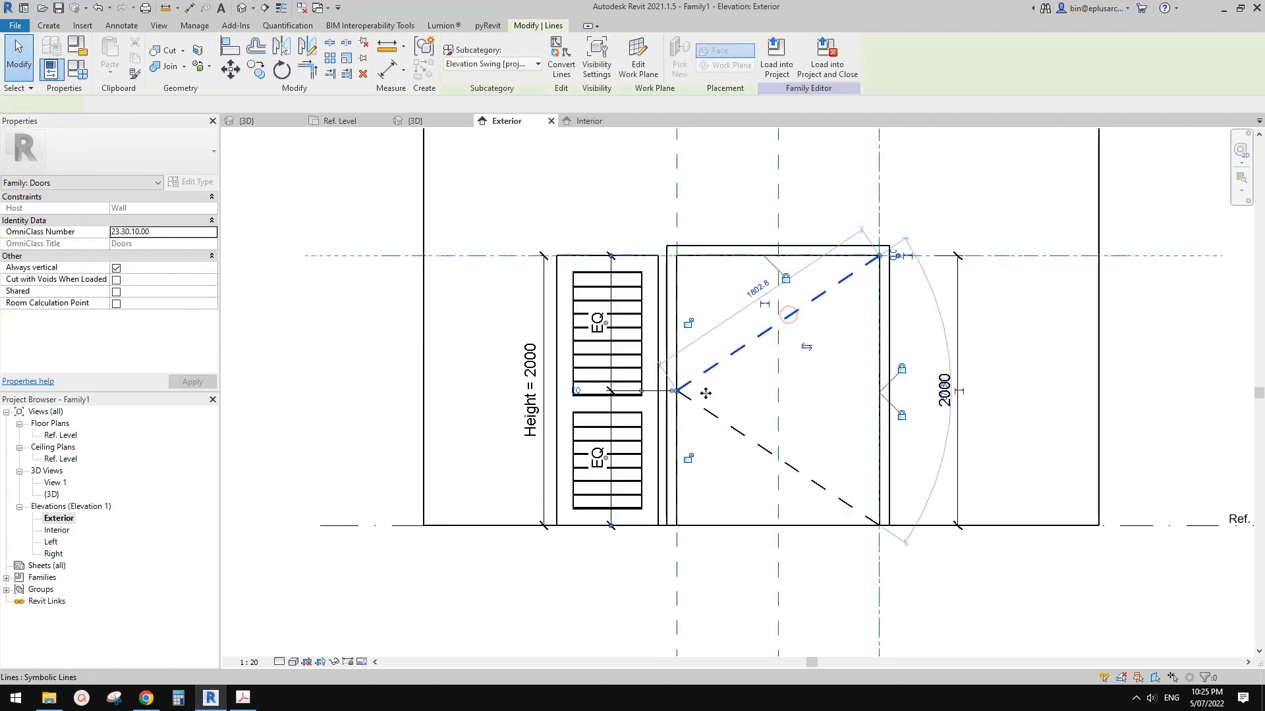
{"action": "left_click", "coordinate": [776, 339]}
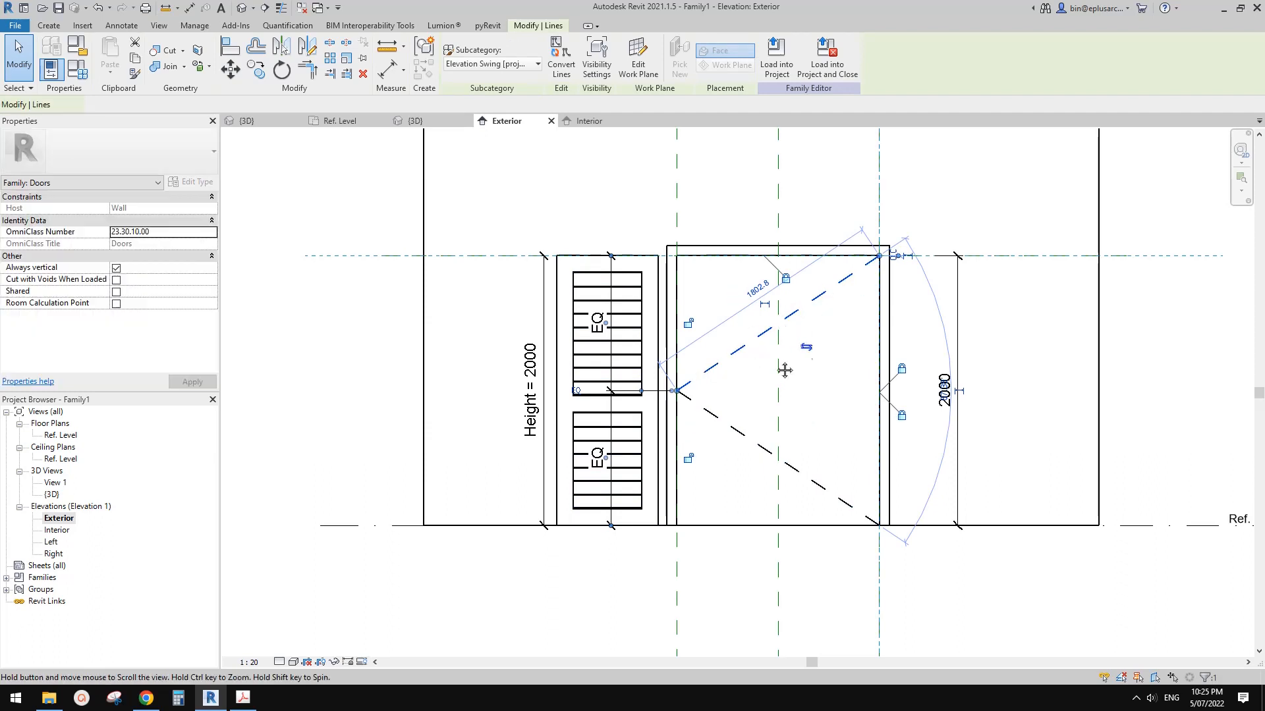
{"action": "middle_click_drag", "start_coordinate": [776, 338], "coordinate": [739, 351]}
{"action": "mouse_move", "coordinate": [787, 392]}
{"action": "middle_mouse_down"}
{"action": "mouse_move", "coordinate": [772, 386]}
{"action": "mouse_move", "coordinate": [785, 387]}
{"action": "middle_mouse_up"}
{"action": "left_click", "coordinate": [748, 326]}
{"action": "middle_click_drag", "start_coordinate": [748, 325], "coordinate": [755, 321]}
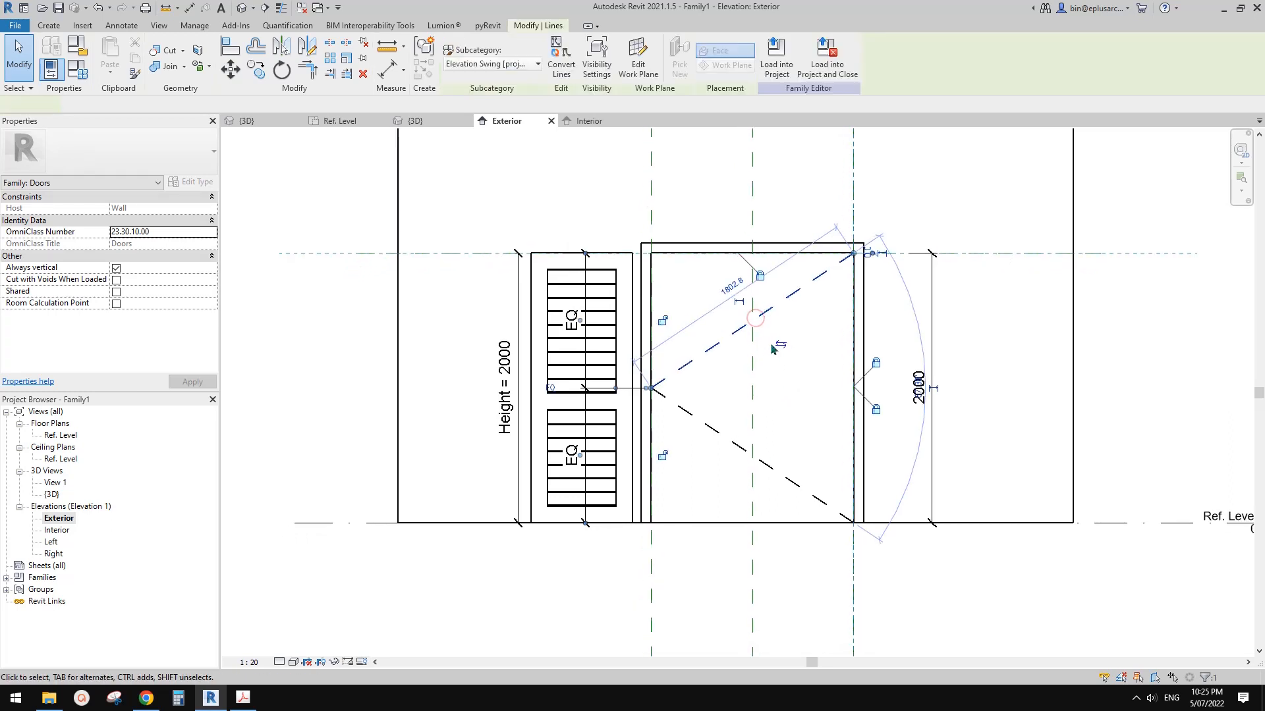
{"action": "key", "text": "Escape"}
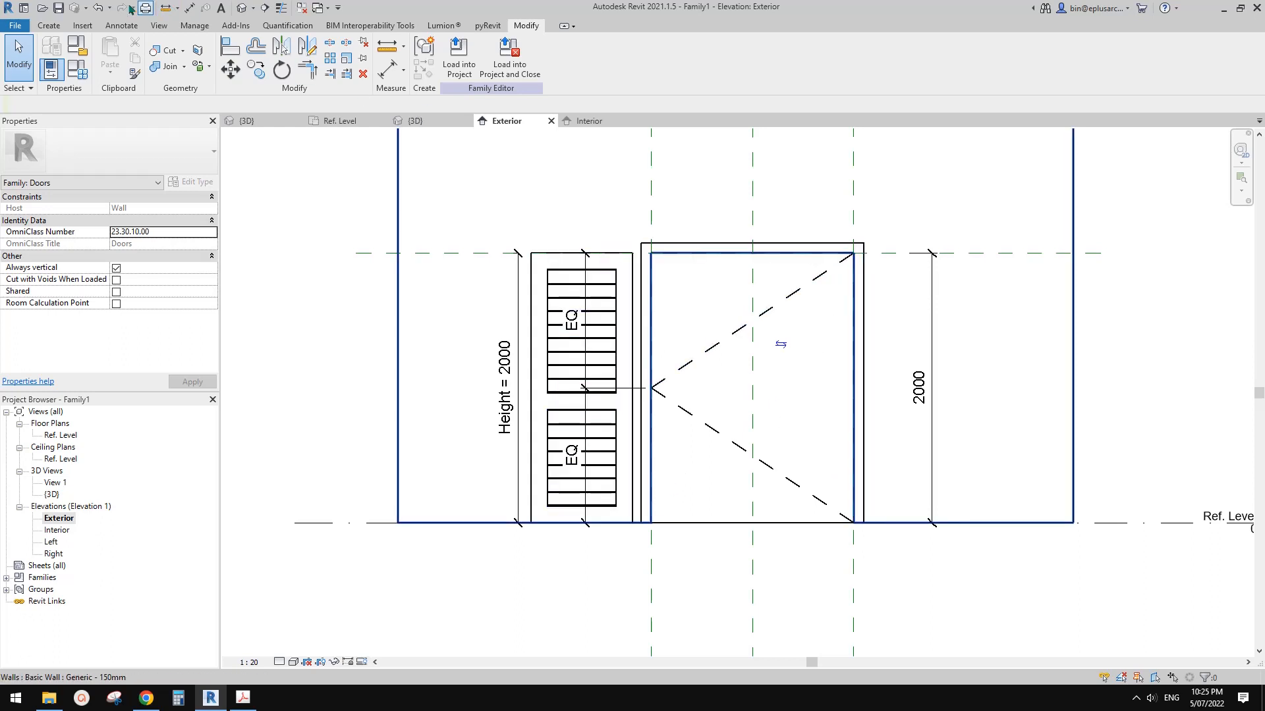
Step: Draw two crossing symbolic lines between opposite corners of the door opening, using the Elevation Swing [projection] subcategory
{"action": "left_click", "coordinate": [52, 26]}
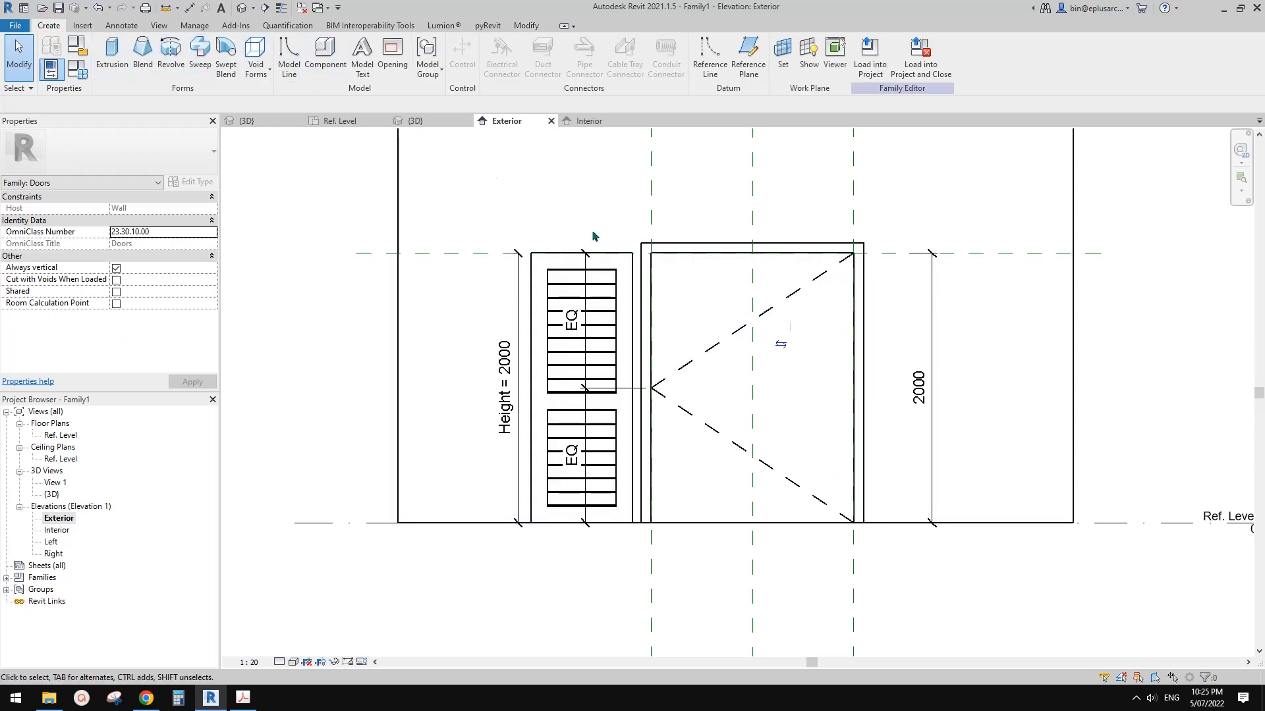
{"action": "middle_click_drag", "start_coordinate": [793, 243], "coordinate": [785, 248]}
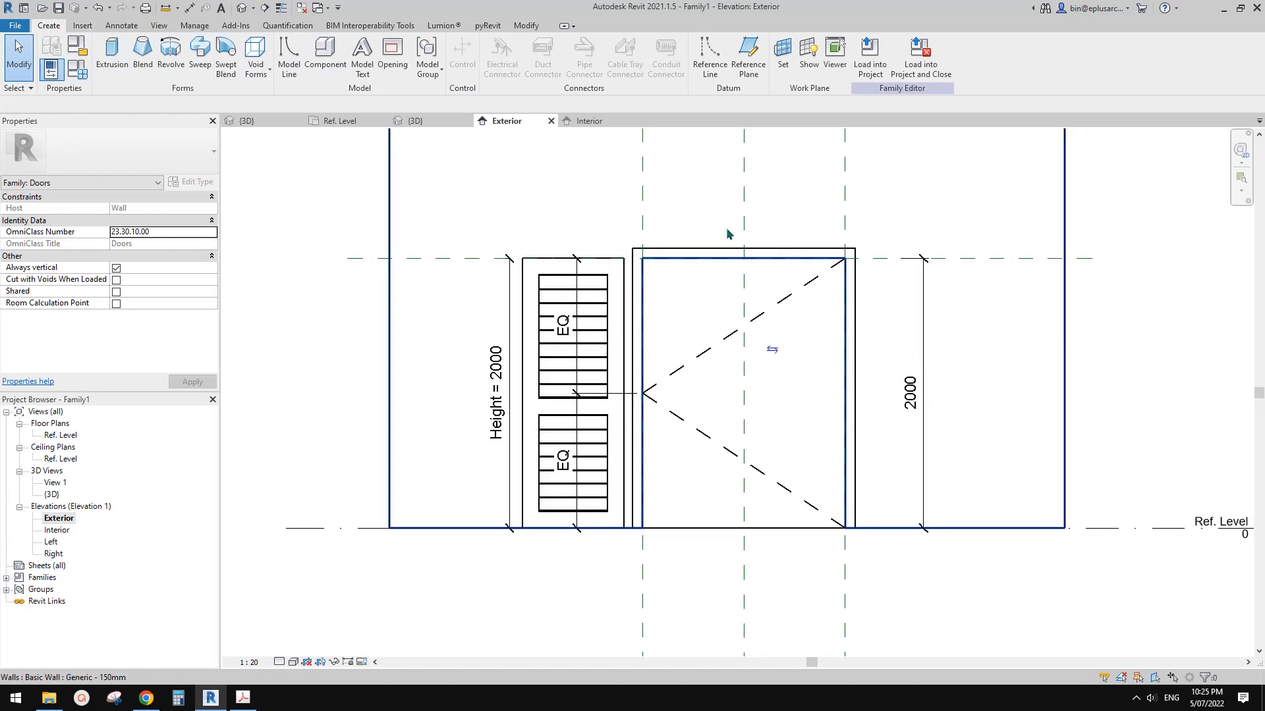
{"action": "left_click", "coordinate": [122, 27]}
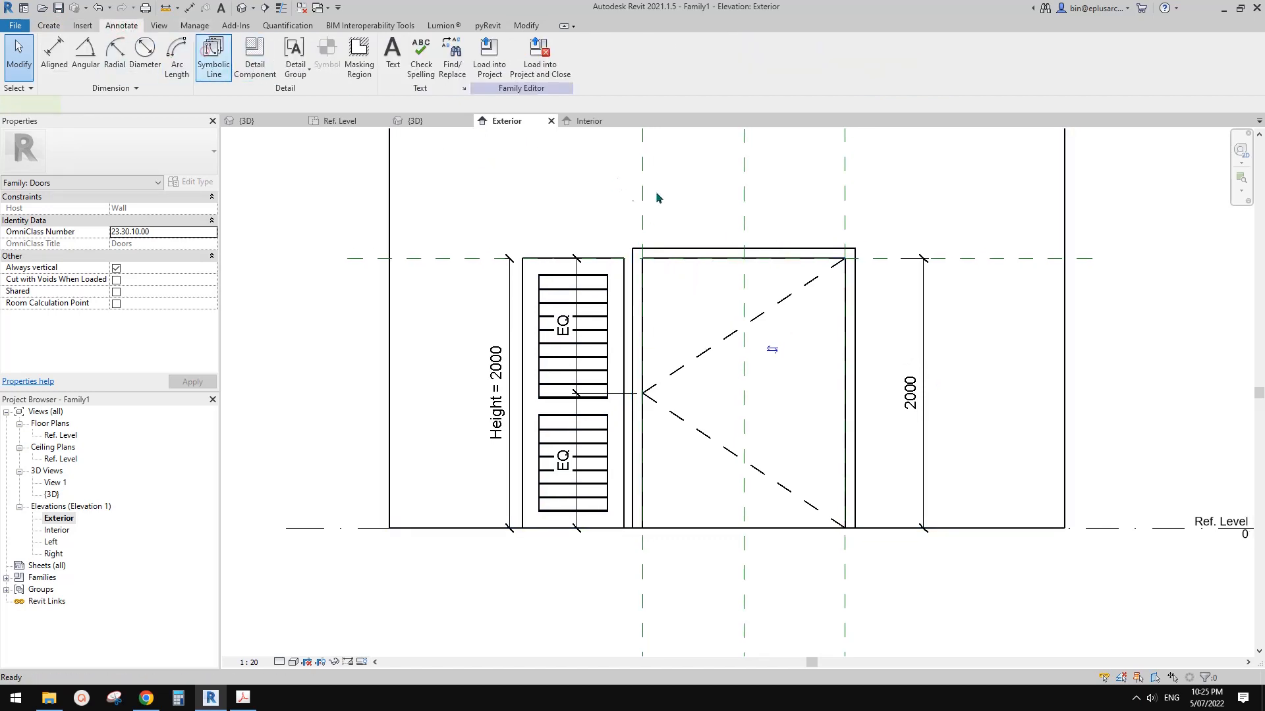
{"action": "left_click", "coordinate": [585, 64]}
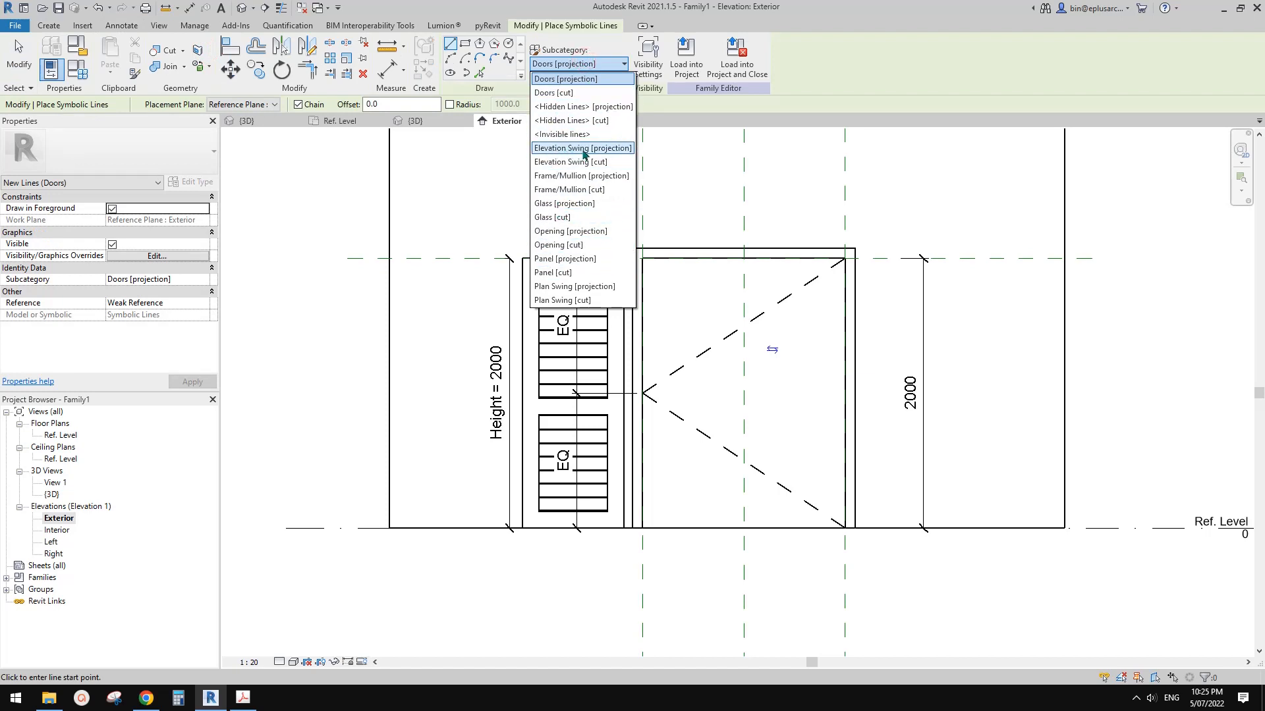
{"action": "left_click", "coordinate": [615, 151]}
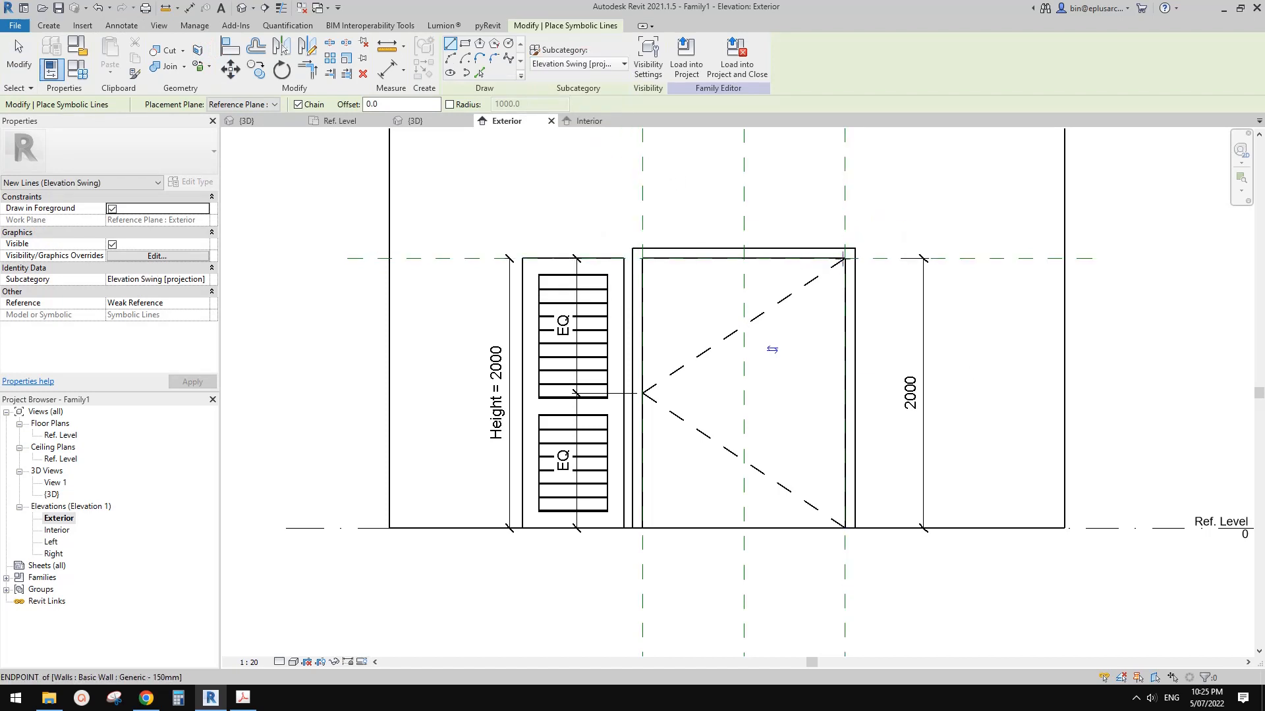
{"action": "left_click", "coordinate": [845, 258]}
{"action": "left_click", "coordinate": [643, 528]}
{"action": "key", "text": "Escape"}
{"action": "left_click", "coordinate": [643, 275]}
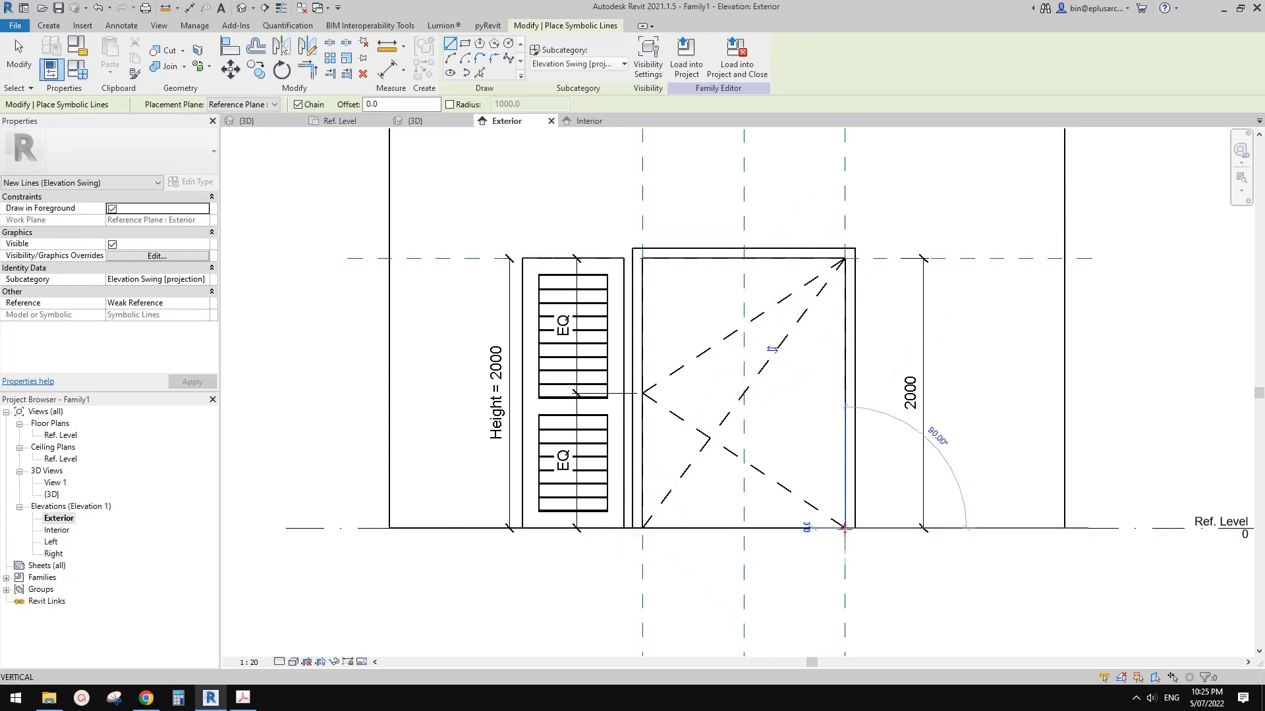
Step: Delete the two original single-door swing lines that meet at the middle of the left jamb
{"action": "left_click", "coordinate": [768, 307]}
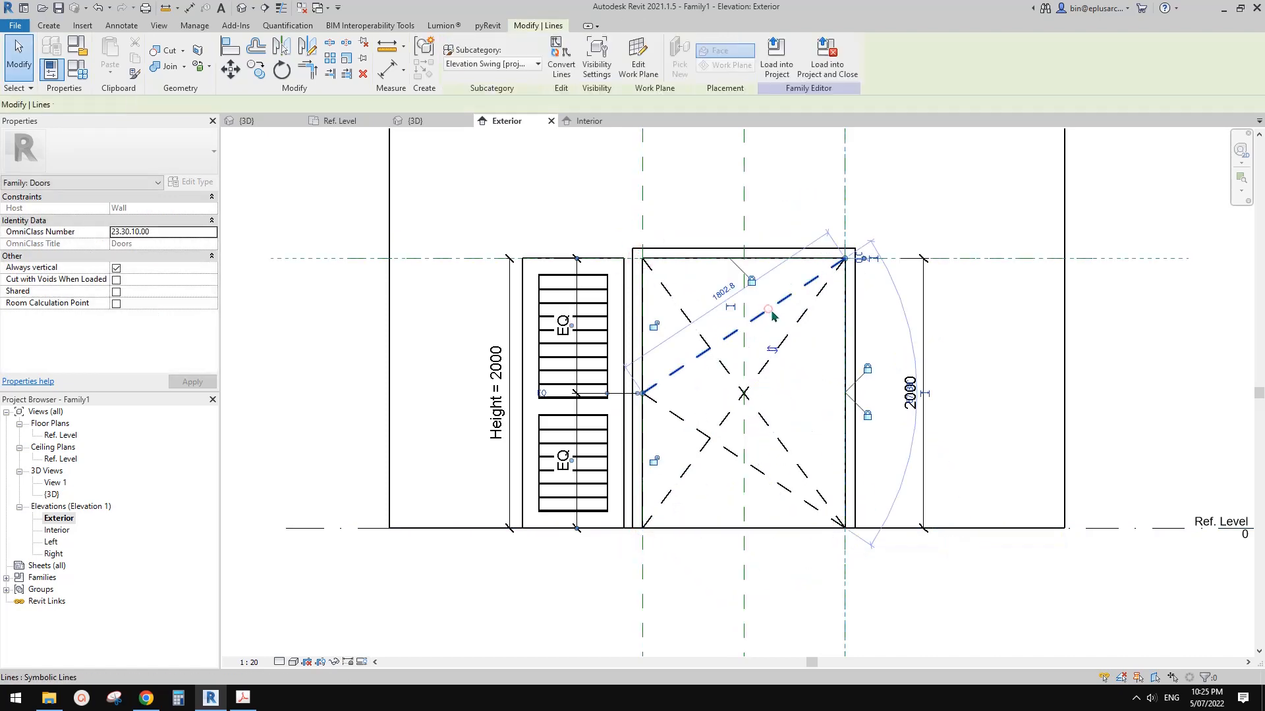
{"action": "key", "text": "Delete"}
{"action": "left_click", "coordinate": [670, 410]}
{"action": "key", "text": "Delete"}
{"action": "middle_click_drag", "start_coordinate": [797, 397], "coordinate": [798, 396]}
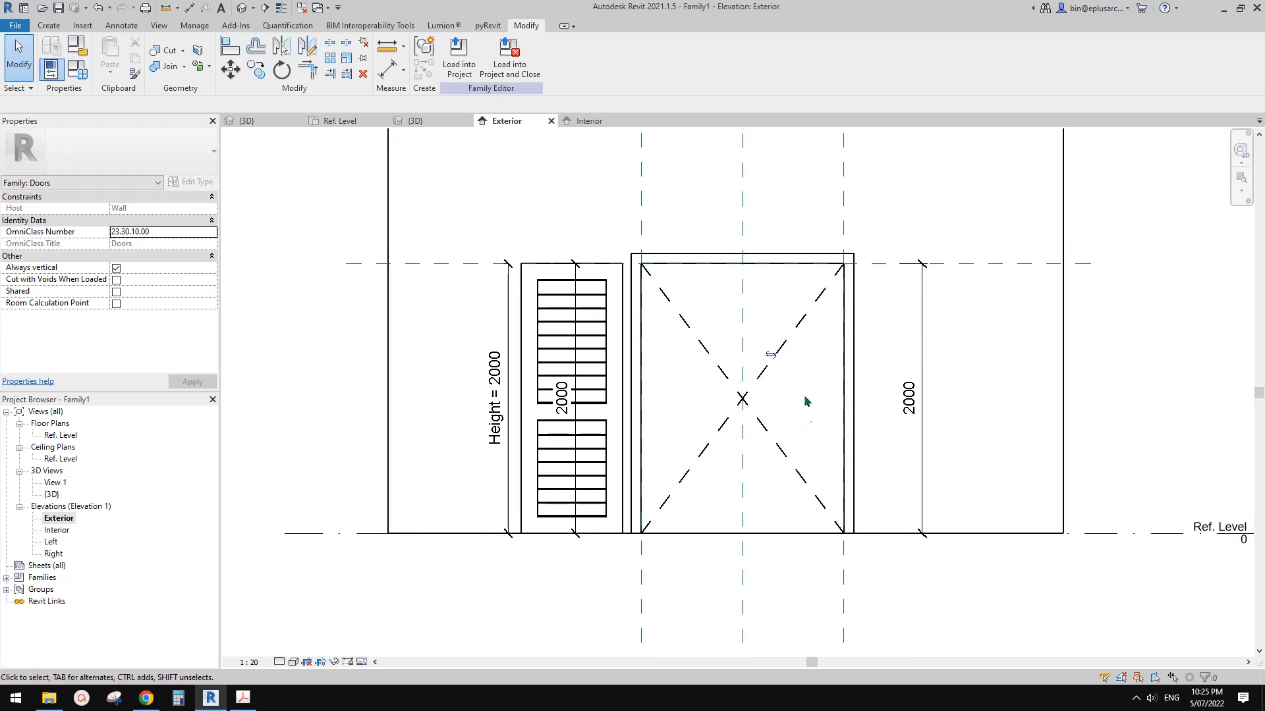
{"action": "scroll", "coordinate": [812, 399], "scroll_direction": "up", "scroll_amount": 1}
{"action": "left_click", "coordinate": [789, 328]}
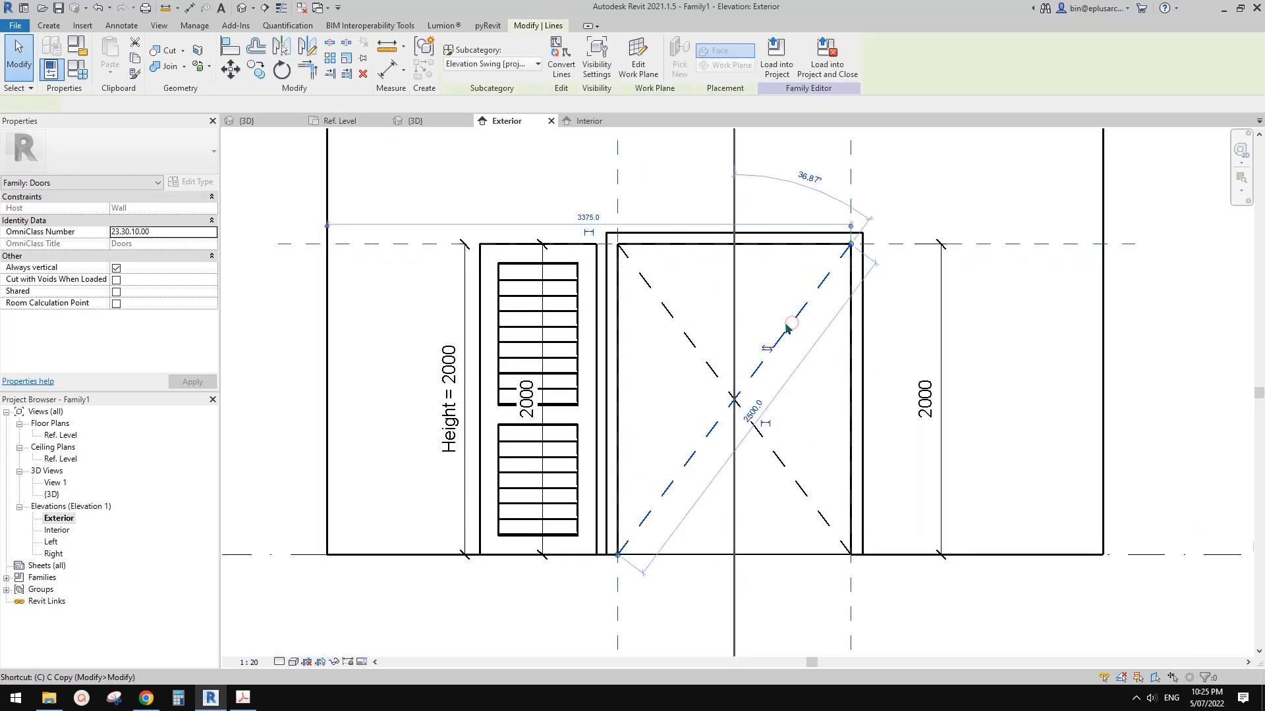
{"action": "scroll", "coordinate": [800, 296], "scroll_direction": "down", "scroll_amount": 1}
{"action": "key", "text": "Escape"}
Step: Draw the right leaf's Elevation Swing symbolic lines from the opening's top centre through the right jamb's midpoint to the bottom centre
{"action": "left_click", "coordinate": [49, 25]}
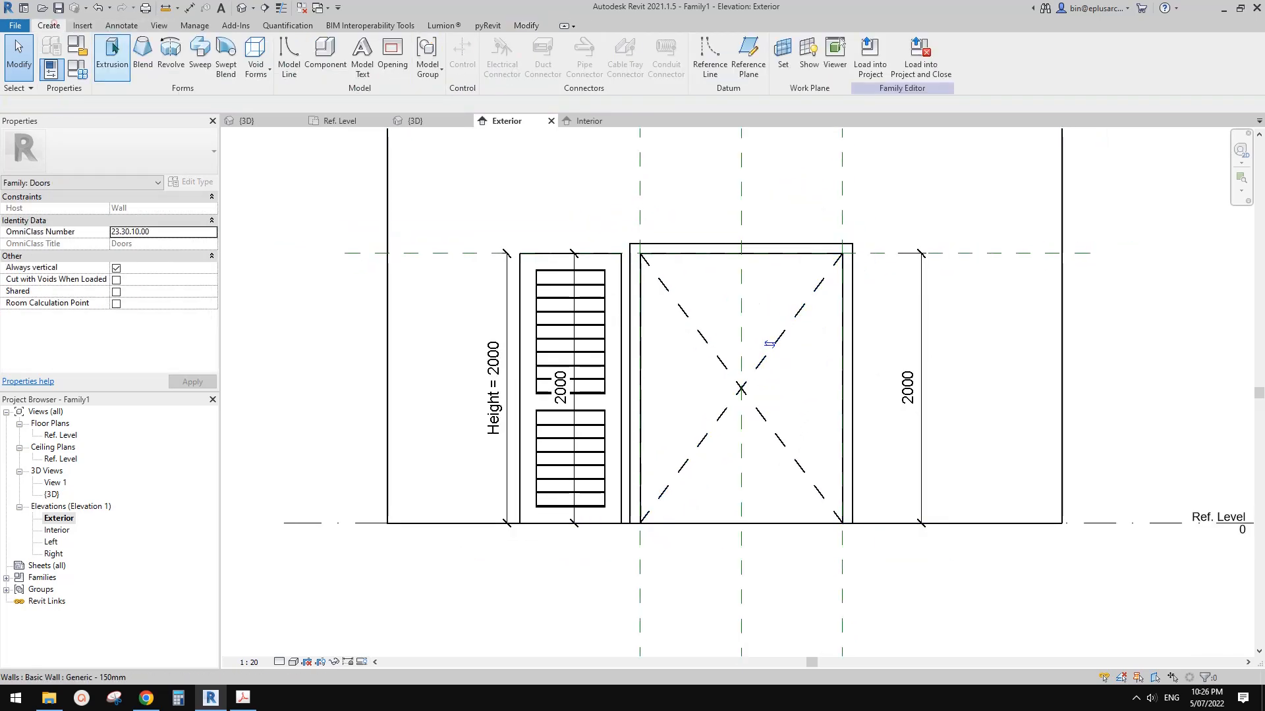
{"action": "middle_click_drag", "start_coordinate": [376, 136], "coordinate": [367, 135]}
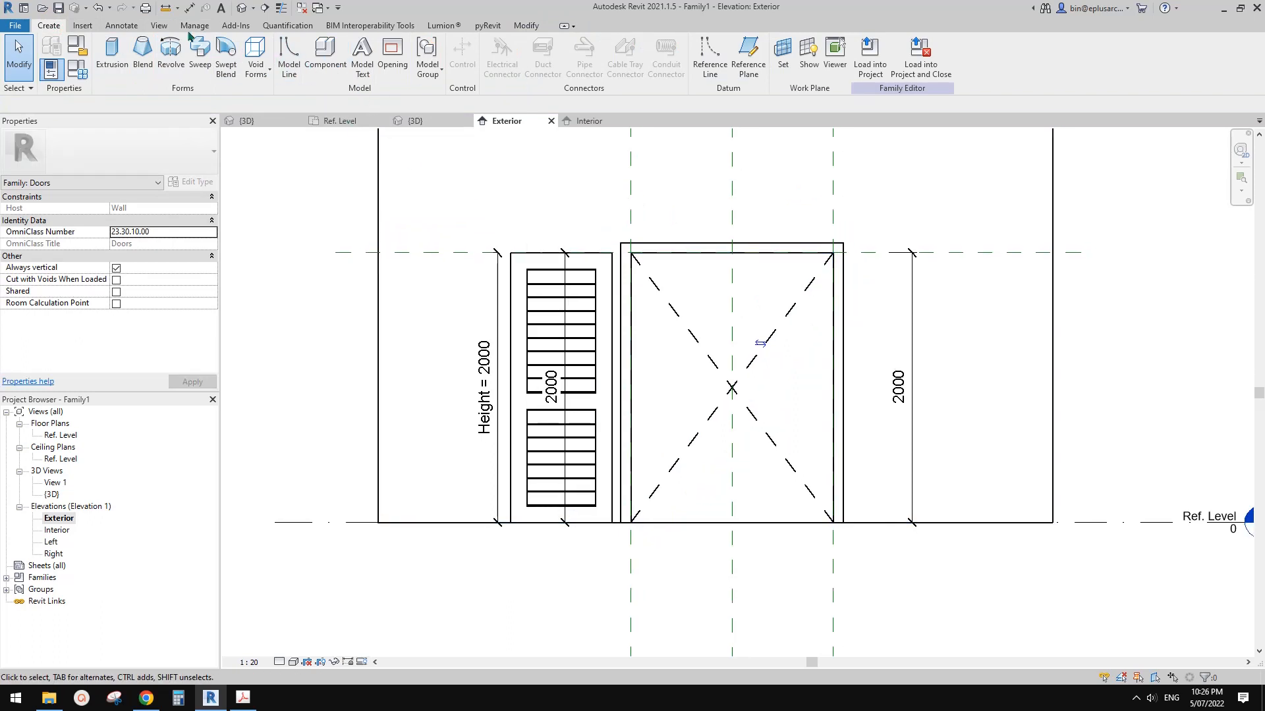
{"action": "left_click", "coordinate": [125, 28]}
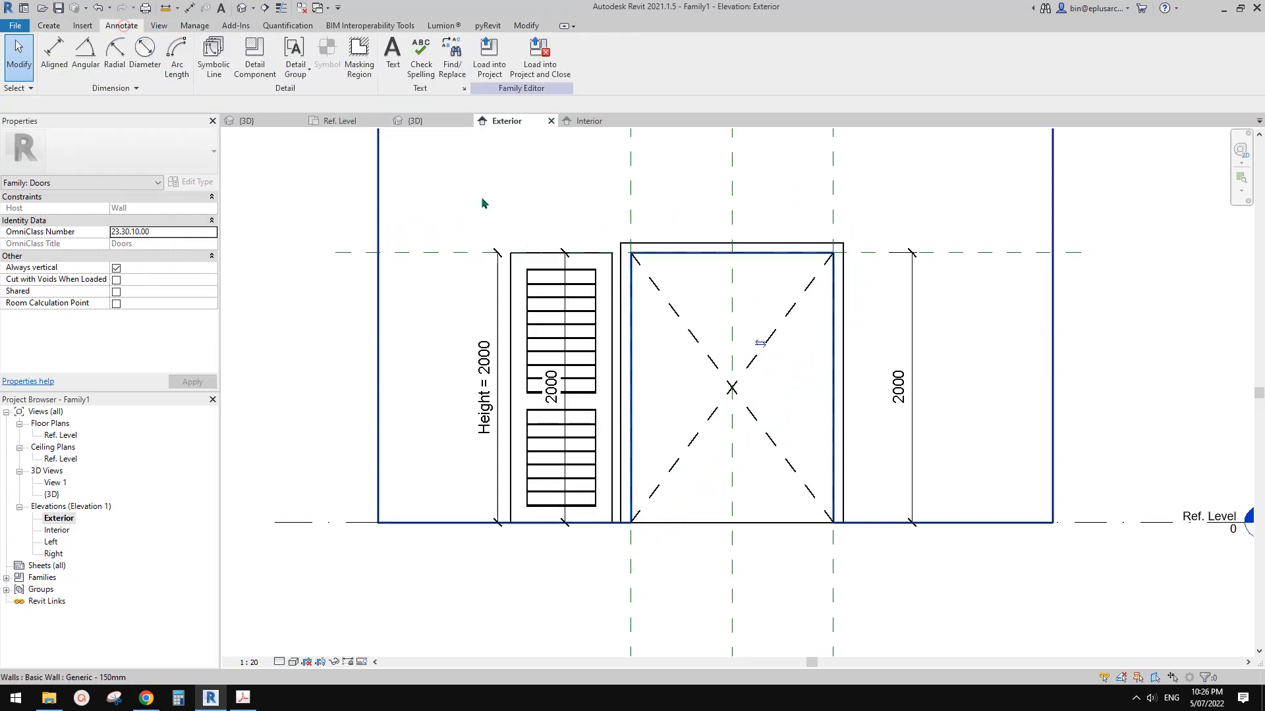
{"action": "mouse_move", "coordinate": [577, 216]}
{"action": "middle_mouse_down"}
{"action": "mouse_move", "coordinate": [556, 218]}
{"action": "mouse_move", "coordinate": [577, 235]}
{"action": "middle_mouse_up"}
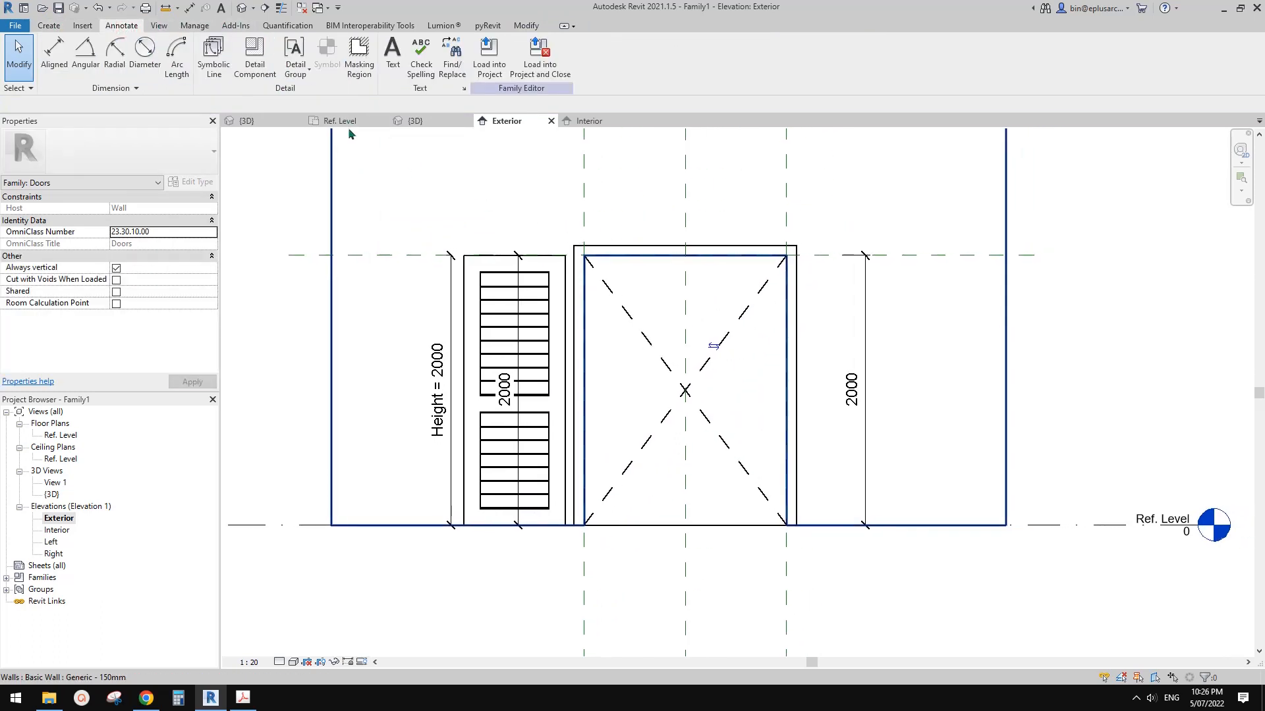
{"action": "left_click", "coordinate": [214, 59]}
{"action": "left_click", "coordinate": [683, 255]}
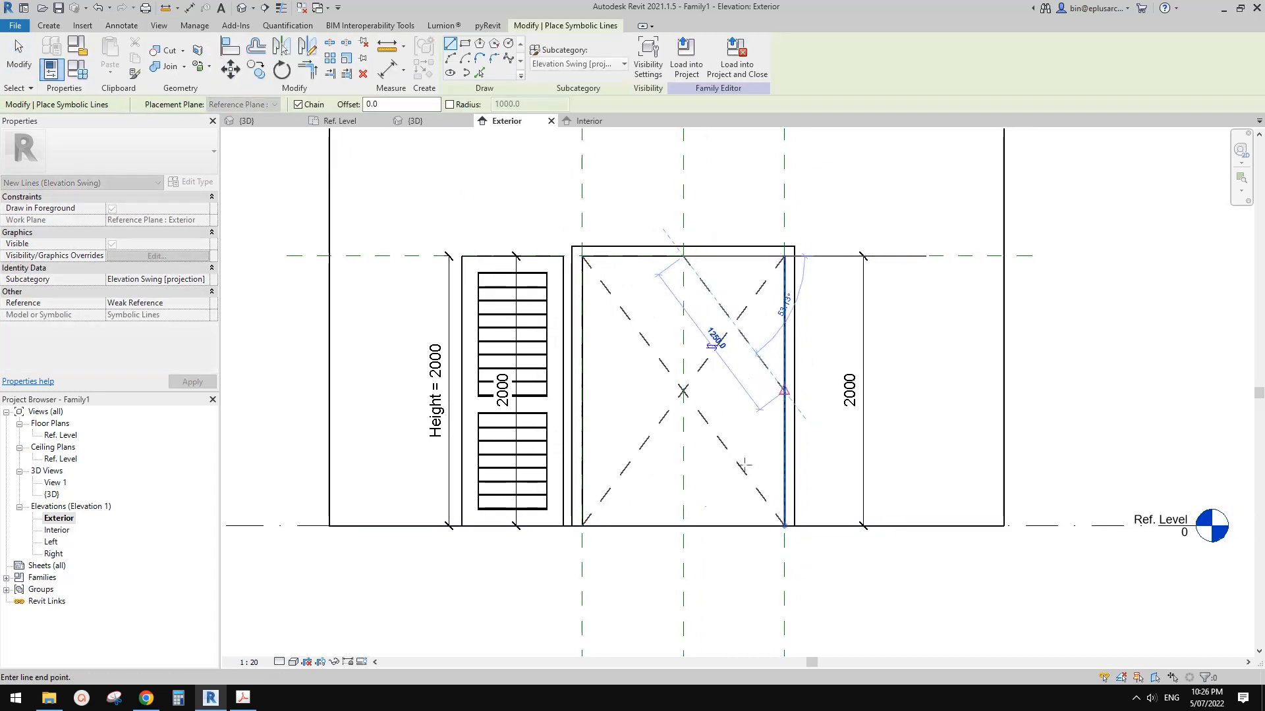
{"action": "left_click", "coordinate": [683, 527]}
{"action": "key", "text": "Escape"}
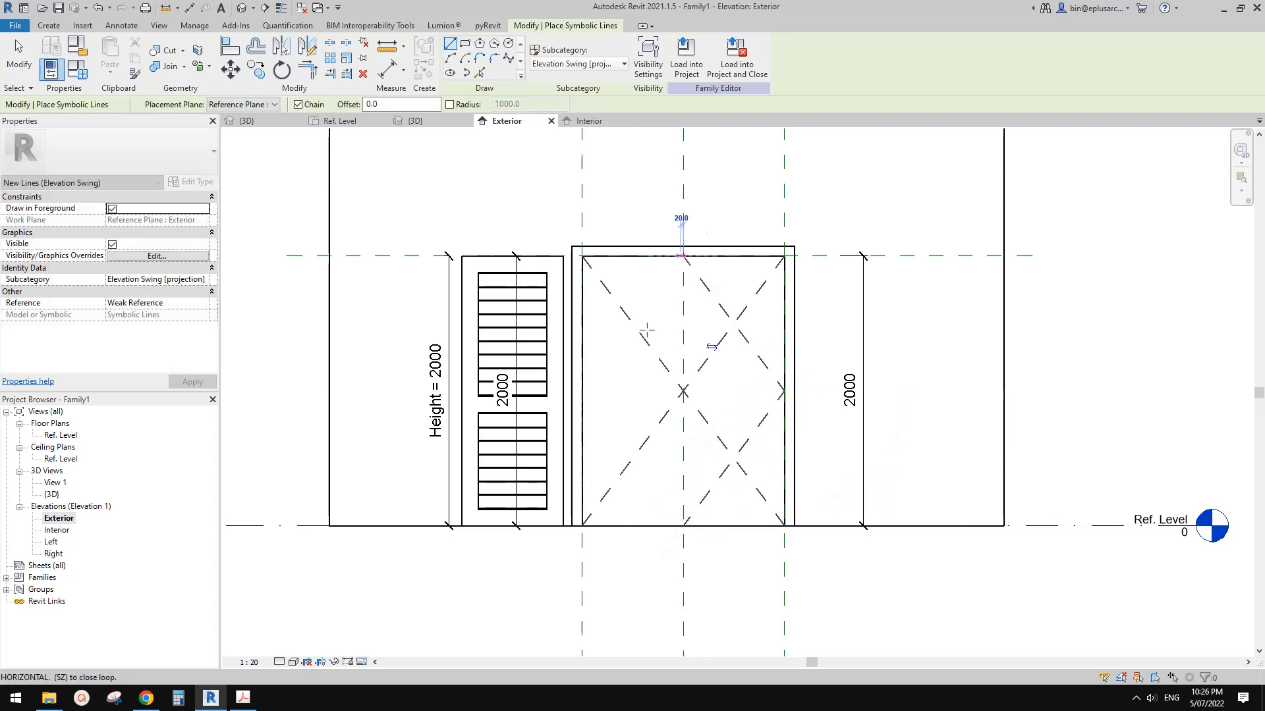
Step: Draw the left leaf's Elevation Swing symbolic lines from the opening's top centre through the left jamb's midpoint to the bottom centre
{"action": "left_click", "coordinate": [583, 390]}
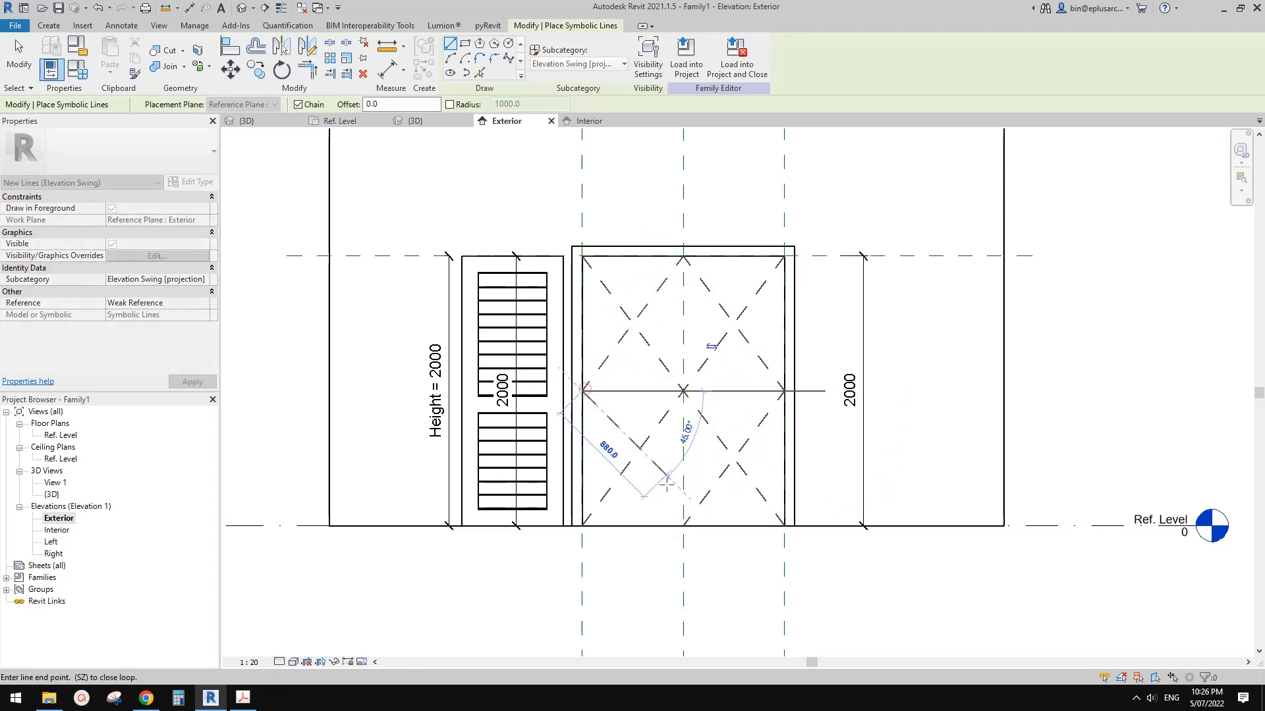
{"action": "left_click", "coordinate": [683, 525]}
{"action": "key", "text": "Escape"}
{"action": "middle_click_drag", "start_coordinate": [696, 437], "coordinate": [760, 452]}
{"action": "key", "text": "Escape"}
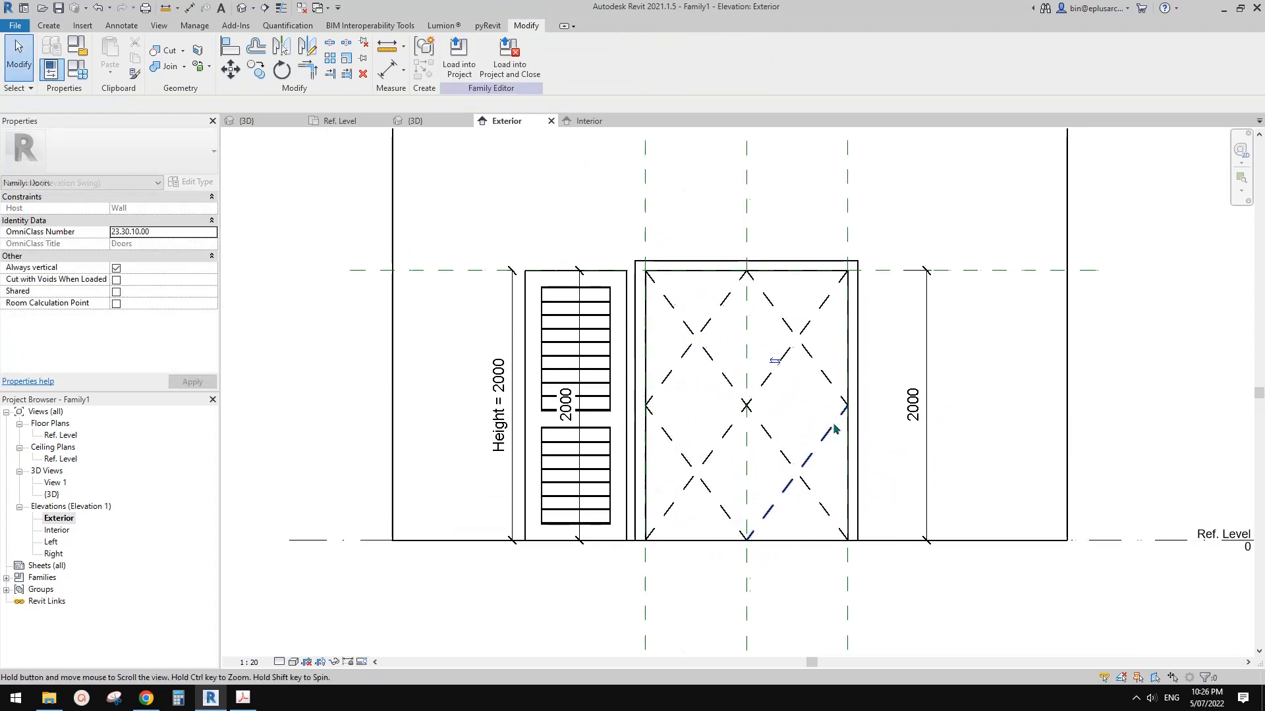
{"action": "middle_click_drag", "start_coordinate": [834, 429], "coordinate": [891, 408]}
{"action": "scroll", "coordinate": [848, 416], "scroll_direction": "up", "scroll_amount": 1}
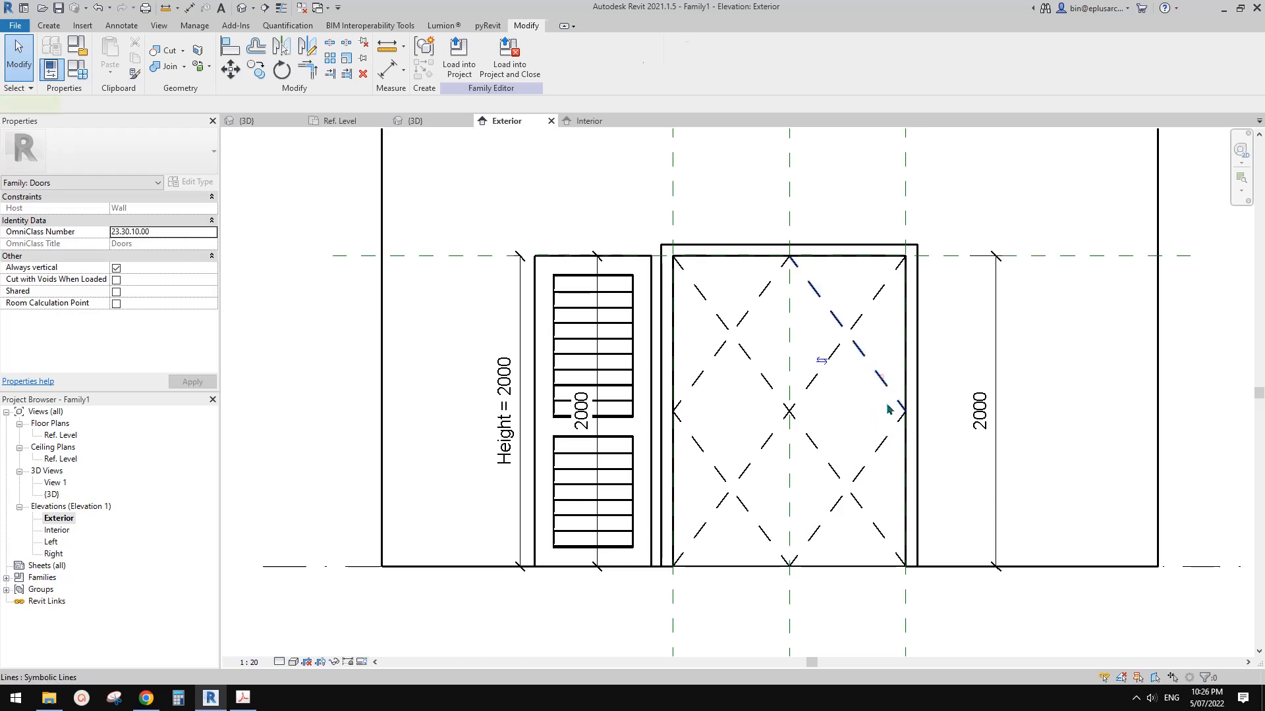
Step: Temporarily hide the two corner-to-corner diagonal swing lines to view the diamond pattern alone, and restore the hidden lines
{"action": "left_click", "coordinate": [866, 317]}
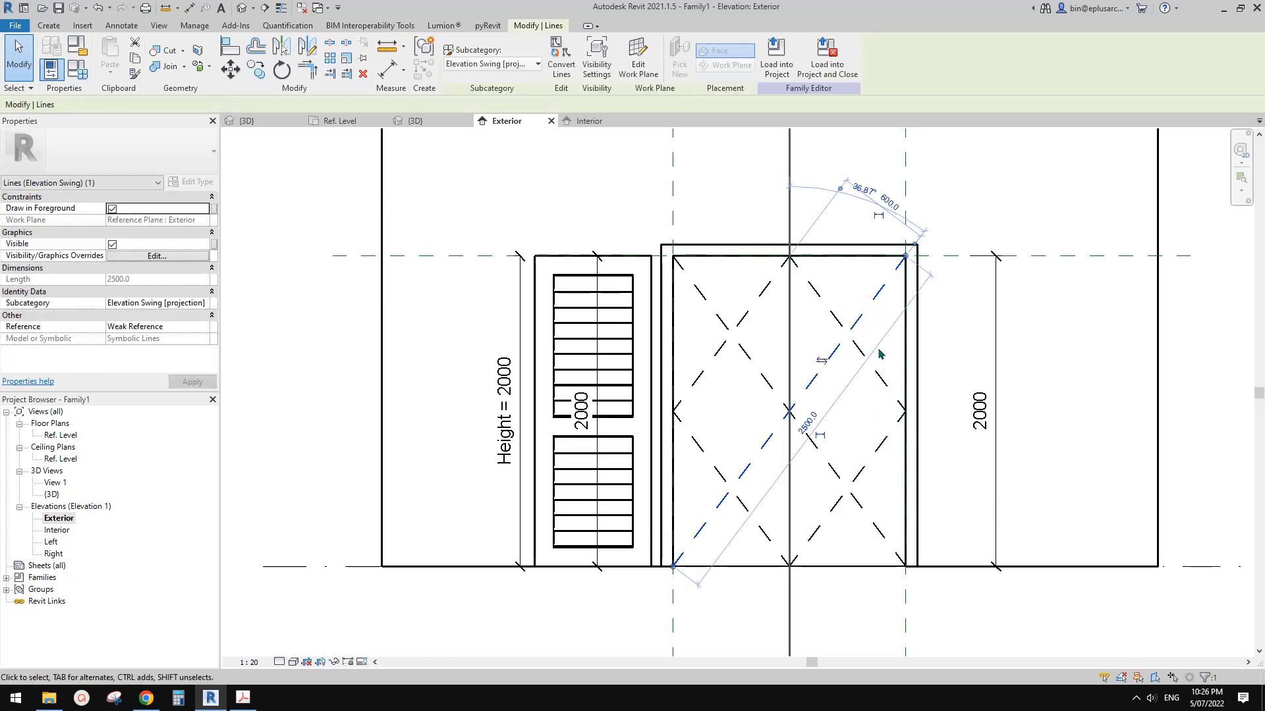
{"action": "key", "text": "h"}
{"action": "key", "text": "h"}
{"action": "left_click", "coordinate": [715, 315]}
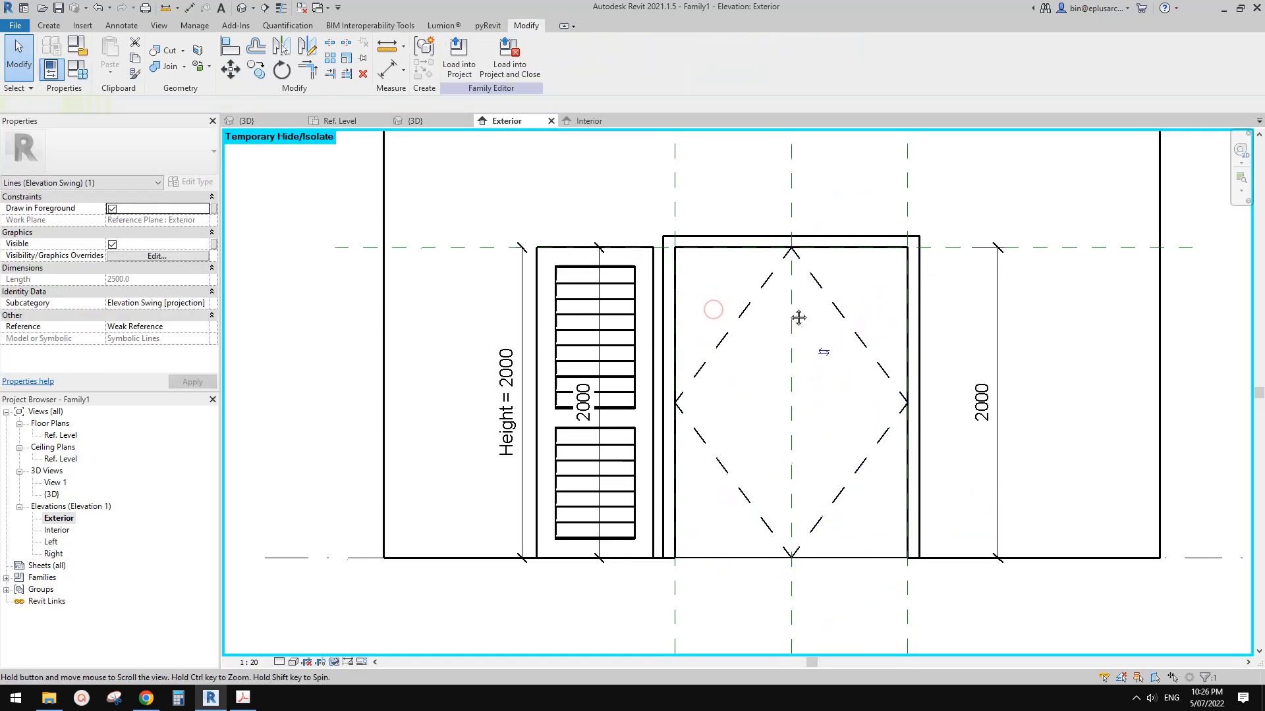
{"action": "key", "text": "h"}
{"action": "key", "text": "h"}
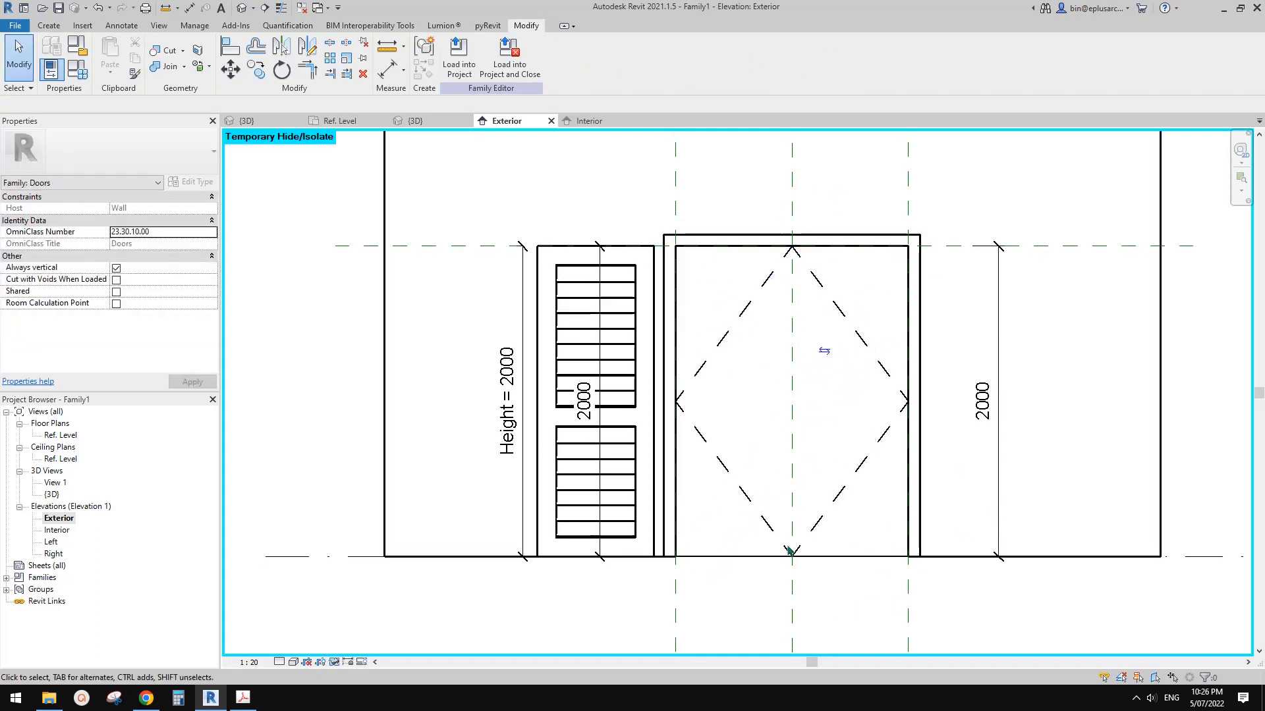
{"action": "middle_click_drag", "start_coordinate": [817, 457], "coordinate": [851, 460]}
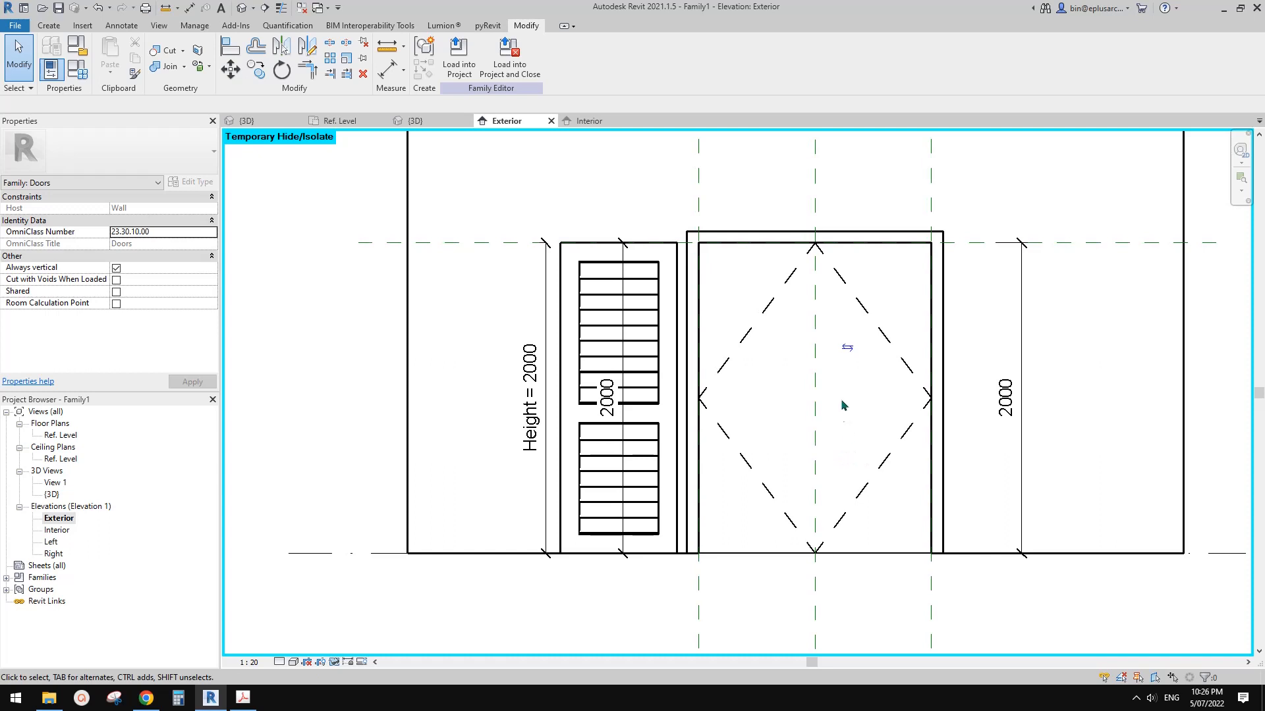
{"action": "middle_click_drag", "start_coordinate": [843, 405], "coordinate": [947, 412]}
{"action": "key", "text": "h"}
{"action": "key", "text": "r"}
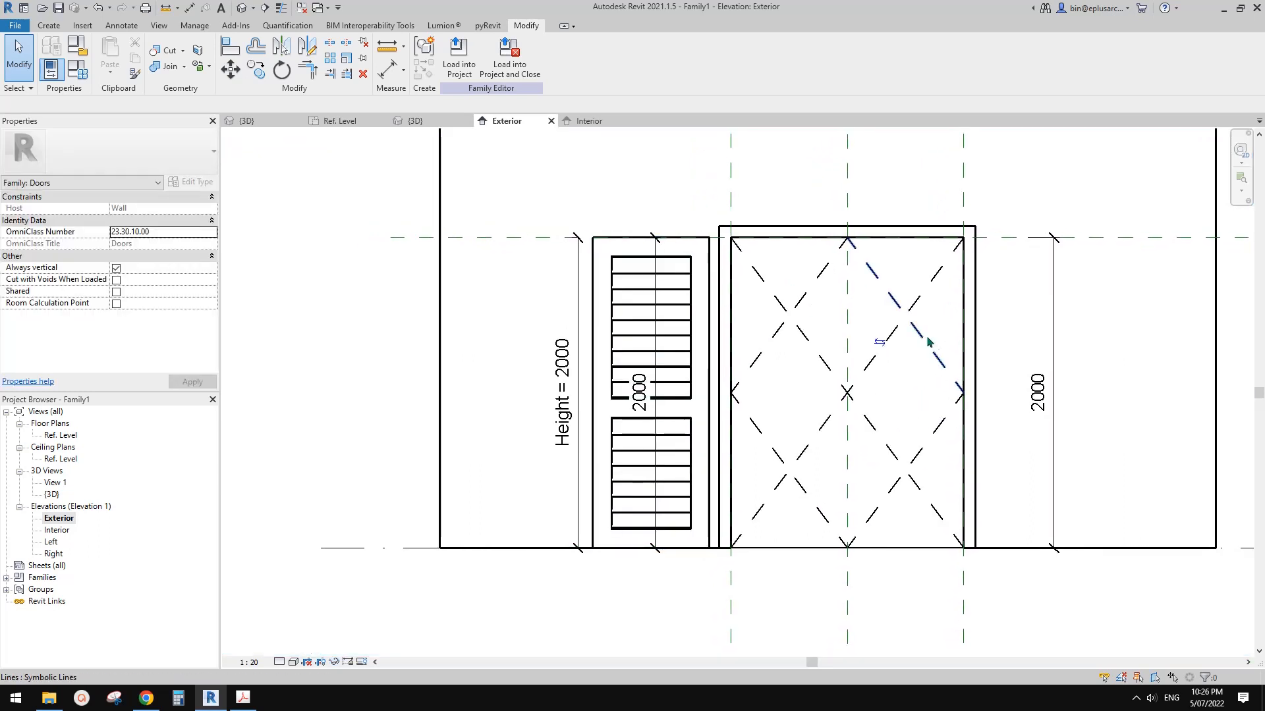
Step: Delete the four diamond-shaped swing lines in the Exterior elevation, keeping only the two corner-to-corner diagonals
{"action": "left_click", "coordinate": [934, 350]}
{"action": "key", "text": "Delete"}
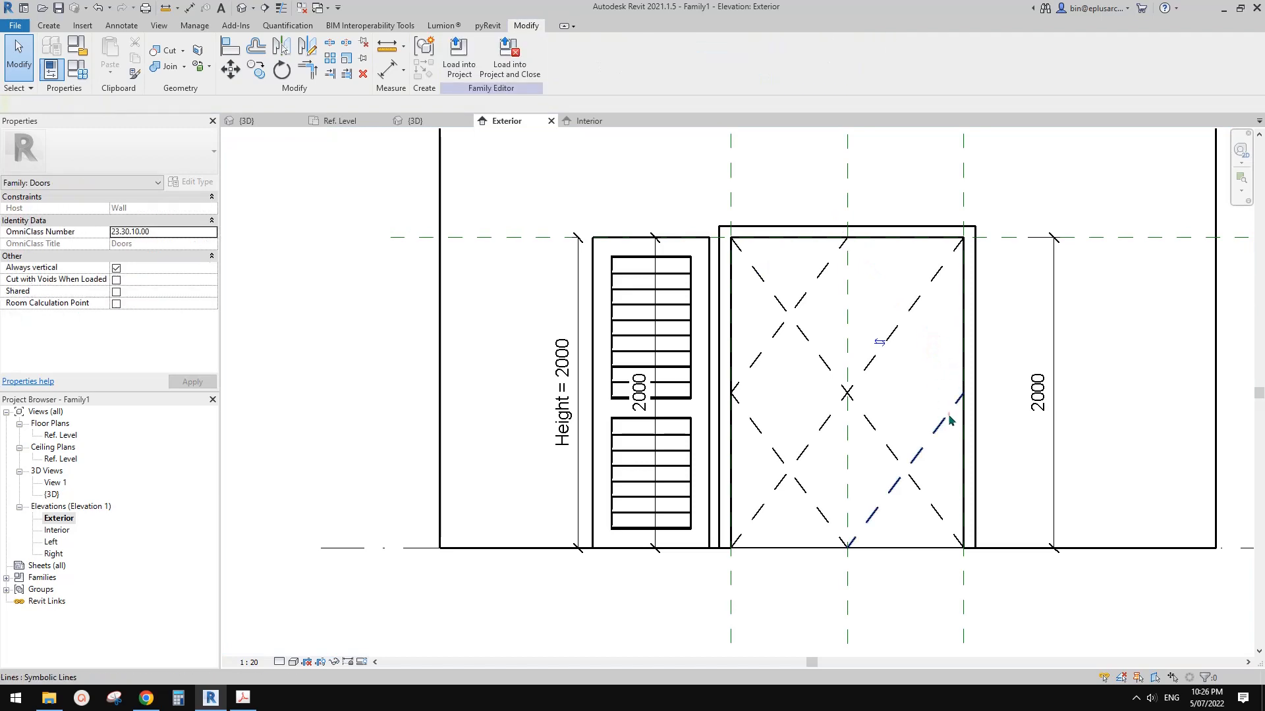
{"action": "left_click", "coordinate": [765, 348]}
{"action": "key", "text": "Delete"}
{"action": "left_click", "coordinate": [757, 424]}
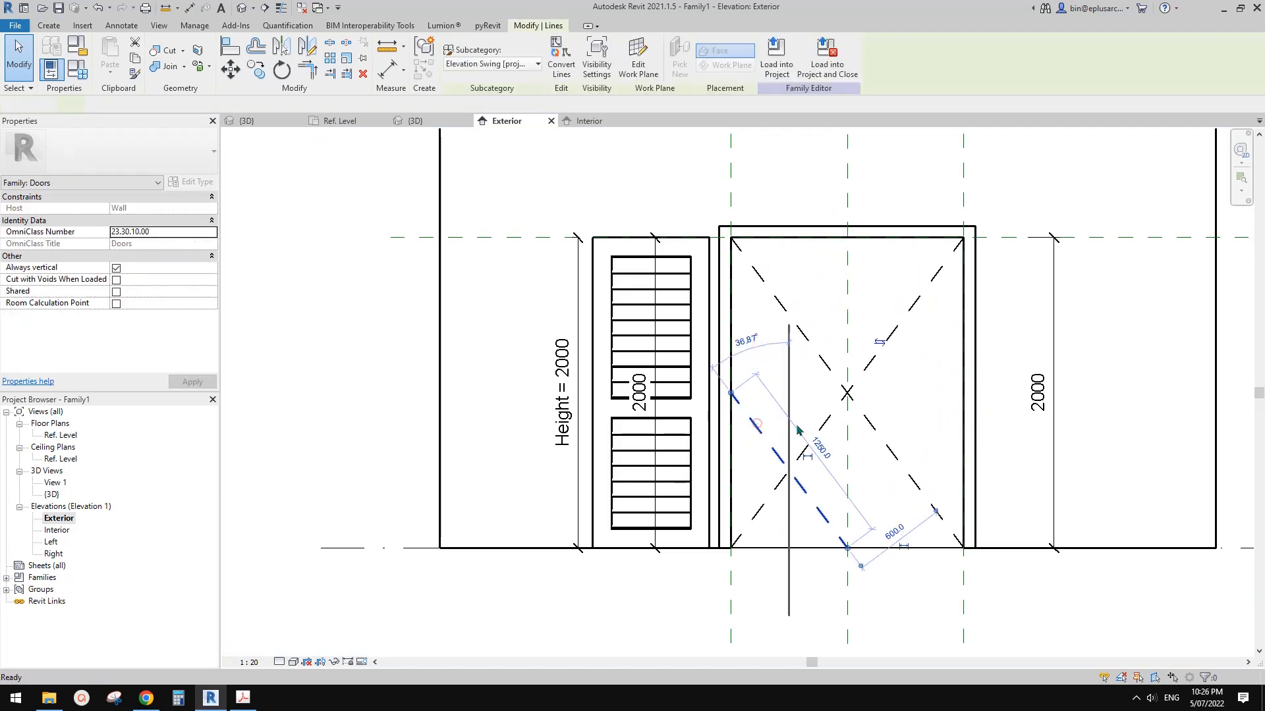
{"action": "key", "text": "Delete"}
{"action": "middle_click_drag", "start_coordinate": [831, 424], "coordinate": [879, 425]}
{"action": "mouse_move", "coordinate": [840, 370]}
{"action": "middle_mouse_down"}
{"action": "mouse_move", "coordinate": [816, 367]}
{"action": "mouse_move", "coordinate": [835, 367]}
{"action": "middle_mouse_up"}
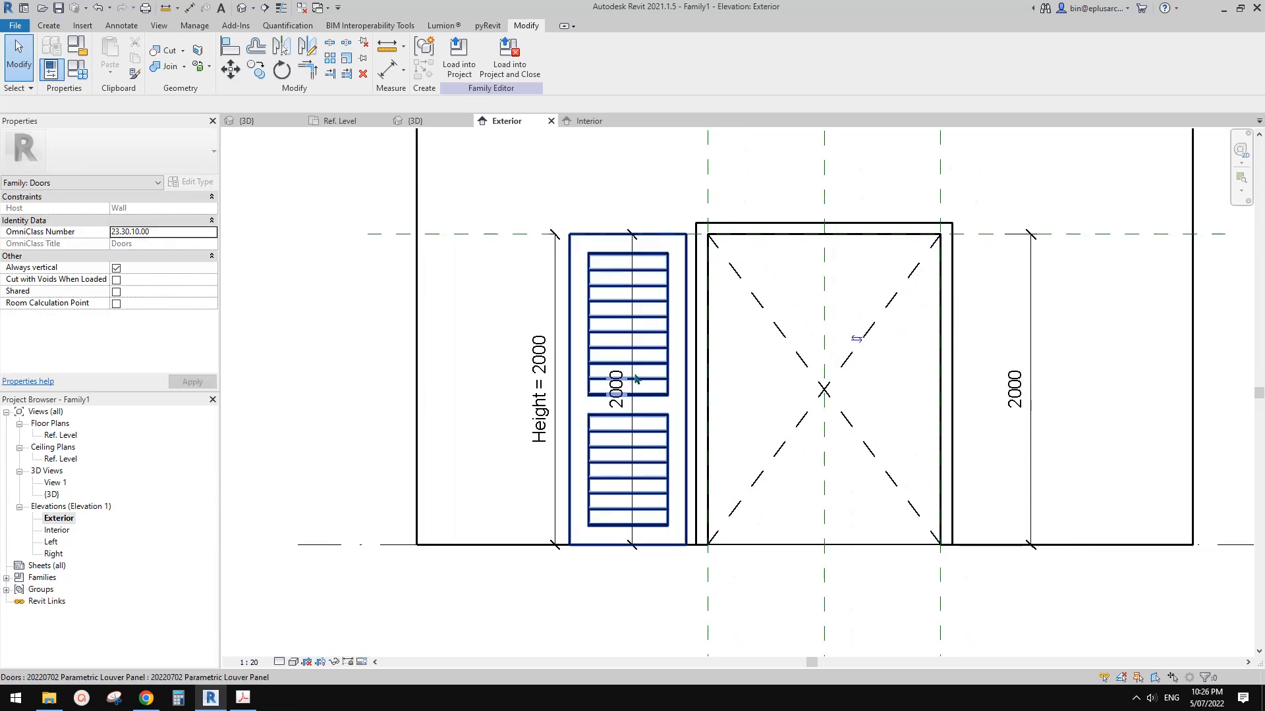
{"action": "middle_click_drag", "start_coordinate": [808, 368], "coordinate": [800, 371]}
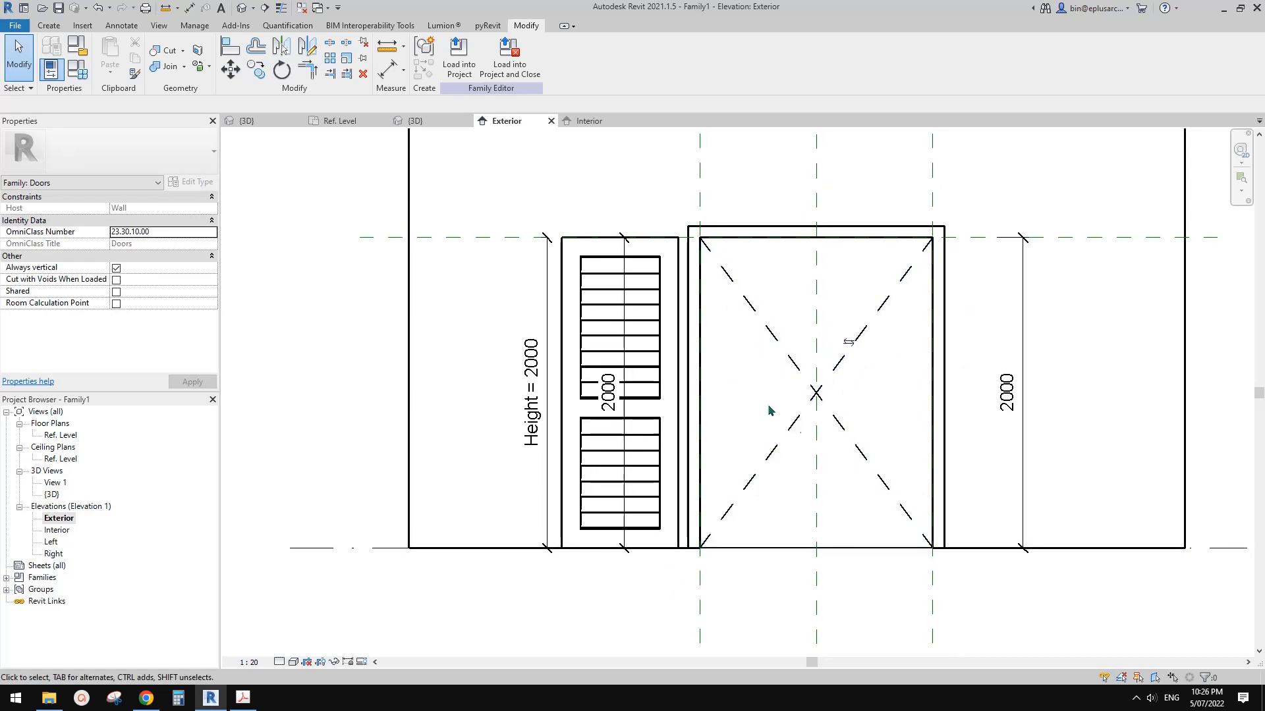
{"action": "middle_click_drag", "start_coordinate": [768, 408], "coordinate": [768, 415]}
Step: In the Ref. Level floor plan, move the nested louver panel in front of the left half of the door opening, on the exterior side
{"action": "double_click", "coordinate": [78, 436]}
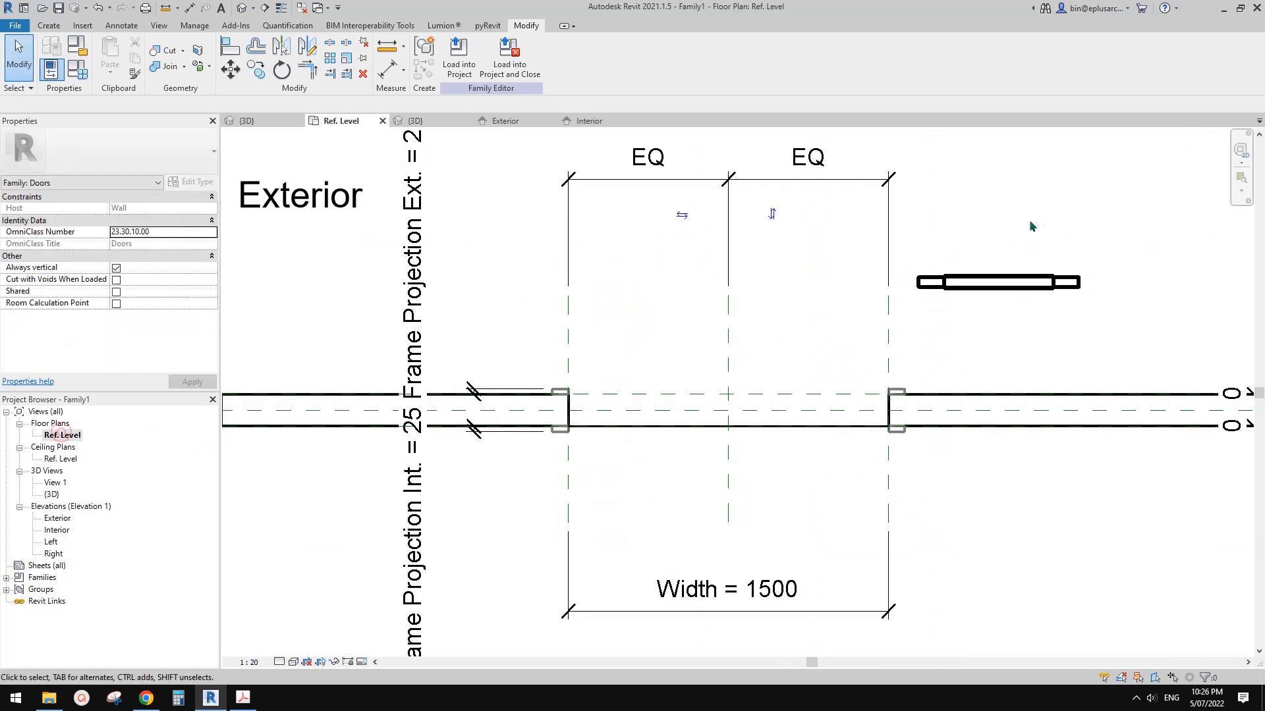
{"action": "left_click", "coordinate": [1022, 280]}
{"action": "scroll", "coordinate": [1024, 275], "scroll_direction": "up", "scroll_amount": 2}
{"action": "left_click_drag", "start_coordinate": [964, 283], "coordinate": [529, 351]}
{"action": "middle_click_drag", "start_coordinate": [578, 366], "coordinate": [590, 372]}
{"action": "key", "text": "a"}
{"action": "key", "text": "l"}
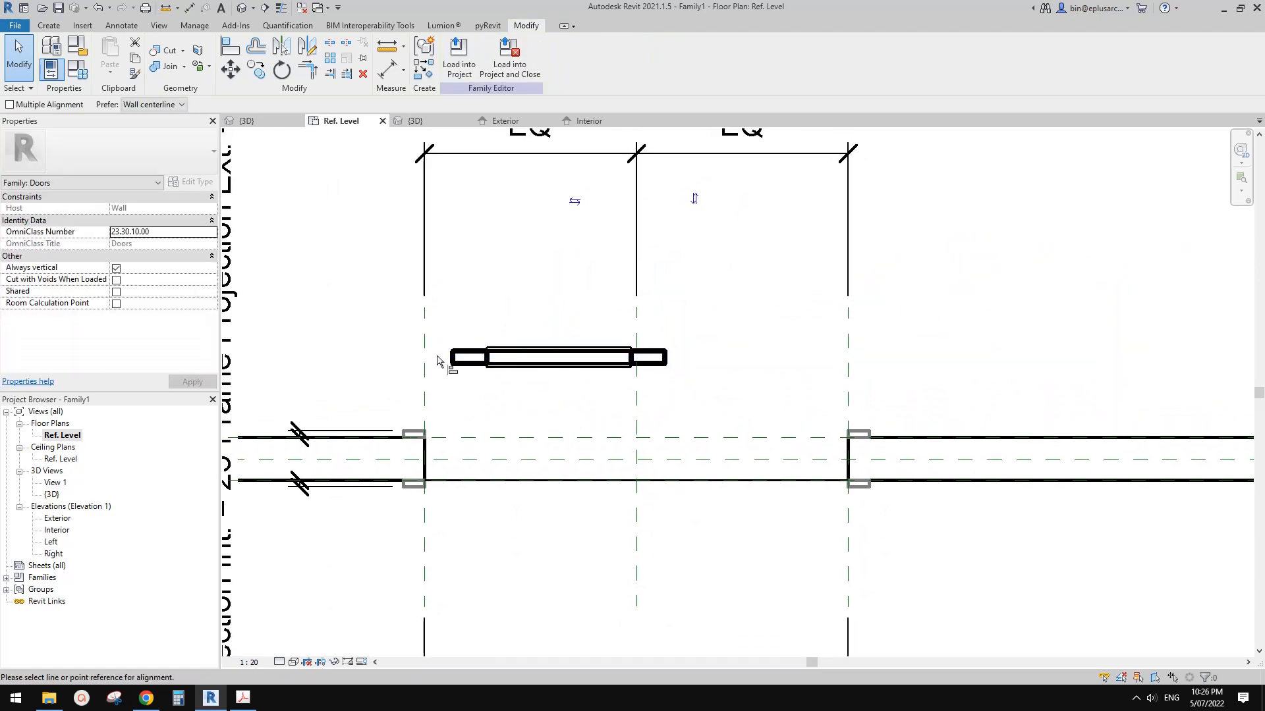
{"action": "scroll", "coordinate": [494, 407], "scroll_direction": "down", "scroll_amount": 1}
{"action": "middle_click_drag", "start_coordinate": [494, 407], "coordinate": [665, 340]}
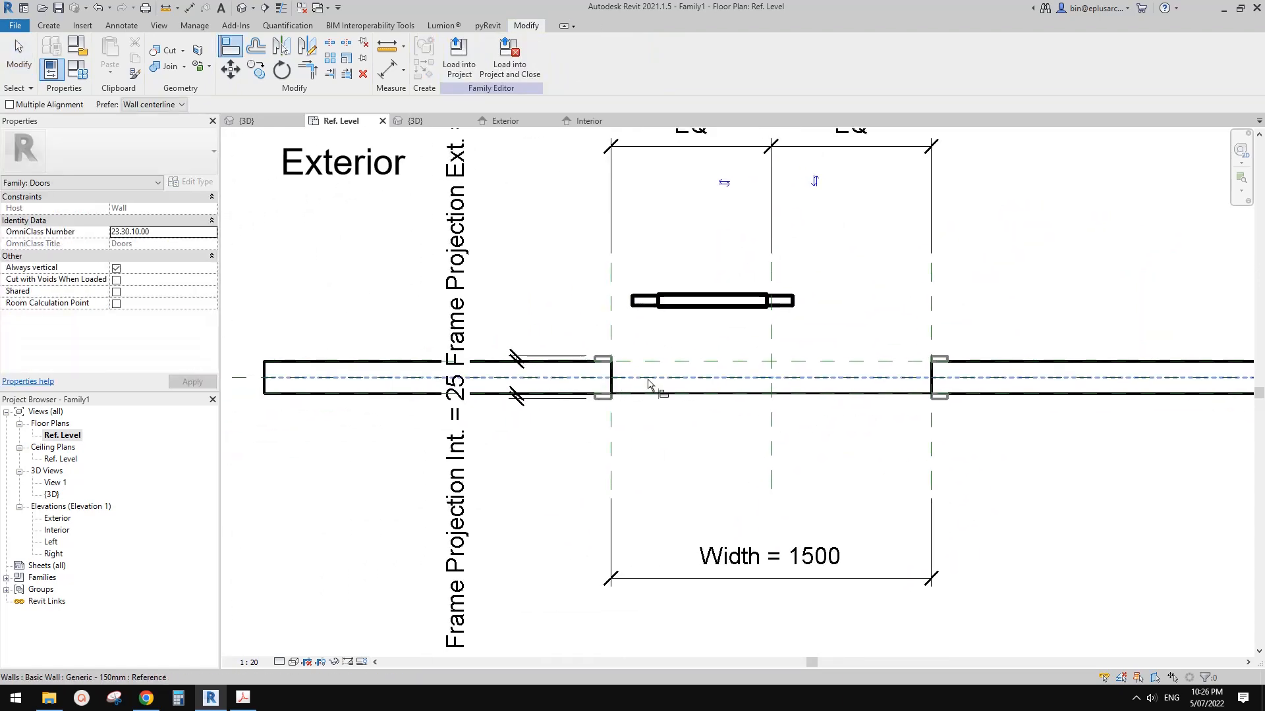
{"action": "scroll", "coordinate": [648, 383], "scroll_direction": "up", "scroll_amount": 1}
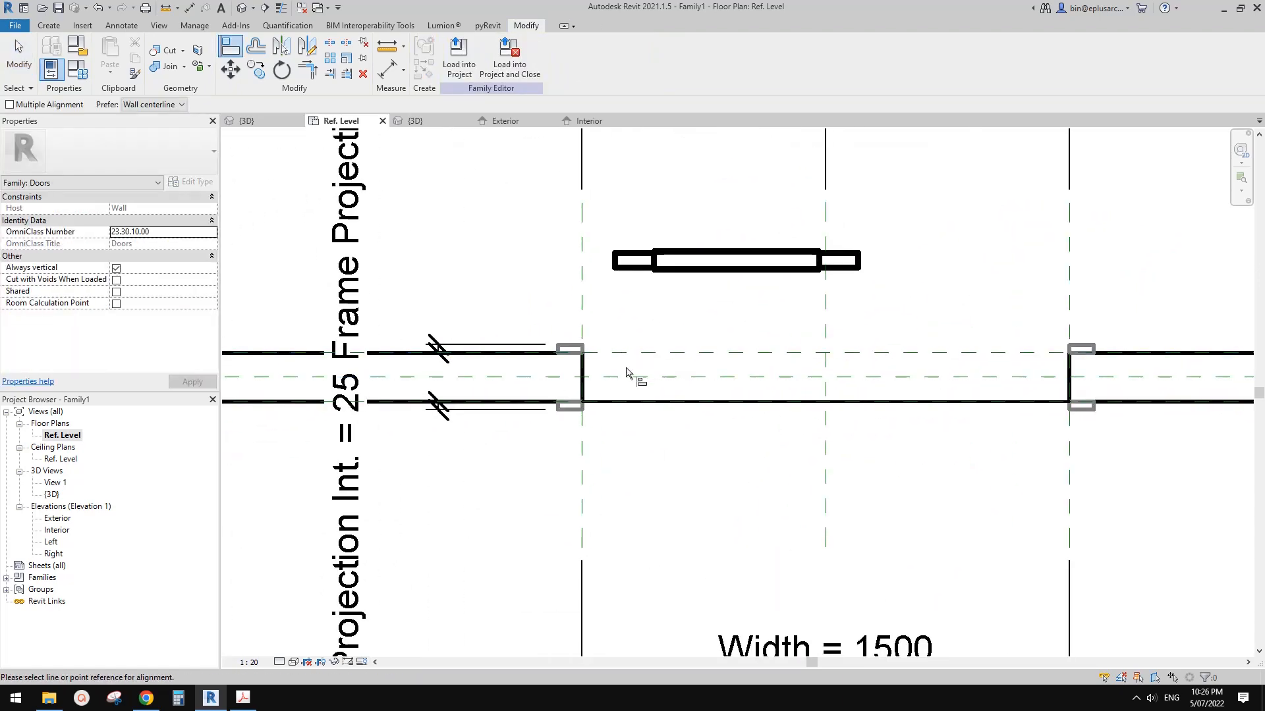
{"action": "scroll", "coordinate": [878, 358], "scroll_direction": "down", "scroll_amount": 1}
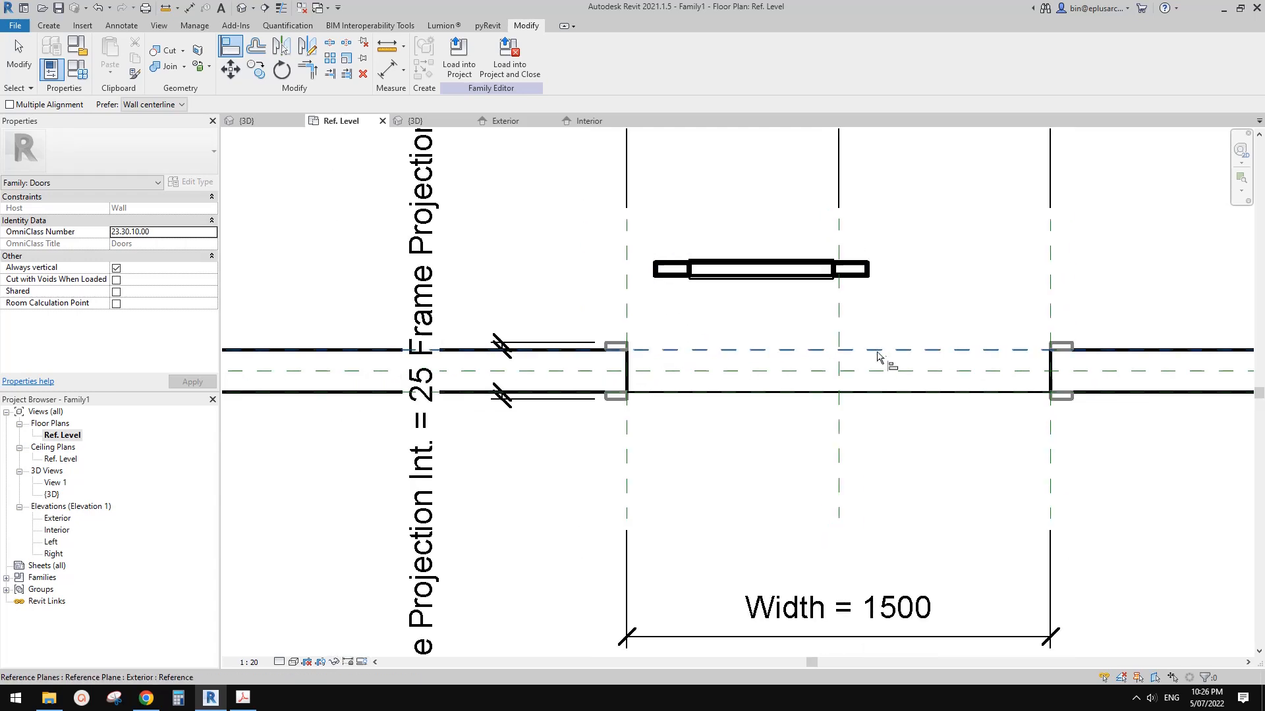
{"action": "middle_click_drag", "start_coordinate": [1044, 372], "coordinate": [908, 382]}
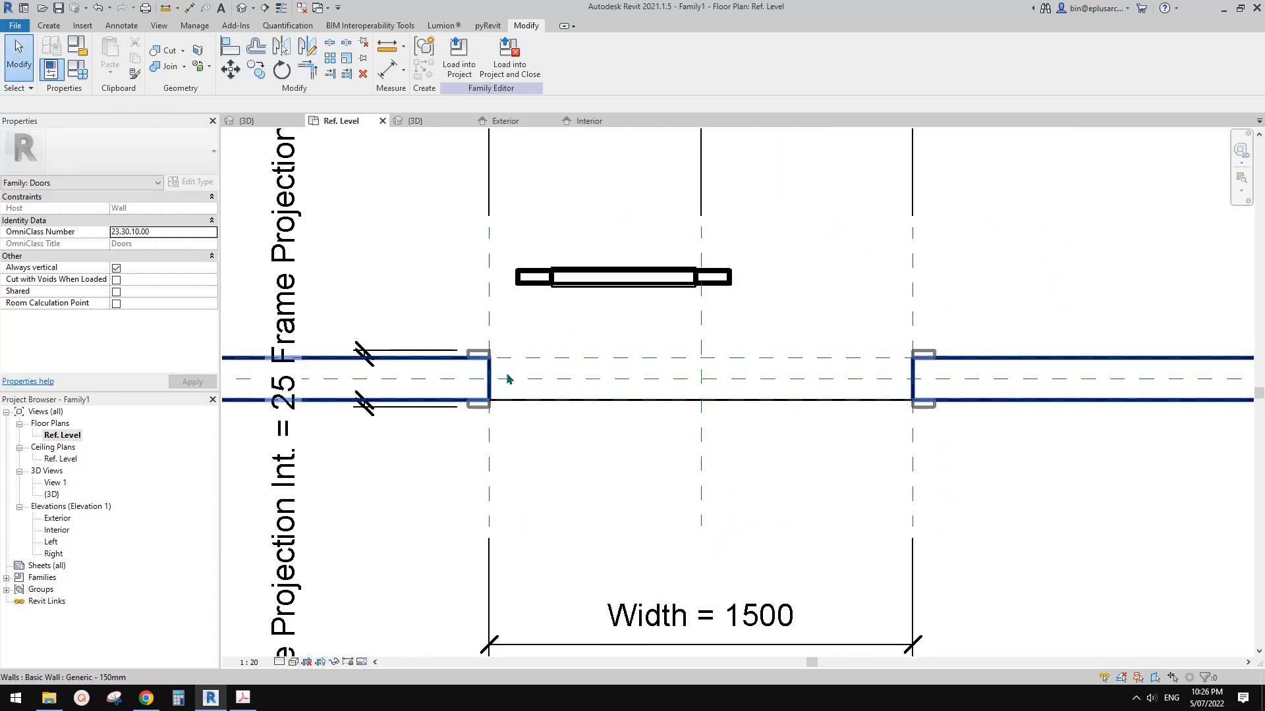
{"action": "key", "text": "Escape"}
{"action": "middle_click_drag", "start_coordinate": [455, 378], "coordinate": [504, 381]}
{"action": "key", "text": "a"}
{"action": "key", "text": "l"}
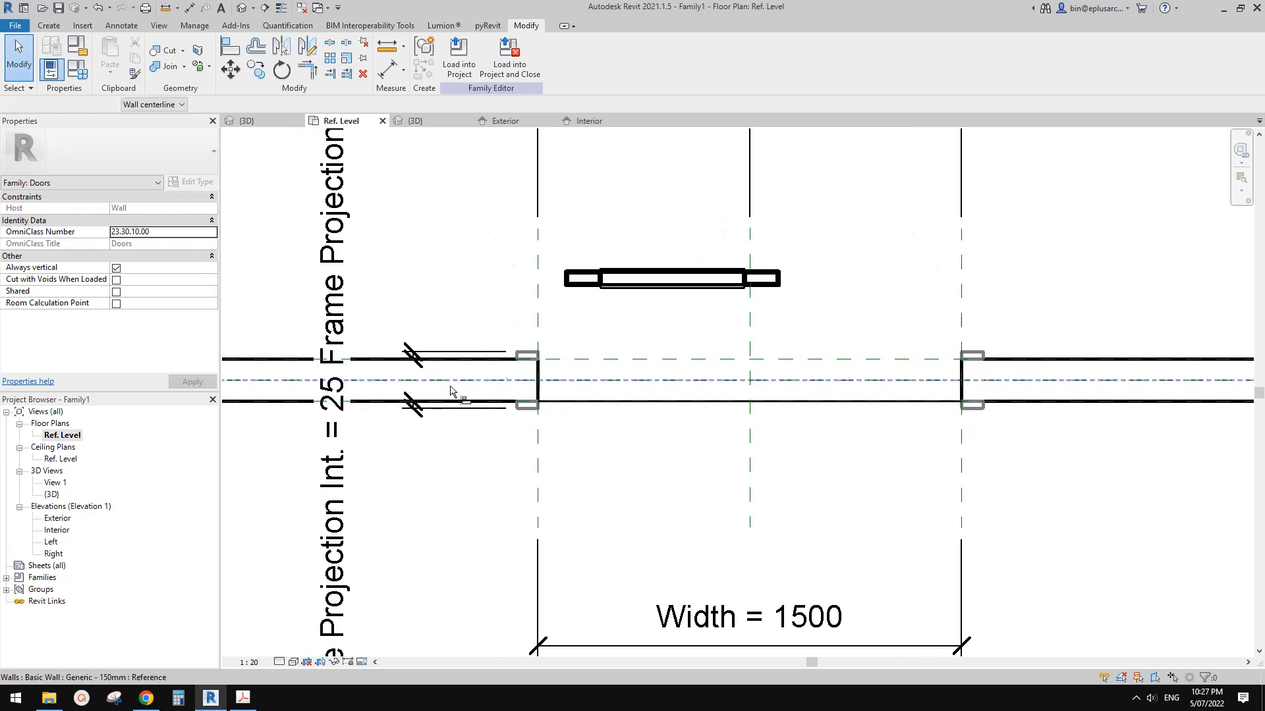
{"action": "key", "text": "Escape"}
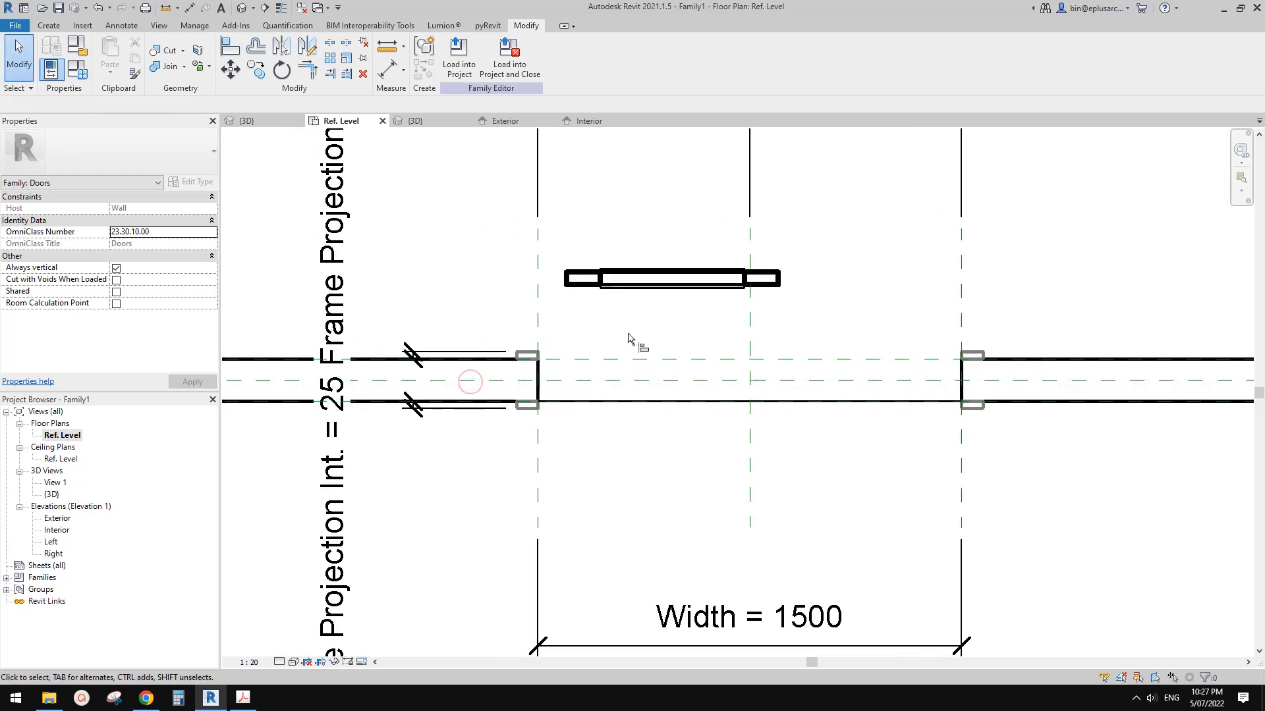
Step: Align the louver panel's front/back centre with the wall's centreline and lock the alignment
{"action": "key", "text": "a"}
{"action": "key", "text": "l"}
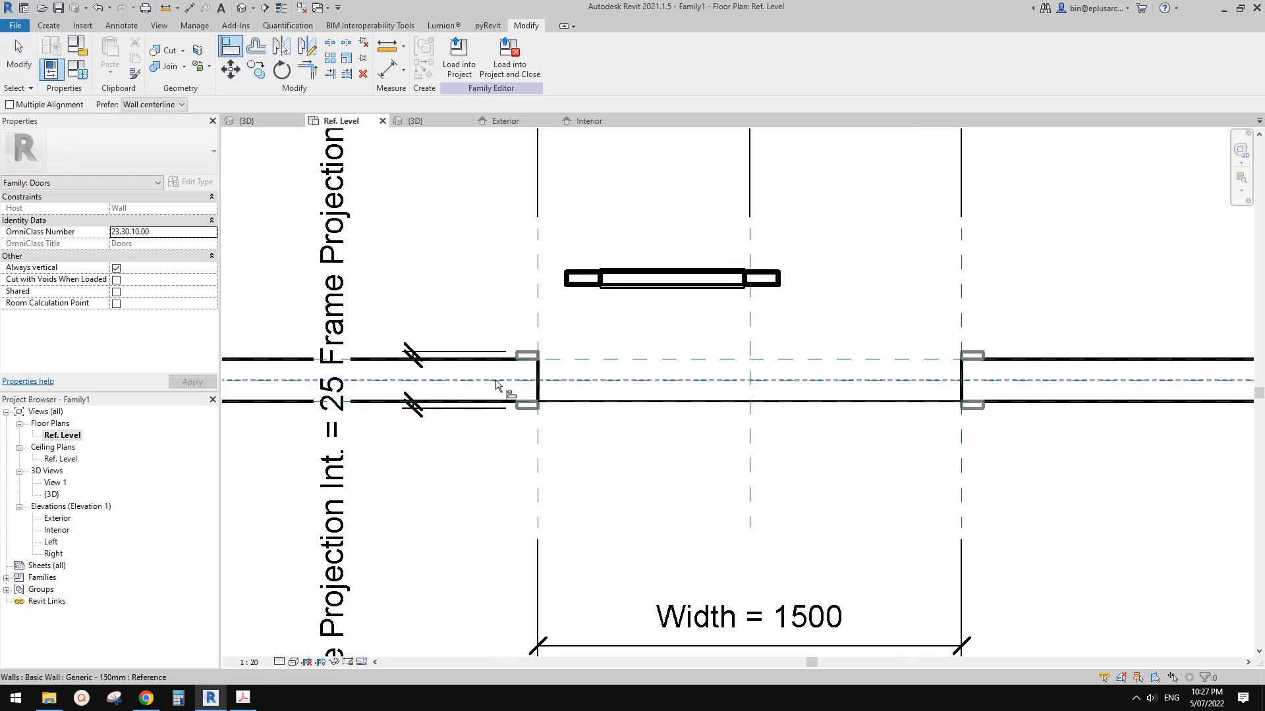
{"action": "middle_click_drag", "start_coordinate": [626, 503], "coordinate": [534, 497]}
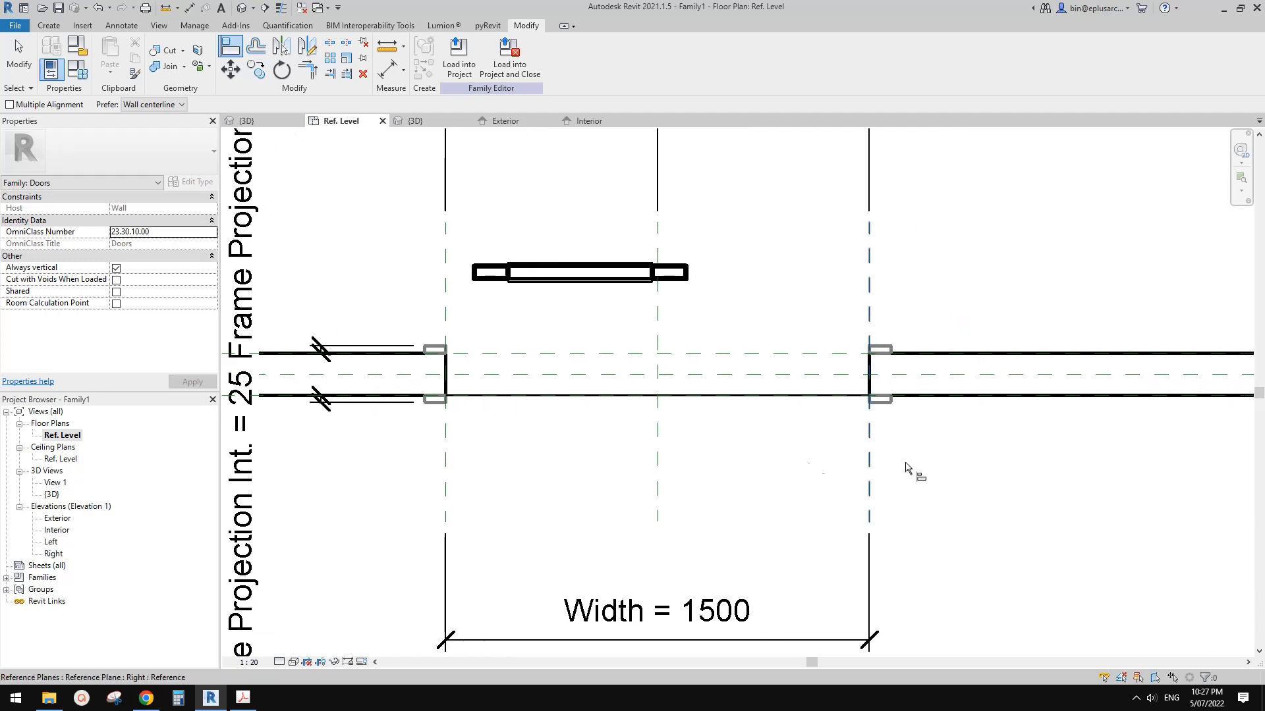
{"action": "middle_click_drag", "start_coordinate": [978, 441], "coordinate": [961, 458]}
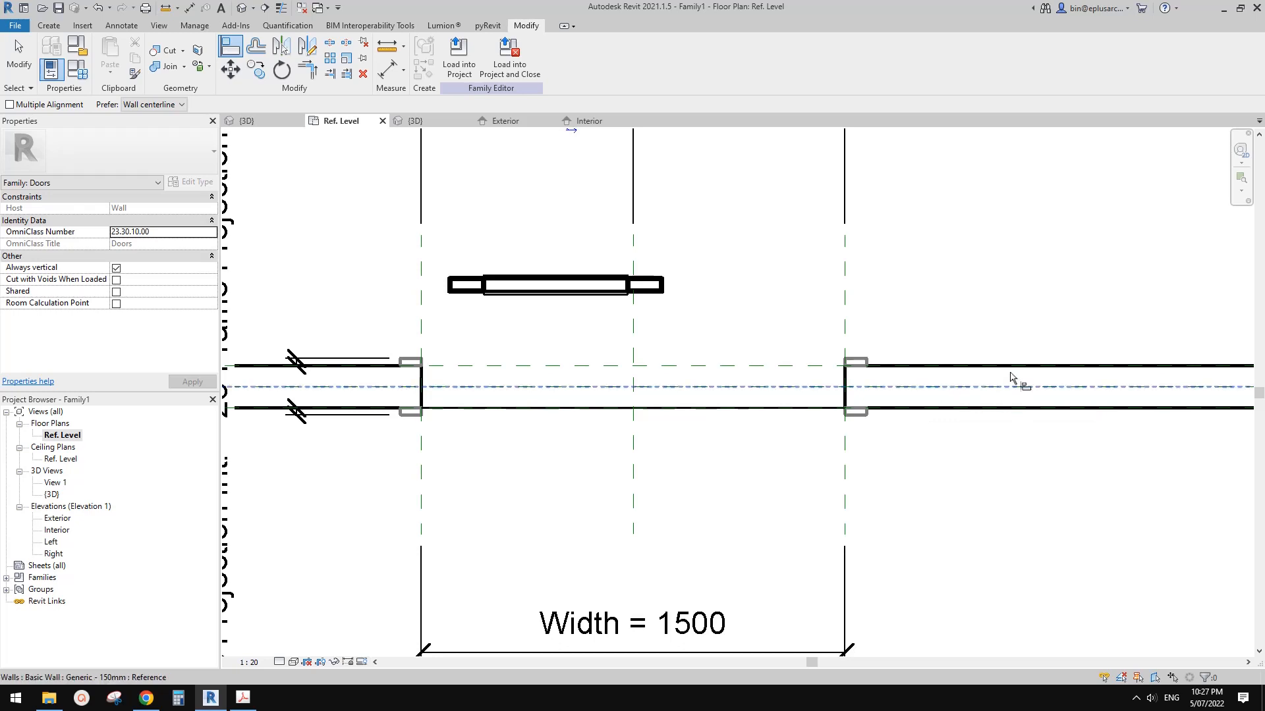
{"action": "middle_click_drag", "start_coordinate": [996, 413], "coordinate": [997, 423]}
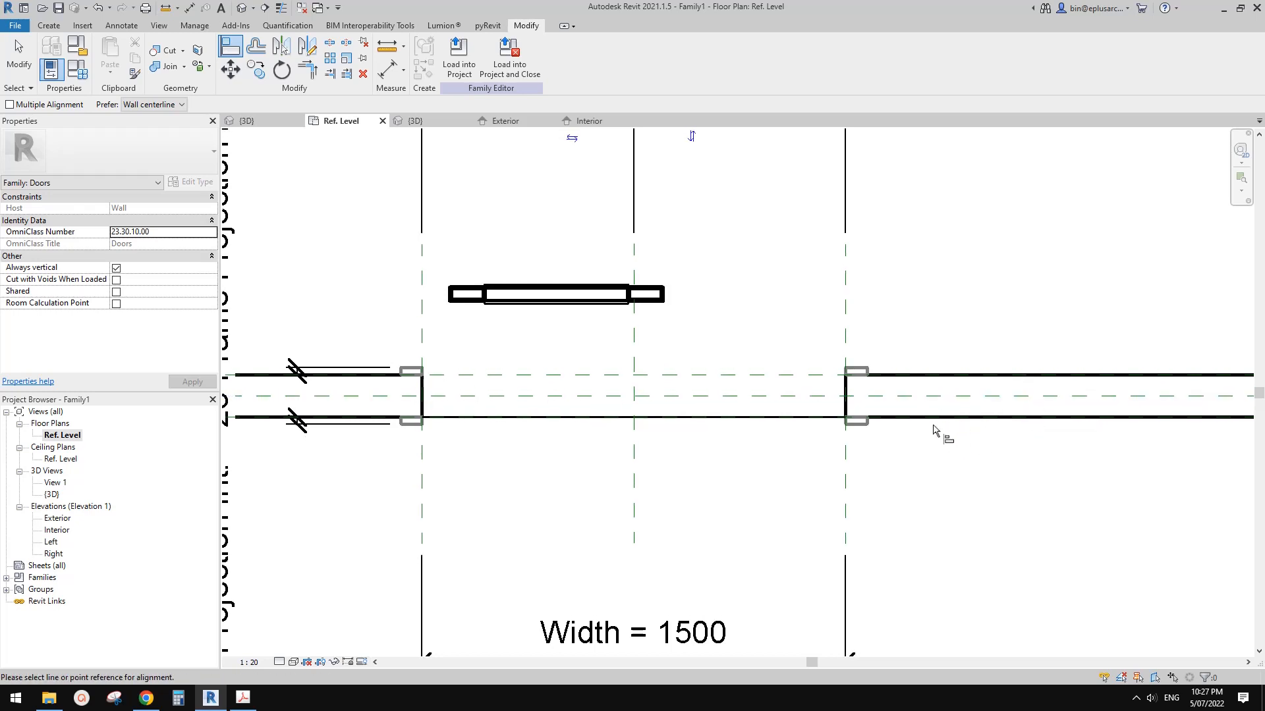
{"action": "middle_click_drag", "start_coordinate": [899, 405], "coordinate": [901, 408]}
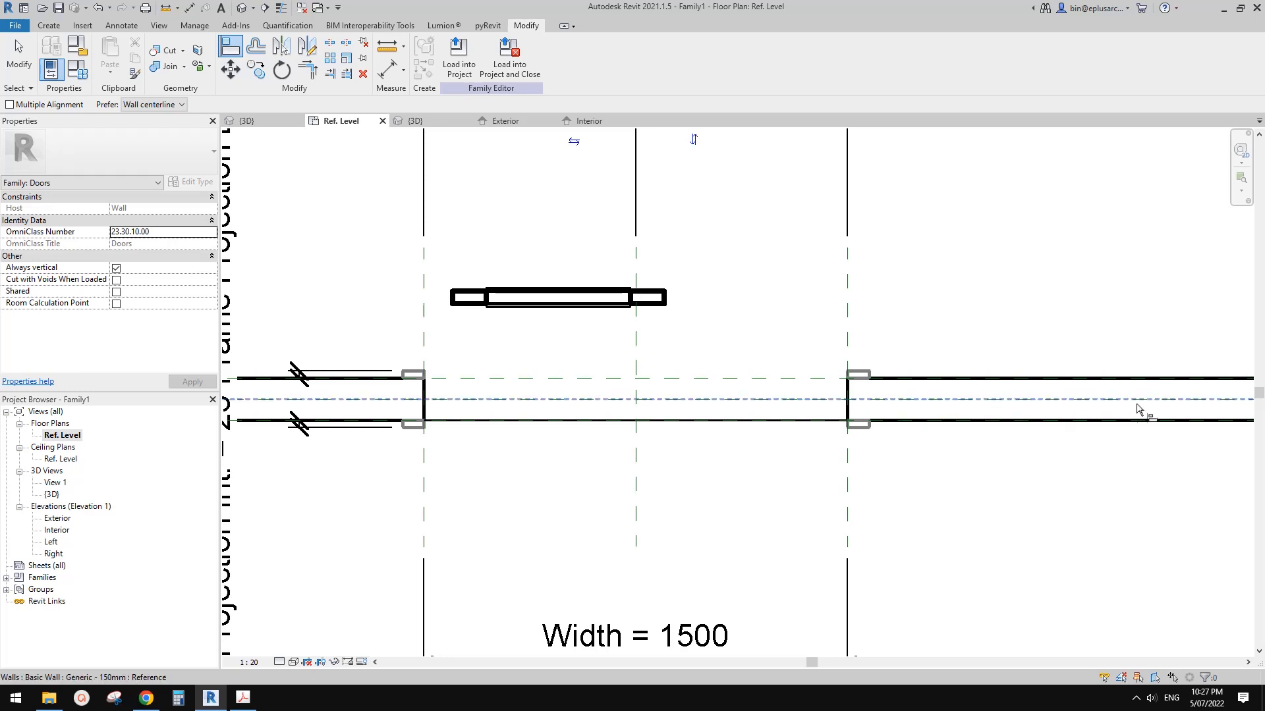
{"action": "left_click", "coordinate": [904, 407]}
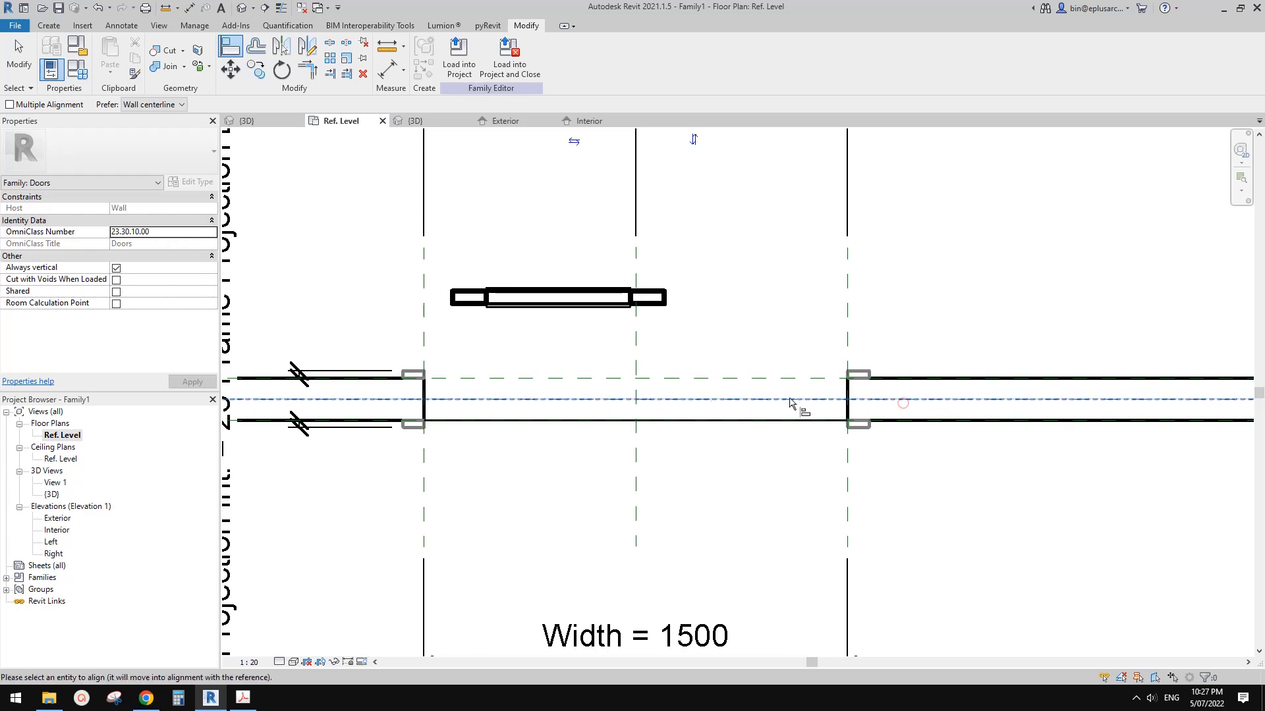
{"action": "left_click", "coordinate": [559, 300]}
{"action": "left_click", "coordinate": [716, 425]}
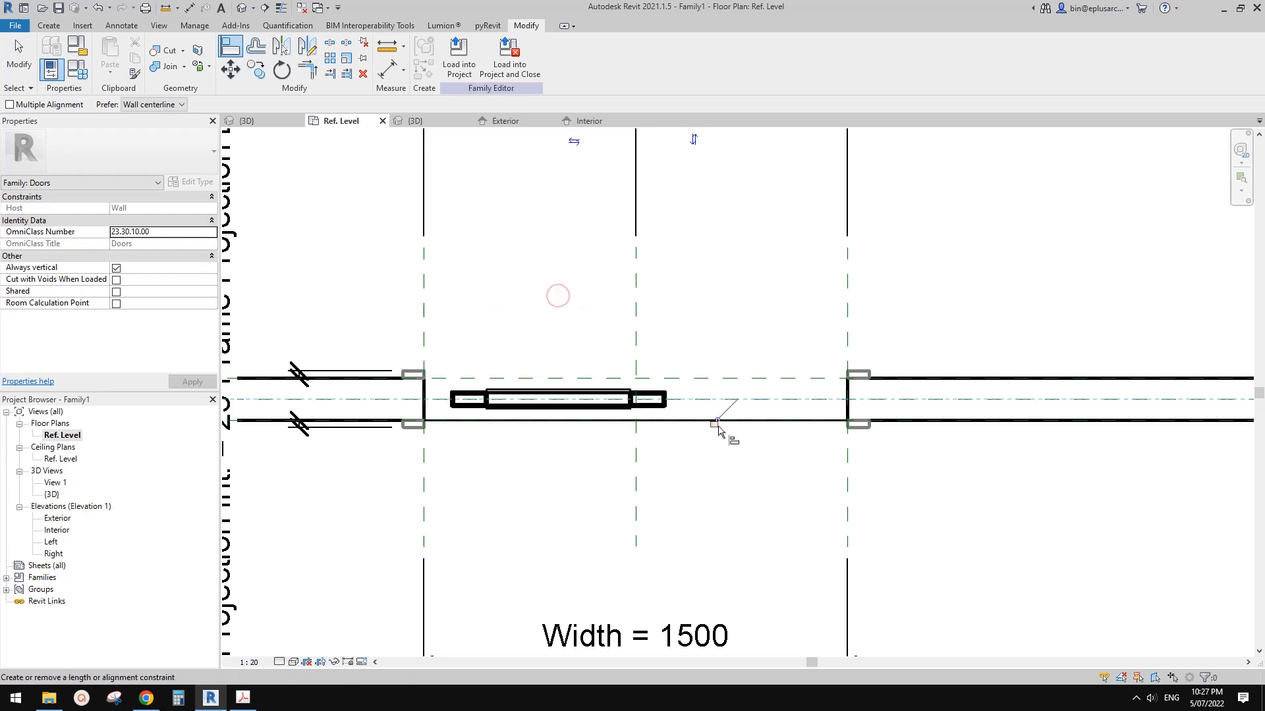
Step: Align the louver panel's left edge with the reference plane at the opening's left jamb and lock it
{"action": "scroll", "coordinate": [583, 364], "scroll_direction": "up", "scroll_amount": 1}
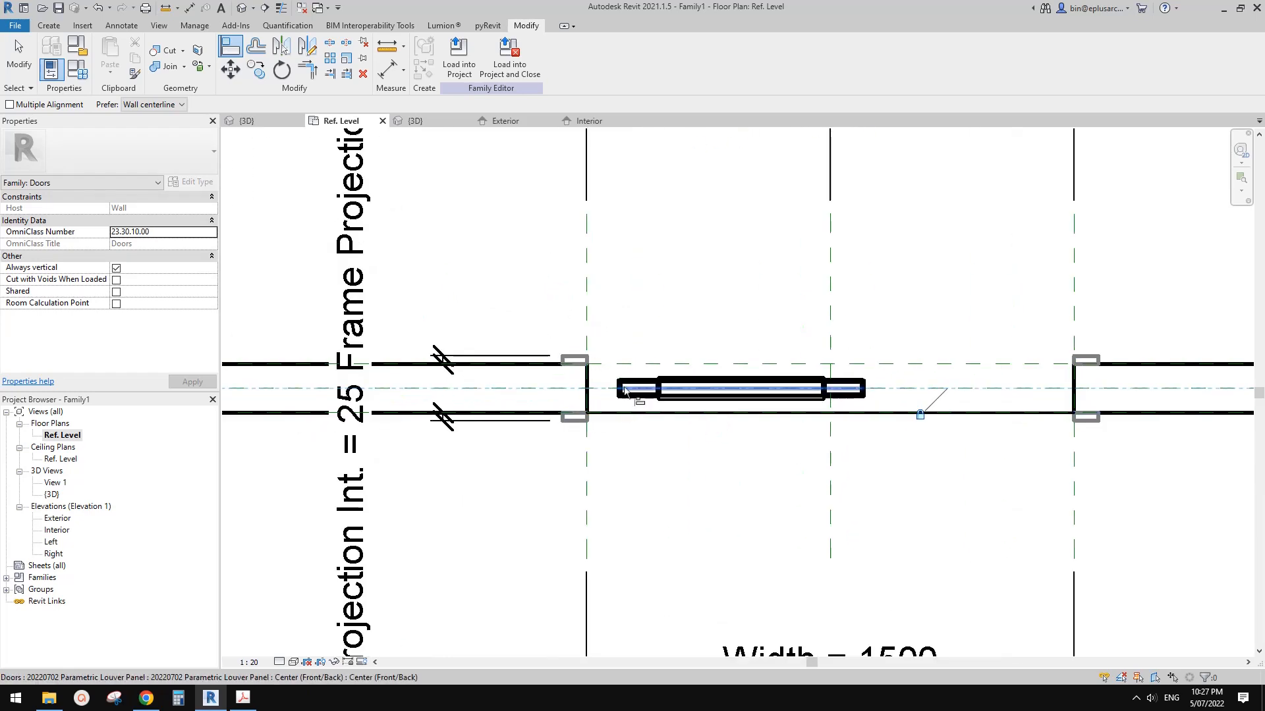
{"action": "middle_click_drag", "start_coordinate": [586, 343], "coordinate": [591, 352]}
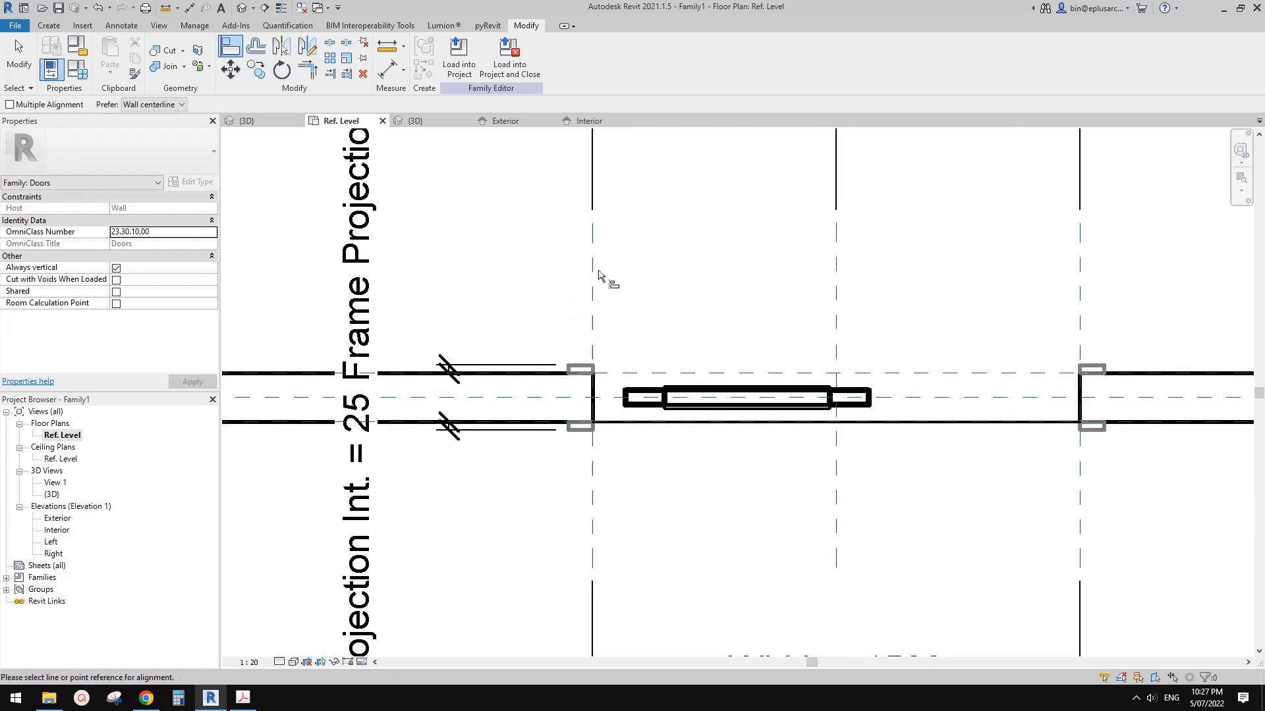
{"action": "left_click", "coordinate": [594, 305]}
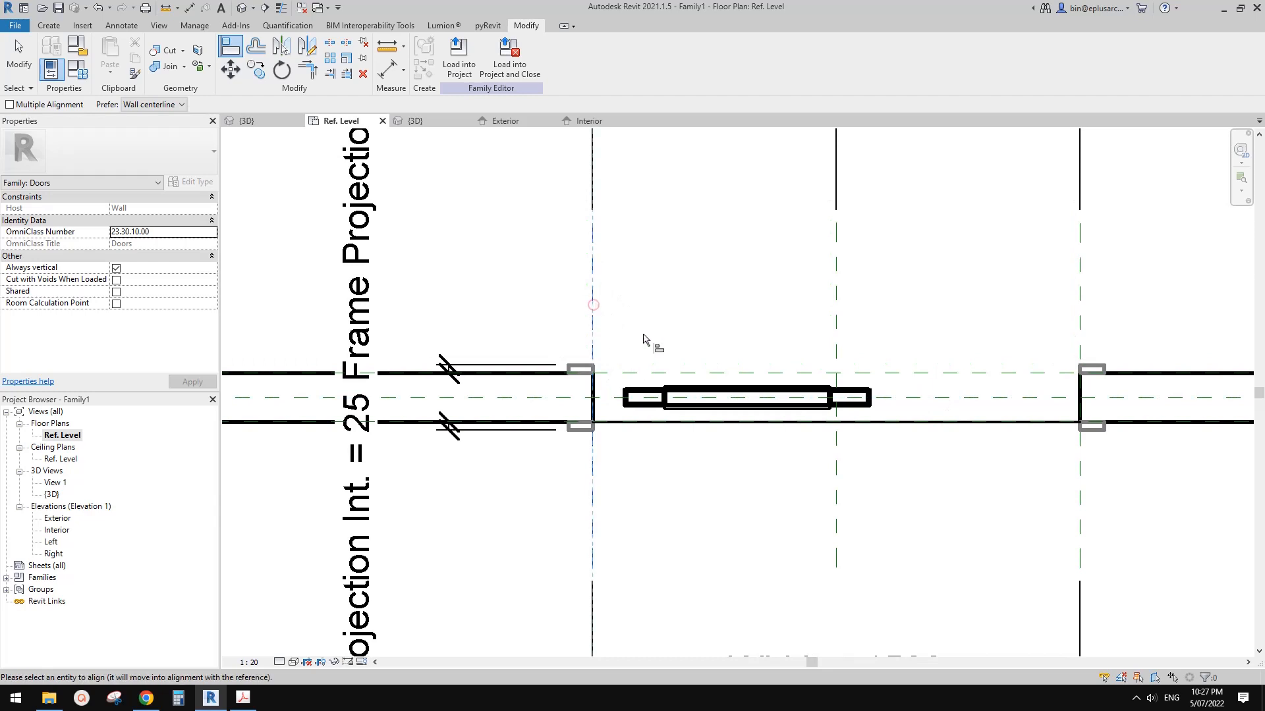
{"action": "left_click", "coordinate": [624, 401]}
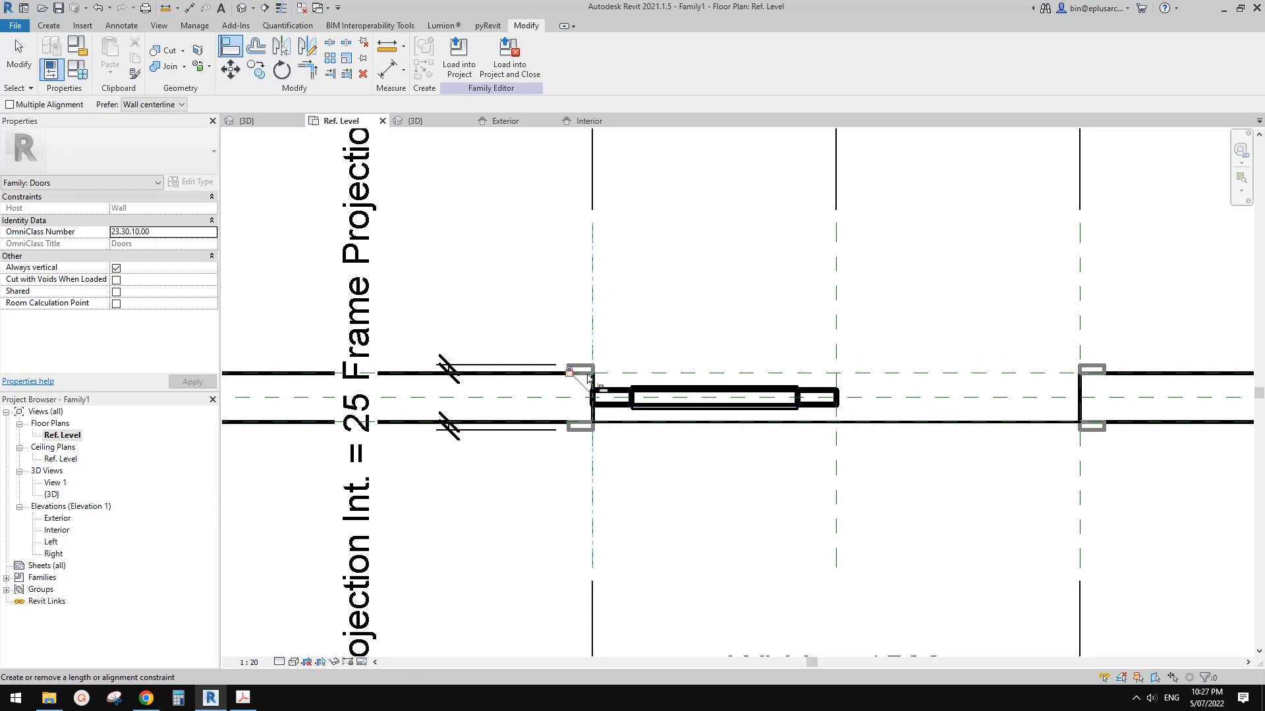
{"action": "key", "text": "Escape"}
{"action": "key", "text": "Escape"}
Step: Mirror the louver panel about the opening's centre reference plane to create the second leaf
{"action": "left_click", "coordinate": [777, 391]}
{"action": "middle_click_drag", "start_coordinate": [778, 392], "coordinate": [743, 374]}
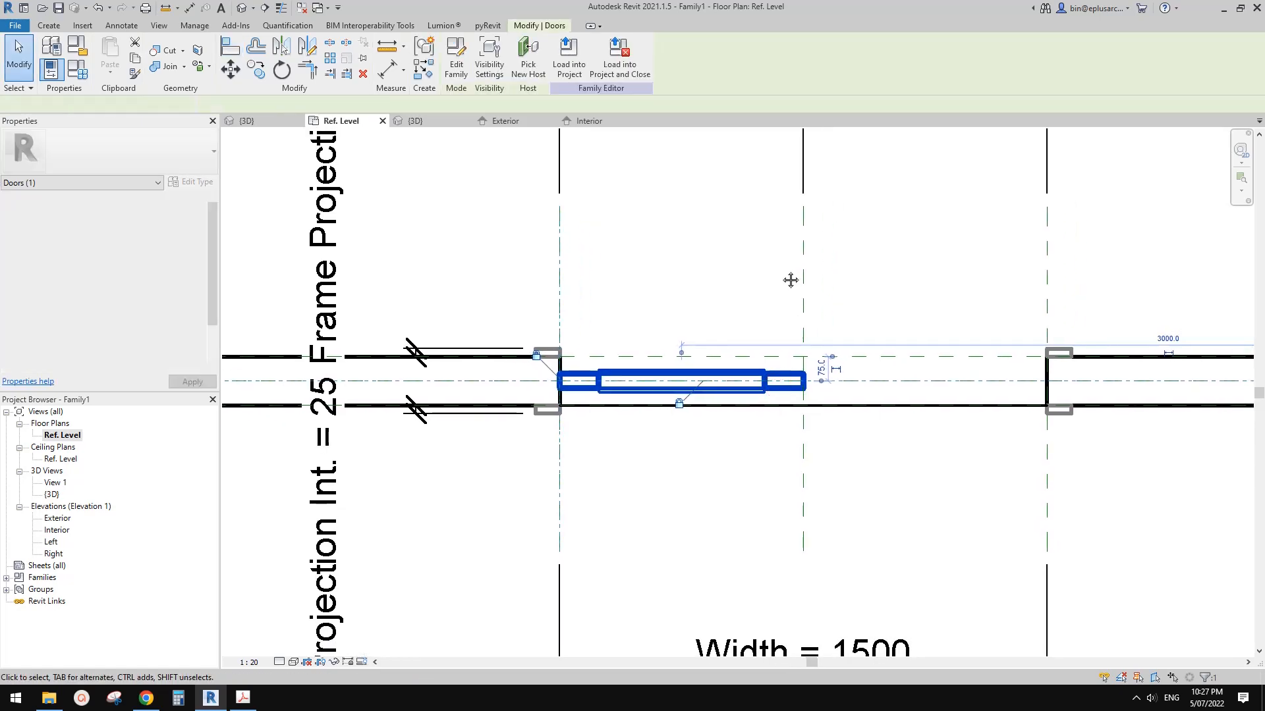
{"action": "key", "text": "m"}
{"action": "key", "text": "m"}
{"action": "left_click", "coordinate": [805, 259]}
{"action": "middle_click_drag", "start_coordinate": [1064, 370], "coordinate": [888, 410]}
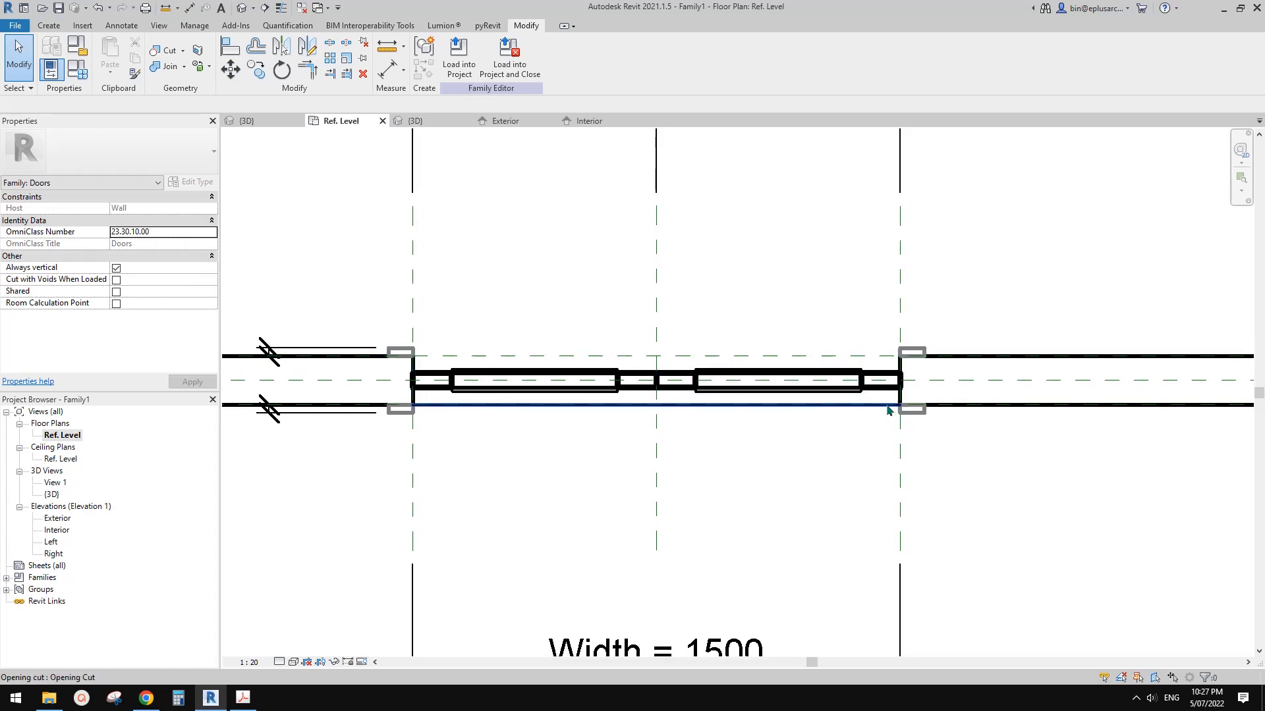
Step: Move the mirrored panel off the wall line, and align and lock its right edge to the right jamb's reference plane
{"action": "left_click_drag", "start_coordinate": [819, 382], "coordinate": [780, 329]}
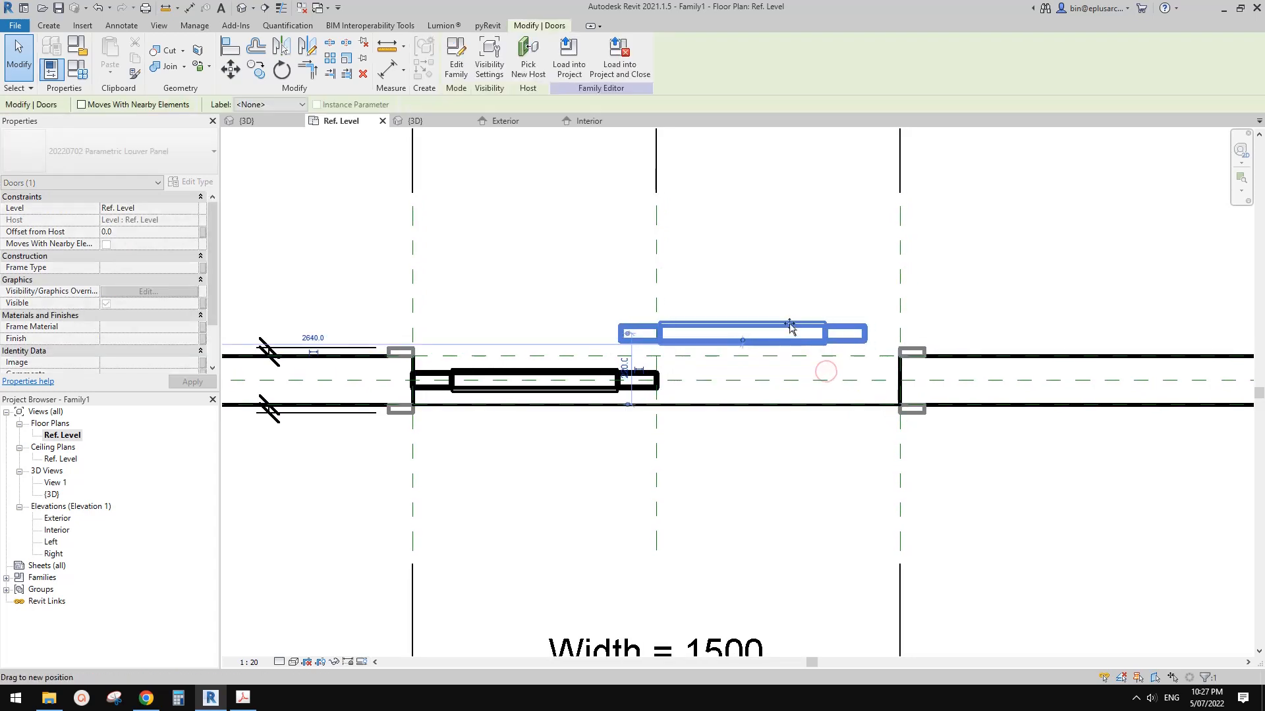
{"action": "middle_click_drag", "start_coordinate": [903, 302], "coordinate": [909, 320]}
{"action": "key", "text": "a"}
{"action": "key", "text": "l"}
{"action": "left_click", "coordinate": [905, 291]}
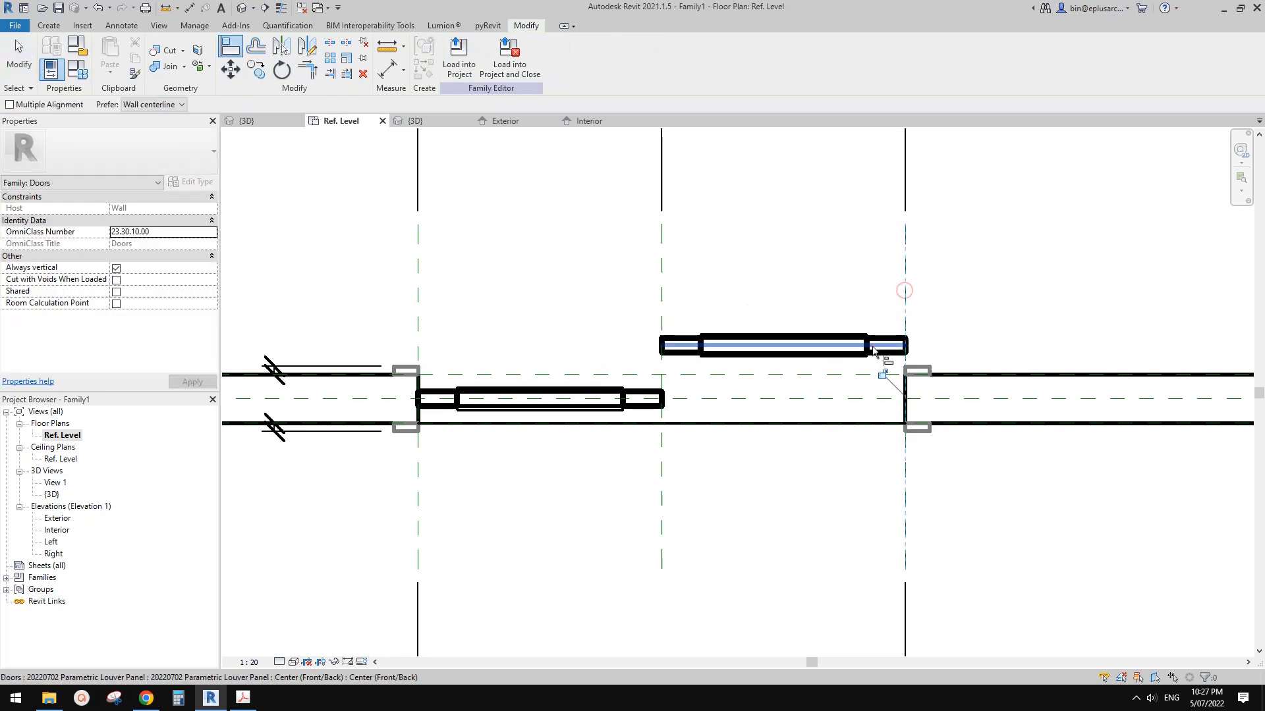
Step: Align the mirrored louver panel's front/back centre with the wall's centreline
{"action": "left_click", "coordinate": [873, 350]}
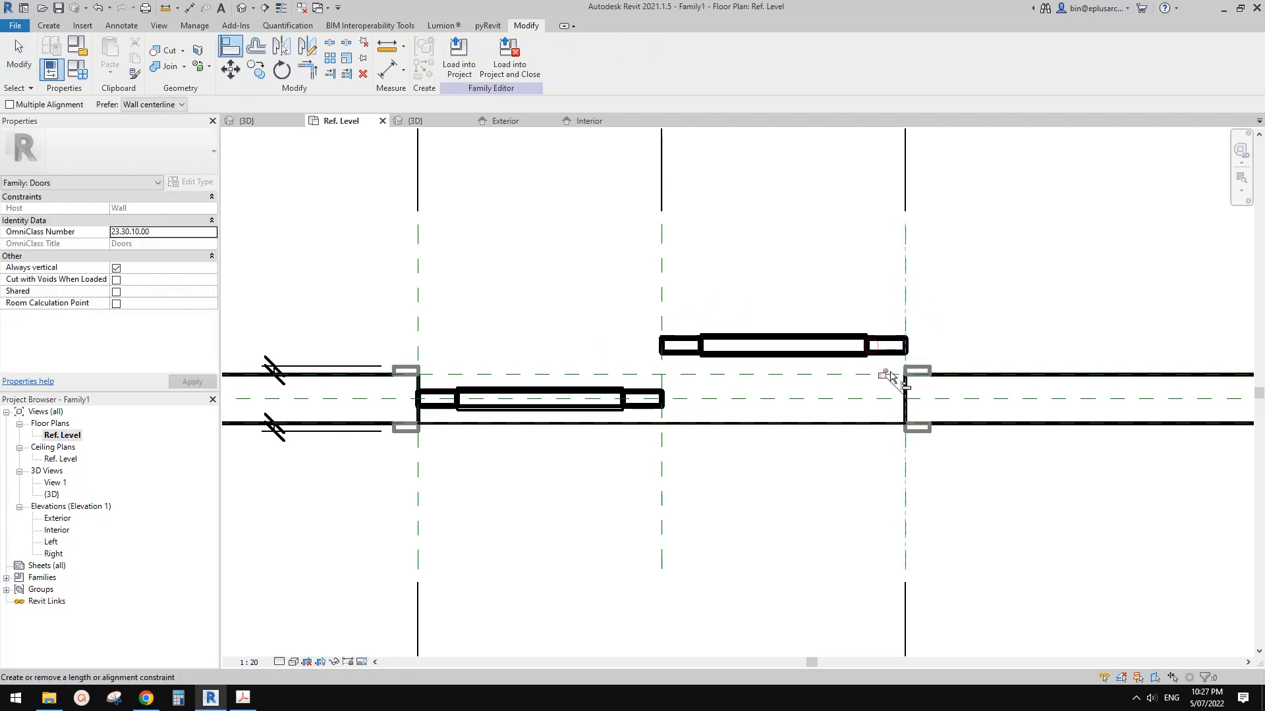
{"action": "left_click", "coordinate": [823, 399]}
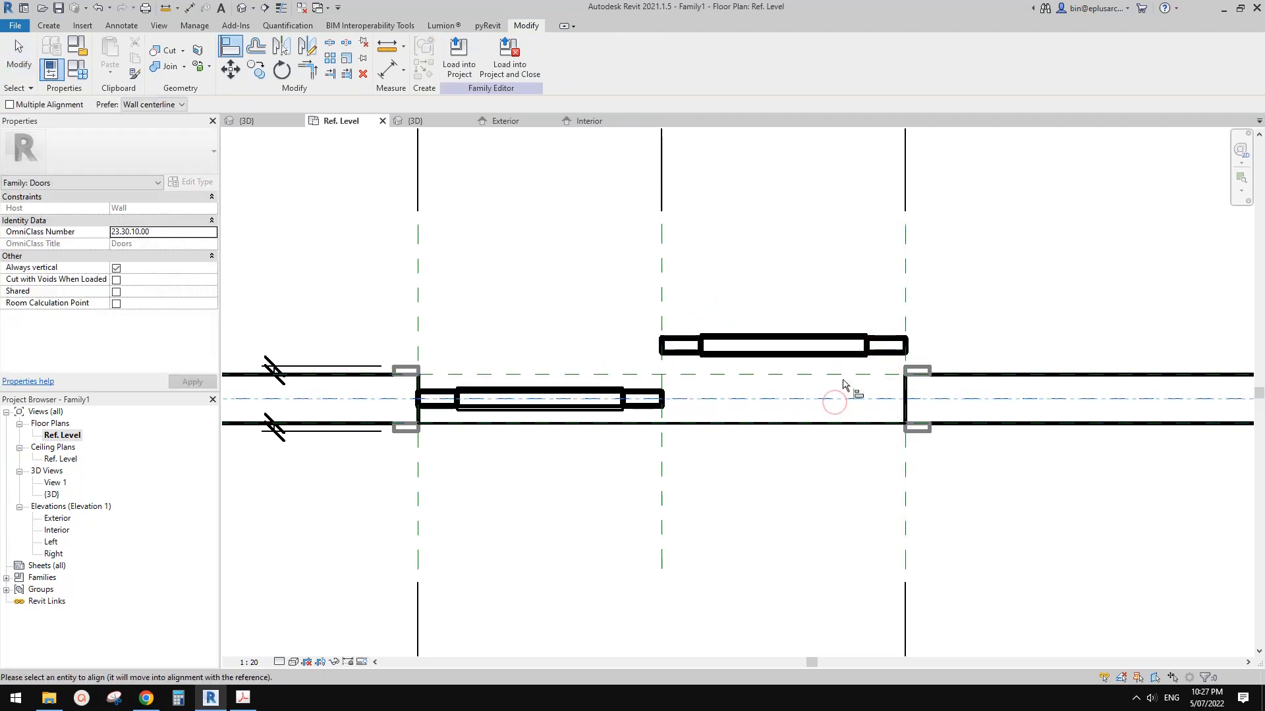
{"action": "left_click", "coordinate": [824, 349]}
{"action": "key", "text": "Escape"}
{"action": "key", "text": "Escape"}
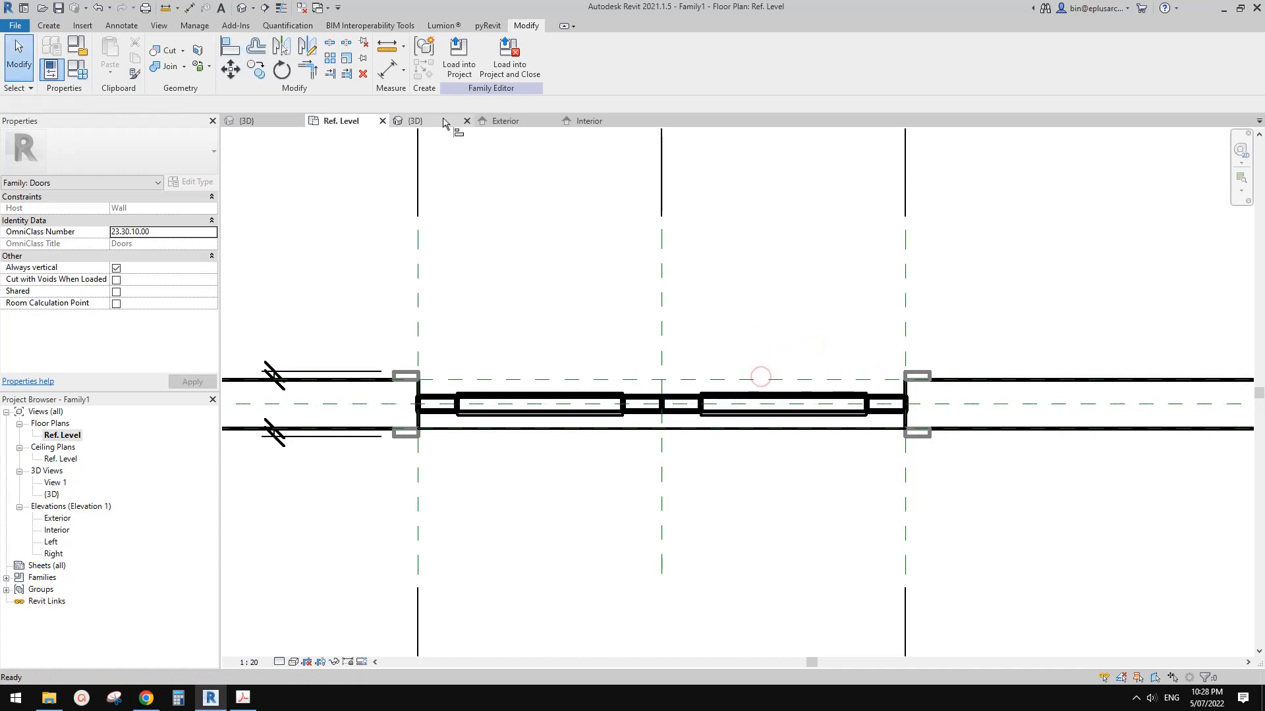
Step: Examine the two louver panels and their swing lines in the 3D view and the Exterior elevation
{"action": "left_click", "coordinate": [243, 8]}
{"action": "scroll", "coordinate": [711, 323], "scroll_direction": "down", "scroll_amount": 2}
{"action": "middle_click_drag", "start_coordinate": [869, 396], "coordinate": [741, 369], "text": "shift"}
{"action": "scroll", "coordinate": [809, 368], "scroll_direction": "up", "scroll_amount": 1}
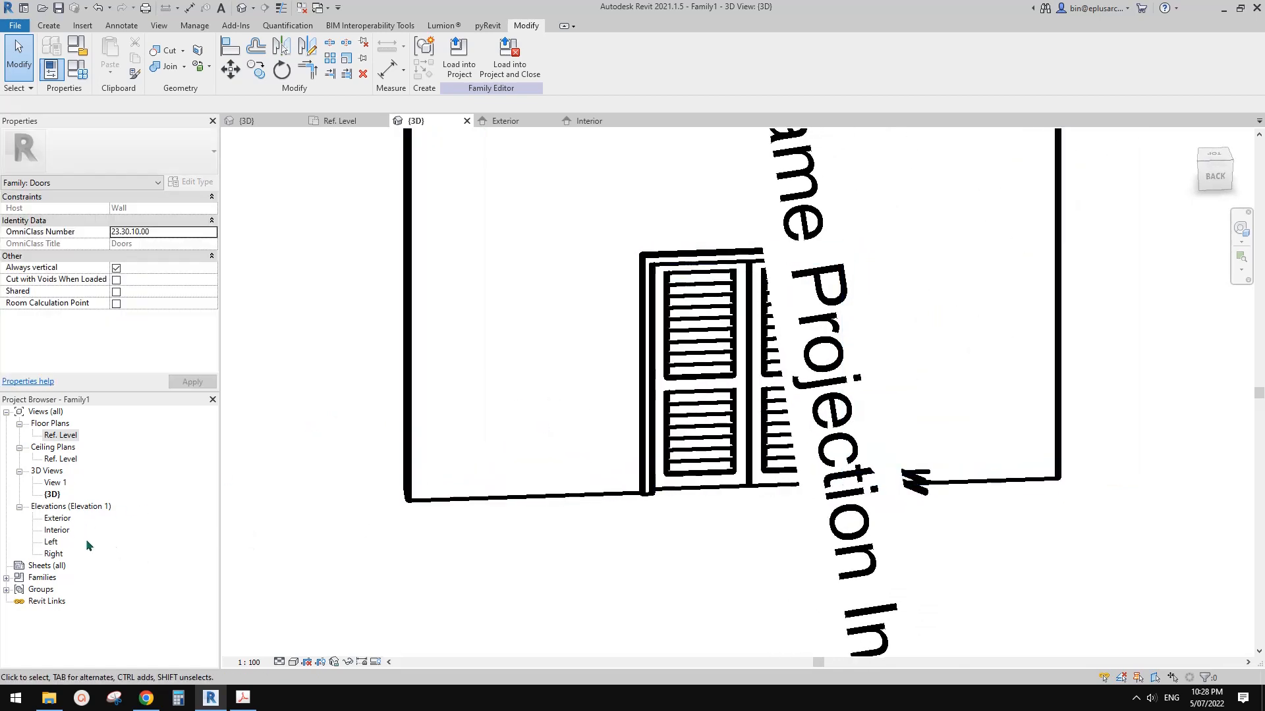
{"action": "double_click", "coordinate": [57, 519]}
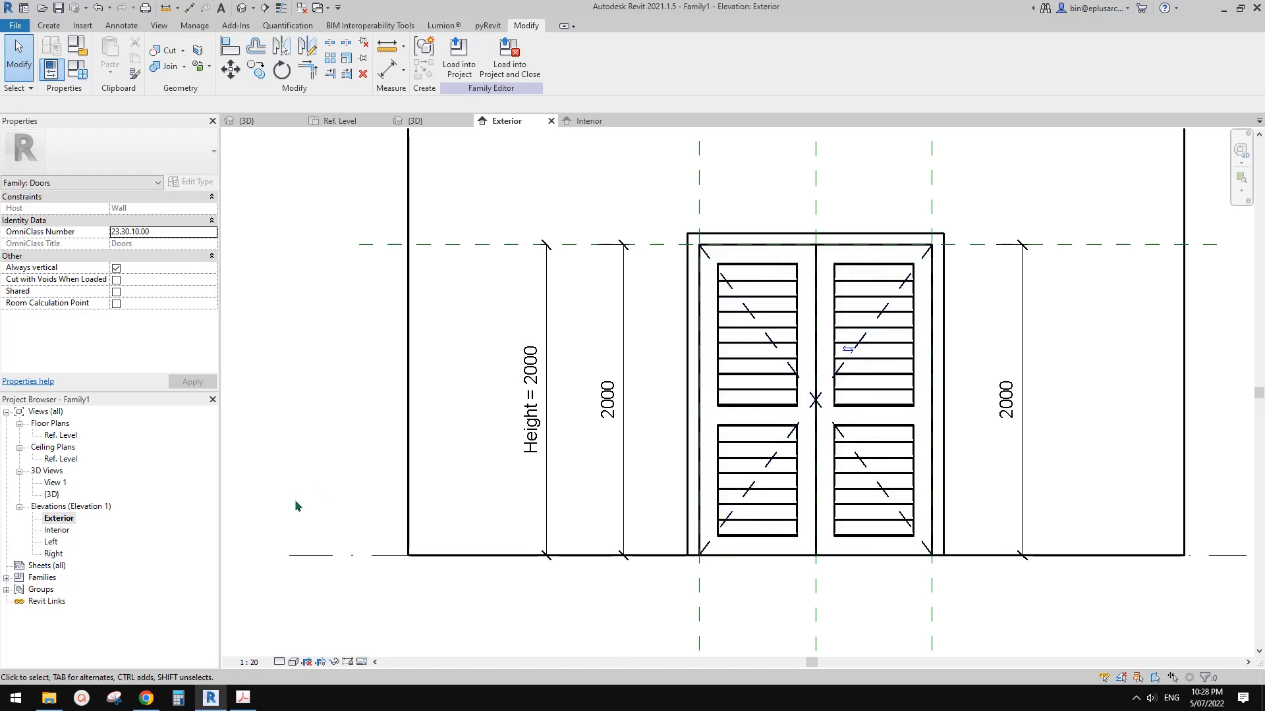
{"action": "left_click", "coordinate": [241, 8]}
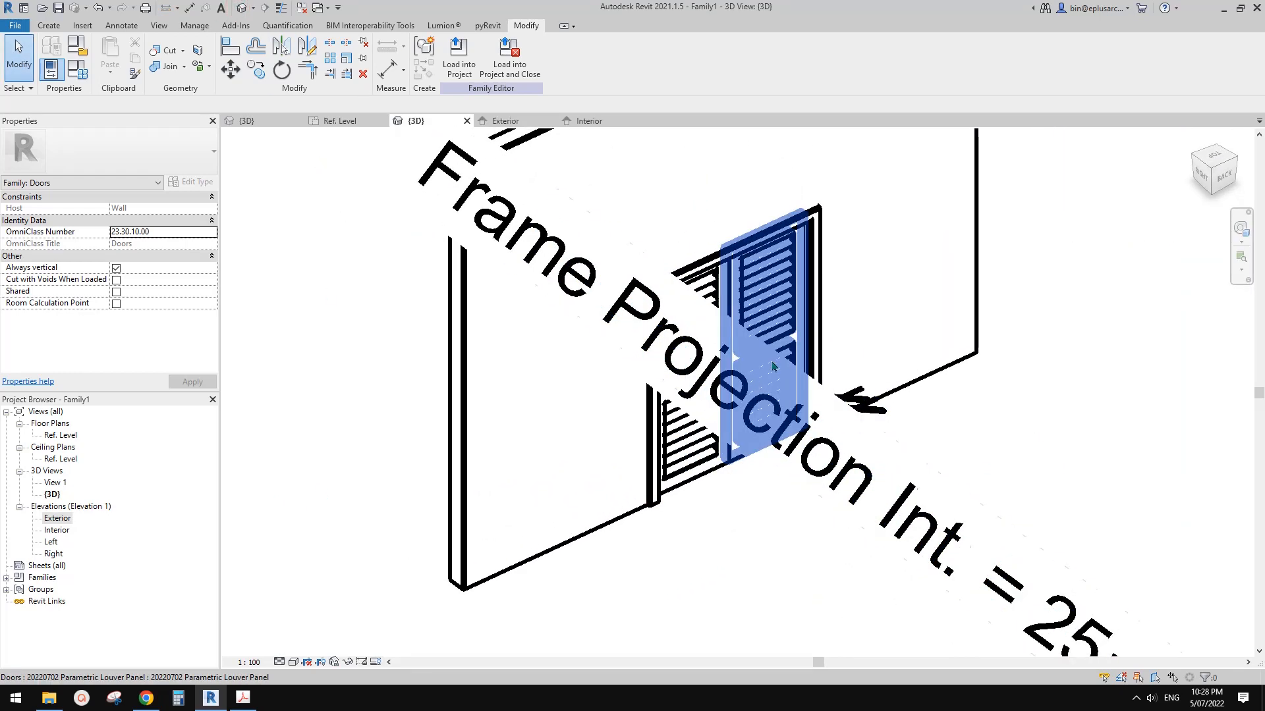
{"action": "middle_click_drag", "start_coordinate": [793, 402], "coordinate": [292, 431], "text": "shift"}
{"action": "left_click", "coordinate": [692, 386]}
{"action": "middle_click_drag", "start_coordinate": [682, 387], "coordinate": [689, 423], "text": "shift"}
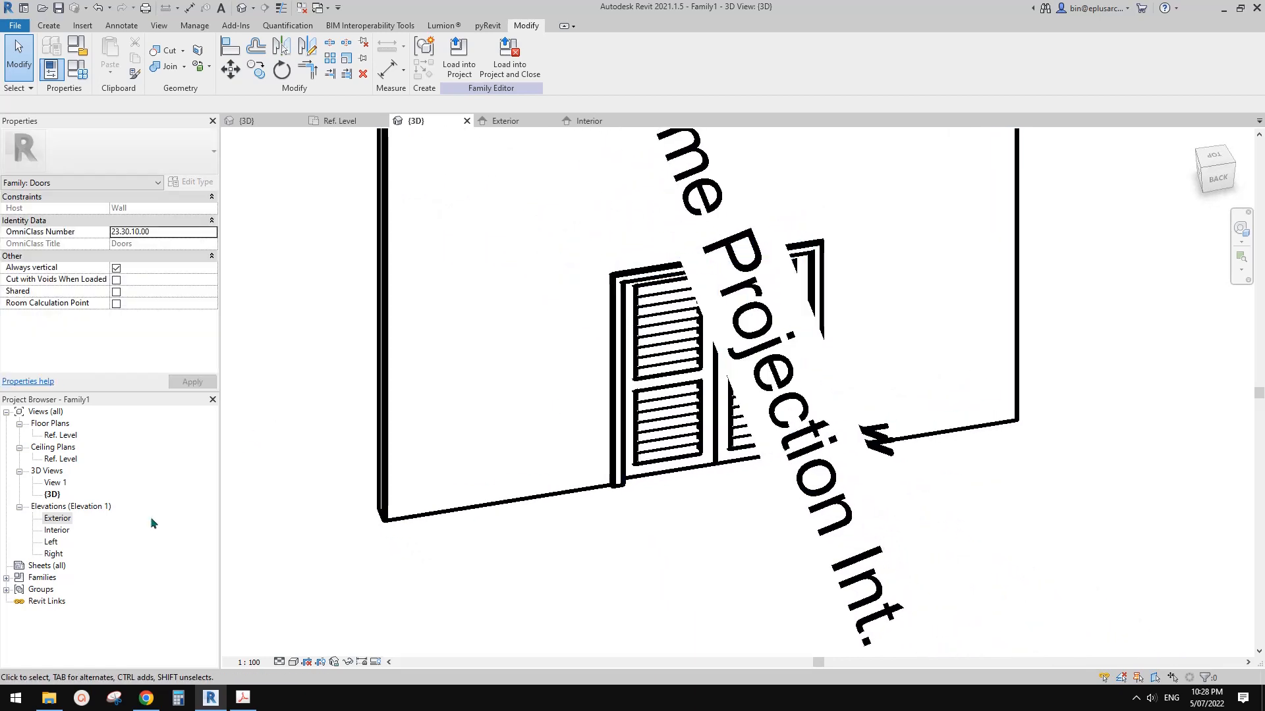
{"action": "double_click", "coordinate": [64, 523]}
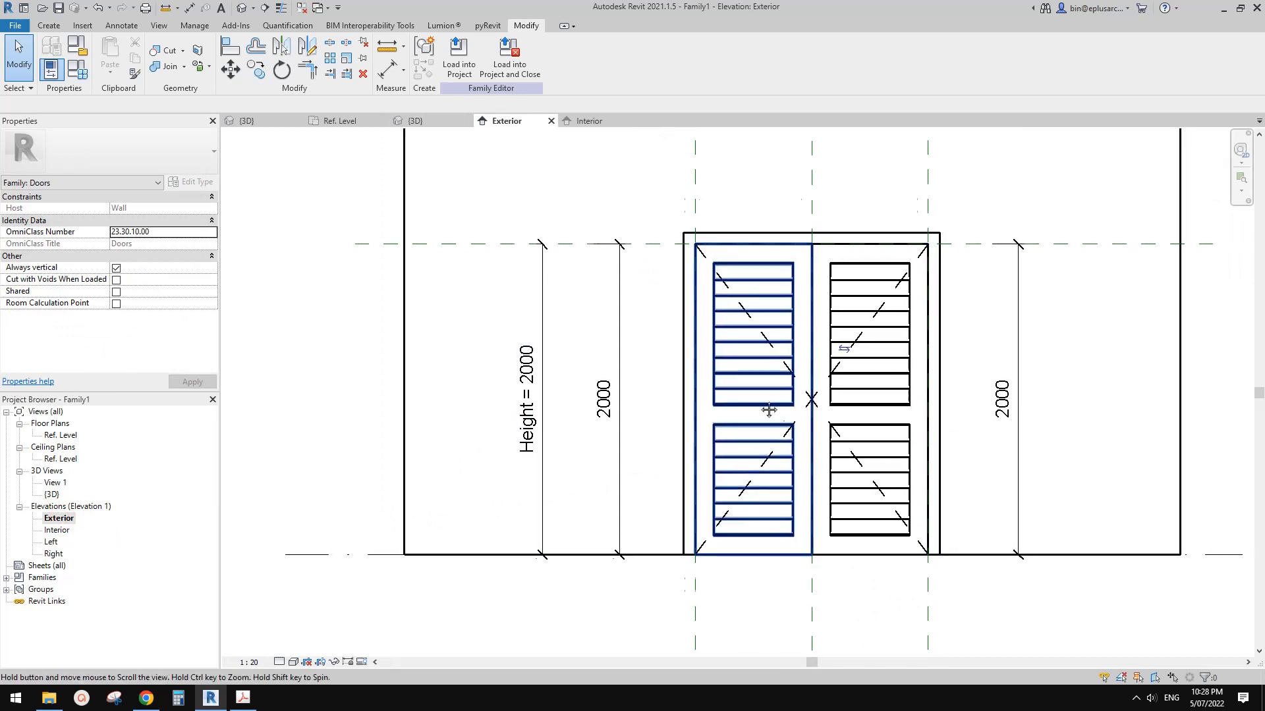
{"action": "middle_click_drag", "start_coordinate": [1036, 297], "coordinate": [986, 290]}
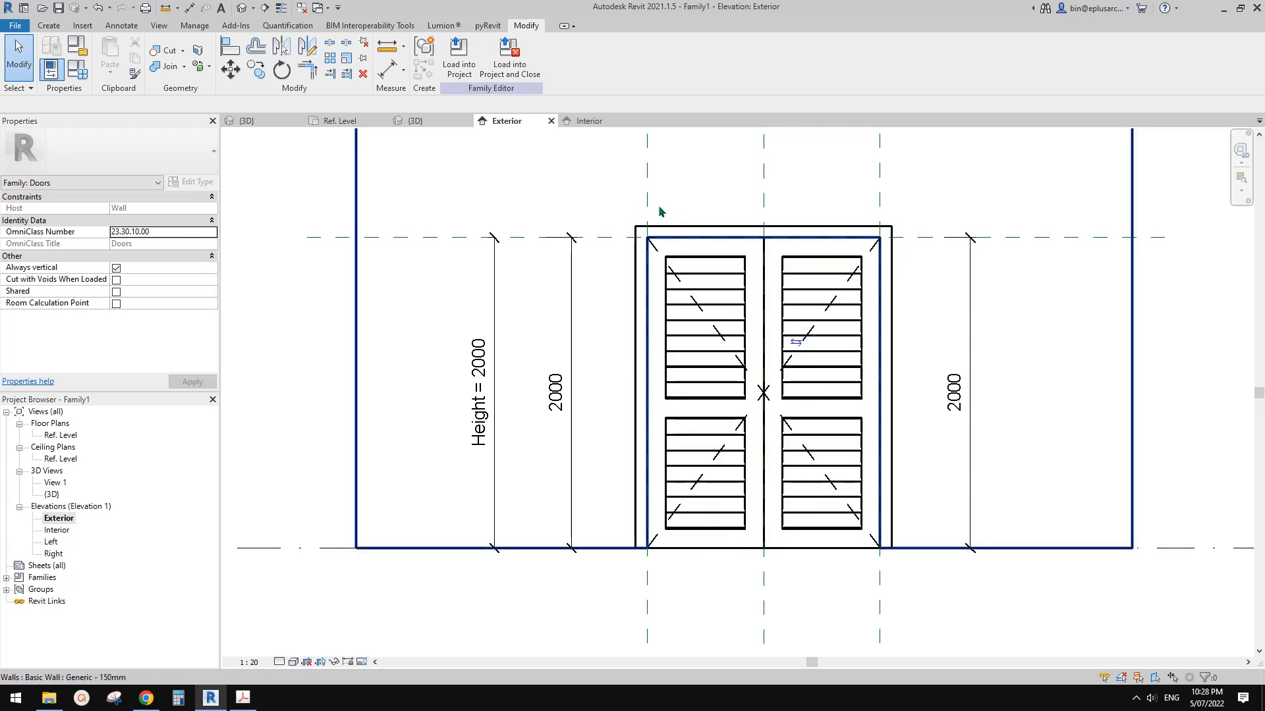
{"action": "scroll", "coordinate": [605, 407], "scroll_direction": "down", "scroll_amount": 1}
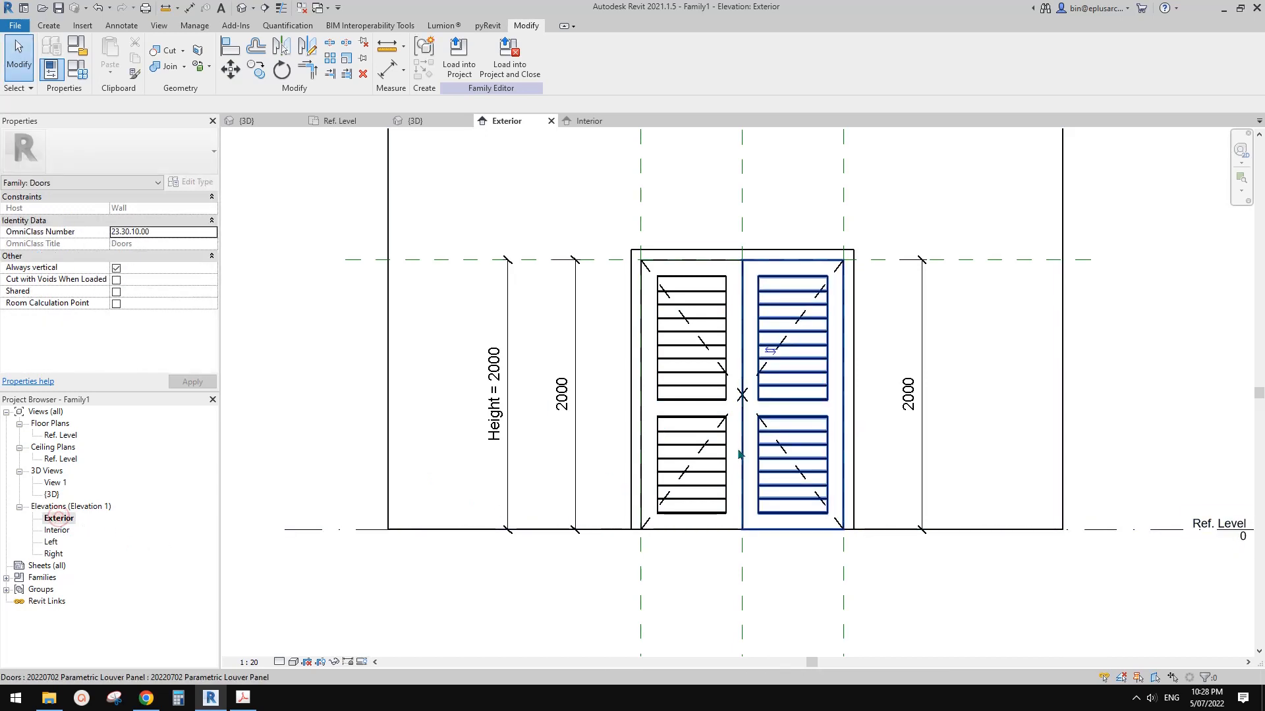
Step: Review the double louver door in the Interior and Left elevations and from the back in 3D
{"action": "double_click", "coordinate": [58, 531]}
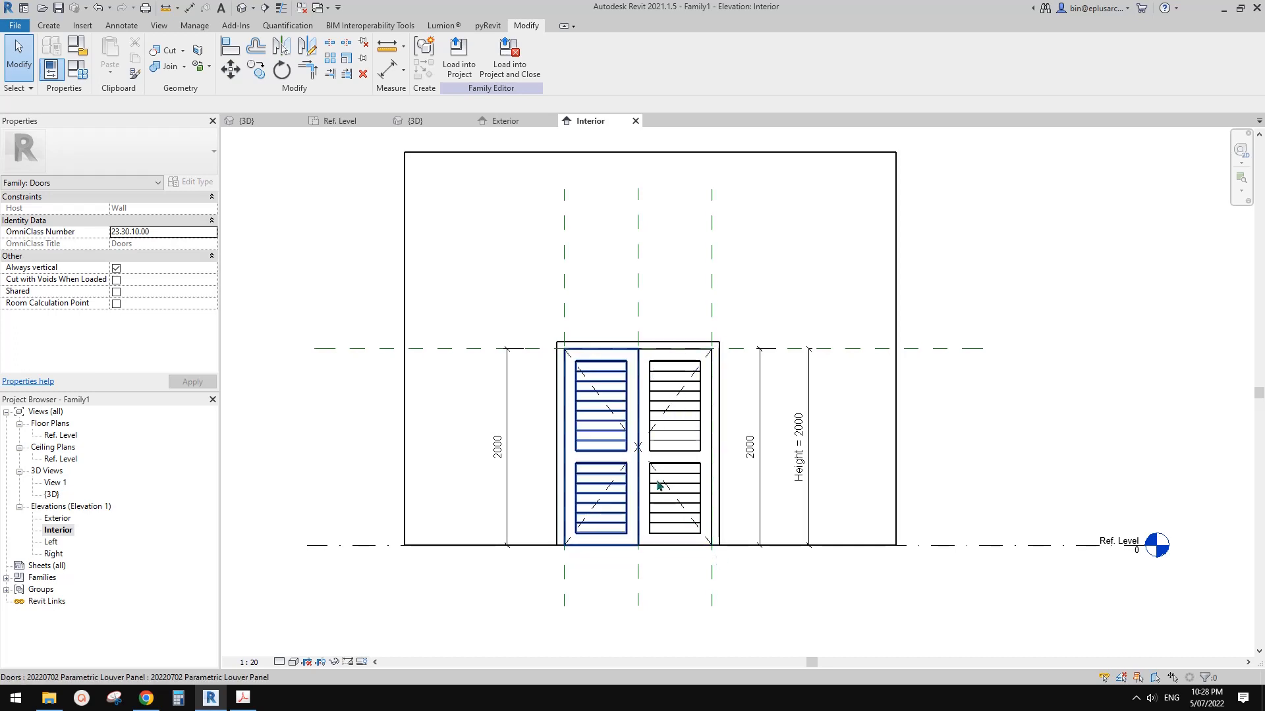
{"action": "double_click", "coordinate": [52, 542]}
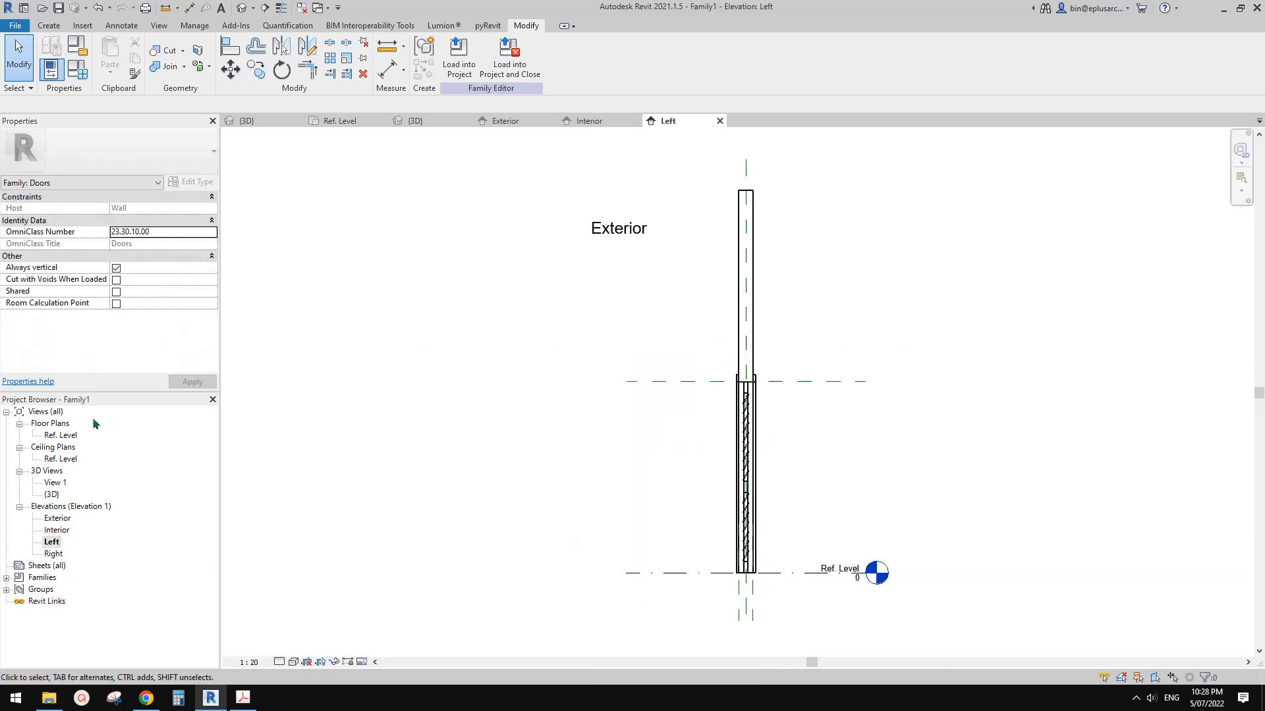
{"action": "left_click", "coordinate": [60, 436]}
{"action": "left_click", "coordinate": [415, 121]}
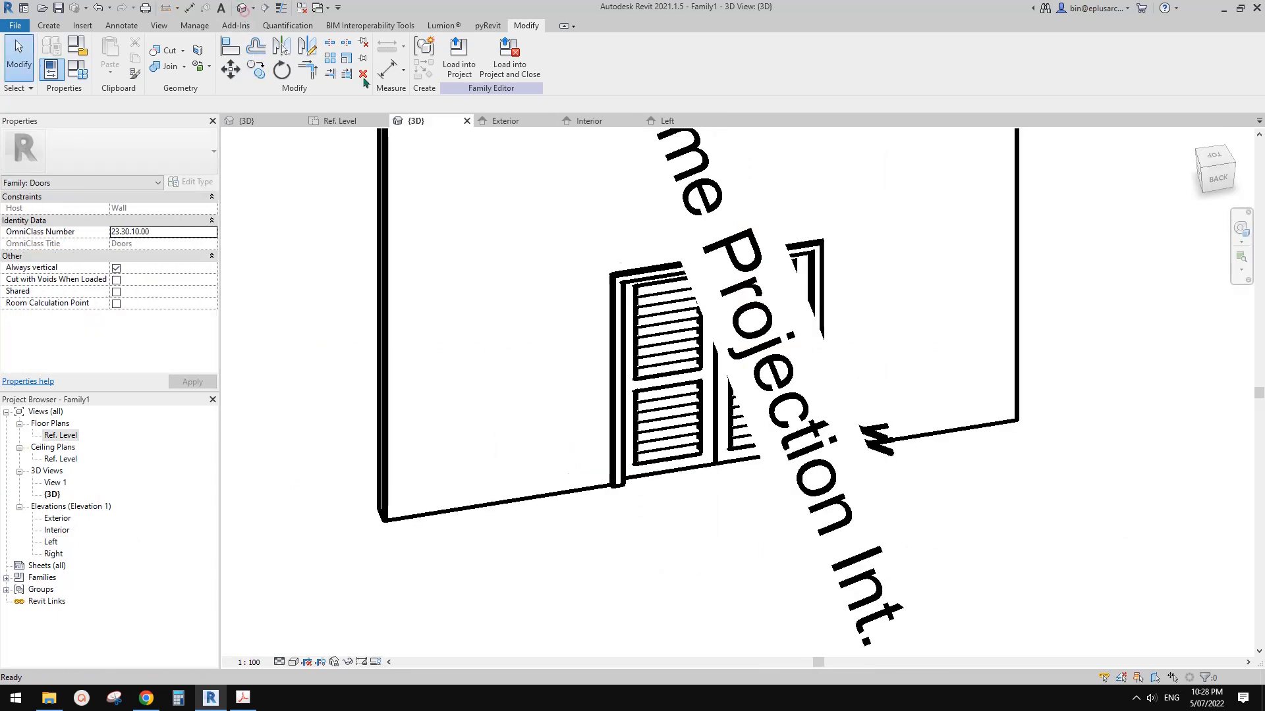
{"action": "middle_click_drag", "start_coordinate": [731, 329], "coordinate": [598, 376], "text": "shift"}
{"action": "middle_click_drag", "start_coordinate": [432, 274], "coordinate": [443, 268], "text": "shift"}
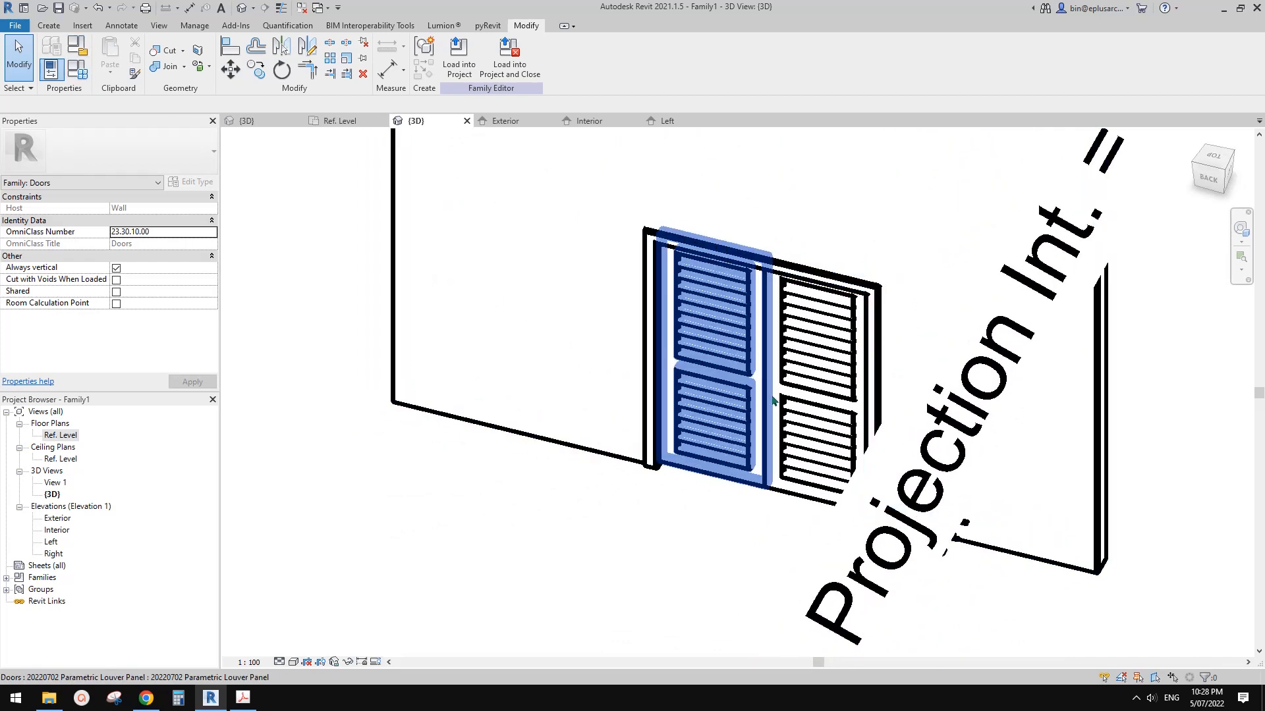
{"action": "middle_click_drag", "start_coordinate": [810, 356], "coordinate": [849, 374]}
Step: Flex the door family by setting its Width to 1800 and Height to 2400
{"action": "left_click", "coordinate": [78, 70]}
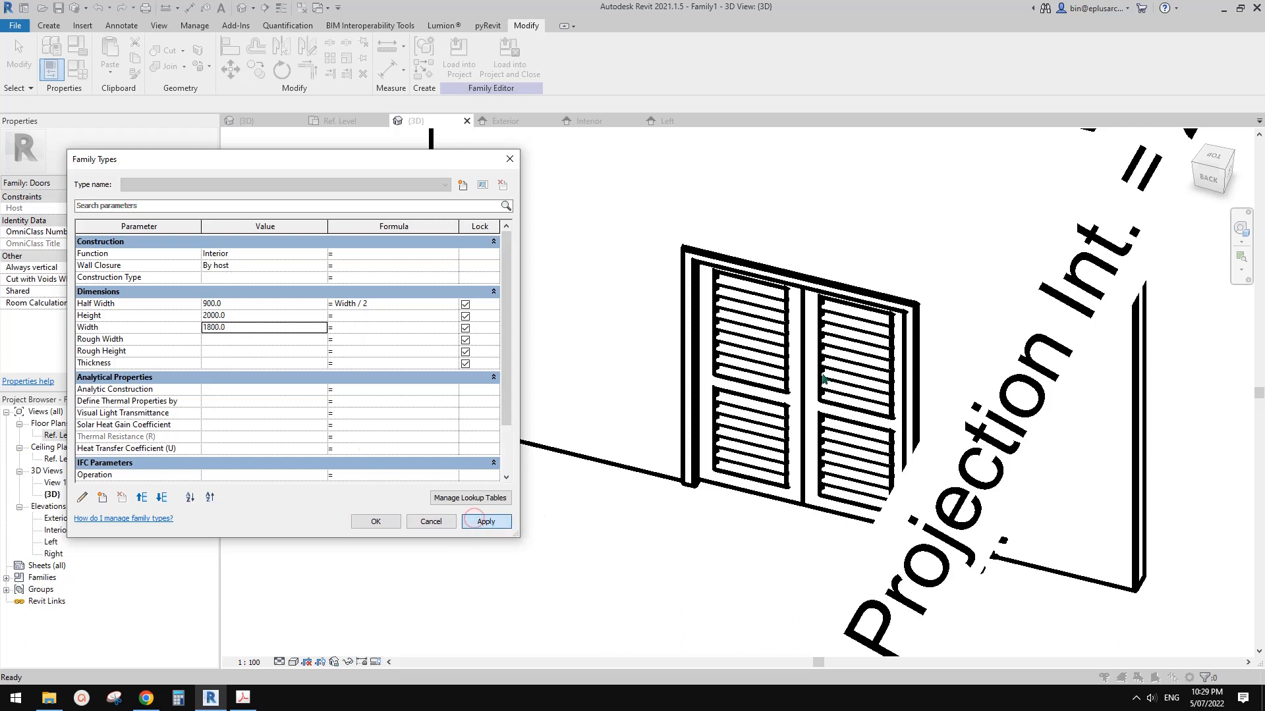
{"action": "left_click", "coordinate": [474, 517]}
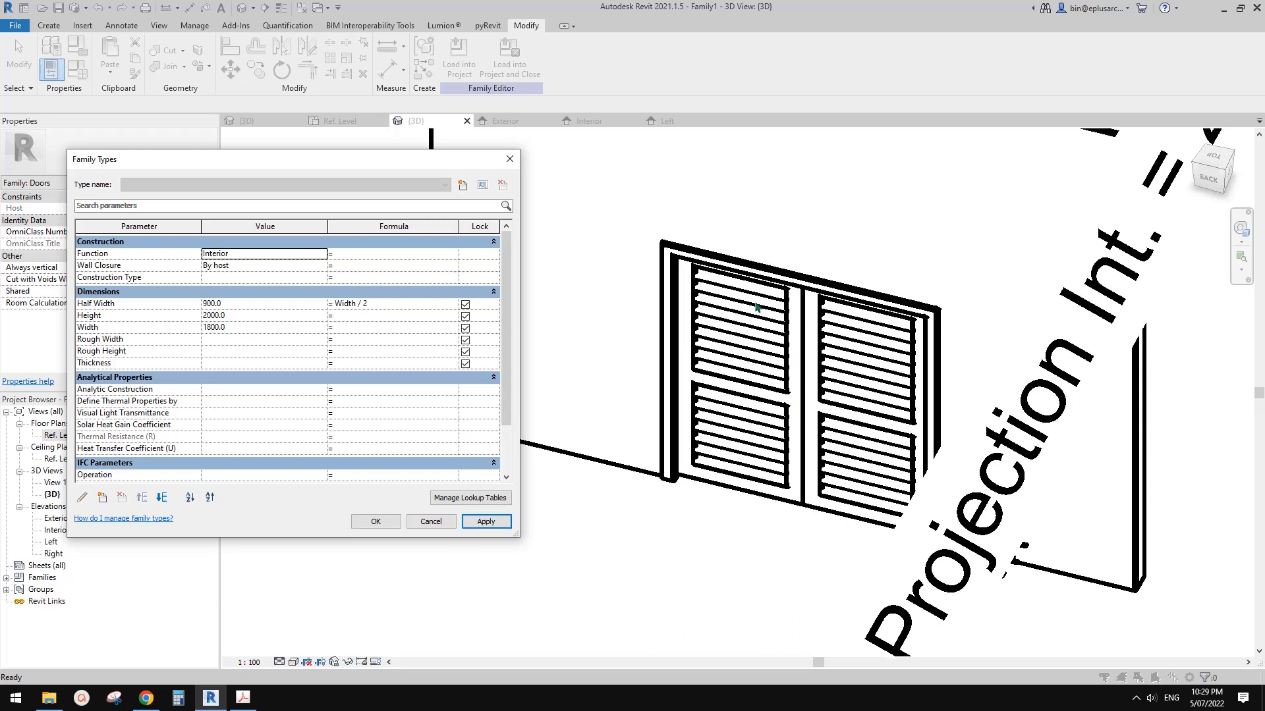
{"action": "left_click", "coordinate": [244, 316]}
{"action": "type", "text": "2400"}
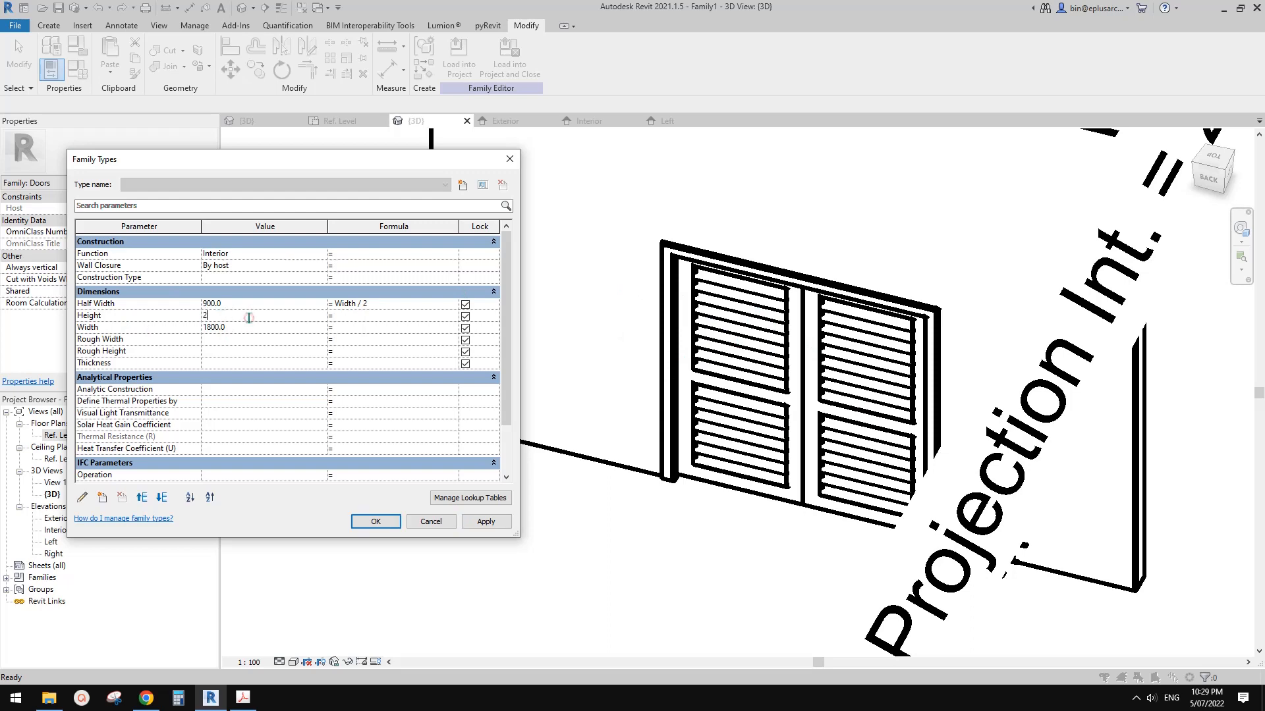
{"action": "left_click", "coordinate": [465, 520]}
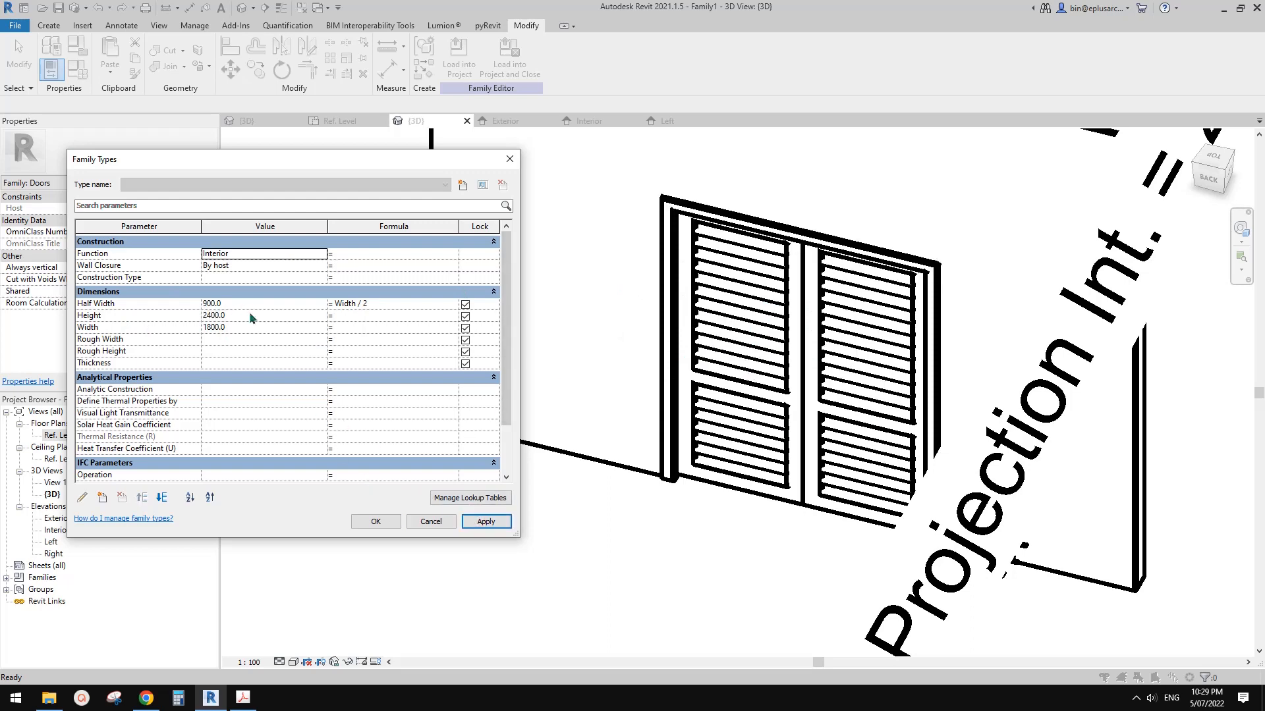
{"action": "left_click", "coordinate": [375, 521]}
Step: Inspect the type properties of a nested louver panel, checking its DH and DW dimensions against the door size
{"action": "left_click", "coordinate": [733, 496]}
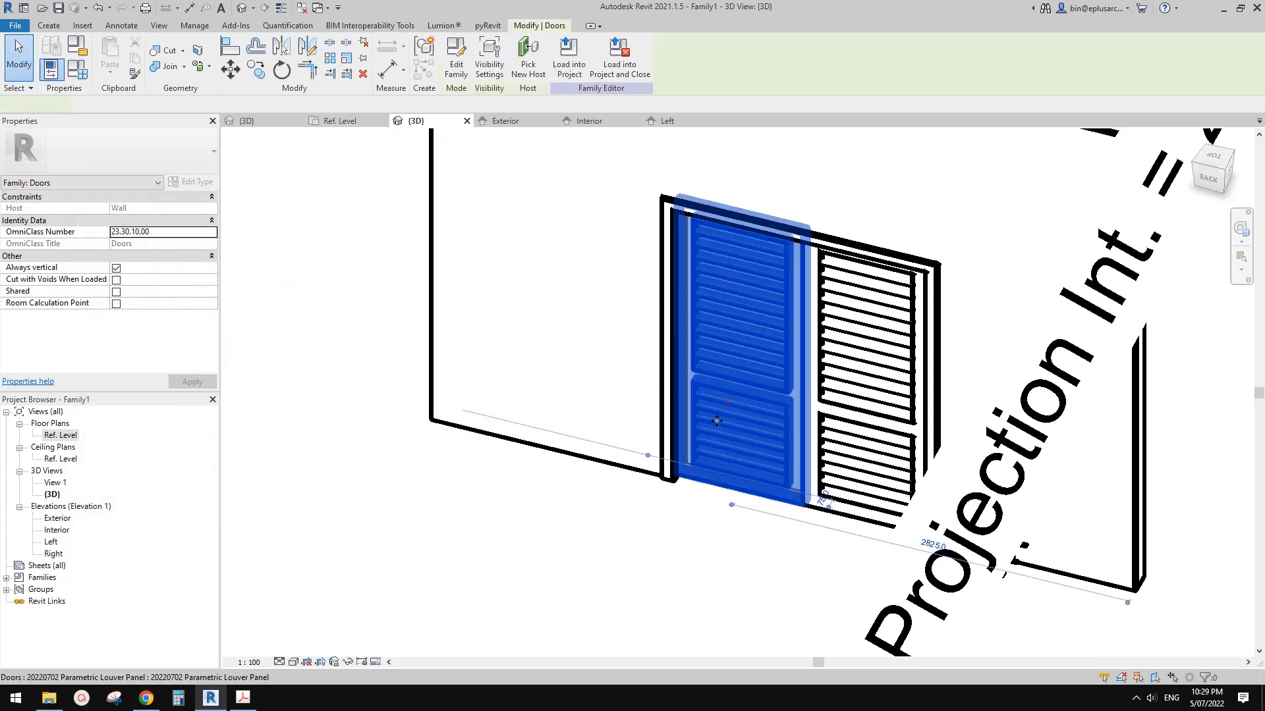
{"action": "middle_click_drag", "start_coordinate": [717, 421], "coordinate": [683, 454], "text": "shift"}
{"action": "scroll", "coordinate": [684, 454], "scroll_direction": "down", "scroll_amount": 1}
{"action": "key", "text": "Escape"}
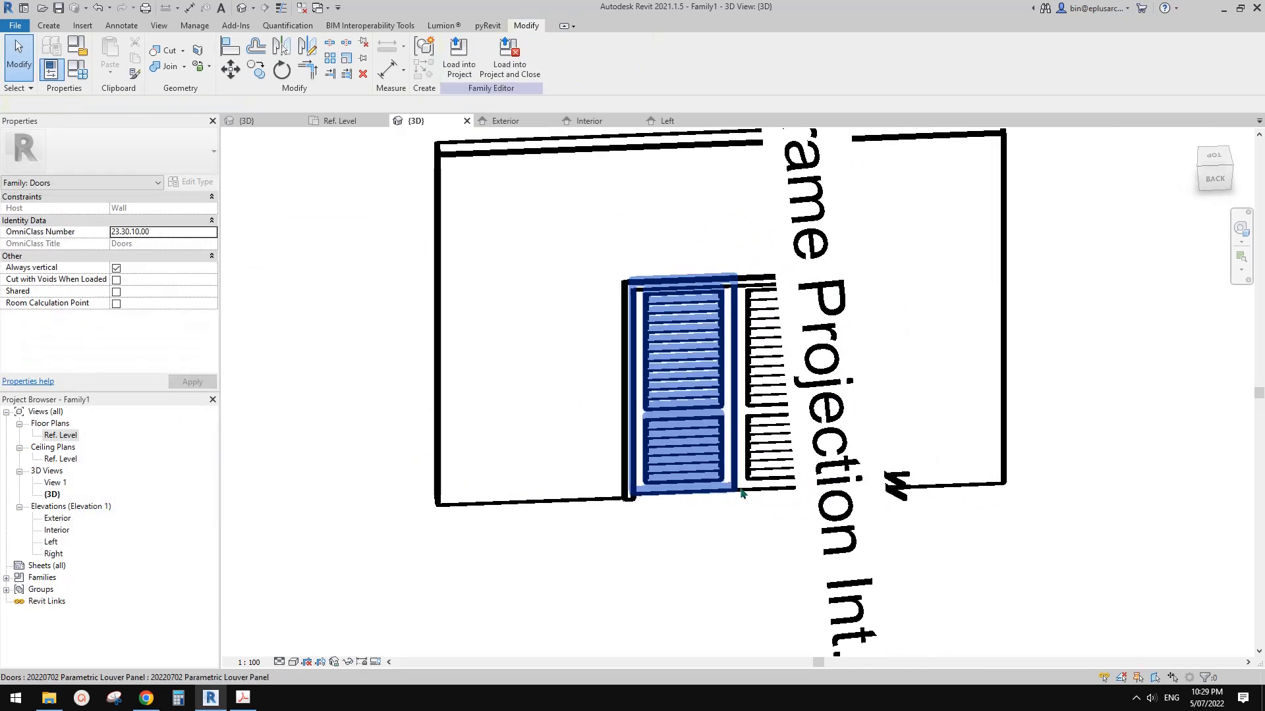
{"action": "left_click", "coordinate": [704, 430]}
{"action": "left_click", "coordinate": [191, 181]}
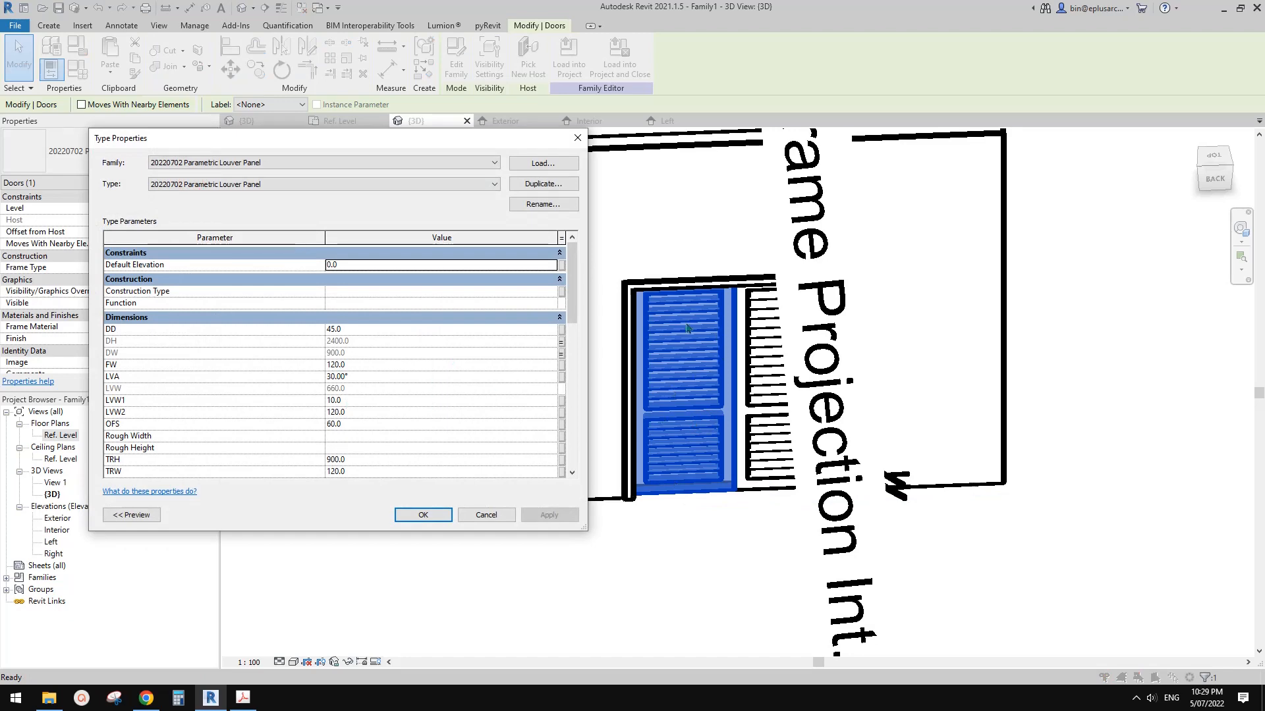
{"action": "left_click", "coordinate": [422, 516]}
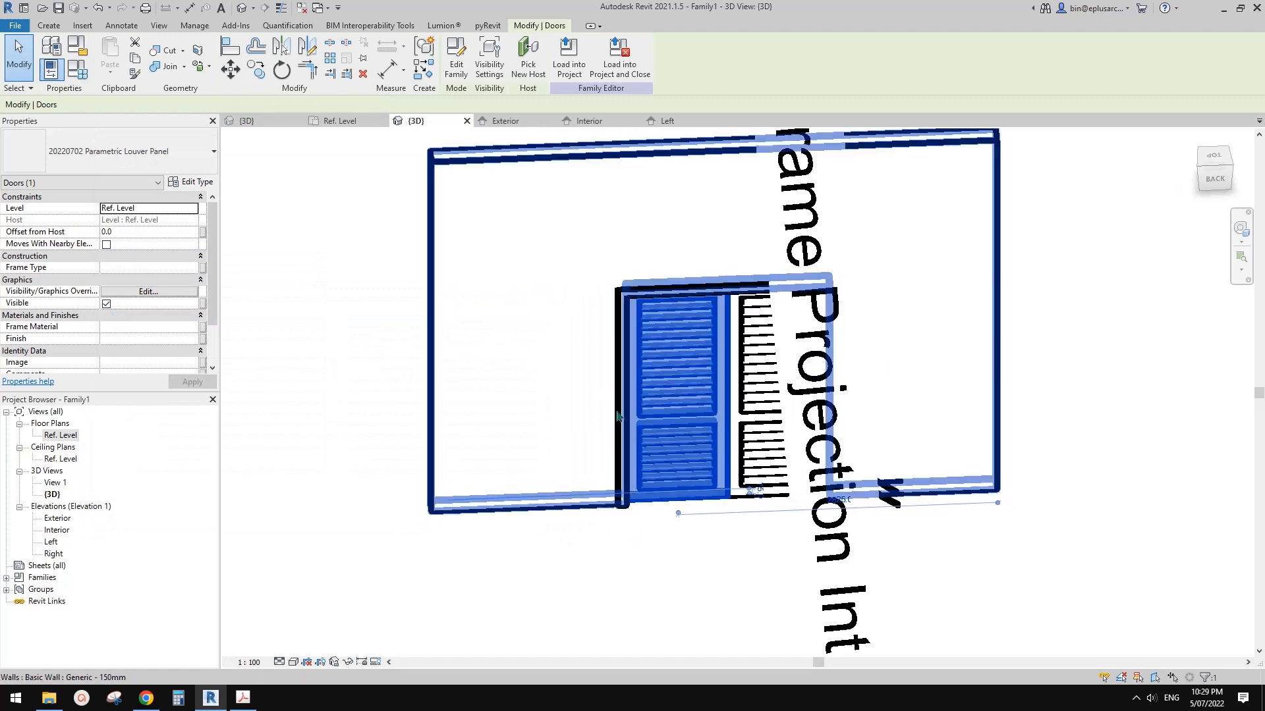
{"action": "left_click", "coordinate": [376, 228]}
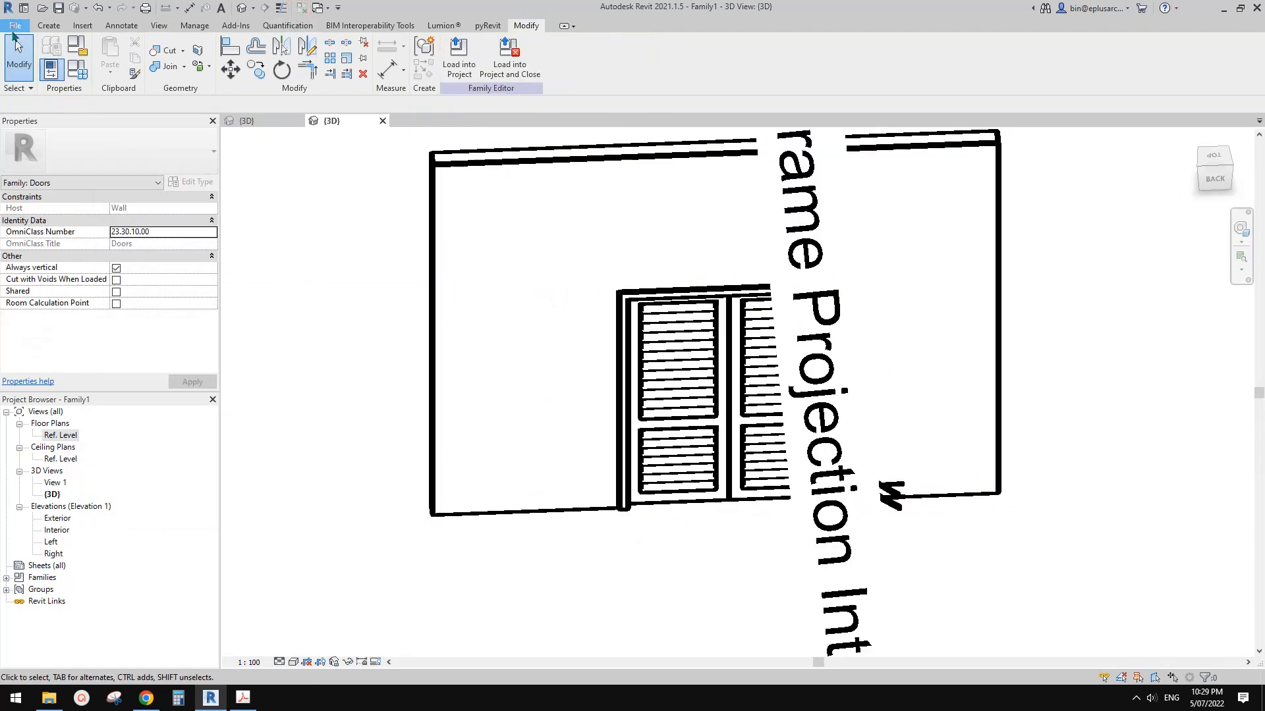
Step: Create a new project from the defaultAUSENU template
{"action": "left_click", "coordinate": [14, 25]}
{"action": "left_click", "coordinate": [84, 79]}
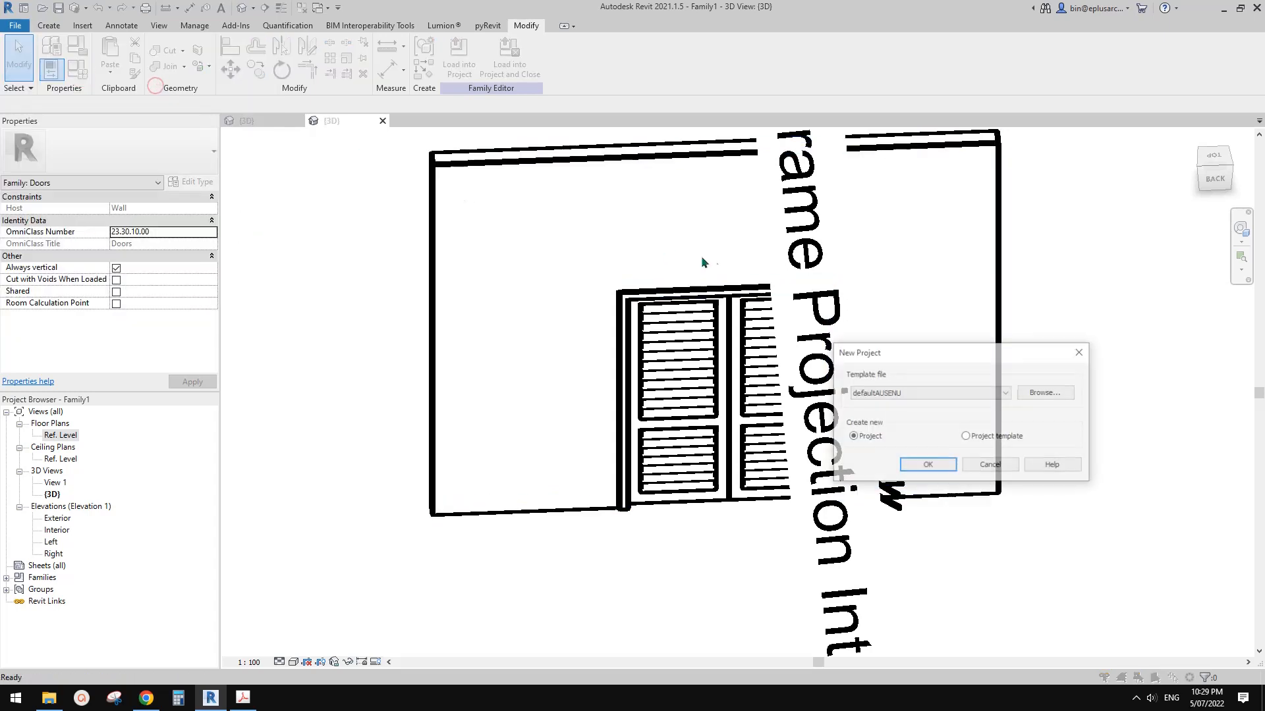
{"action": "left_click", "coordinate": [927, 465]}
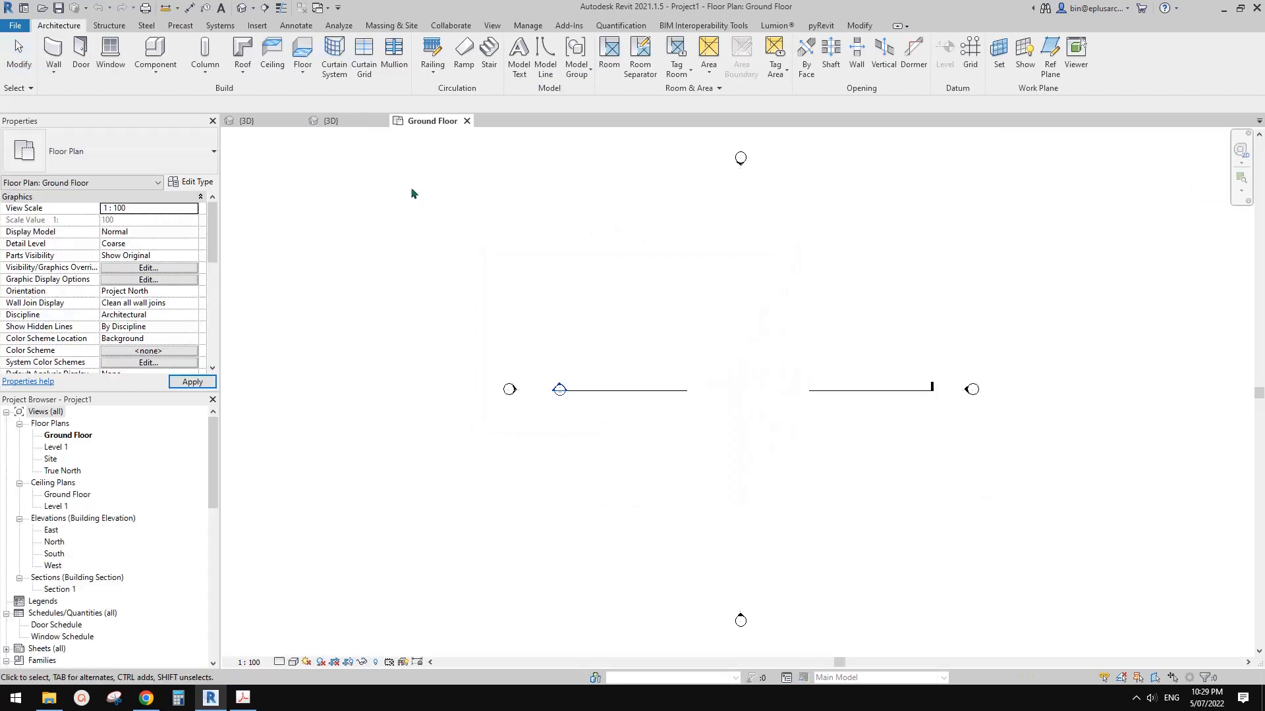
Step: Load the double louver door family into Project1 only, and leave the placement command
{"action": "left_click", "coordinate": [367, 121]}
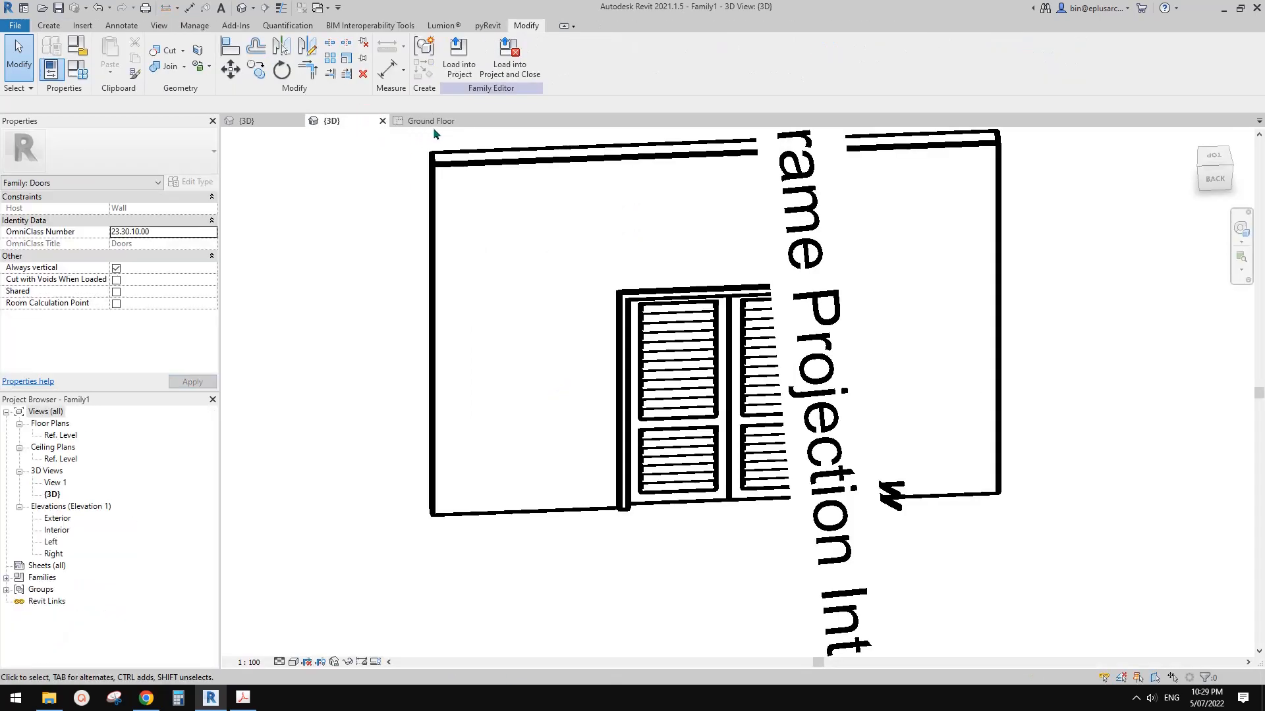
{"action": "middle_click_drag", "start_coordinate": [607, 334], "coordinate": [578, 301], "text": "shift"}
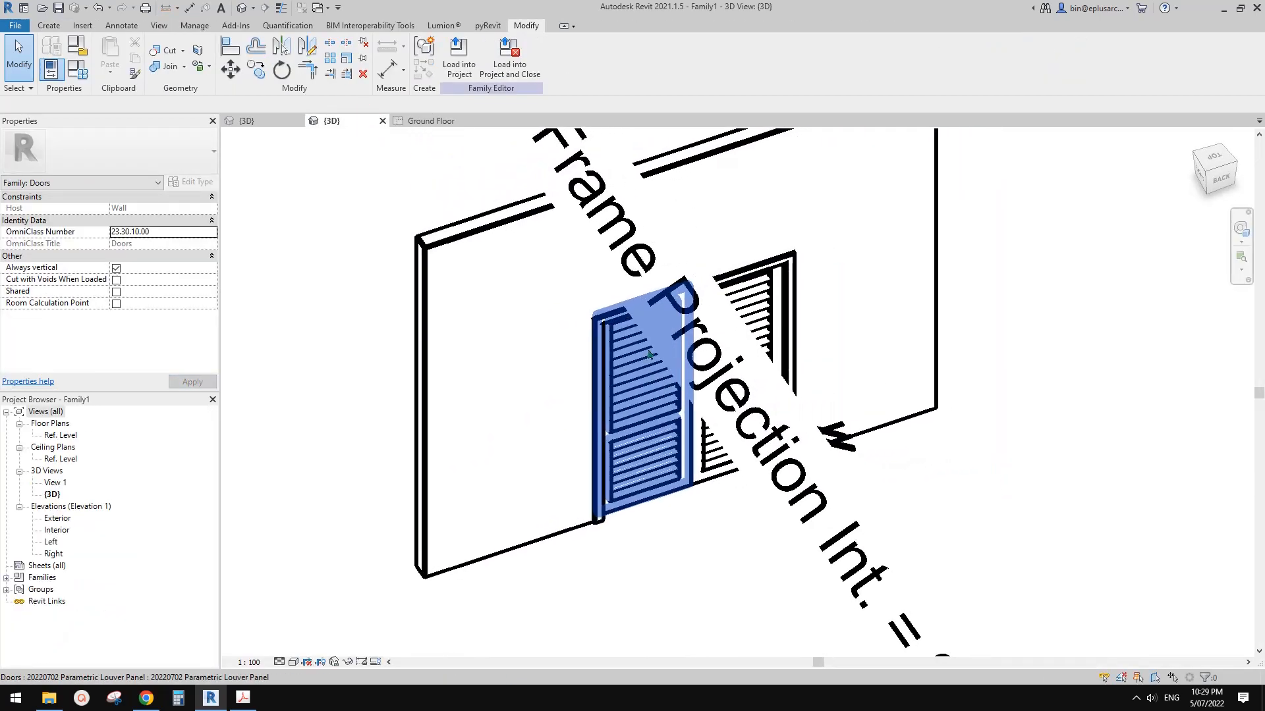
{"action": "scroll", "coordinate": [578, 301], "scroll_direction": "up", "scroll_amount": 1}
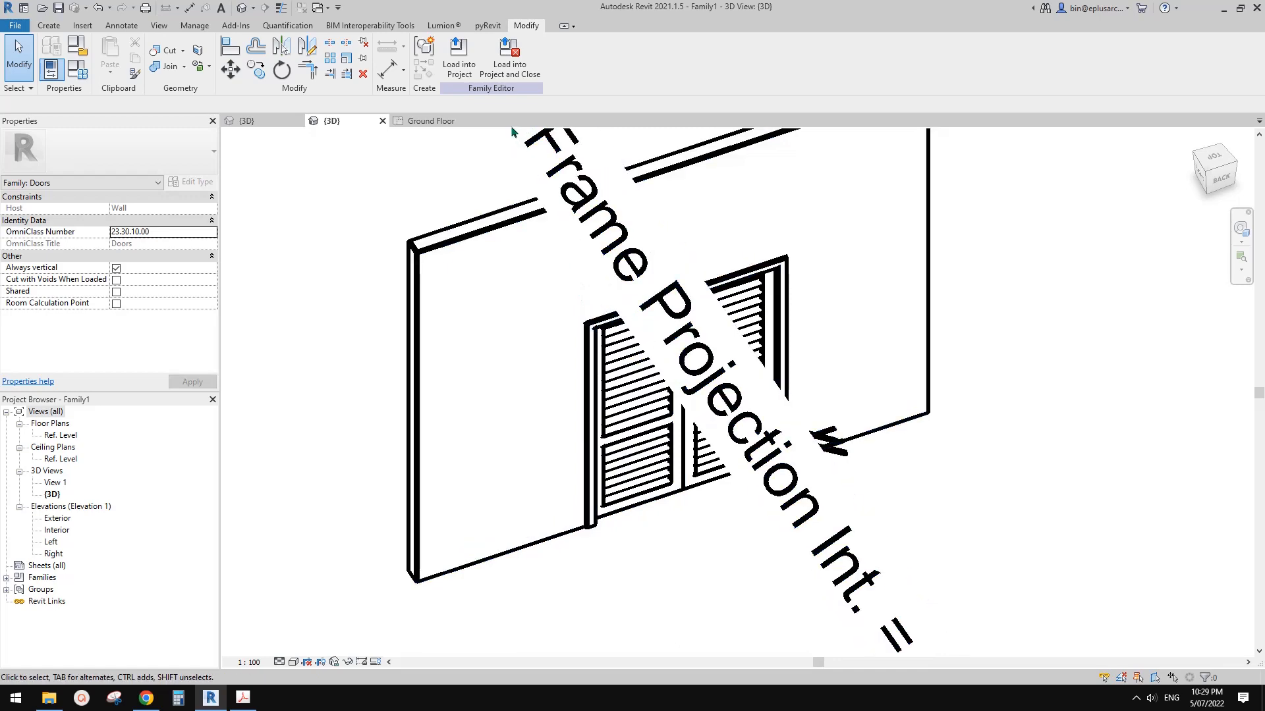
{"action": "left_click", "coordinate": [459, 56]}
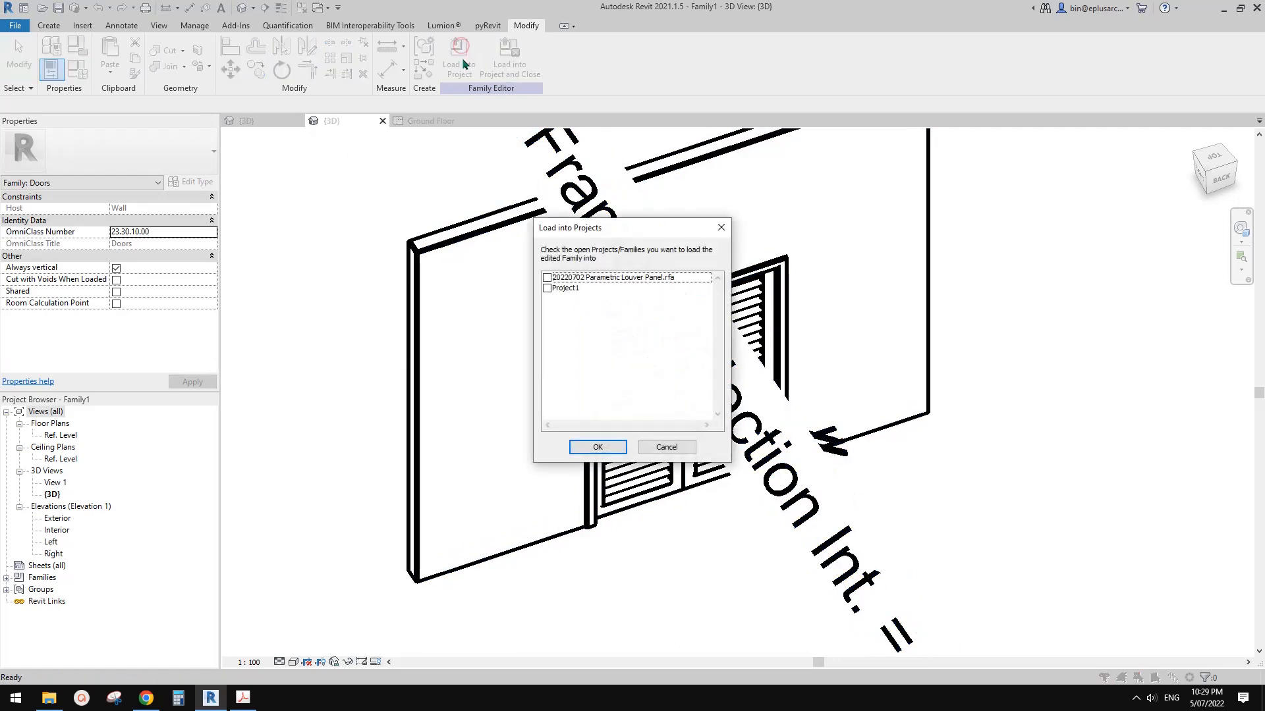
{"action": "left_click", "coordinate": [547, 288]}
{"action": "left_click", "coordinate": [598, 447]}
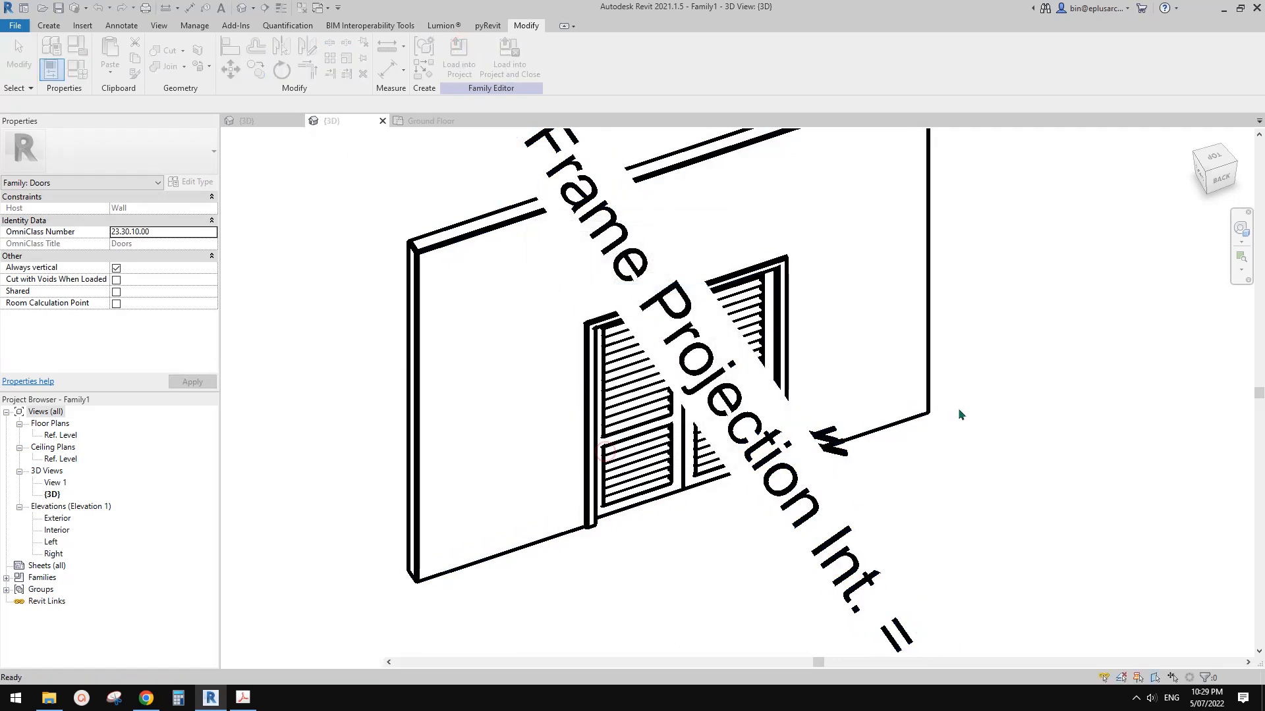
{"action": "key", "text": "Escape"}
{"action": "key", "text": "Escape"}
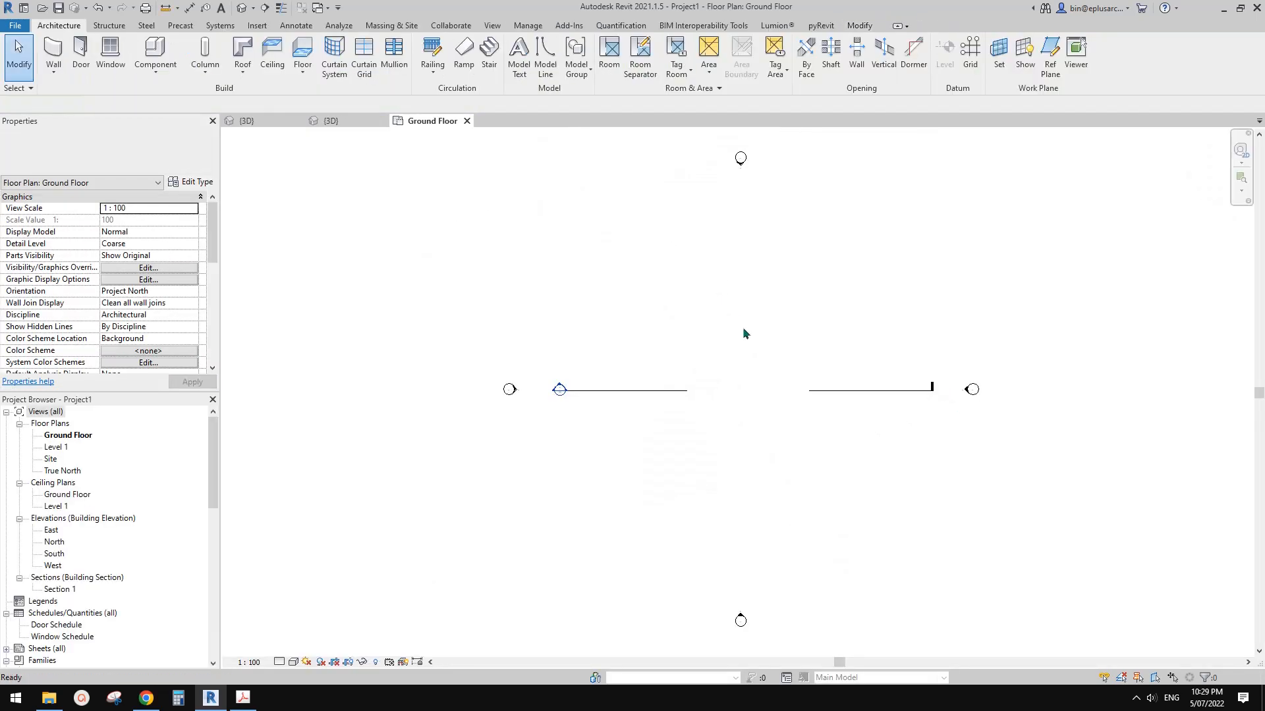
Step: Draw a straight horizontal wall about 14 m long above the section line on the Ground Floor plan
{"action": "middle_click_drag", "start_coordinate": [750, 341], "coordinate": [747, 349]}
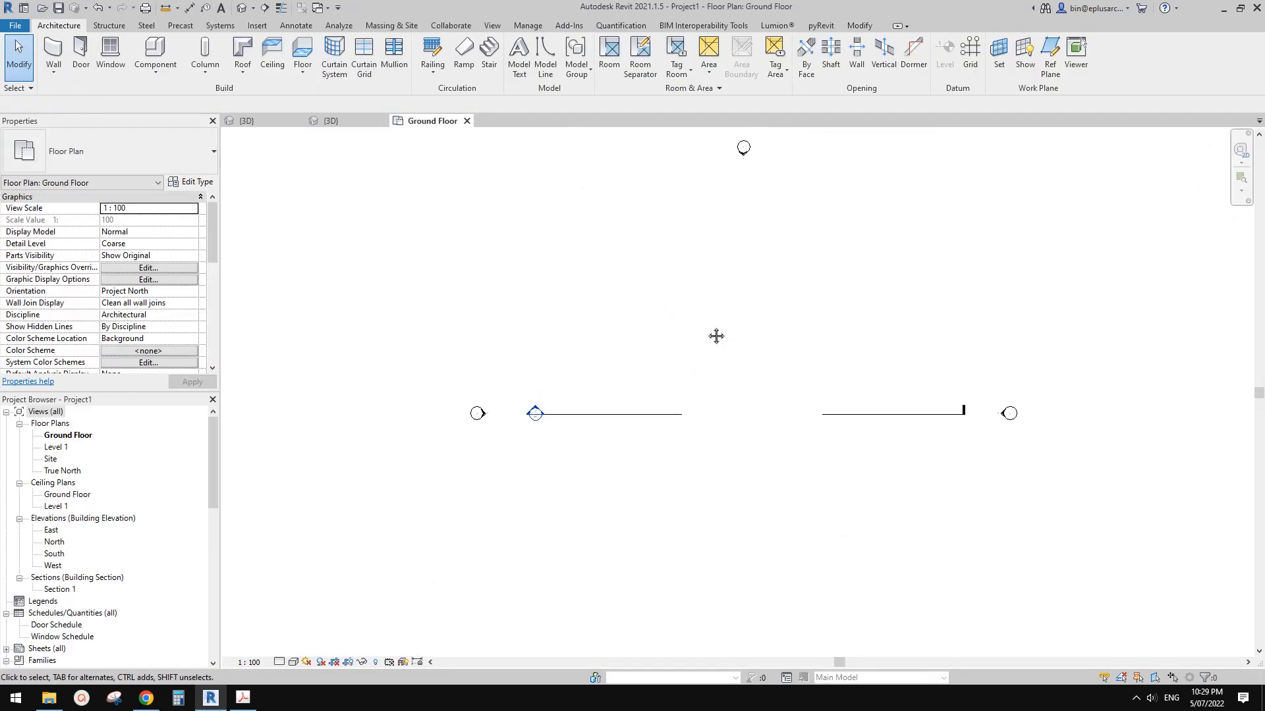
{"action": "key", "text": "w"}
{"action": "key", "text": "a"}
{"action": "key", "text": "Escape"}
{"action": "key", "text": "Escape"}
{"action": "scroll", "coordinate": [724, 348], "scroll_direction": "up", "scroll_amount": 4}
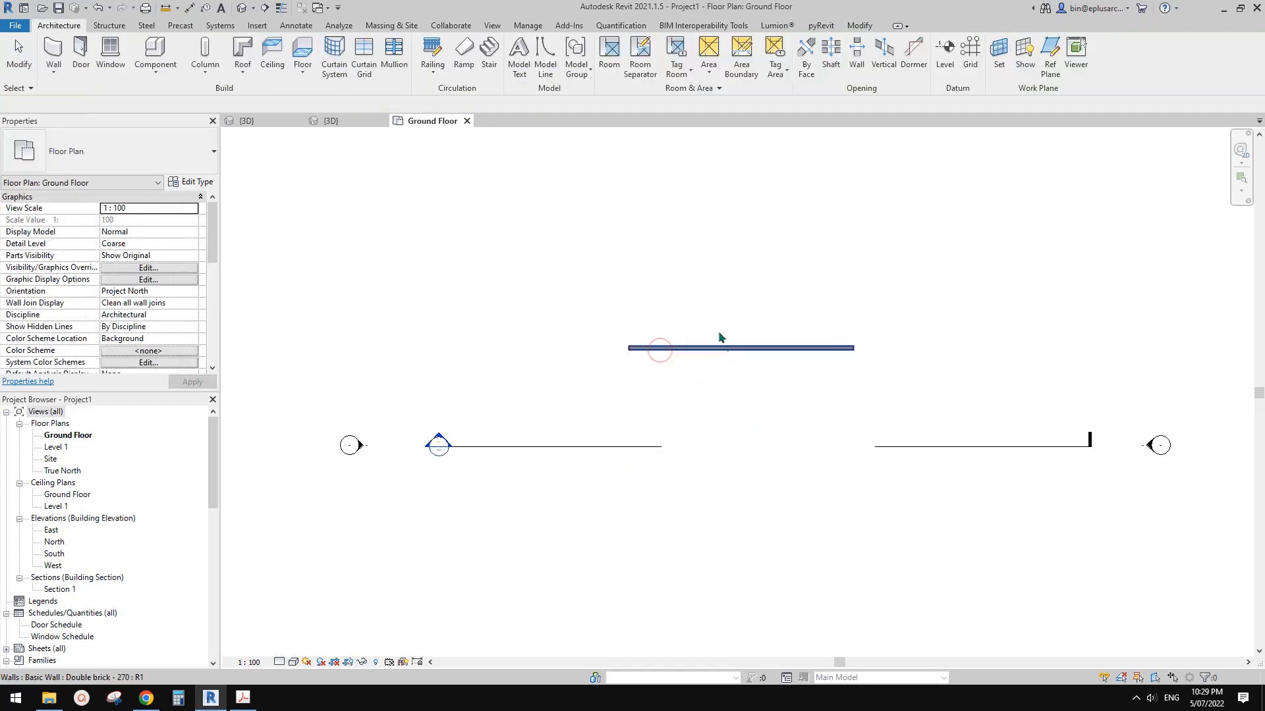
Step: Place the Family1 door in the new wall, about 4900 mm from the wall's left end
{"action": "key", "text": "d"}
{"action": "key", "text": "r"}
{"action": "left_click", "coordinate": [725, 351]}
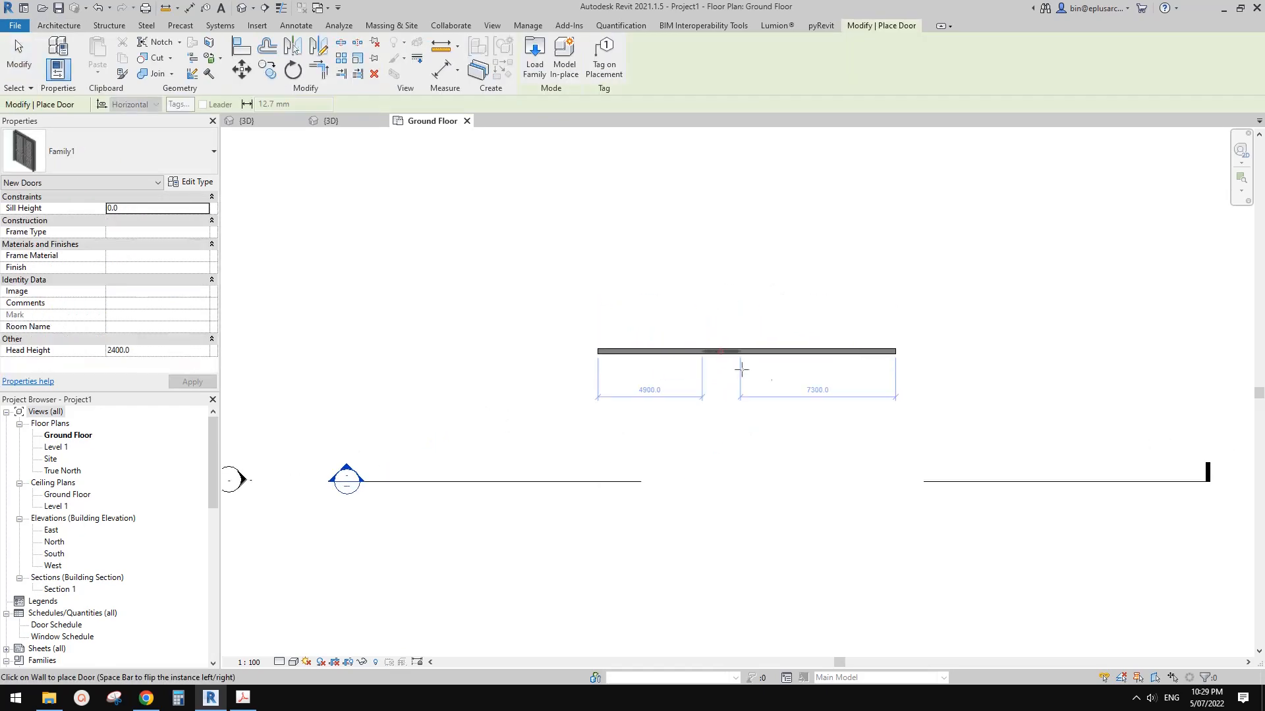
{"action": "key", "text": "Escape"}
{"action": "scroll", "coordinate": [732, 361], "scroll_direction": "up", "scroll_amount": 5}
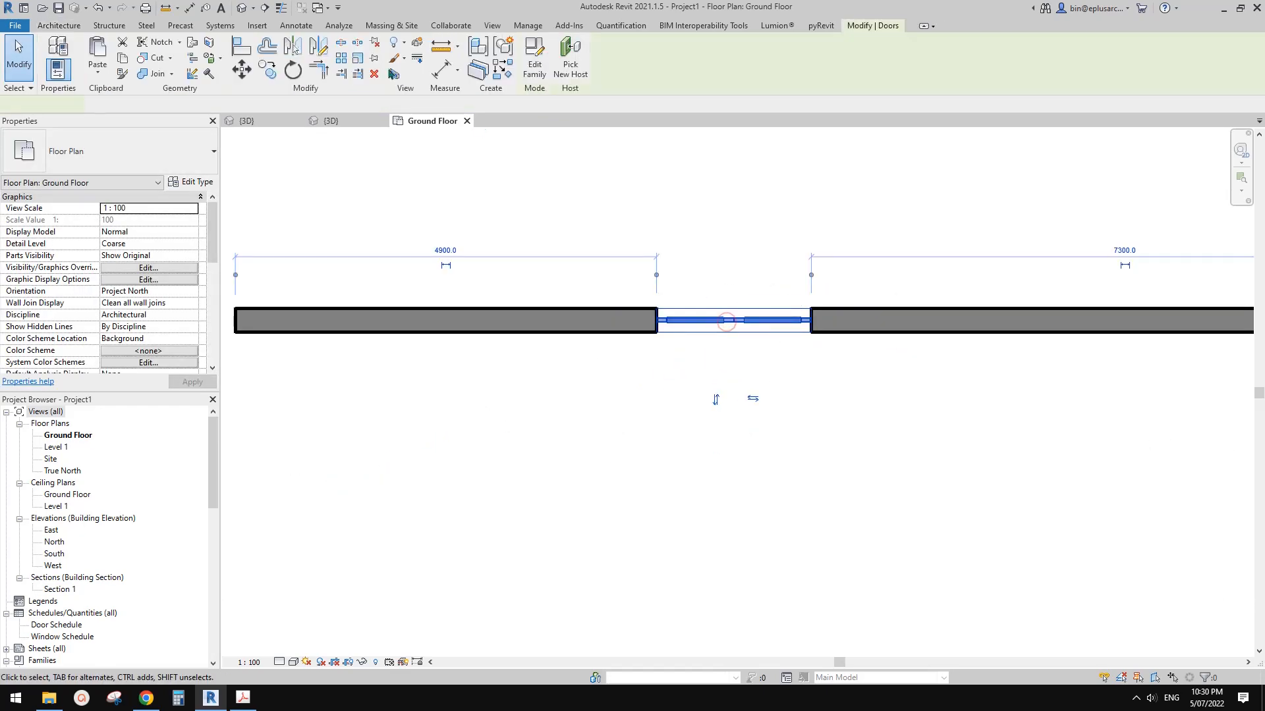
Step: Open the default 3D view of the project and review the type properties of the door placed in the wall
{"action": "key", "text": "Escape"}
{"action": "left_click", "coordinate": [241, 7]}
{"action": "middle_click_drag", "start_coordinate": [699, 325], "coordinate": [722, 393], "text": "shift"}
{"action": "scroll", "coordinate": [722, 392], "scroll_direction": "up", "scroll_amount": 6}
{"action": "left_click", "coordinate": [633, 386]}
{"action": "middle_click_drag", "start_coordinate": [633, 385], "coordinate": [708, 342], "text": "shift"}
{"action": "key", "text": "Escape"}
{"action": "left_click", "coordinate": [707, 342]}
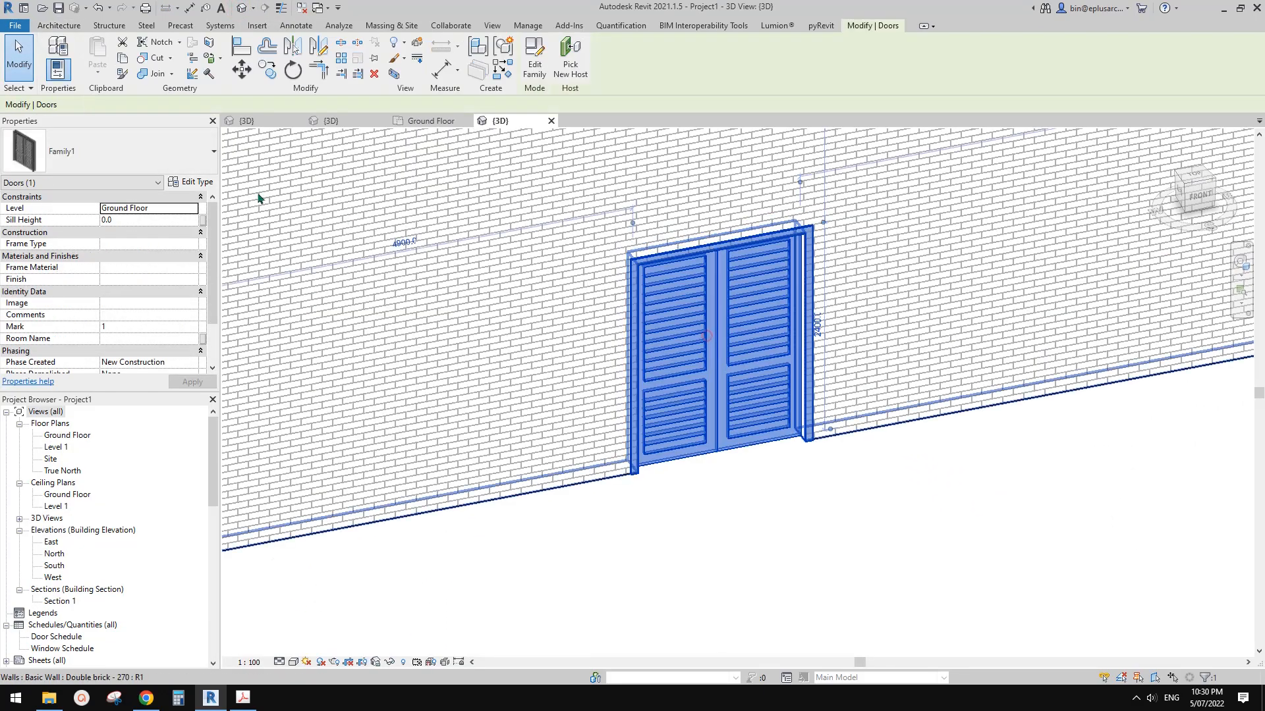
{"action": "left_click", "coordinate": [191, 182]}
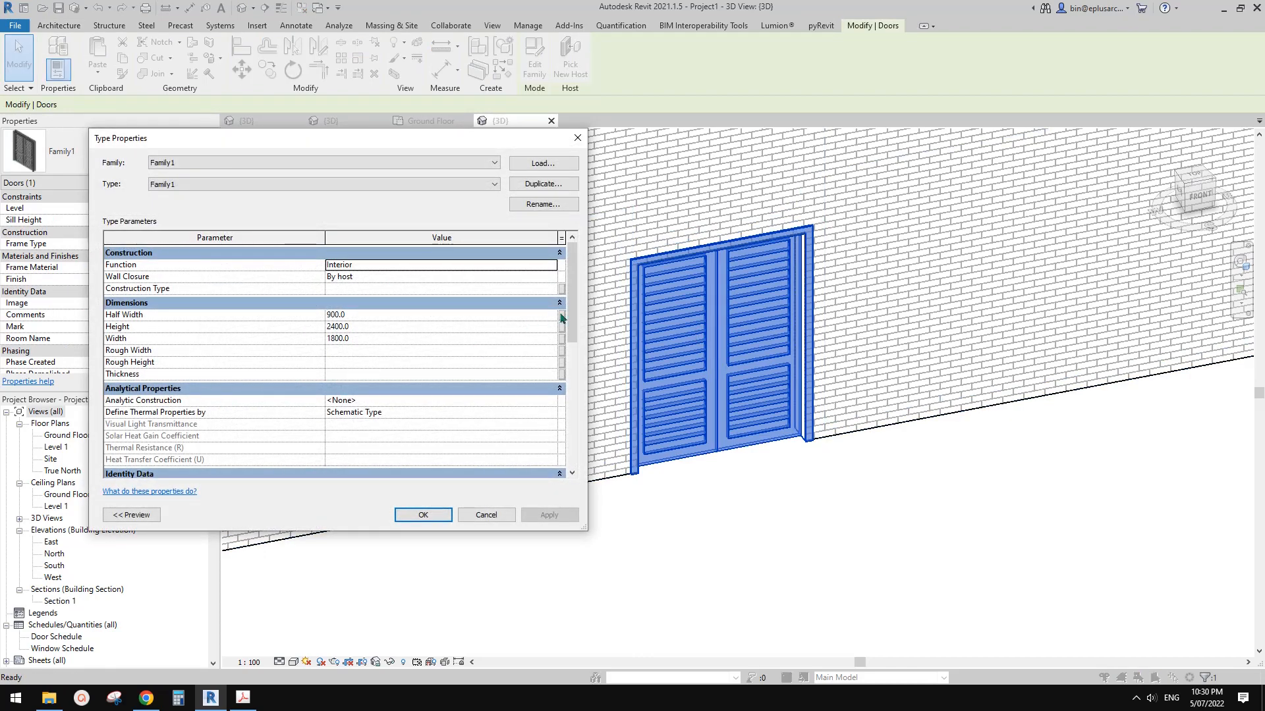
{"action": "scroll", "coordinate": [568, 297], "scroll_direction": "down", "scroll_amount": 5}
{"action": "scroll", "coordinate": [568, 296], "scroll_direction": "up", "scroll_amount": 4}
{"action": "left_click", "coordinate": [577, 137]}
Step: Return to the Family1 door family and check the type properties of one nested louver panel
{"action": "double_click", "coordinate": [718, 343]}
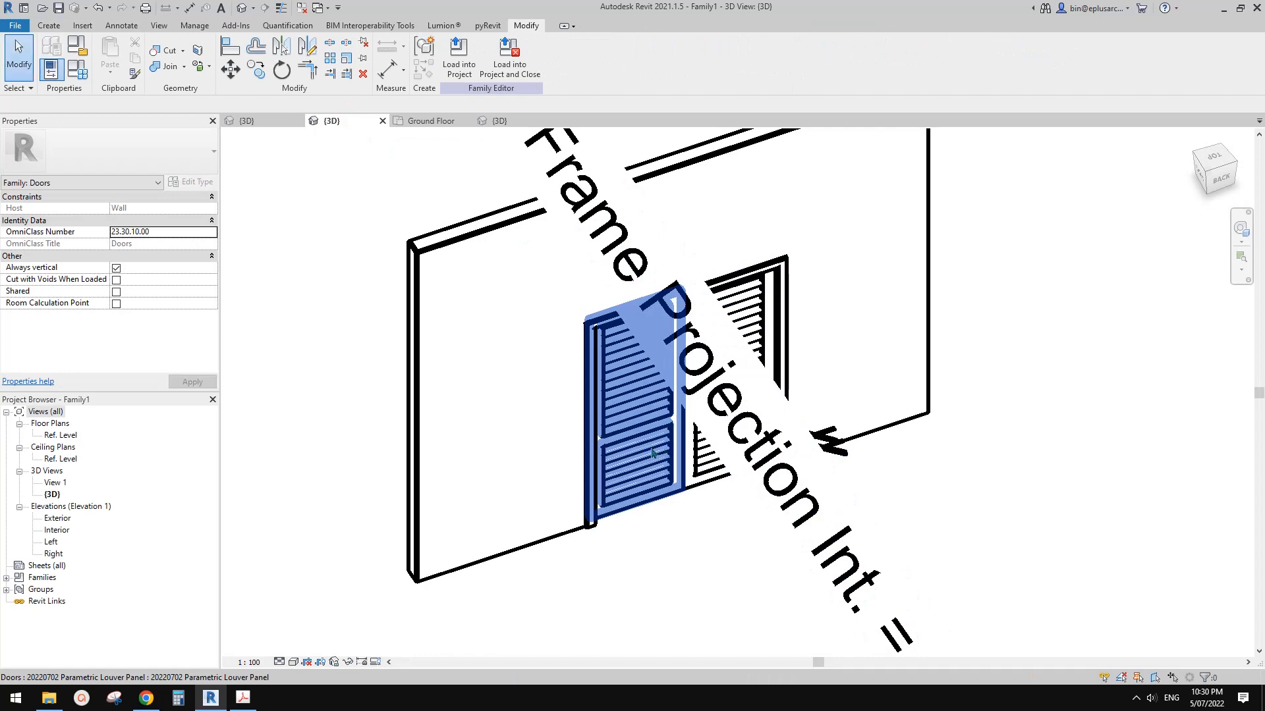
{"action": "left_click", "coordinate": [670, 421]}
{"action": "left_click", "coordinate": [195, 182]}
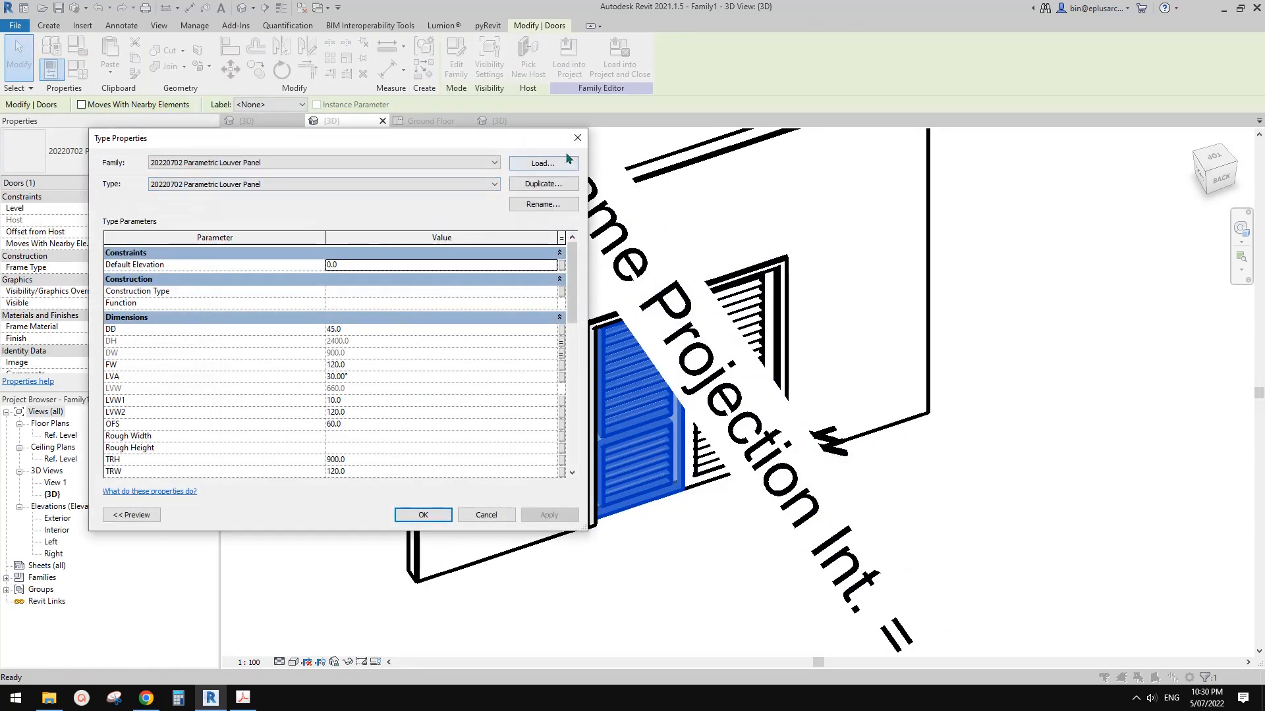
{"action": "left_click", "coordinate": [577, 138]}
Step: Associate the DD type parameter of both nested louver panels with the Thickness family parameter
{"action": "middle_click_drag", "start_coordinate": [578, 357], "coordinate": [808, 314]}
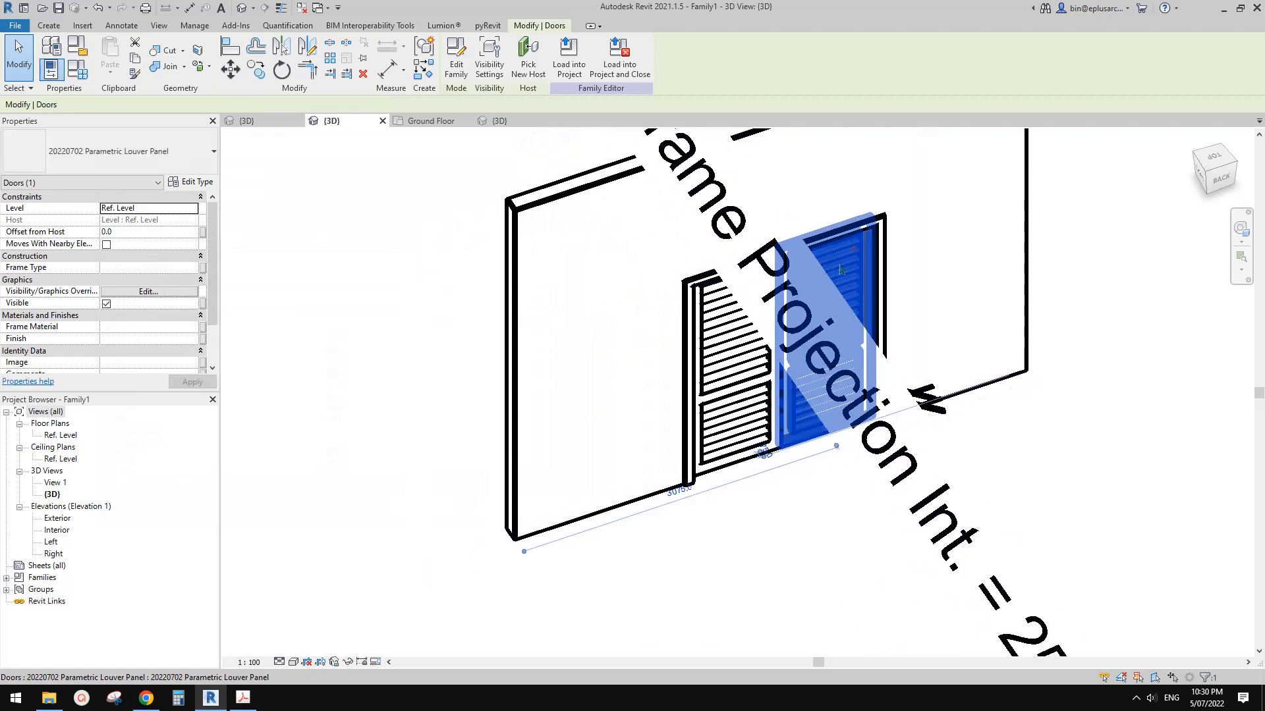
{"action": "left_click", "coordinate": [726, 342], "text": "ctrl"}
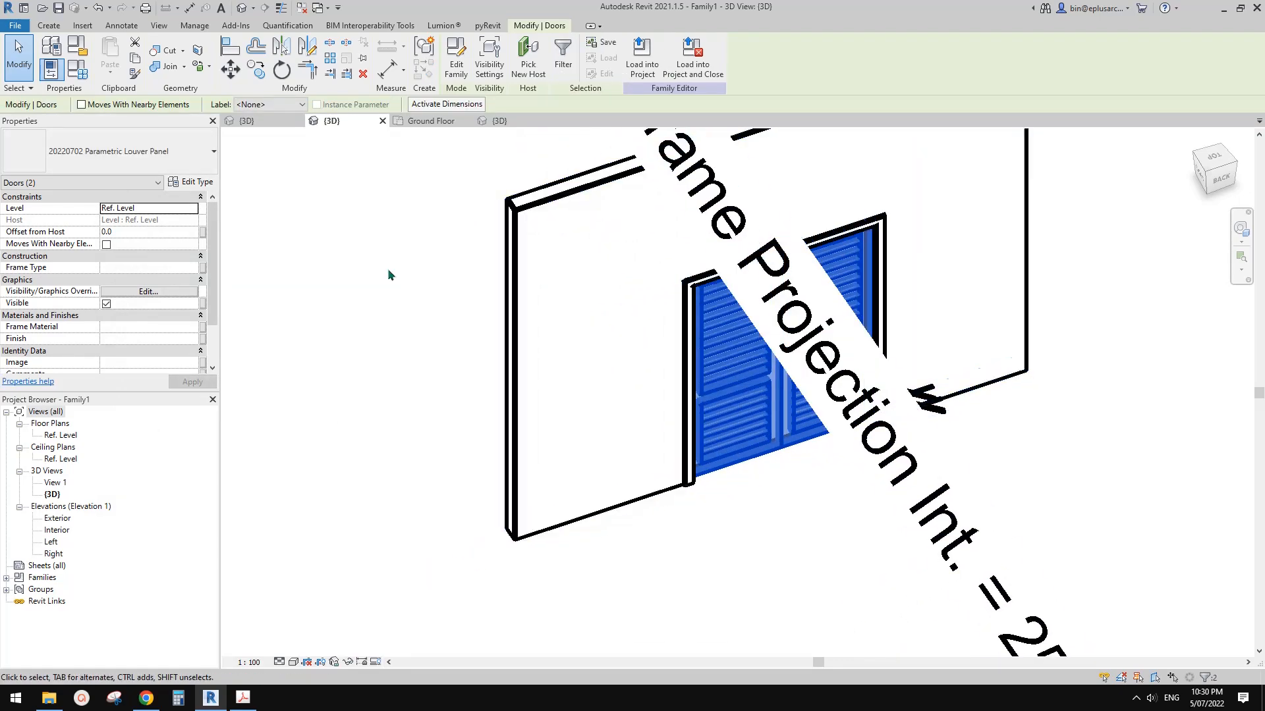
{"action": "left_click", "coordinate": [189, 185]}
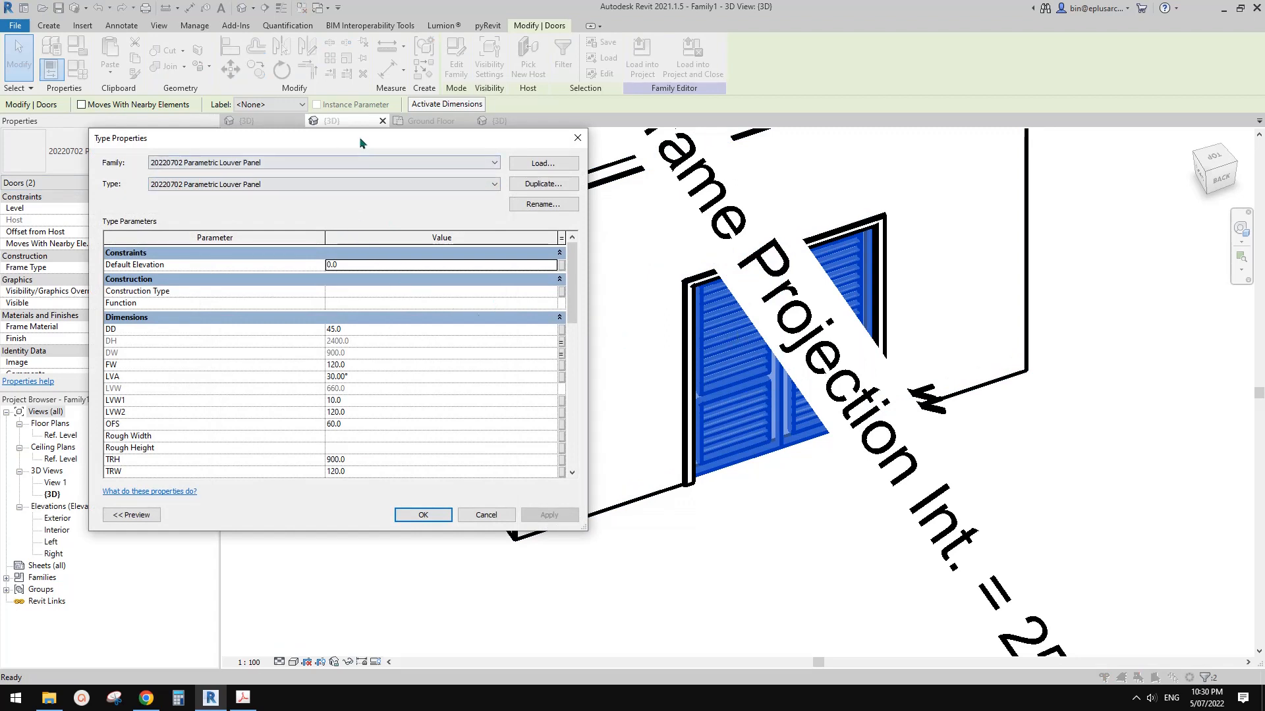
{"action": "left_click_drag", "start_coordinate": [361, 143], "coordinate": [342, 113]}
{"action": "scroll", "coordinate": [378, 277], "scroll_direction": "down", "scroll_amount": 1}
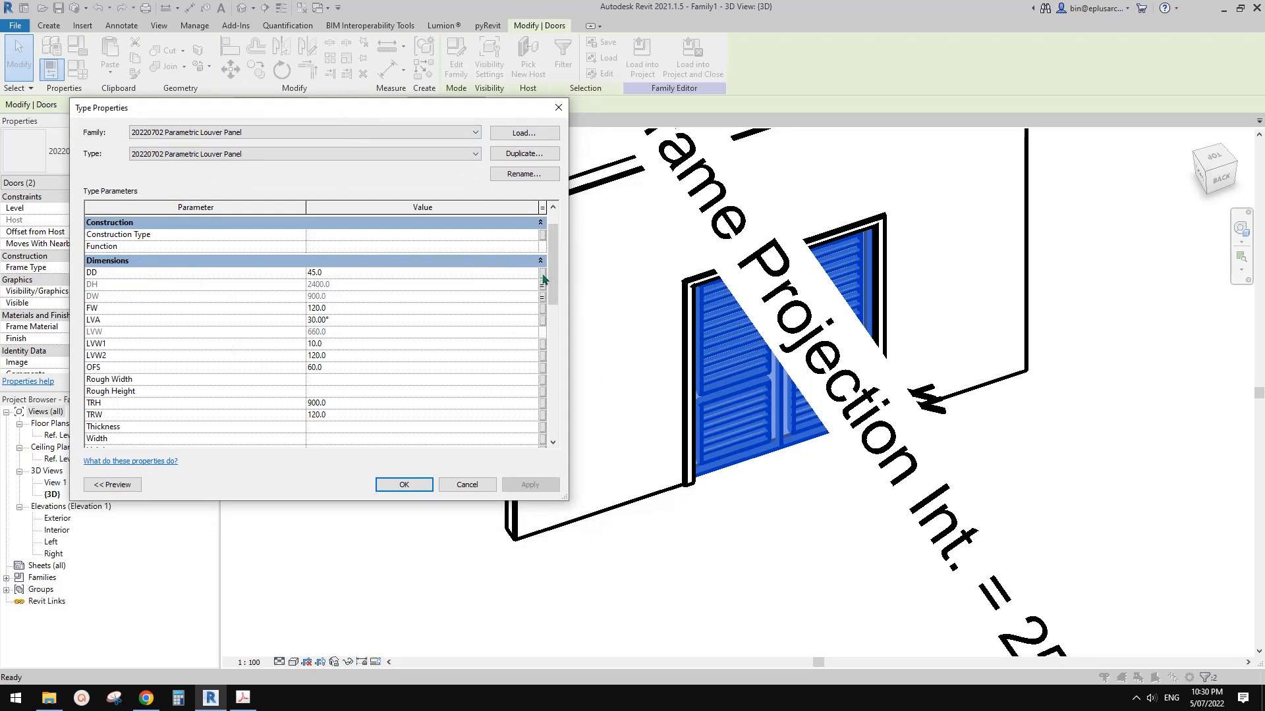
{"action": "left_click_drag", "start_coordinate": [454, 115], "coordinate": [460, 135]}
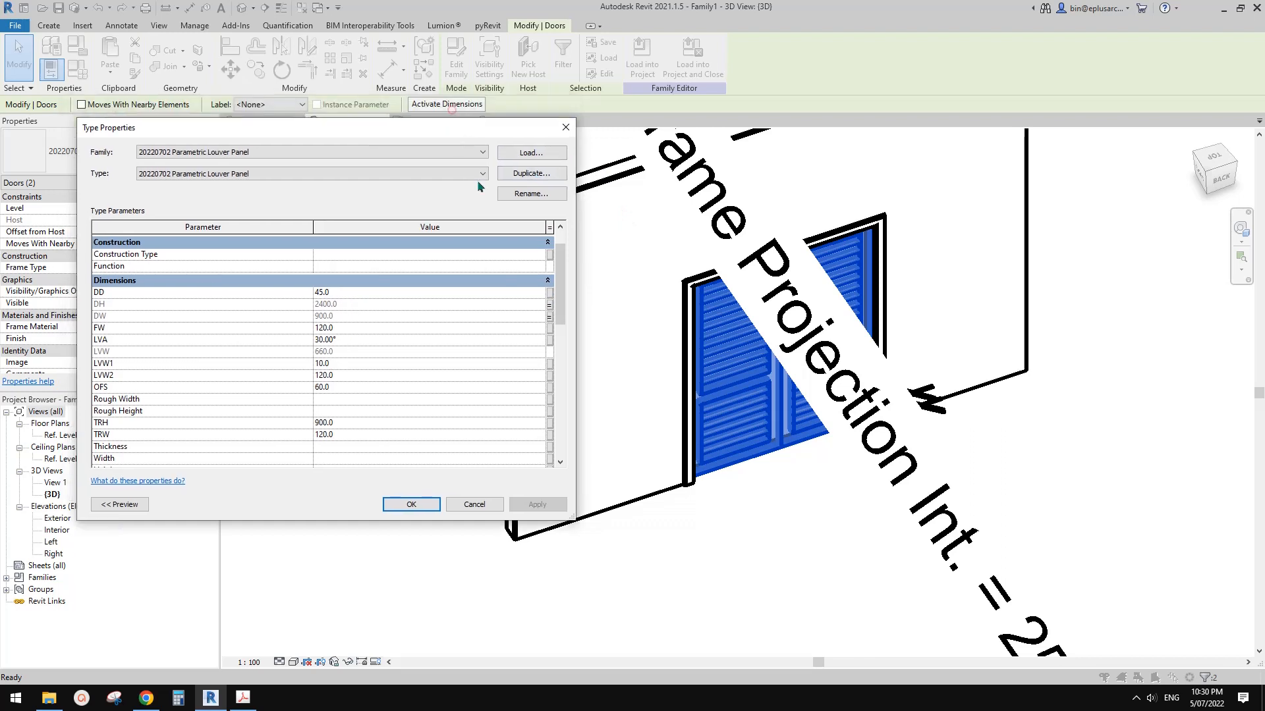
{"action": "left_click", "coordinate": [549, 292]}
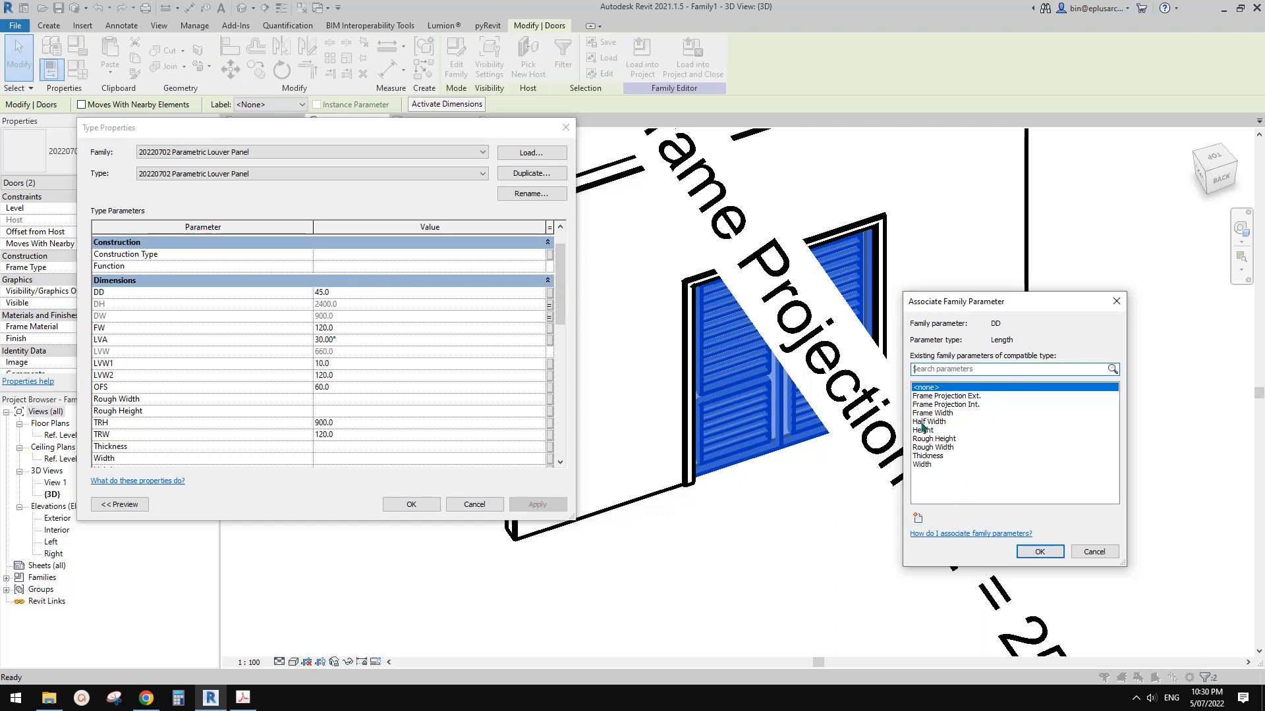
{"action": "left_click", "coordinate": [931, 457]}
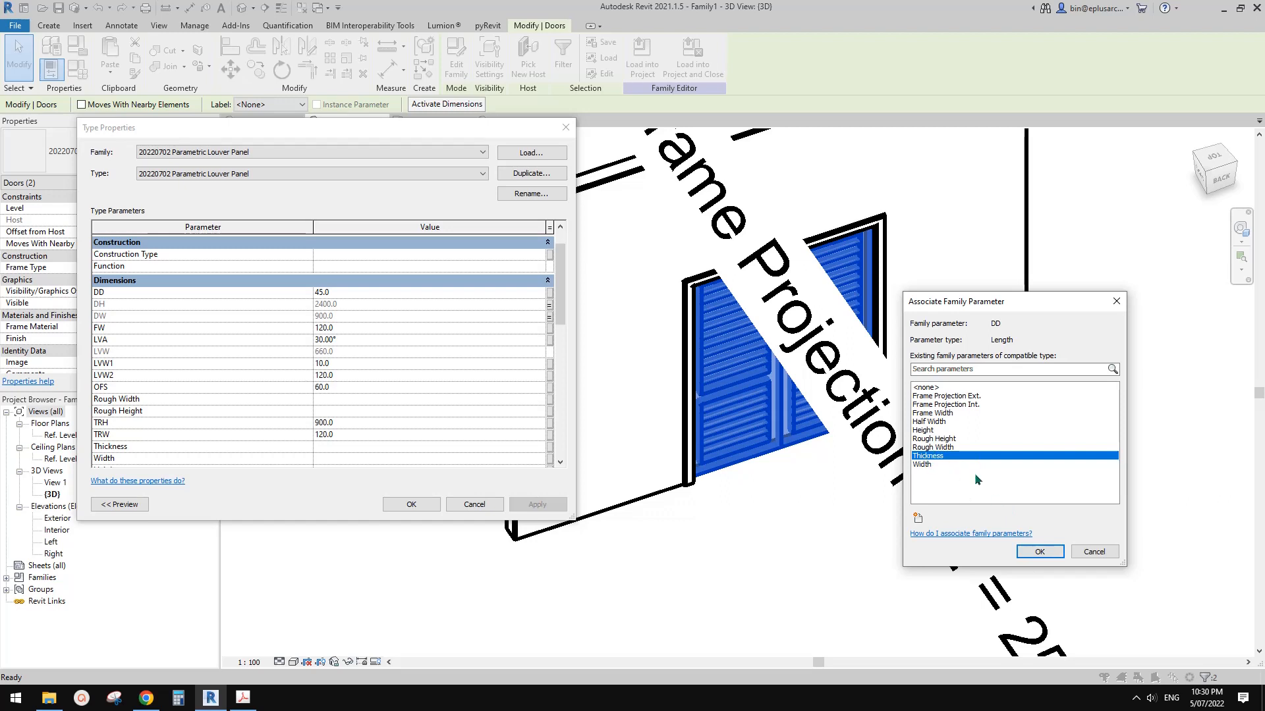
{"action": "left_click", "coordinate": [1039, 552]}
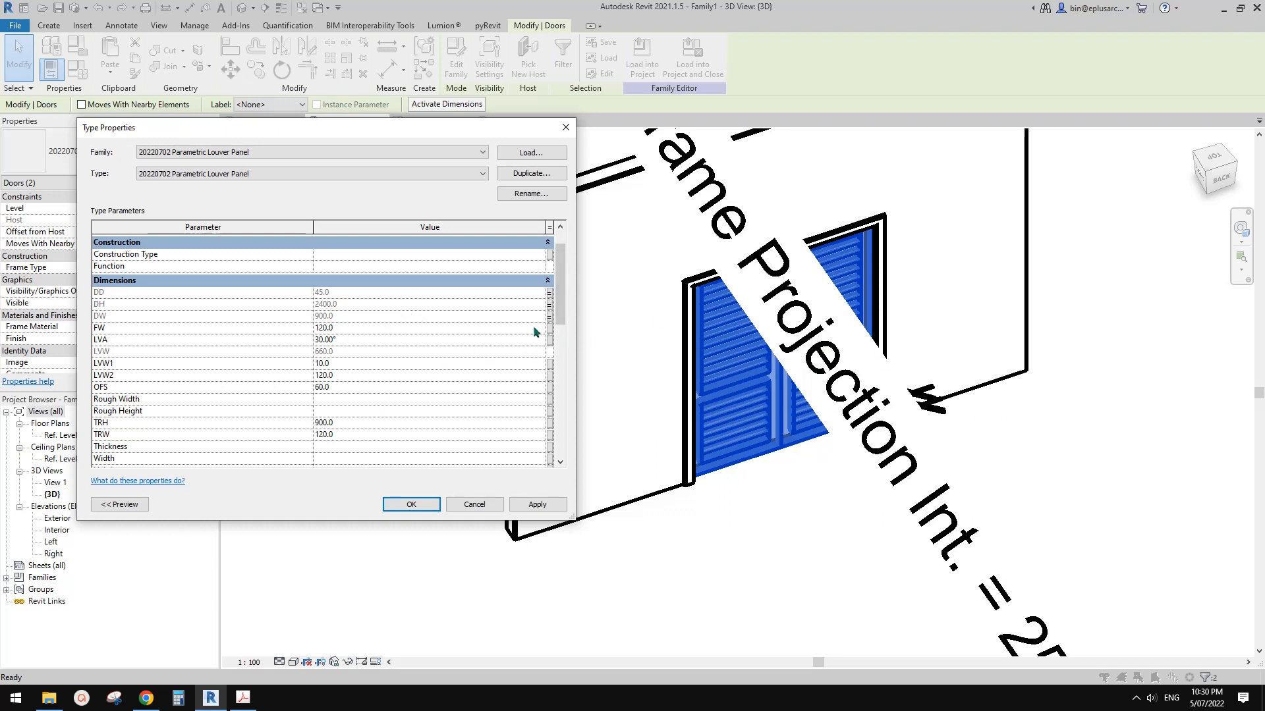
Step: Associate both panels' LVA parameter with a new instance family parameter named Louver Angle, grouped under Dimensions, and accept the type properties
{"action": "left_click", "coordinate": [550, 341]}
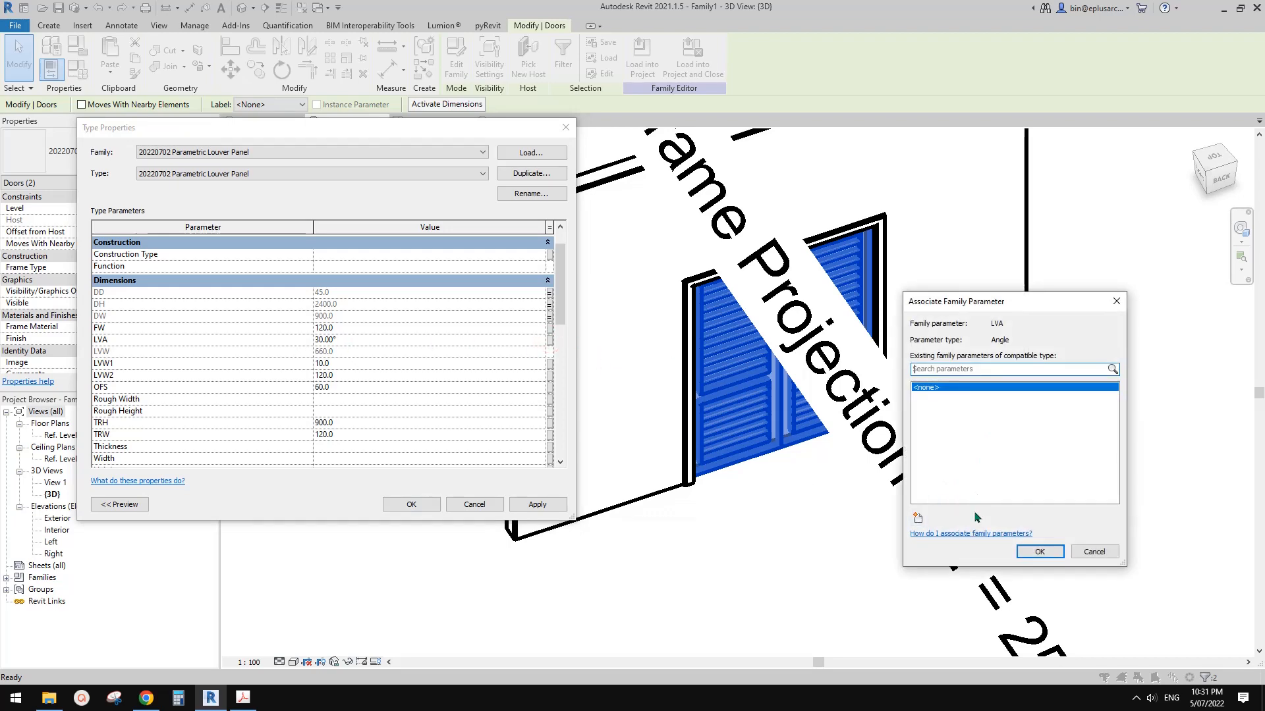
{"action": "left_click", "coordinate": [917, 518]}
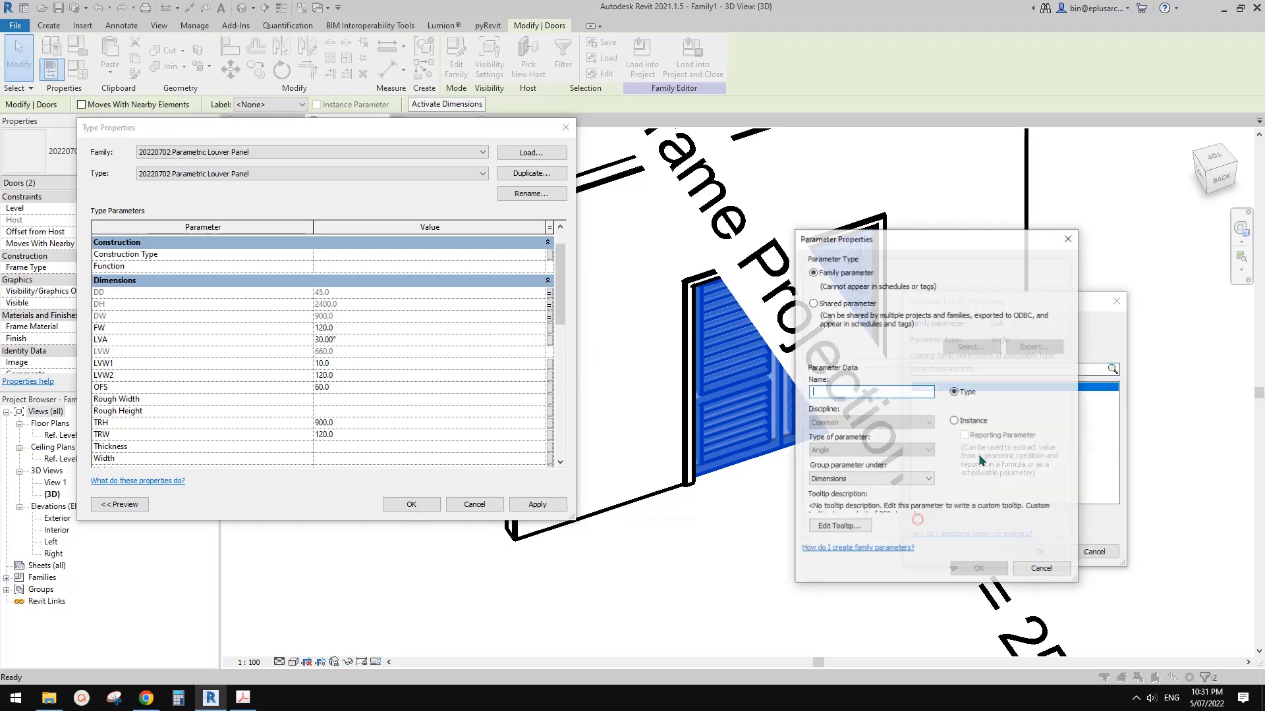
{"action": "type", "text": "A"}
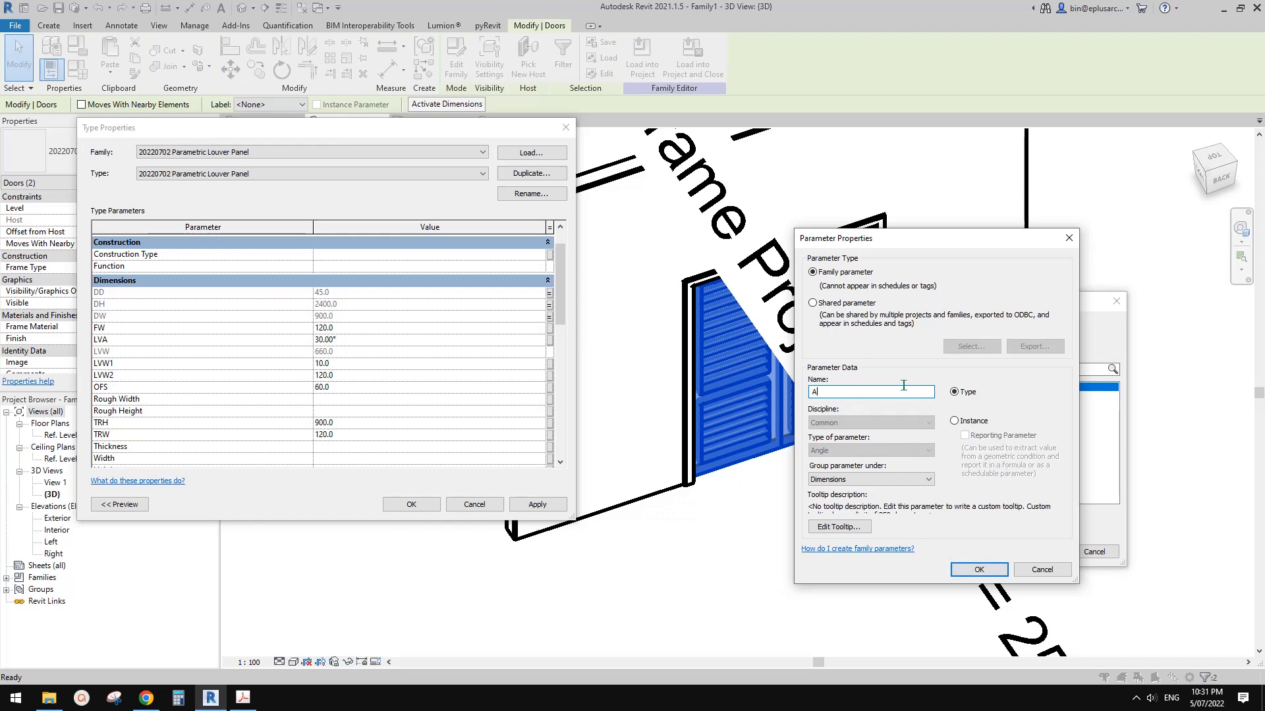
{"action": "type", "text": "ng"}
{"action": "key", "text": "BackSpace"}
{"action": "key", "text": "BackSpace"}
{"action": "key", "text": "BackSpace"}
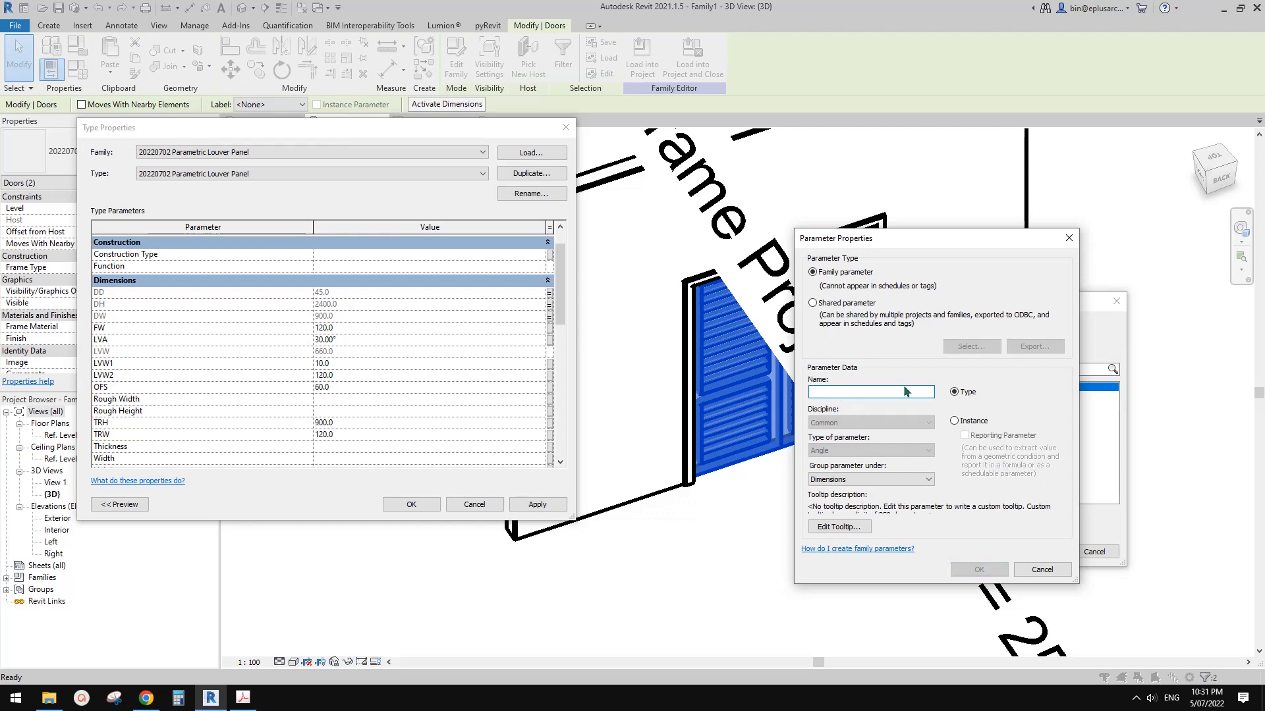
{"action": "type", "text": "Louver Angle"}
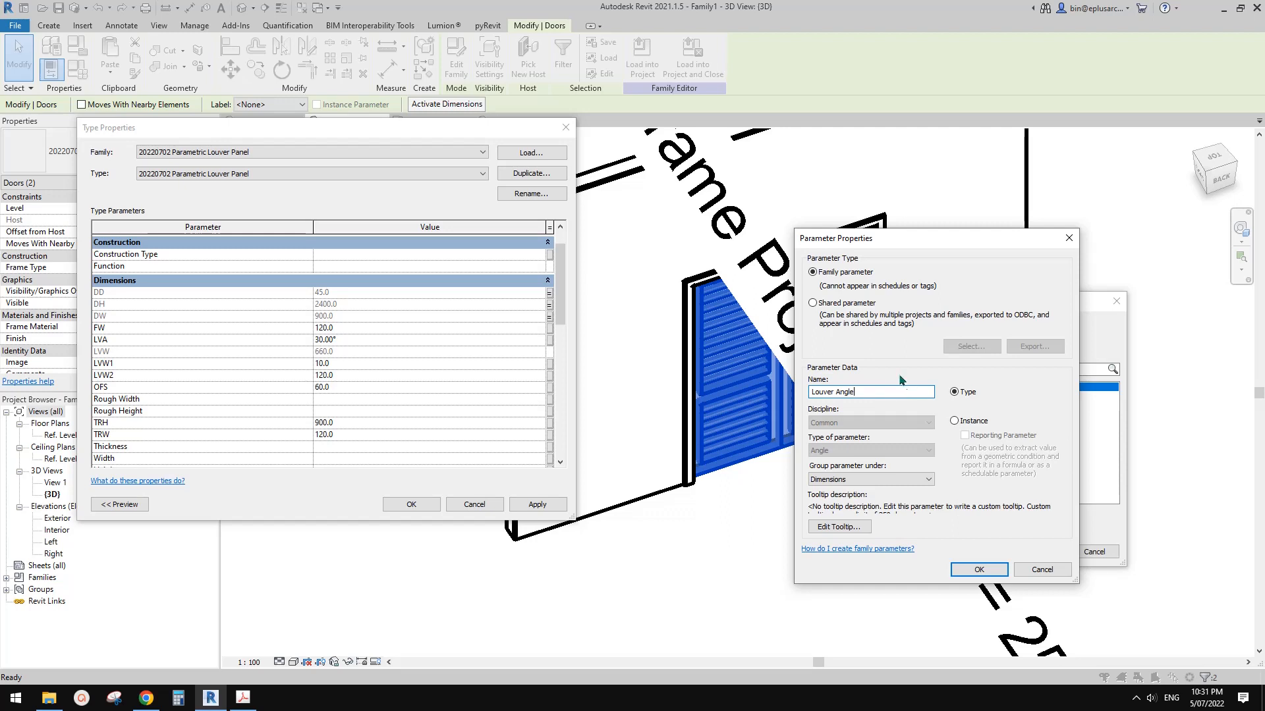
{"action": "left_click", "coordinate": [955, 421]}
{"action": "left_click", "coordinate": [979, 569]}
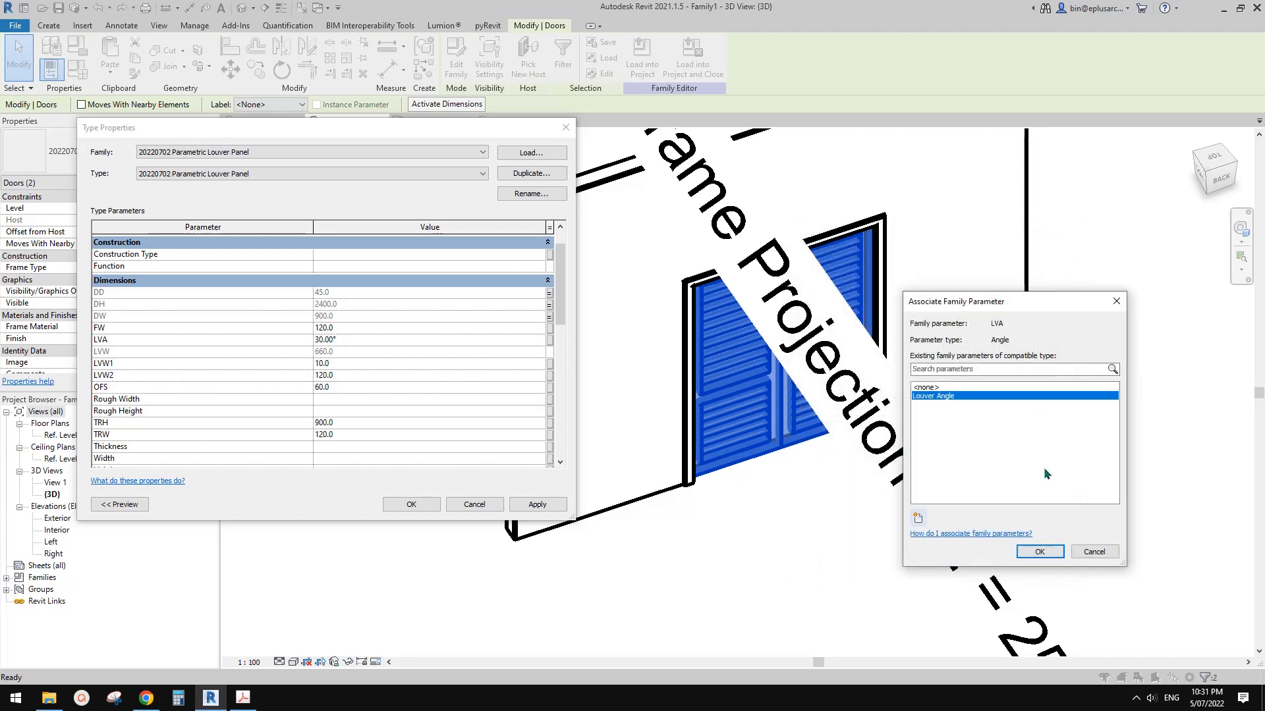
{"action": "left_click", "coordinate": [1041, 552]}
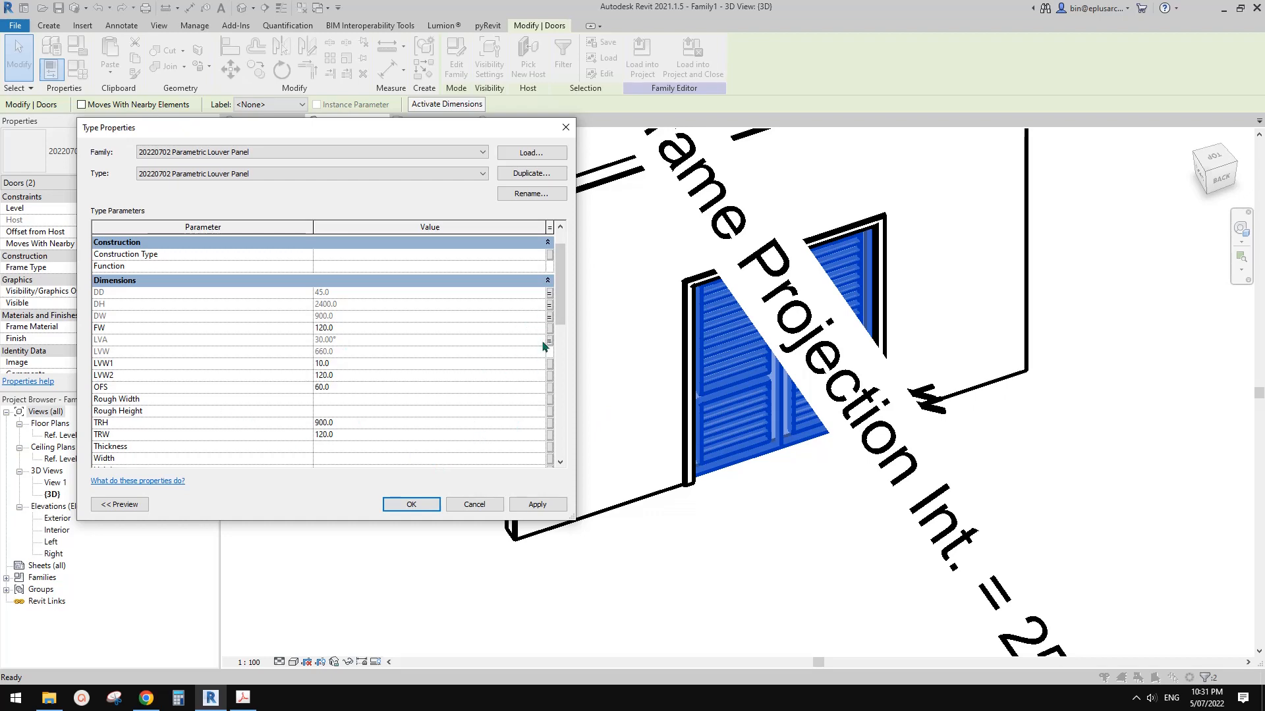
{"action": "left_click", "coordinate": [411, 504]}
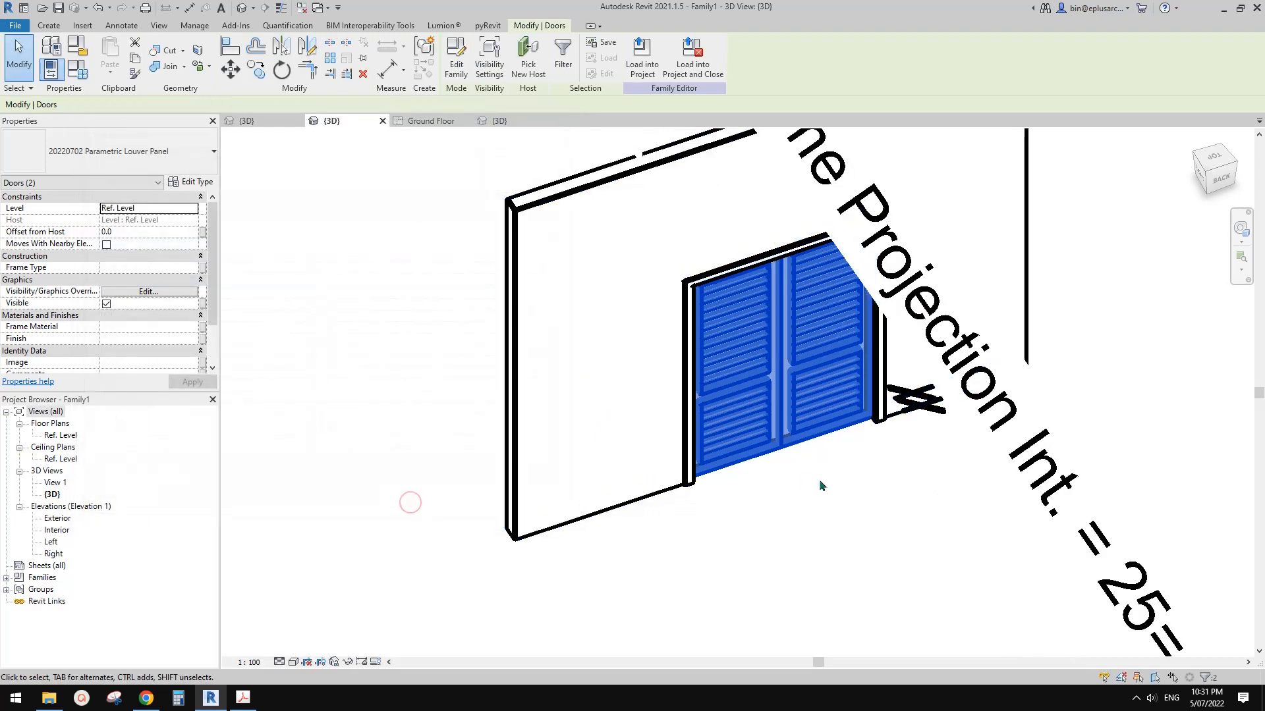
Step: Recheck the type properties of both nested louver panels for the parameter associations
{"action": "middle_click_drag", "start_coordinate": [820, 486], "coordinate": [761, 474], "text": "shift"}
{"action": "key", "text": "Escape"}
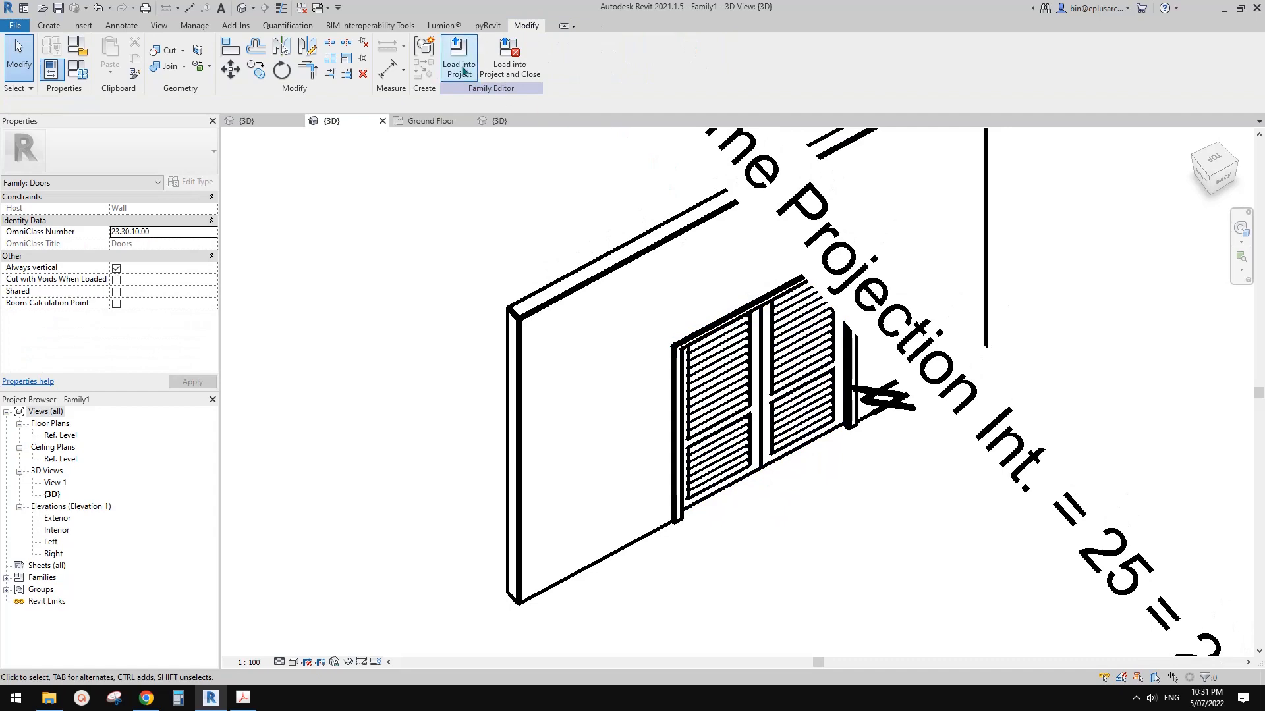
{"action": "left_click", "coordinate": [730, 389]}
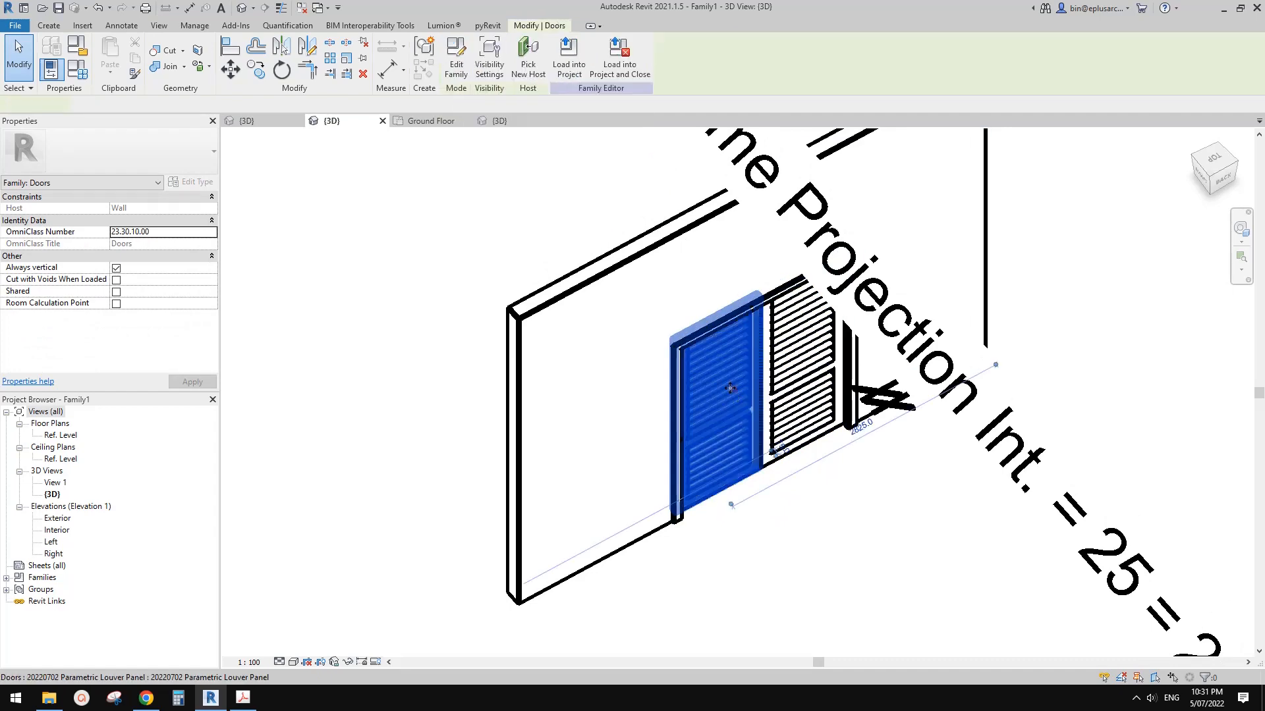
{"action": "left_click", "coordinate": [800, 368], "text": "ctrl"}
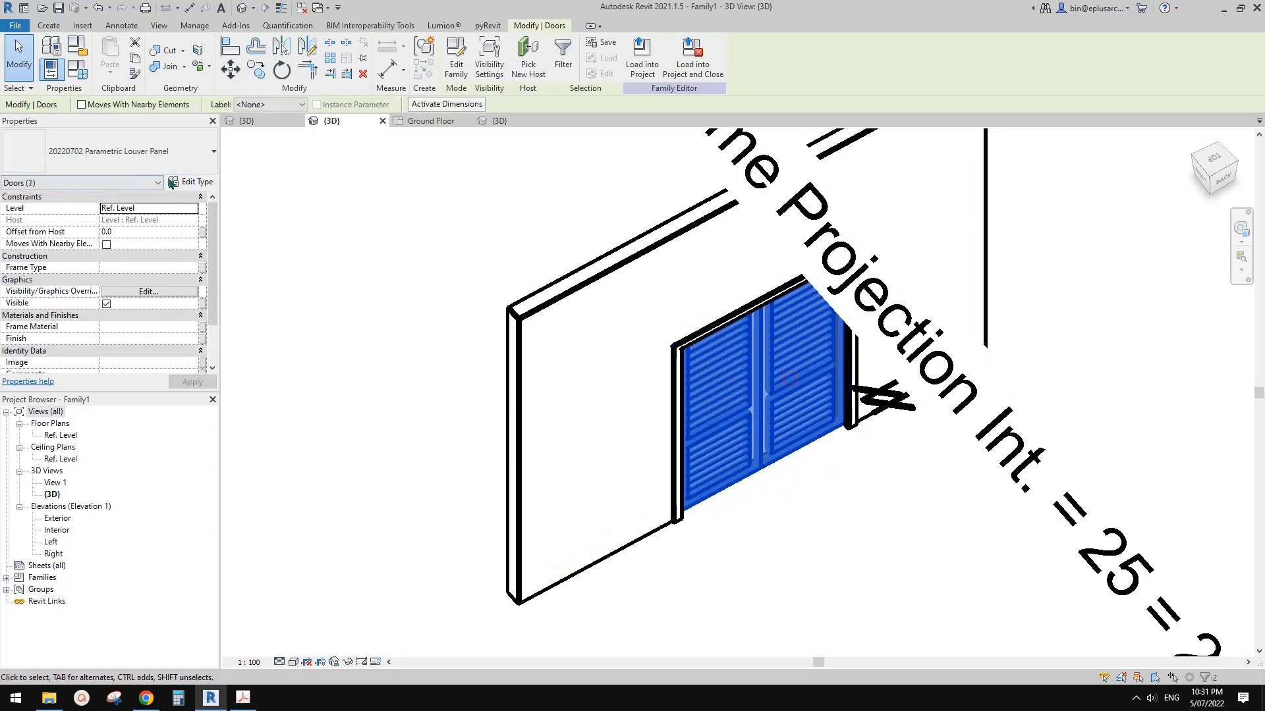
{"action": "left_click", "coordinate": [191, 181]}
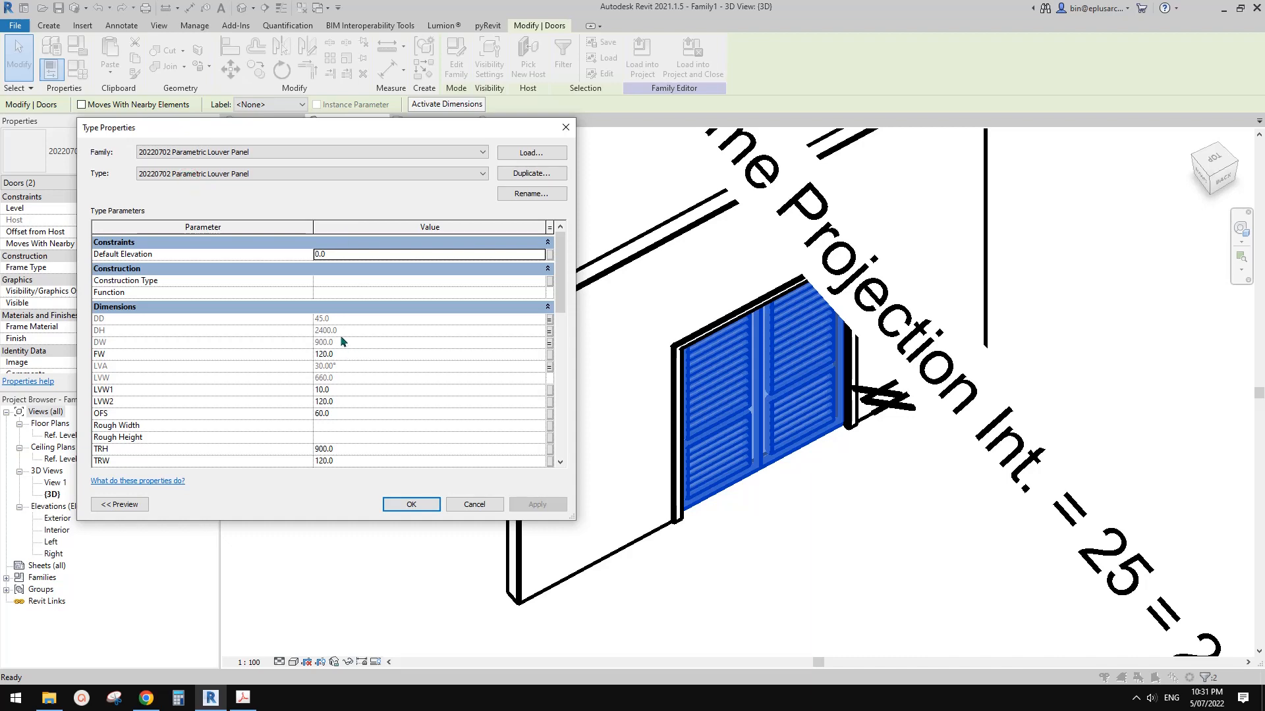
{"action": "left_click", "coordinate": [409, 503]}
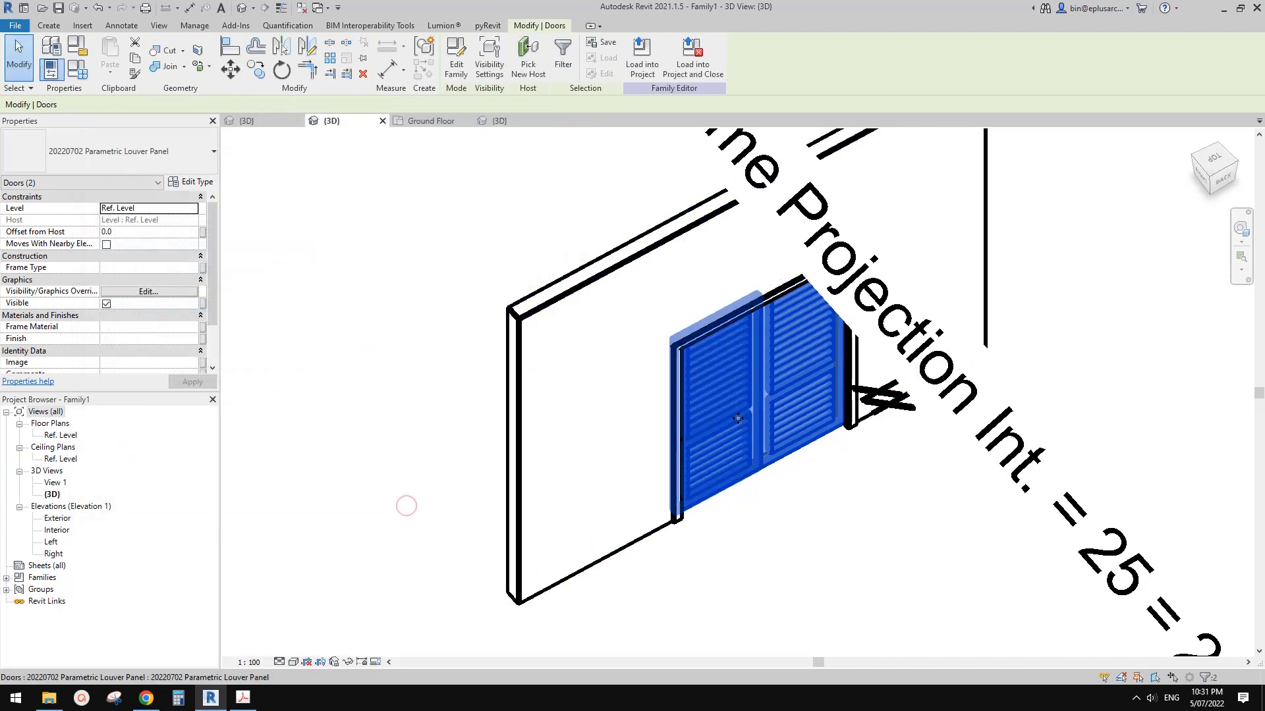
Step: Reload the door family into Project1 only, overwriting the existing version without its parameter values
{"action": "middle_click_drag", "start_coordinate": [766, 424], "coordinate": [718, 395], "text": "shift"}
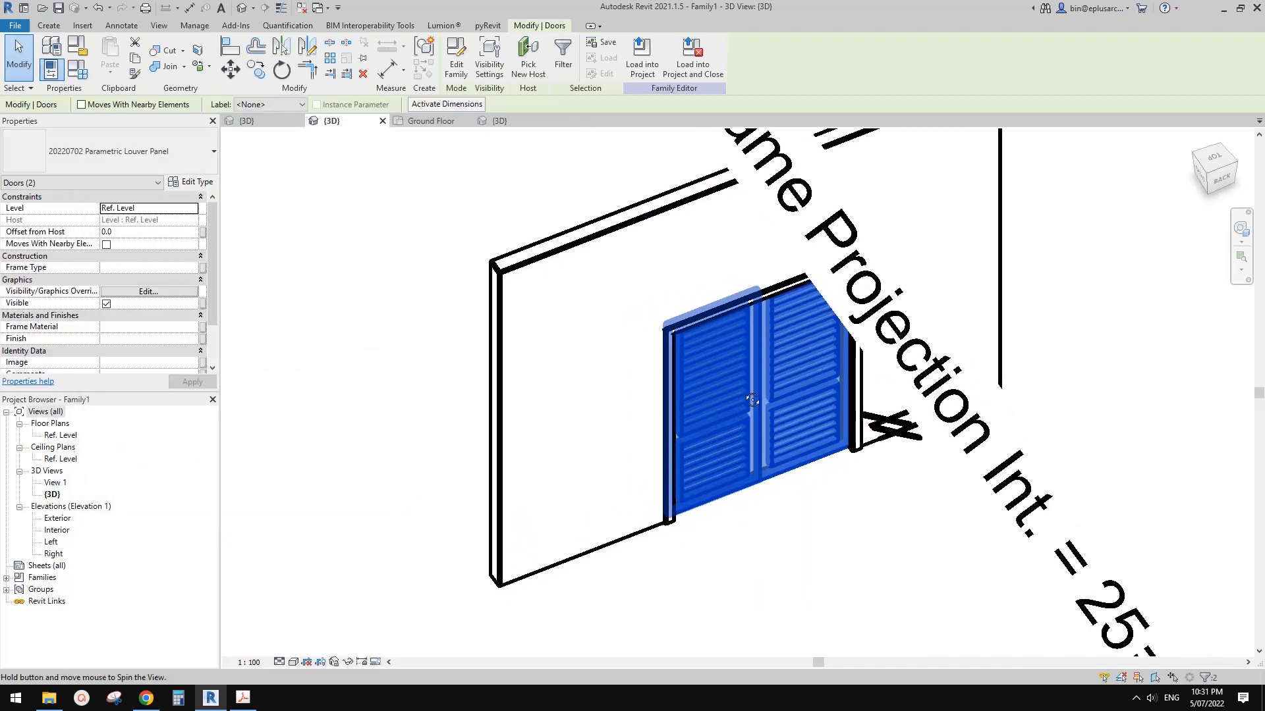
{"action": "left_click", "coordinate": [637, 64]}
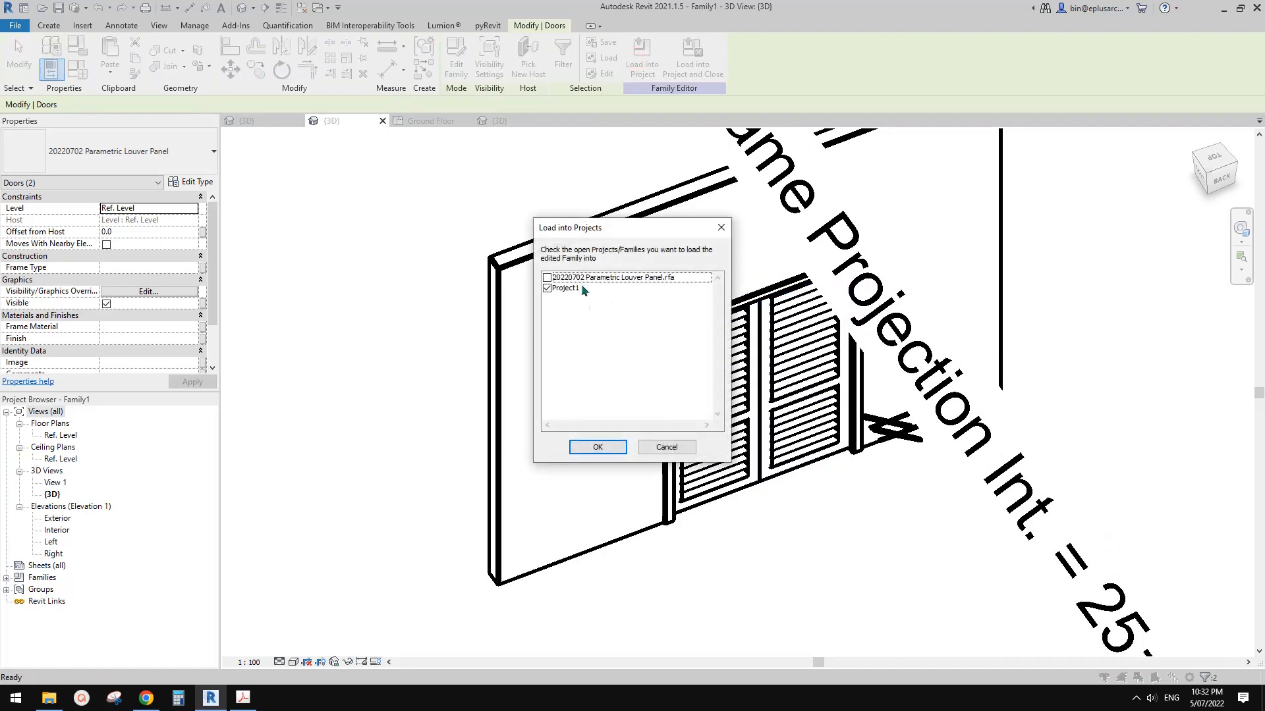
{"action": "left_click", "coordinate": [599, 444]}
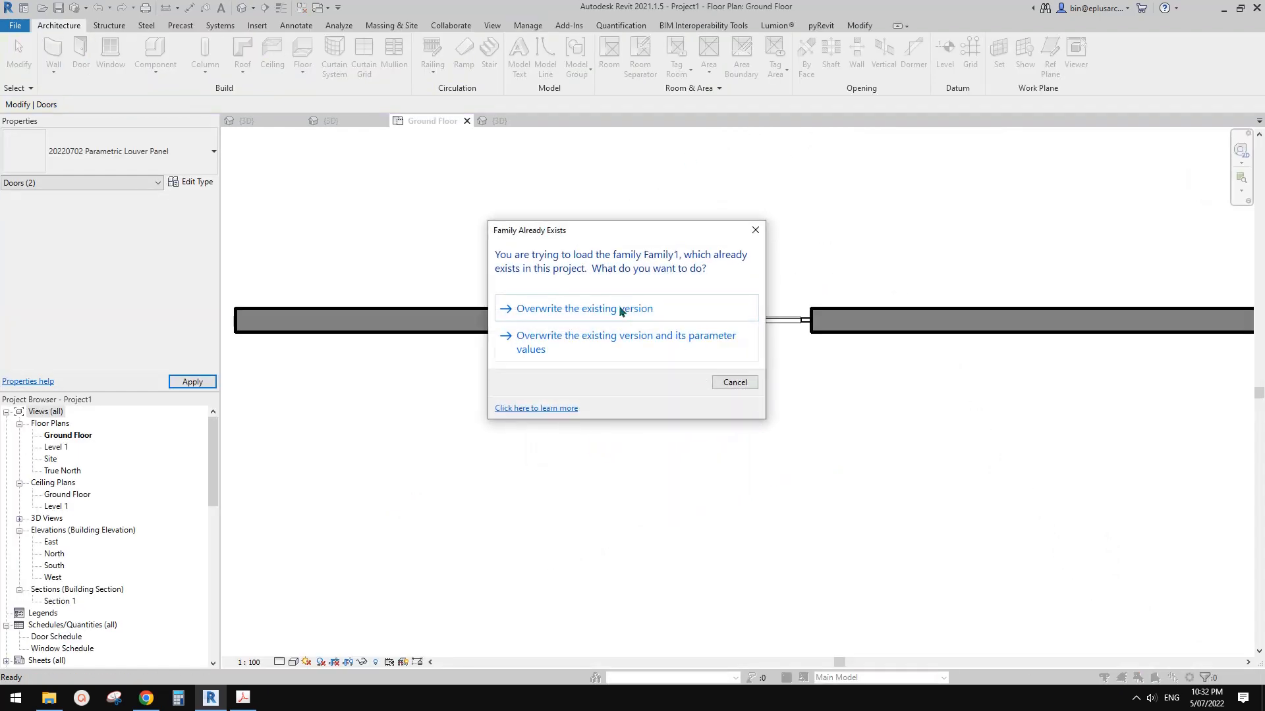
{"action": "left_click", "coordinate": [619, 308]}
{"action": "left_click", "coordinate": [796, 296]}
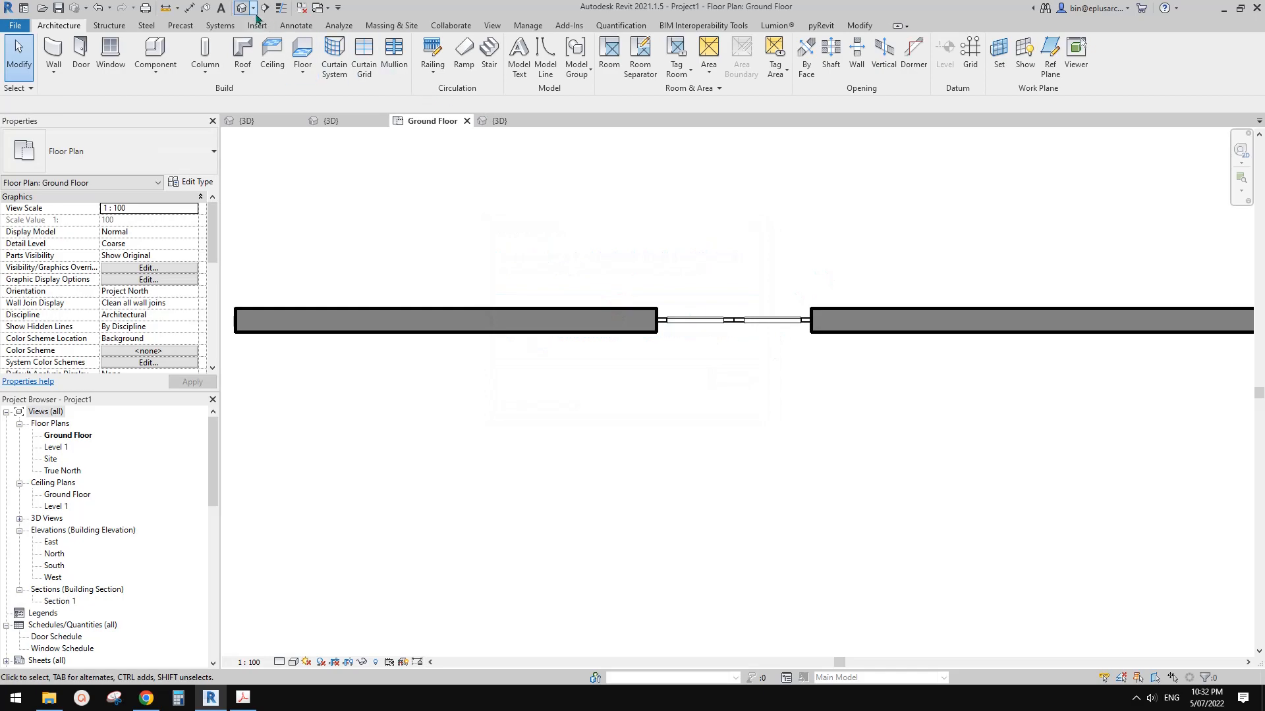
Step: Open the default 3D view and select the double louver door in the brick wall
{"action": "left_click", "coordinate": [241, 7]}
{"action": "scroll", "coordinate": [718, 329], "scroll_direction": "up", "scroll_amount": 2}
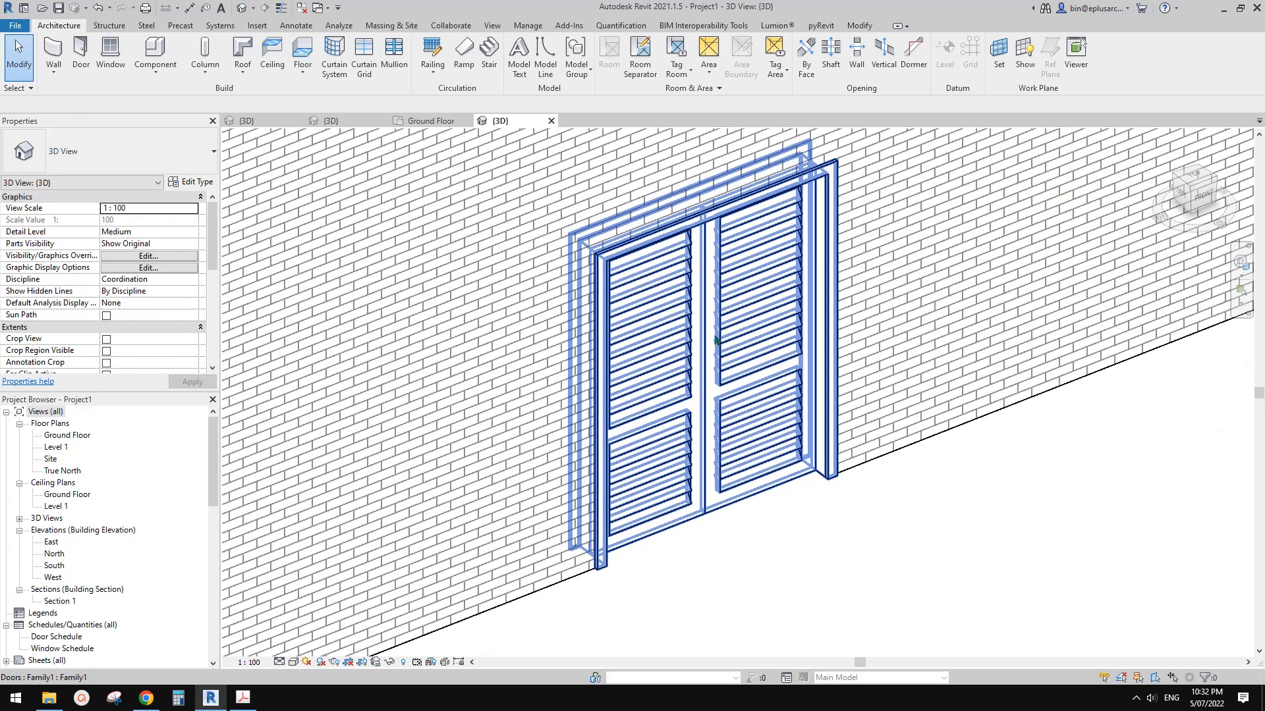
{"action": "left_click", "coordinate": [714, 334]}
{"action": "middle_click_drag", "start_coordinate": [740, 400], "coordinate": [817, 393]}
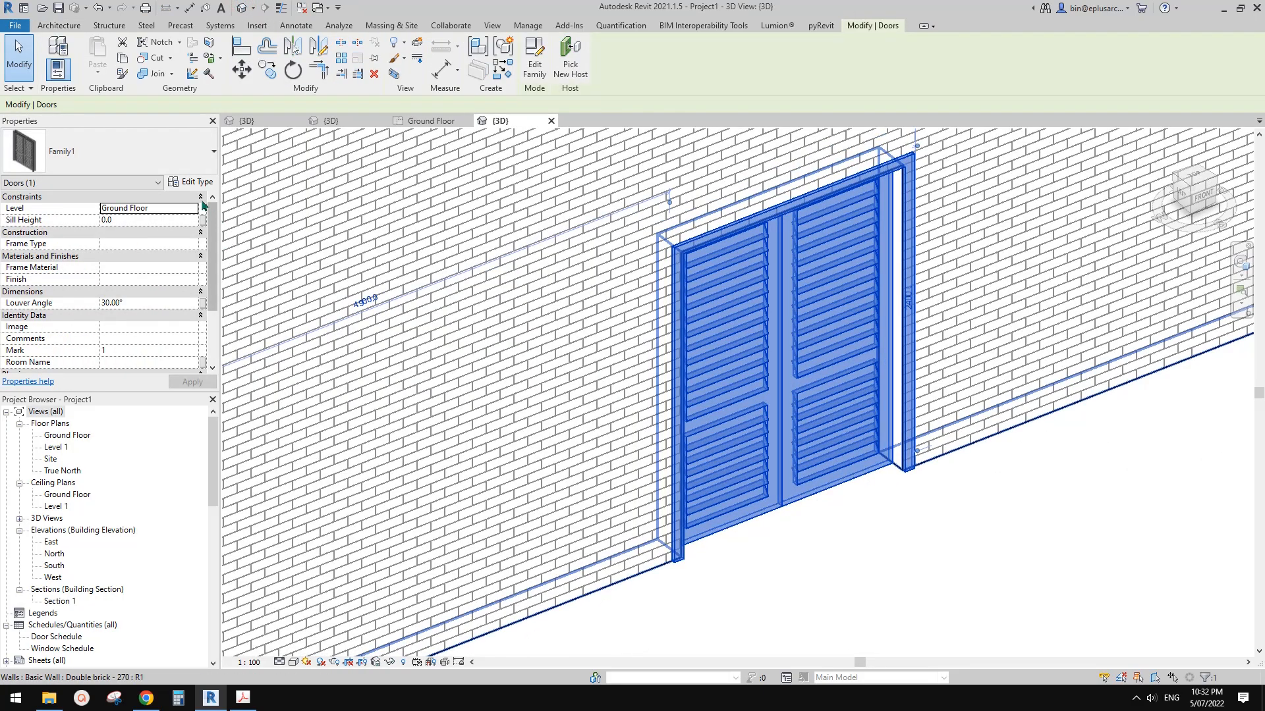
{"action": "scroll", "coordinate": [218, 218], "scroll_direction": "down", "scroll_amount": 1}
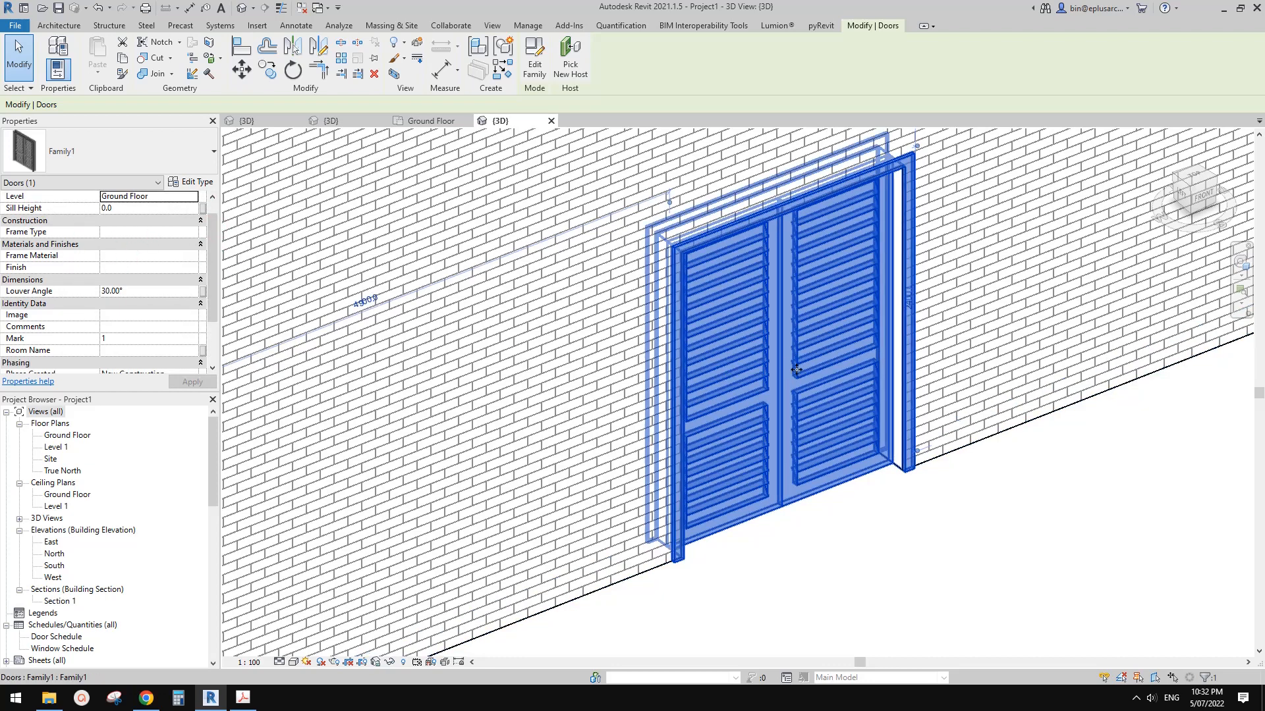
{"action": "scroll", "coordinate": [178, 267], "scroll_direction": "down", "scroll_amount": 1}
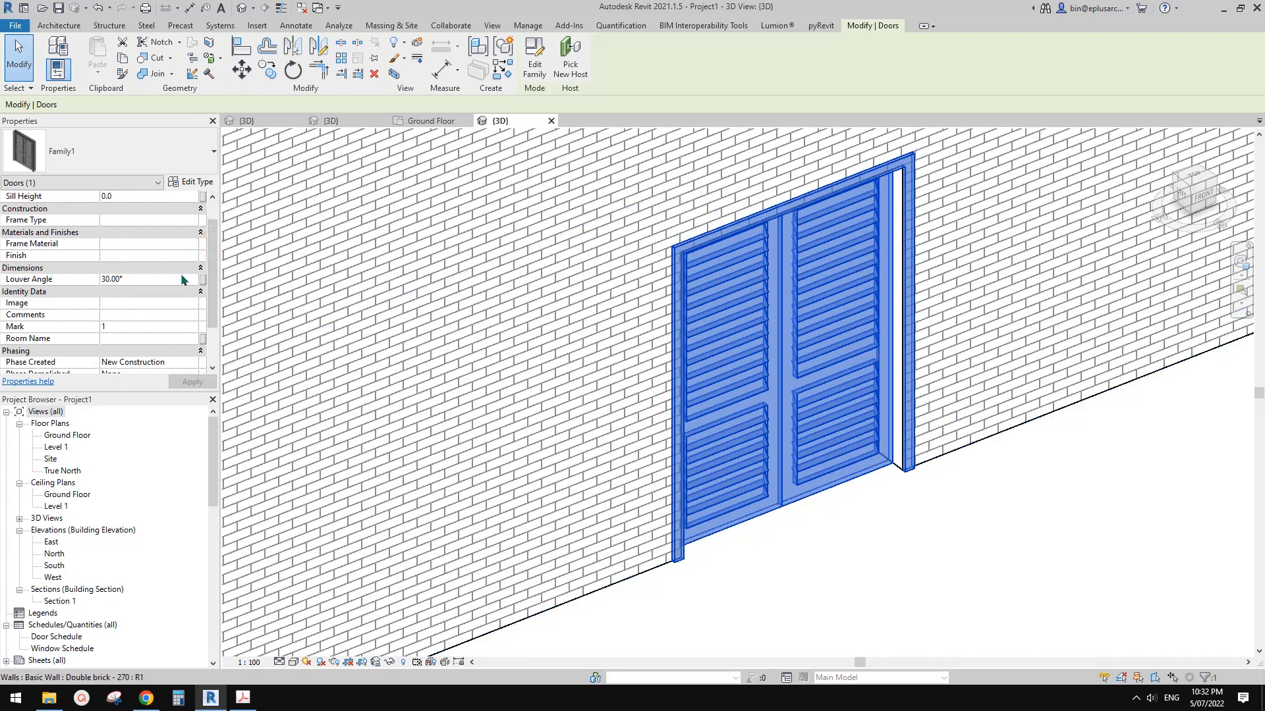
{"action": "scroll", "coordinate": [210, 266], "scroll_direction": "down", "scroll_amount": 1}
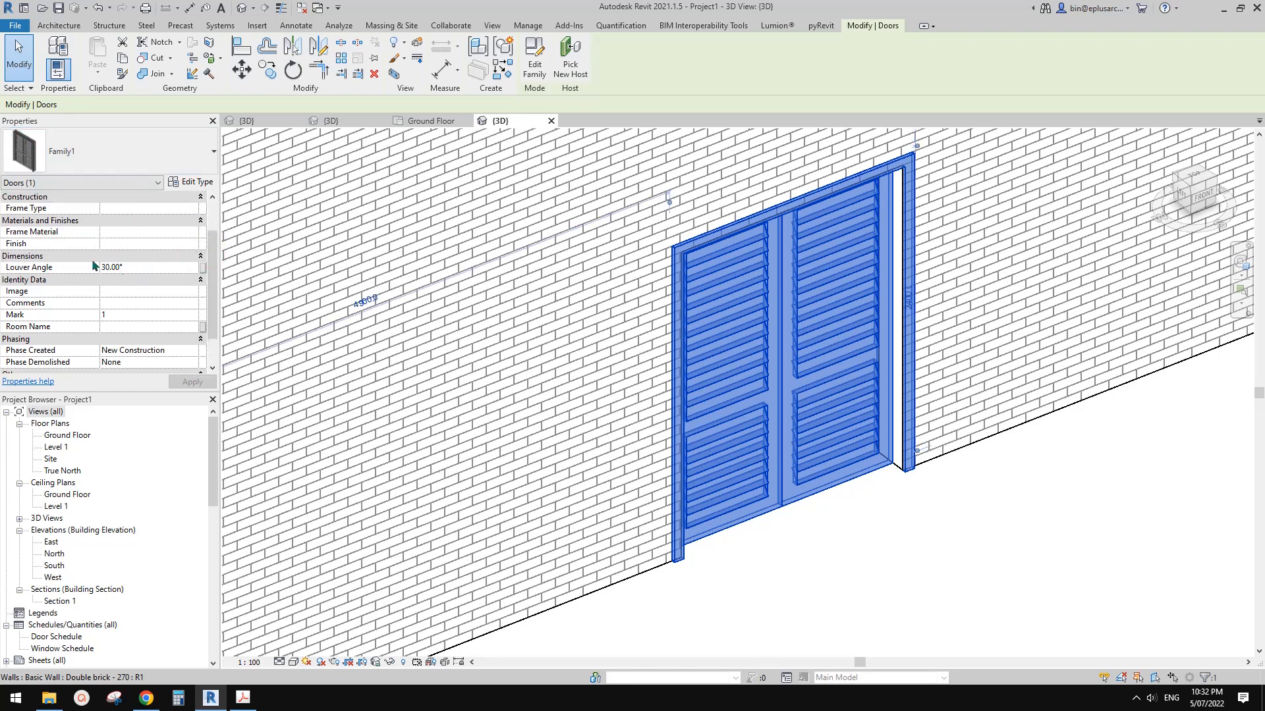
Step: Try Louver Angle values of 20° and 90° on the selected door and inspect the blades
{"action": "left_click", "coordinate": [143, 269]}
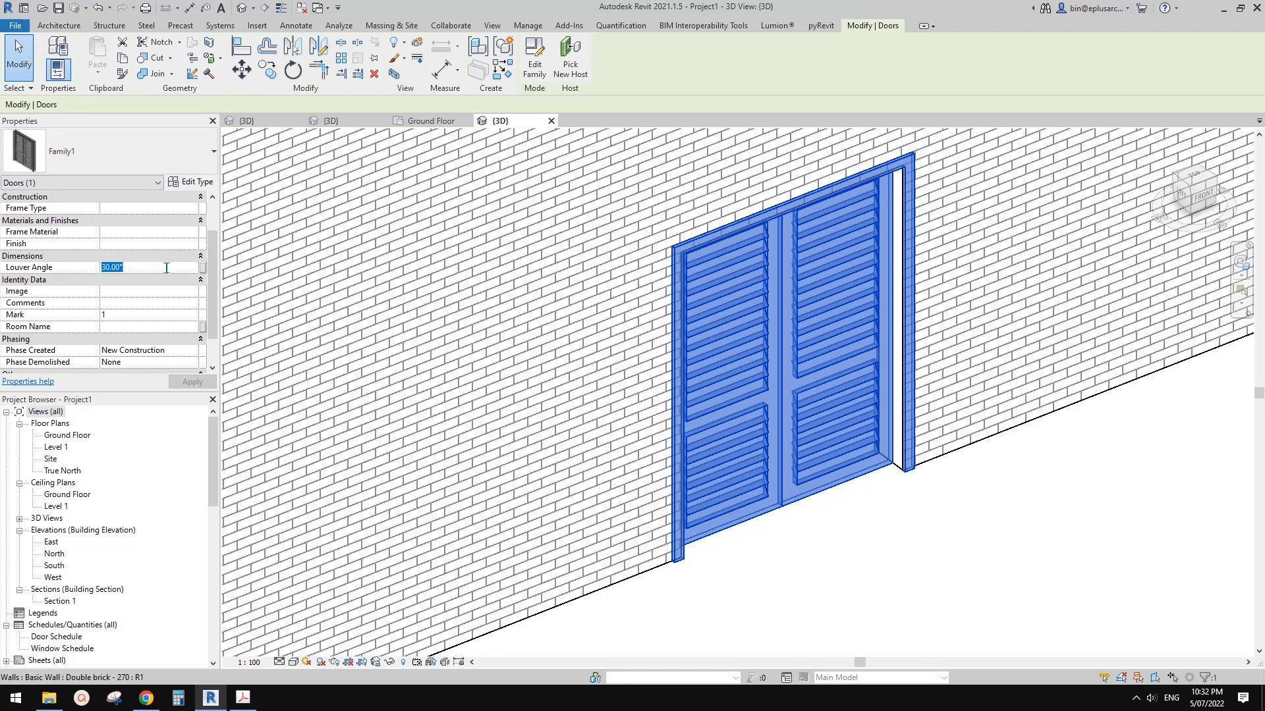
{"action": "type", "text": "20"}
{"action": "key", "text": "Return"}
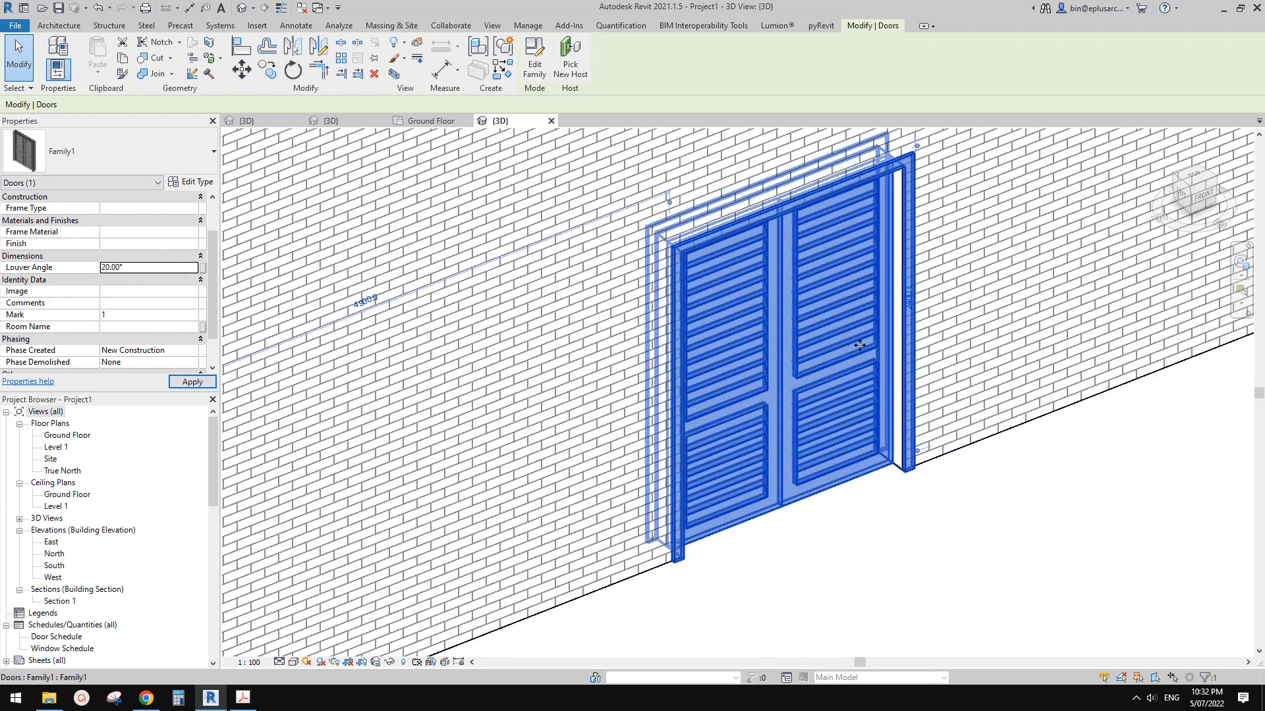
{"action": "left_click", "coordinate": [142, 267]}
{"action": "type", "text": "90"}
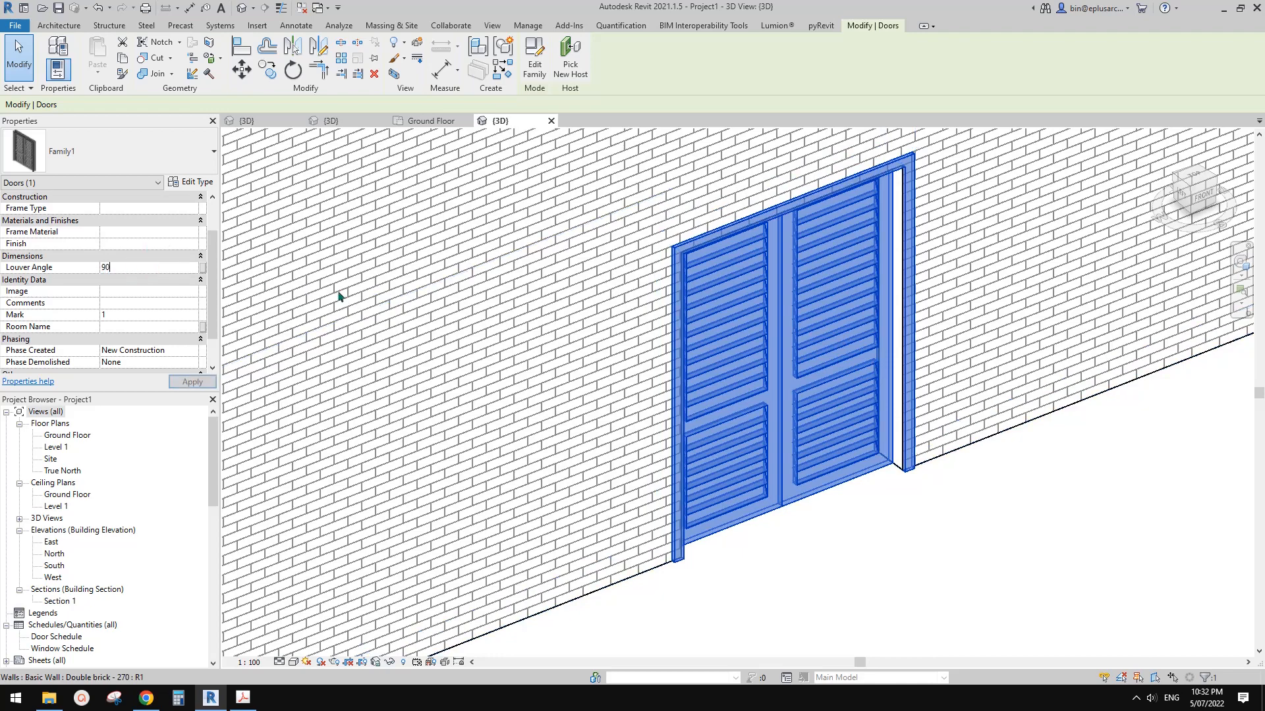
{"action": "middle_click_drag", "start_coordinate": [966, 478], "coordinate": [1038, 376], "text": "shift"}
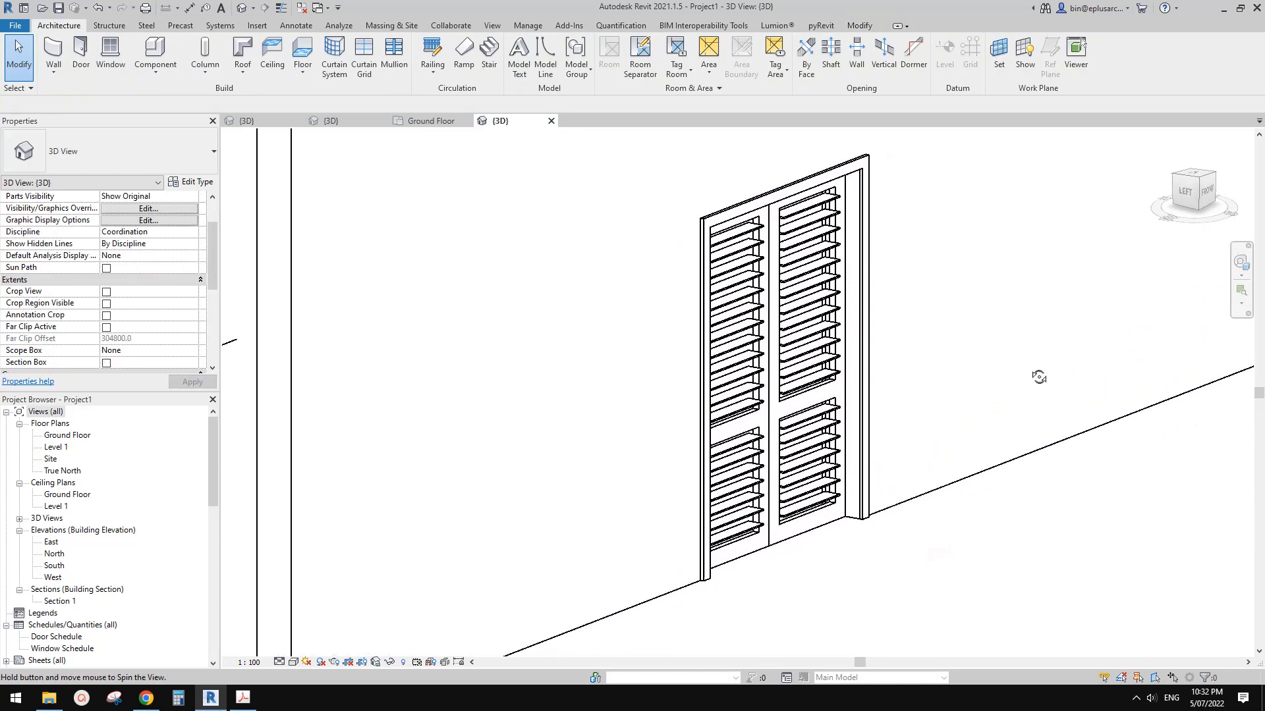
Step: Set the louver door's Louver Angle to 10° and view the door from the front
{"action": "left_click", "coordinate": [835, 355]}
{"action": "left_click", "coordinate": [140, 268]}
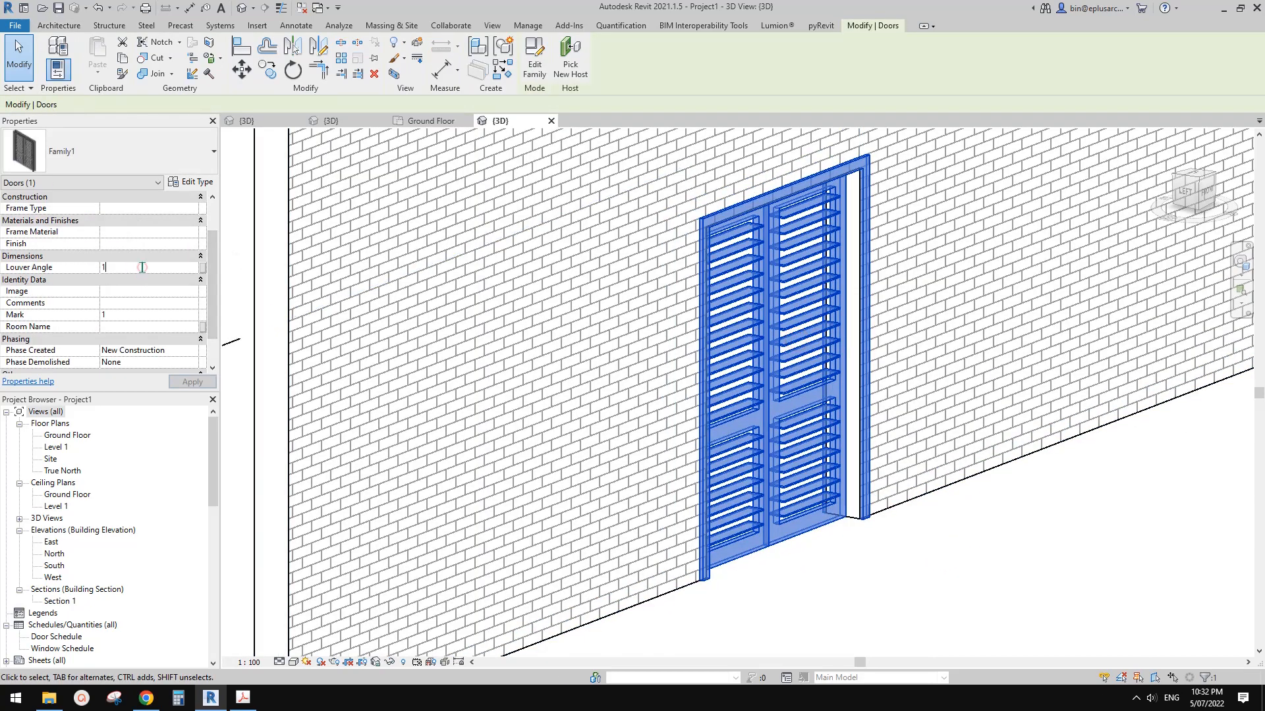
{"action": "type", "text": "10"}
{"action": "middle_click_drag", "start_coordinate": [527, 308], "coordinate": [589, 363], "text": "shift"}
{"action": "key", "text": "Escape"}
Step: Test a Thickness of 20 in the door's type properties, then set it back to 45 and accept
{"action": "left_click", "coordinate": [768, 343]}
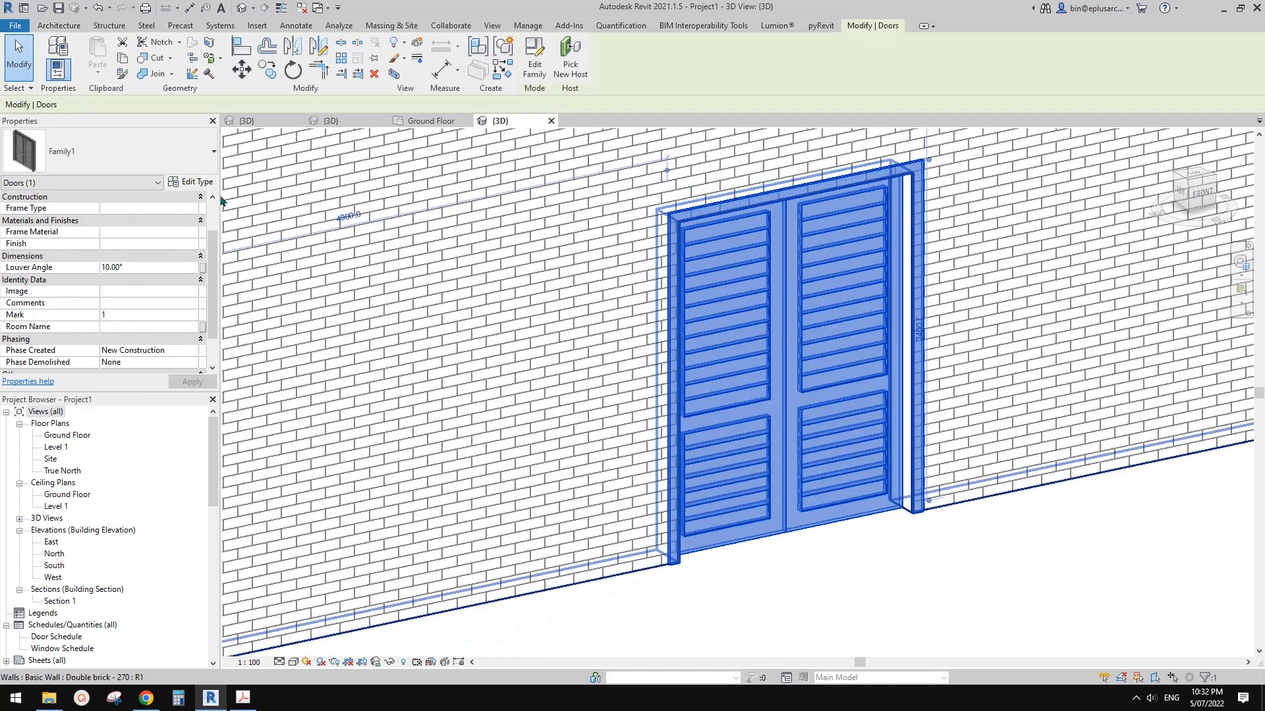
{"action": "left_click", "coordinate": [190, 181]}
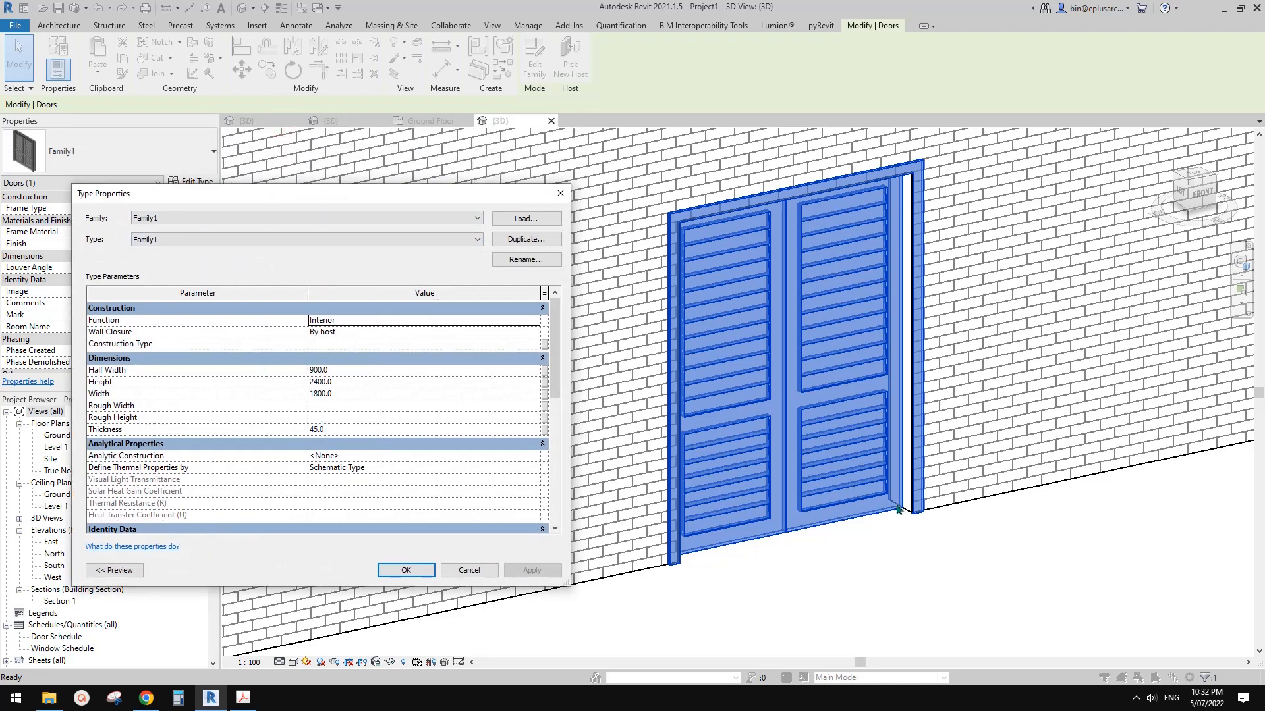
{"action": "left_click", "coordinate": [344, 432]}
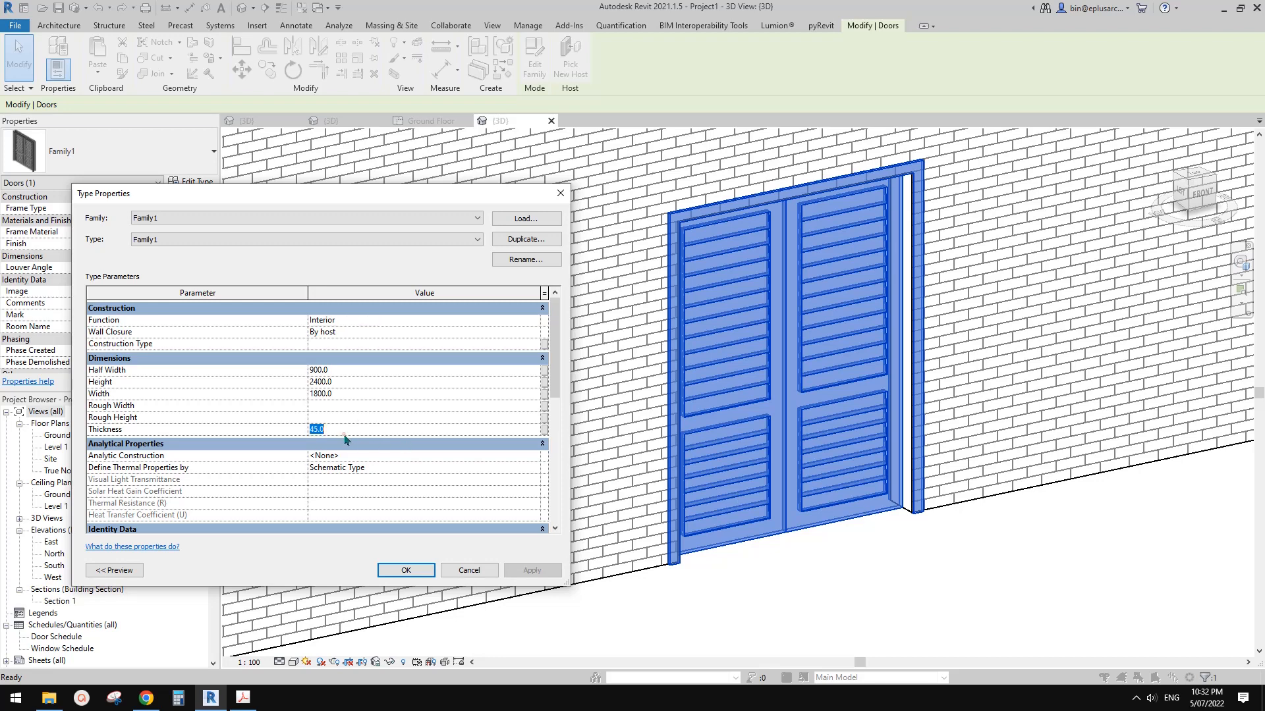
{"action": "type", "text": "20"}
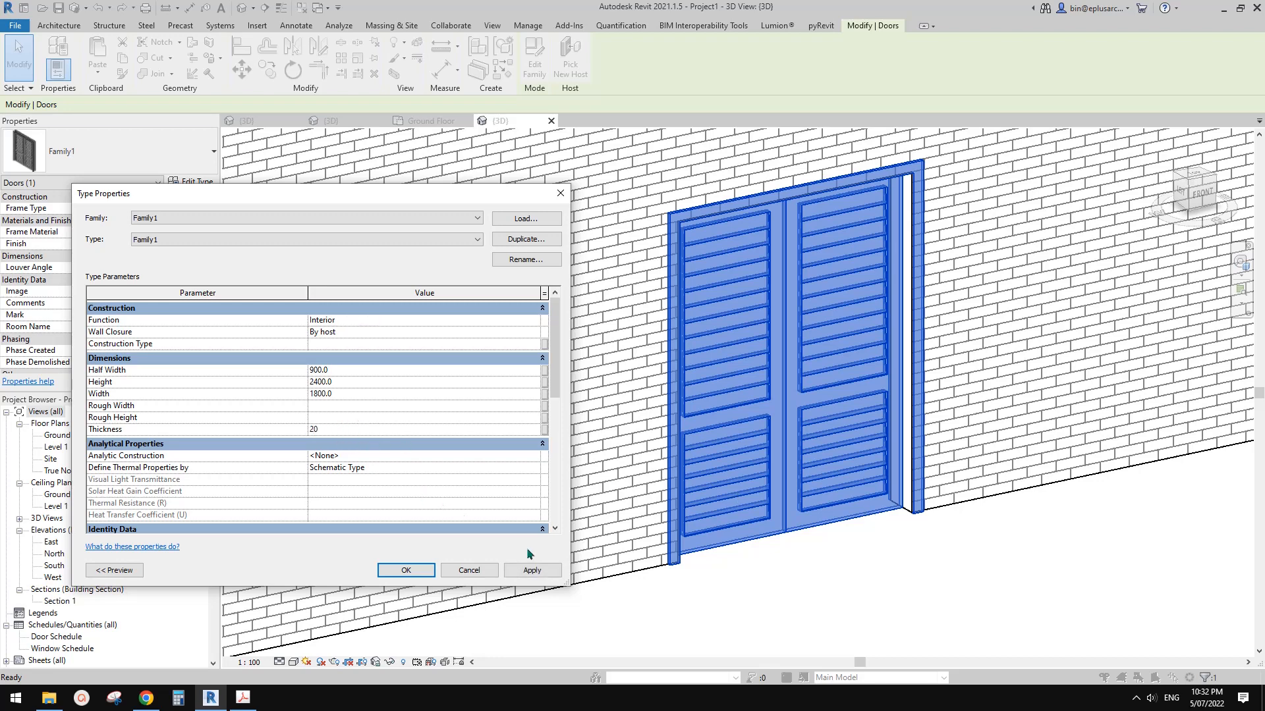
{"action": "left_click", "coordinate": [531, 569]}
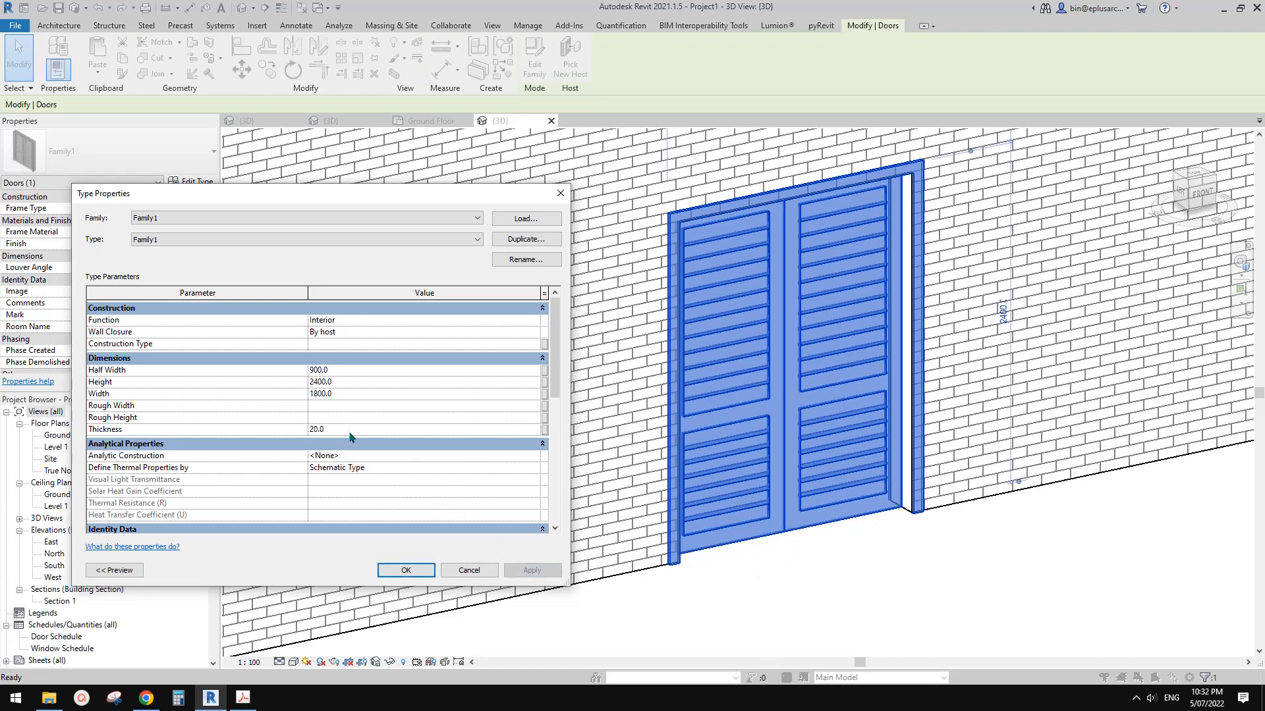
{"action": "type", "text": "45"}
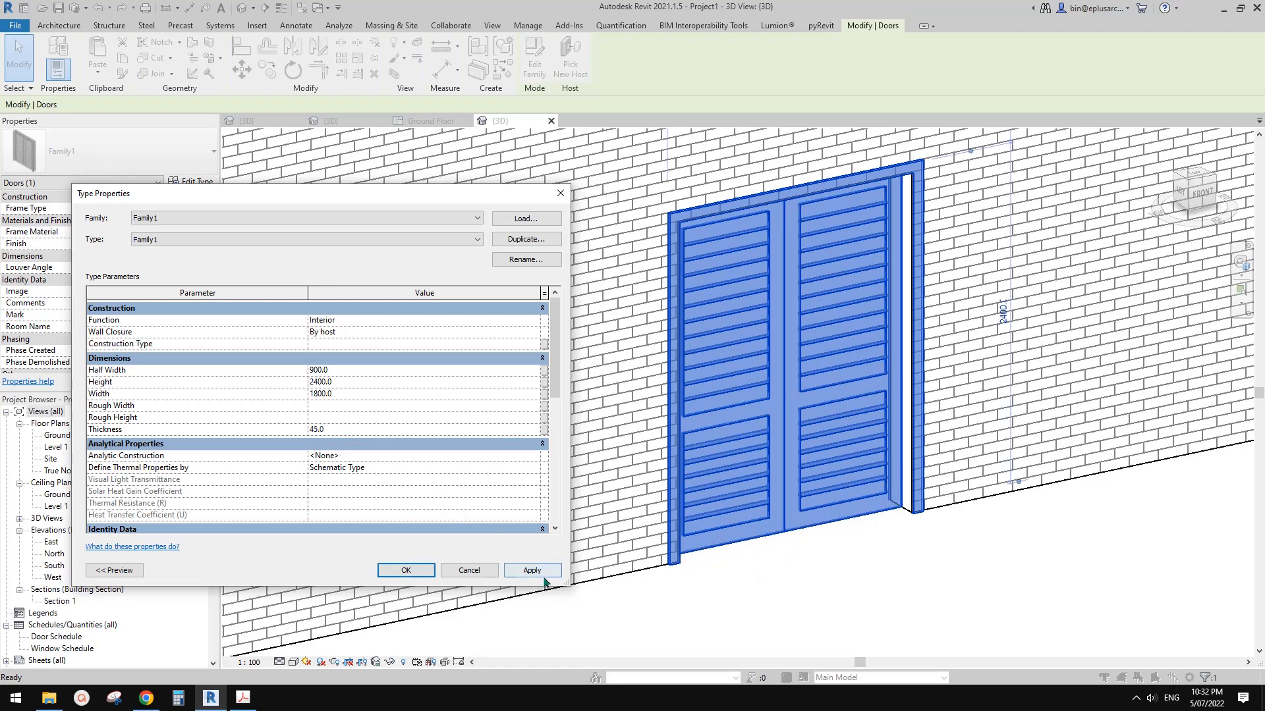
{"action": "left_click", "coordinate": [542, 573]}
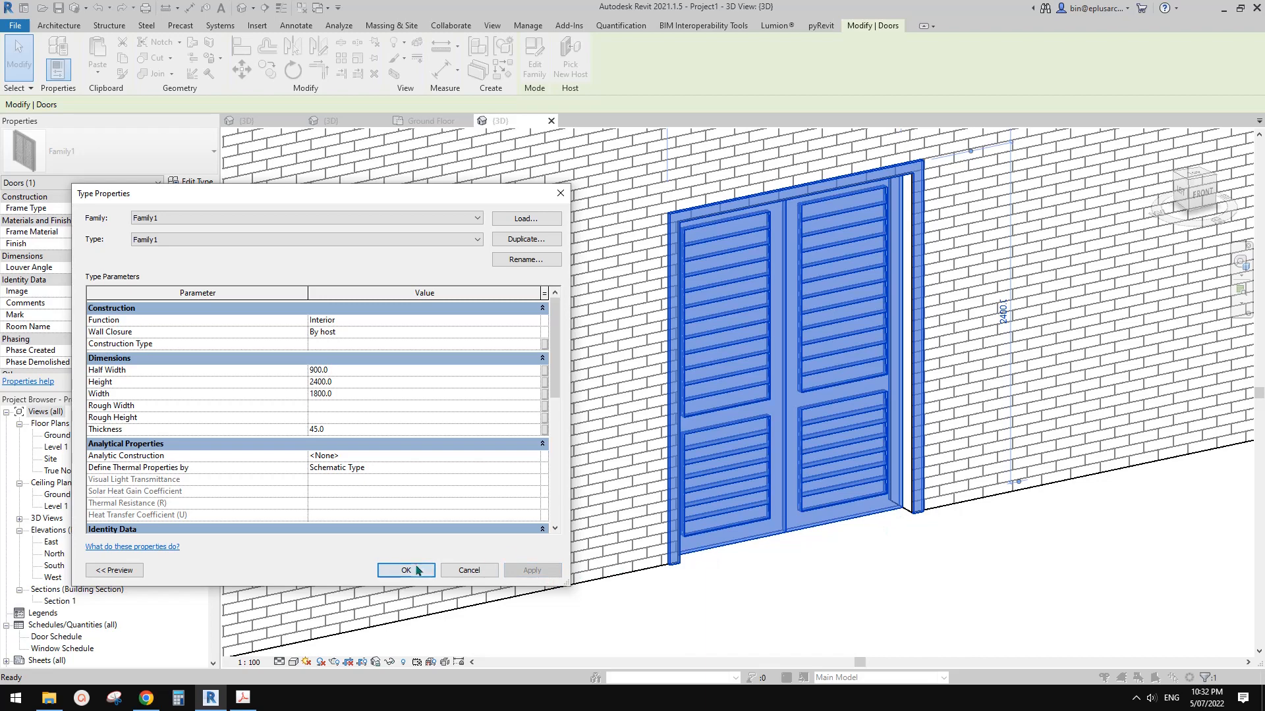
{"action": "left_click", "coordinate": [415, 568]}
{"action": "middle_click_drag", "start_coordinate": [864, 544], "coordinate": [677, 442], "text": "shift"}
{"action": "left_click", "coordinate": [894, 532]}
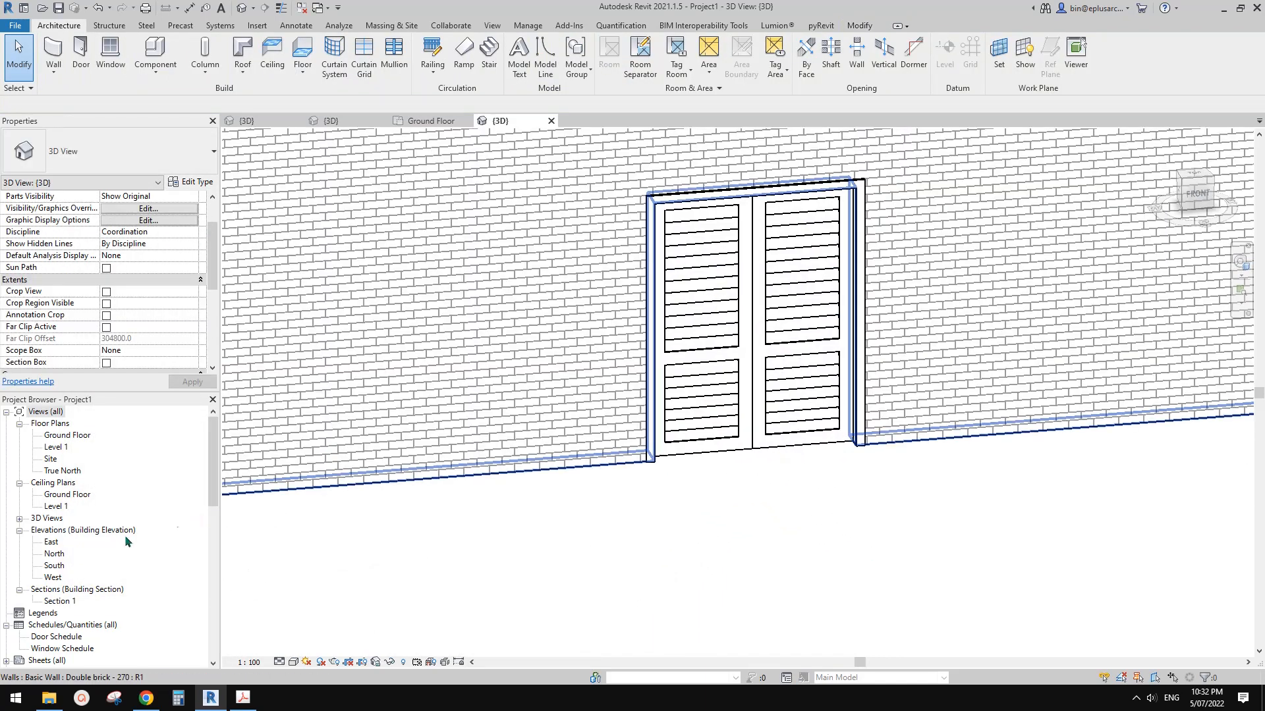
Step: Open the South elevation and examine the door's louvers and swing lines
{"action": "double_click", "coordinate": [54, 566]}
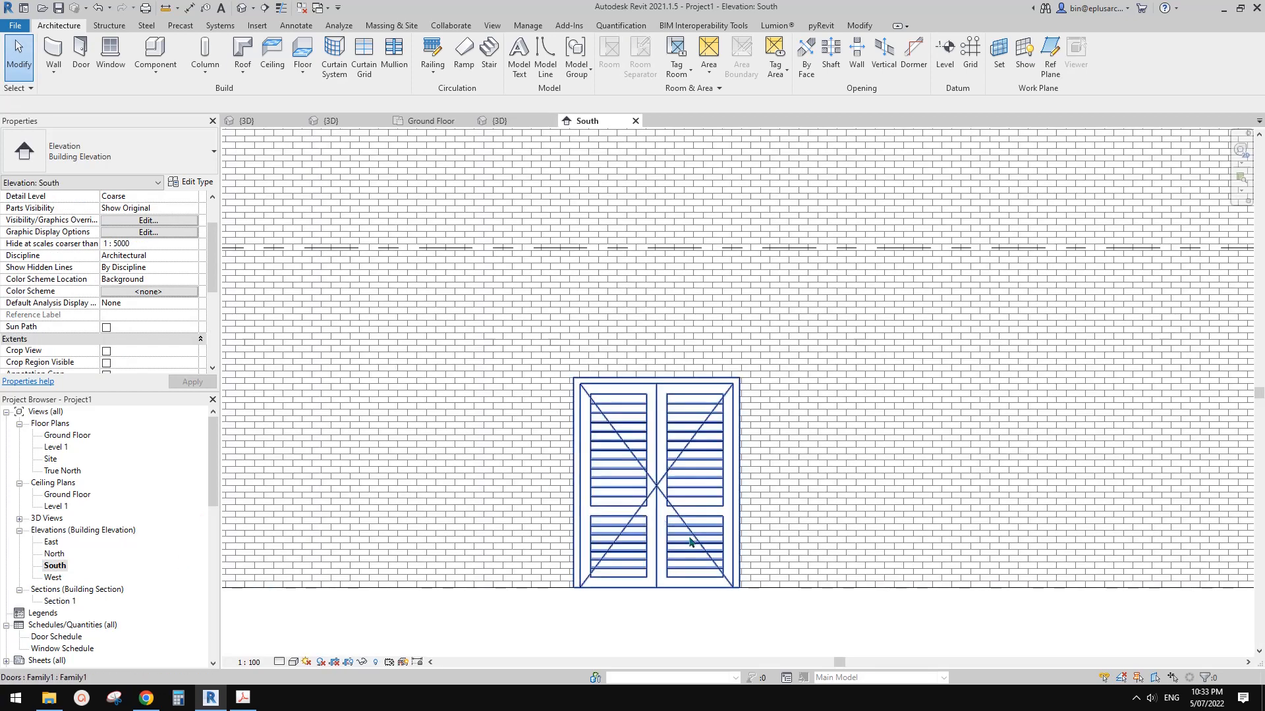
{"action": "middle_click_drag", "start_coordinate": [631, 471], "coordinate": [639, 442]}
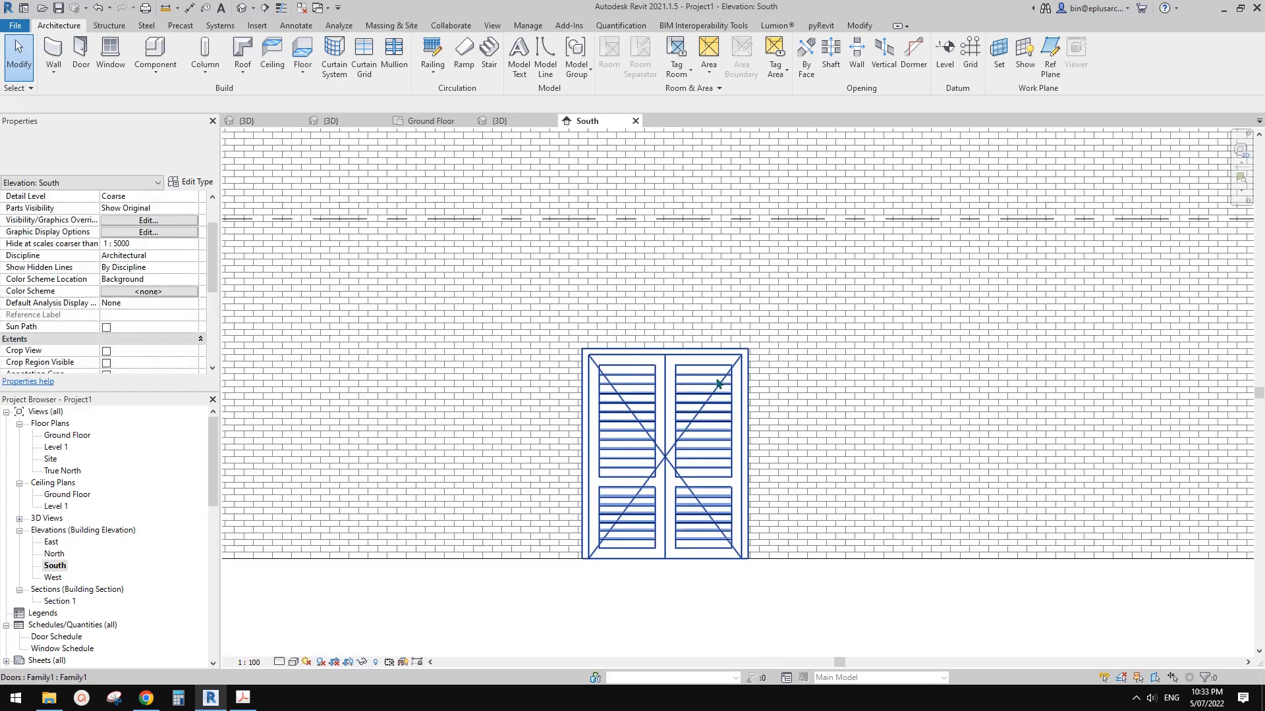
{"action": "scroll", "coordinate": [678, 440], "scroll_direction": "up", "scroll_amount": 1}
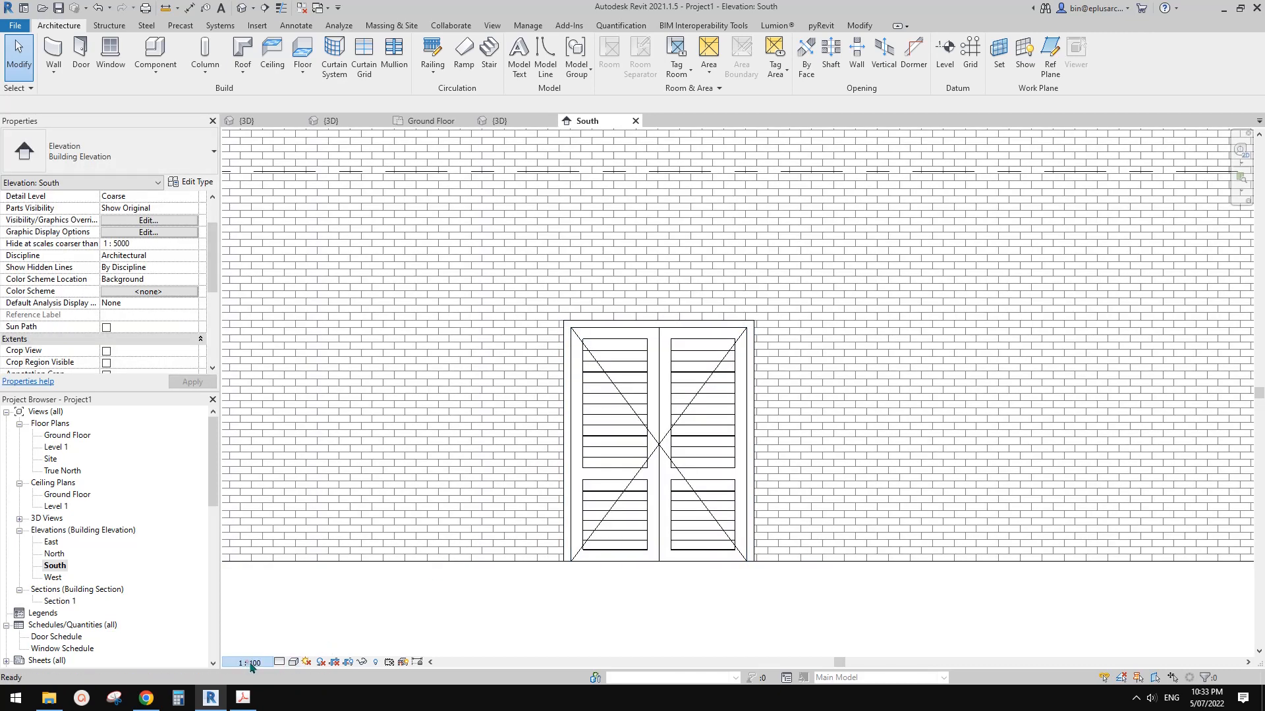
Step: Try view scales of 1:25 and 1:20 in the South elevation
{"action": "left_click", "coordinate": [250, 662]}
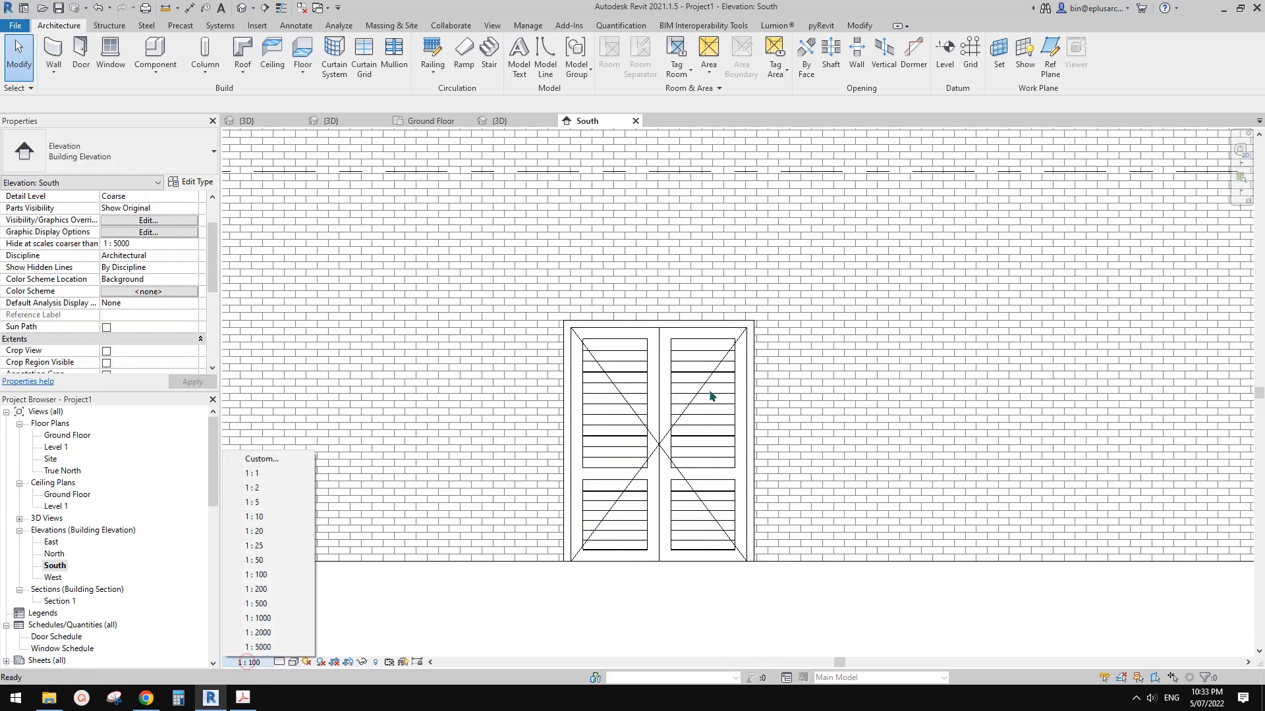
{"action": "left_click", "coordinate": [270, 546]}
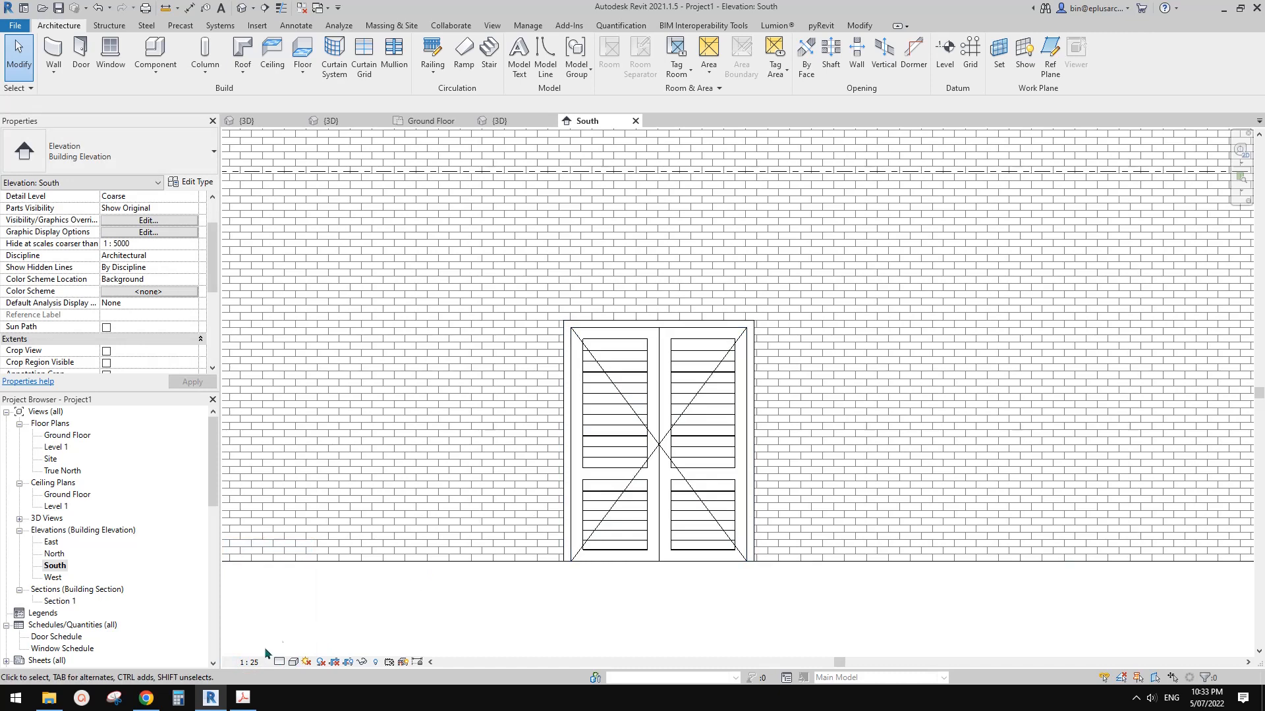
{"action": "left_click", "coordinate": [250, 662]}
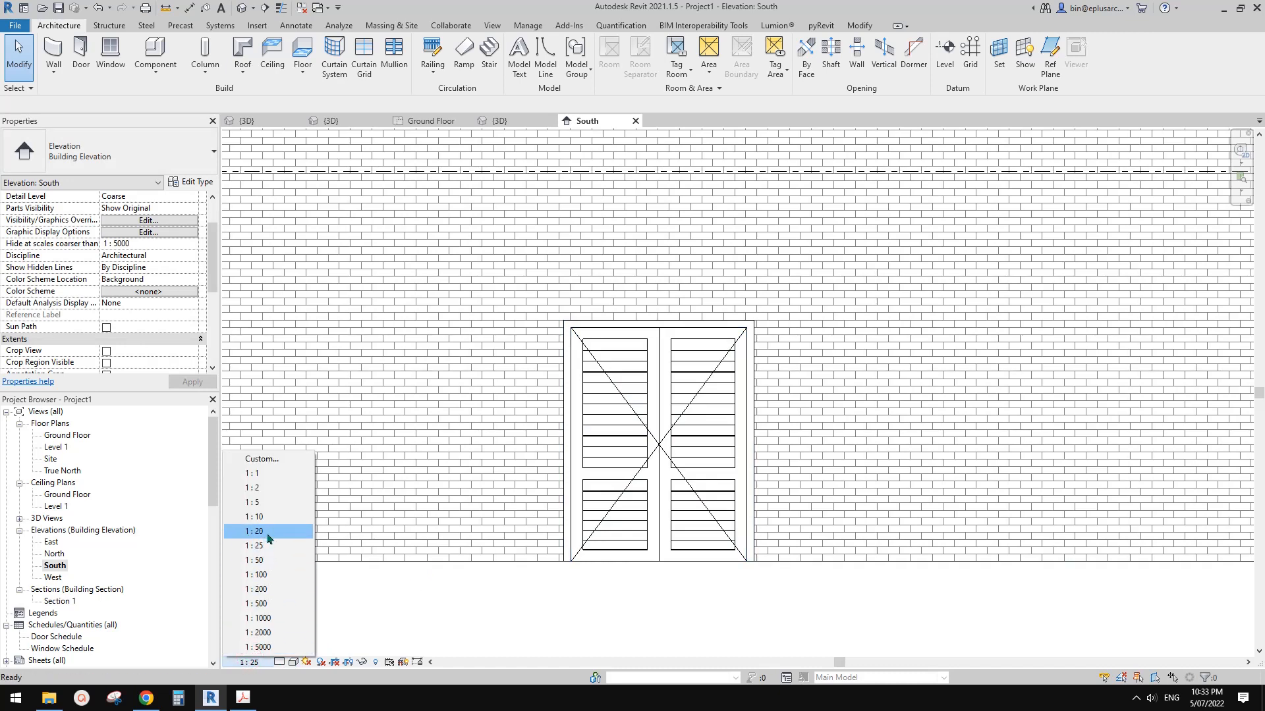
{"action": "left_click", "coordinate": [267, 535]}
Step: Set the South elevation's view scale to 1:50
{"action": "left_click", "coordinate": [250, 663]}
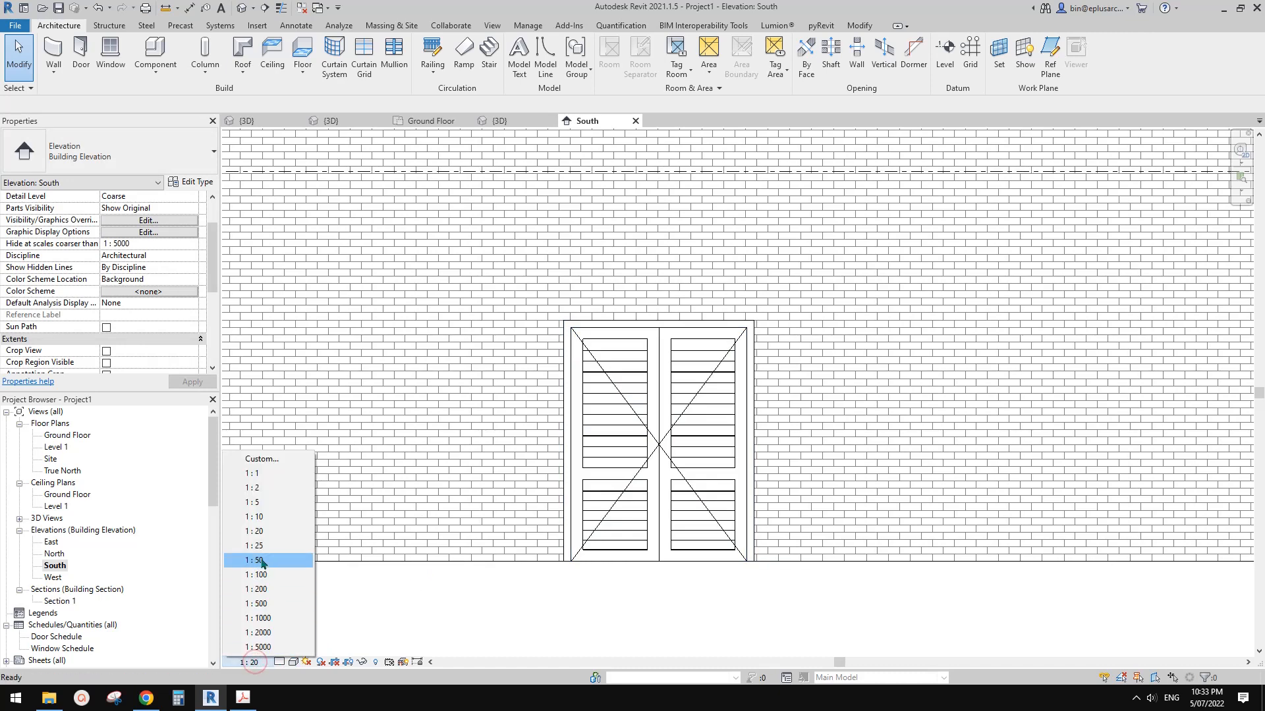
{"action": "left_click", "coordinate": [261, 557]}
{"action": "scroll", "coordinate": [679, 422], "scroll_direction": "up", "scroll_amount": 1}
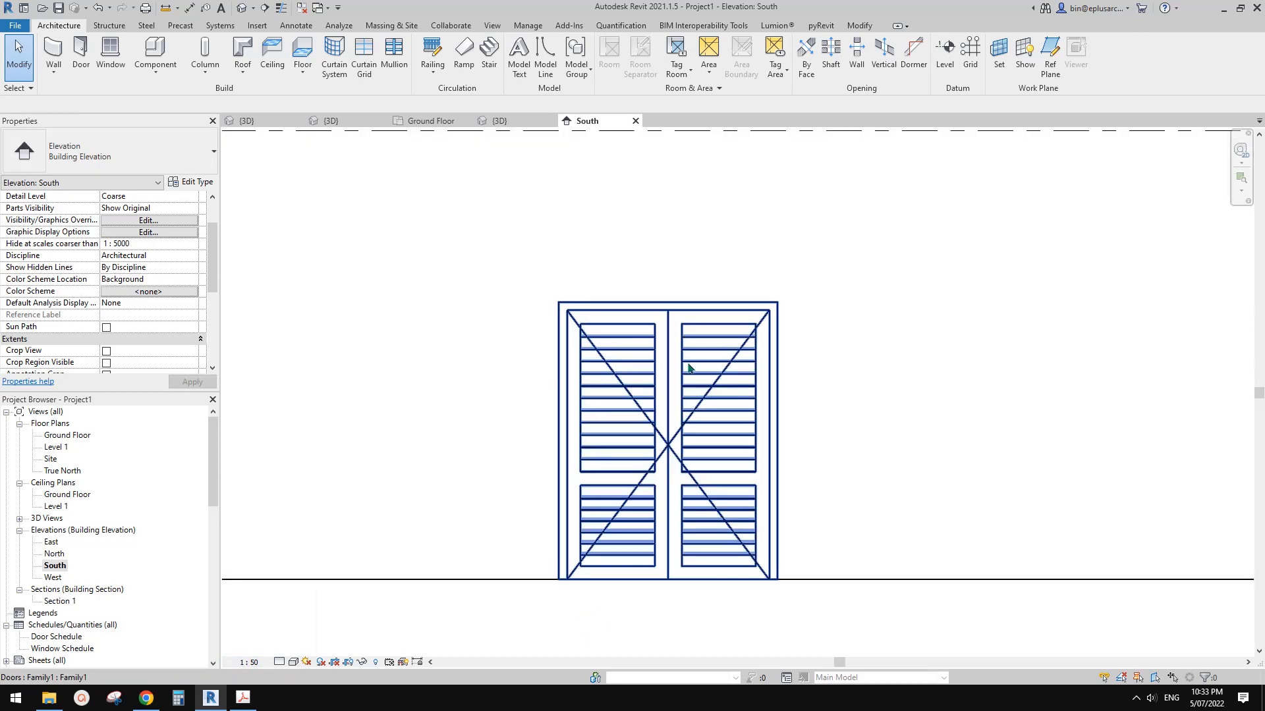
Step: Open the project's Object Styles and expand the Doors category to show its subcategories
{"action": "left_click", "coordinate": [527, 25]}
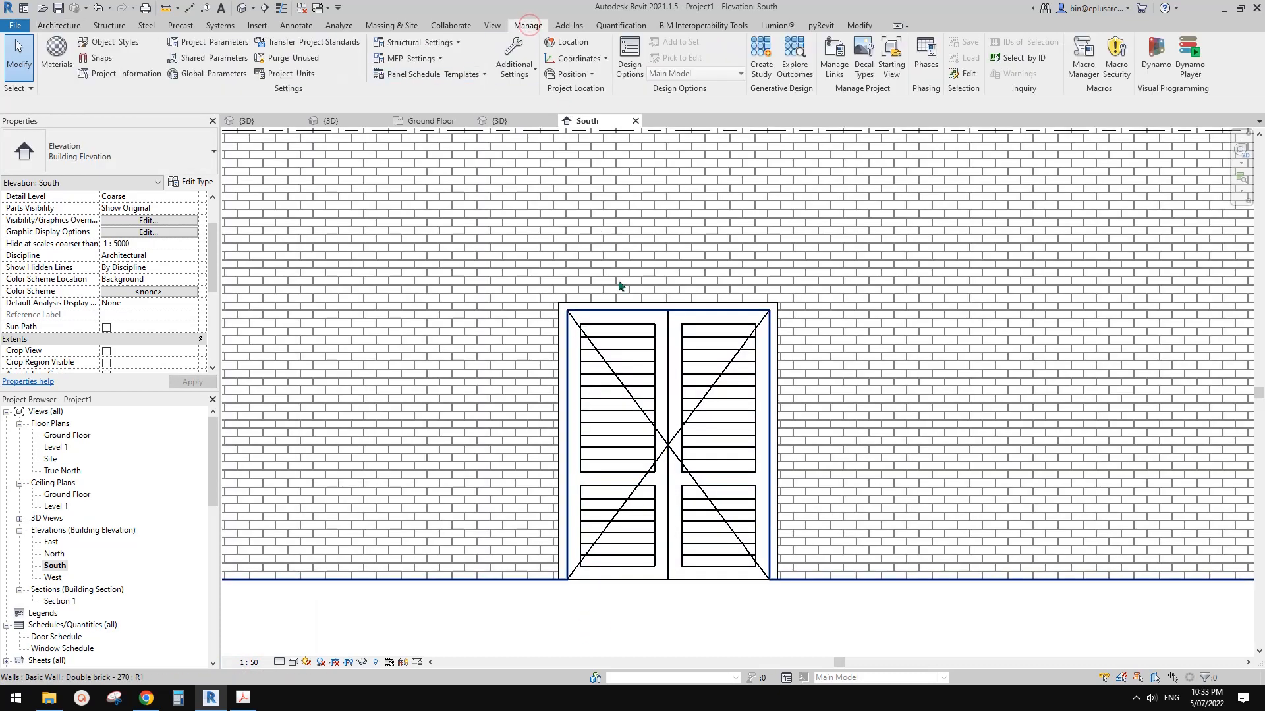
{"action": "middle_click_drag", "start_coordinate": [716, 395], "coordinate": [756, 357]}
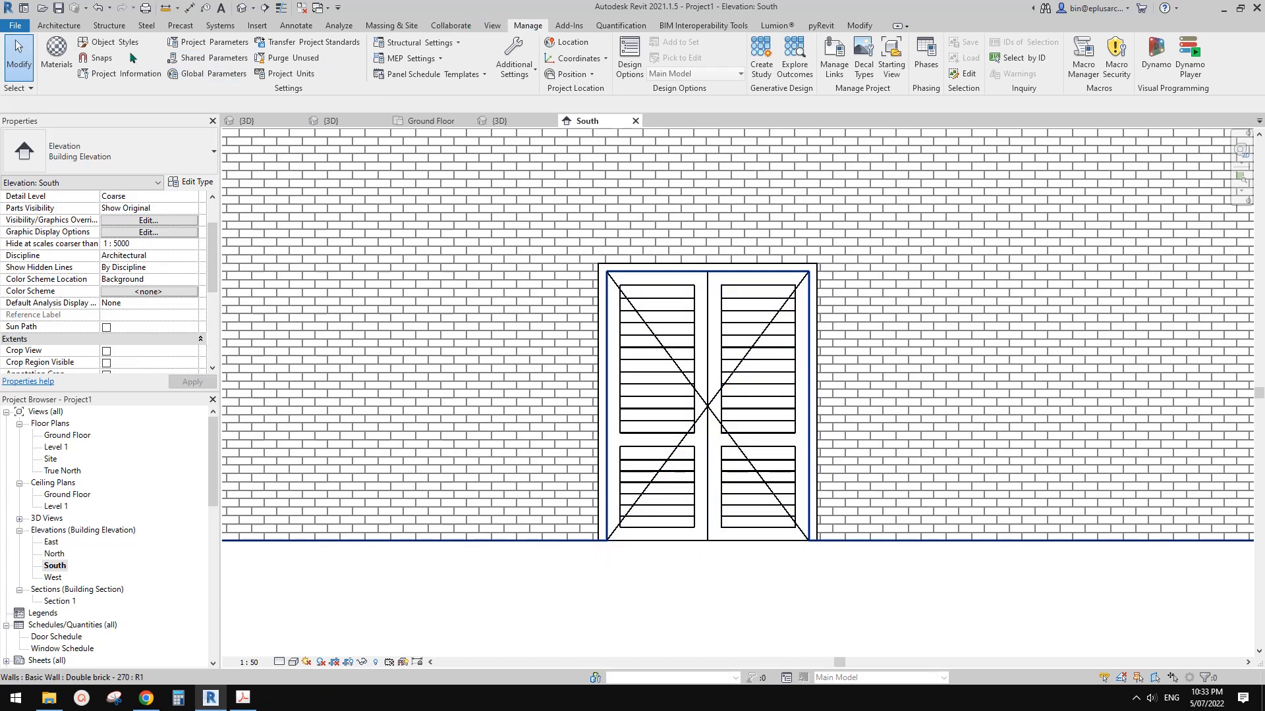
{"action": "left_click", "coordinate": [108, 42]}
{"action": "left_click_drag", "start_coordinate": [449, 181], "coordinate": [312, 113]}
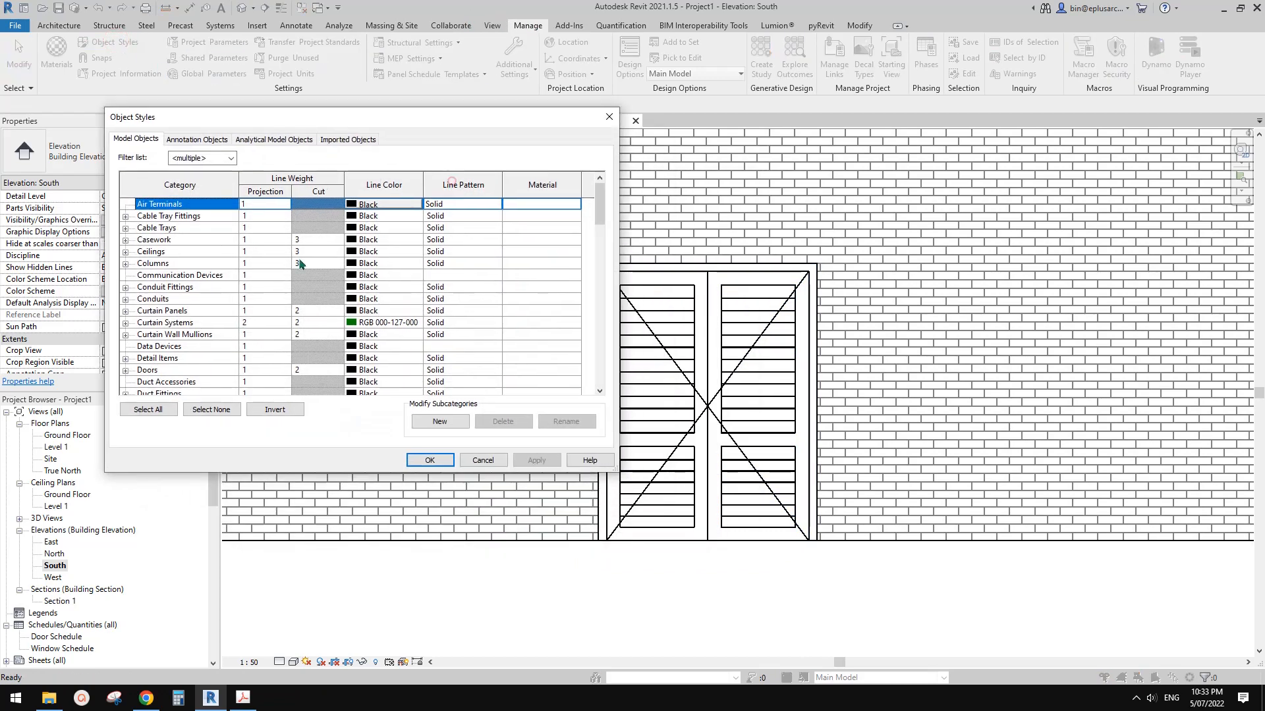
{"action": "left_click", "coordinate": [221, 272]}
{"action": "scroll", "coordinate": [211, 287], "scroll_direction": "down", "scroll_amount": 2}
{"action": "left_click", "coordinate": [132, 348]}
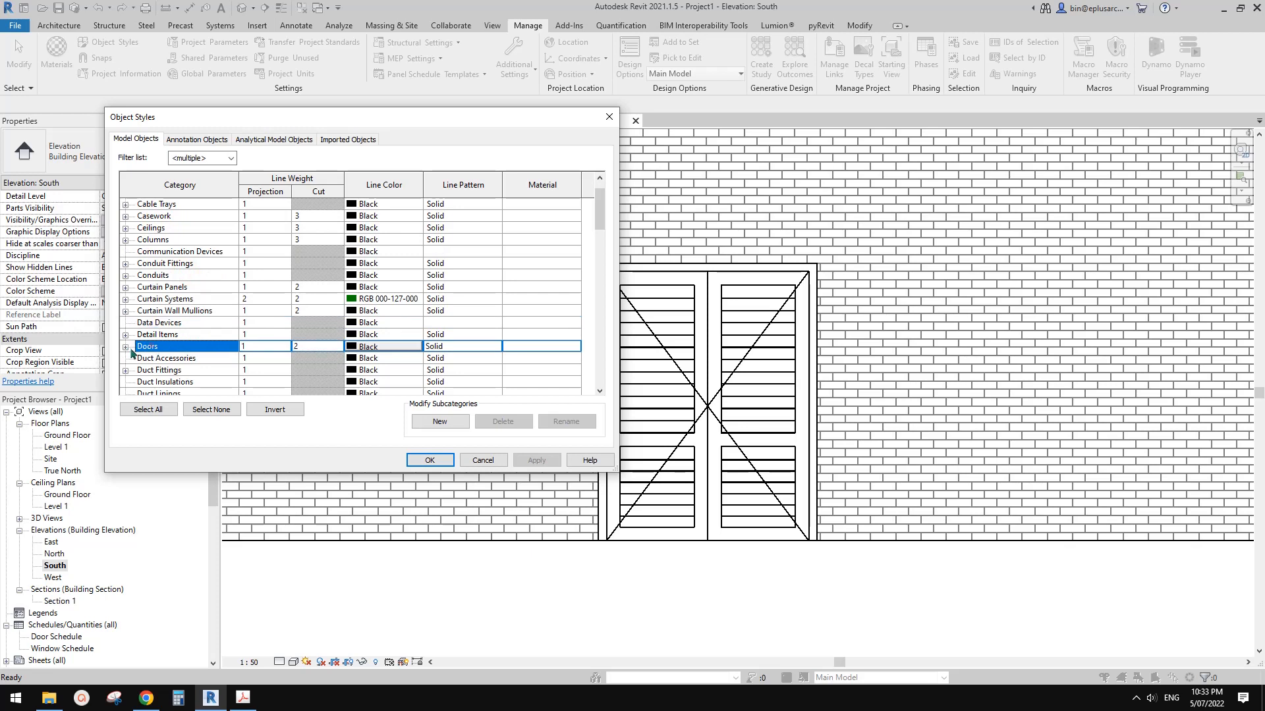
{"action": "left_click", "coordinate": [126, 347]}
{"action": "scroll", "coordinate": [198, 366], "scroll_direction": "down", "scroll_amount": 2}
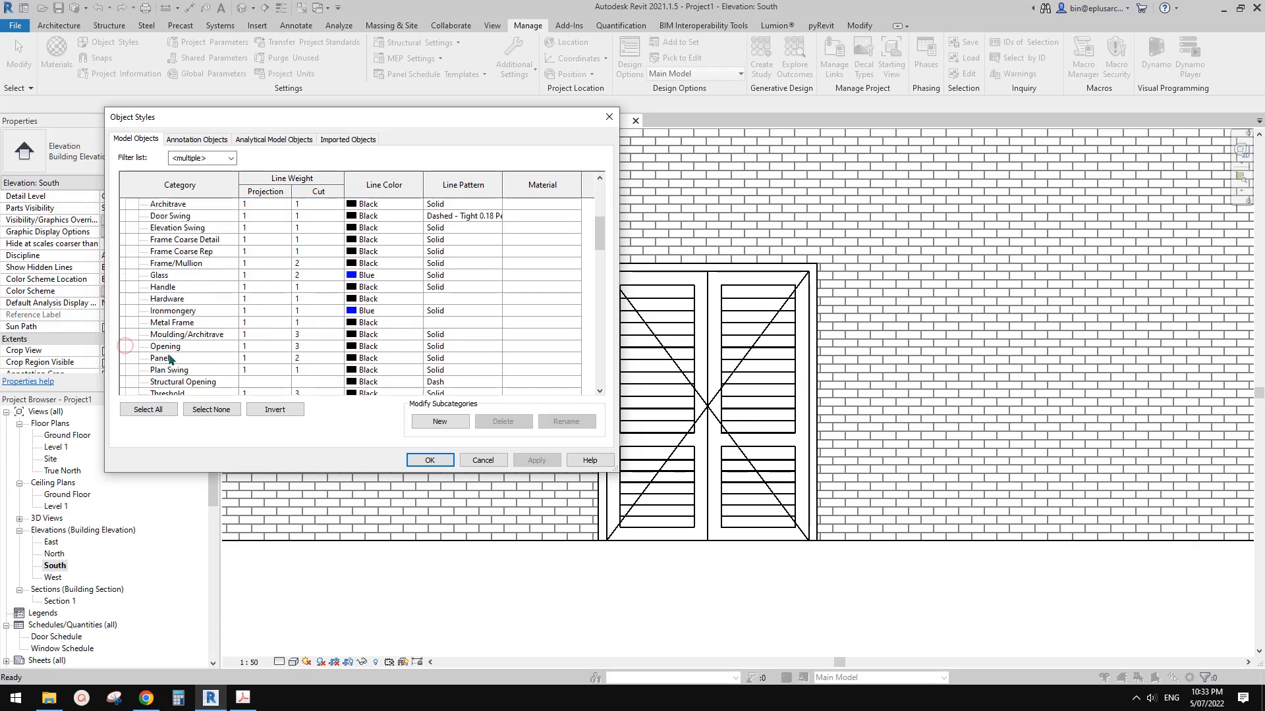
{"action": "scroll", "coordinate": [239, 368], "scroll_direction": "up", "scroll_amount": 3}
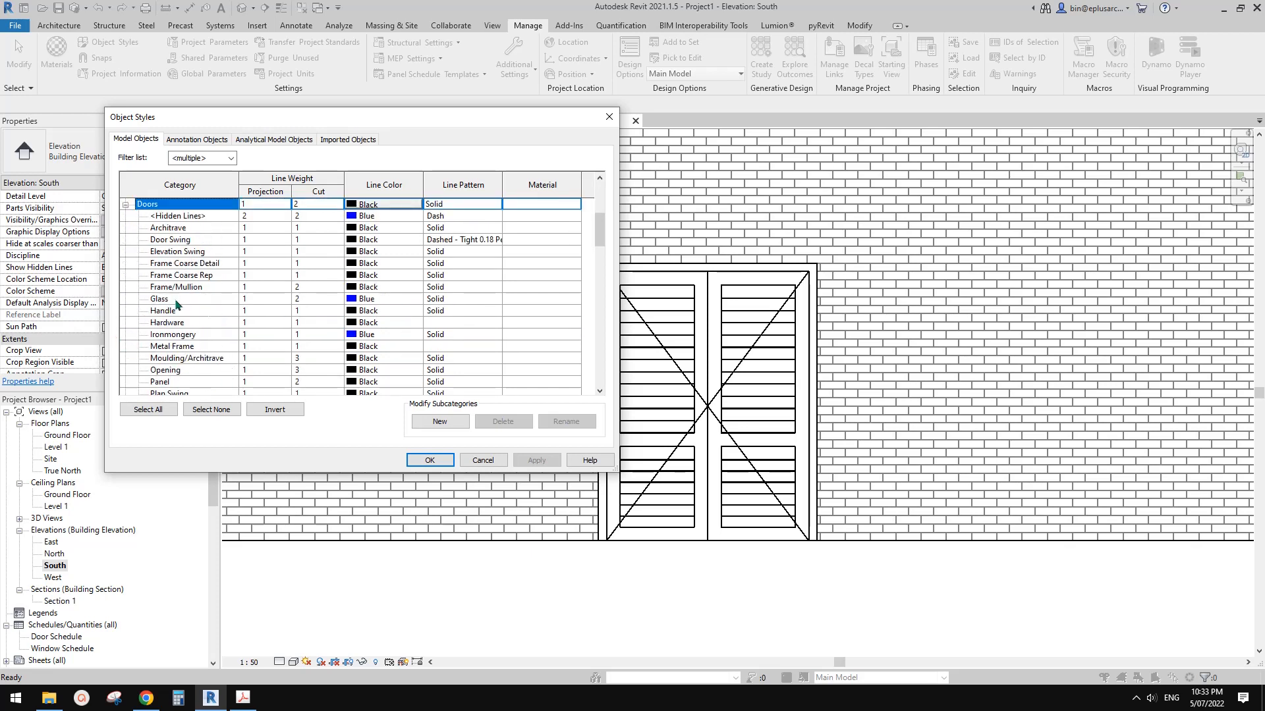
Step: Set the line pattern of the Doors subcategory Elevation Swing to Hidden
{"action": "left_click", "coordinate": [196, 254]}
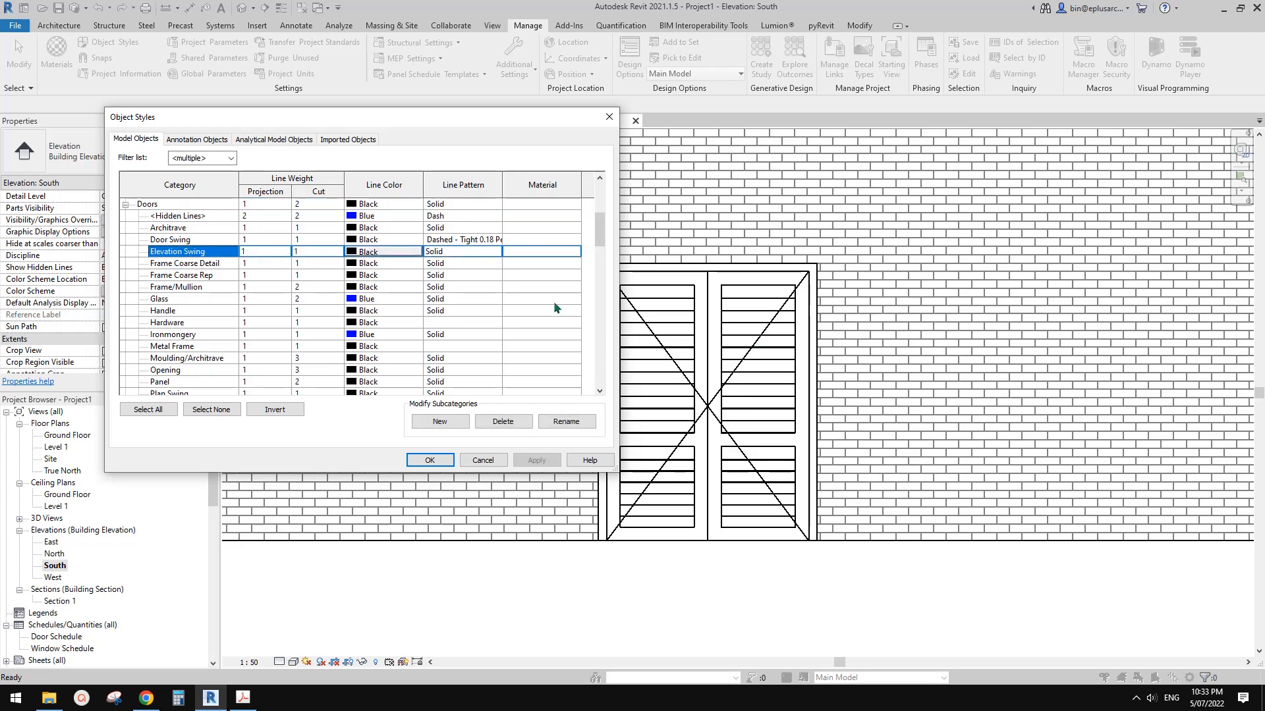
{"action": "left_click", "coordinate": [492, 252]}
{"action": "left_click", "coordinate": [495, 252]}
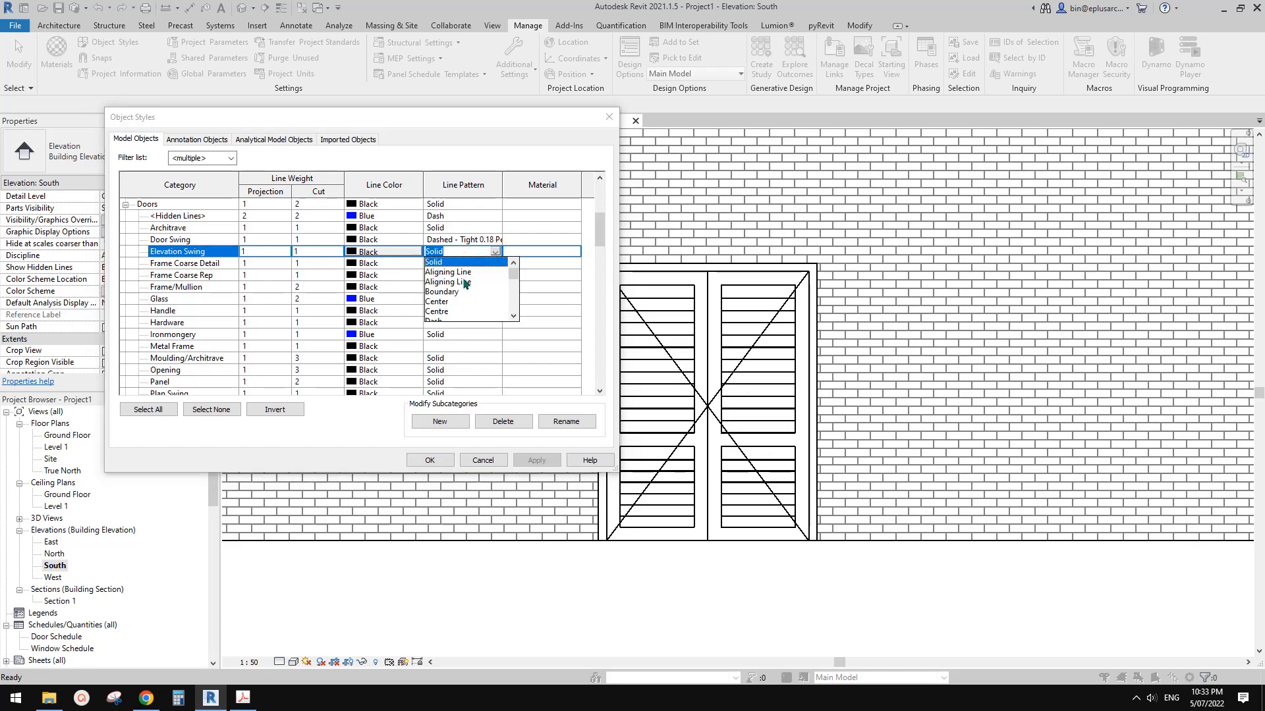
{"action": "type", "text": "h"}
{"action": "key", "text": "Return"}
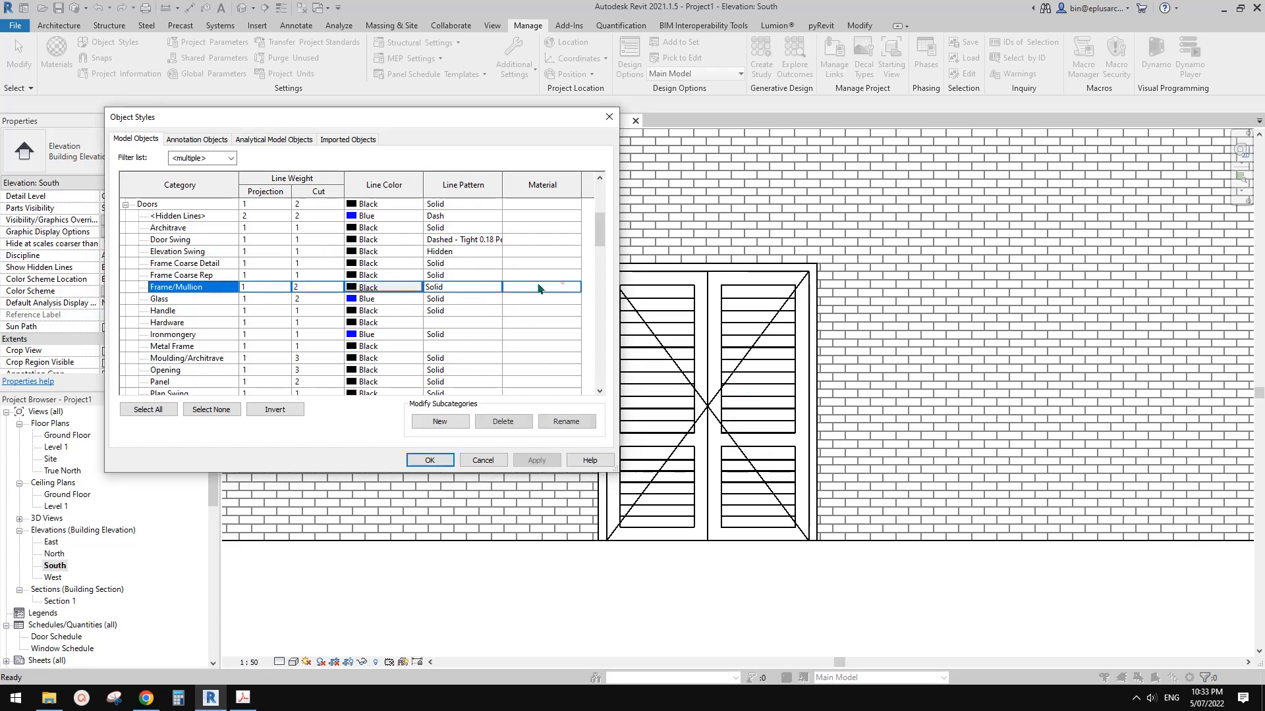
Step: Apply the Hidden pattern, then set the line pattern of the Doors subcategory Elevation Swing to Dash dot and apply it
{"action": "left_click", "coordinate": [539, 460]}
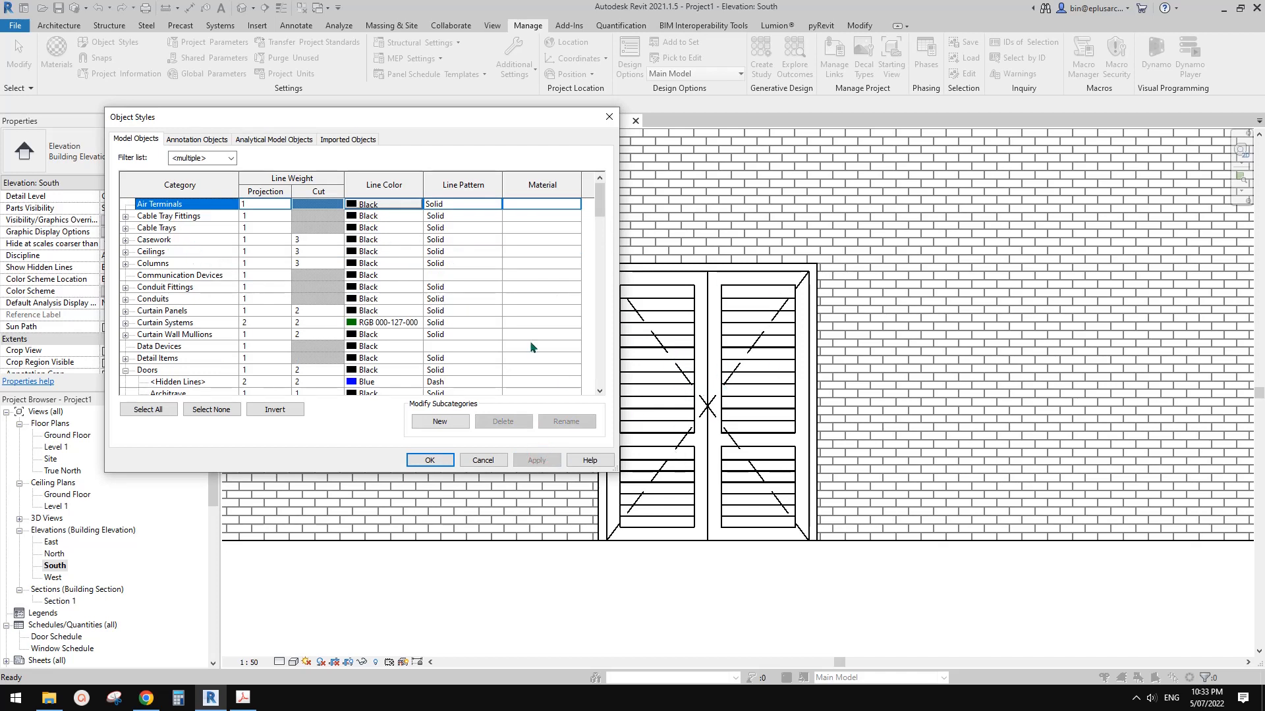
{"action": "left_click", "coordinate": [128, 371]}
{"action": "scroll", "coordinate": [129, 369], "scroll_direction": "down", "scroll_amount": 2}
{"action": "left_click", "coordinate": [126, 321]}
{"action": "scroll", "coordinate": [189, 267], "scroll_direction": "down", "scroll_amount": 5}
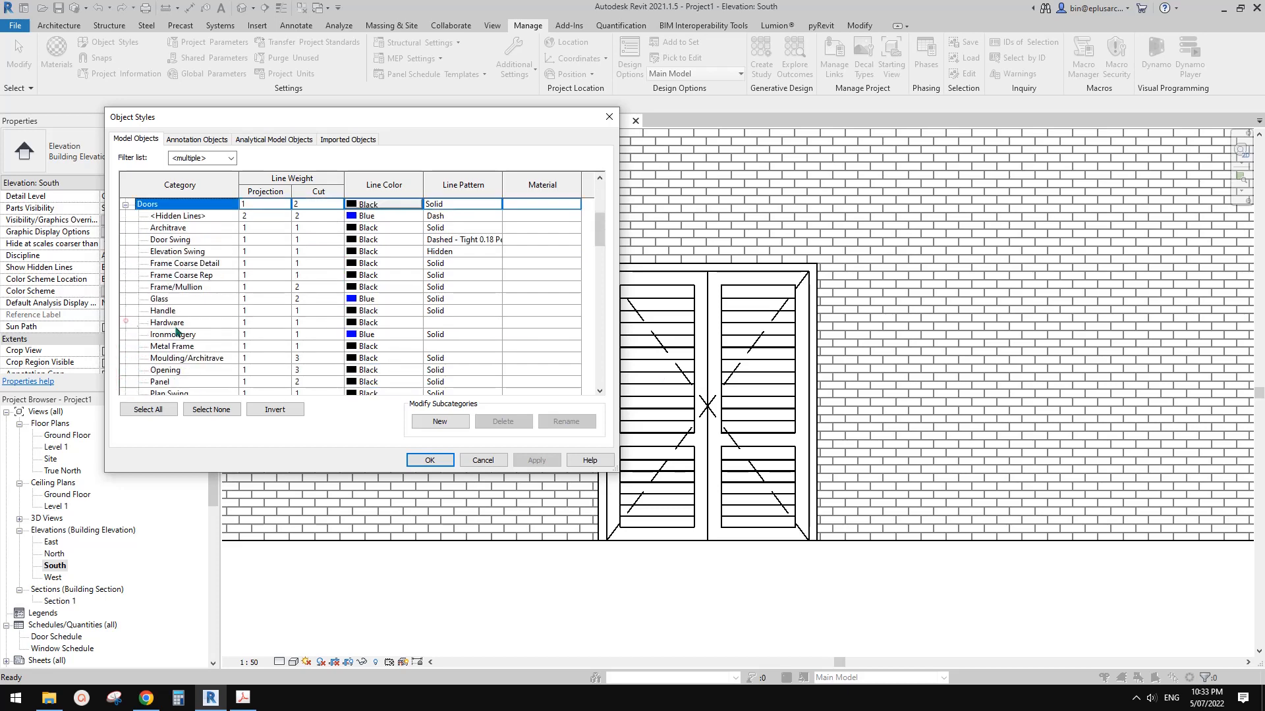
{"action": "scroll", "coordinate": [191, 267], "scroll_direction": "up", "scroll_amount": 3}
{"action": "left_click", "coordinate": [169, 253]}
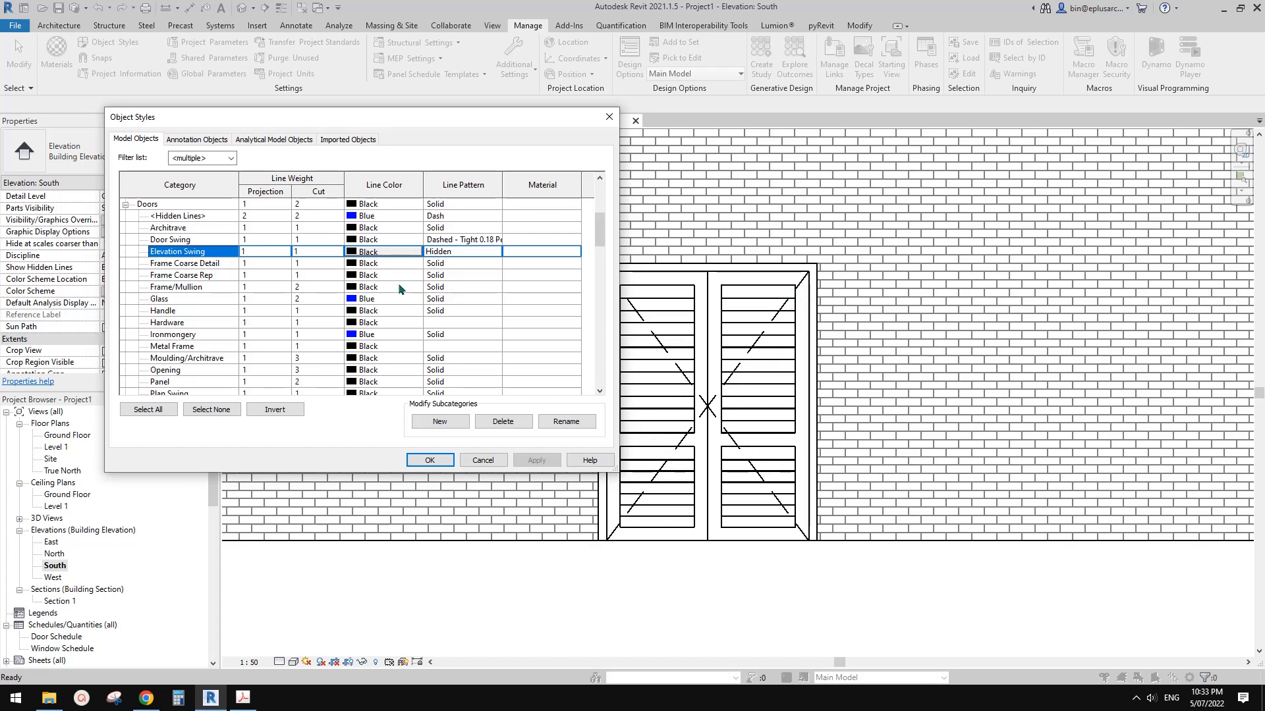
{"action": "left_click", "coordinate": [465, 255]}
{"action": "left_click", "coordinate": [495, 252]}
{"action": "scroll", "coordinate": [468, 300], "scroll_direction": "up", "scroll_amount": 1}
{"action": "type", "text": "d"}
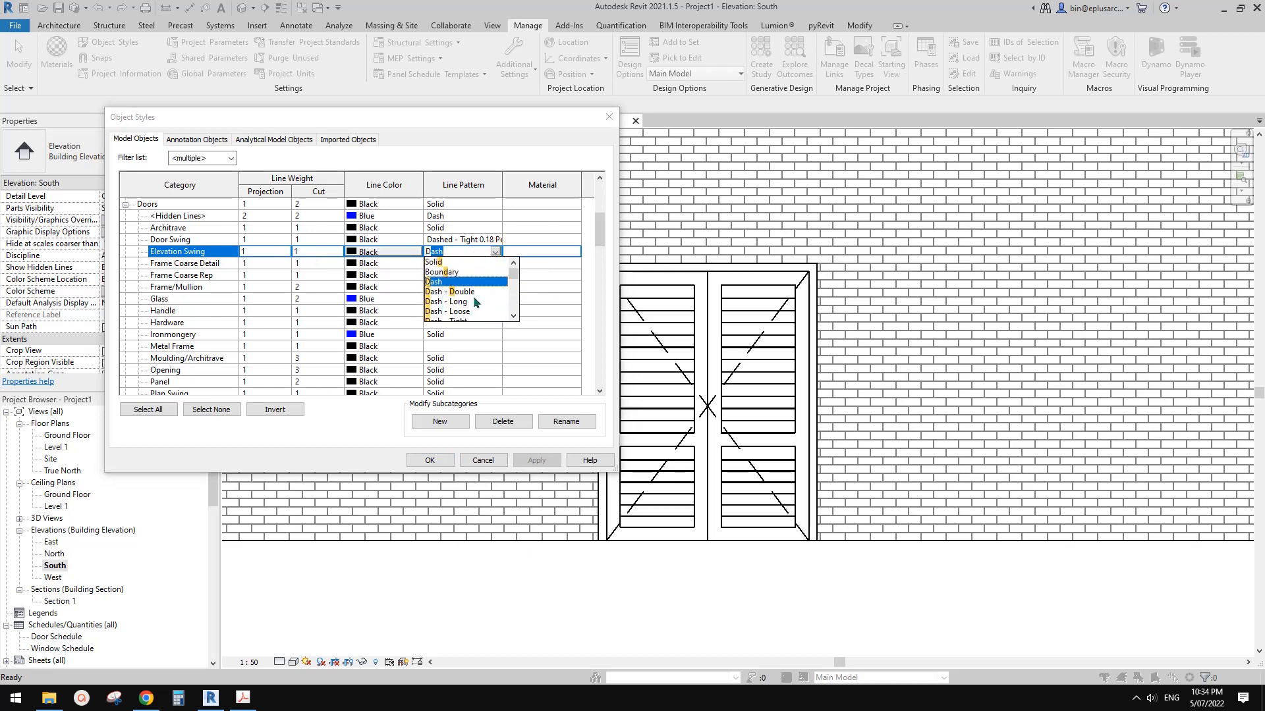
{"action": "scroll", "coordinate": [455, 304], "scroll_direction": "down", "scroll_amount": 2}
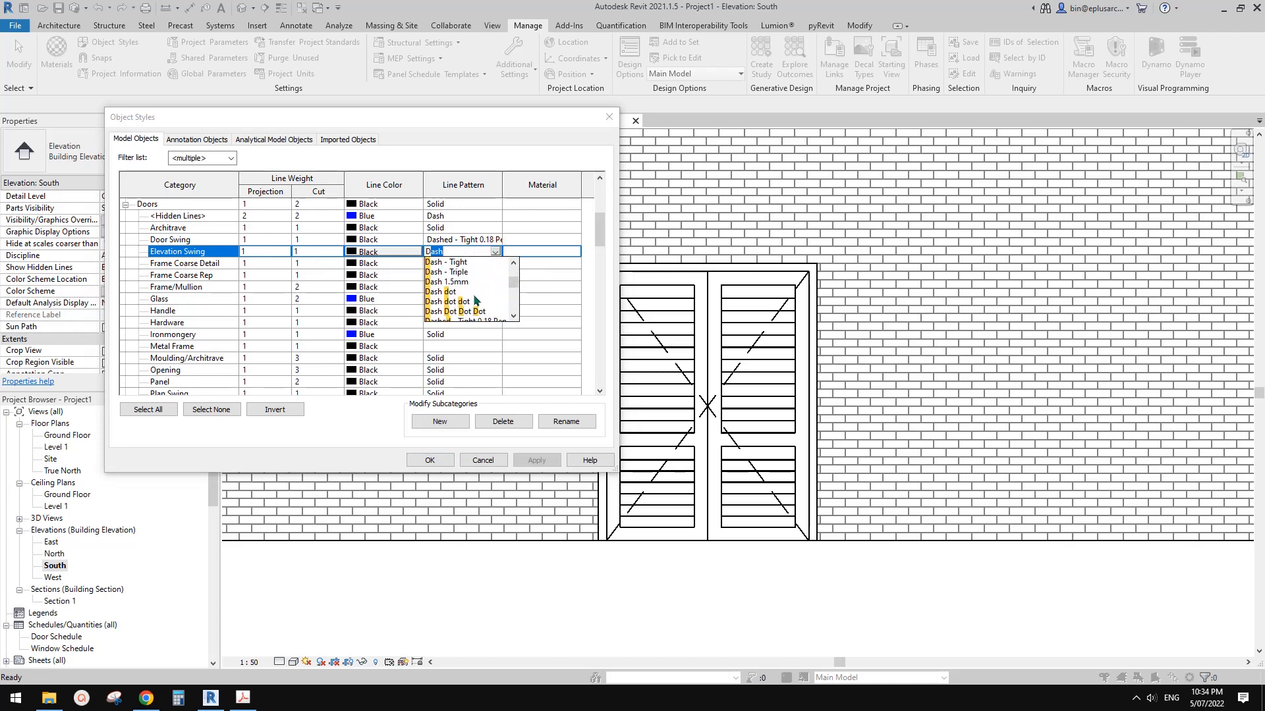
{"action": "left_click", "coordinate": [452, 293]}
{"action": "left_click", "coordinate": [548, 460]}
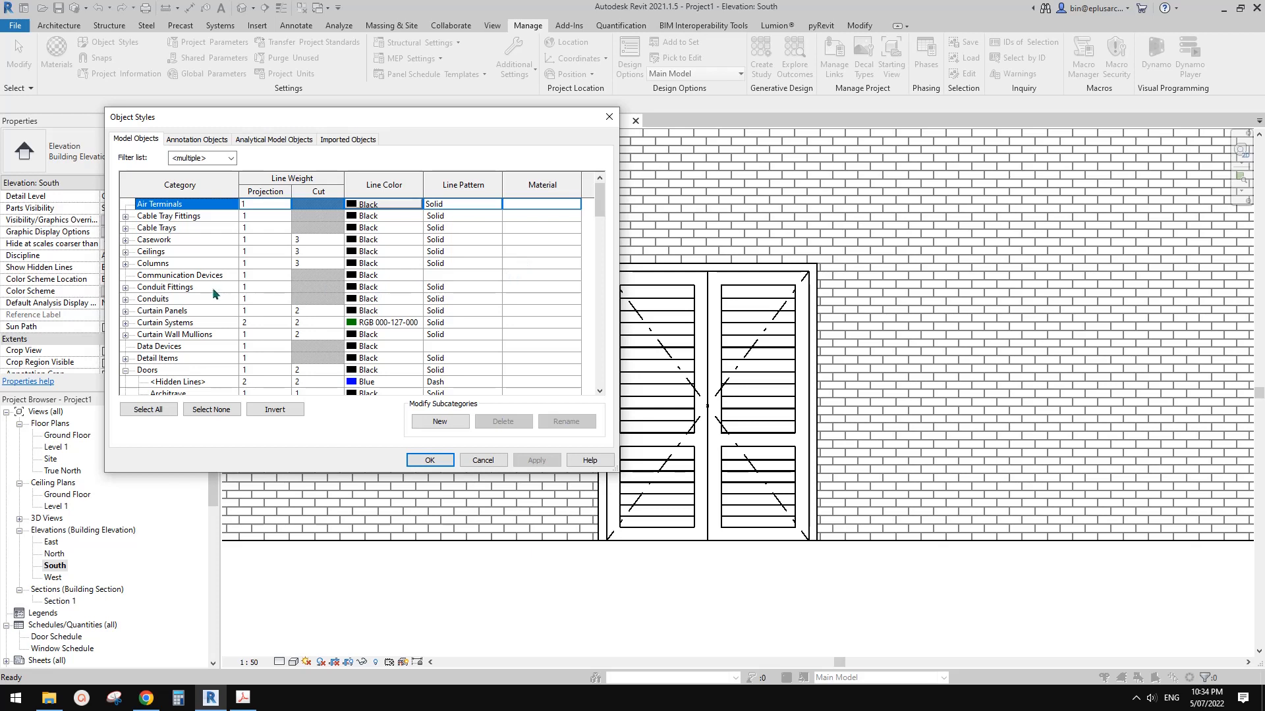
Step: Check the Plan Swing subcategory under Doors and close Object Styles, keeping the applied changes
{"action": "left_click", "coordinate": [159, 369]}
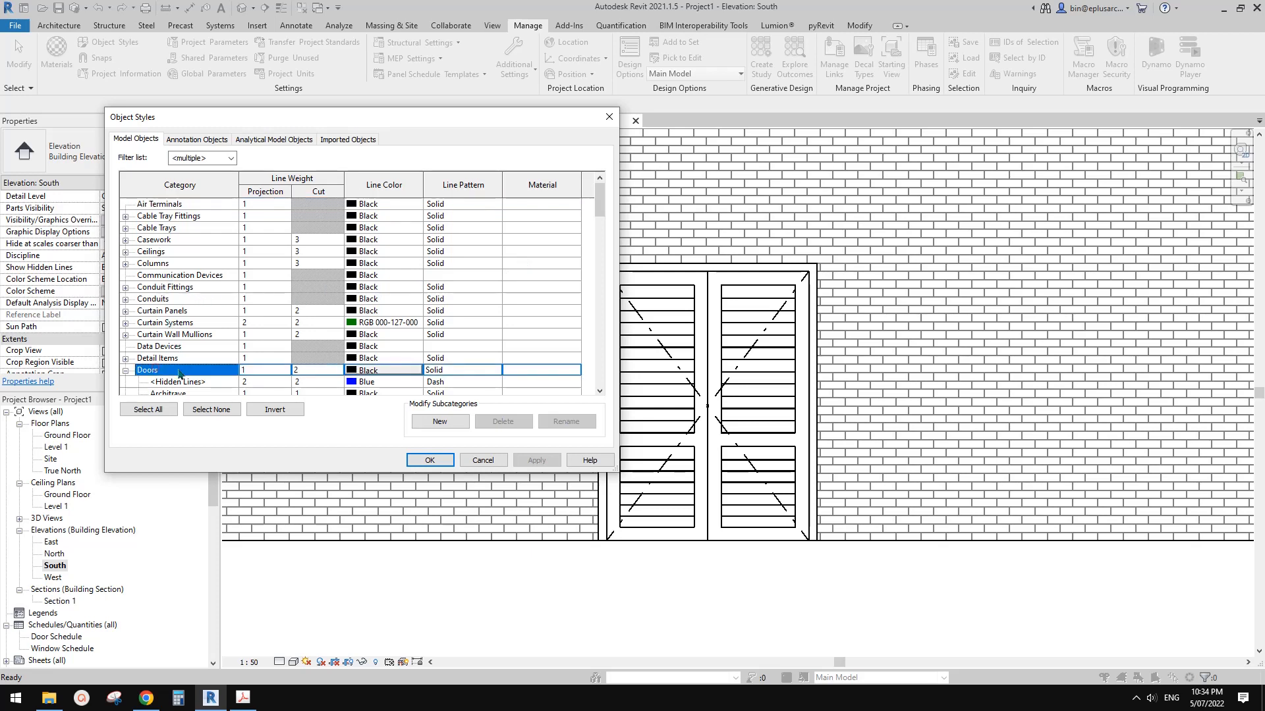
{"action": "scroll", "coordinate": [158, 370], "scroll_direction": "down", "scroll_amount": 1}
{"action": "scroll", "coordinate": [301, 347], "scroll_direction": "down", "scroll_amount": 5}
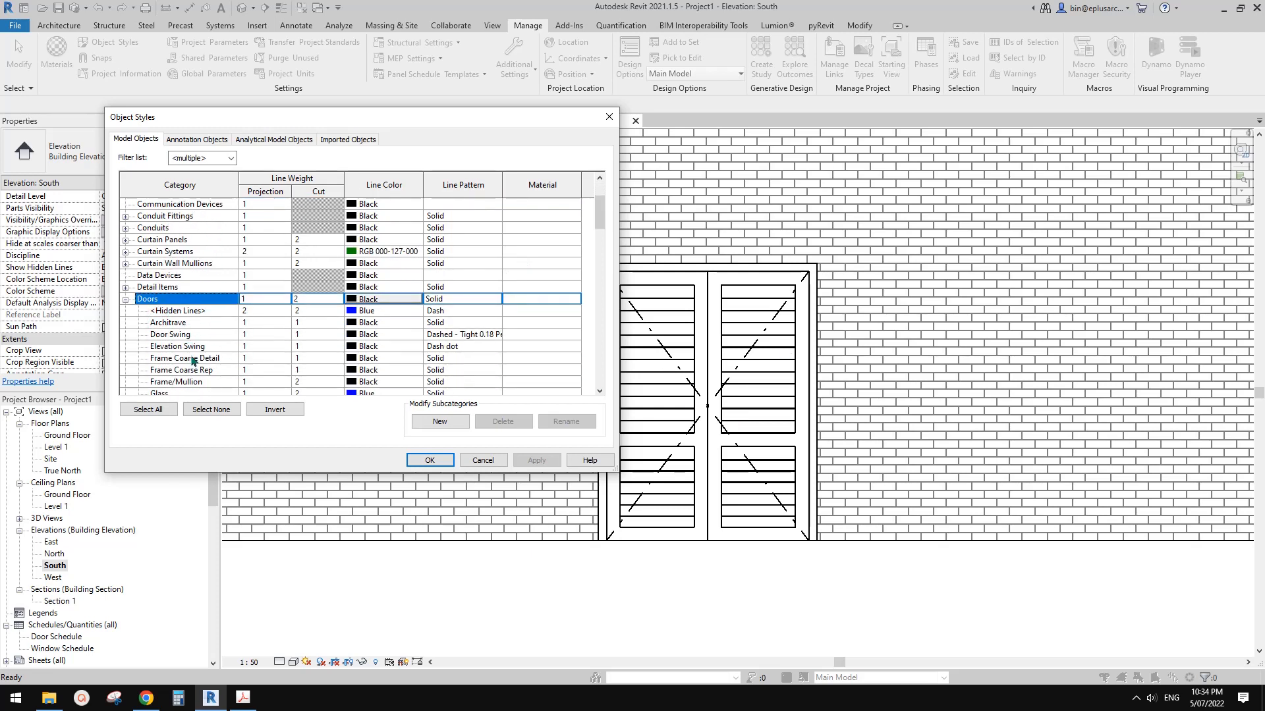
{"action": "scroll", "coordinate": [201, 345], "scroll_direction": "down", "scroll_amount": 1}
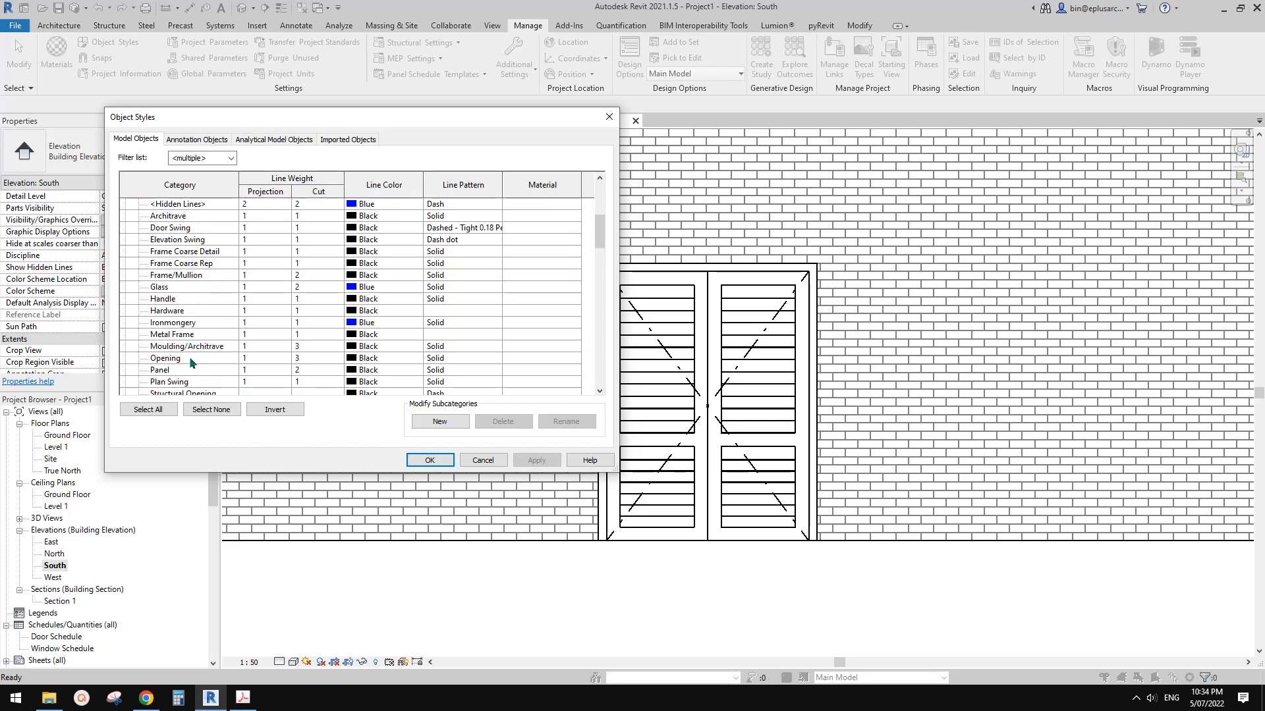
{"action": "scroll", "coordinate": [198, 382], "scroll_direction": "down", "scroll_amount": 1}
{"action": "left_click", "coordinate": [175, 358]}
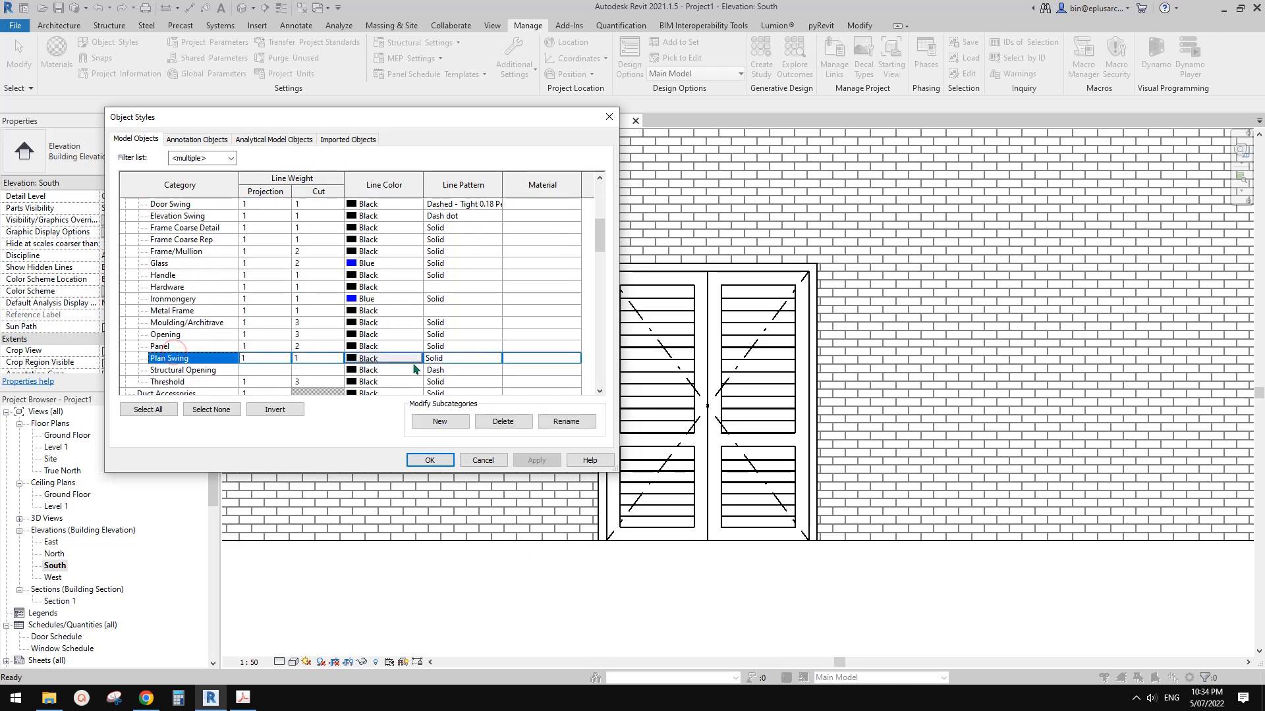
{"action": "left_click", "coordinate": [428, 459]}
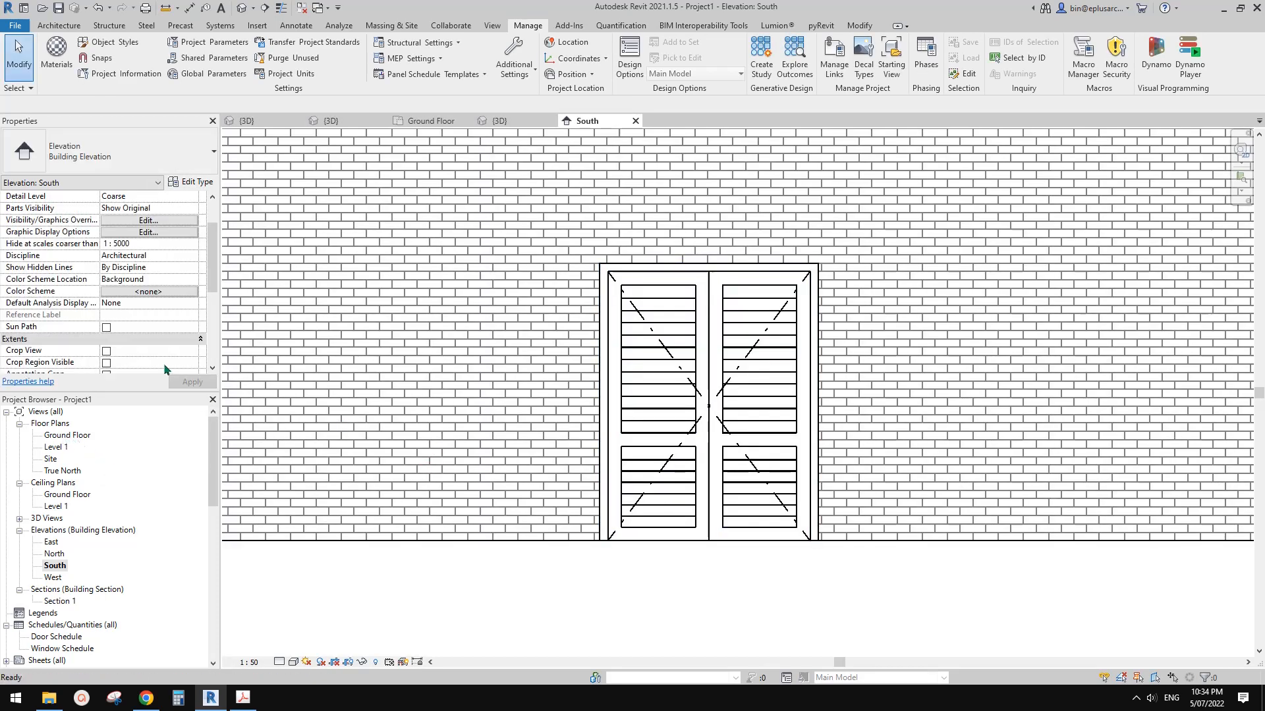
Step: Flip the facing of the double louver door in the Ground Floor plan
{"action": "left_click", "coordinate": [421, 120]}
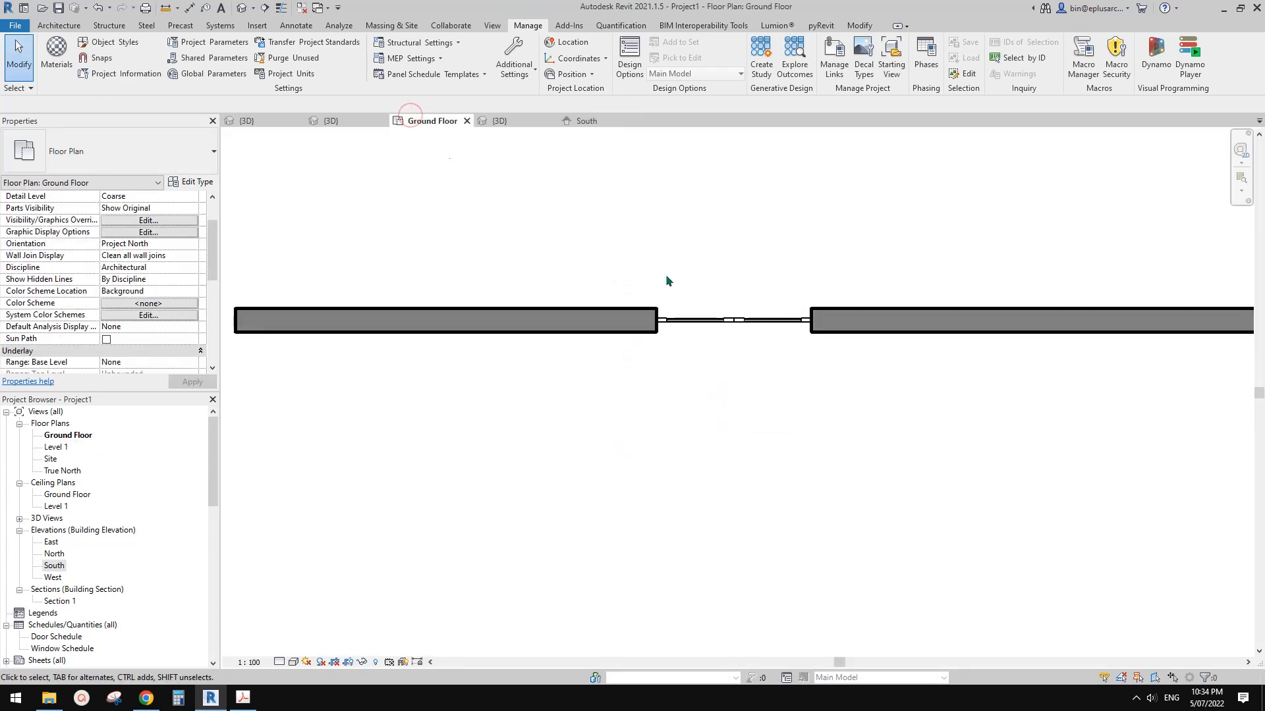
{"action": "scroll", "coordinate": [698, 330], "scroll_direction": "up", "scroll_amount": 1}
{"action": "scroll", "coordinate": [731, 376], "scroll_direction": "up", "scroll_amount": 1}
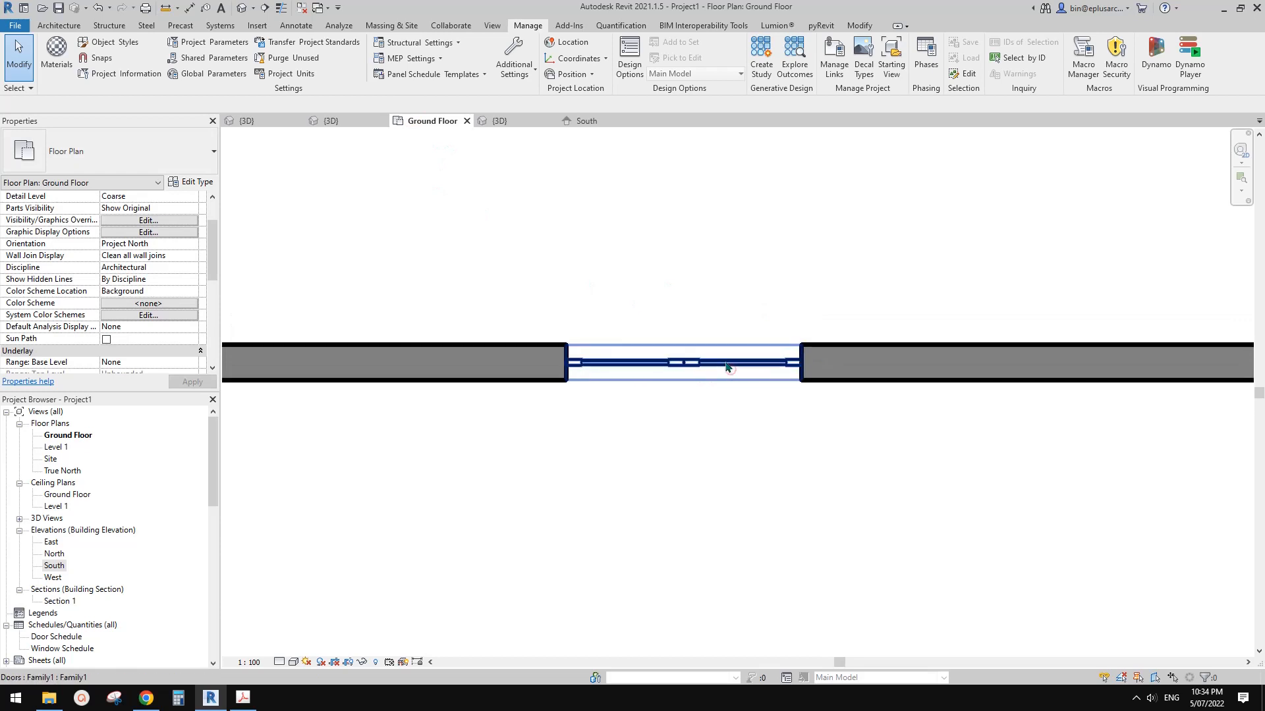
{"action": "left_click", "coordinate": [666, 367]}
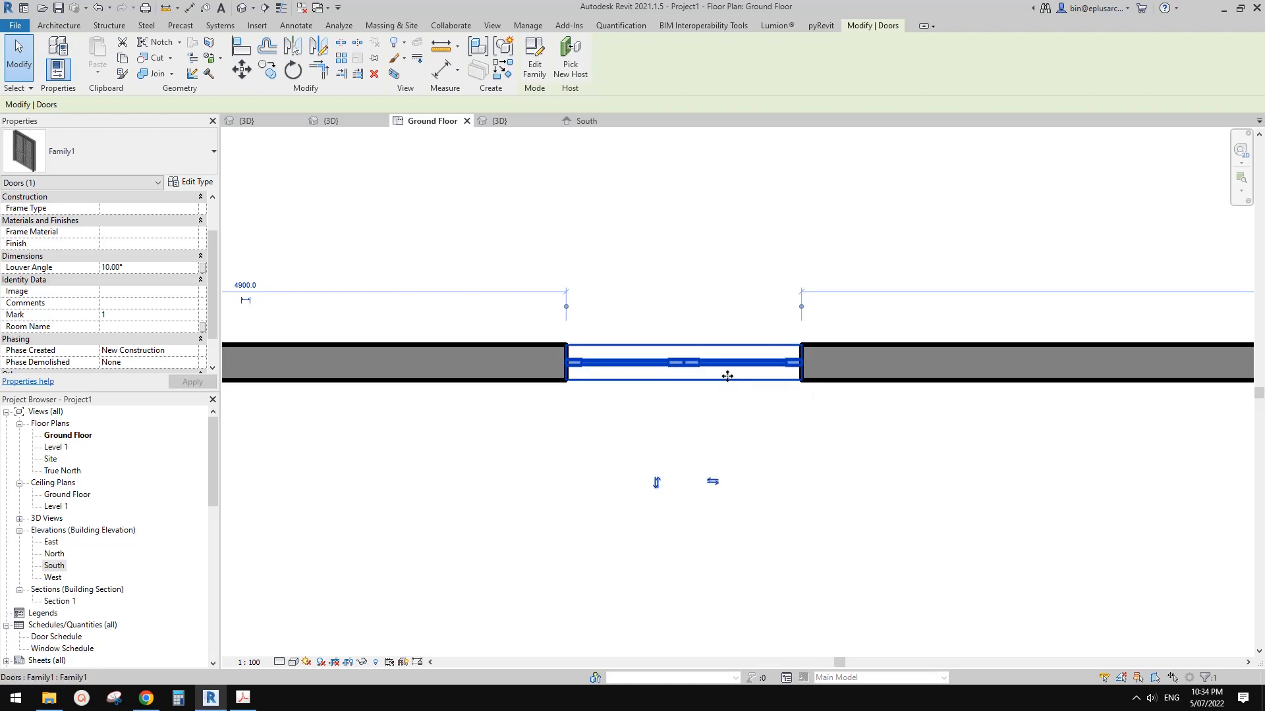
{"action": "mouse_move", "coordinate": [747, 396]}
{"action": "middle_mouse_down"}
{"action": "mouse_move", "coordinate": [747, 383]}
{"action": "mouse_move", "coordinate": [741, 416]}
{"action": "mouse_move", "coordinate": [739, 379]}
{"action": "middle_mouse_up"}
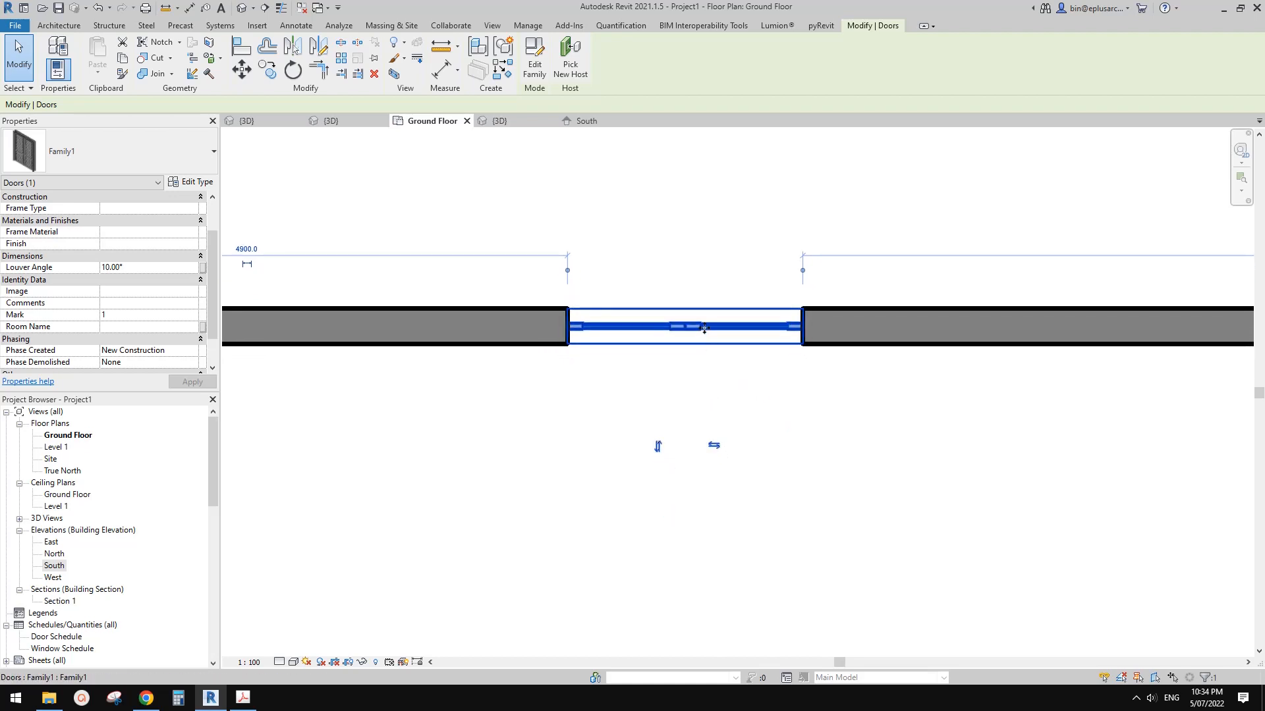
{"action": "left_click", "coordinate": [658, 446]}
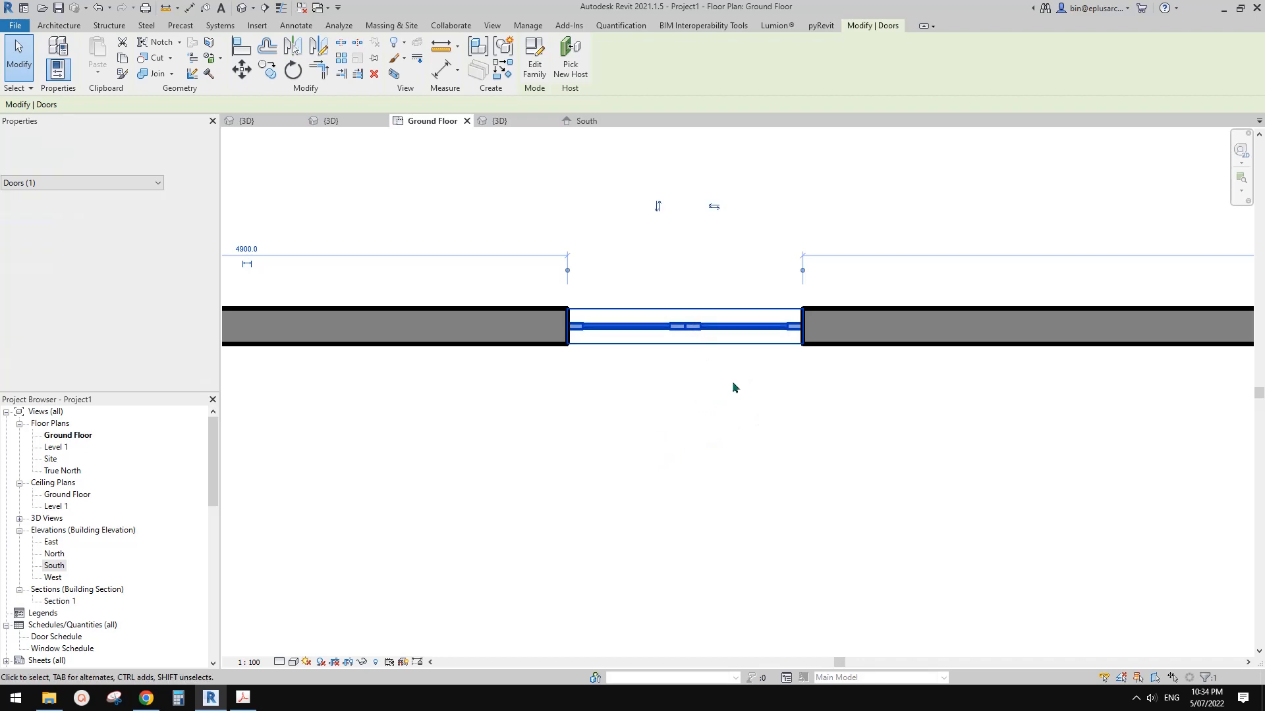
{"action": "middle_click_drag", "start_coordinate": [689, 317], "coordinate": [737, 400]}
{"action": "left_click", "coordinate": [685, 331]}
{"action": "left_click", "coordinate": [700, 395]}
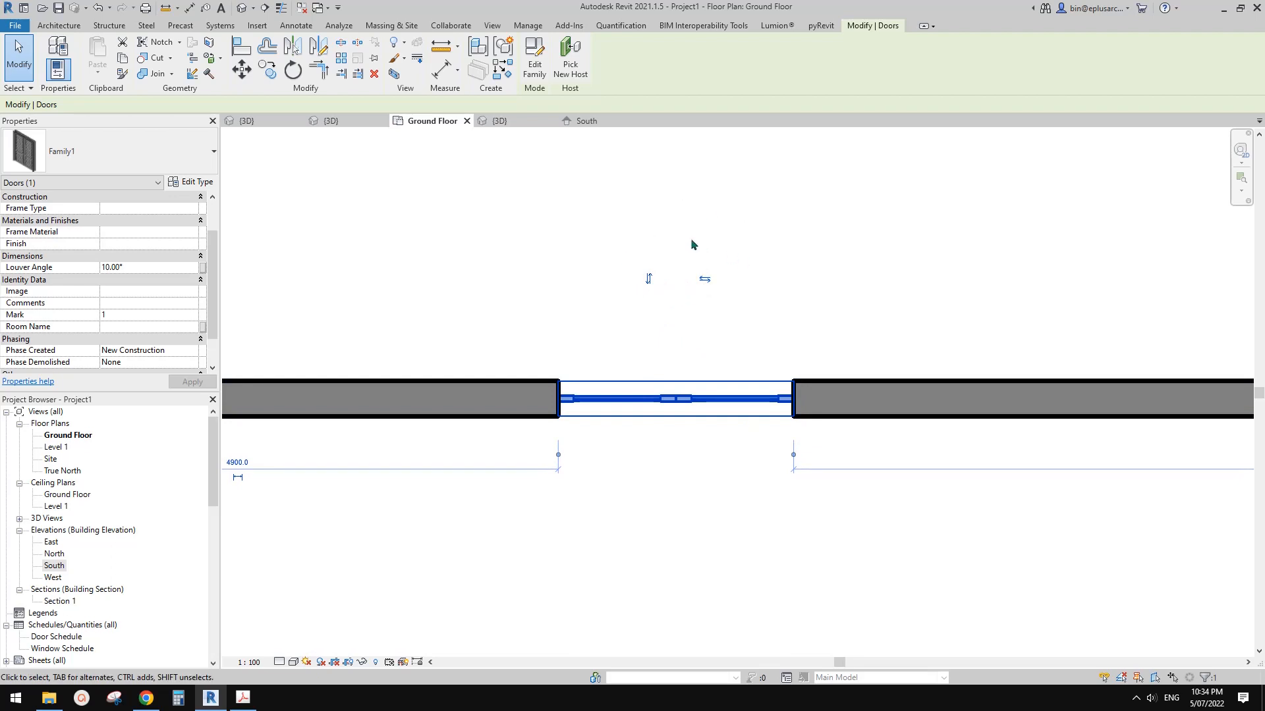
{"action": "middle_click_drag", "start_coordinate": [700, 318], "coordinate": [715, 282]}
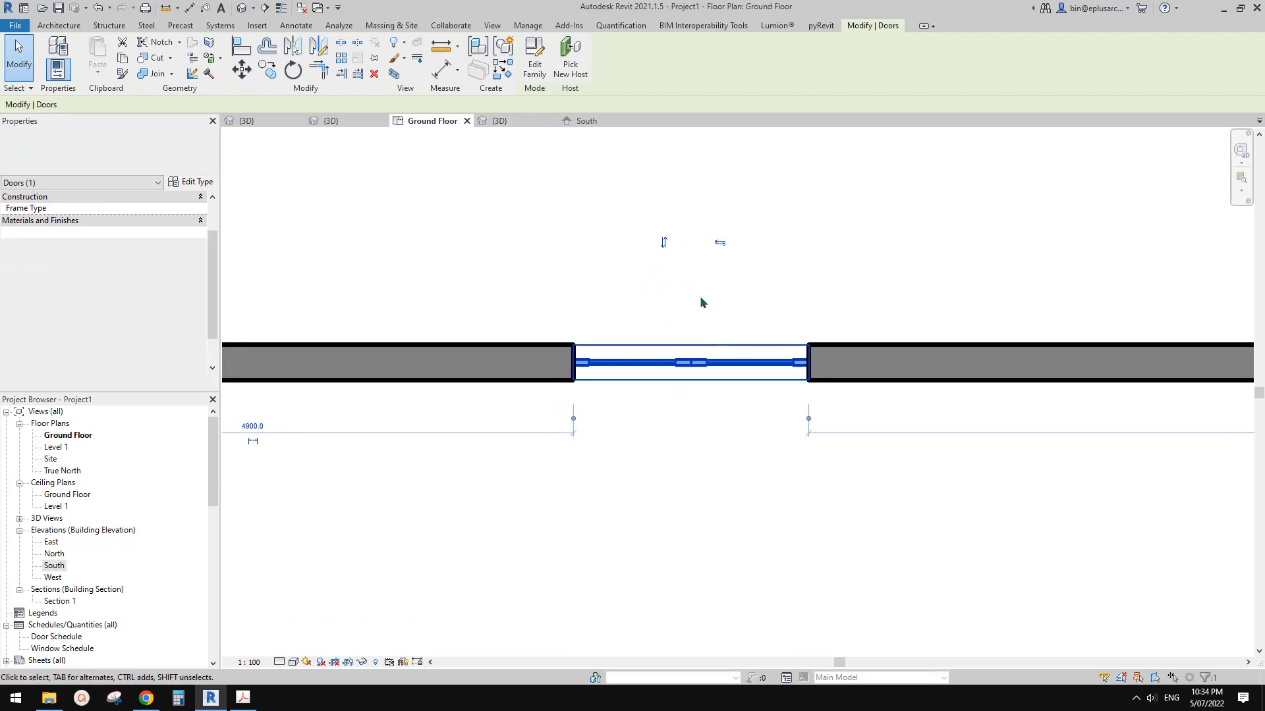
{"action": "middle_click_drag", "start_coordinate": [715, 368], "coordinate": [710, 381]}
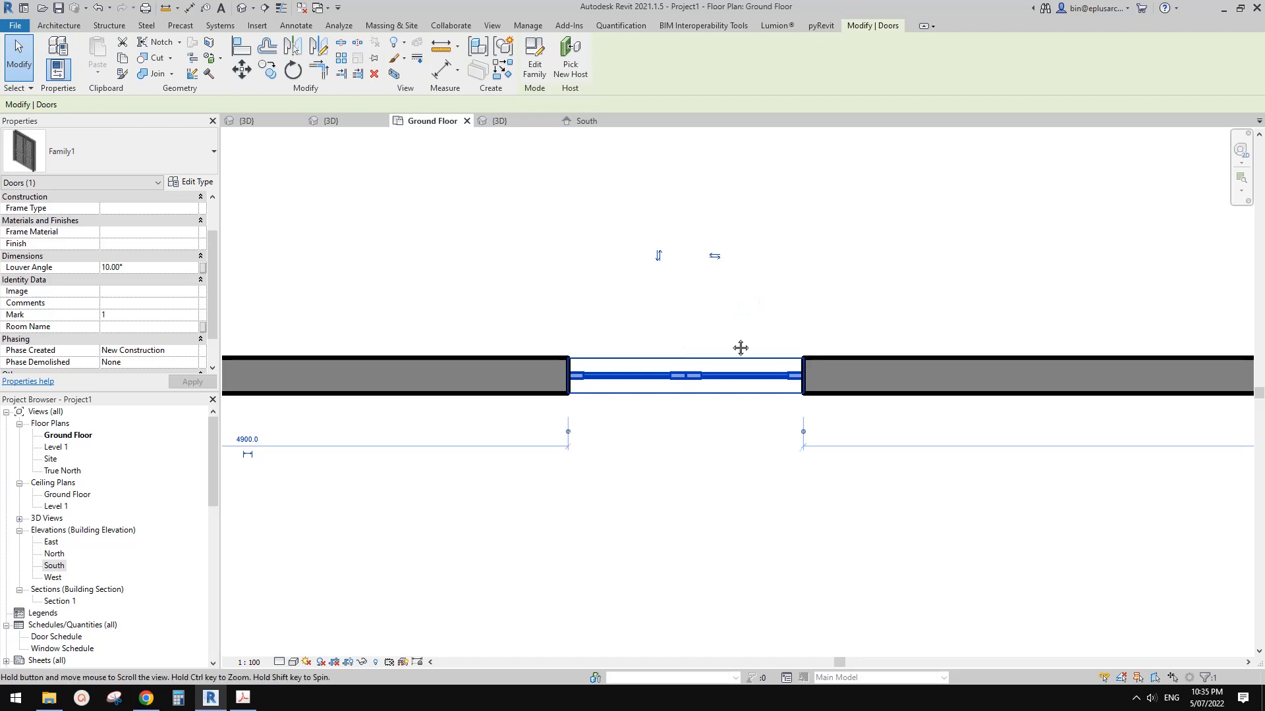
{"action": "middle_click_drag", "start_coordinate": [739, 348], "coordinate": [735, 366]}
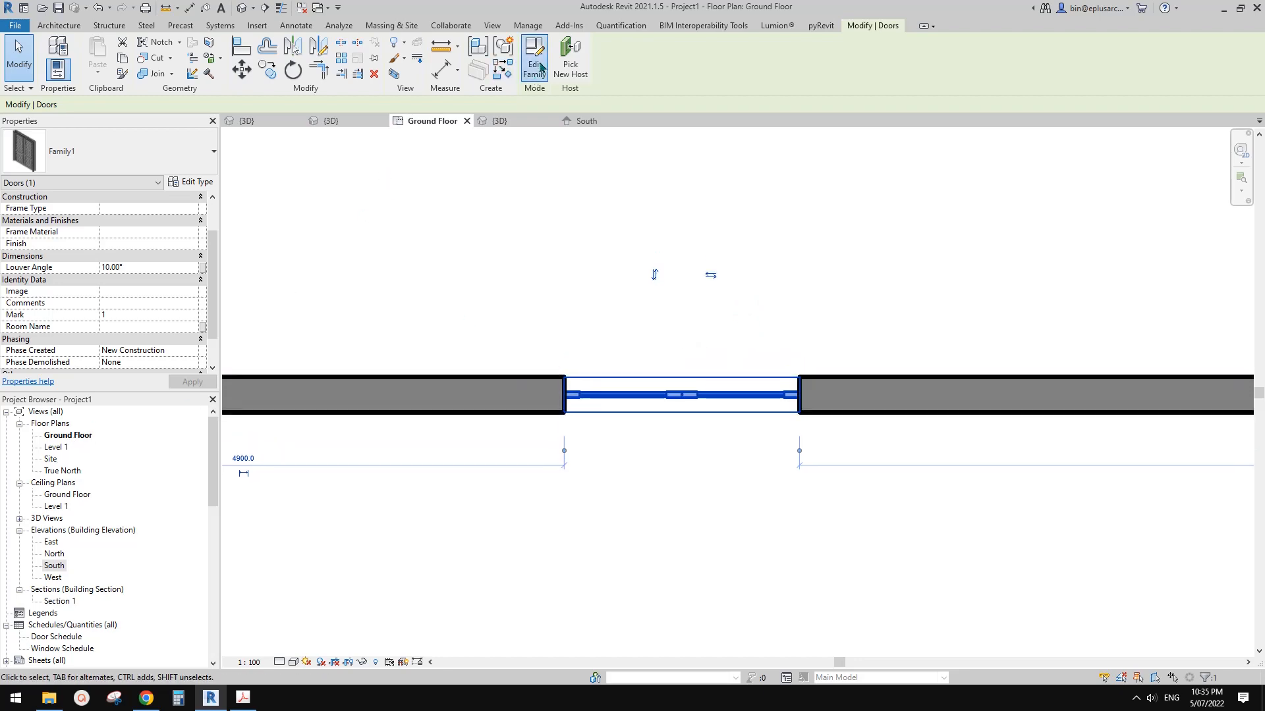
Step: Open the selected door's family for editing and show its Ref. Level floor plan
{"action": "left_click", "coordinate": [534, 62]}
{"action": "double_click", "coordinate": [61, 436]}
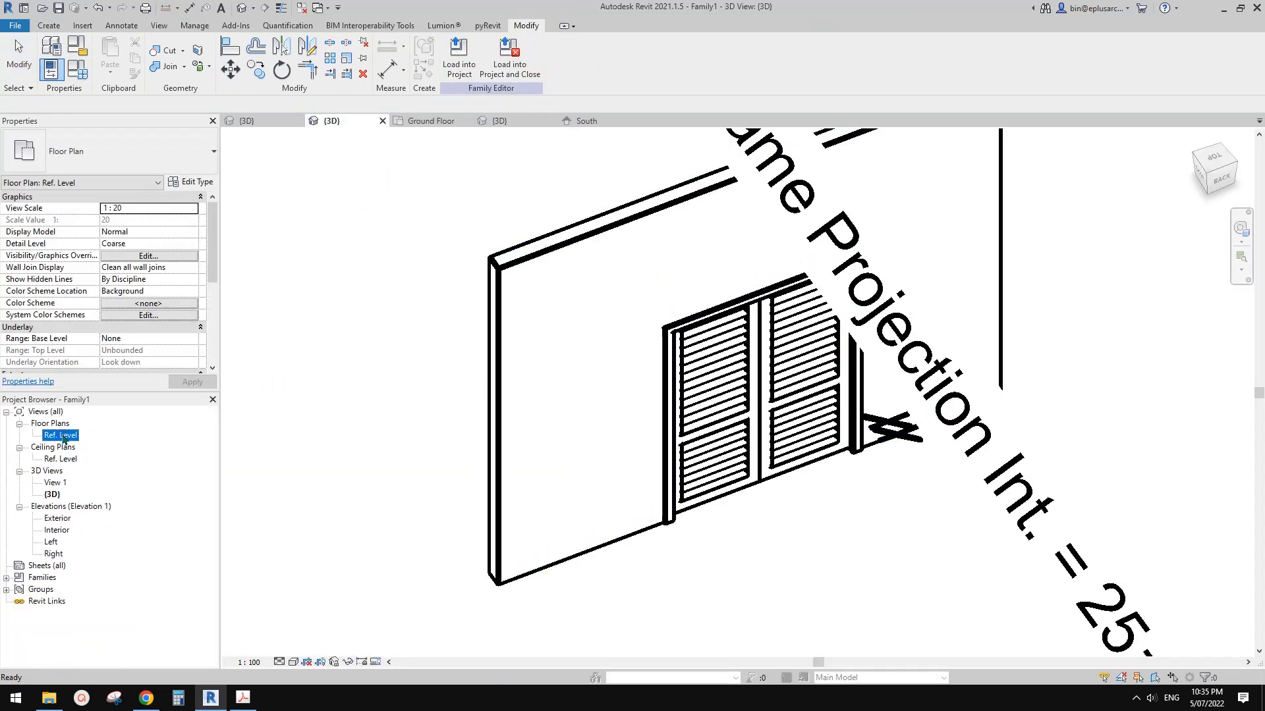
{"action": "scroll", "coordinate": [557, 422], "scroll_direction": "down", "scroll_amount": 2}
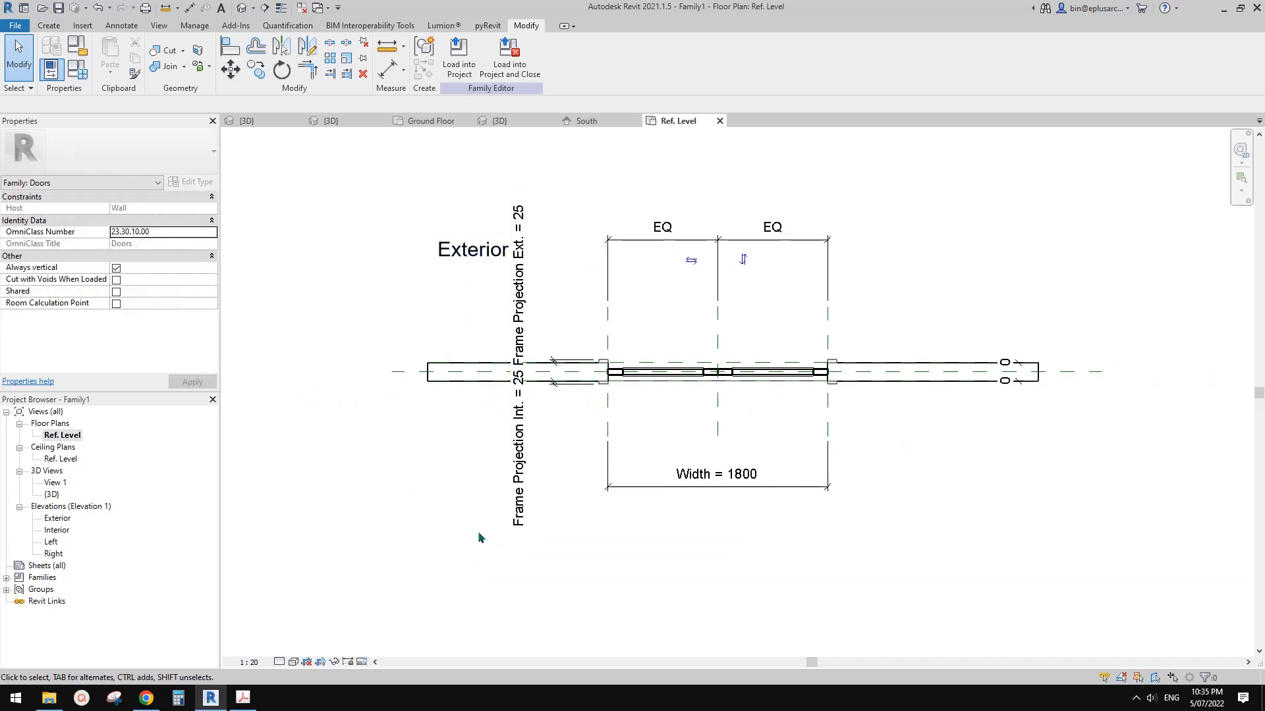
{"action": "scroll", "coordinate": [715, 396], "scroll_direction": "up", "scroll_amount": 2}
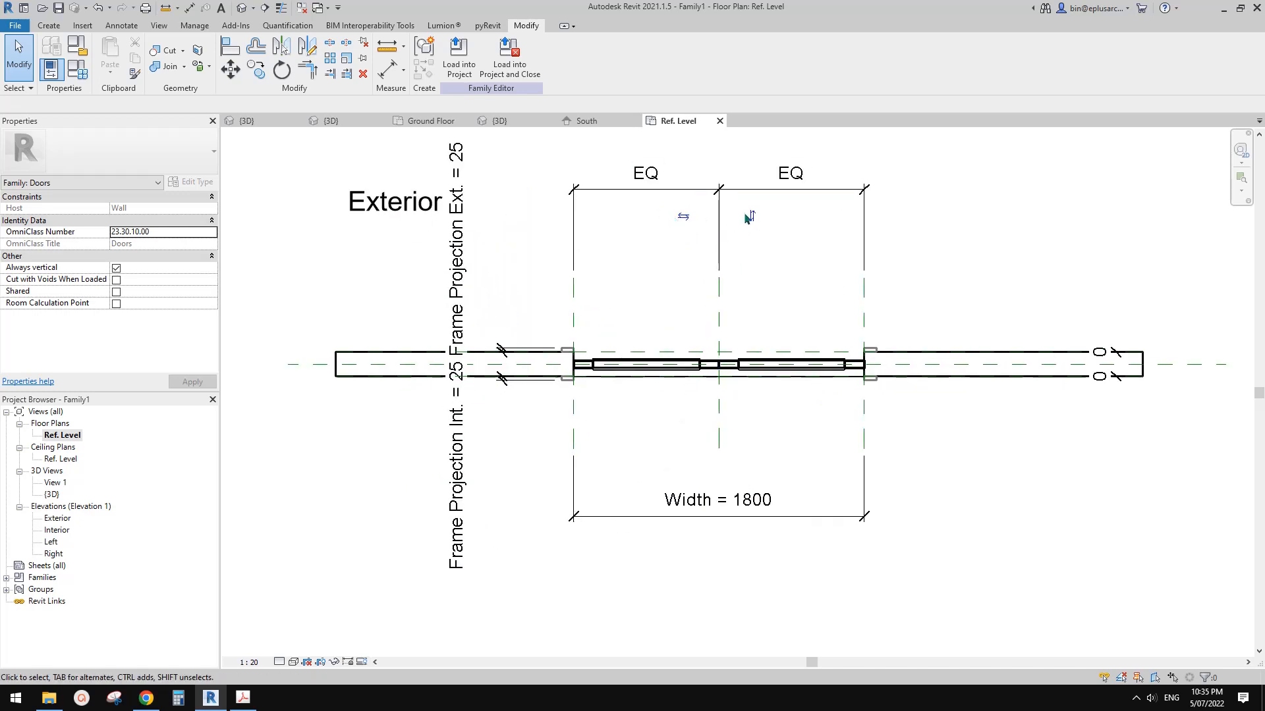
{"action": "middle_click_drag", "start_coordinate": [766, 355], "coordinate": [720, 373]}
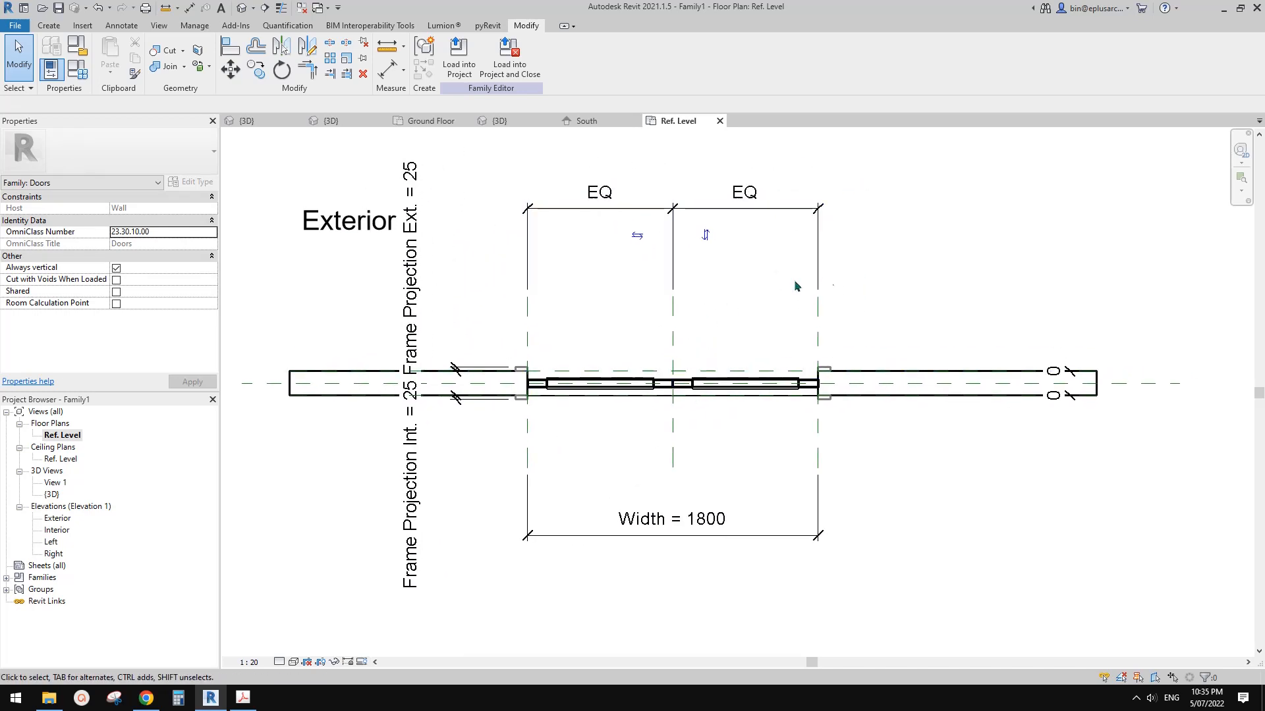
{"action": "scroll", "coordinate": [725, 347], "scroll_direction": "up", "scroll_amount": 2}
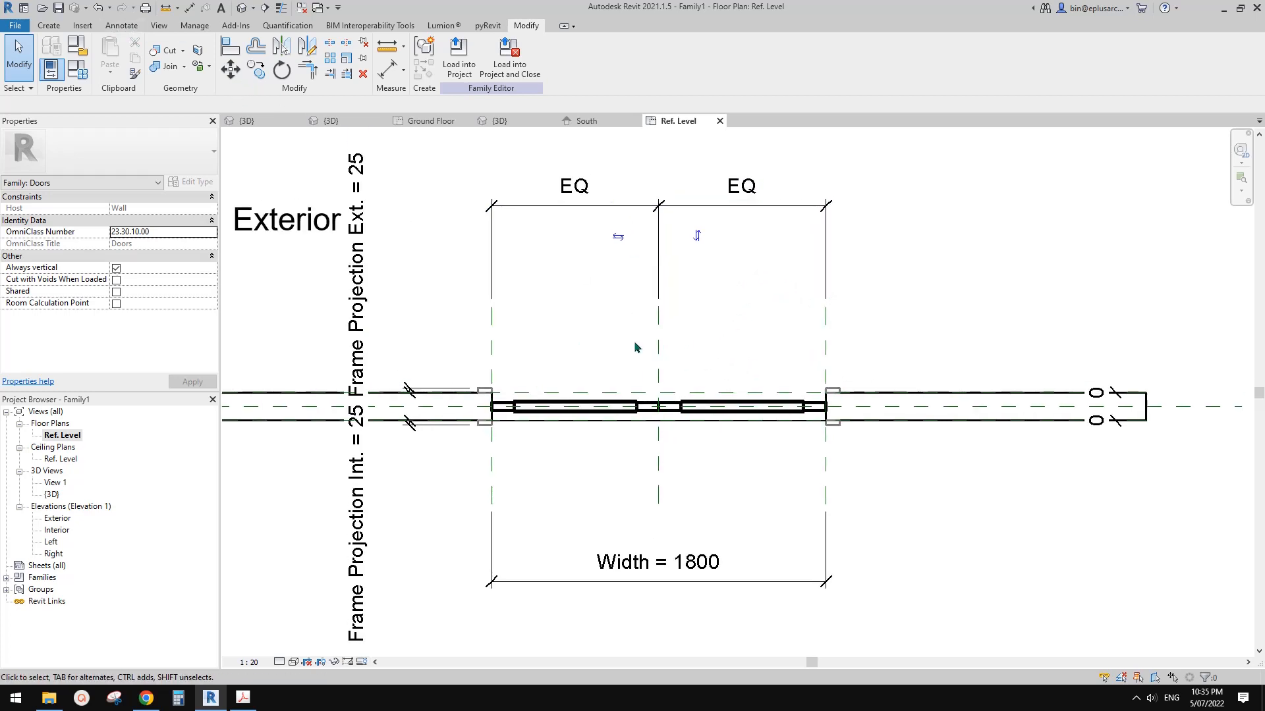
Step: Start the Symbolic Line command in the Ref. Level plan and look through the available line subcategories, including Plan Swing [projection]
{"action": "left_click", "coordinate": [120, 28]}
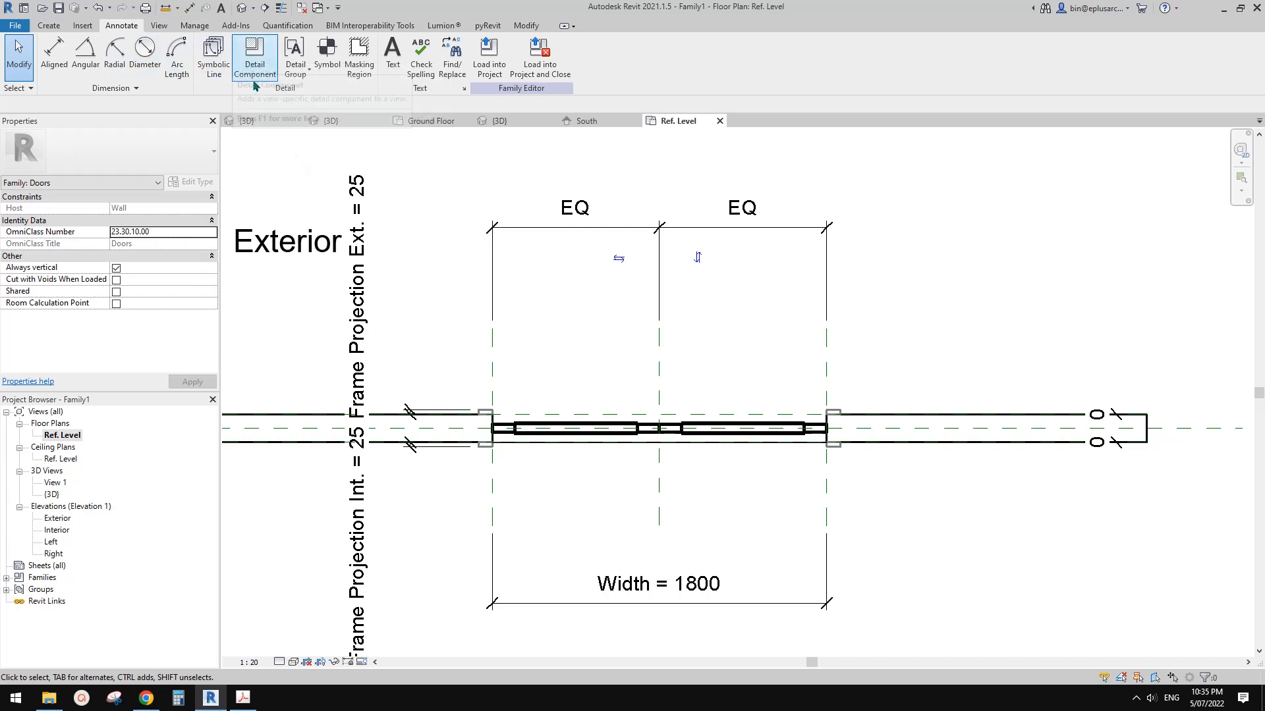
{"action": "scroll", "coordinate": [698, 323], "scroll_direction": "down", "scroll_amount": 1}
{"action": "middle_click_drag", "start_coordinate": [698, 322], "coordinate": [752, 373]}
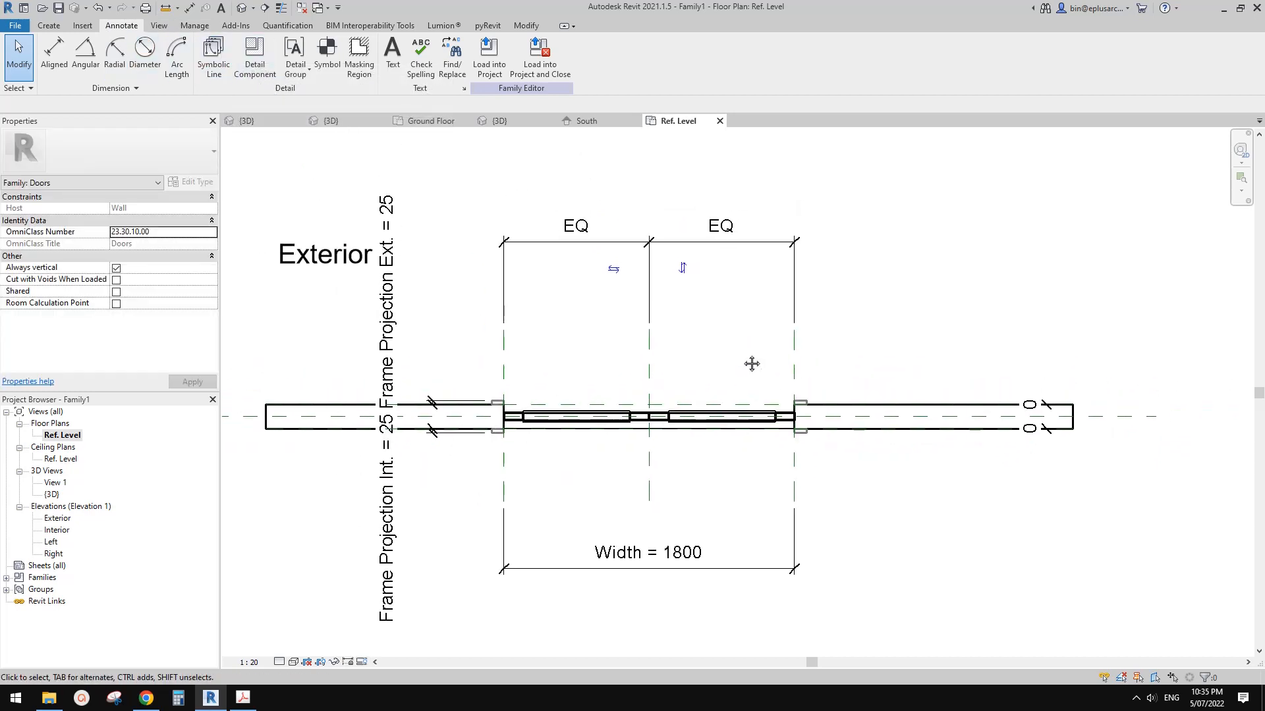
{"action": "scroll", "coordinate": [754, 361], "scroll_direction": "up", "scroll_amount": 1}
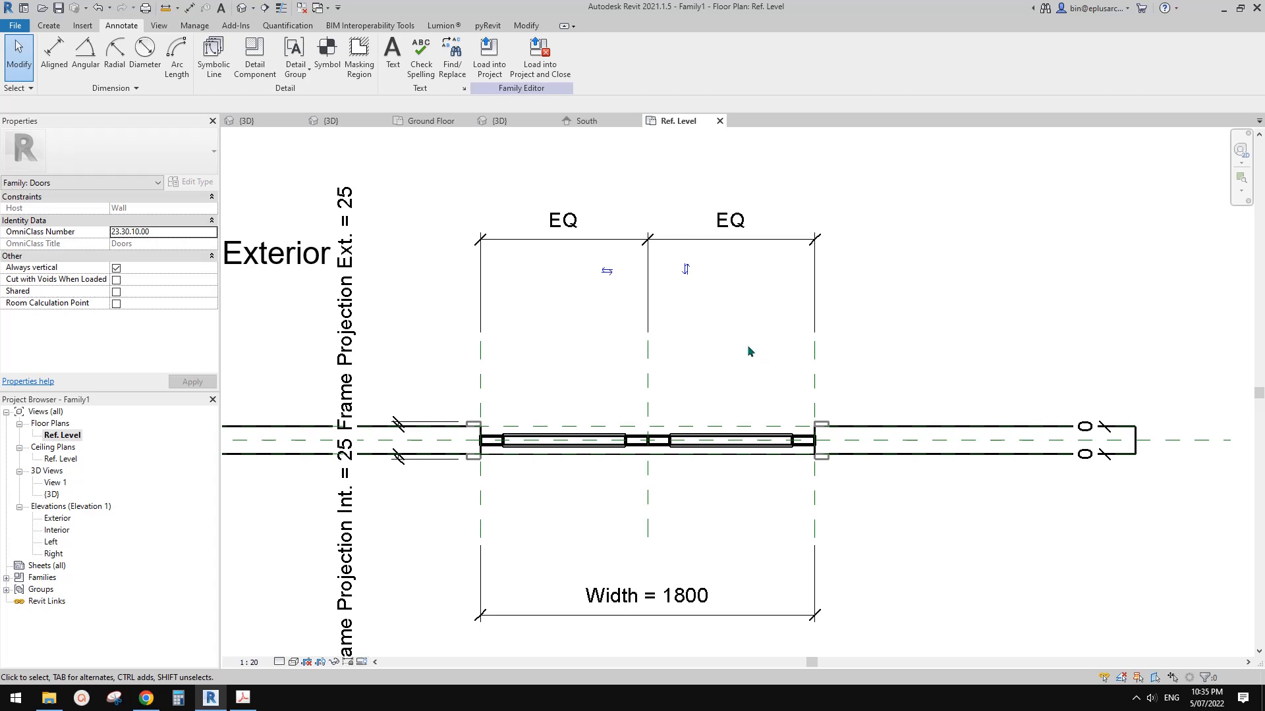
{"action": "middle_click_drag", "start_coordinate": [351, 202], "coordinate": [389, 218]}
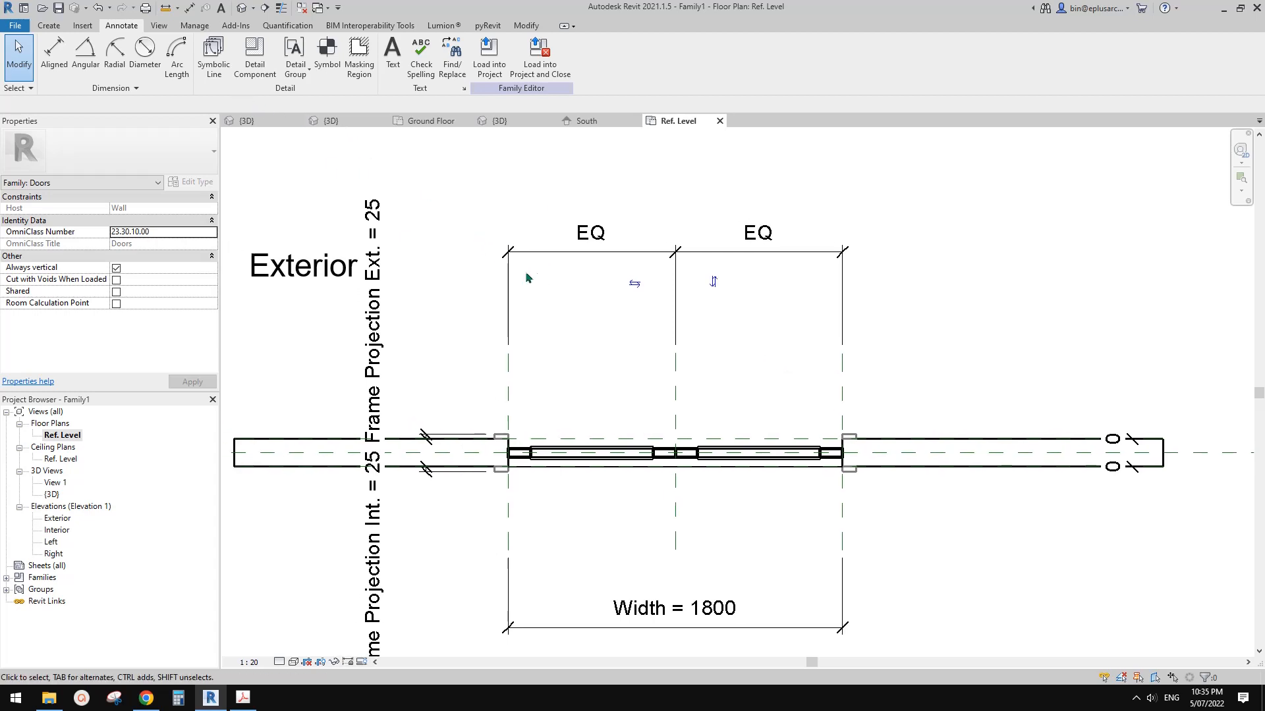
{"action": "left_click", "coordinate": [213, 56]}
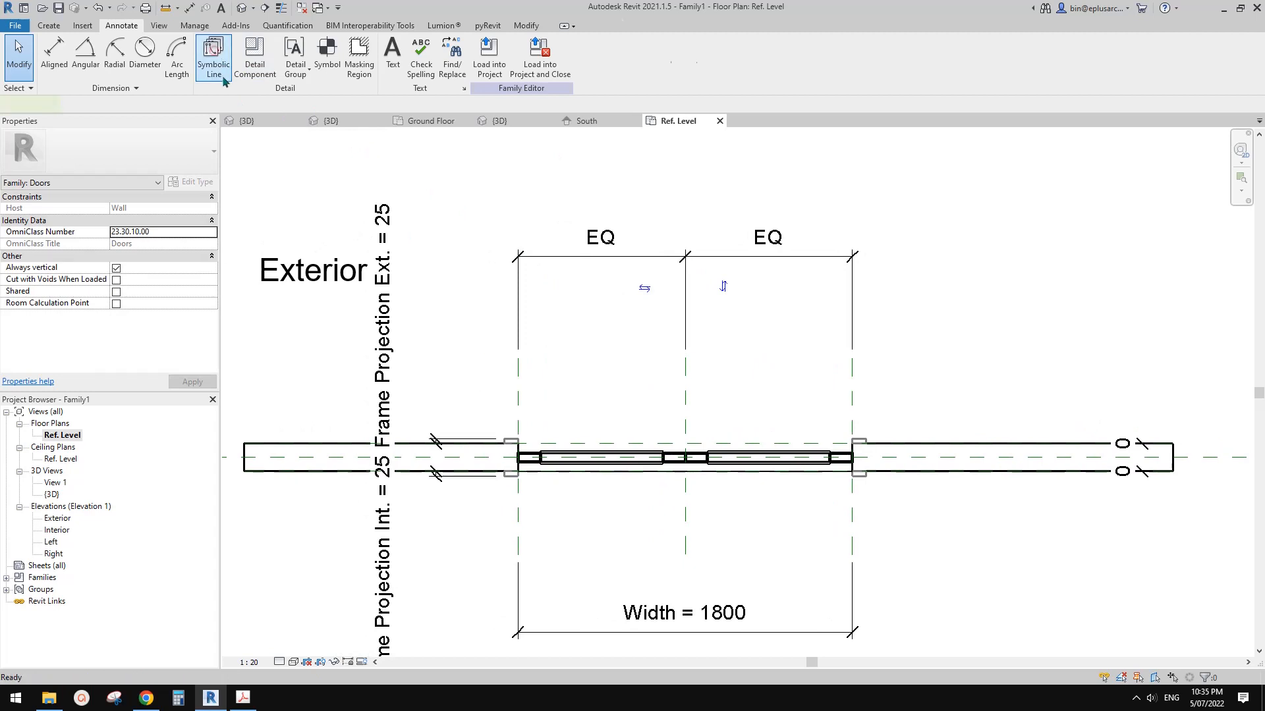
{"action": "middle_click_drag", "start_coordinate": [551, 178], "coordinate": [530, 172]}
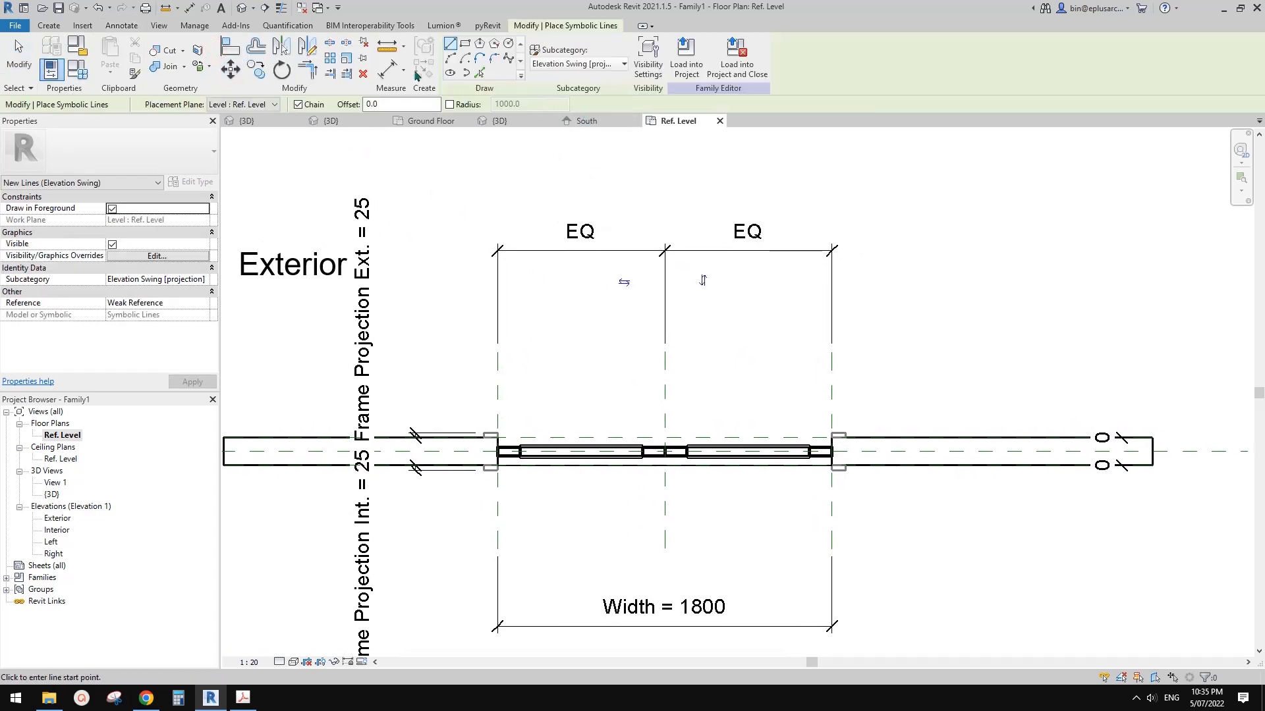
{"action": "left_click", "coordinate": [573, 63]}
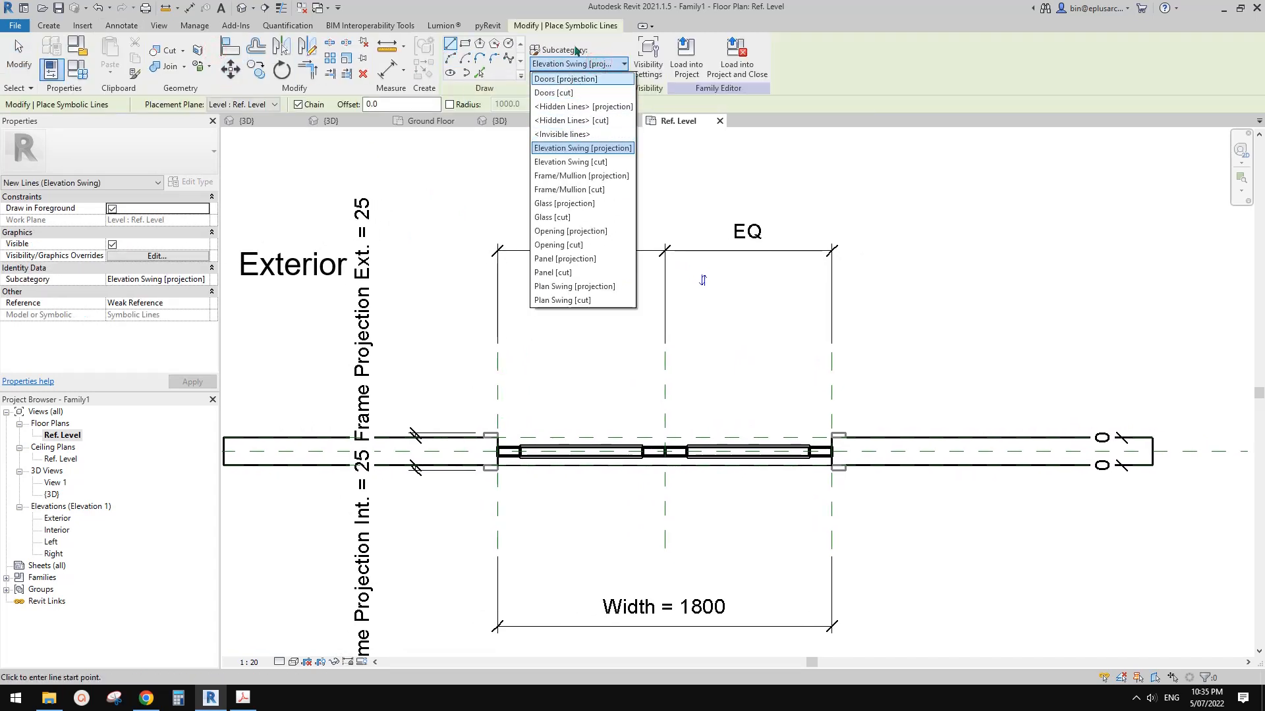
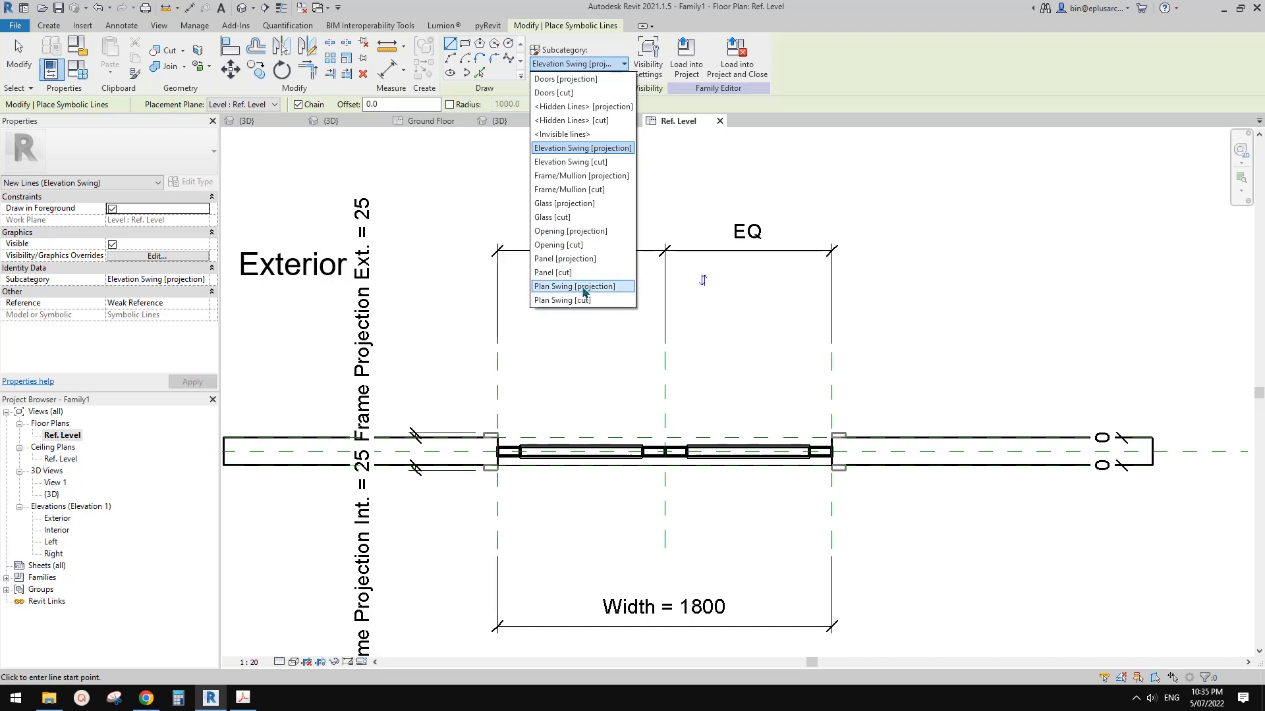
Step: Open the door family's Object Styles to examine the line settings of its Doors subcategories
{"action": "left_click", "coordinate": [195, 25]}
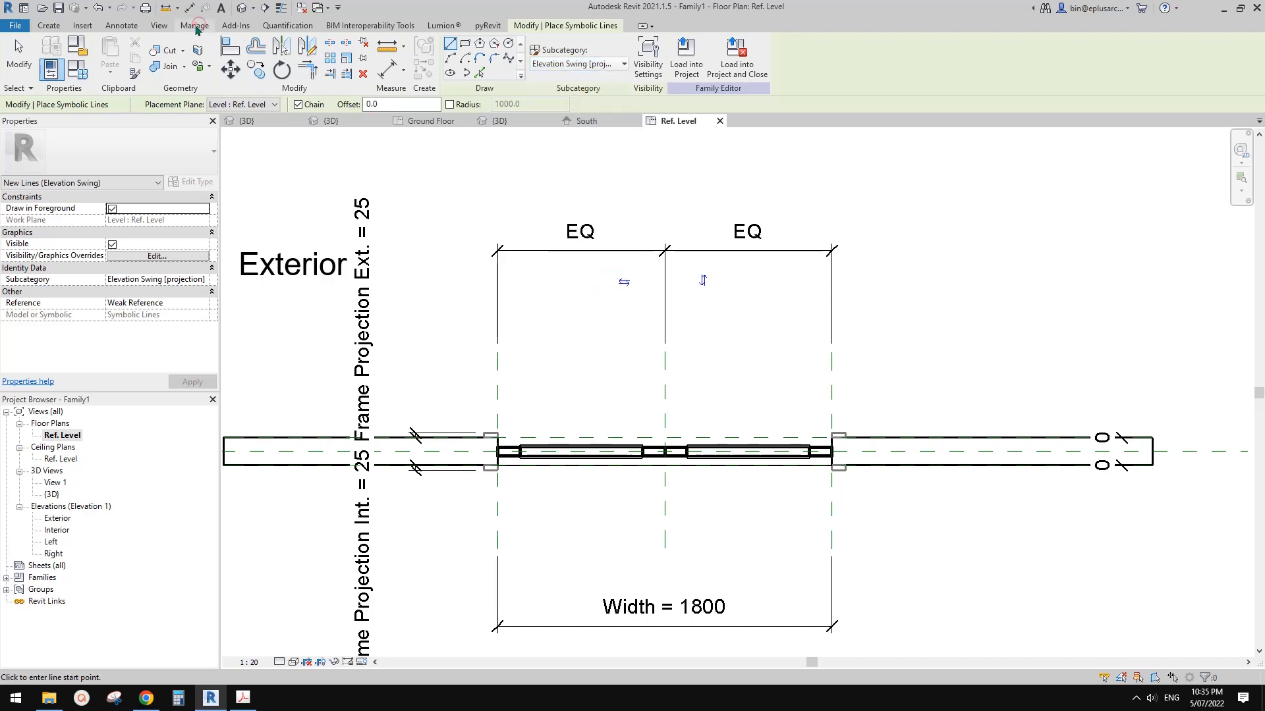
{"action": "left_click", "coordinate": [88, 56]}
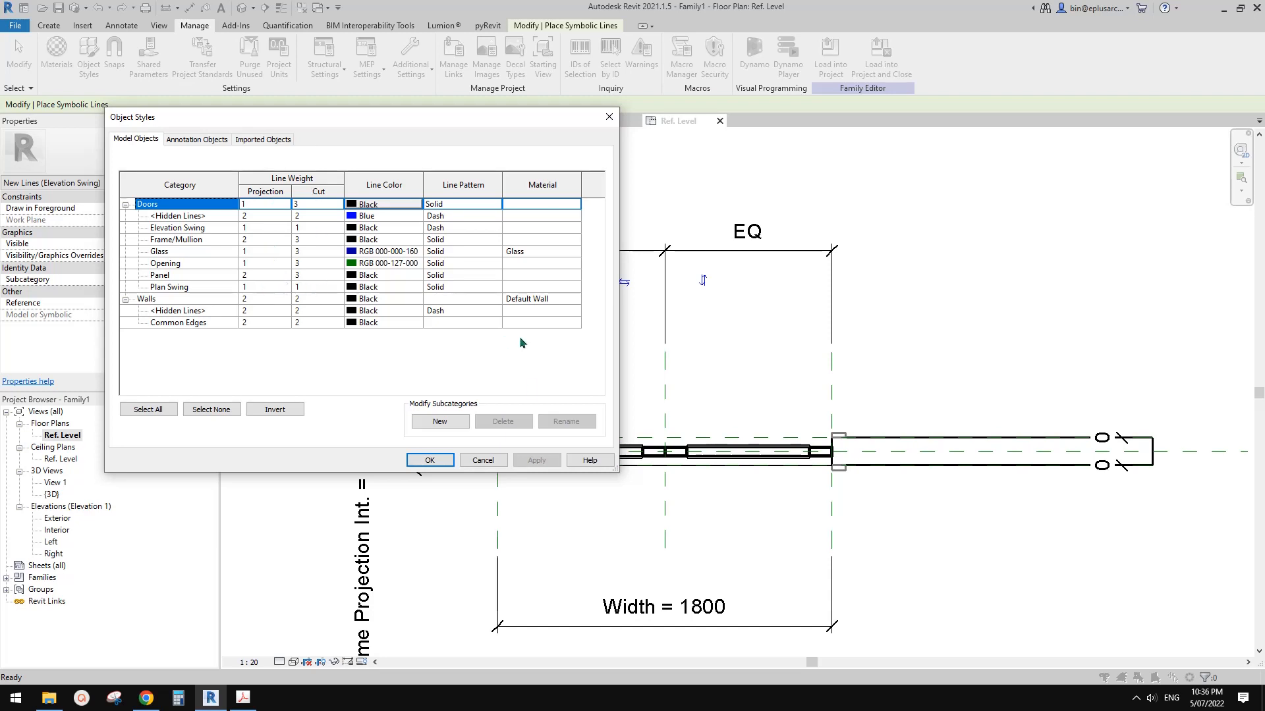
Step: Dismiss the Object Styles without changes and set the symbolic line subcategory to Plan Swing [projection]
{"action": "left_click", "coordinate": [495, 462]}
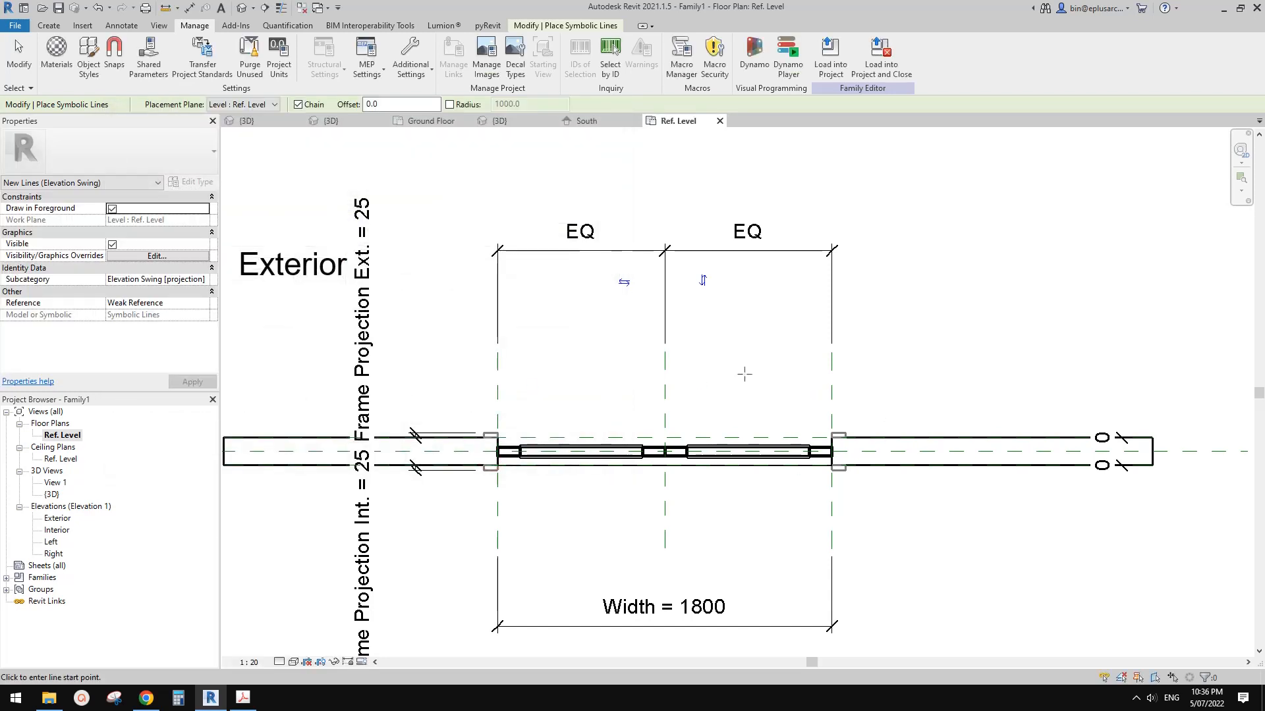
{"action": "scroll", "coordinate": [668, 338], "scroll_direction": "up", "scroll_amount": 2}
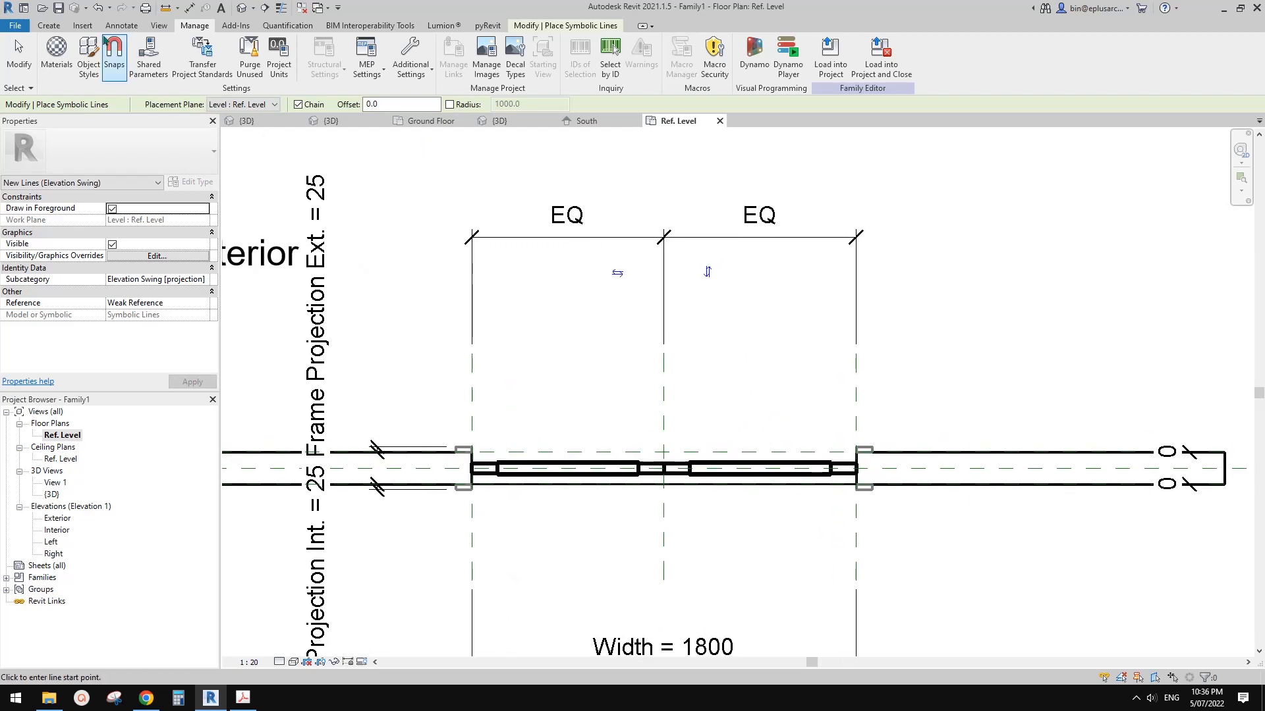
{"action": "left_click", "coordinate": [121, 25]}
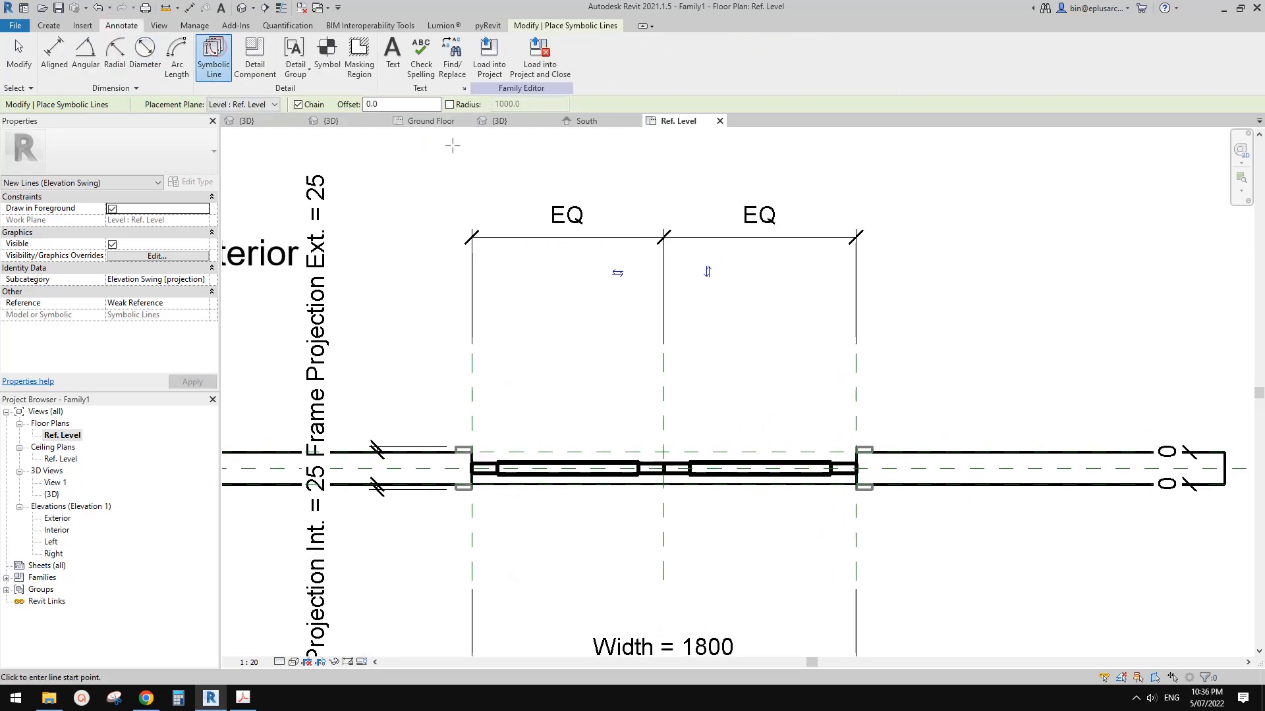
{"action": "left_click", "coordinate": [567, 25]}
{"action": "left_click", "coordinate": [605, 66]}
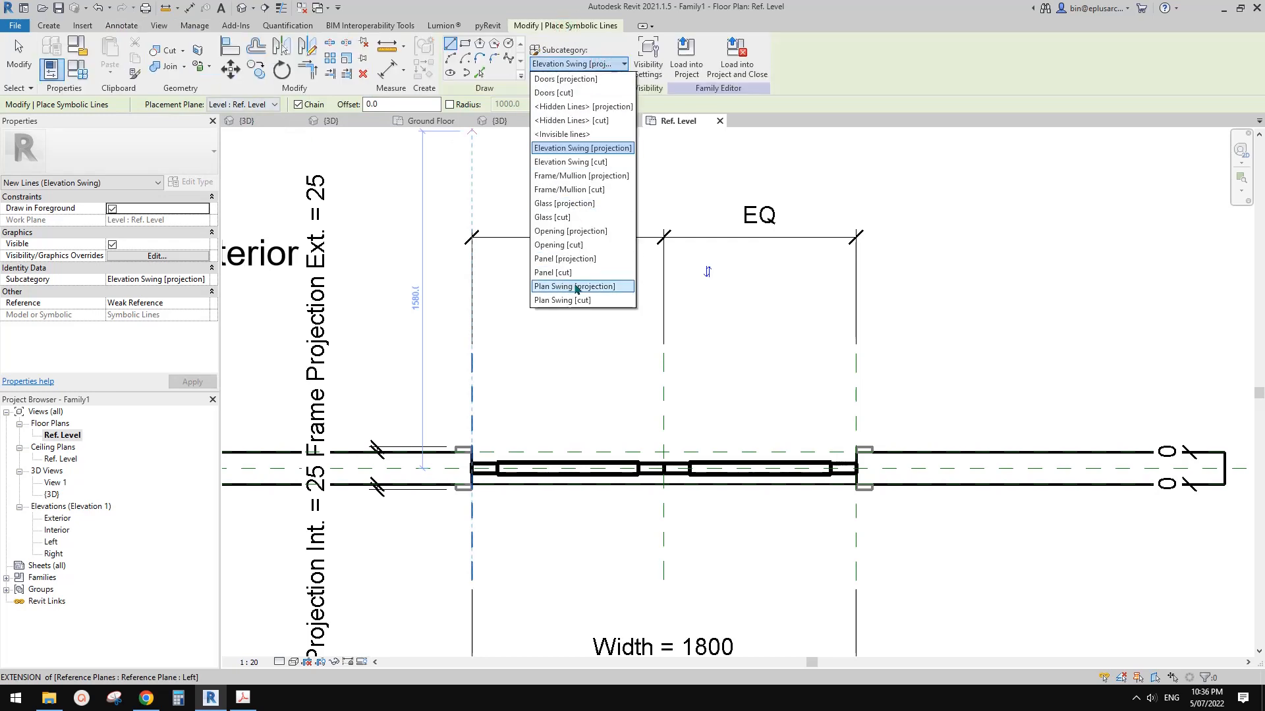
{"action": "left_click", "coordinate": [591, 288]}
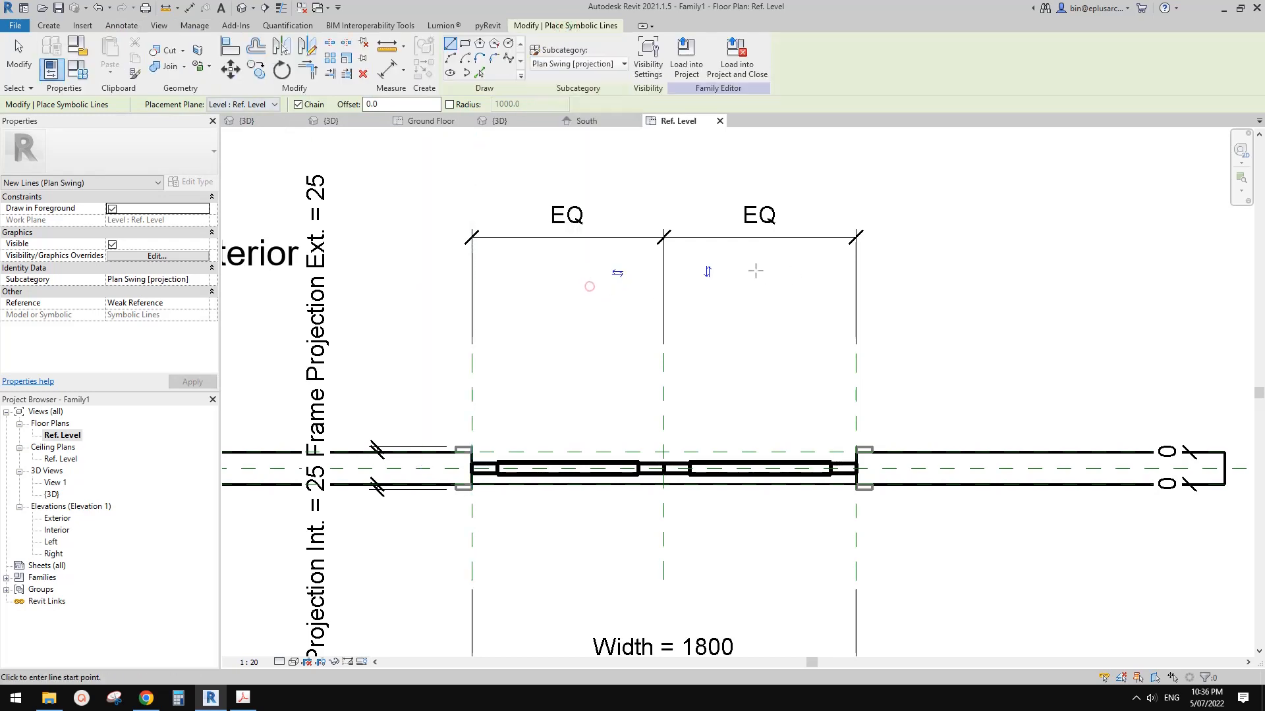
Step: Draw a 90° center-ends arc of 900 mm radius for the right door leaf, centred at its jamb and starting at the door centerline
{"action": "middle_click_drag", "start_coordinate": [716, 387], "coordinate": [699, 378]}
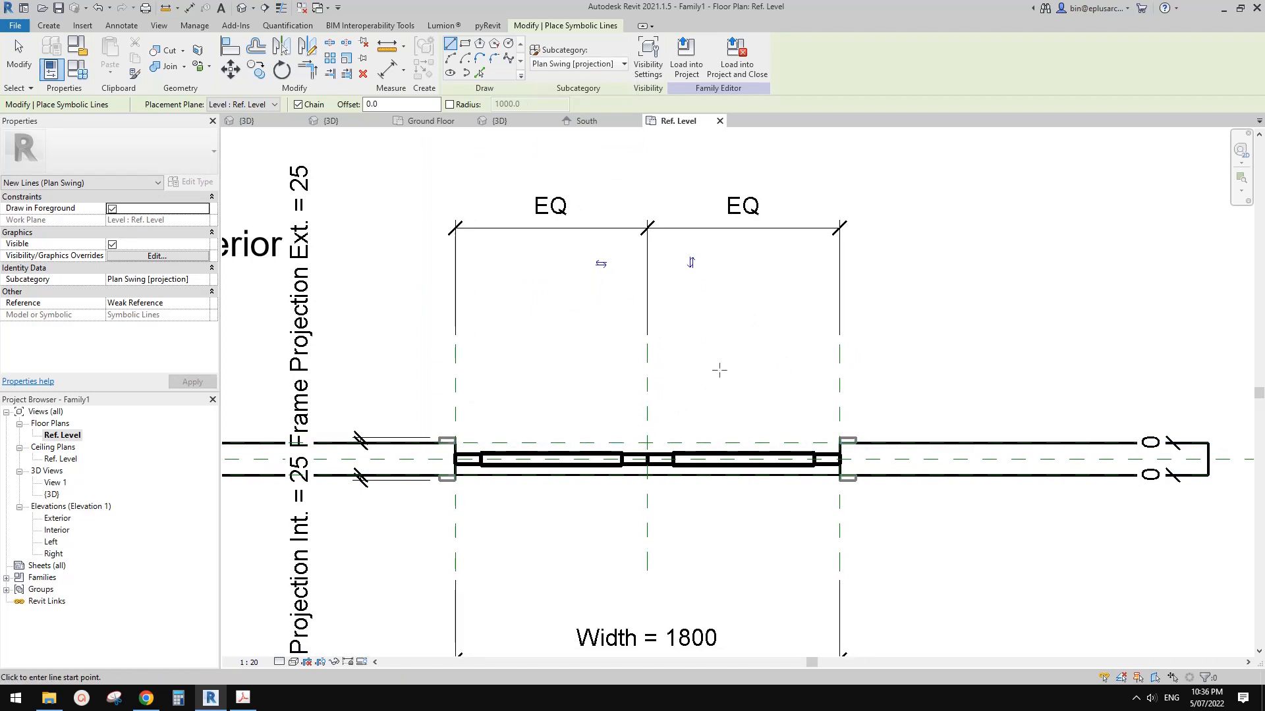
{"action": "scroll", "coordinate": [721, 377], "scroll_direction": "up", "scroll_amount": 1}
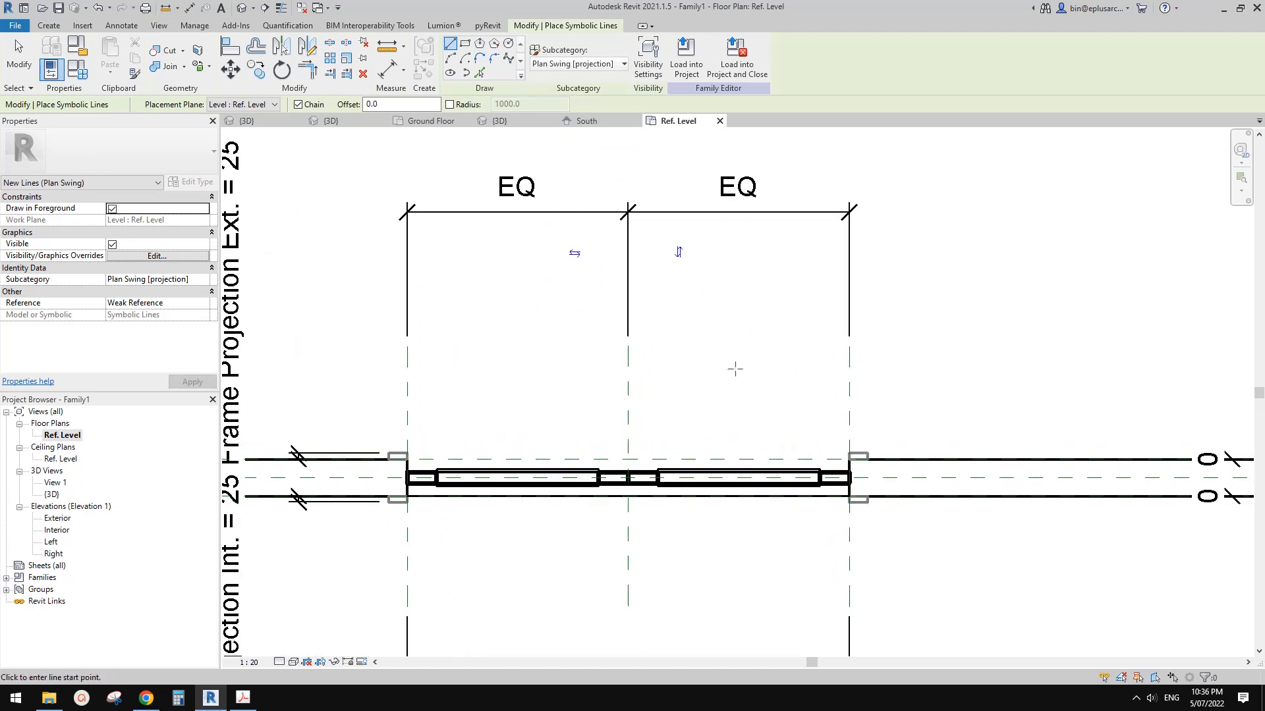
{"action": "mouse_move", "coordinate": [748, 382]}
{"action": "middle_mouse_down"}
{"action": "mouse_move", "coordinate": [722, 374]}
{"action": "mouse_move", "coordinate": [750, 373]}
{"action": "middle_mouse_up"}
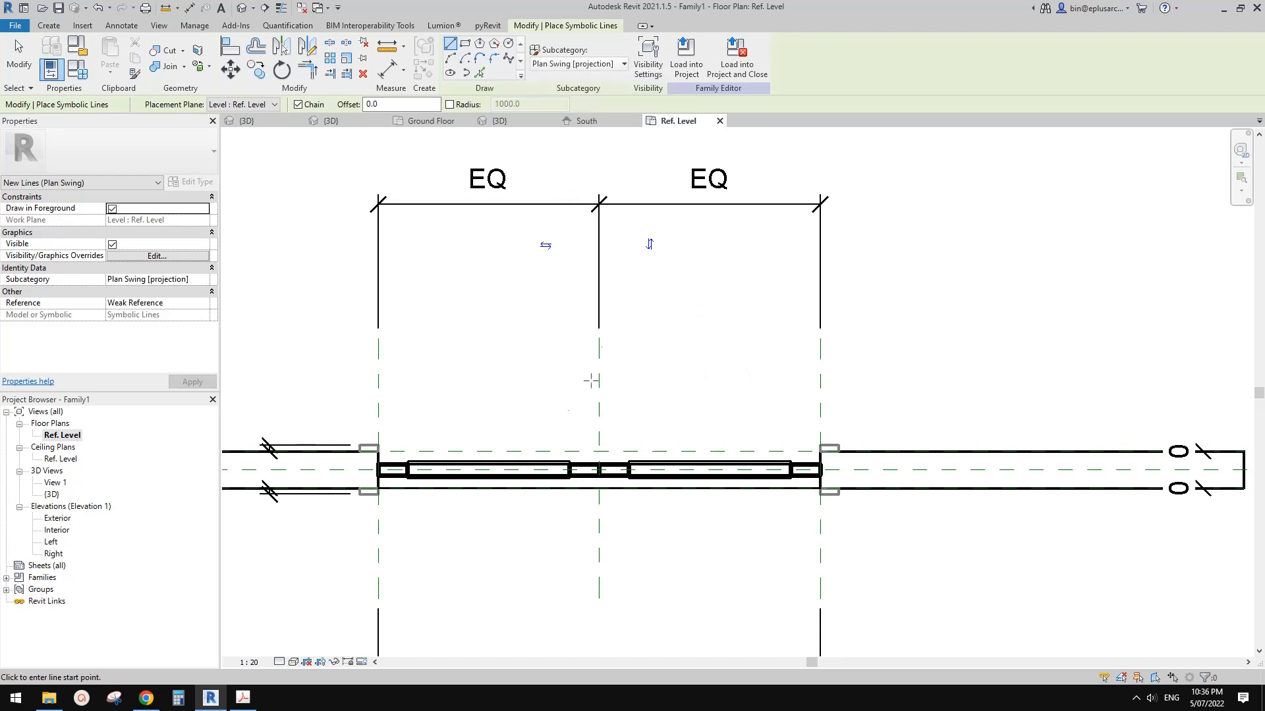
{"action": "left_click", "coordinate": [465, 58]}
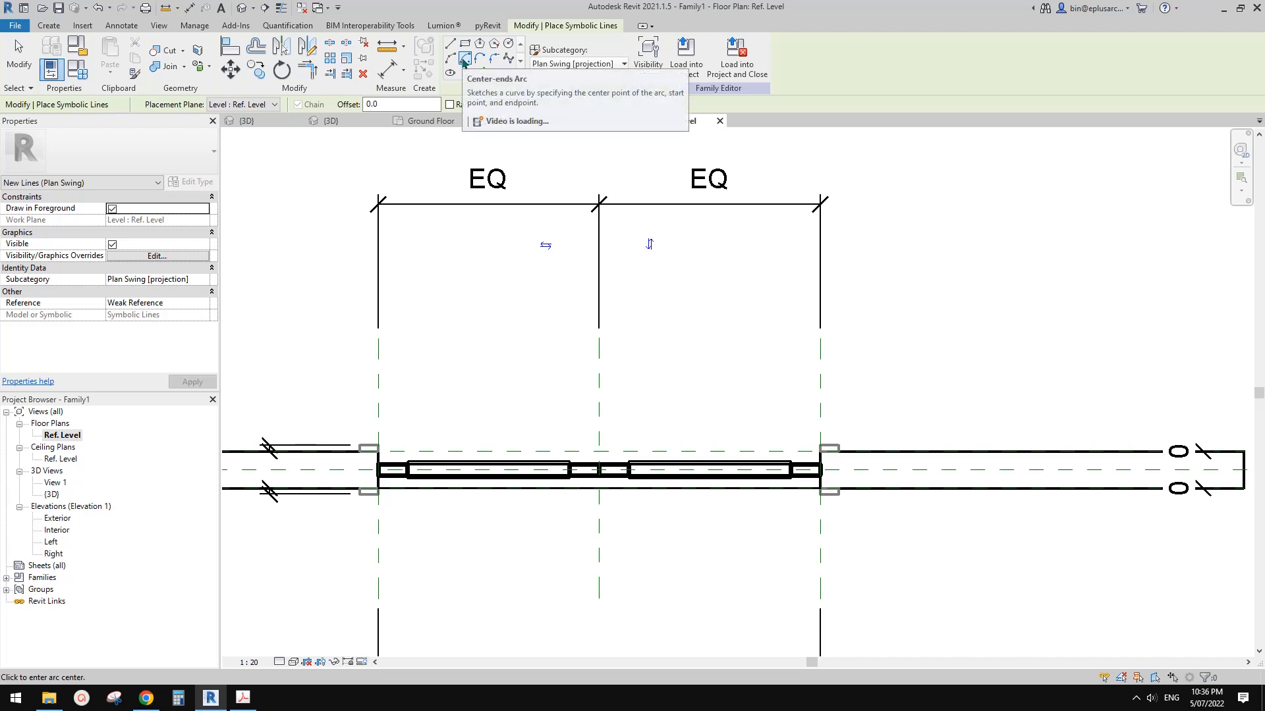
{"action": "scroll", "coordinate": [823, 471], "scroll_direction": "up", "scroll_amount": 3}
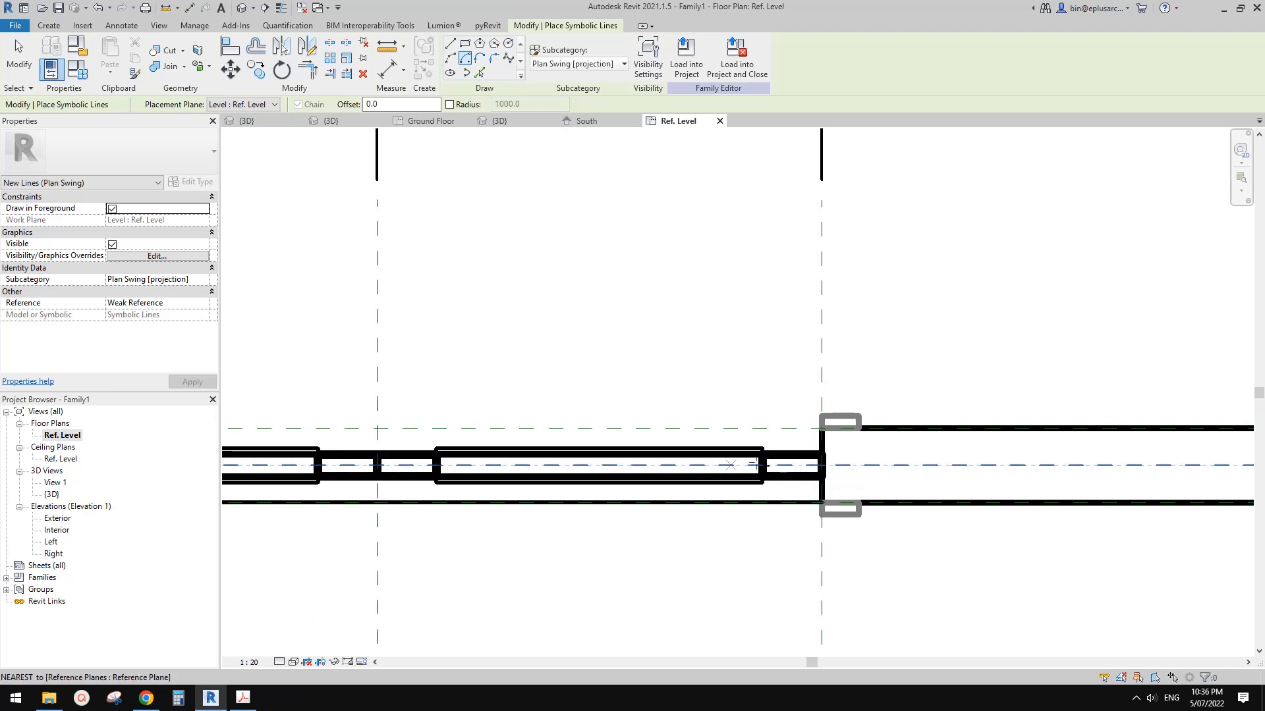
{"action": "left_click", "coordinate": [822, 455]}
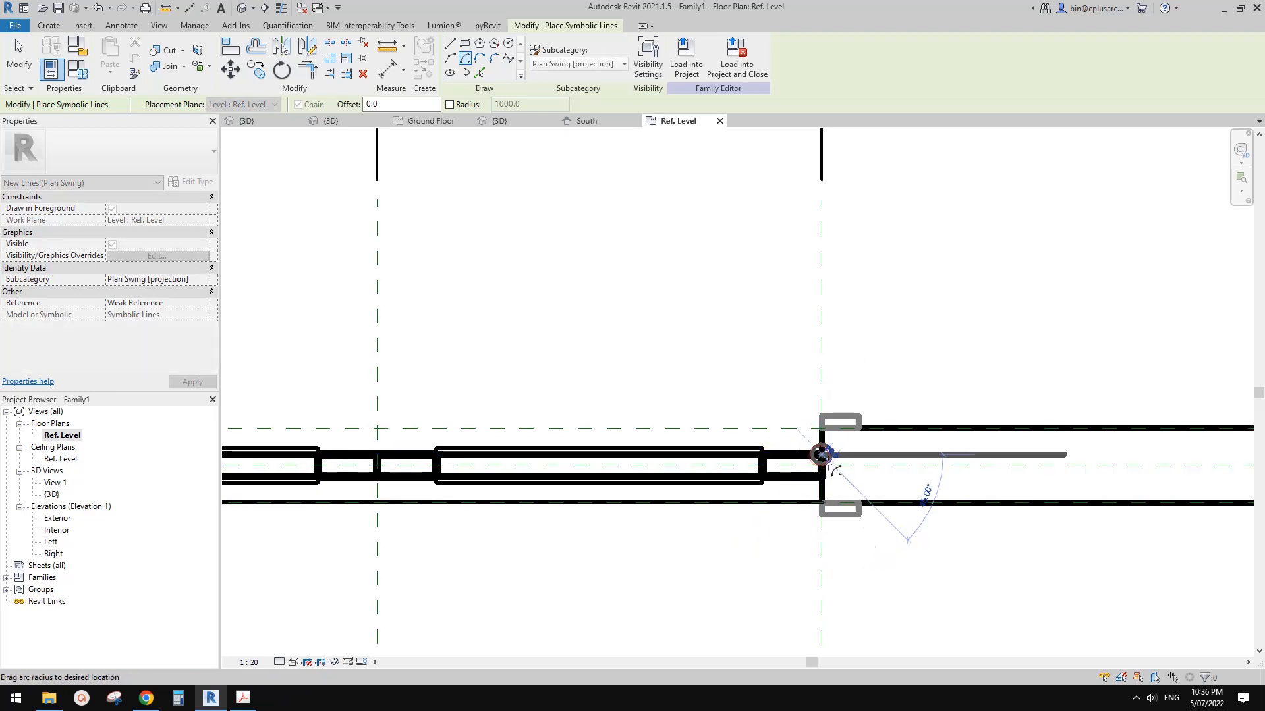
{"action": "scroll", "coordinate": [389, 443], "scroll_direction": "up", "scroll_amount": 1}
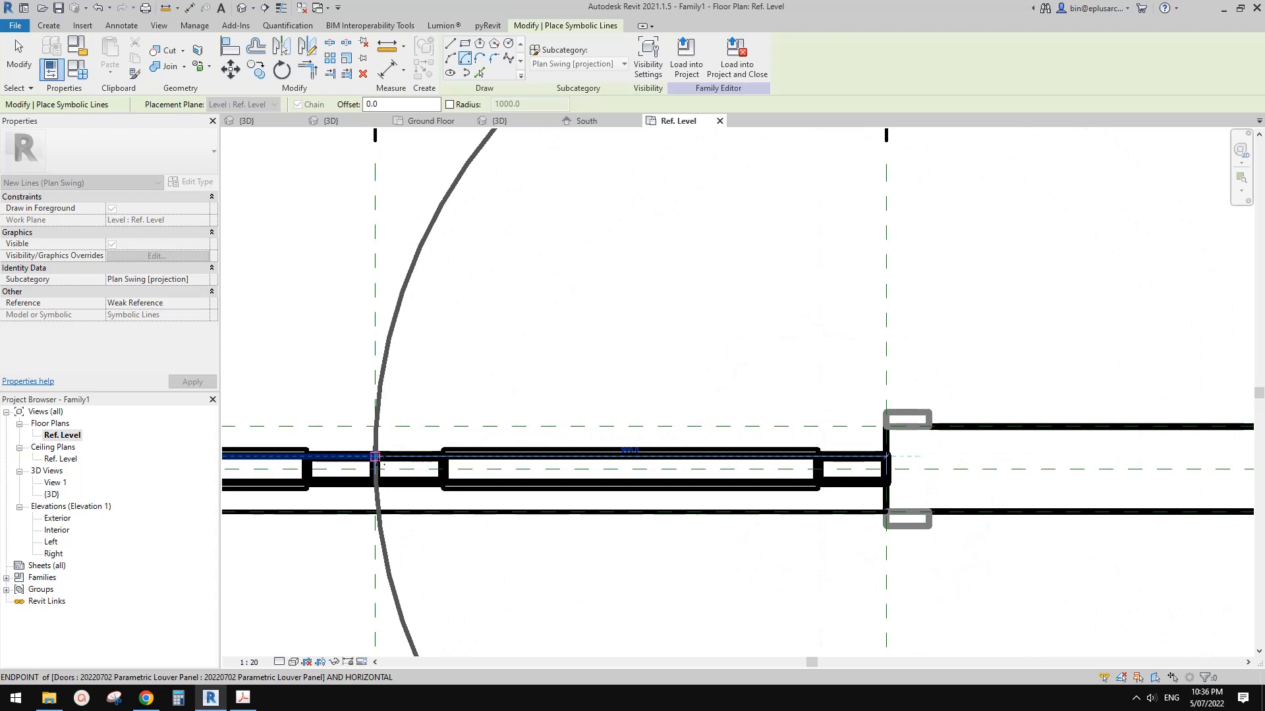
{"action": "left_click", "coordinate": [374, 456]}
{"action": "scroll", "coordinate": [576, 269], "scroll_direction": "down", "scroll_amount": 3}
{"action": "middle_click_drag", "start_coordinate": [727, 185], "coordinate": [725, 344]}
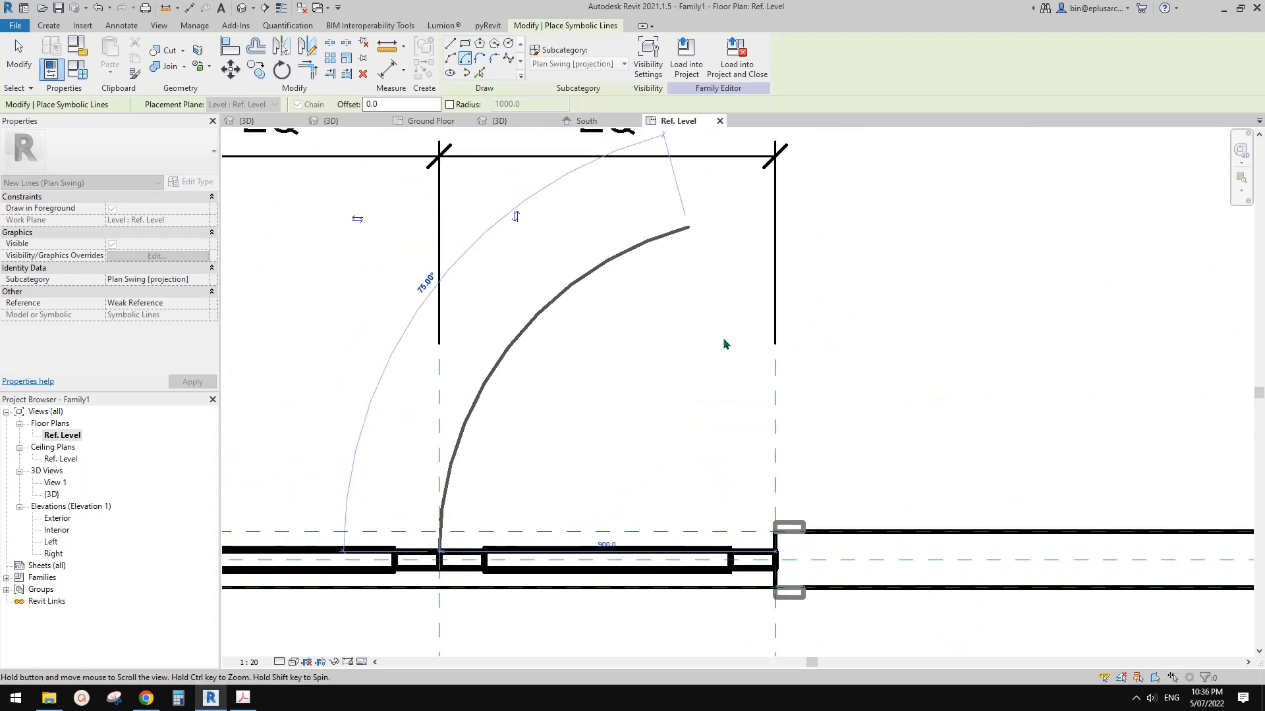
{"action": "left_click", "coordinate": [772, 217]}
{"action": "scroll", "coordinate": [746, 230], "scroll_direction": "down", "scroll_amount": 1}
{"action": "middle_click_drag", "start_coordinate": [749, 230], "coordinate": [763, 221]}
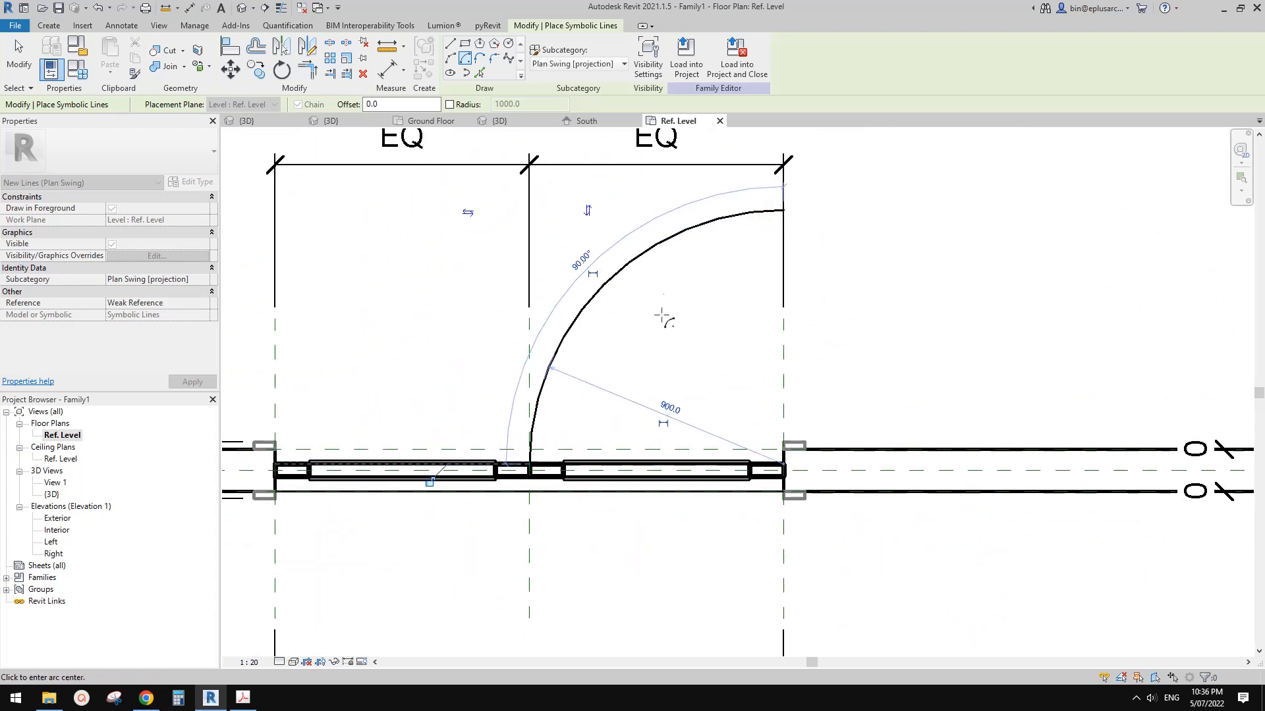
{"action": "middle_click_drag", "start_coordinate": [606, 354], "coordinate": [659, 346]}
{"action": "key", "text": "Escape"}
{"action": "scroll", "coordinate": [699, 460], "scroll_direction": "down", "scroll_amount": 2}
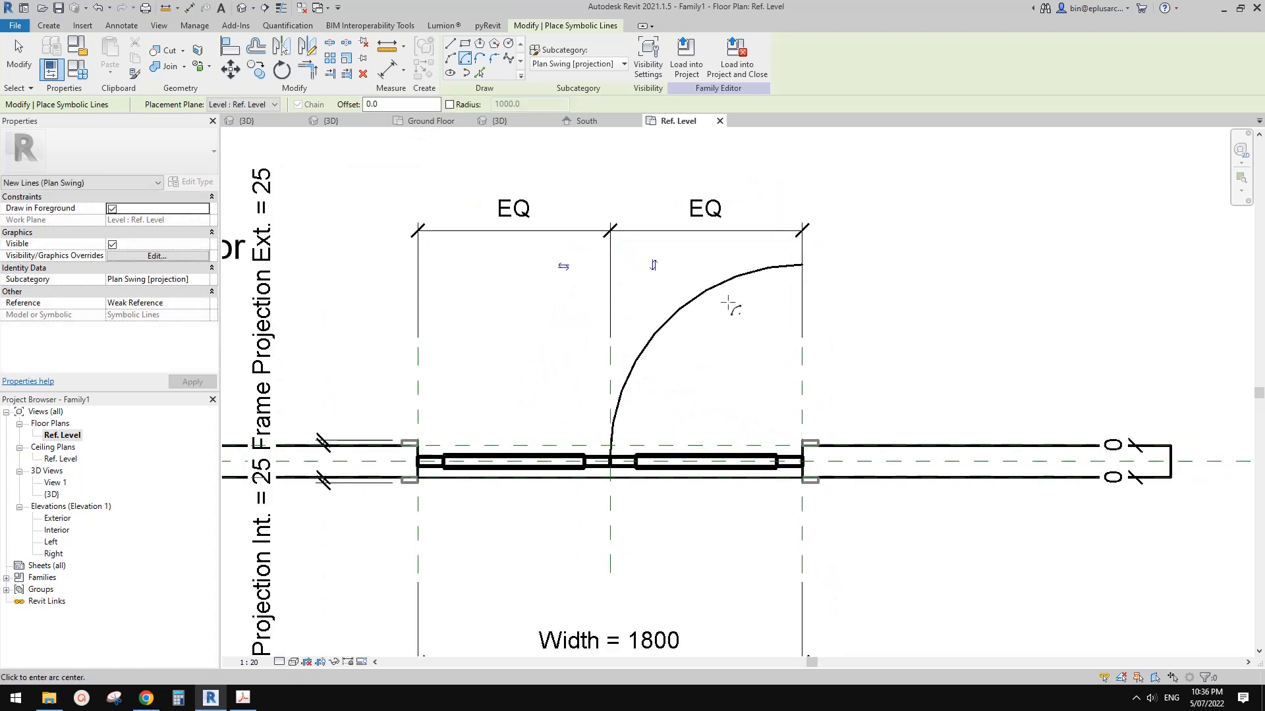
{"action": "key", "text": "Escape"}
{"action": "key", "text": "Escape"}
Step: Make the swing arc's radius dimension permanent and label it with the Half Width parameter
{"action": "left_click", "coordinate": [654, 333]}
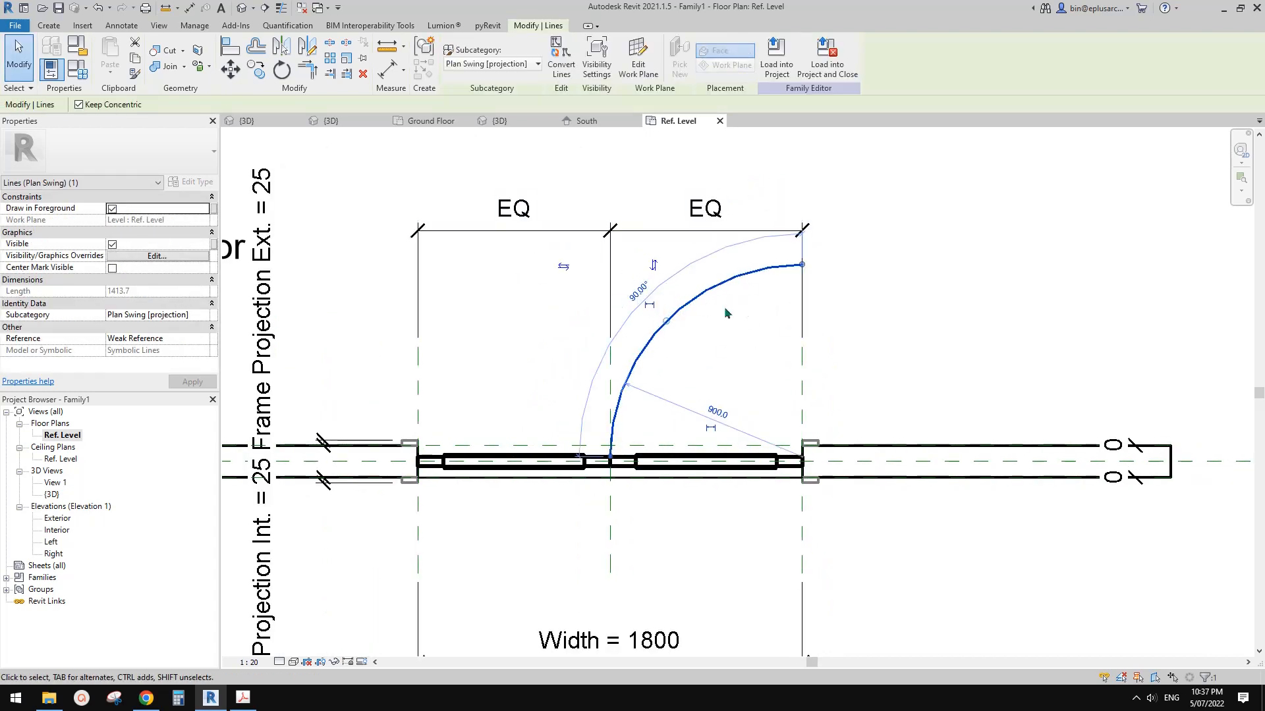
{"action": "scroll", "coordinate": [840, 274], "scroll_direction": "down", "scroll_amount": 1}
{"action": "scroll", "coordinate": [818, 333], "scroll_direction": "up", "scroll_amount": 1}
{"action": "middle_click_drag", "start_coordinate": [818, 333], "coordinate": [783, 292]}
{"action": "key", "text": "Escape"}
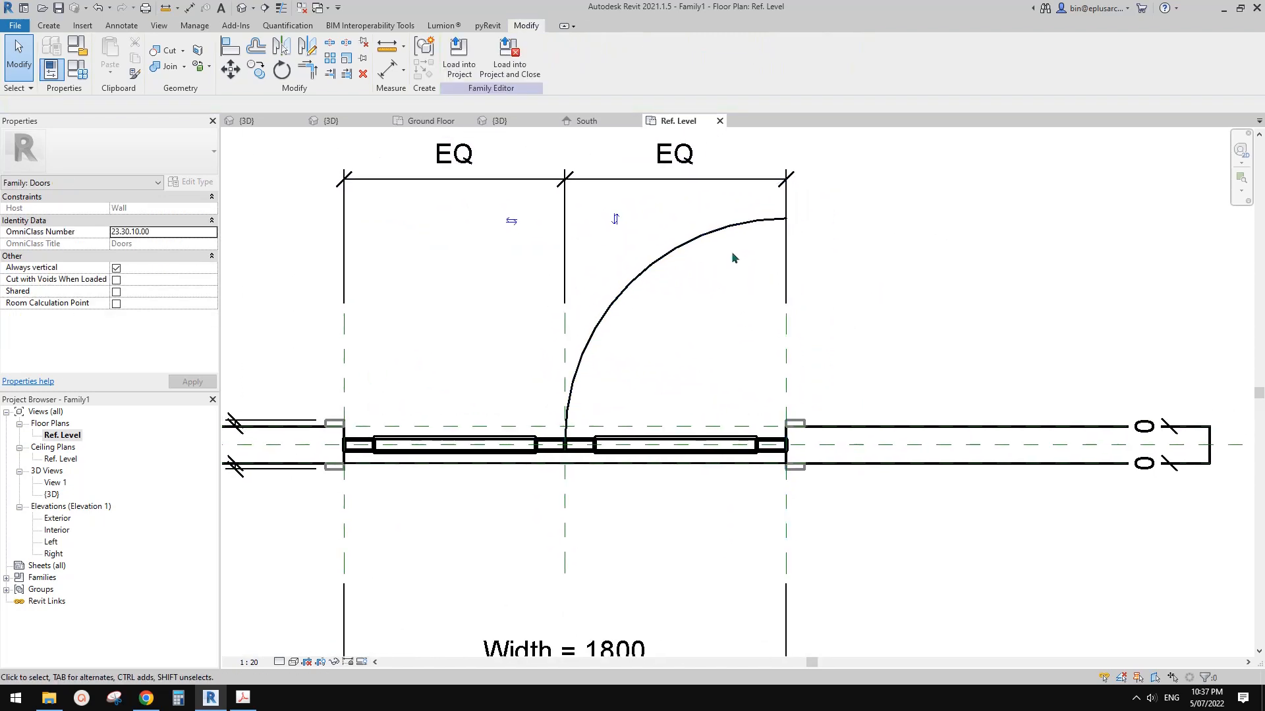
{"action": "left_click", "coordinate": [728, 228]}
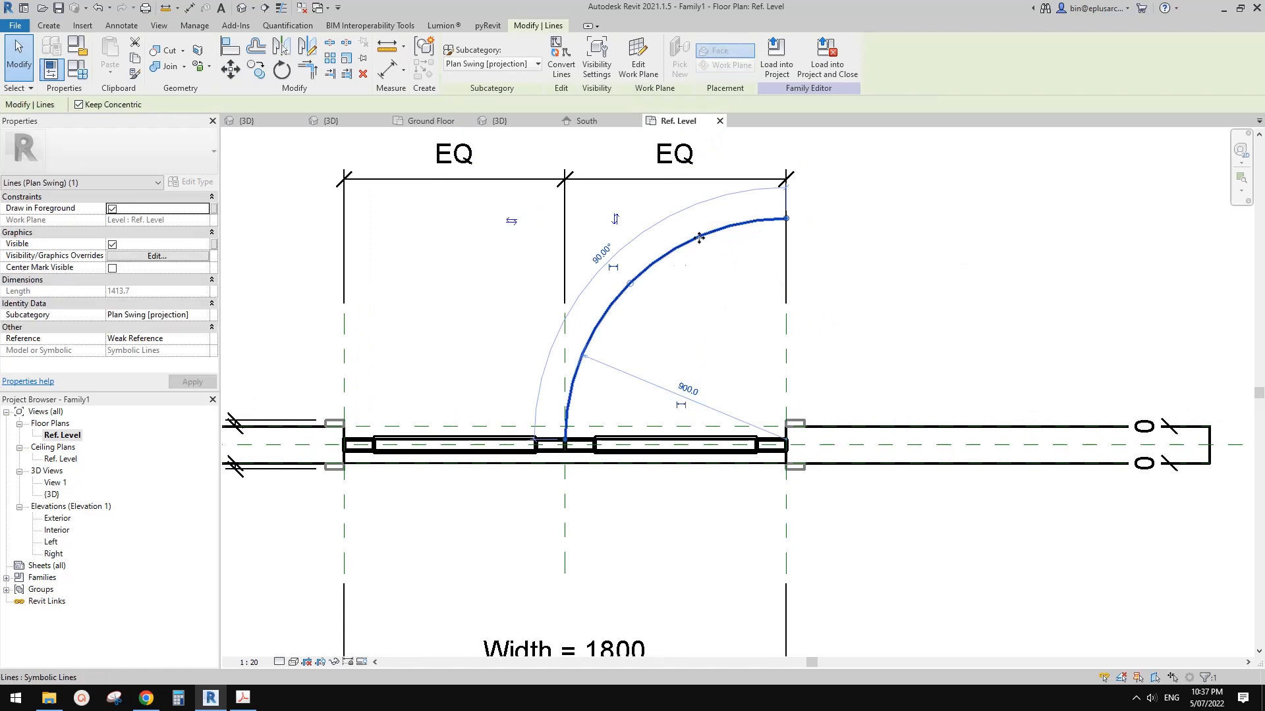
{"action": "left_click", "coordinate": [681, 404]}
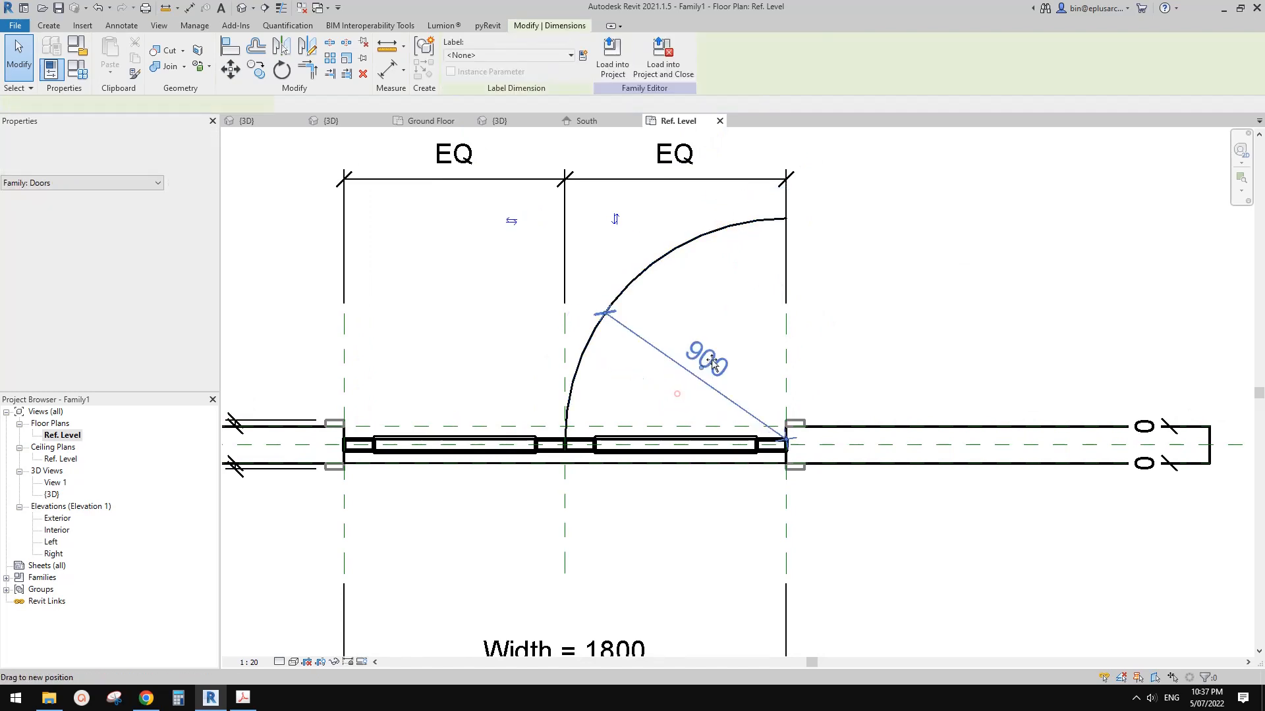
{"action": "left_click", "coordinate": [675, 369]}
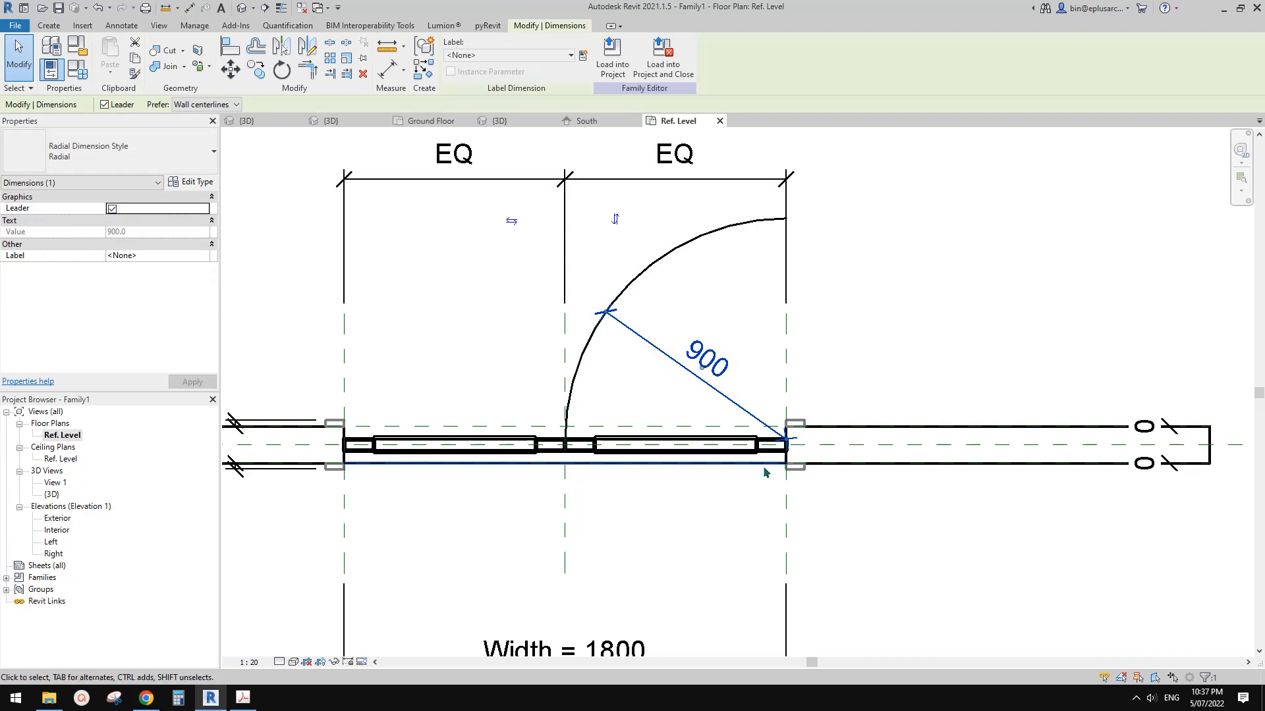
{"action": "left_click", "coordinate": [533, 56]}
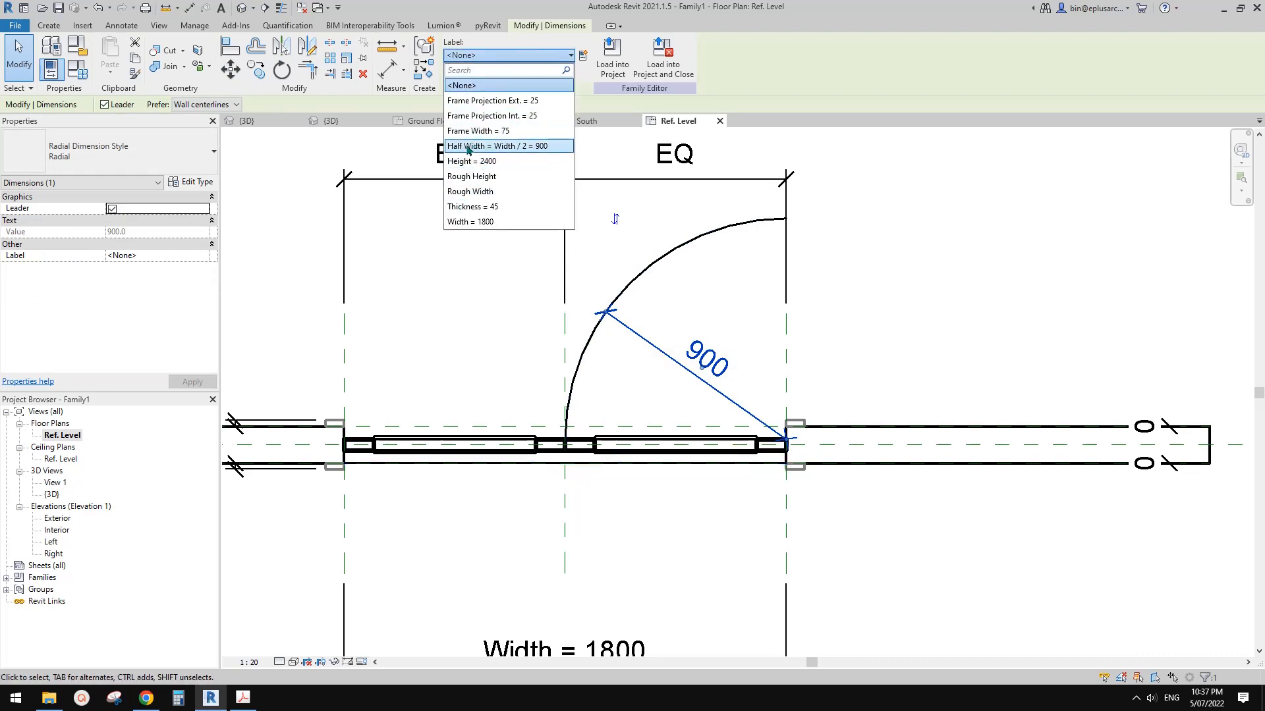
{"action": "left_click", "coordinate": [486, 146]}
{"action": "left_click", "coordinate": [722, 262]}
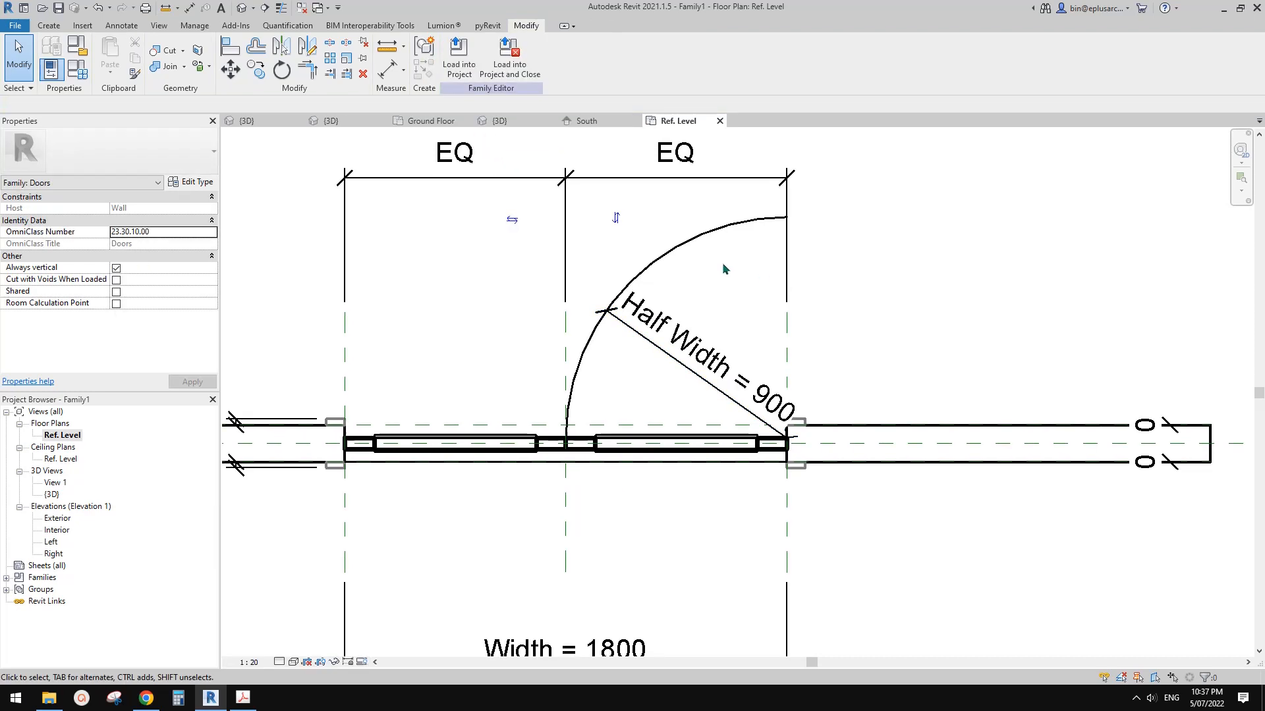
Step: Make the center mark of the plan swing arc visible
{"action": "left_click", "coordinate": [715, 232]}
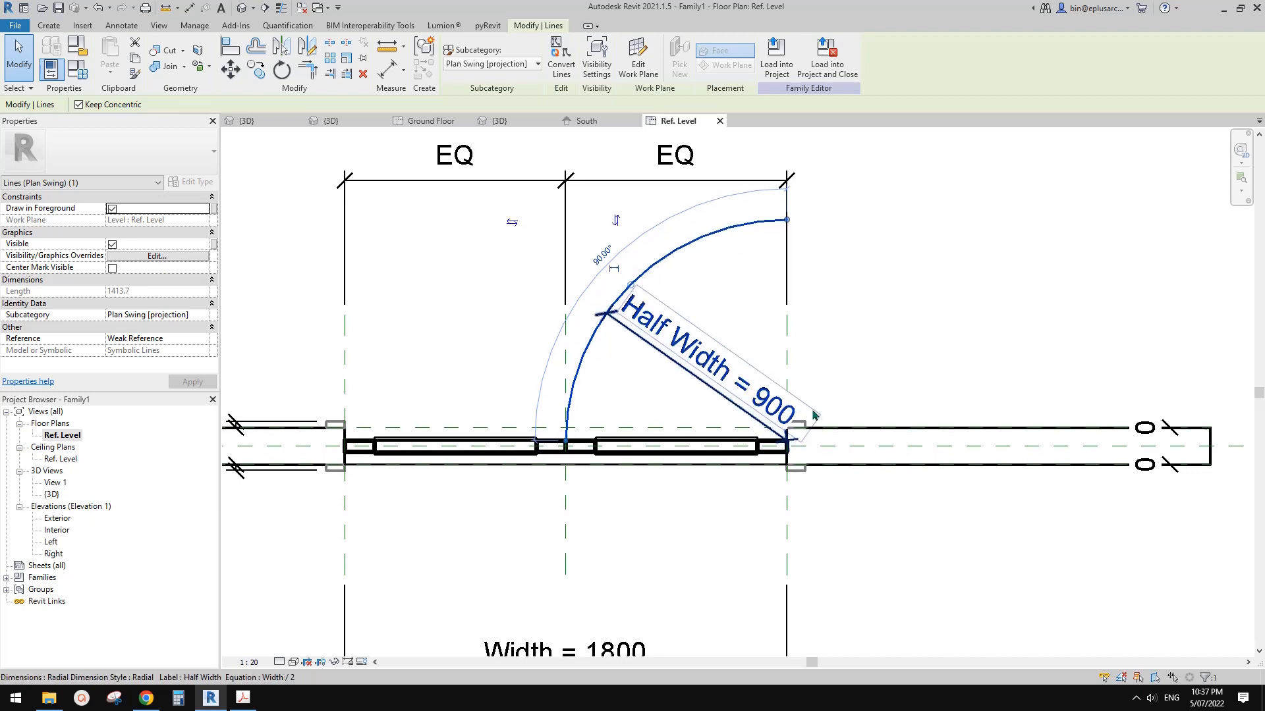
{"action": "key", "text": "Escape"}
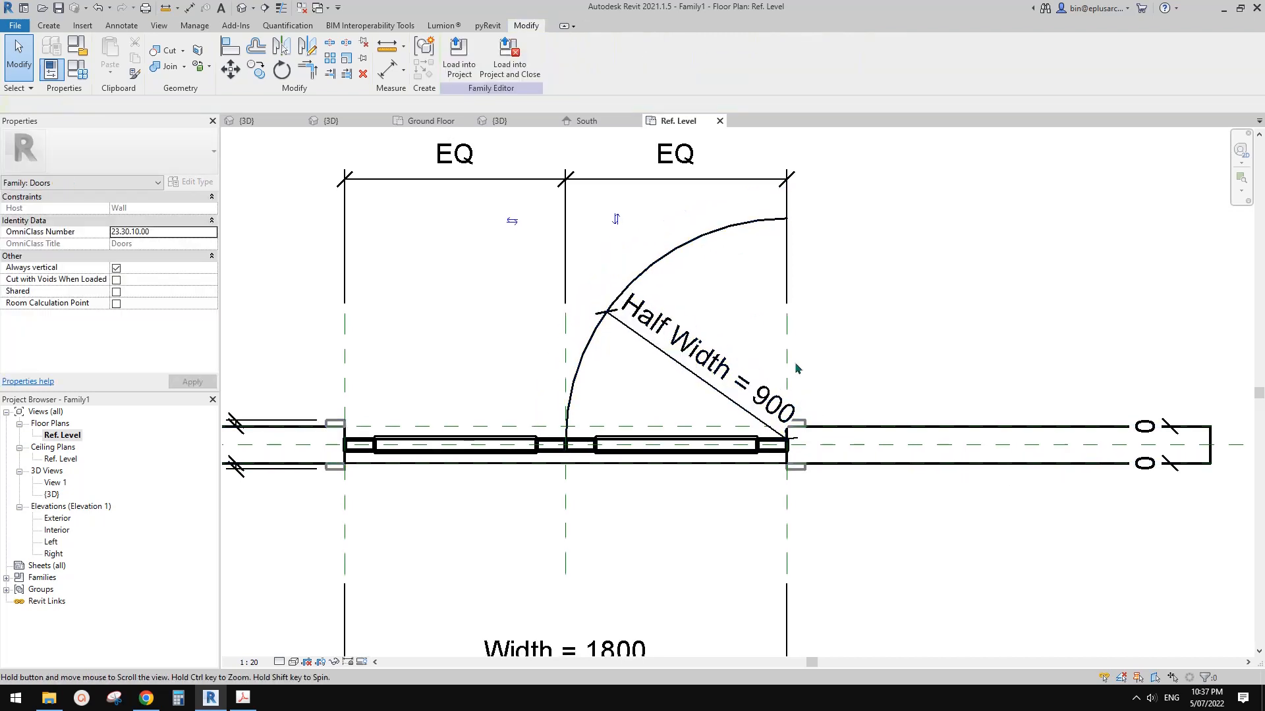
{"action": "left_click", "coordinate": [704, 236]}
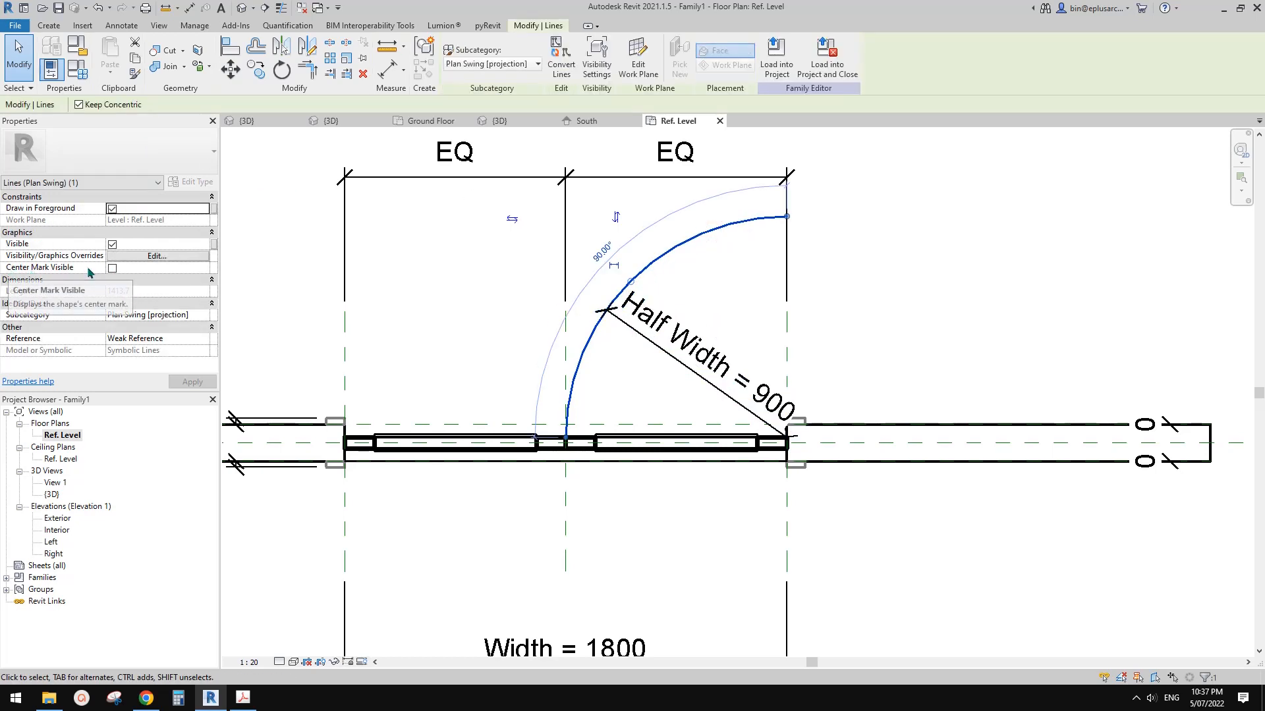
{"action": "left_click", "coordinate": [112, 268]}
{"action": "middle_click_drag", "start_coordinate": [875, 352], "coordinate": [949, 308]}
{"action": "key", "text": "Escape"}
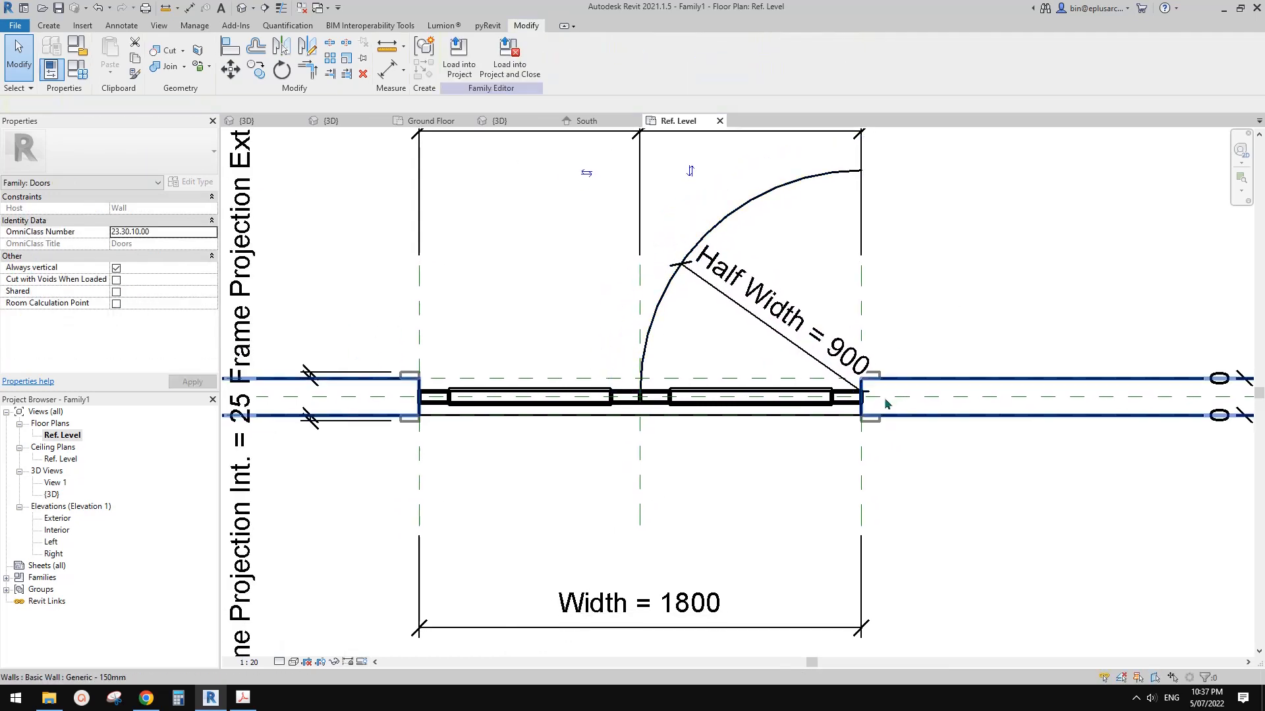
Step: Display the plan with thin lines and check the swing arc's center mark at the right jamb
{"action": "middle_click_drag", "start_coordinate": [861, 398], "coordinate": [787, 409]}
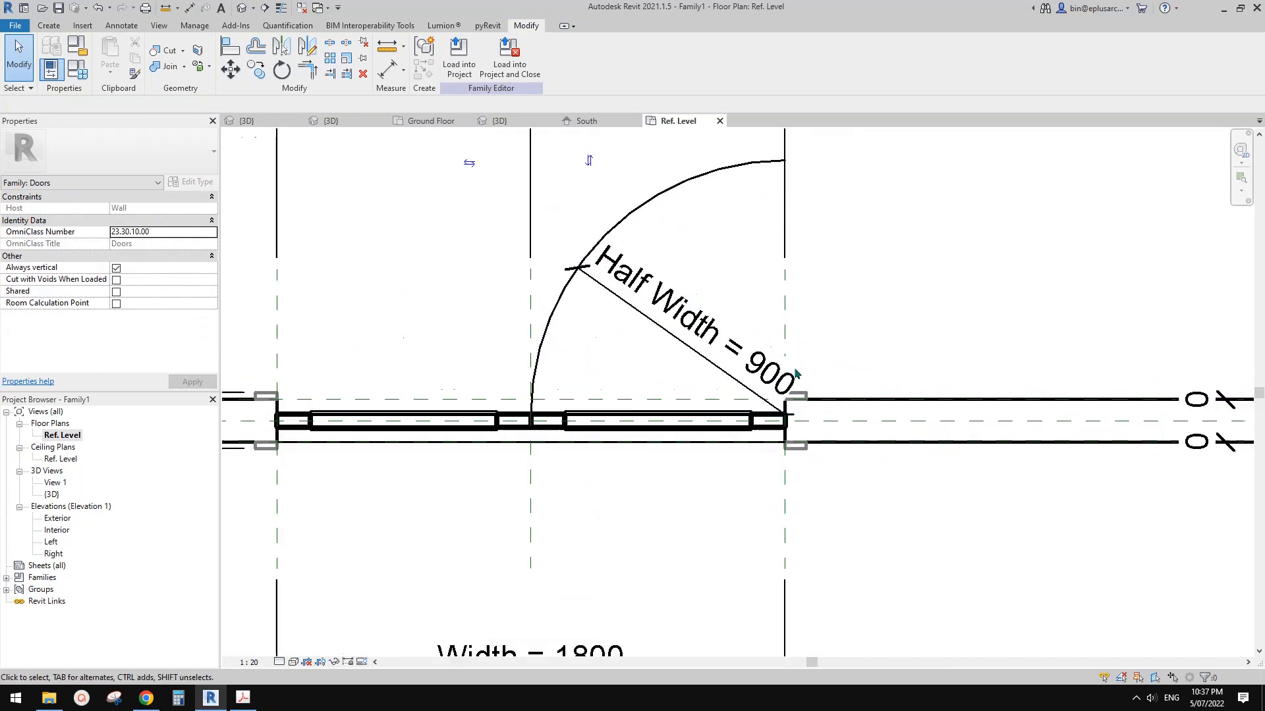
{"action": "scroll", "coordinate": [805, 354], "scroll_direction": "up", "scroll_amount": 2}
{"action": "key", "text": "l"}
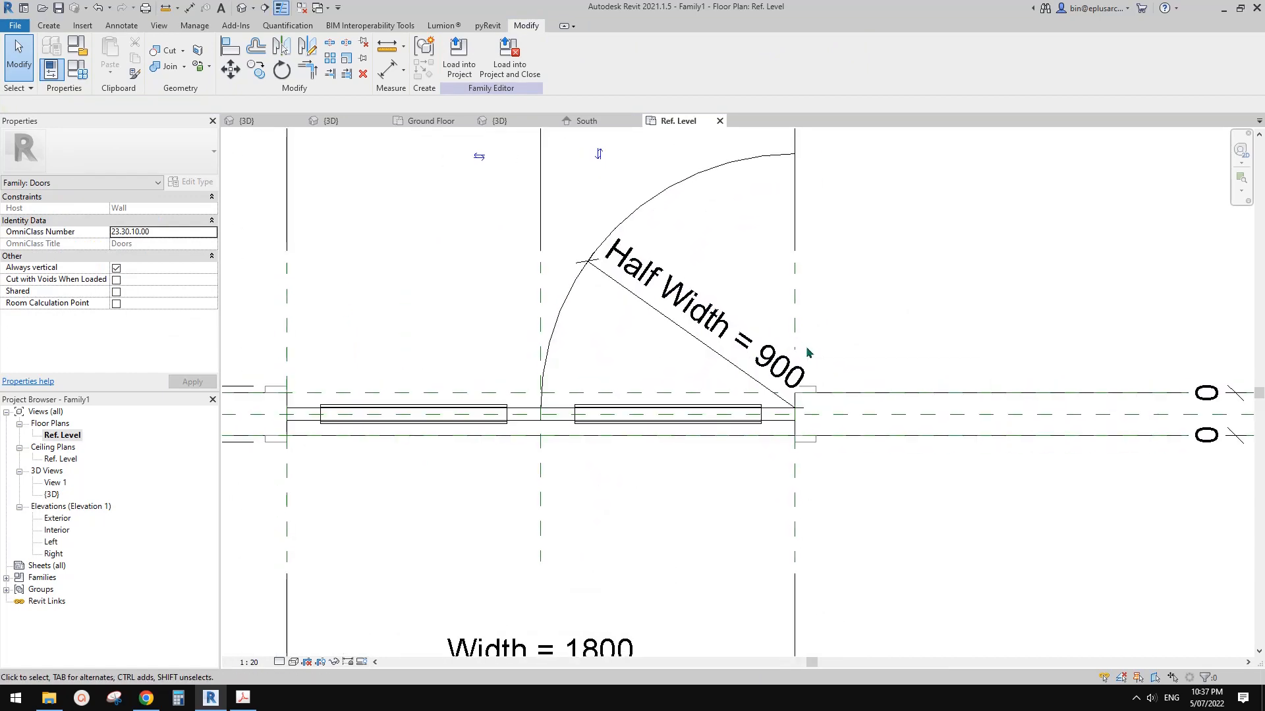
{"action": "scroll", "coordinate": [798, 414], "scroll_direction": "up", "scroll_amount": 2}
{"action": "left_click", "coordinate": [795, 409]}
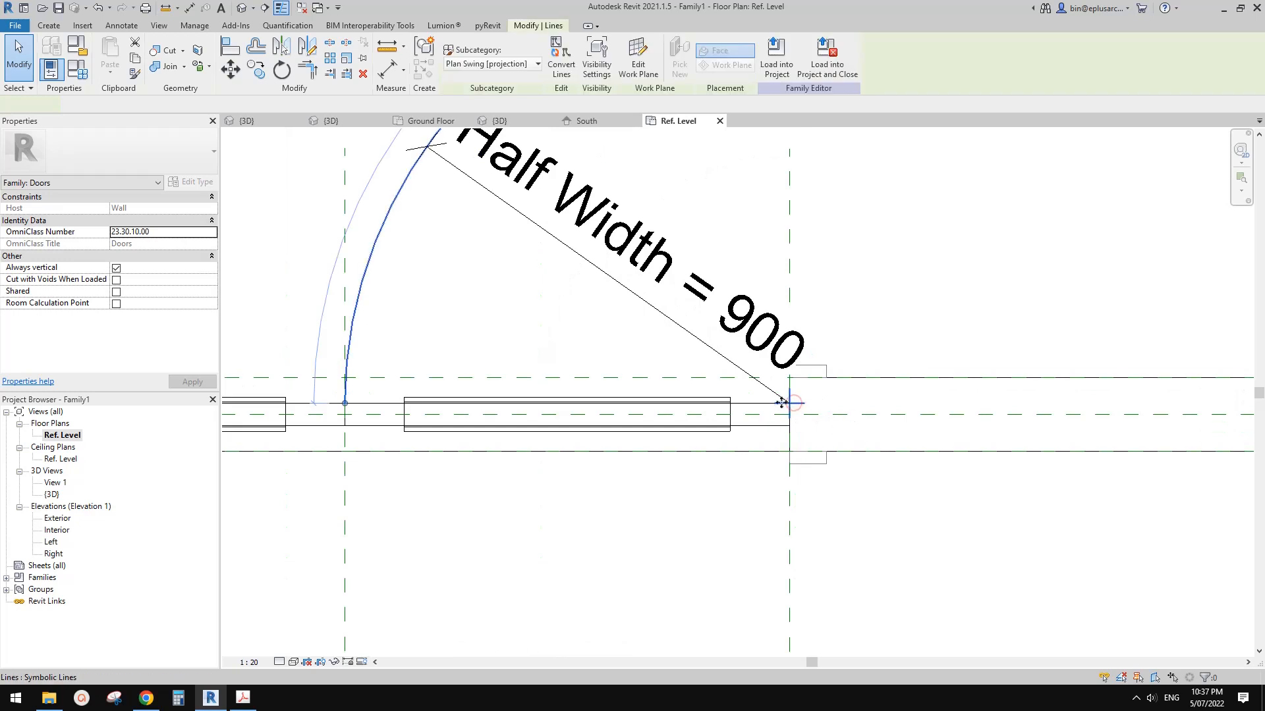
{"action": "scroll", "coordinate": [814, 415], "scroll_direction": "down", "scroll_amount": 1}
{"action": "key", "text": "Escape"}
{"action": "left_click", "coordinate": [820, 413]}
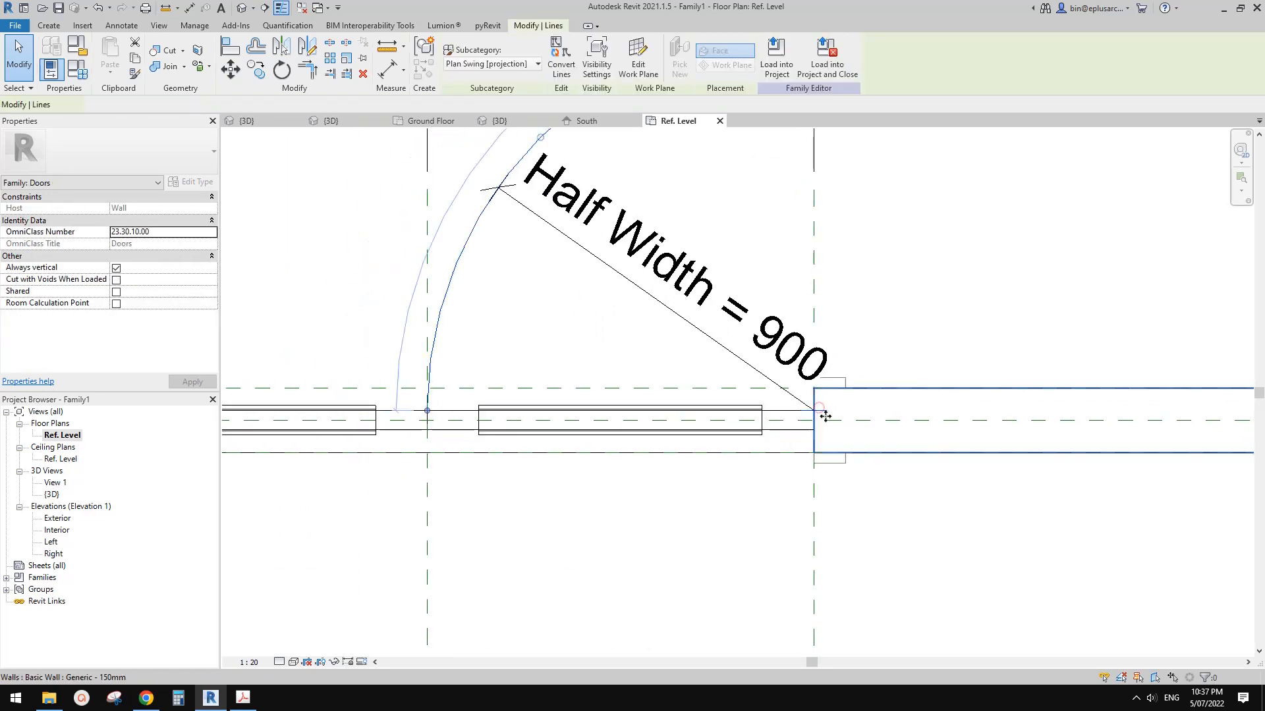
{"action": "key", "text": "Escape"}
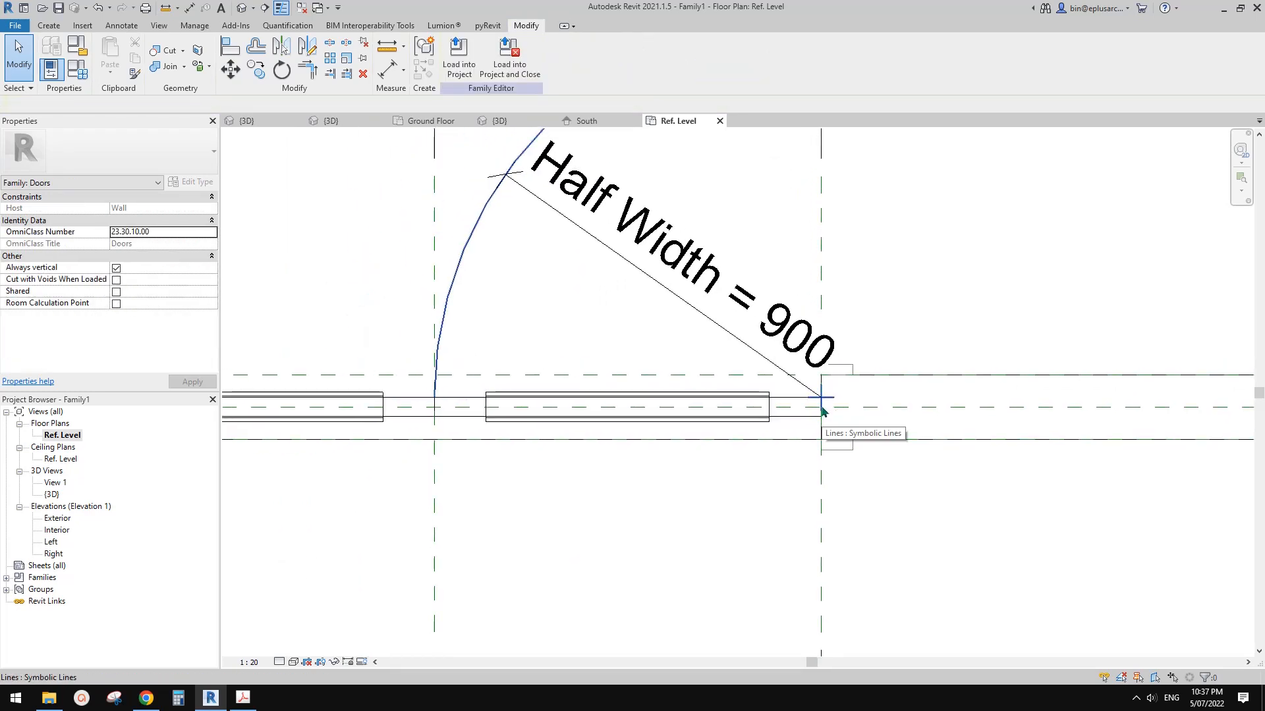
Step: Align the swing arc's center mark with the exterior-side face line of the right louver panel
{"action": "scroll", "coordinate": [822, 412], "scroll_direction": "down", "scroll_amount": 1}
{"action": "middle_click_drag", "start_coordinate": [823, 412], "coordinate": [857, 420]}
{"action": "key", "text": "a"}
{"action": "key", "text": "l"}
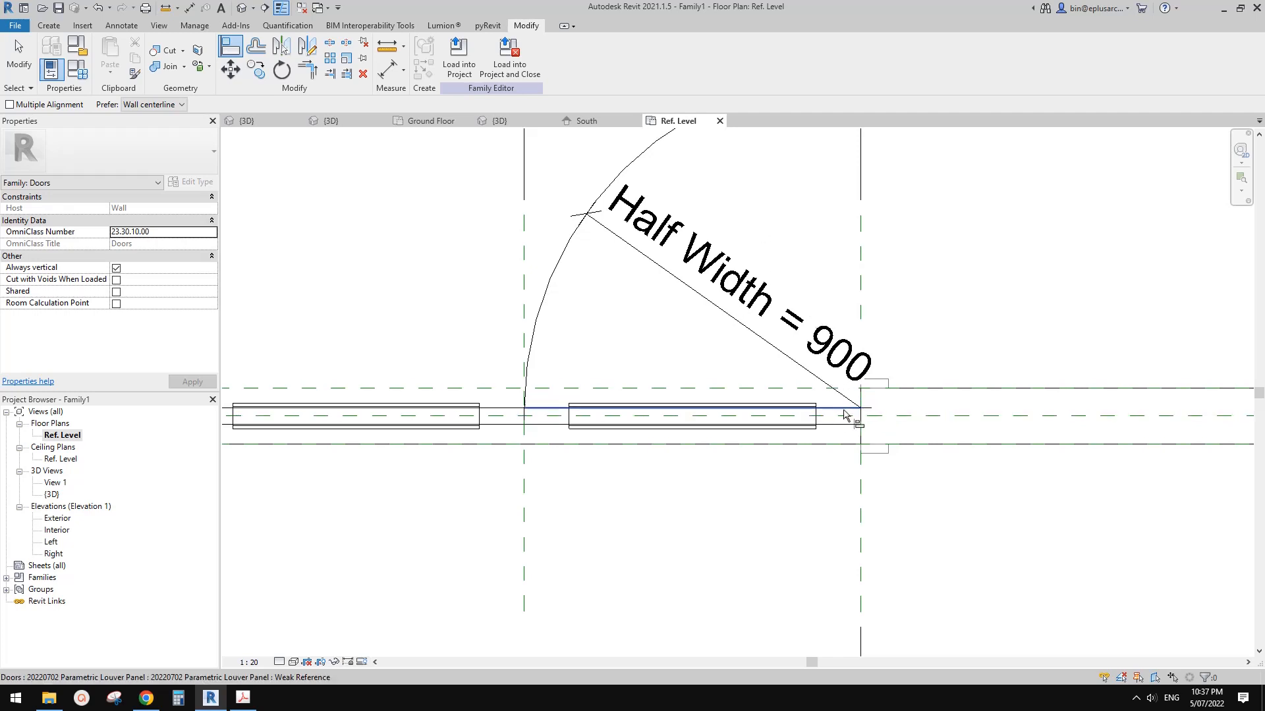
{"action": "left_click", "coordinate": [842, 410]}
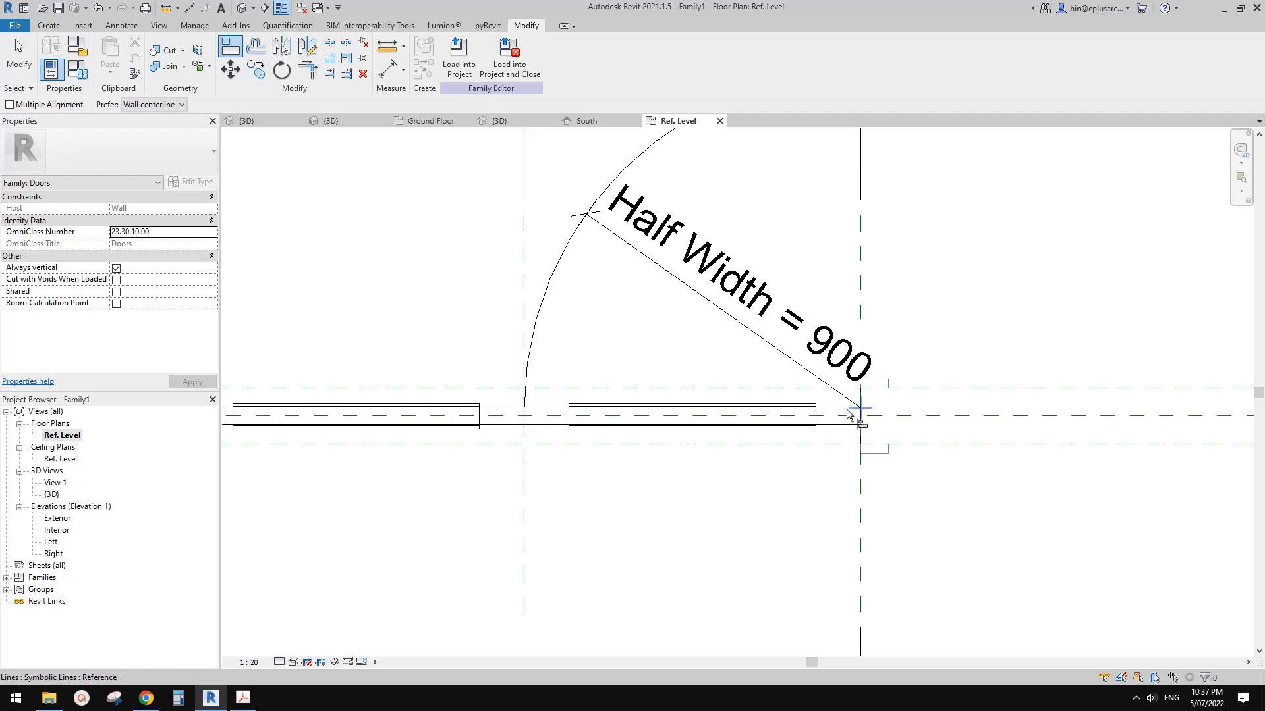
{"action": "left_click", "coordinate": [731, 407]}
Step: Align the swing arc's center mark with the reference plane at the right jamb
{"action": "middle_click_drag", "start_coordinate": [822, 423], "coordinate": [850, 448]}
{"action": "left_click", "coordinate": [846, 295]}
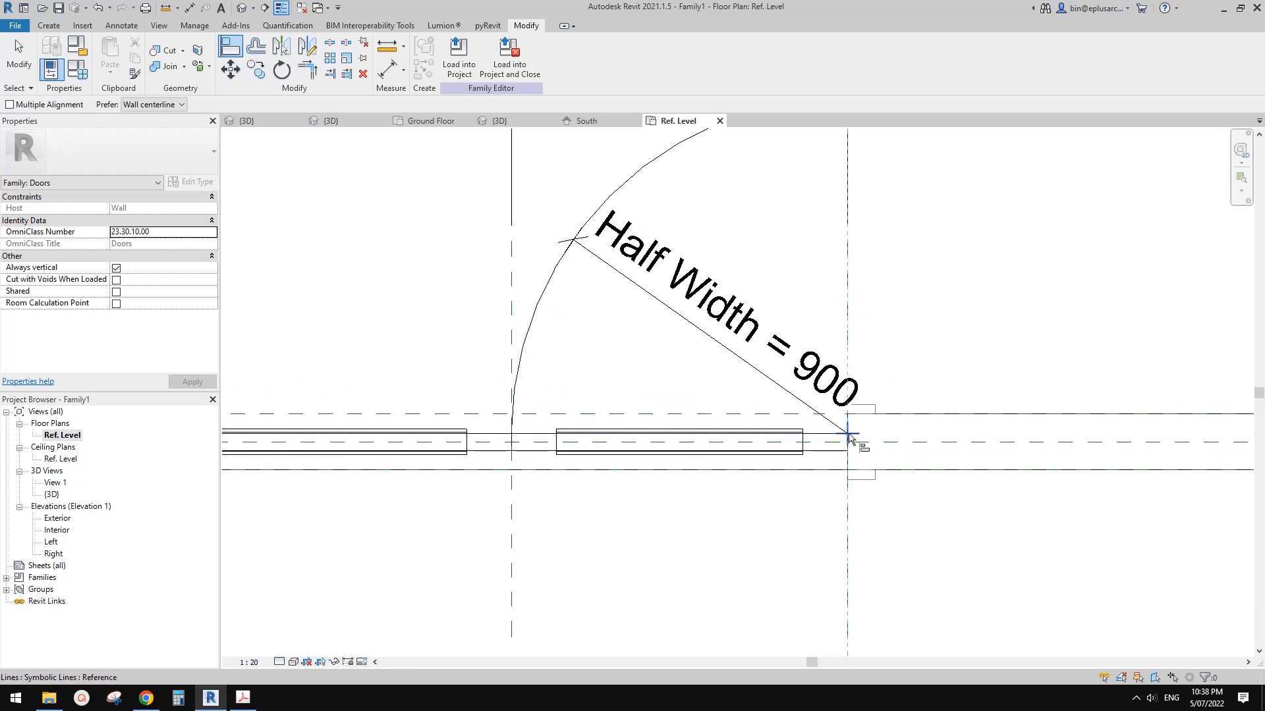
{"action": "left_click", "coordinate": [825, 425]}
{"action": "scroll", "coordinate": [856, 380], "scroll_direction": "down", "scroll_amount": 1}
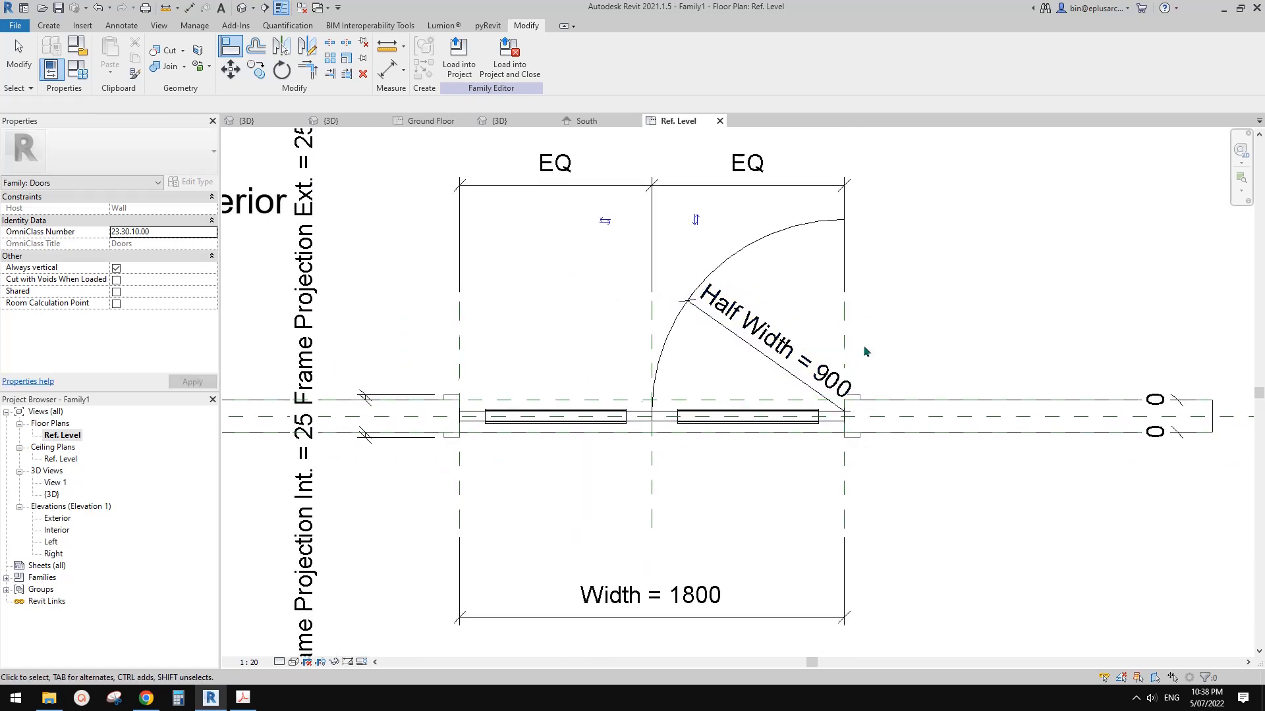
Step: Set the door family's Width parameter to 1500 to flex the plan swing arc
{"action": "key", "text": "Escape"}
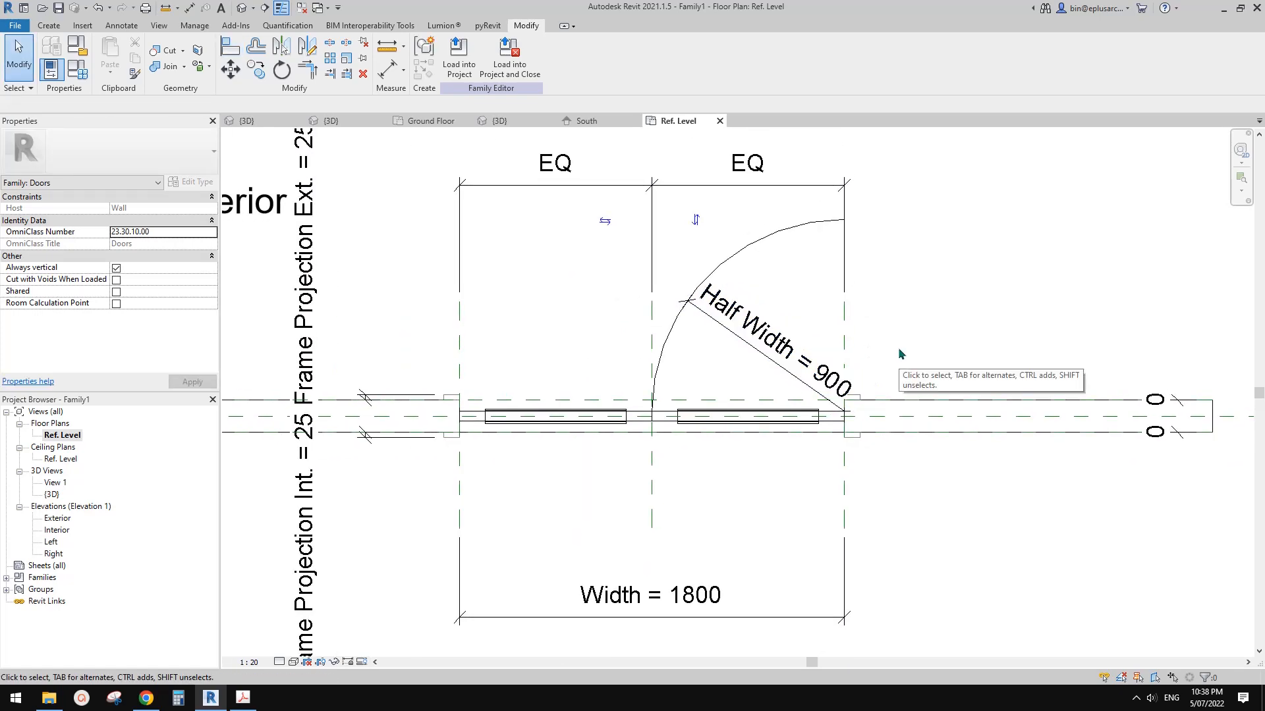
{"action": "scroll", "coordinate": [898, 349], "scroll_direction": "down", "scroll_amount": 1}
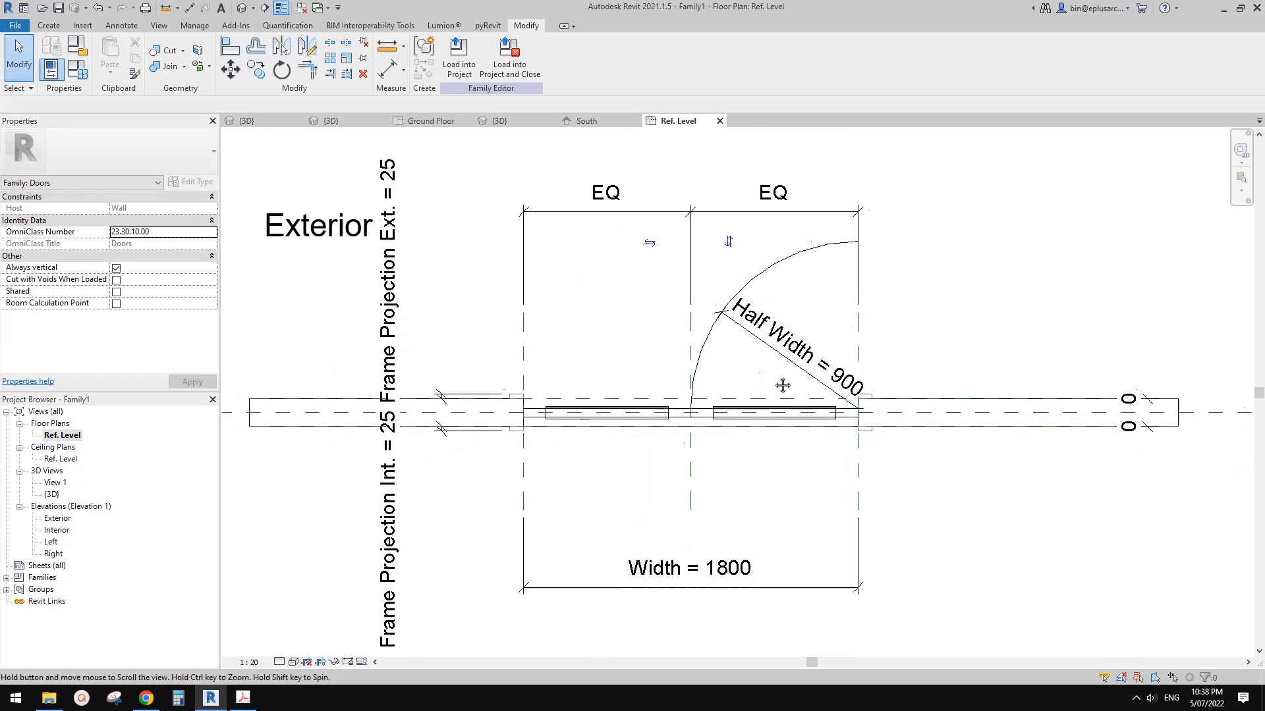
{"action": "left_click", "coordinate": [78, 71]}
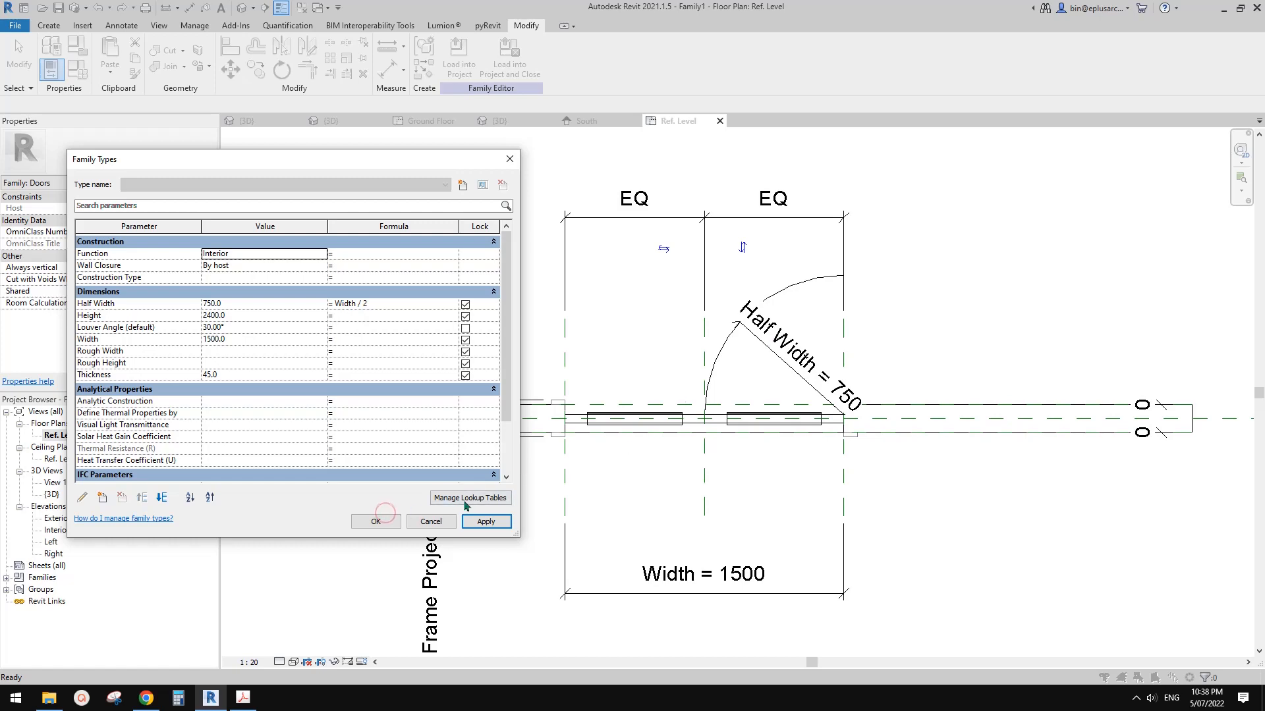
{"action": "left_click", "coordinate": [376, 524]}
Step: Inspect the right plan swing arc and its endpoints at the center reference plane and right jamb against the new door width
{"action": "scroll", "coordinate": [680, 419], "scroll_direction": "up", "scroll_amount": 5}
{"action": "left_click", "coordinate": [718, 336]}
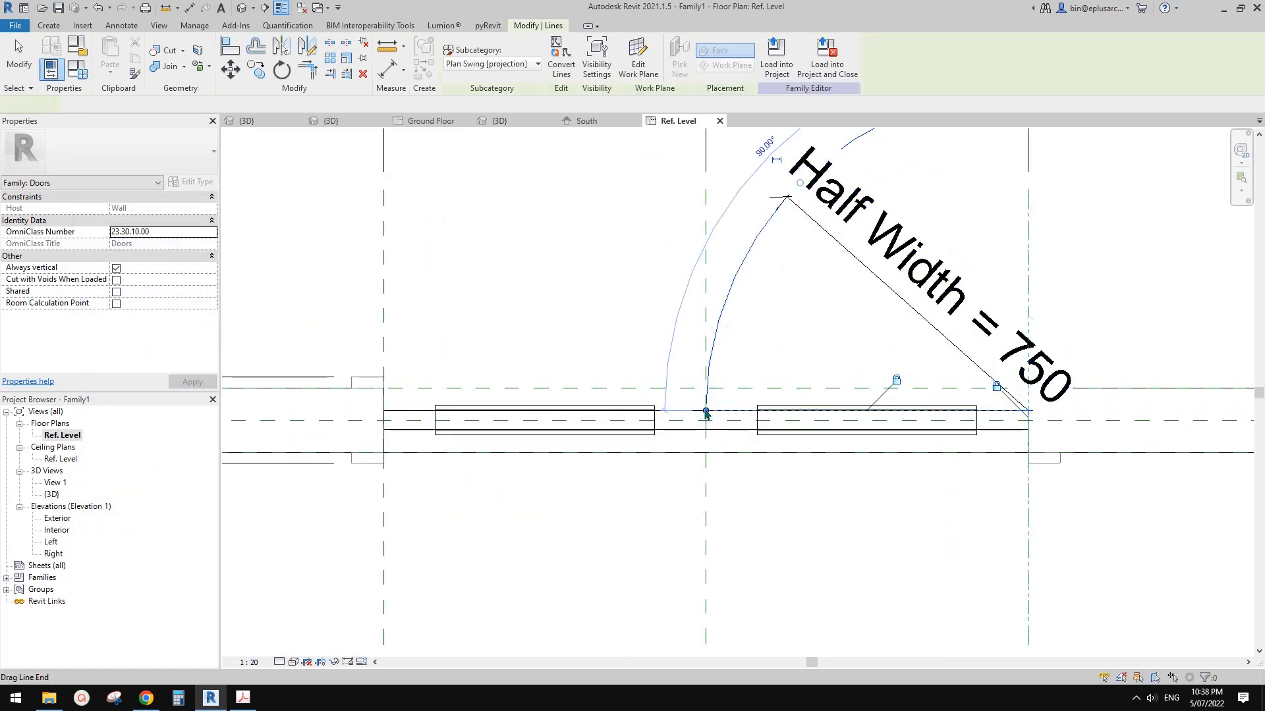
{"action": "scroll", "coordinate": [699, 418], "scroll_direction": "down", "scroll_amount": 2}
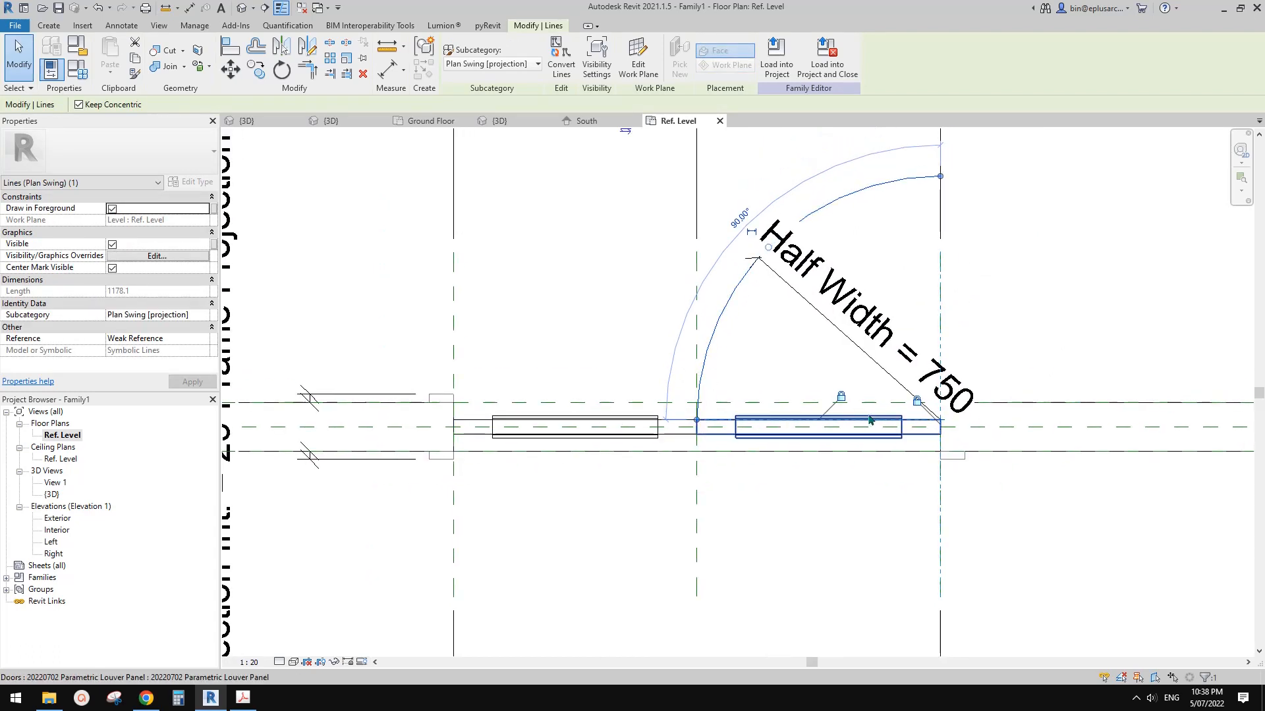
{"action": "middle_click_drag", "start_coordinate": [763, 425], "coordinate": [742, 451]}
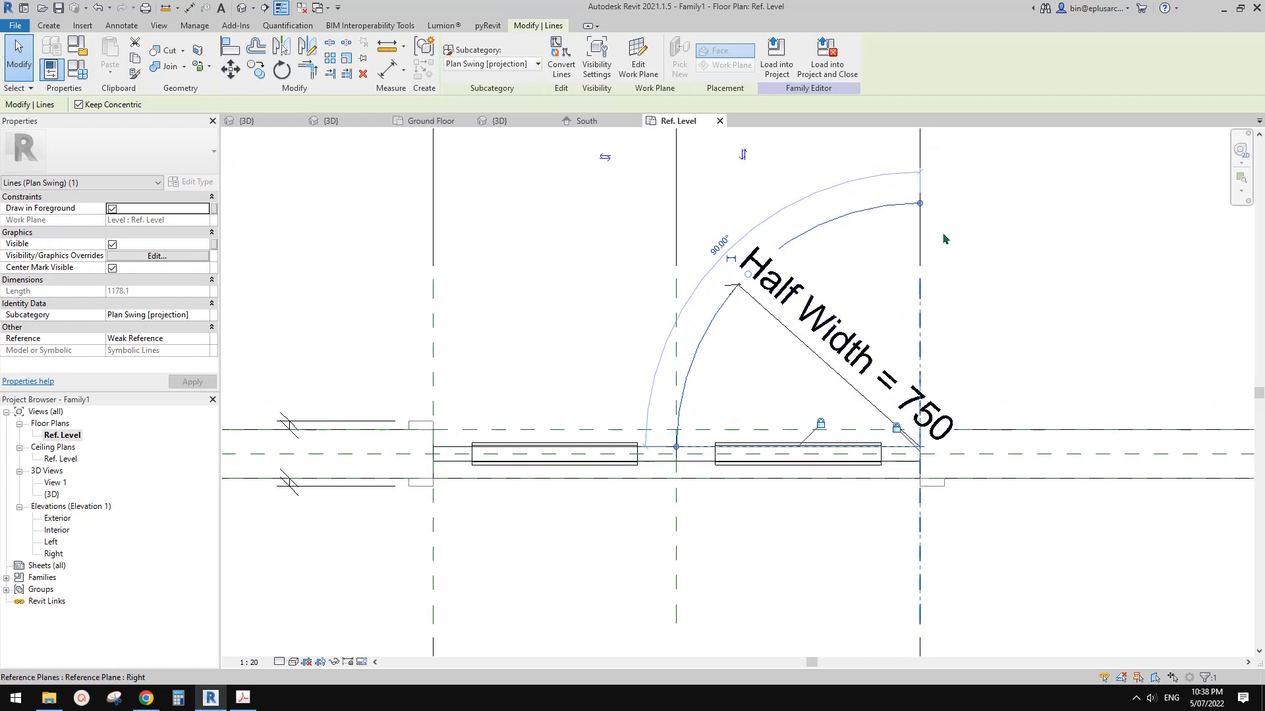
{"action": "middle_click_drag", "start_coordinate": [927, 179], "coordinate": [907, 342]}
{"action": "left_click", "coordinate": [908, 342]}
{"action": "scroll", "coordinate": [871, 281], "scroll_direction": "down", "scroll_amount": 1}
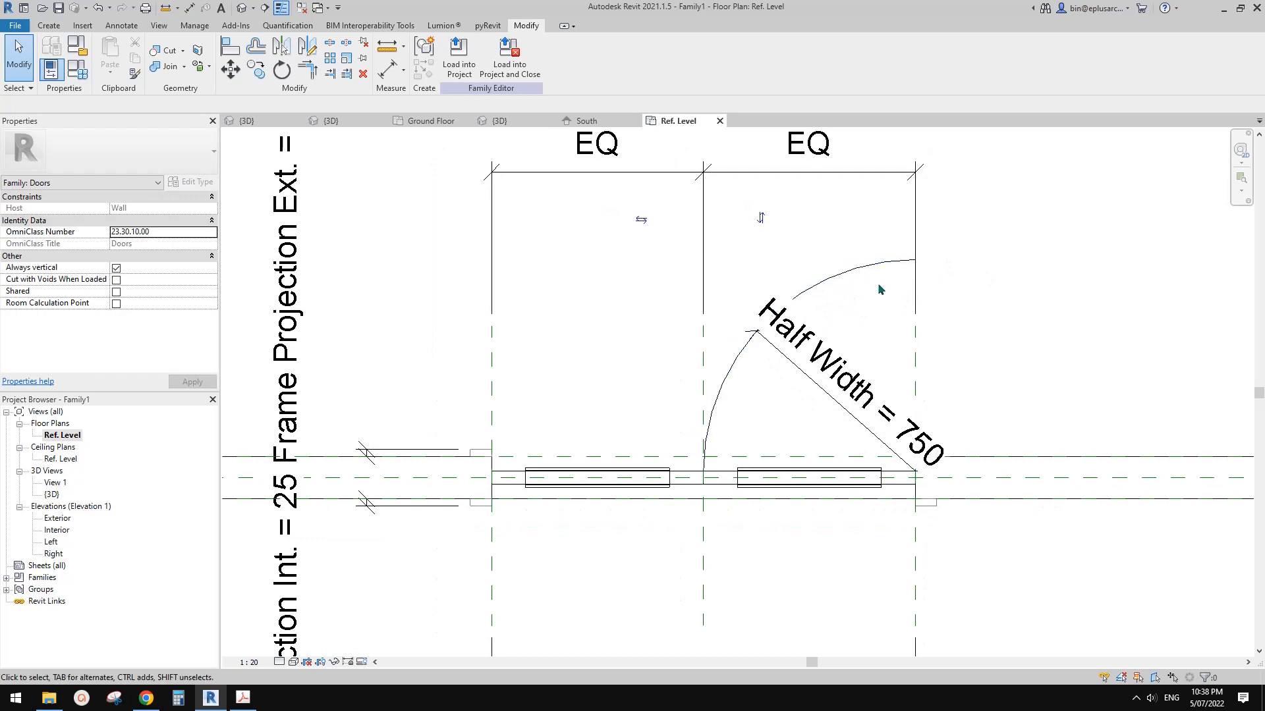
Step: Mirror a copy of the right plan swing arc about the Center (Left/Right) reference plane
{"action": "left_click", "coordinate": [847, 274]}
{"action": "middle_click_drag", "start_coordinate": [821, 303], "coordinate": [850, 279]}
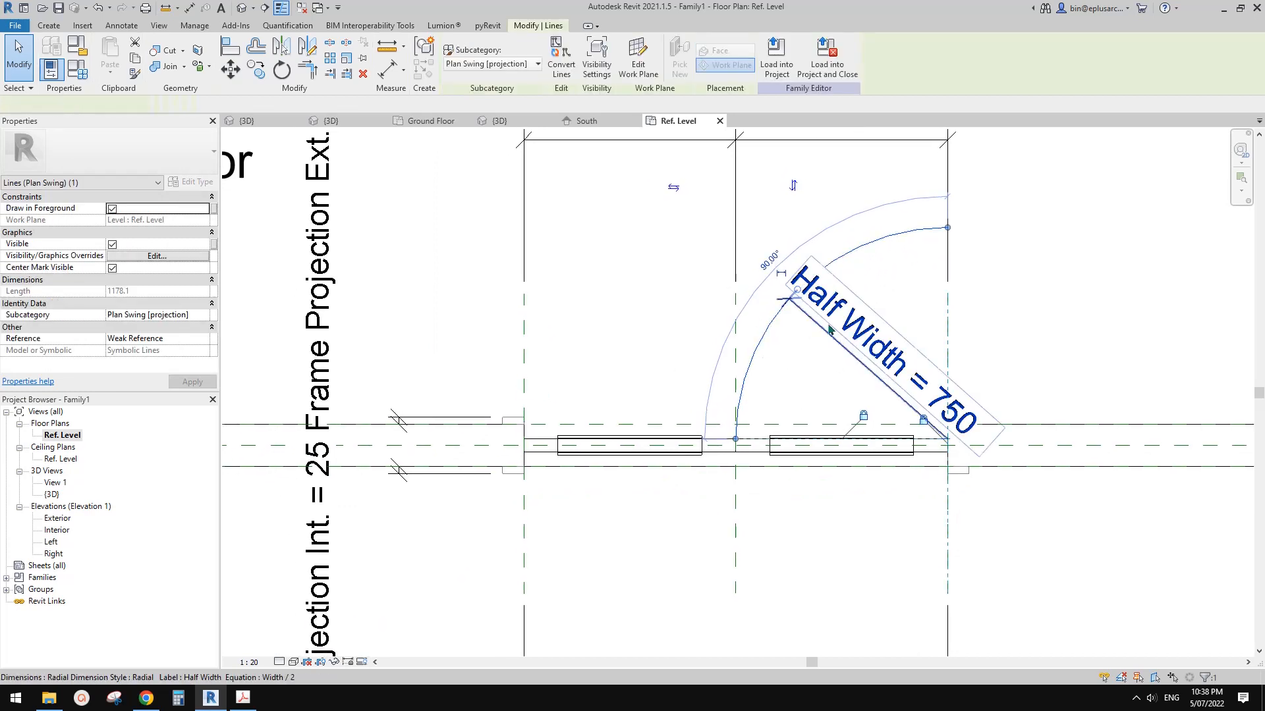
{"action": "middle_click_drag", "start_coordinate": [775, 351], "coordinate": [861, 348]}
{"action": "key", "text": "m"}
{"action": "key", "text": "m"}
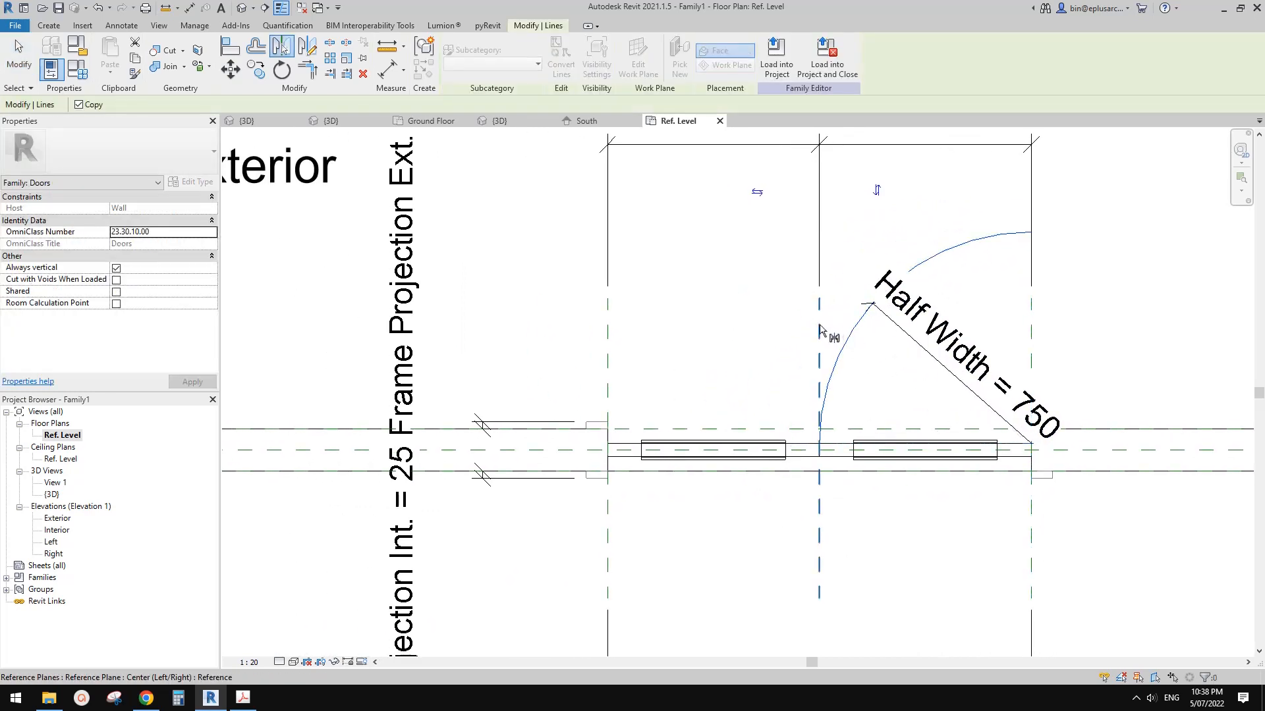
{"action": "left_click", "coordinate": [820, 333]}
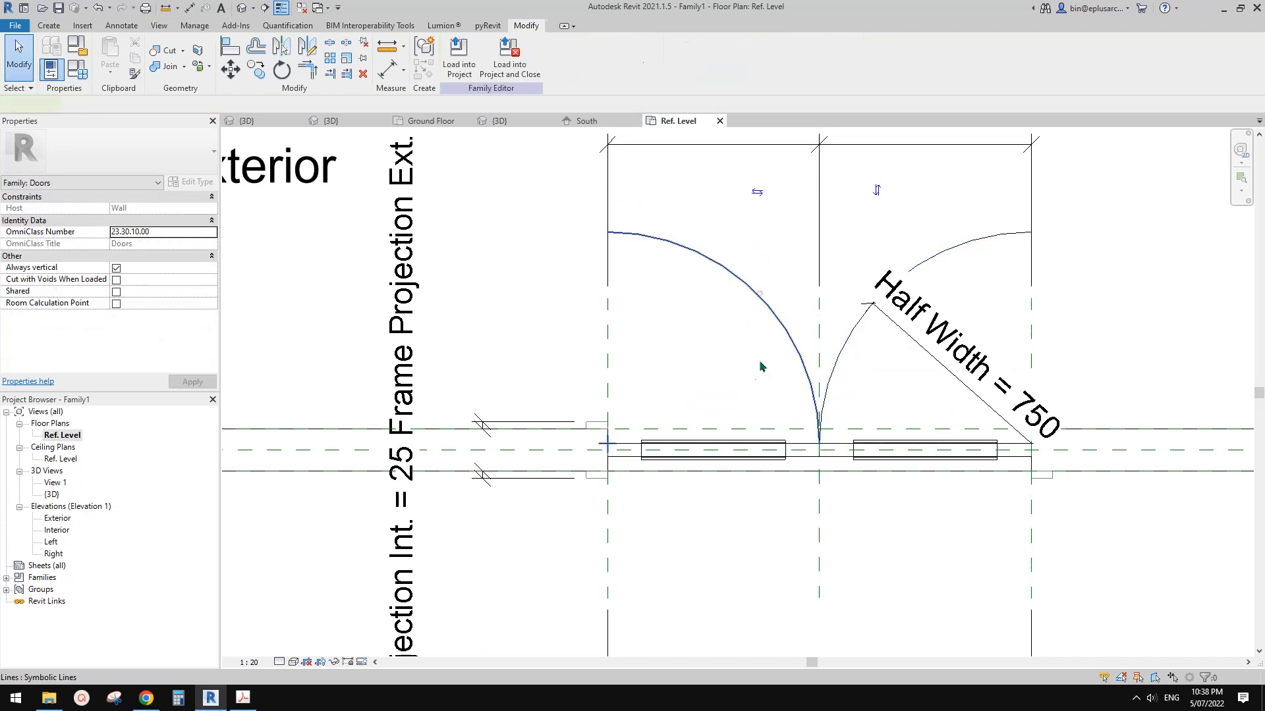
Step: Add a radial dimension to the mirrored left swing arc and label it with the Half Width parameter
{"action": "left_click", "coordinate": [710, 409]}
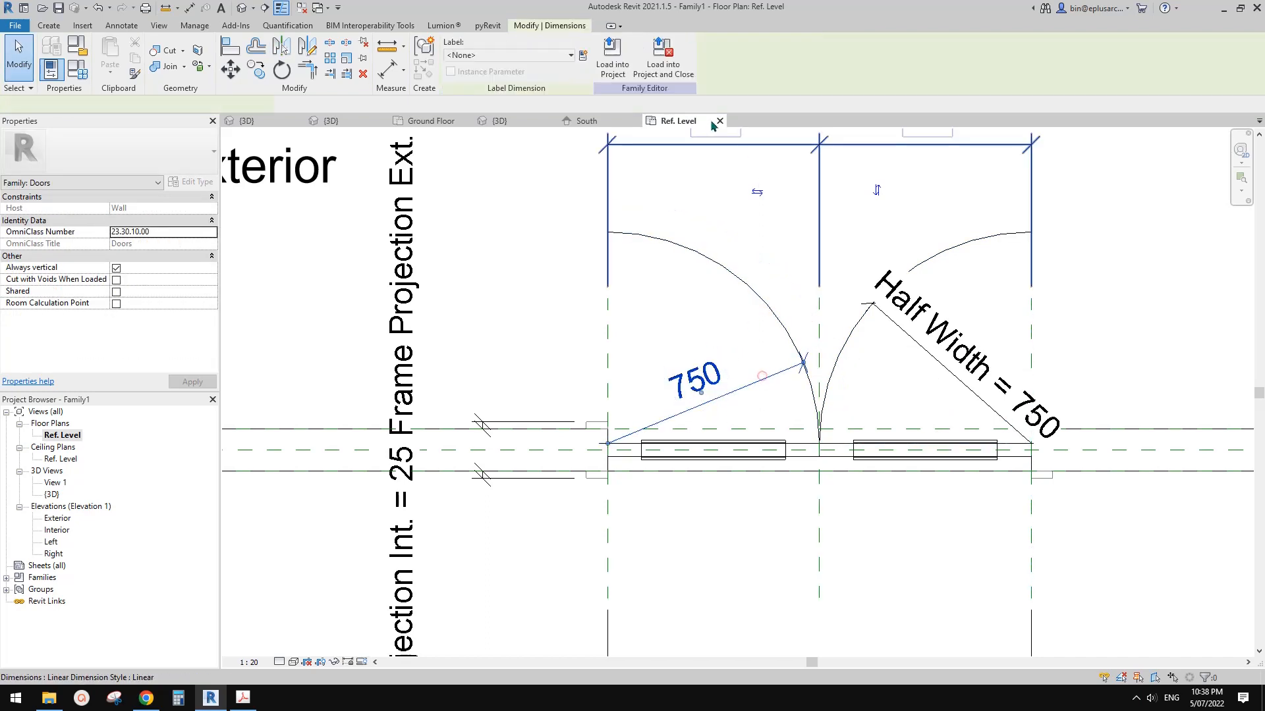
{"action": "left_click", "coordinate": [527, 57]}
{"action": "left_click", "coordinate": [488, 146]}
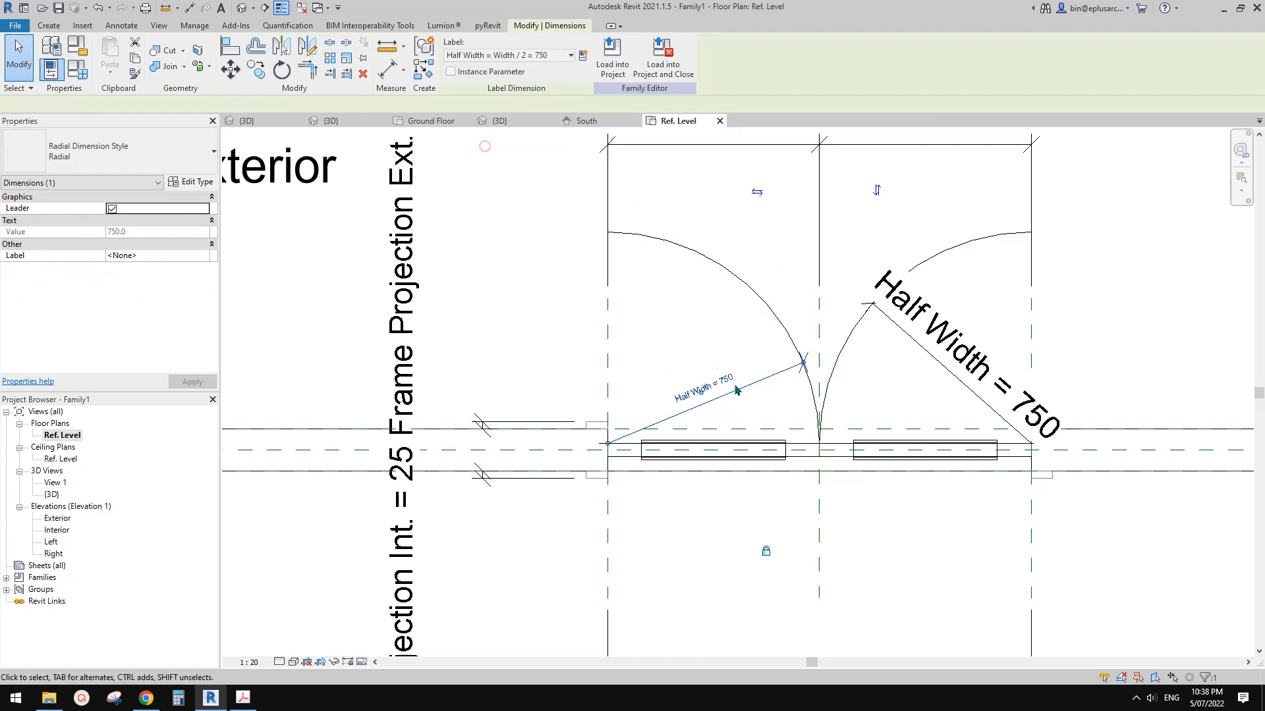
Step: Align and lock the left swing arc's centre to the door panel's exterior face and to the left opening reference plane
{"action": "left_click", "coordinate": [603, 455]}
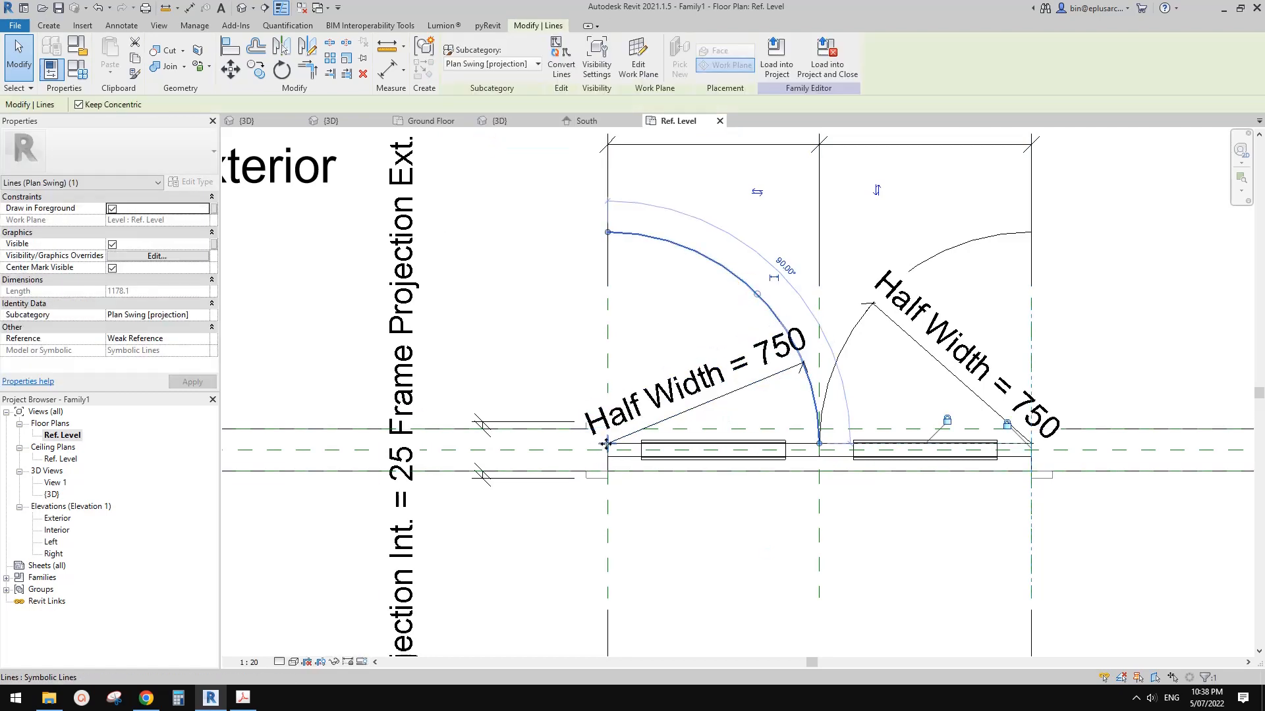
{"action": "key", "text": "Escape"}
{"action": "middle_click_drag", "start_coordinate": [644, 456], "coordinate": [655, 457]}
{"action": "key", "text": "a"}
{"action": "key", "text": "l"}
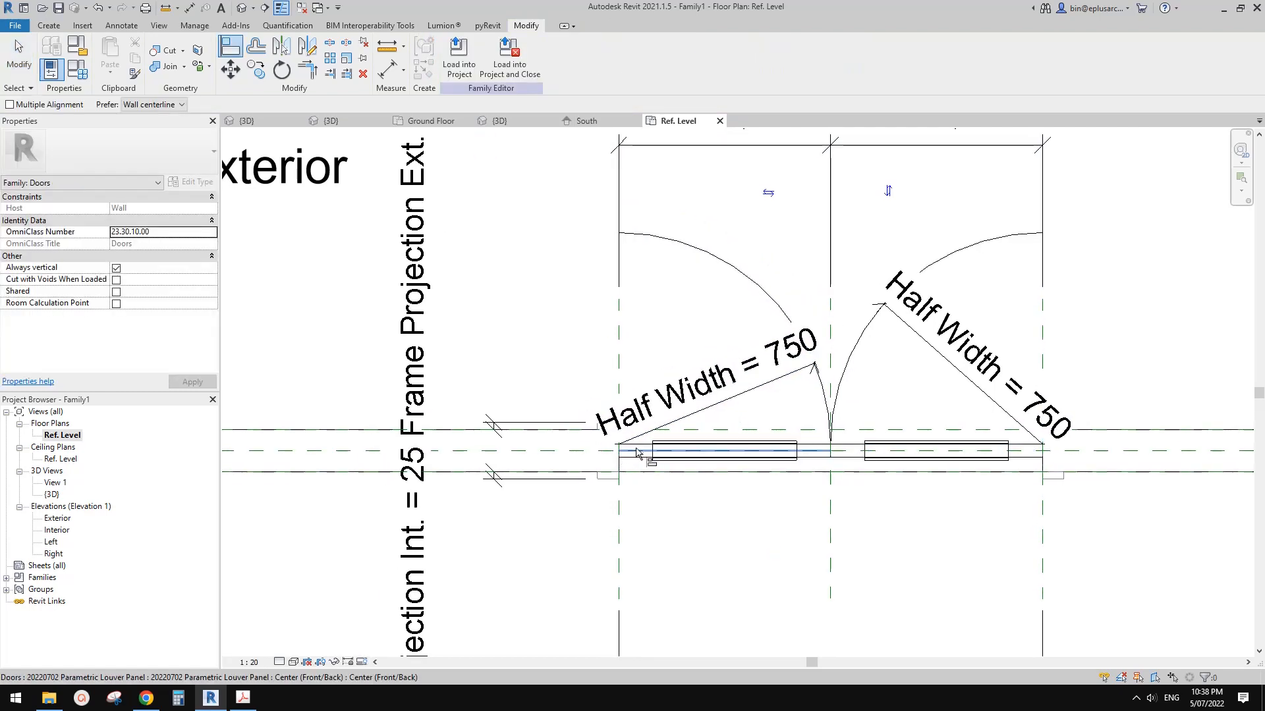
{"action": "scroll", "coordinate": [633, 445], "scroll_direction": "up", "scroll_amount": 1}
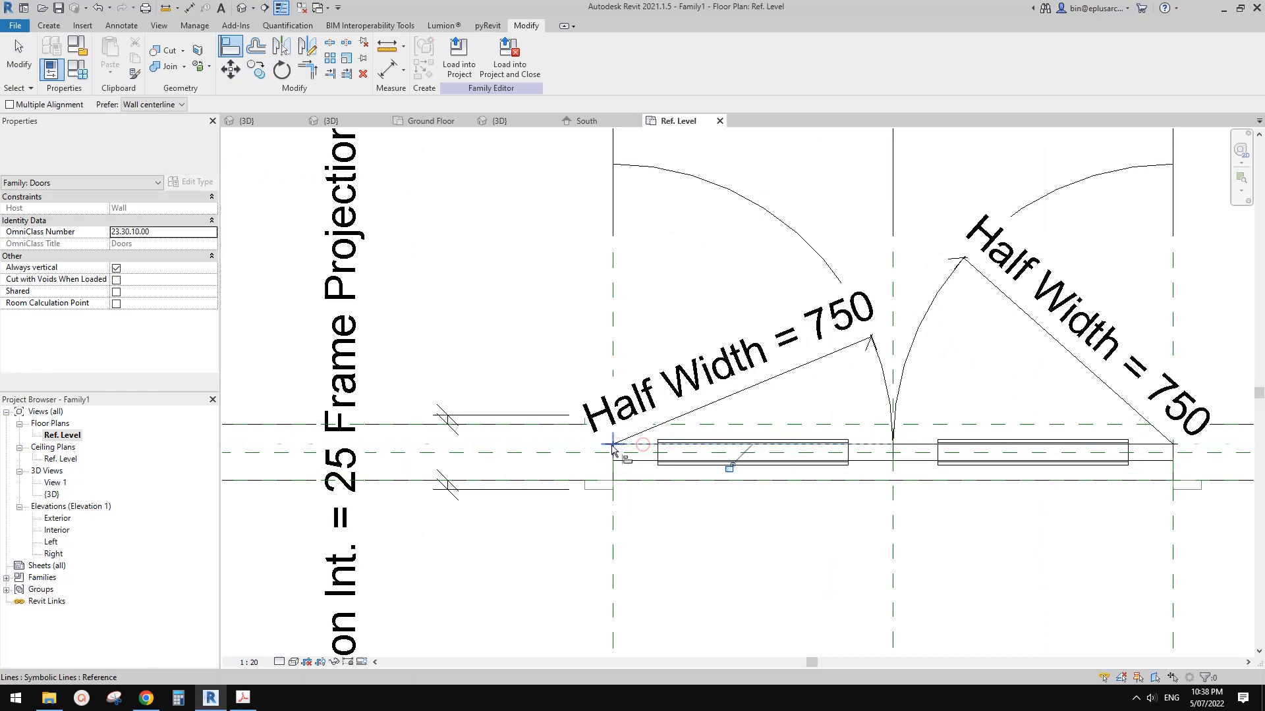
{"action": "left_click", "coordinate": [729, 470]}
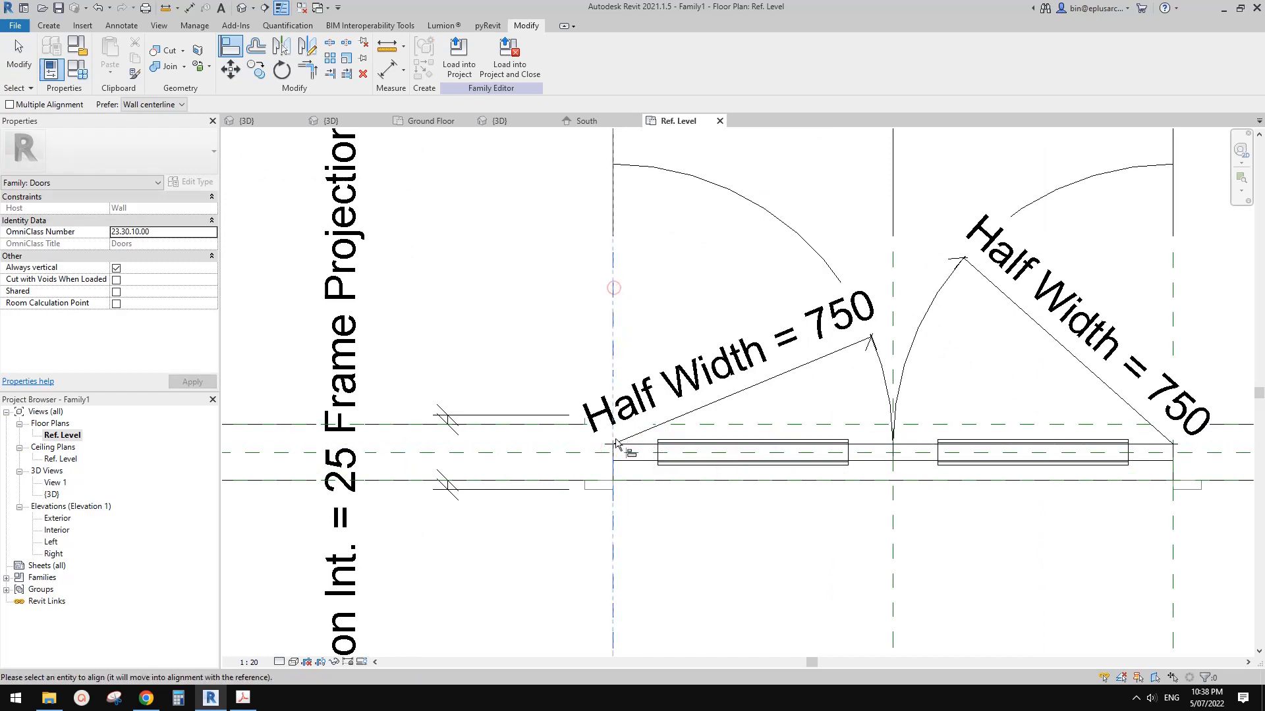
{"action": "left_click", "coordinate": [590, 432]}
{"action": "key", "text": "Escape"}
{"action": "key", "text": "Escape"}
Step: Set the door family's Width parameter to 1800 and apply it
{"action": "scroll", "coordinate": [733, 308], "scroll_direction": "down", "scroll_amount": 2}
{"action": "middle_click_drag", "start_coordinate": [733, 308], "coordinate": [742, 338]}
{"action": "left_click", "coordinate": [79, 70]}
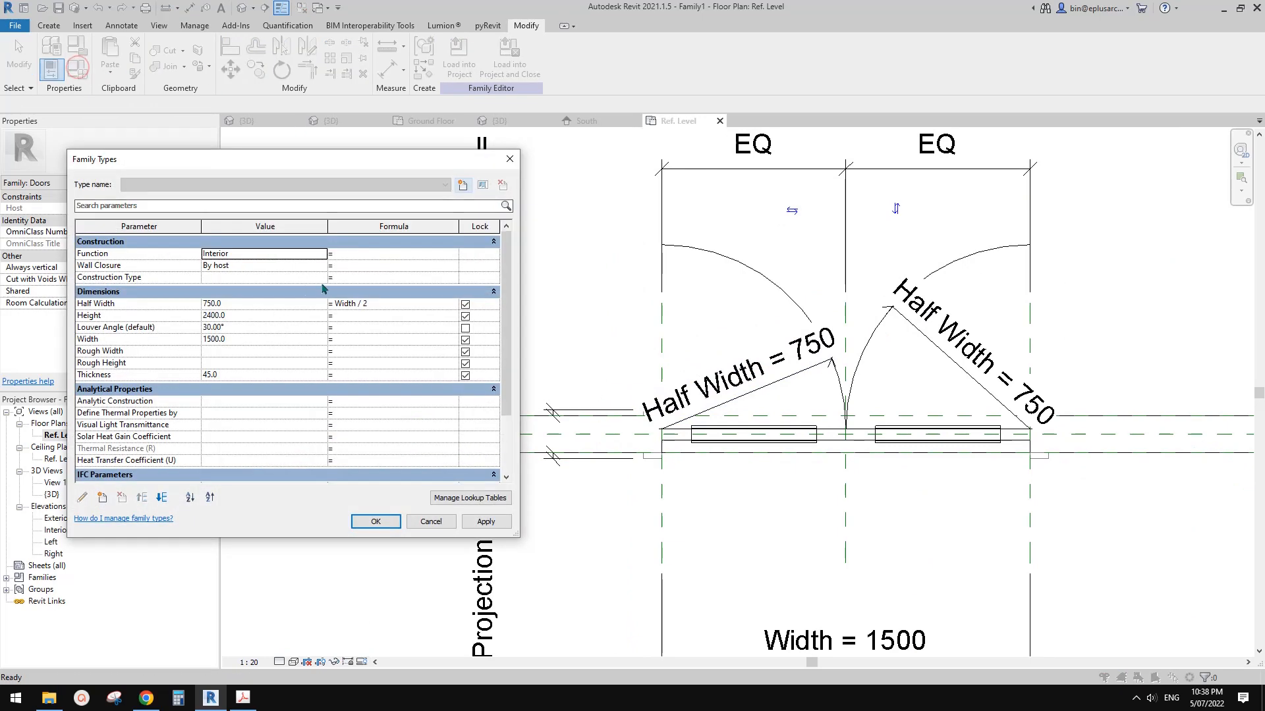
{"action": "left_click", "coordinate": [244, 339]}
{"action": "type", "text": "1"}
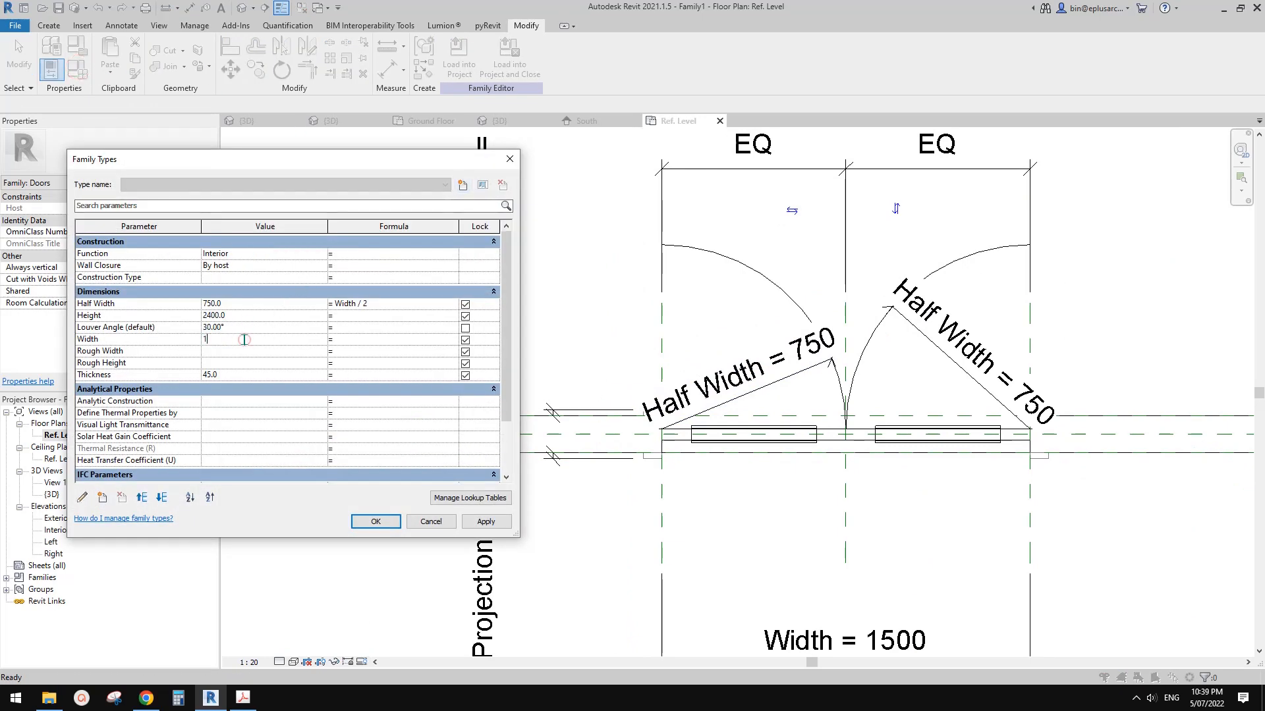
{"action": "left_click", "coordinate": [493, 522]}
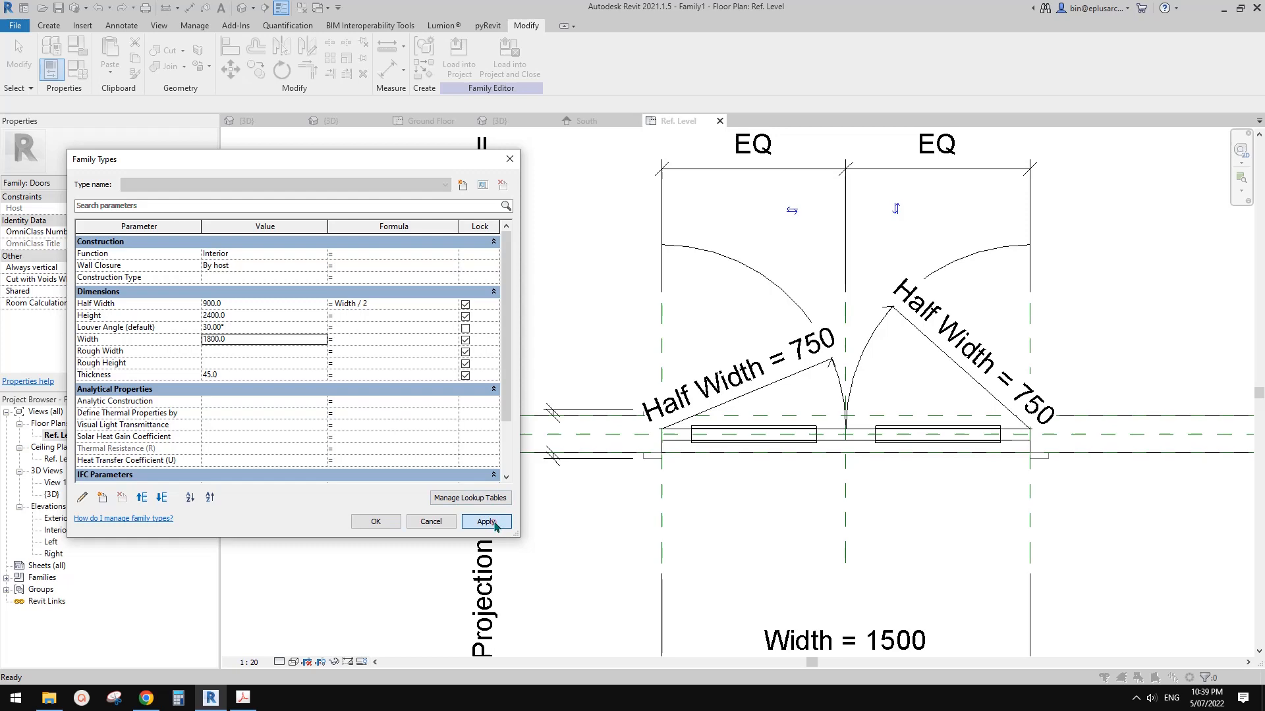
{"action": "left_click", "coordinate": [374, 522]}
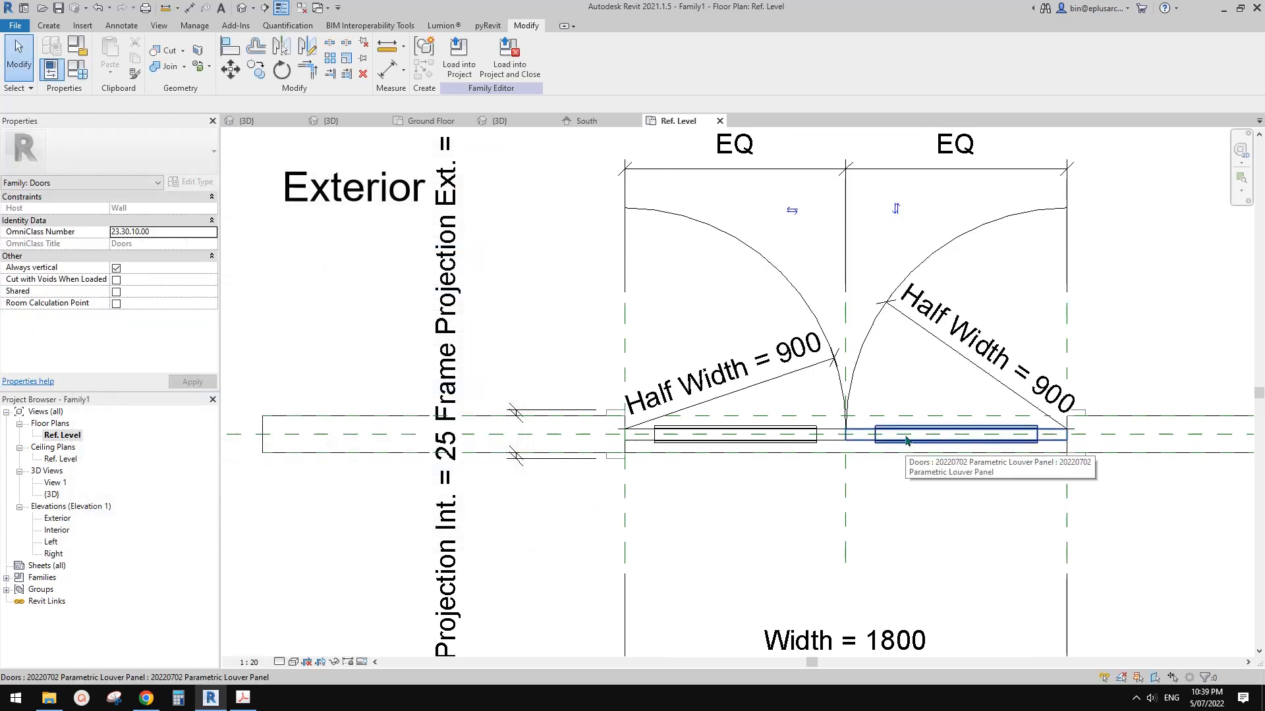
Step: Examine both plan swing arcs, the door panels and the right arc's constraints at the new door width
{"action": "scroll", "coordinate": [906, 440], "scroll_direction": "down", "scroll_amount": 2}
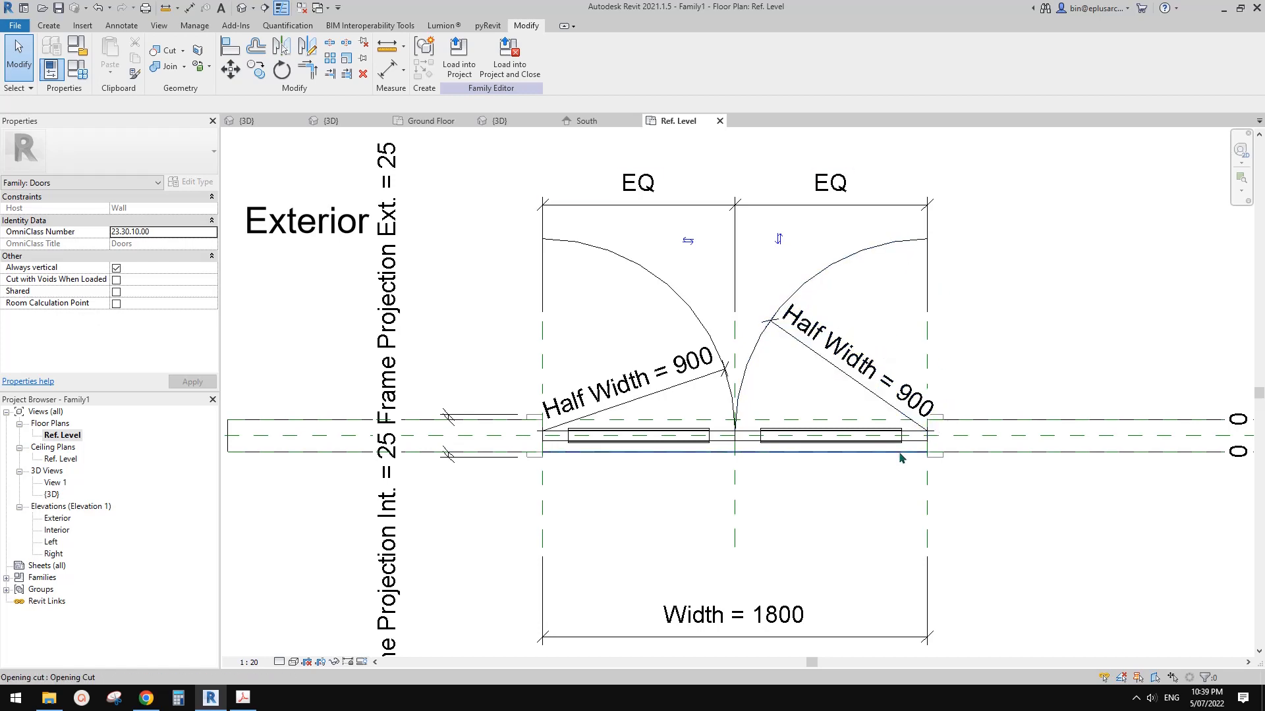
{"action": "middle_click_drag", "start_coordinate": [901, 457], "coordinate": [865, 419]}
{"action": "left_click", "coordinate": [852, 264]}
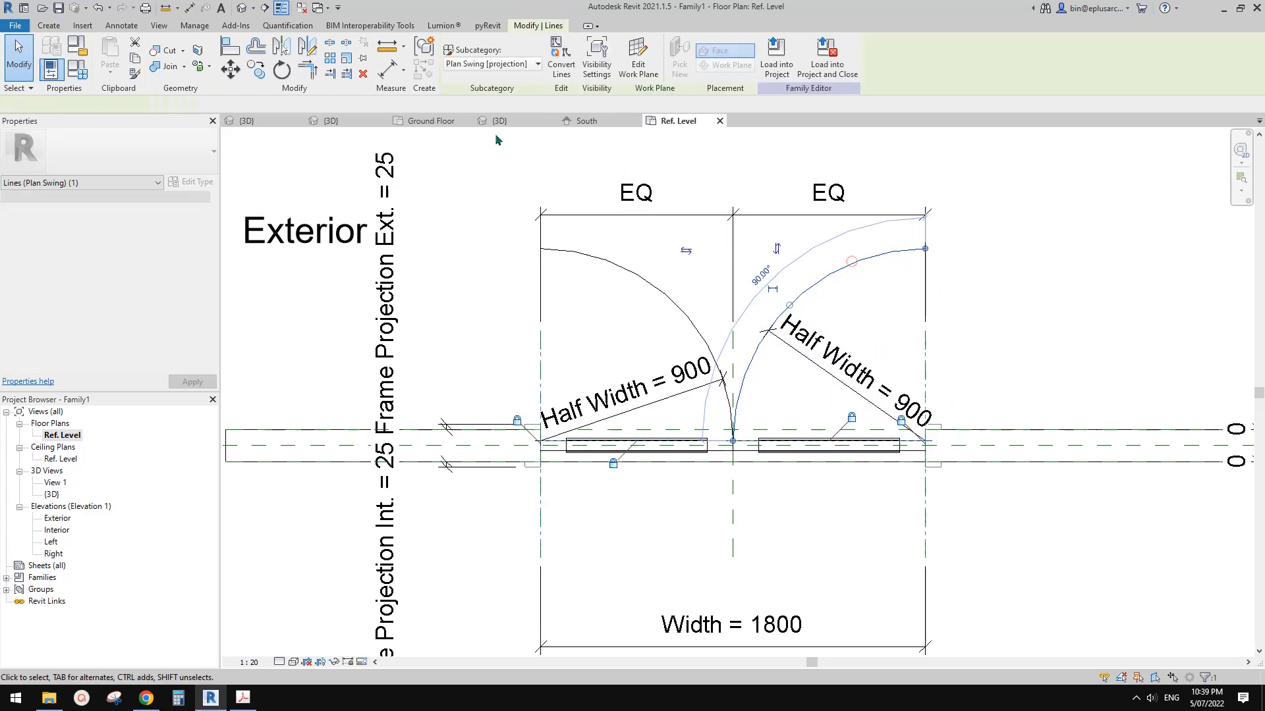
{"action": "left_click", "coordinate": [495, 134]}
{"action": "scroll", "coordinate": [835, 290], "scroll_direction": "up", "scroll_amount": 2}
{"action": "middle_click_drag", "start_coordinate": [835, 290], "coordinate": [825, 288]}
{"action": "left_click", "coordinate": [822, 265]}
{"action": "left_click", "coordinate": [478, 135]}
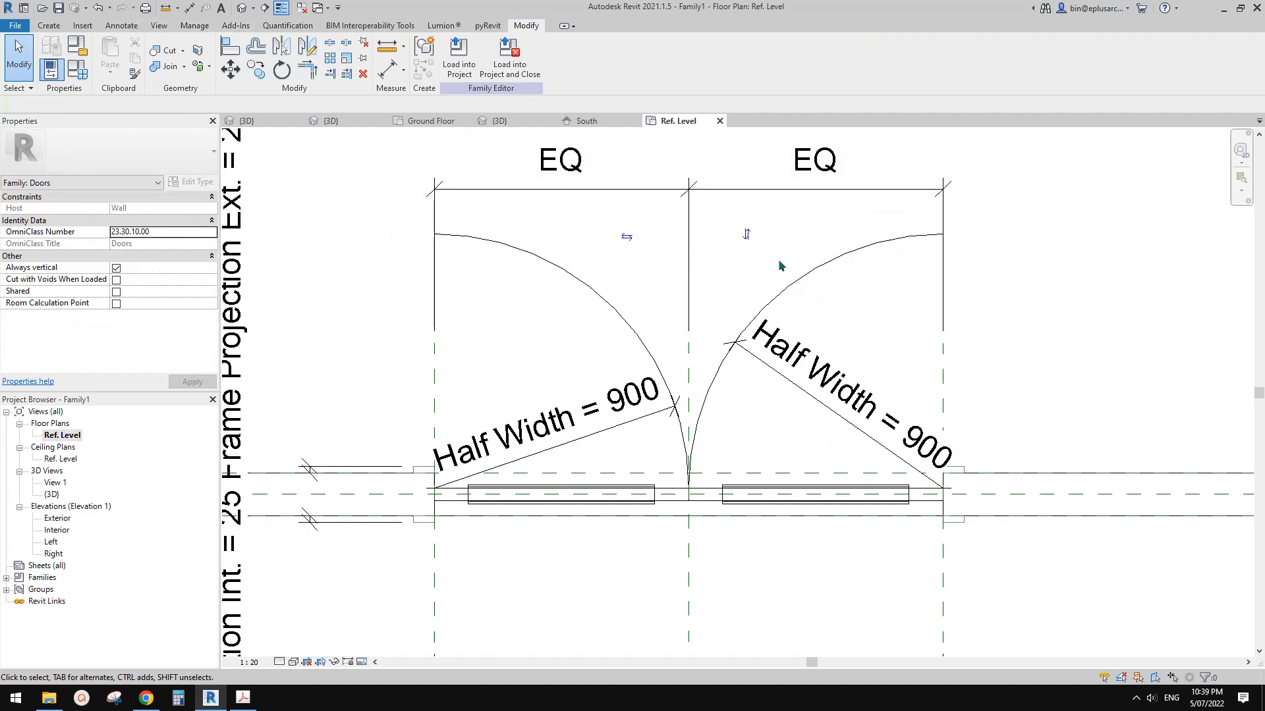
{"action": "middle_click_drag", "start_coordinate": [778, 265], "coordinate": [784, 277]}
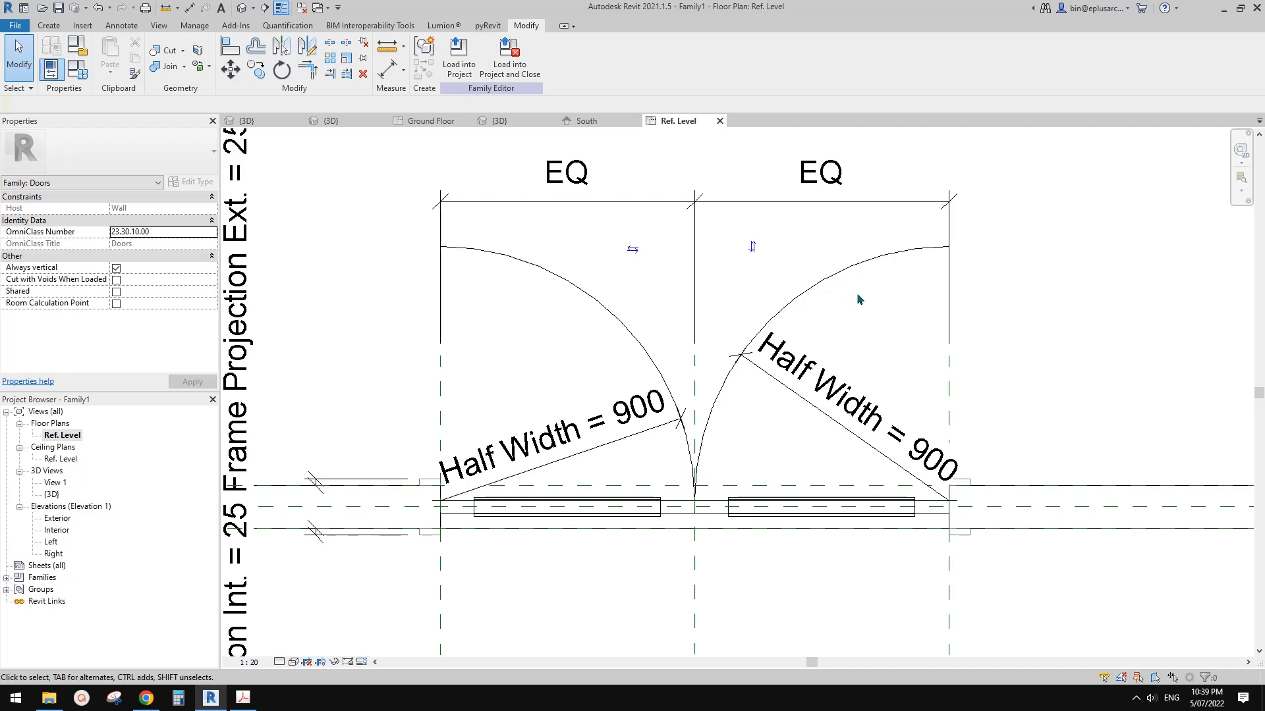
{"action": "middle_click_drag", "start_coordinate": [857, 295], "coordinate": [859, 296]}
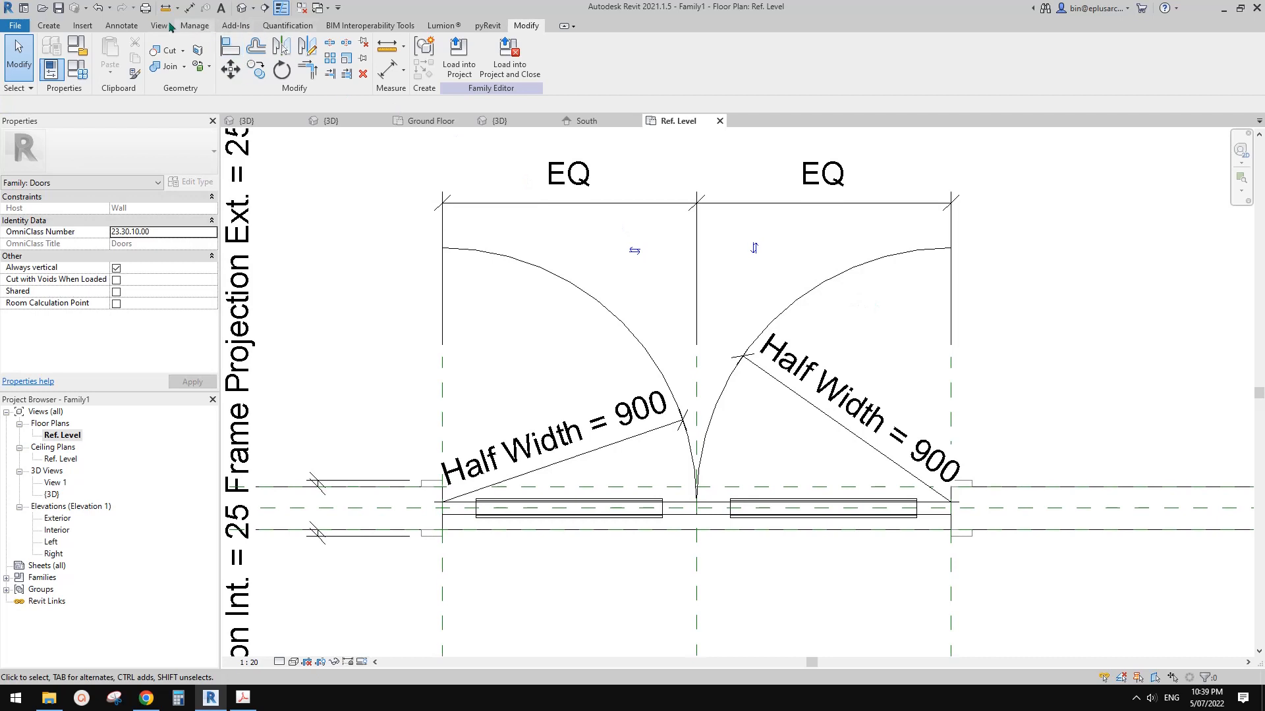
Step: Draw a symbolic-line rectangle about 80 mm wide and 680 mm long in subcategory Doors [cut], from the right panel's outer exterior corner toward the exterior
{"action": "left_click", "coordinate": [121, 25]}
{"action": "left_click", "coordinate": [218, 54]}
{"action": "middle_click_drag", "start_coordinate": [730, 245], "coordinate": [717, 255]}
{"action": "left_click", "coordinate": [465, 44]}
{"action": "left_click", "coordinate": [580, 64]}
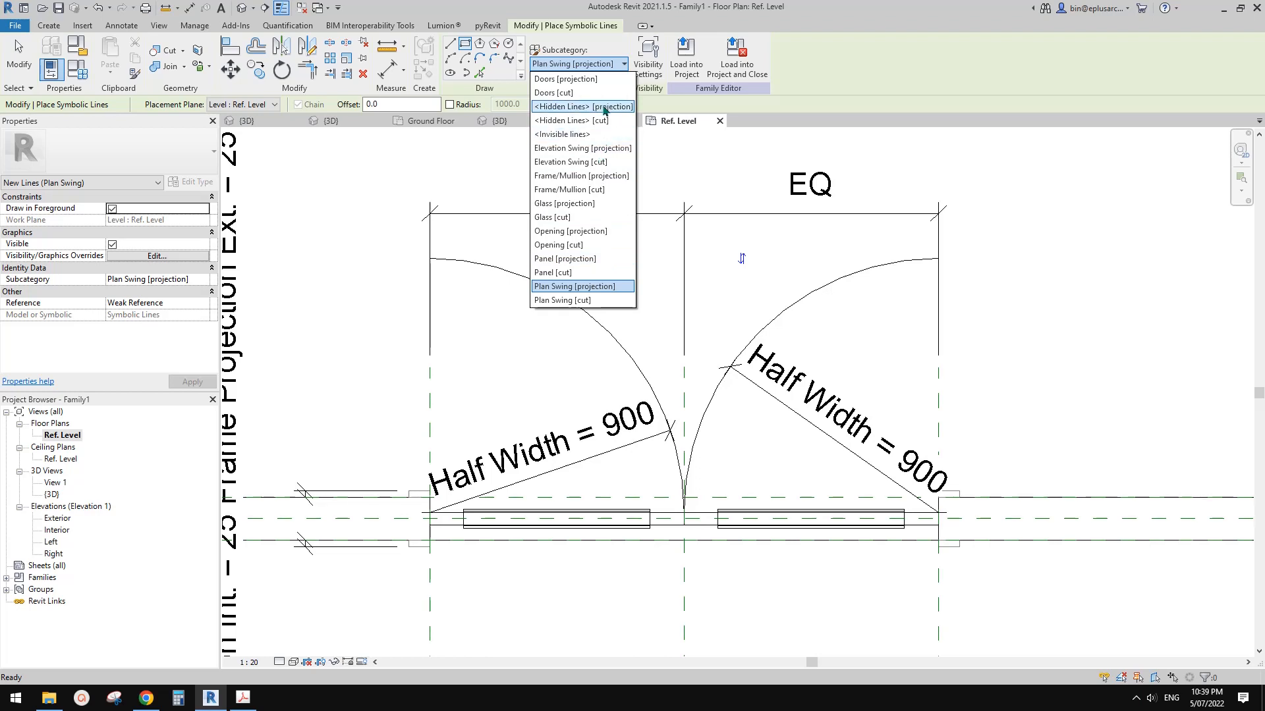
{"action": "left_click", "coordinate": [563, 93]}
{"action": "scroll", "coordinate": [919, 411], "scroll_direction": "up", "scroll_amount": 3}
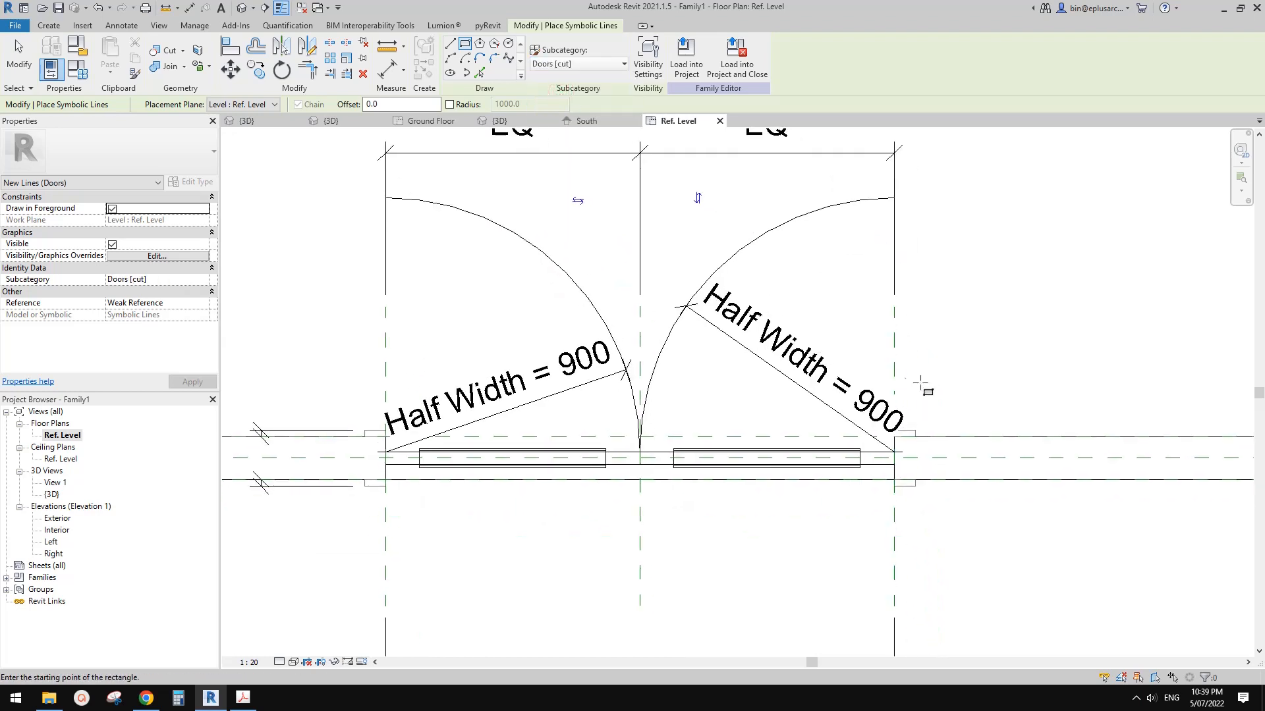
{"action": "middle_click_drag", "start_coordinate": [929, 423], "coordinate": [934, 425]}
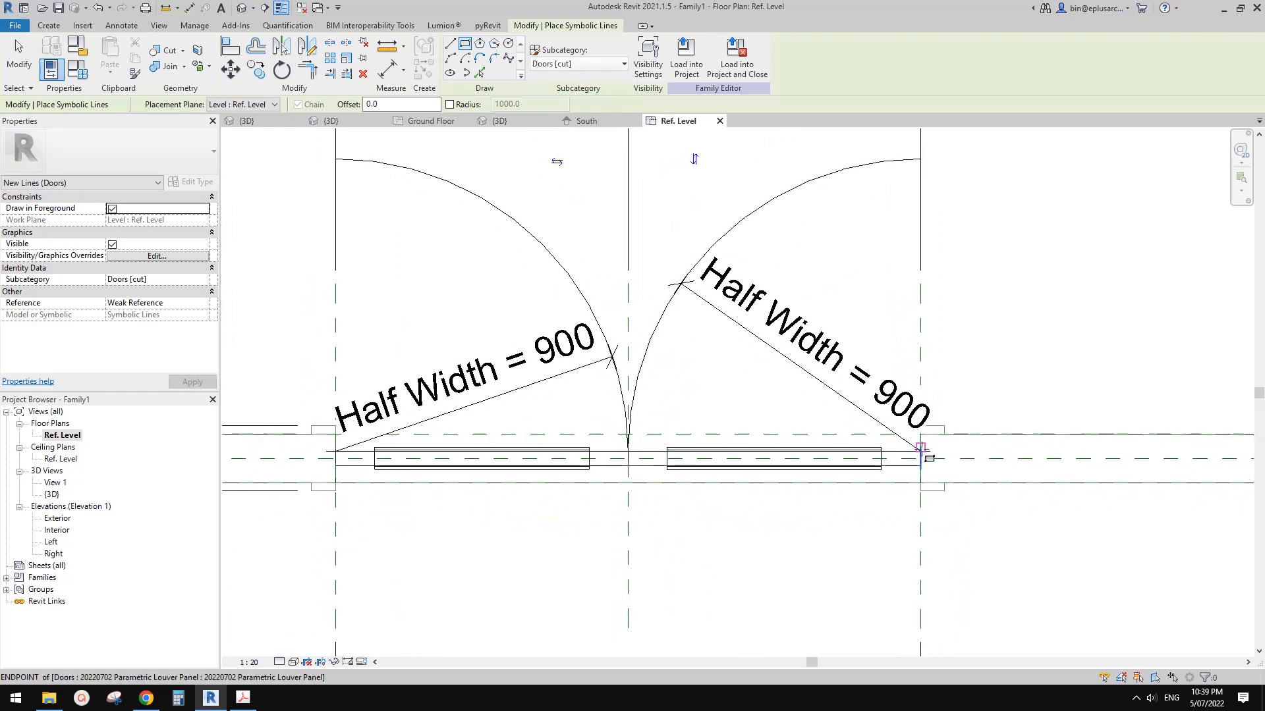
{"action": "scroll", "coordinate": [921, 452], "scroll_direction": "up", "scroll_amount": 3}
{"action": "left_click", "coordinate": [921, 451]}
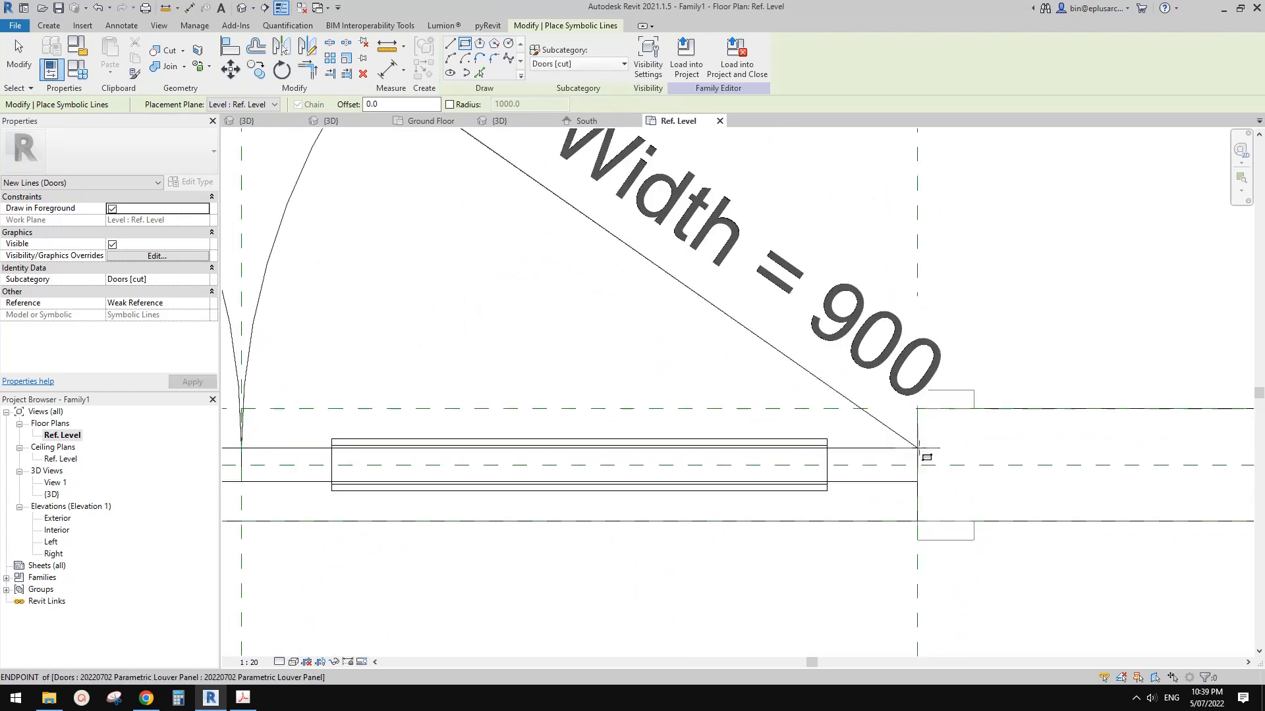
{"action": "scroll", "coordinate": [893, 382], "scroll_direction": "down", "scroll_amount": 3}
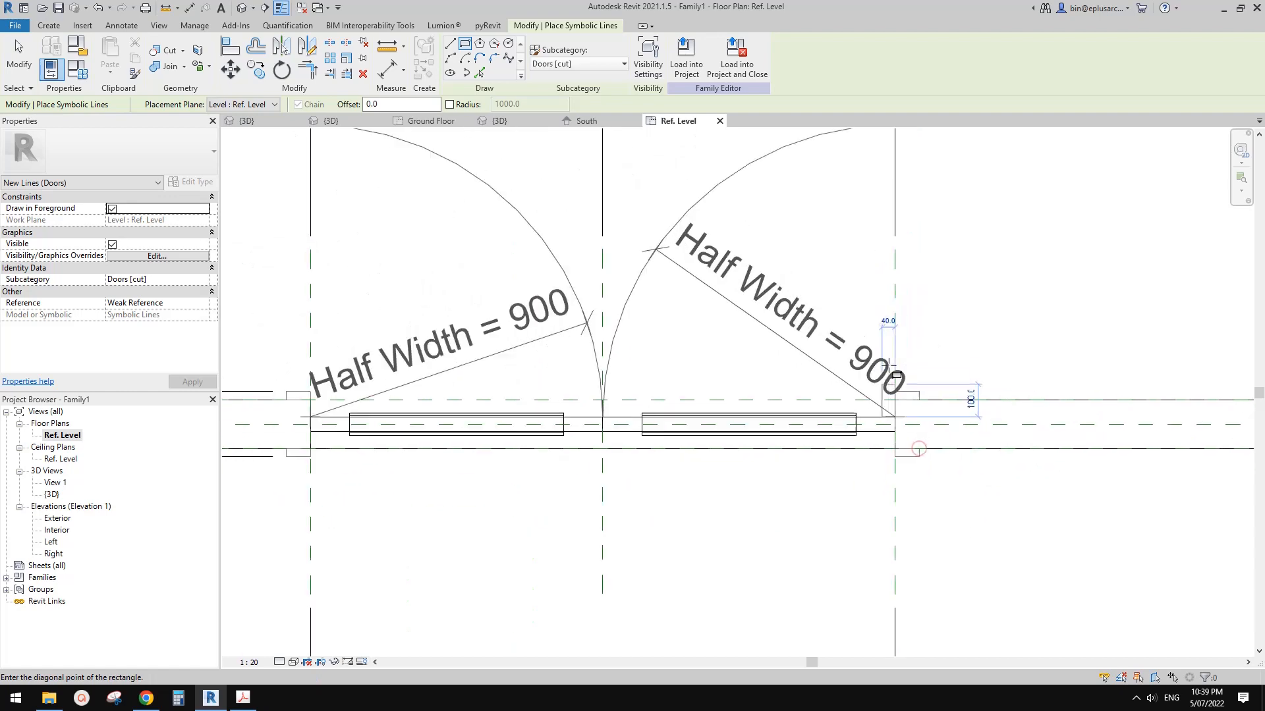
{"action": "left_click", "coordinate": [868, 196]}
{"action": "key", "text": "Escape"}
{"action": "key", "text": "Escape"}
Step: Align the rectangle's short edge at the wall to the right door panel's exterior face and lock the alignment
{"action": "scroll", "coordinate": [911, 390], "scroll_direction": "up", "scroll_amount": 1}
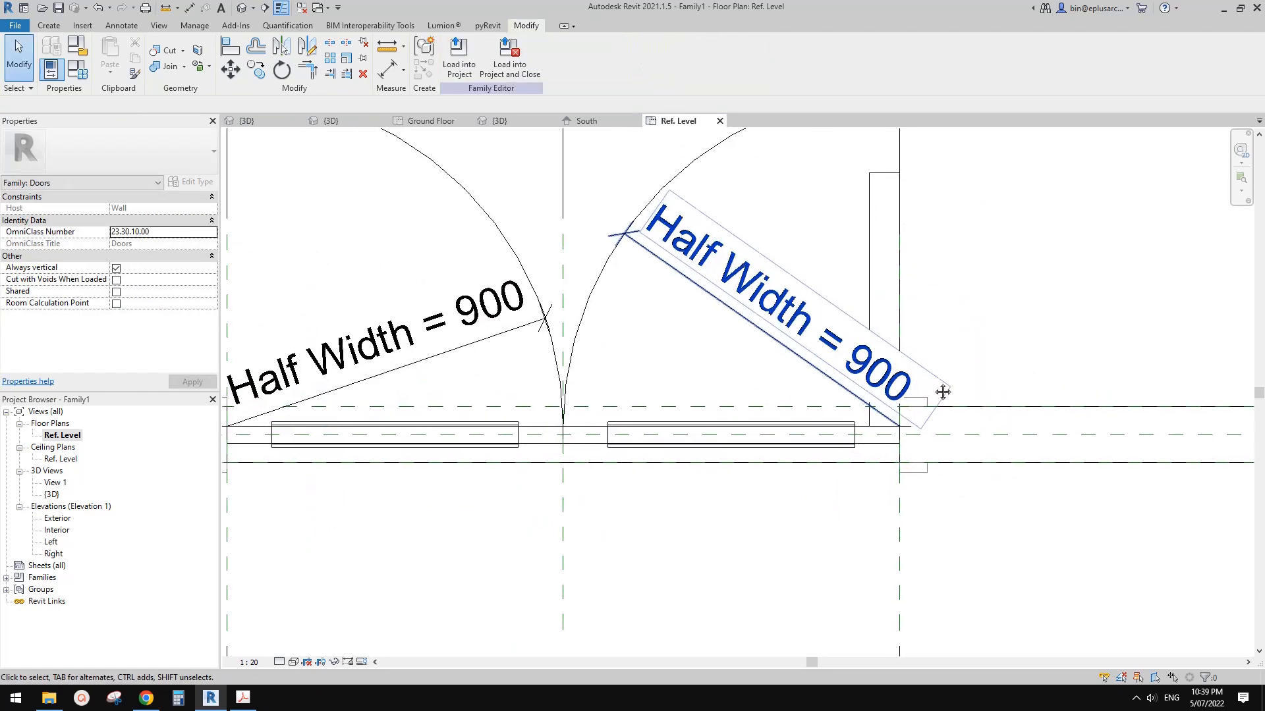
{"action": "key", "text": "a"}
{"action": "key", "text": "l"}
{"action": "scroll", "coordinate": [870, 435], "scroll_direction": "up", "scroll_amount": 3}
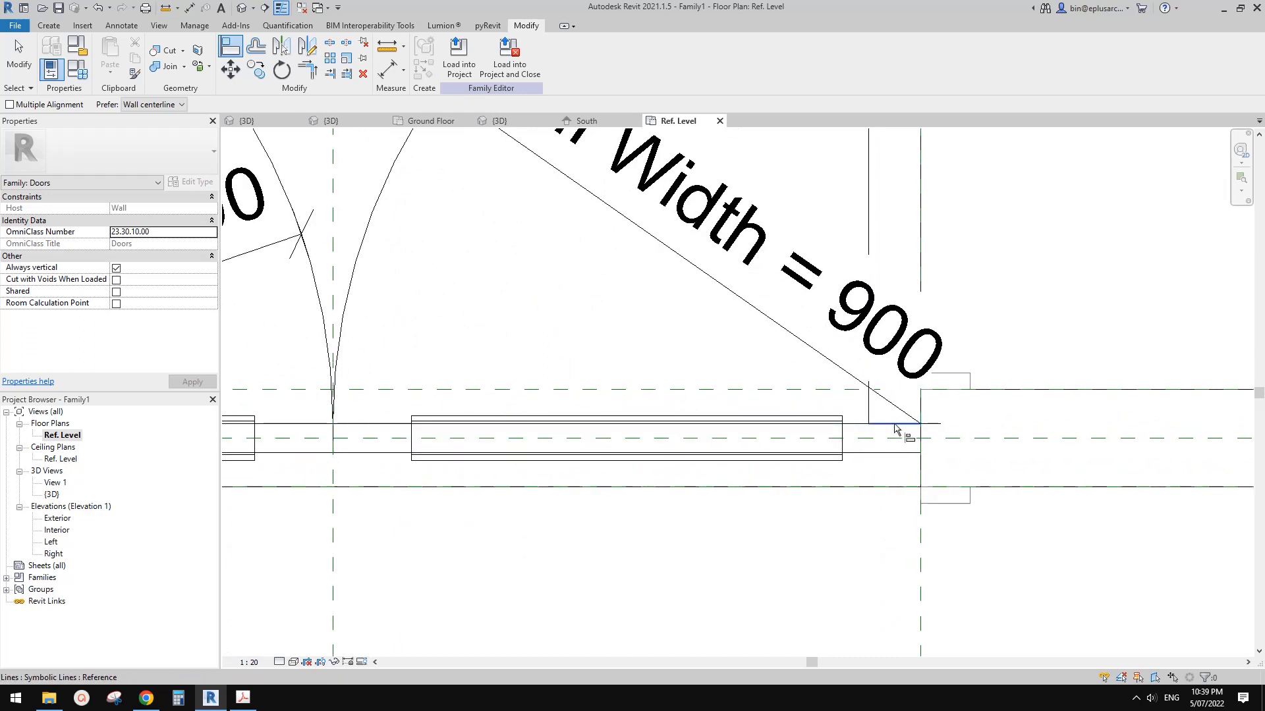
{"action": "left_click", "coordinate": [393, 423]}
{"action": "left_click", "coordinate": [898, 424]}
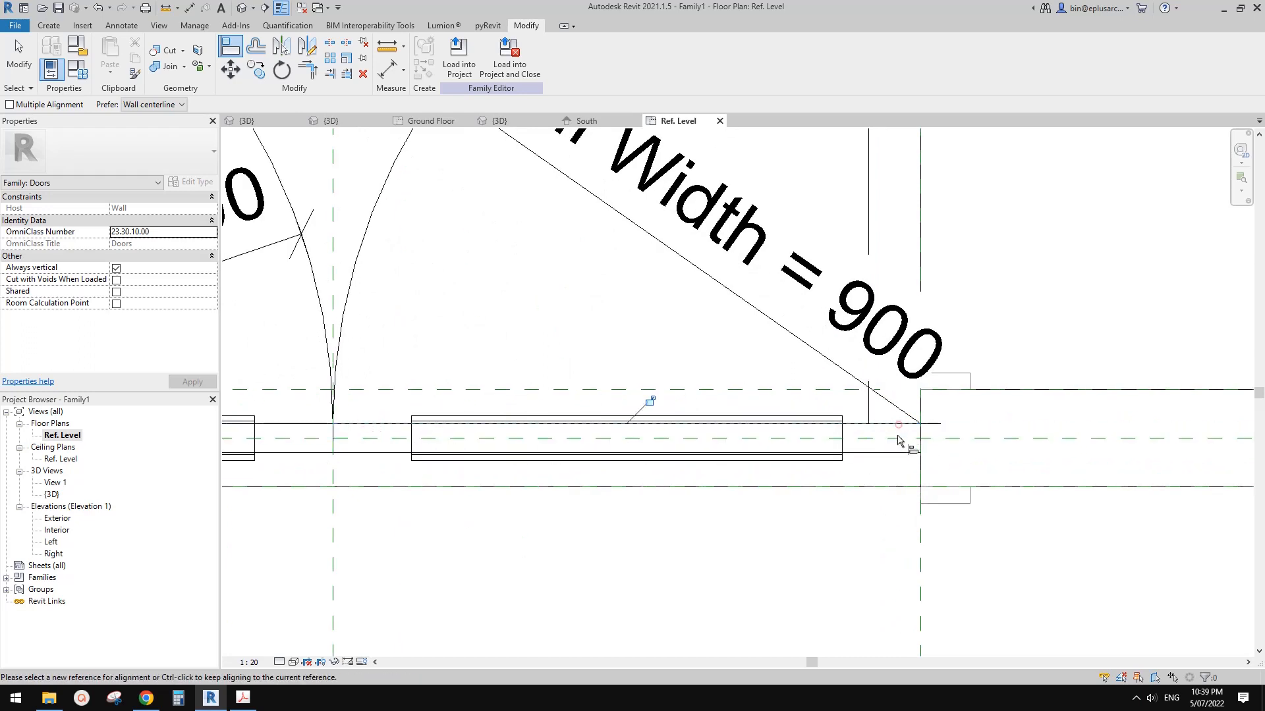
{"action": "left_click", "coordinate": [648, 401]}
{"action": "scroll", "coordinate": [757, 379], "scroll_direction": "down", "scroll_amount": 1}
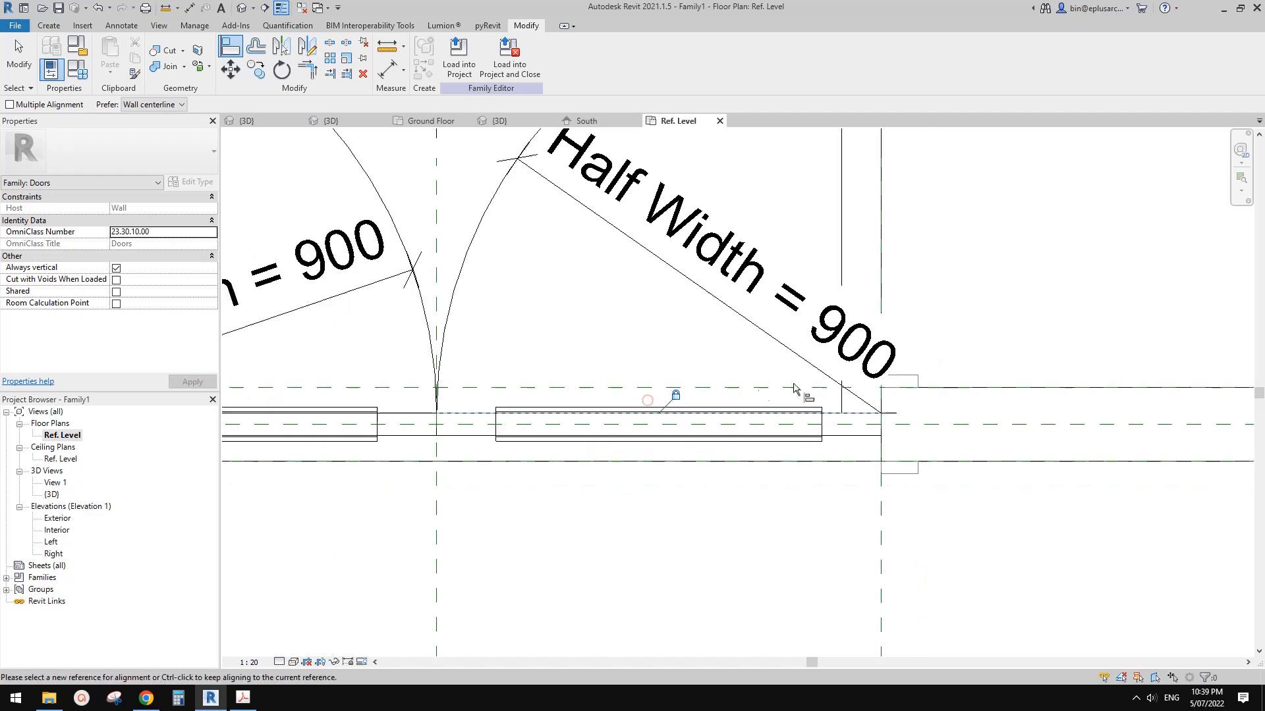
{"action": "middle_click_drag", "start_coordinate": [800, 385], "coordinate": [804, 425]}
{"action": "scroll", "coordinate": [805, 428], "scroll_direction": "down", "scroll_amount": 1}
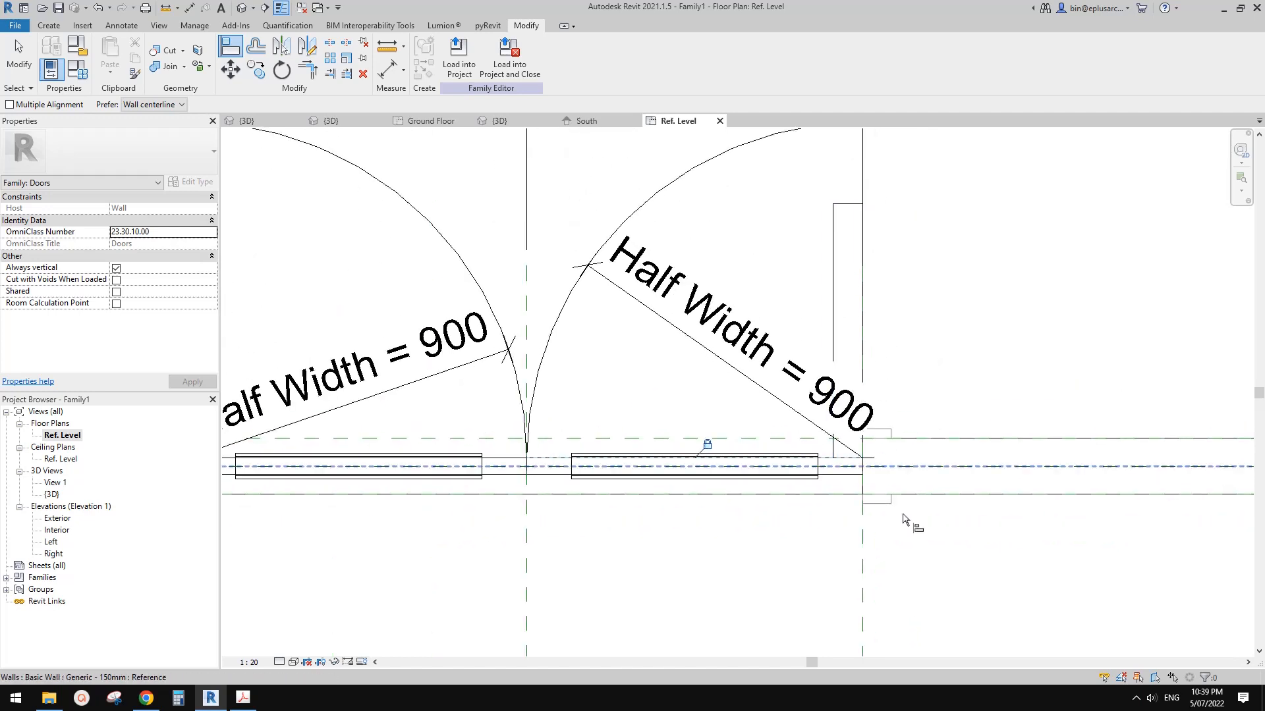
Step: Align the rectangle's outer long edge to the right opening reference plane
{"action": "left_click", "coordinate": [867, 556]}
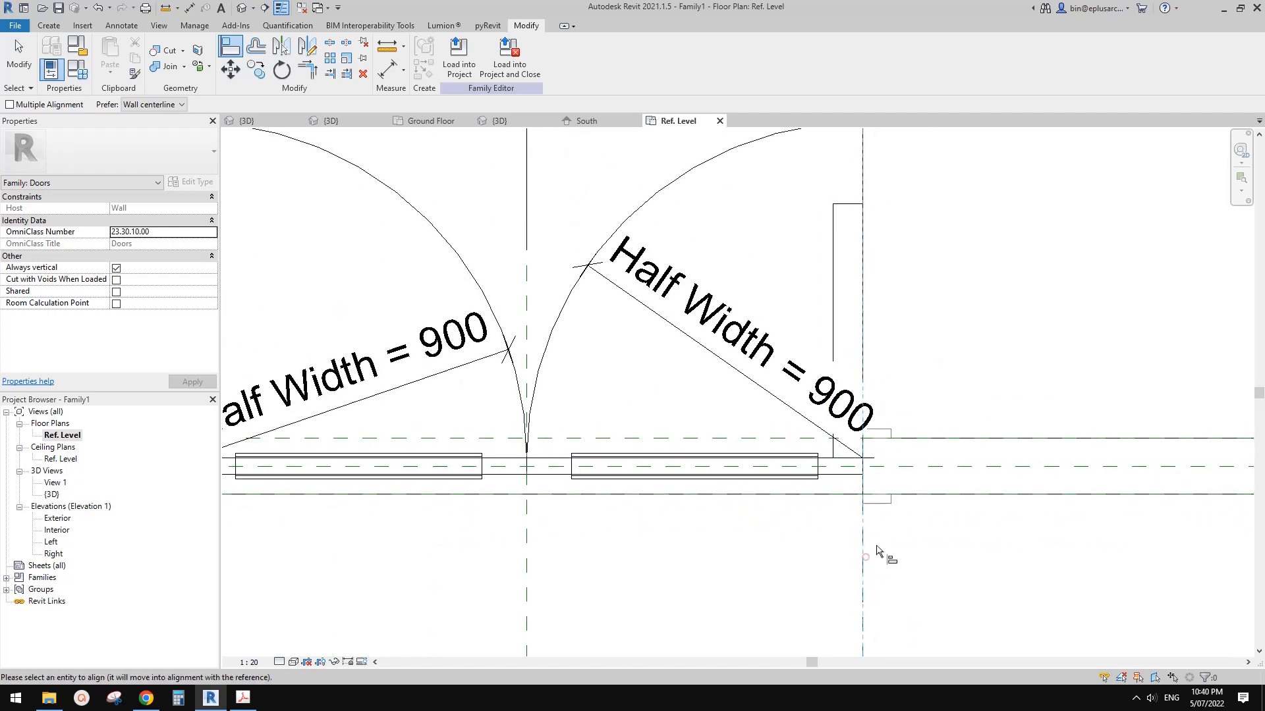
{"action": "left_click", "coordinate": [865, 406]}
{"action": "key", "text": "Escape"}
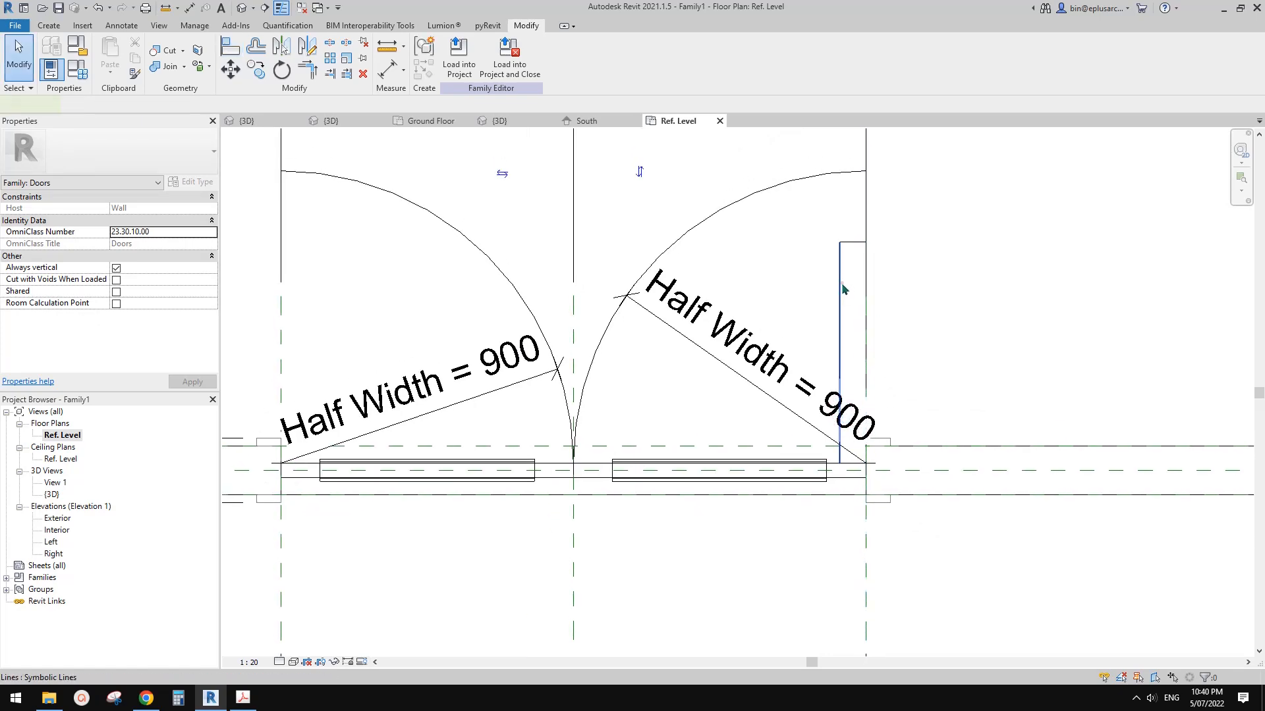
Step: Dimension the rectangle's width up to the right reference plane and place the dimension below the wall
{"action": "left_click", "coordinate": [866, 459]}
{"action": "scroll", "coordinate": [867, 459], "scroll_direction": "up", "scroll_amount": 1}
{"action": "key", "text": "Escape"}
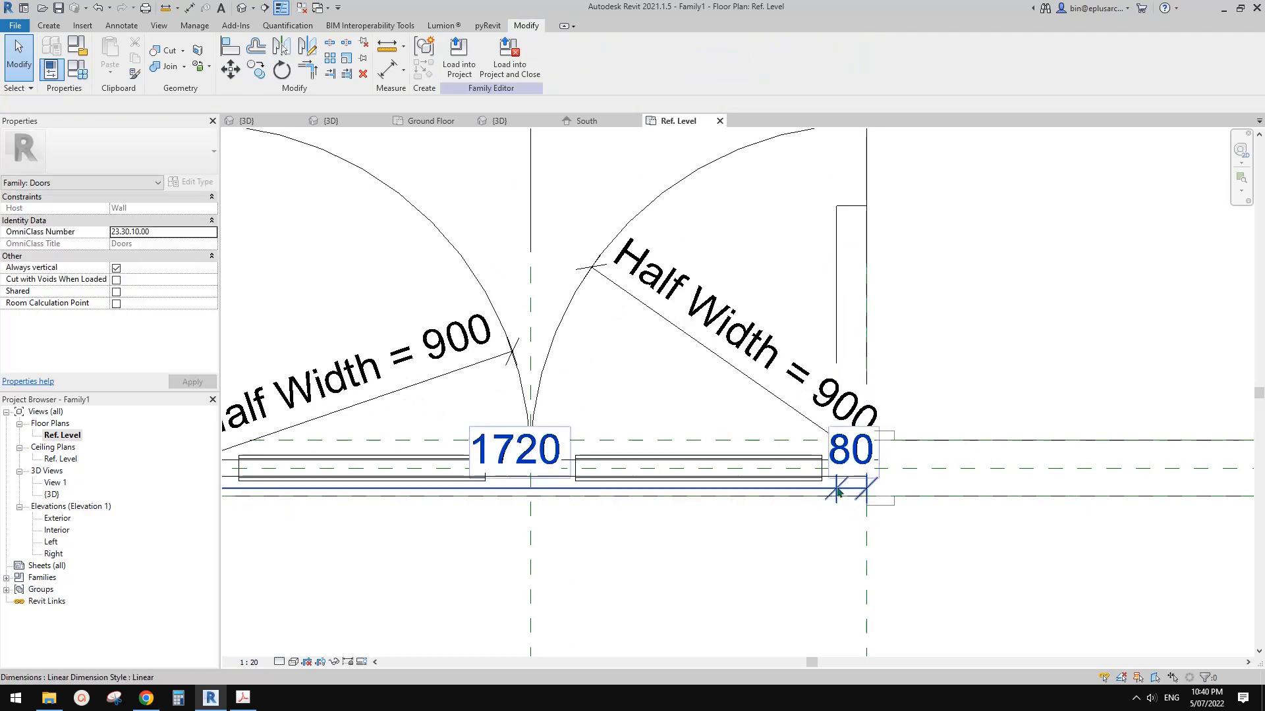
{"action": "left_click", "coordinate": [790, 497]}
{"action": "left_click", "coordinate": [850, 491]}
{"action": "left_click_drag", "start_coordinate": [850, 490], "coordinate": [840, 579]}
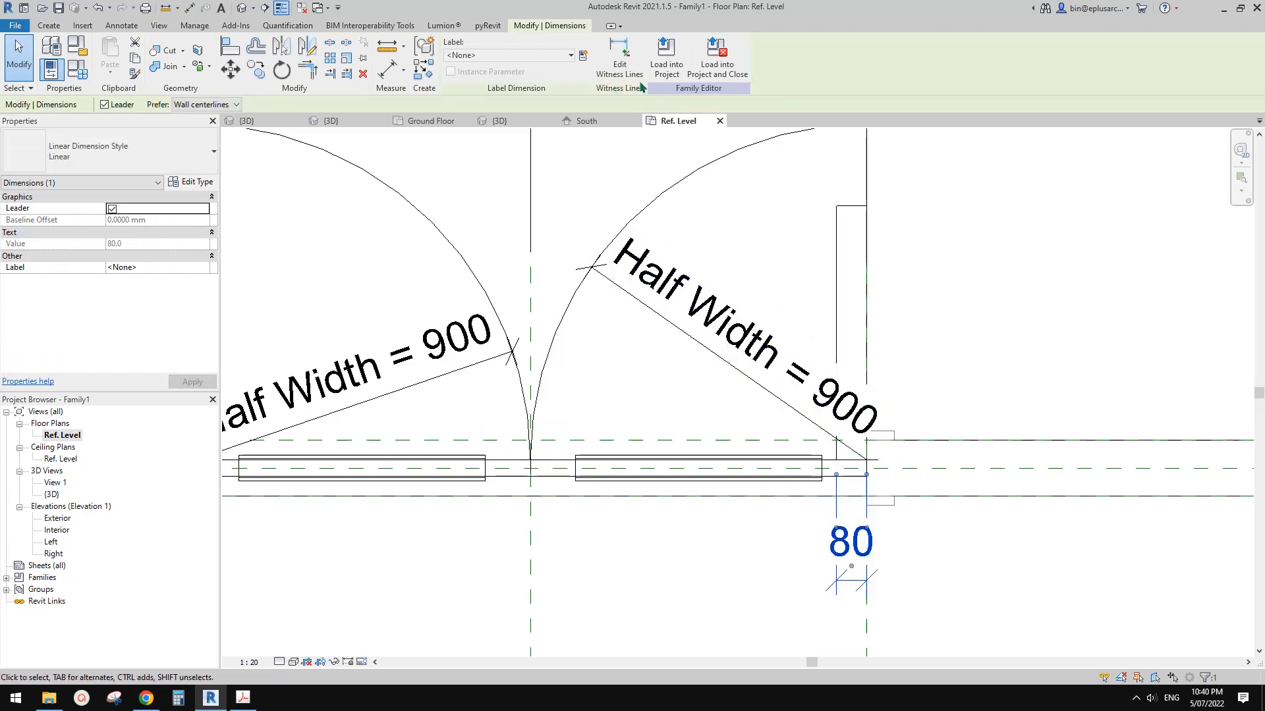
Step: Label the rectangle's width dimension with the Thickness parameter
{"action": "left_click", "coordinate": [546, 54]}
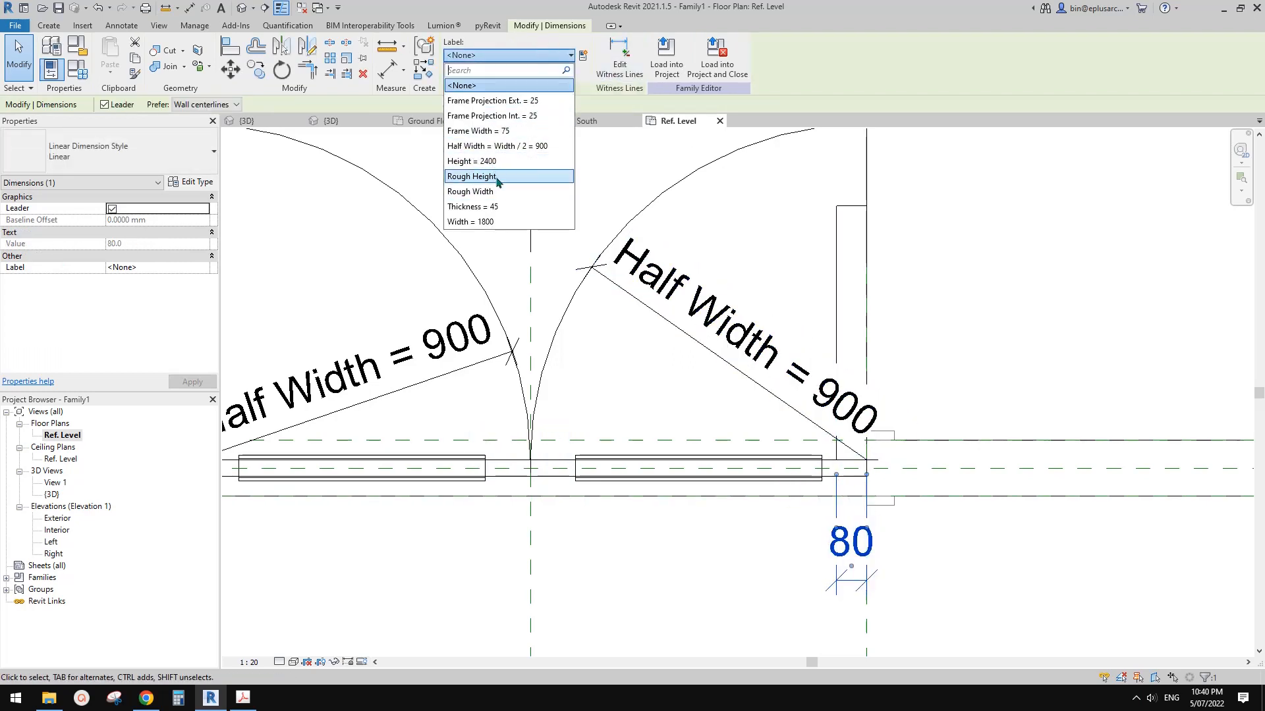
{"action": "left_click", "coordinate": [473, 206]}
{"action": "left_click", "coordinate": [928, 257]}
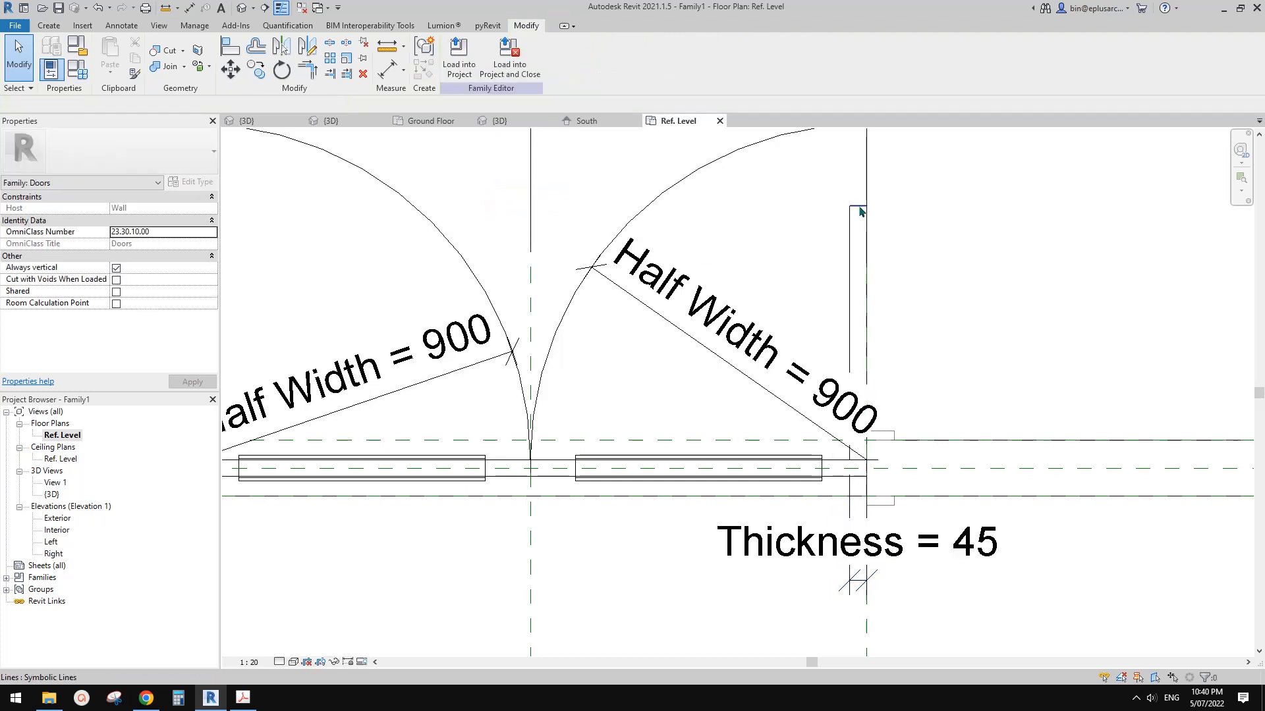
Step: Add a permanent dimension from the rectangle's far short edge to the wall centreline
{"action": "left_click", "coordinate": [860, 208]}
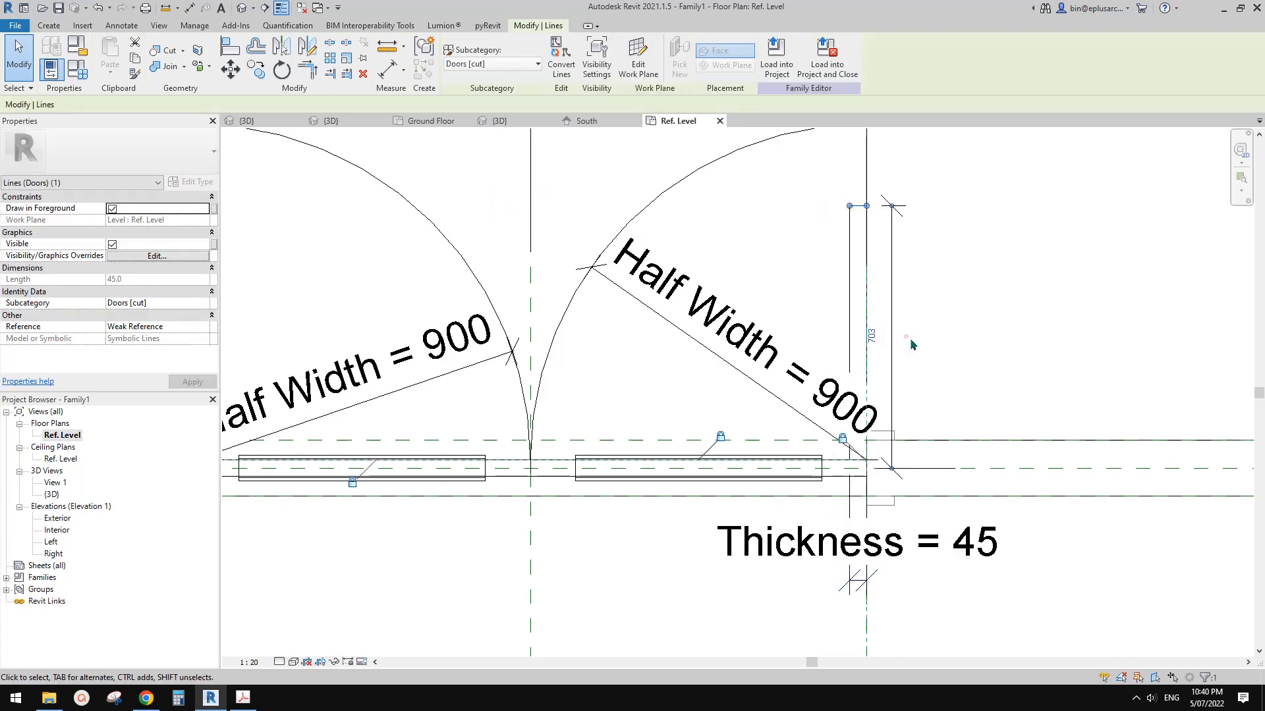
{"action": "left_click", "coordinate": [938, 307]}
{"action": "left_click", "coordinate": [892, 412]}
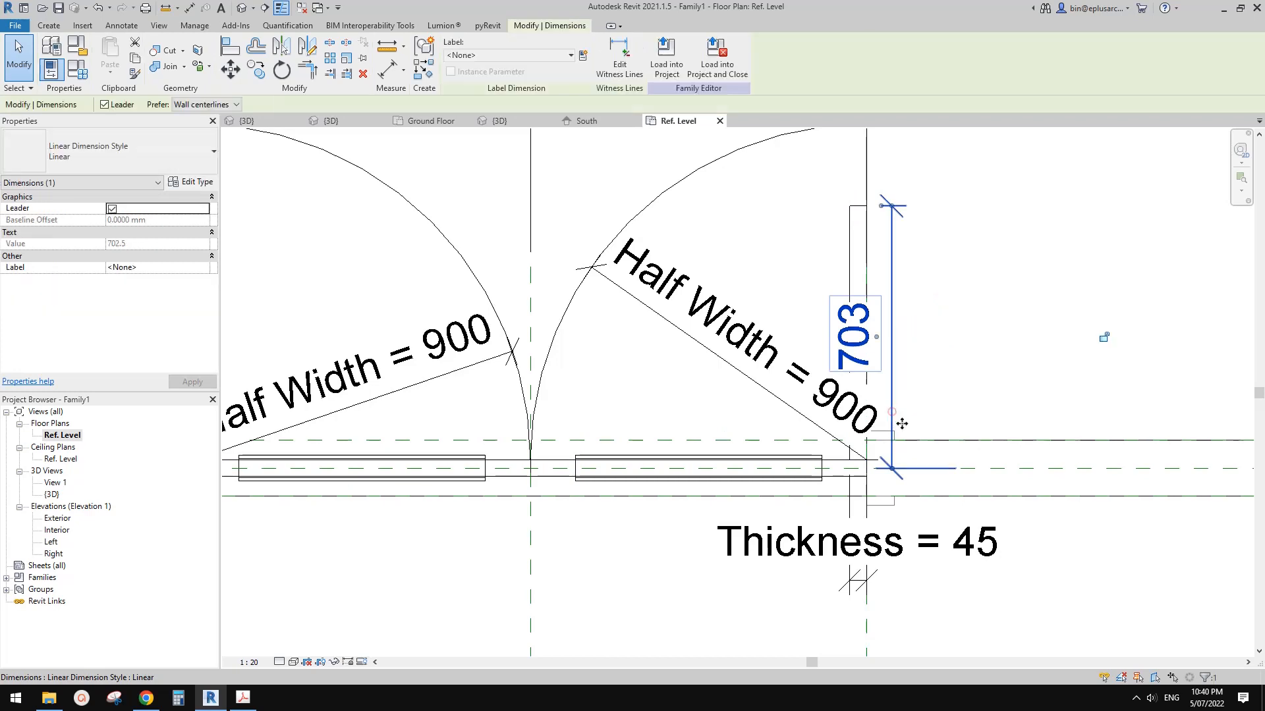
Step: Move the length dimension's witness line from the wall centreline to the panel's exterior face, and shift the dimension line clear of the door leaf
{"action": "left_click_drag", "start_coordinate": [892, 472], "coordinate": [981, 482]}
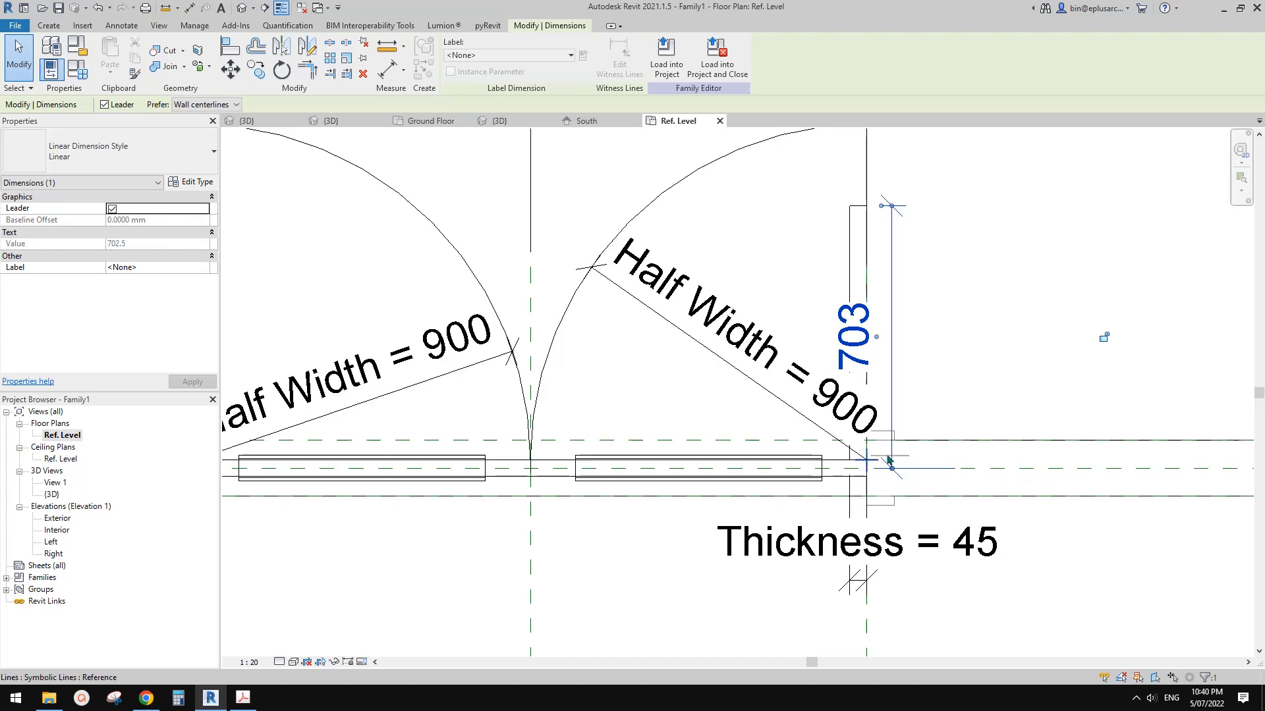
{"action": "left_click_drag", "start_coordinate": [834, 463], "coordinate": [834, 463]}
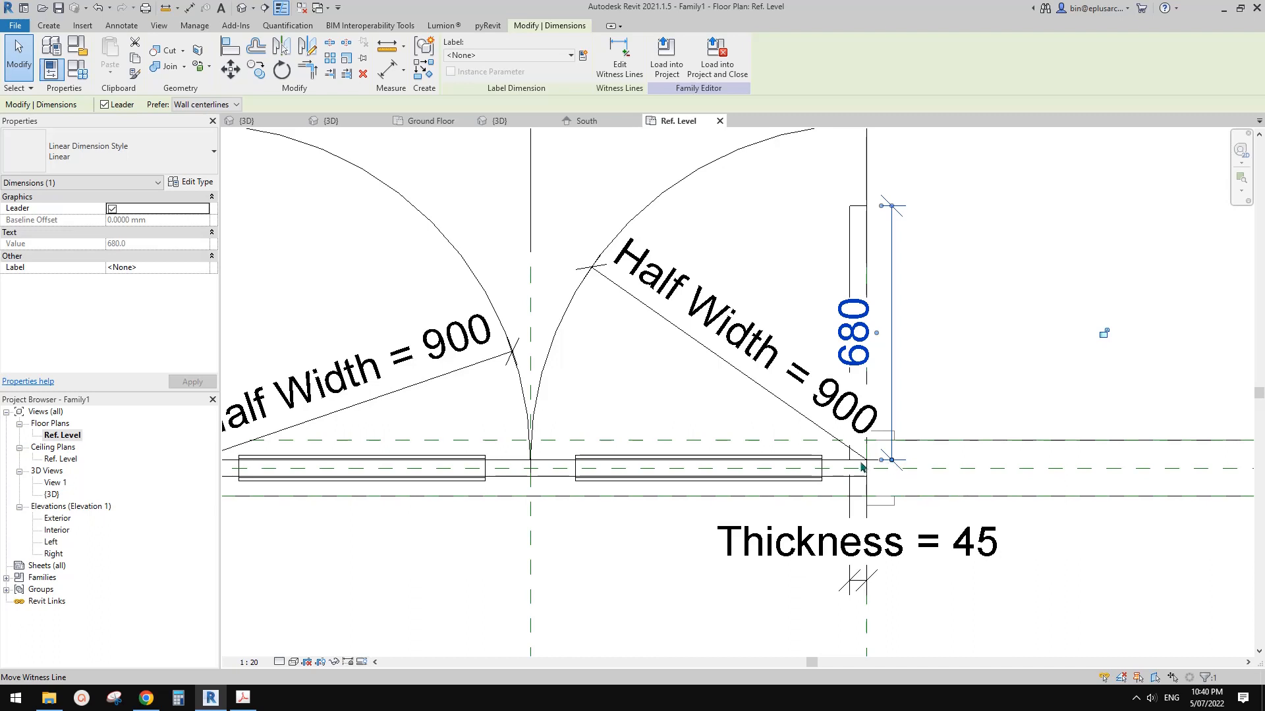
{"action": "middle_click_drag", "start_coordinate": [944, 361], "coordinate": [940, 387]}
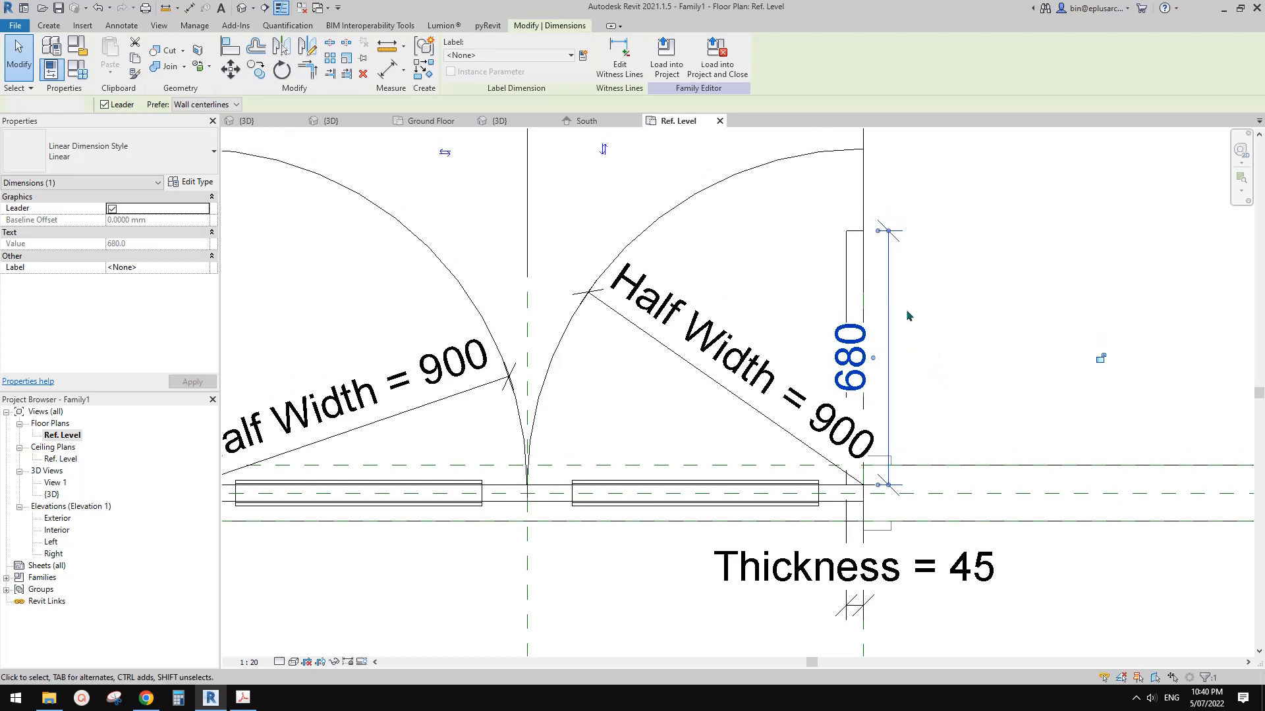
{"action": "left_click_drag", "start_coordinate": [890, 290], "coordinate": [950, 325]}
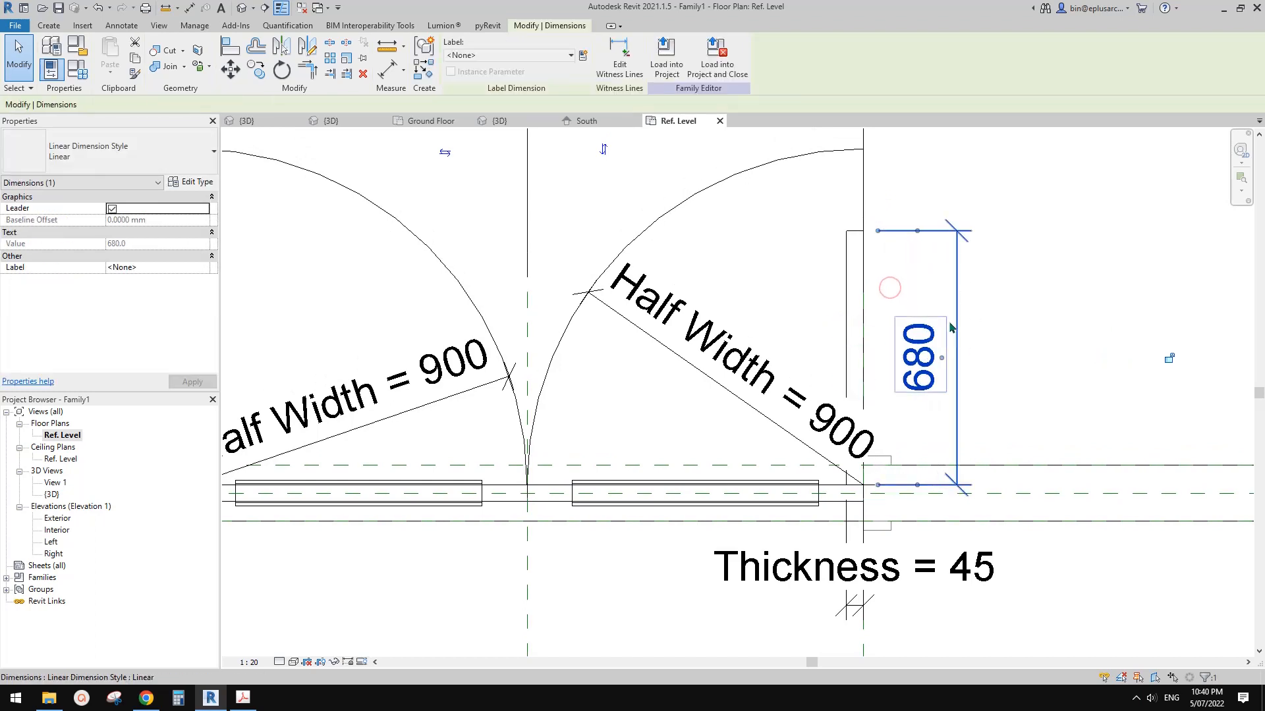
Step: Label the open leaf's length dimension with the Half Width parameter
{"action": "left_click", "coordinate": [970, 325]}
{"action": "left_click", "coordinate": [954, 300]}
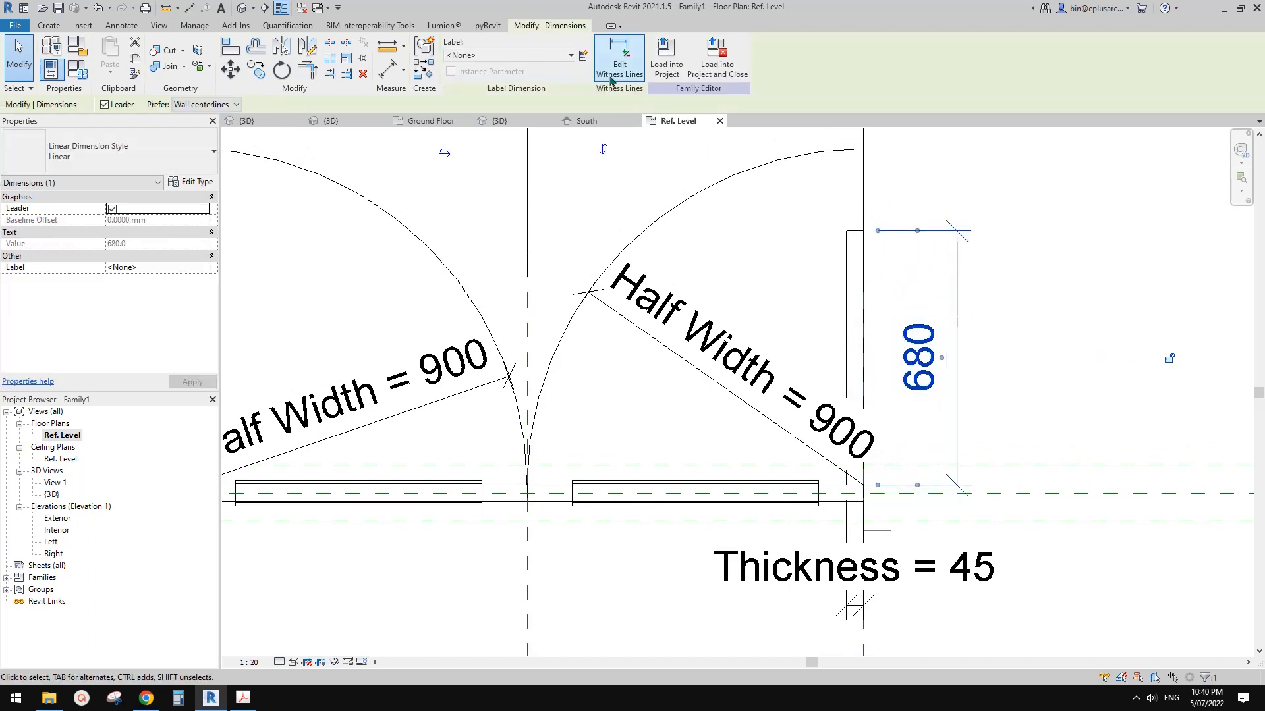
{"action": "left_click", "coordinate": [559, 55]}
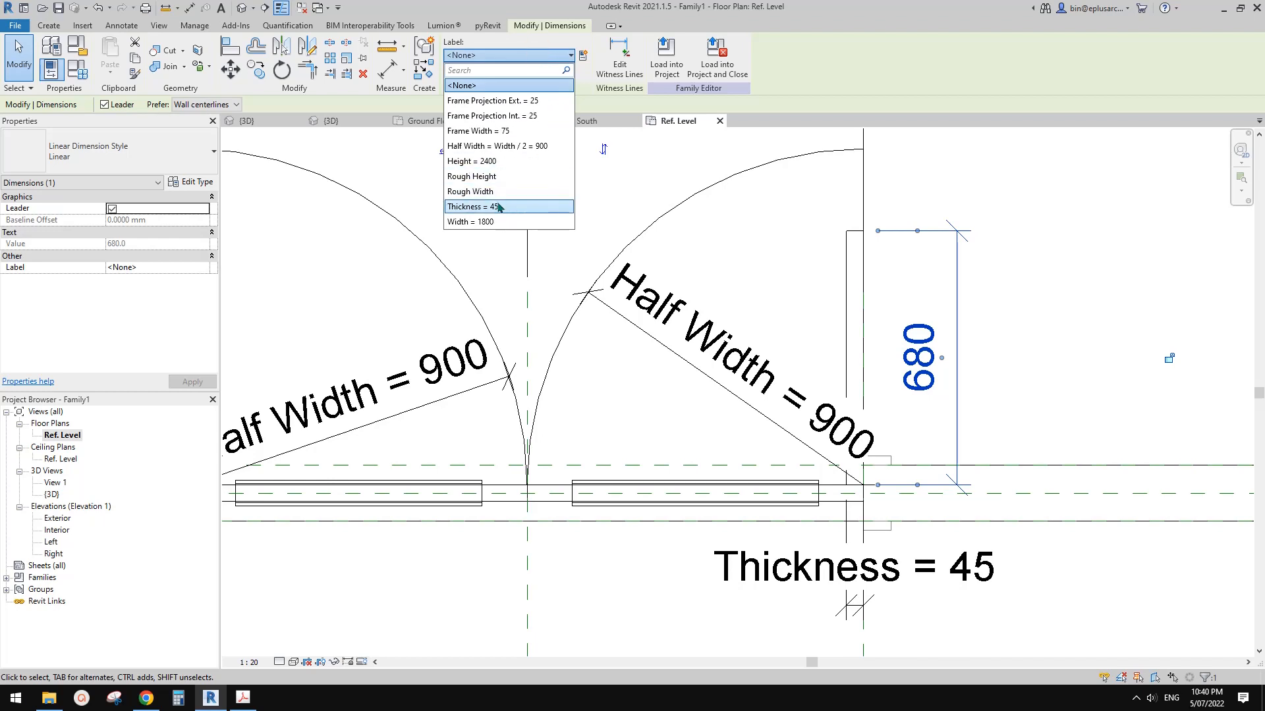
{"action": "left_click", "coordinate": [490, 146]}
{"action": "key", "text": "Escape"}
{"action": "scroll", "coordinate": [922, 274], "scroll_direction": "down", "scroll_amount": 2}
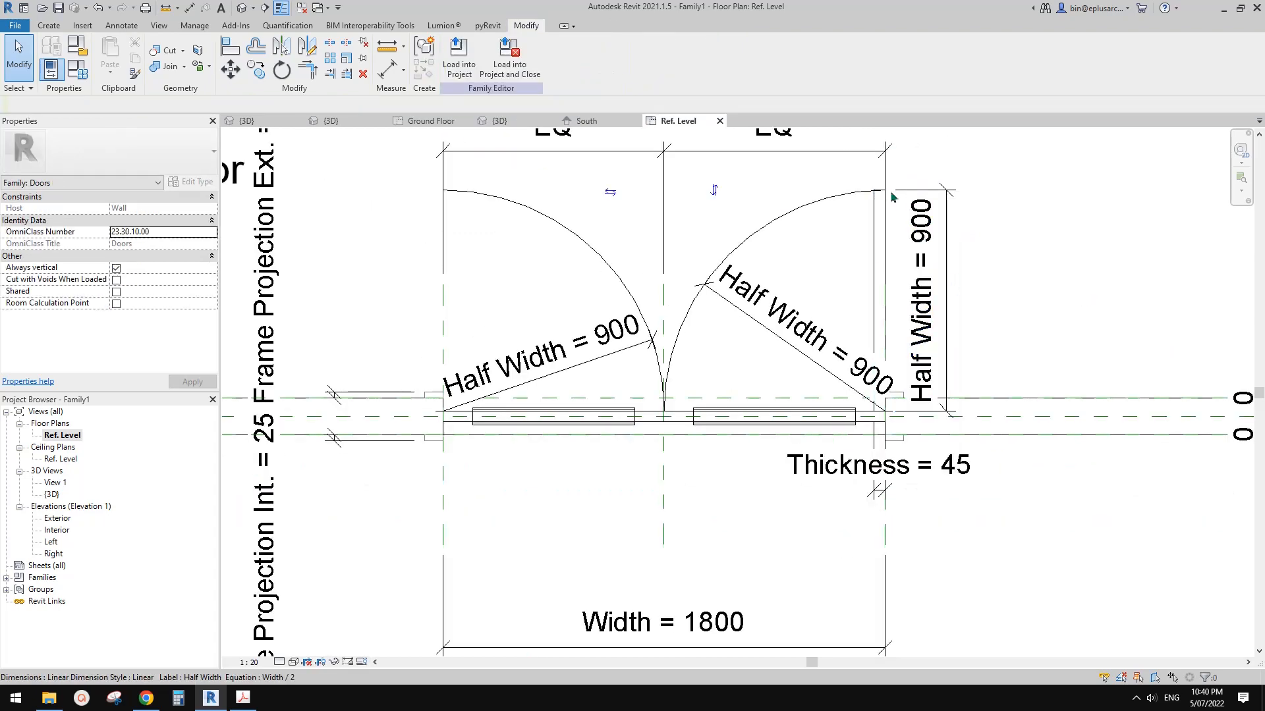
Step: Mirror the open-leaf rectangle with its Half Width and Thickness dimensions about the centre reference plane onto the opposite side
{"action": "scroll", "coordinate": [912, 270], "scroll_direction": "down", "scroll_amount": 1}
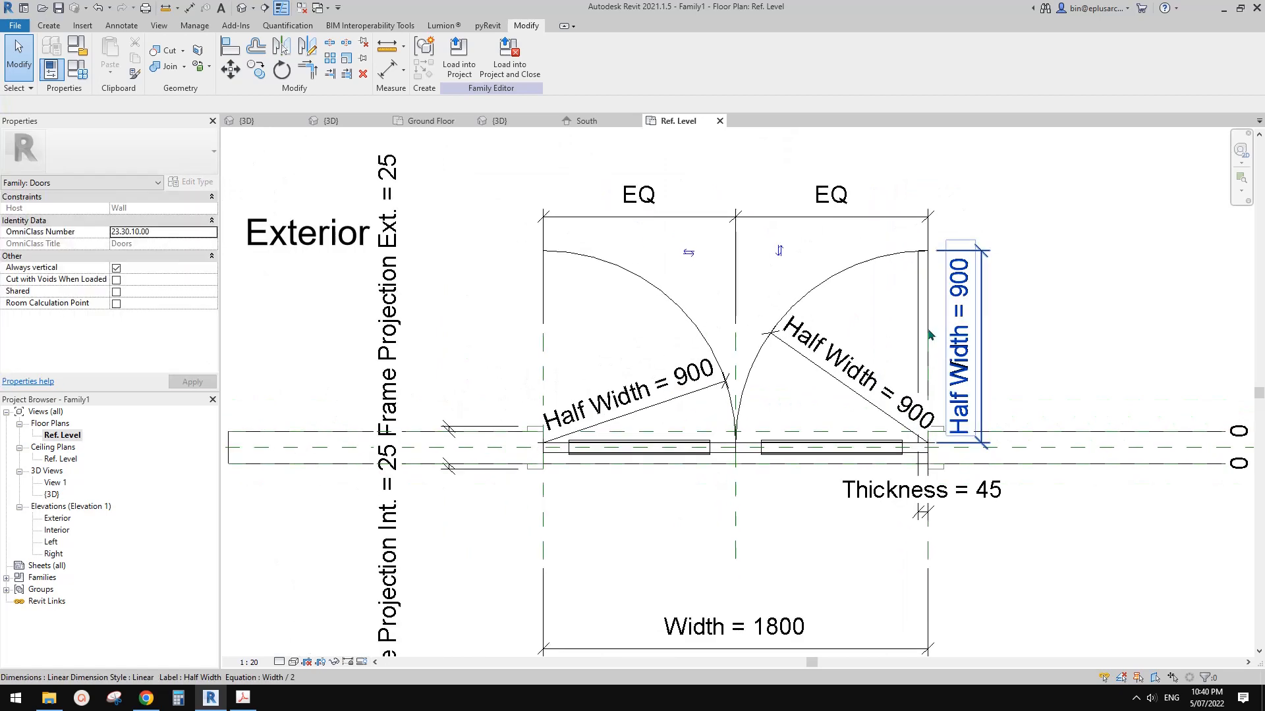
{"action": "middle_click_drag", "start_coordinate": [931, 335], "coordinate": [955, 347]}
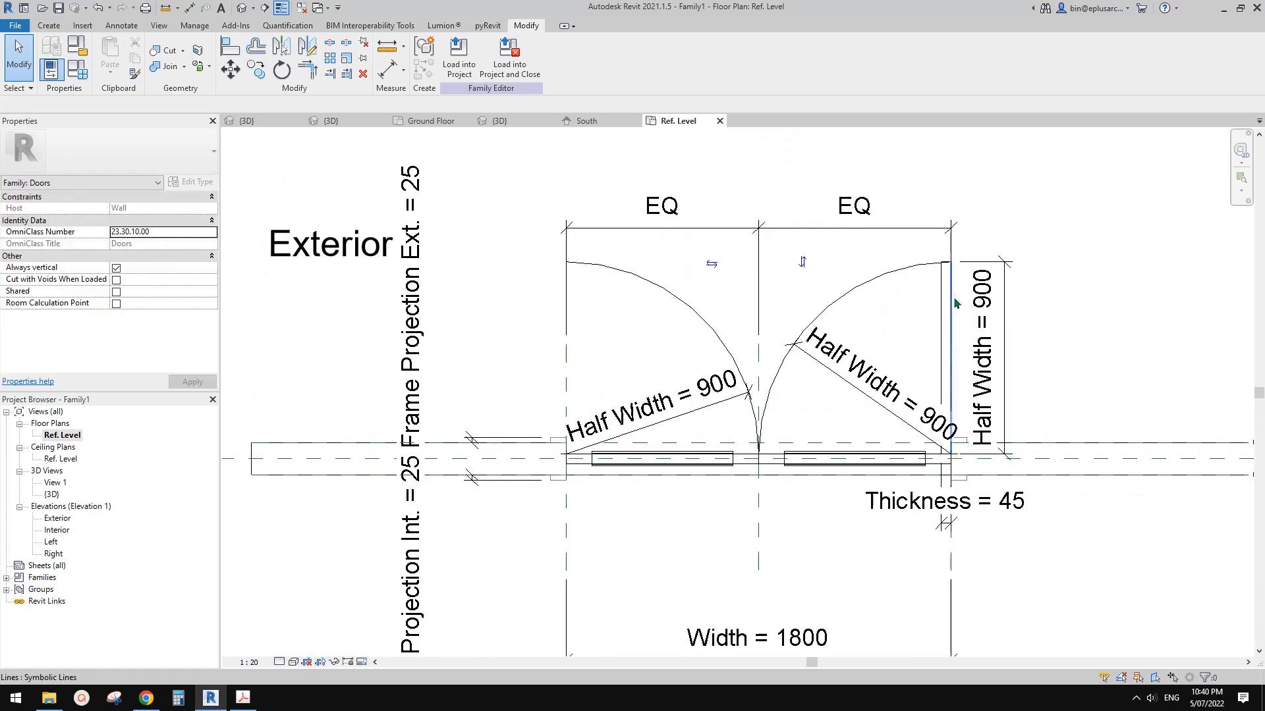
{"action": "left_click_drag", "start_coordinate": [921, 244], "coordinate": [1041, 484]}
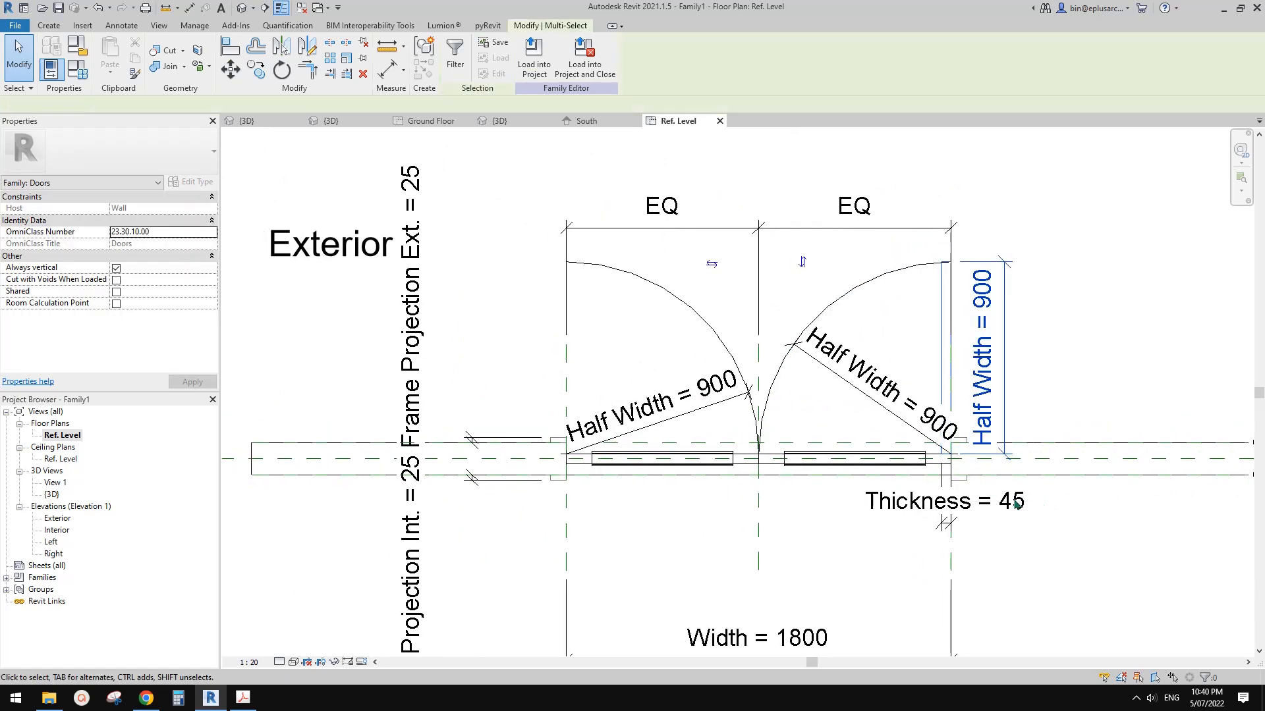
{"action": "left_click", "coordinate": [901, 500], "text": "ctrl"}
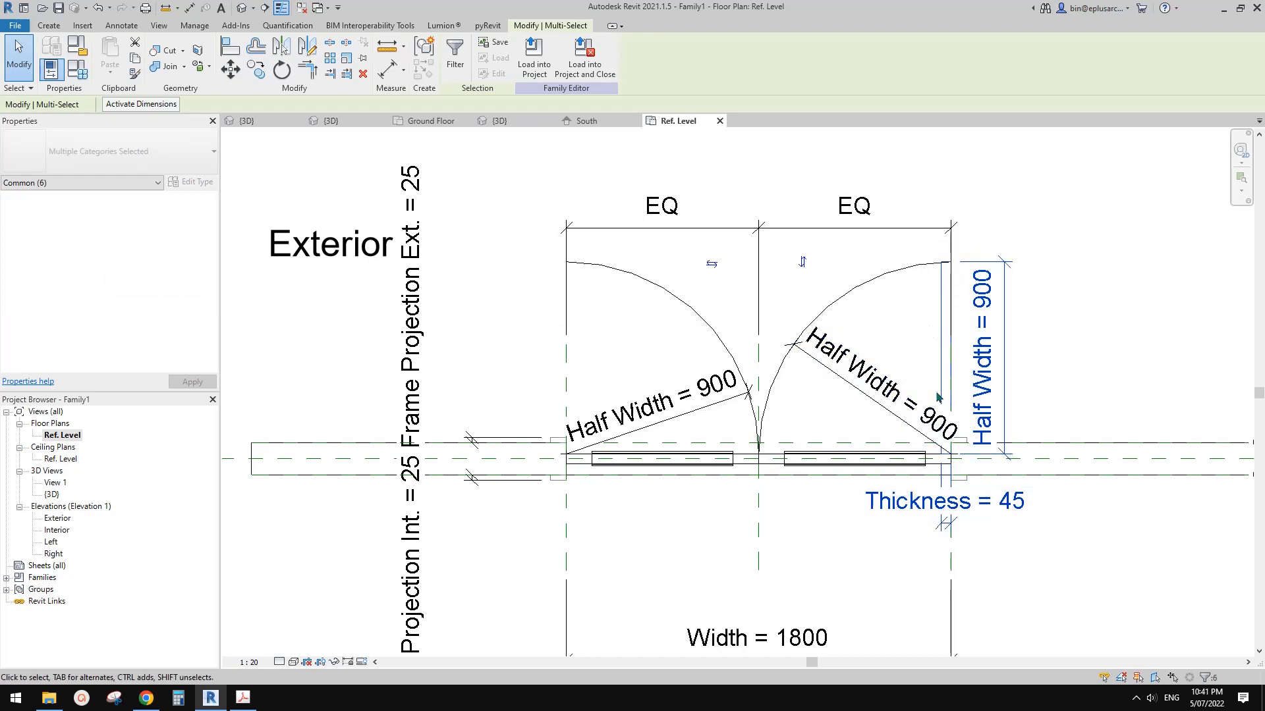
{"action": "middle_click_drag", "start_coordinate": [977, 427], "coordinate": [1054, 422]}
{"action": "key", "text": "Escape"}
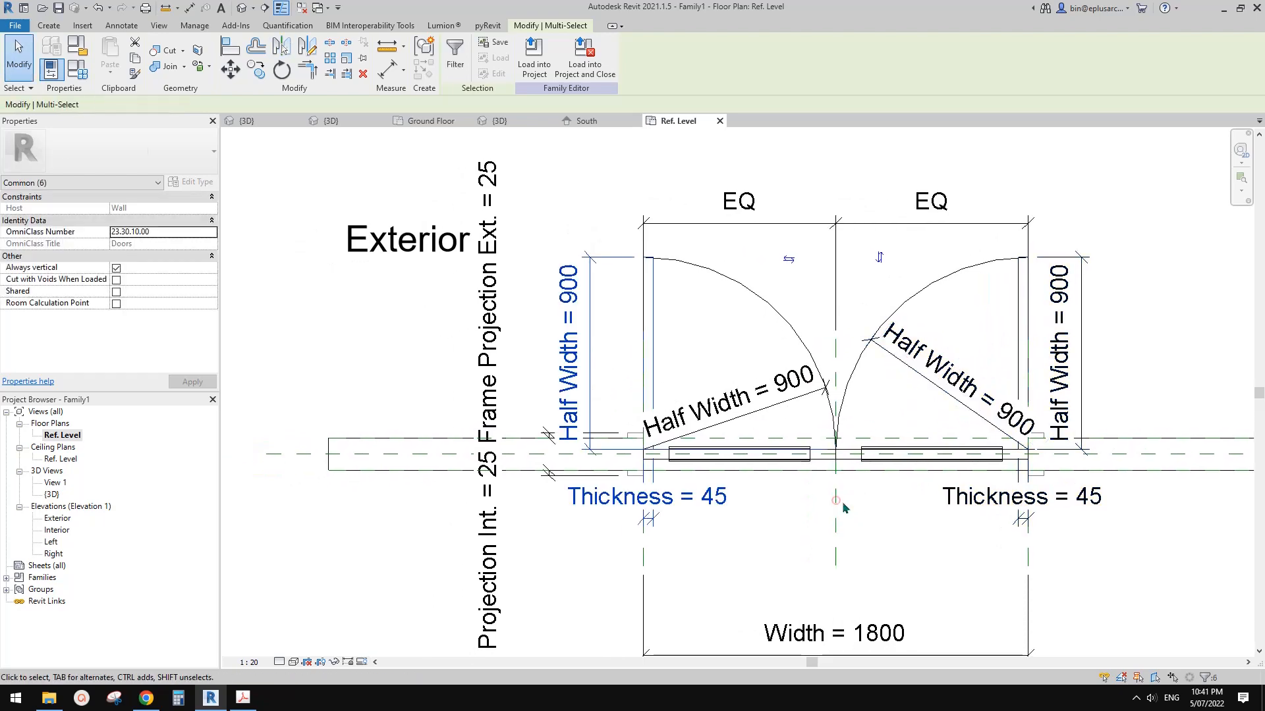
Step: Align the mirrored leaf's short hinge-end edge with the louver panel's exterior face and lock it
{"action": "scroll", "coordinate": [617, 415], "scroll_direction": "up", "scroll_amount": 1}
{"action": "scroll", "coordinate": [657, 430], "scroll_direction": "up", "scroll_amount": 1}
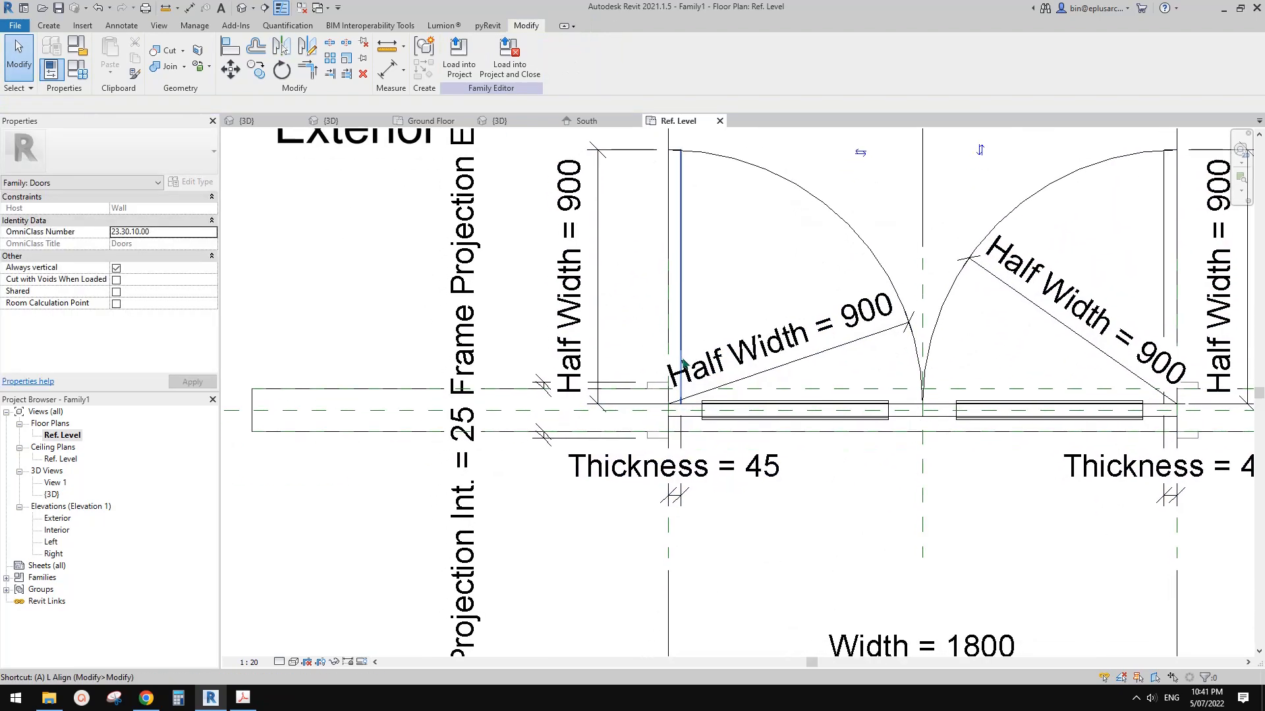
{"action": "key", "text": "a"}
{"action": "key", "text": "l"}
{"action": "scroll", "coordinate": [650, 415], "scroll_direction": "up", "scroll_amount": 4}
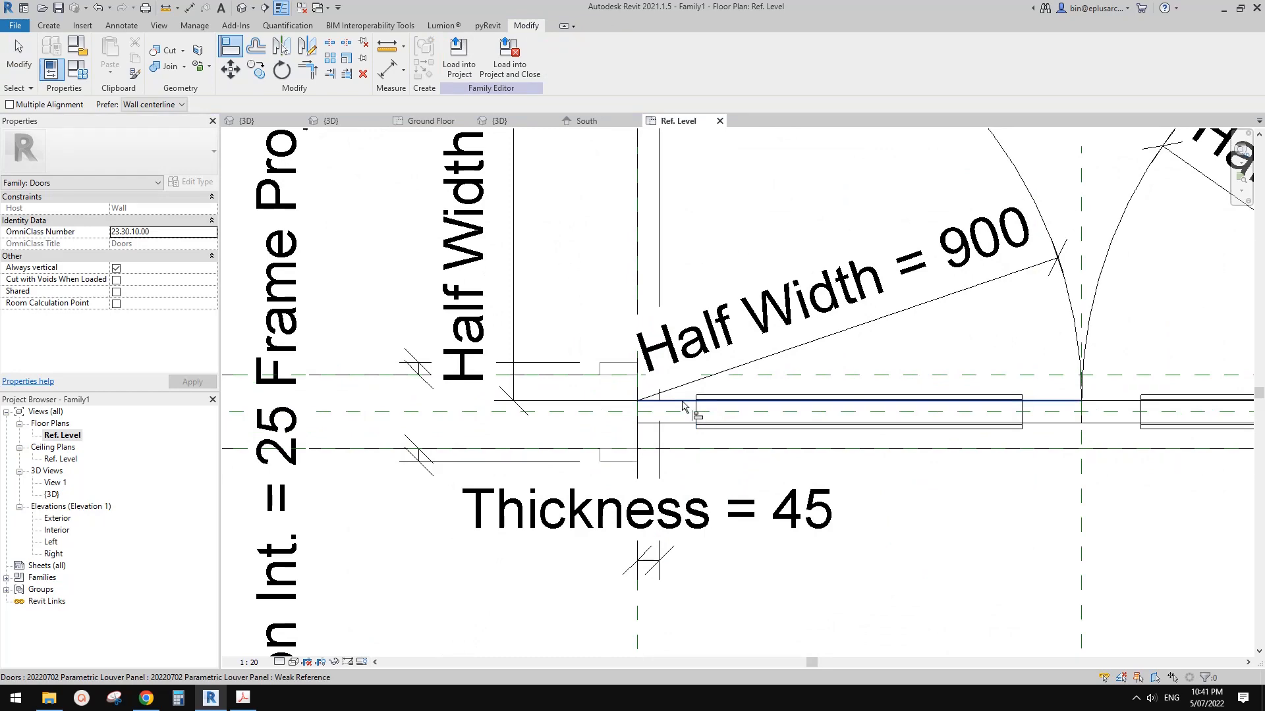
{"action": "scroll", "coordinate": [690, 388], "scroll_direction": "down", "scroll_amount": 2}
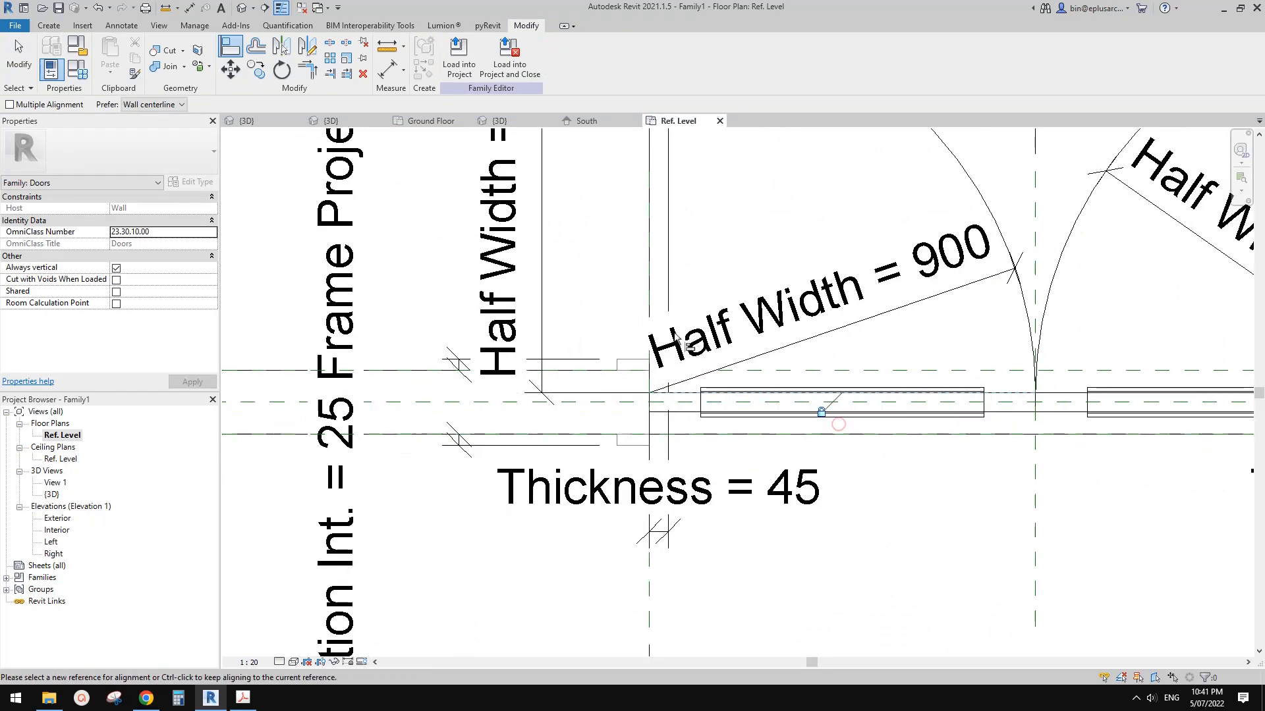
{"action": "middle_click_drag", "start_coordinate": [732, 395], "coordinate": [815, 435]}
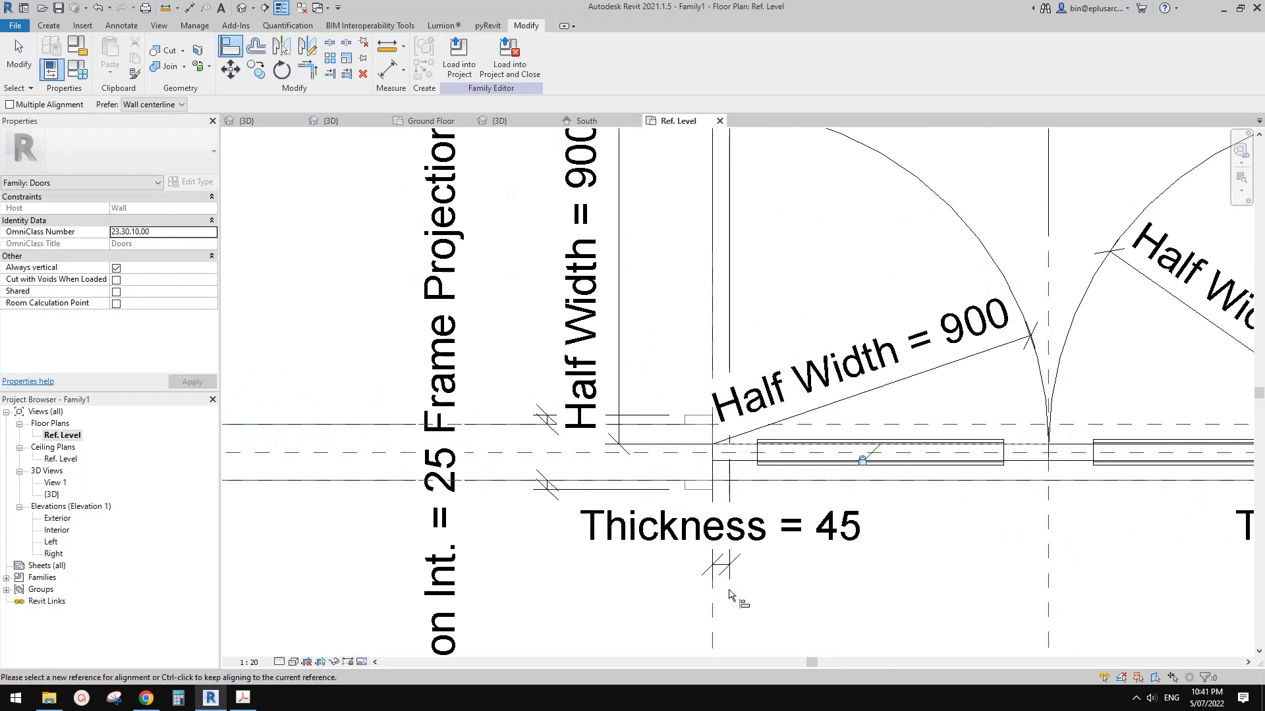
Step: Align the mirrored leaf's outer long edge with the left reference plane
{"action": "left_click", "coordinate": [713, 613]}
{"action": "left_click", "coordinate": [713, 334]}
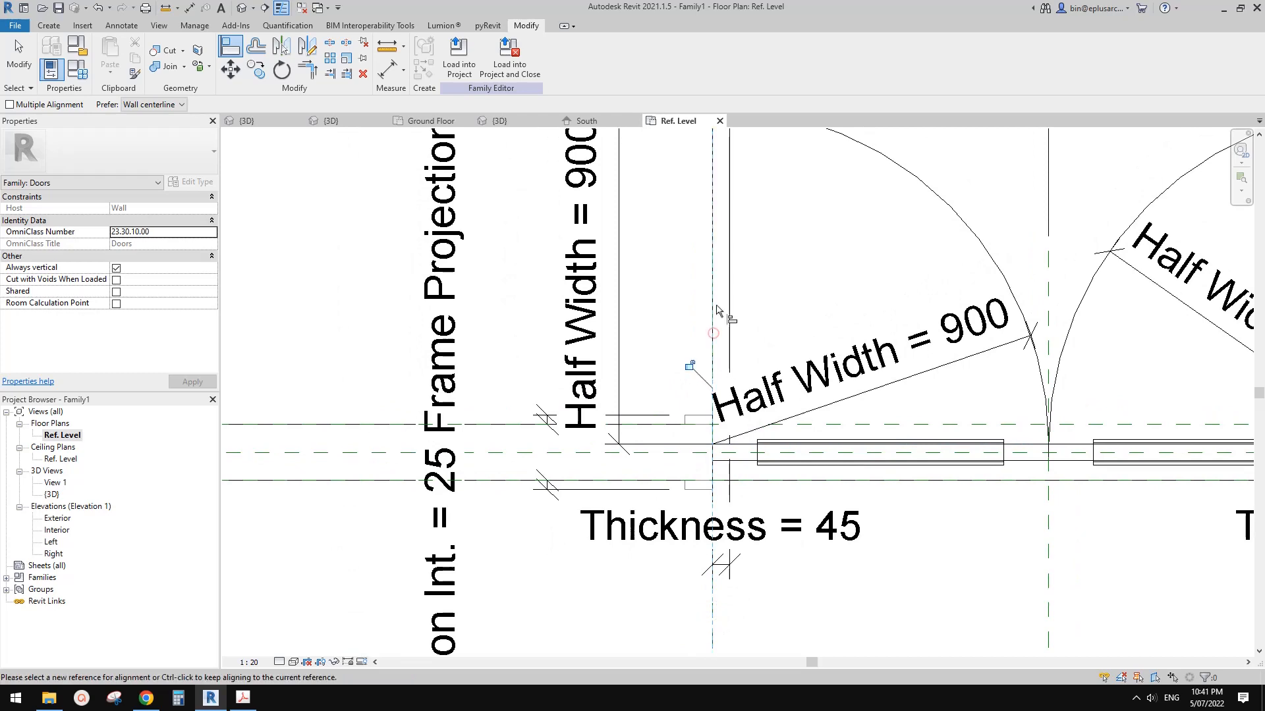
{"action": "scroll", "coordinate": [695, 369], "scroll_direction": "down", "scroll_amount": 3}
{"action": "key", "text": "Escape"}
{"action": "key", "text": "Escape"}
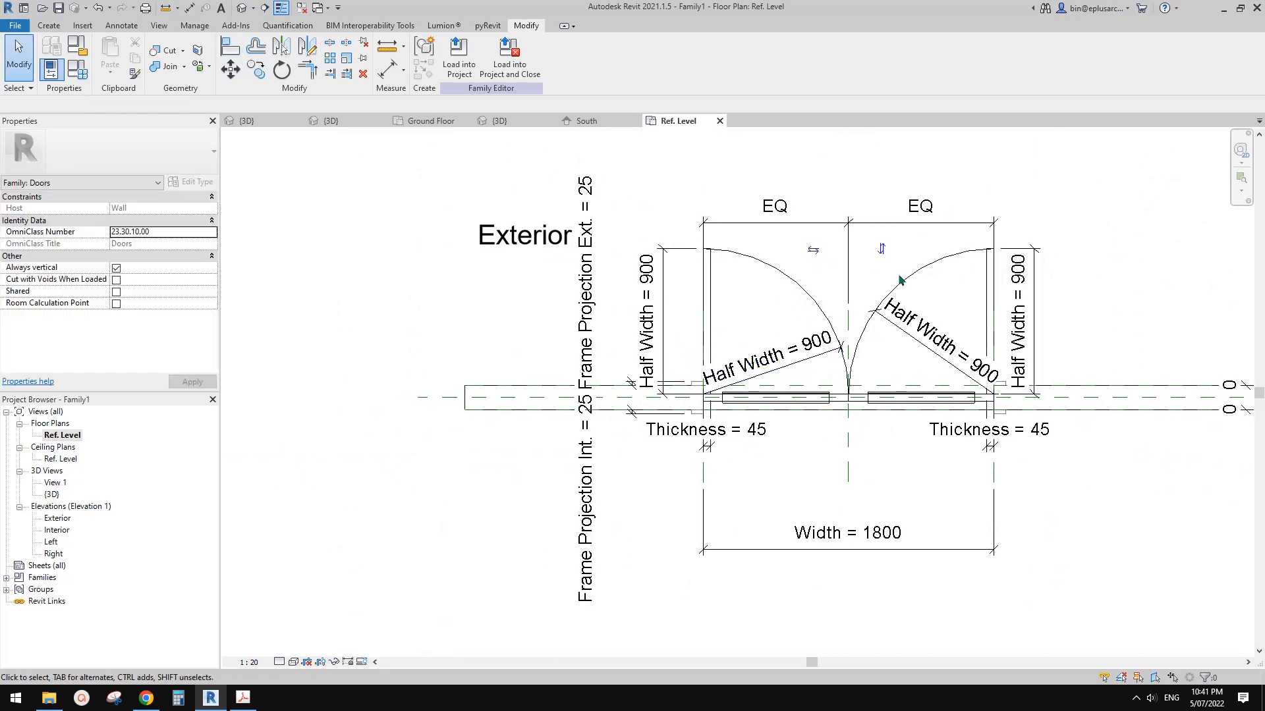
Step: Close the inactive views and return to the door family's Ref. Level floor plan
{"action": "scroll", "coordinate": [804, 276], "scroll_direction": "up", "scroll_amount": 4}
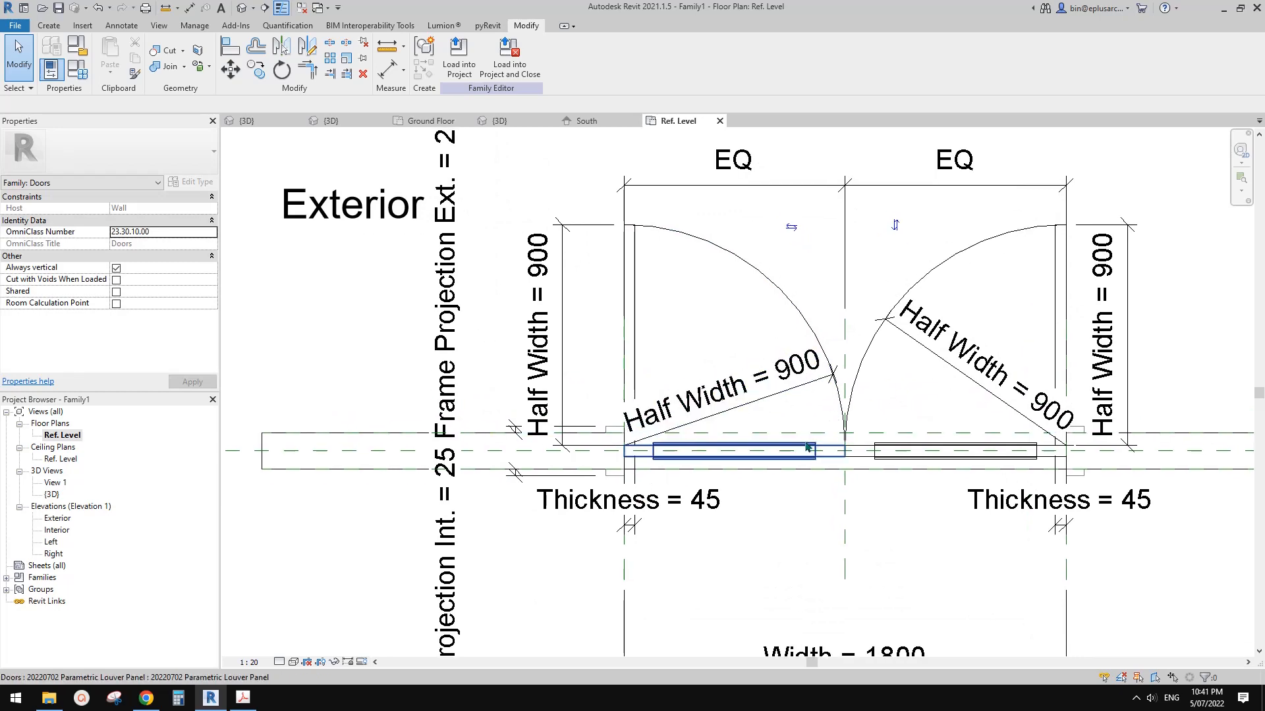
{"action": "left_click", "coordinate": [301, 11]}
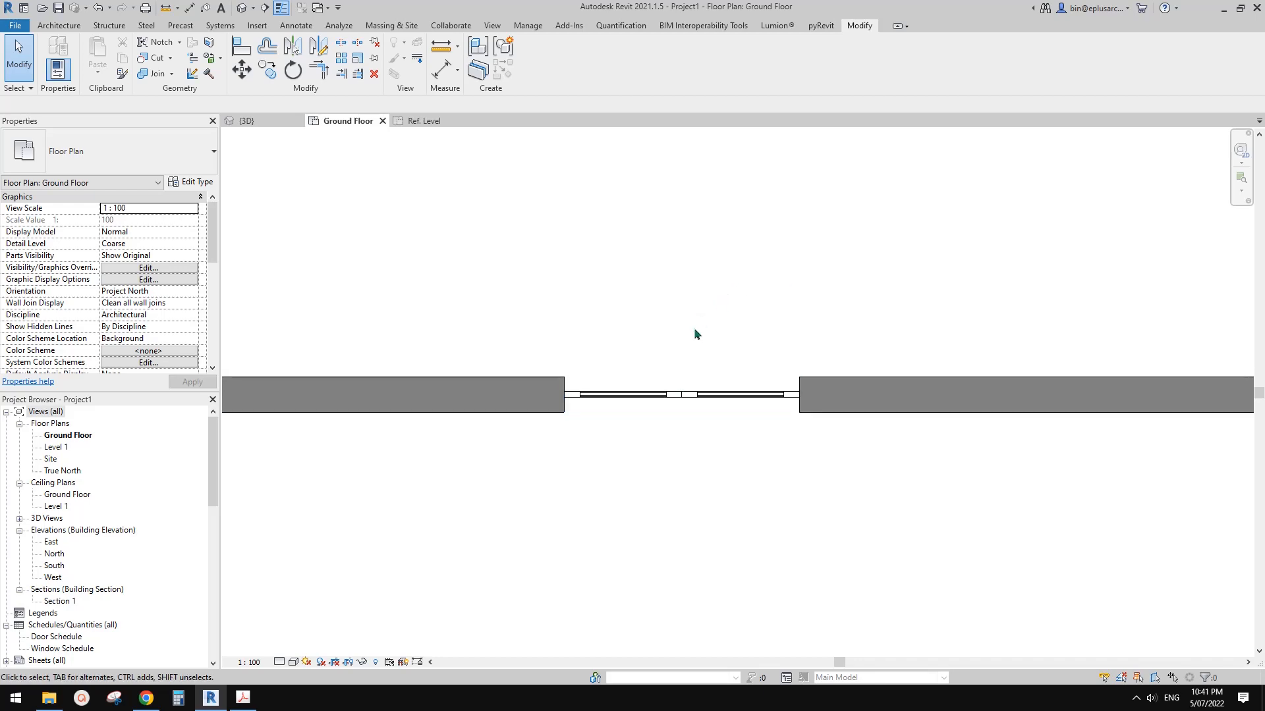
{"action": "left_click", "coordinate": [422, 122]}
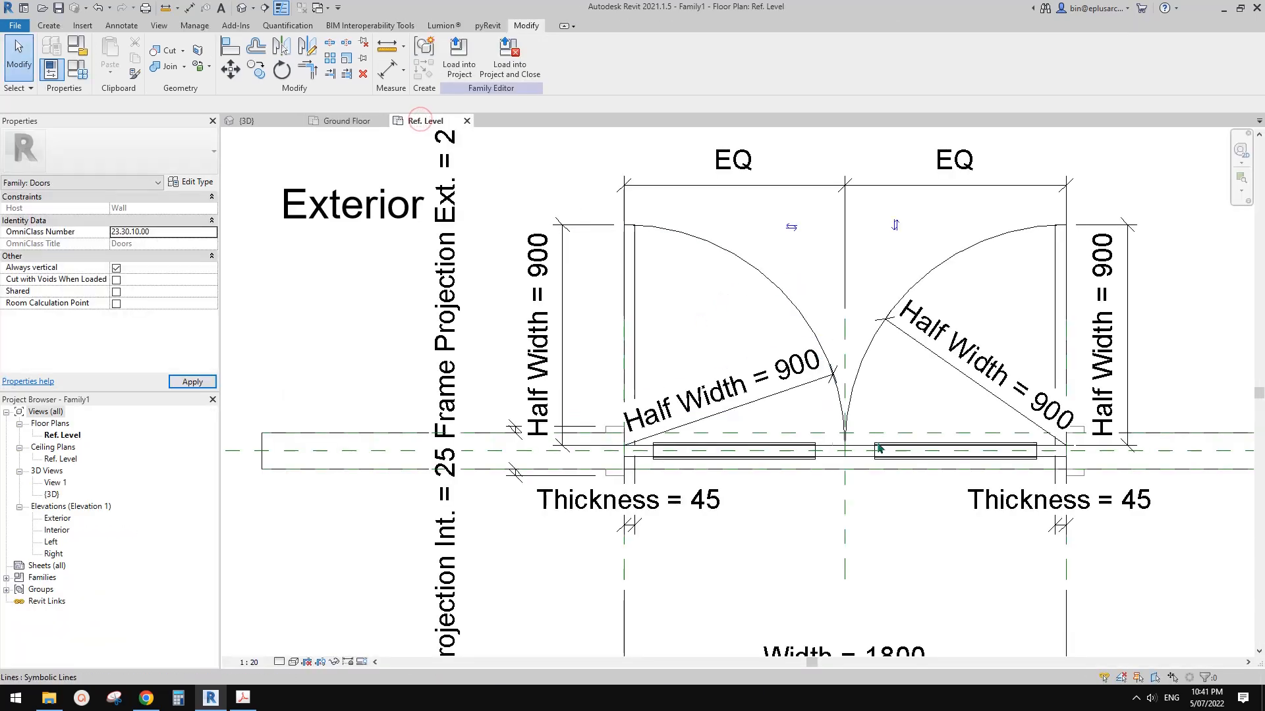
Step: Turn off Plan/RCP display for both nested louver panels in their visibility settings
{"action": "left_click", "coordinate": [843, 450]}
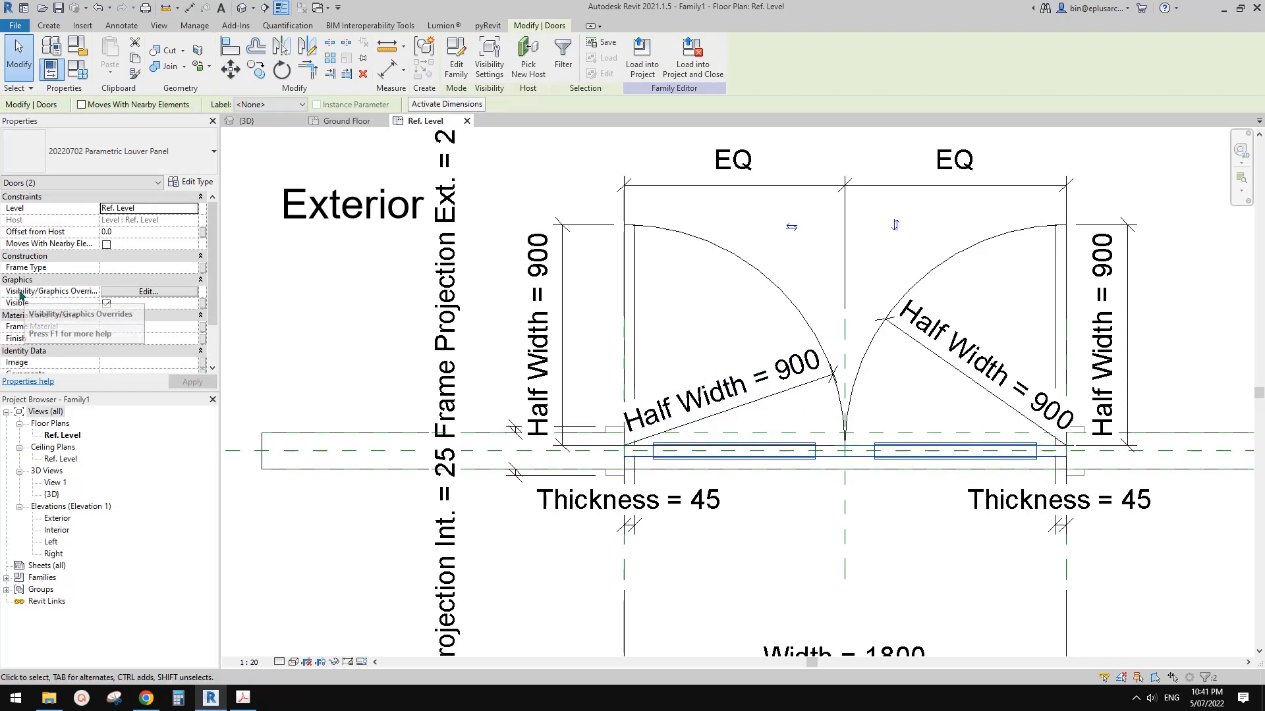
{"action": "left_click", "coordinate": [131, 294]}
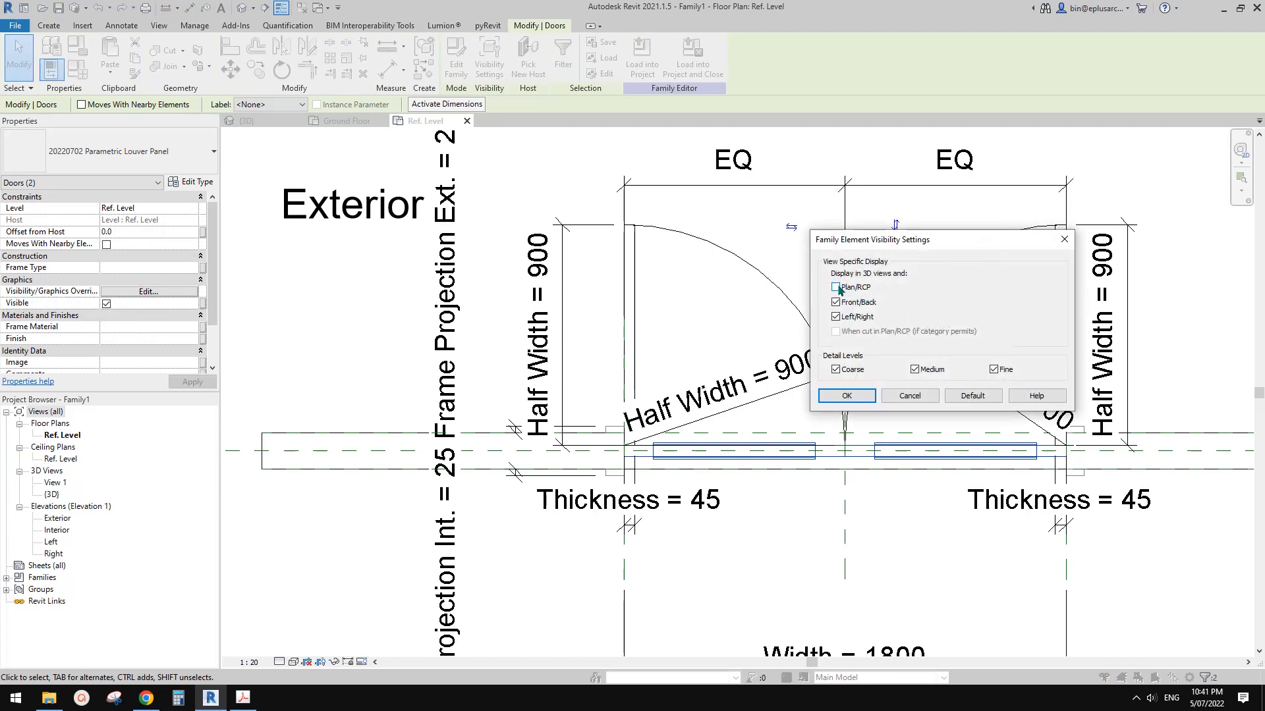
{"action": "left_click", "coordinate": [841, 396]}
Step: Reload the updated door family into the project
{"action": "left_click", "coordinate": [642, 59]}
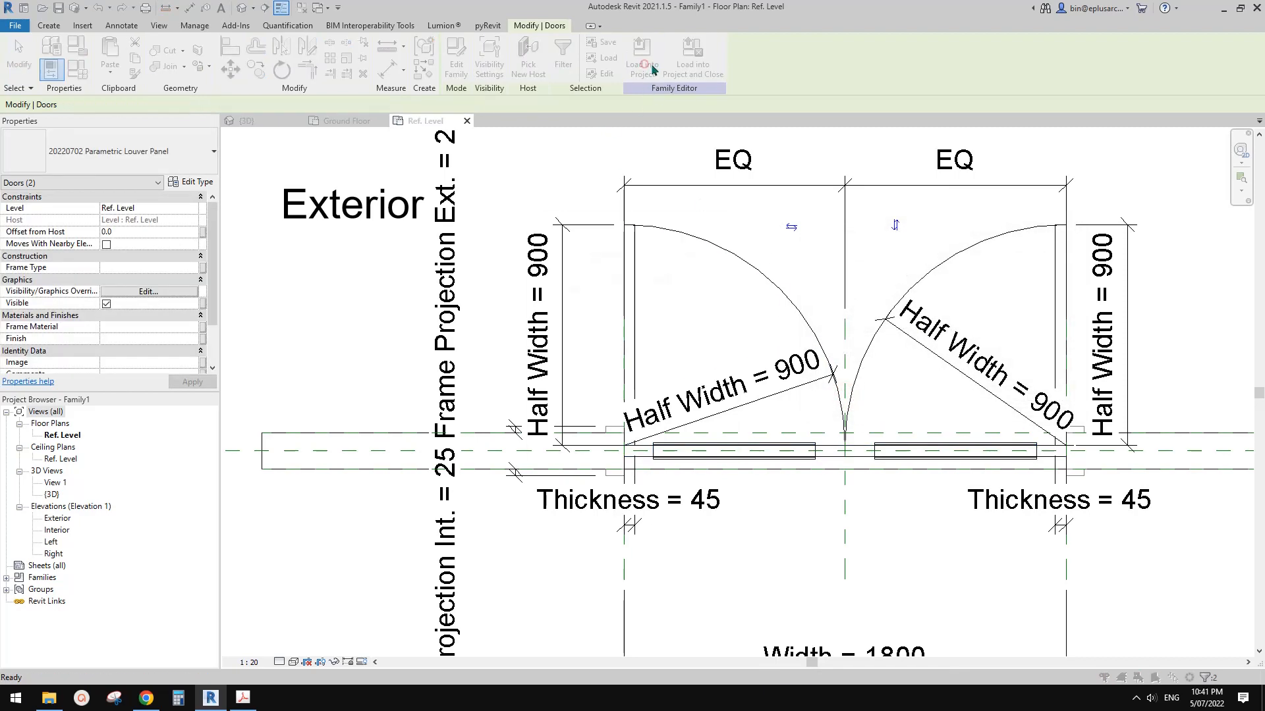
{"action": "left_click", "coordinate": [612, 442]}
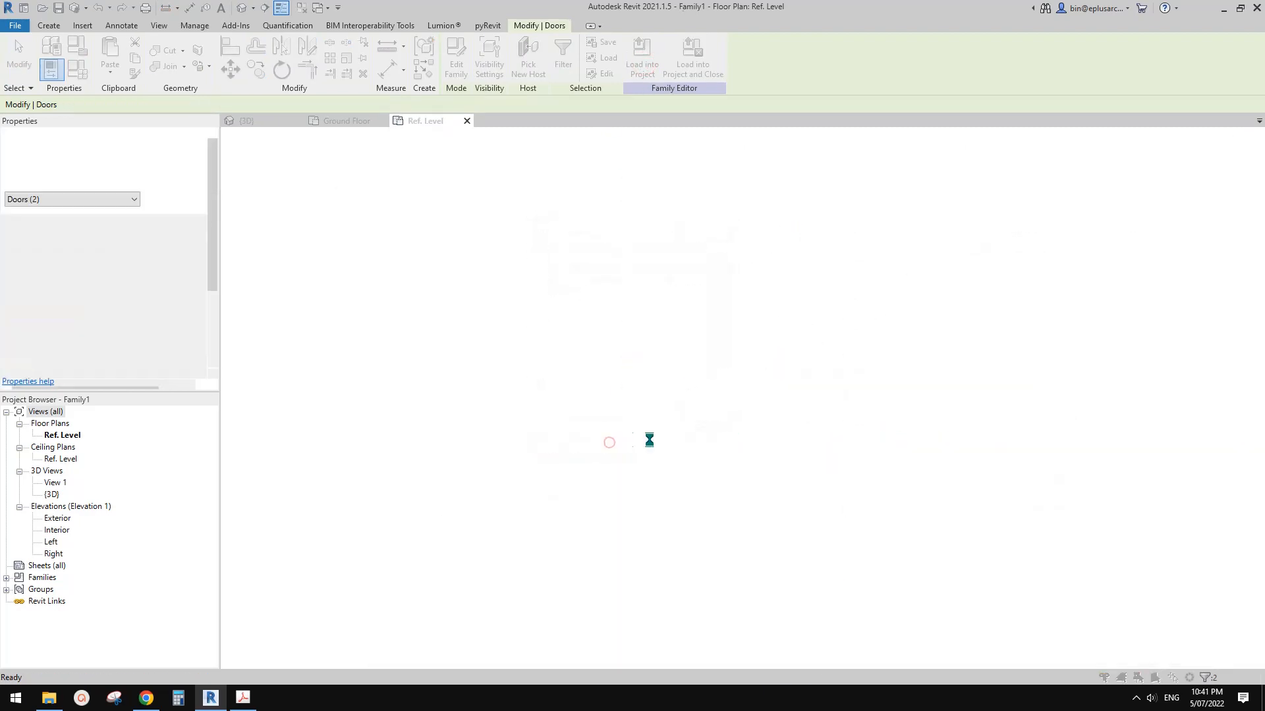
{"action": "left_click", "coordinate": [636, 310]}
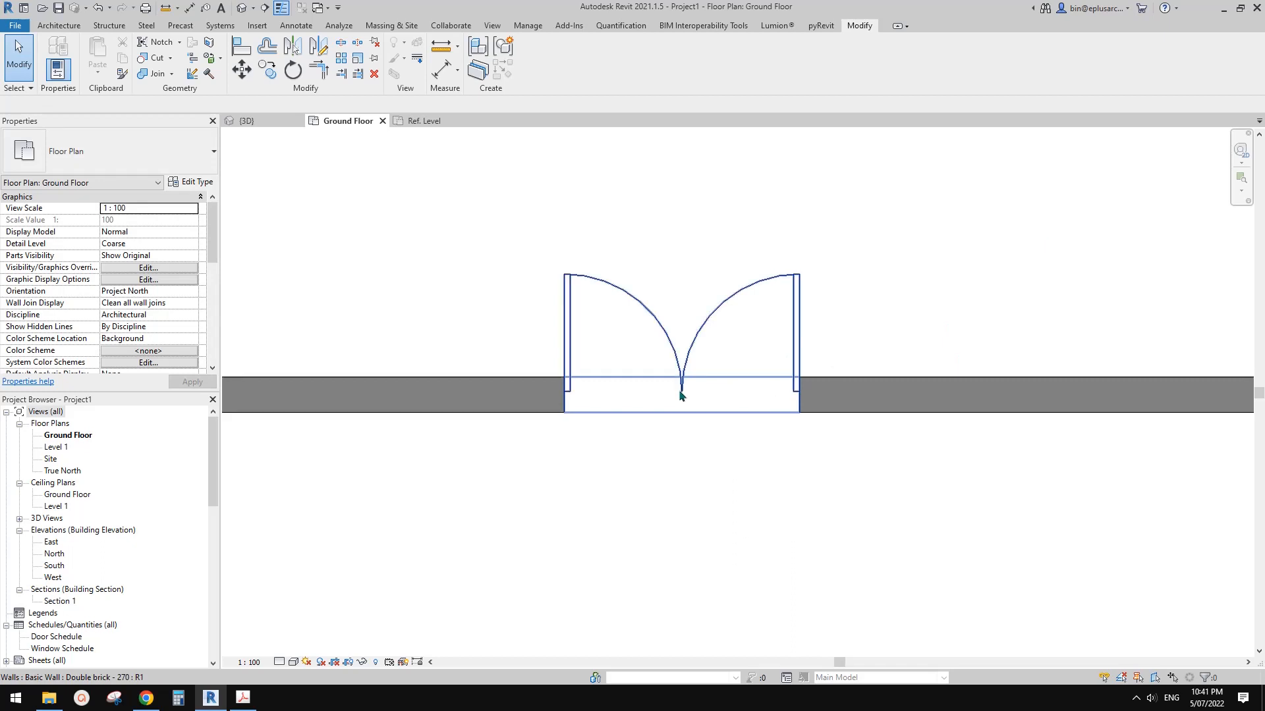
Step: Examine the door's leaf and swing lines in the Ground Floor plan with Thin Lines turned off
{"action": "middle_click_drag", "start_coordinate": [648, 393], "coordinate": [710, 387]}
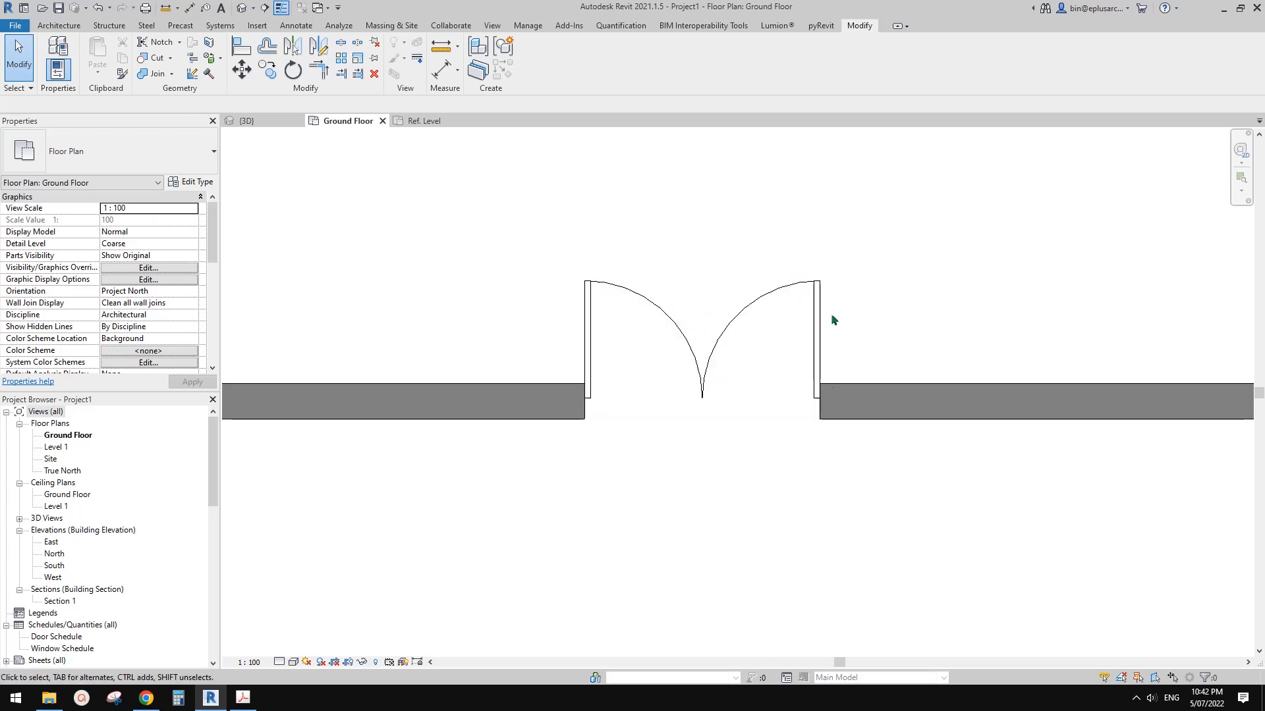
{"action": "scroll", "coordinate": [814, 317], "scroll_direction": "up", "scroll_amount": 4}
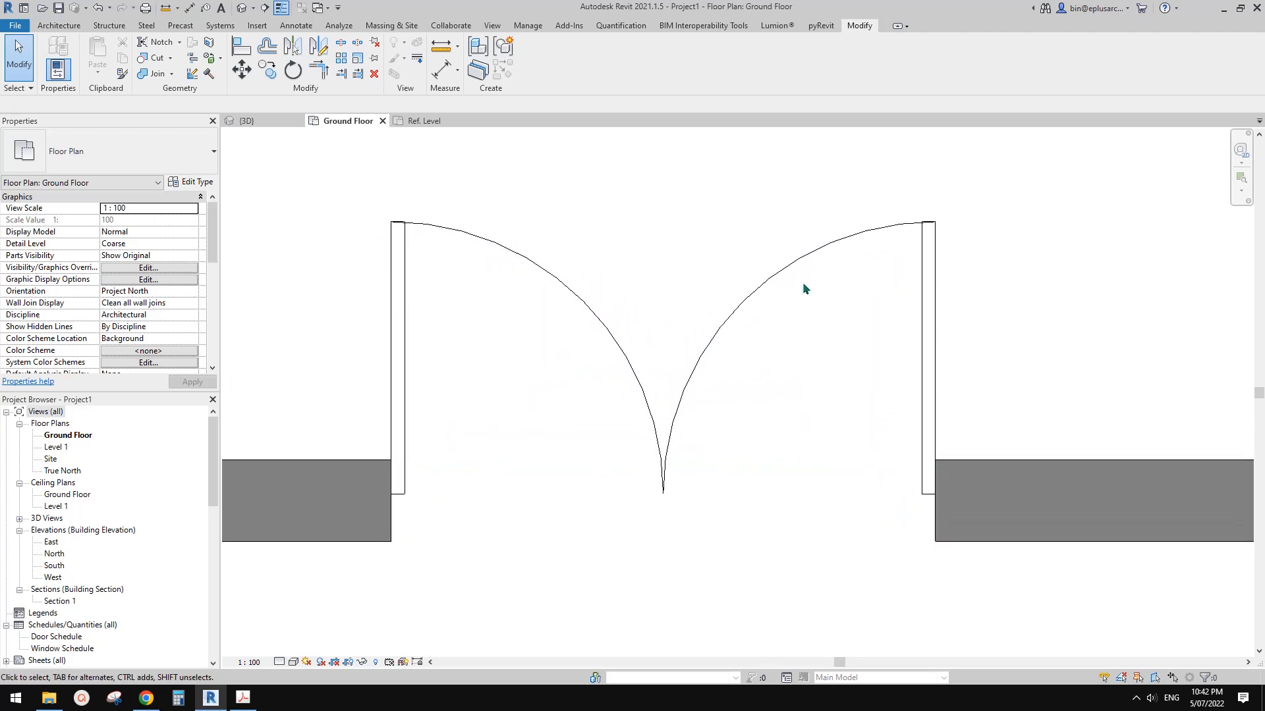
{"action": "scroll", "coordinate": [883, 268], "scroll_direction": "down", "scroll_amount": 1}
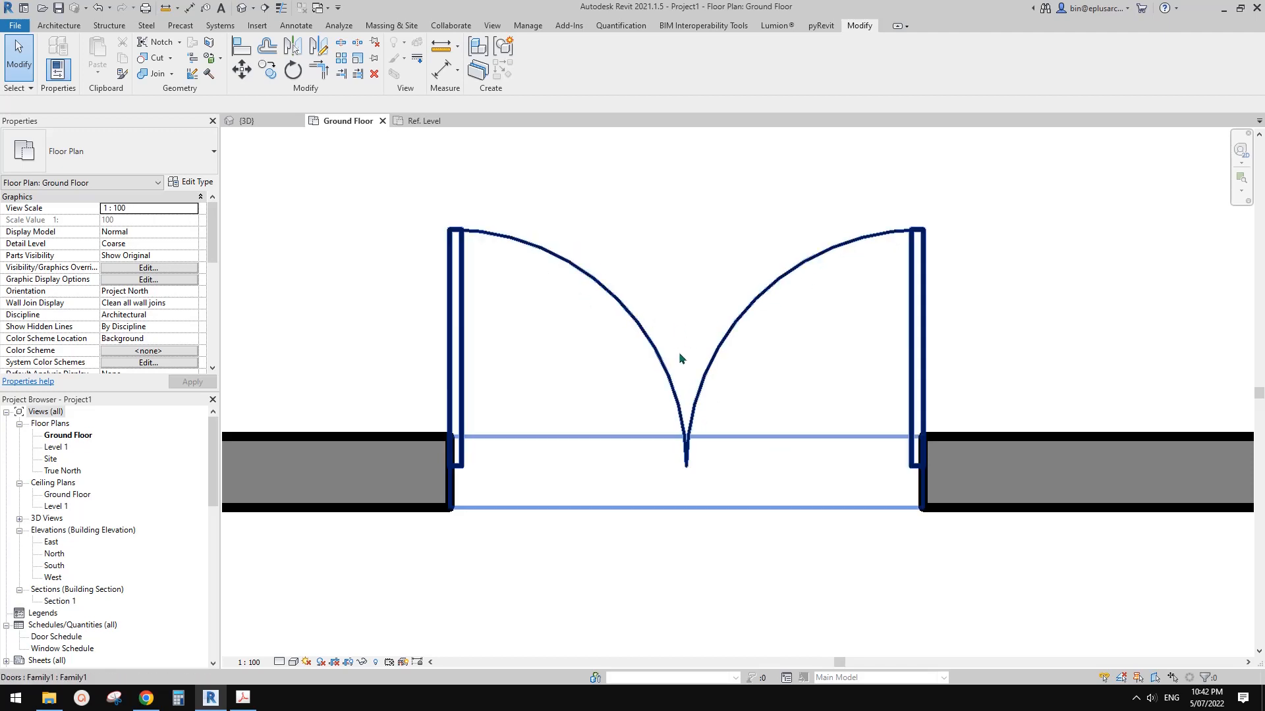
{"action": "scroll", "coordinate": [676, 368], "scroll_direction": "down", "scroll_amount": 2}
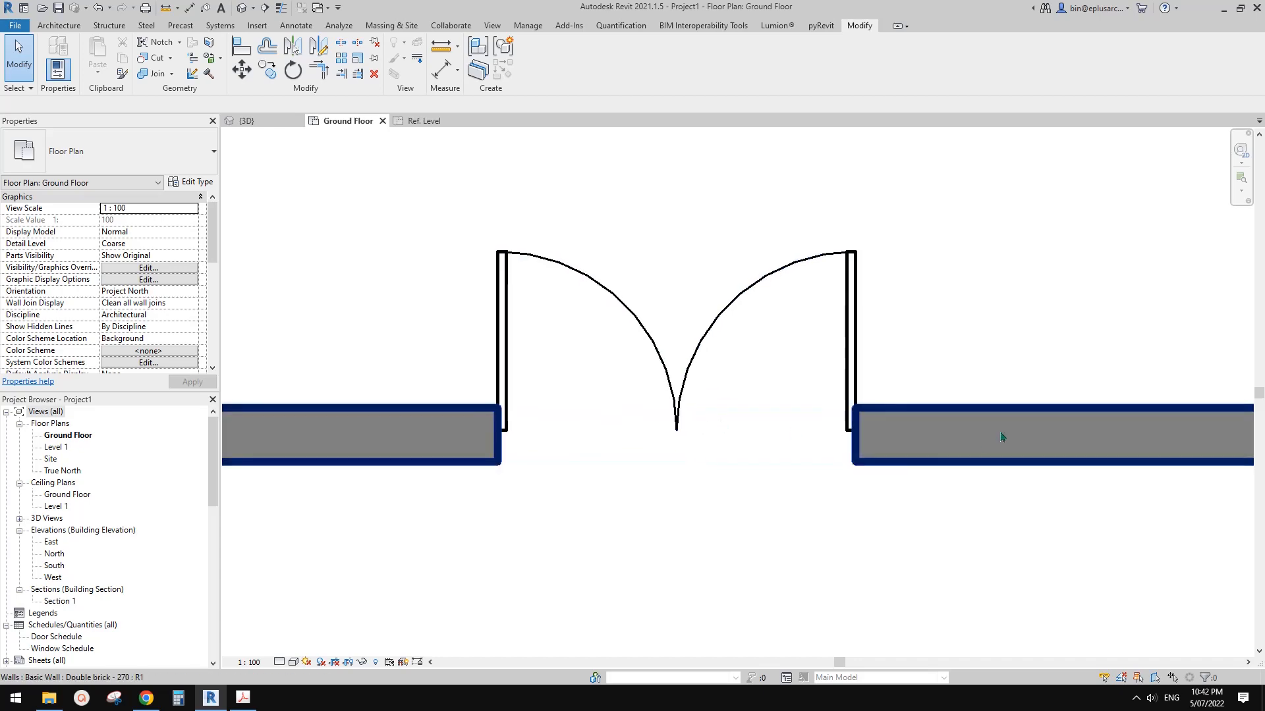
{"action": "scroll", "coordinate": [870, 408], "scroll_direction": "down", "scroll_amount": 1}
{"action": "mouse_move", "coordinate": [871, 408]}
{"action": "middle_mouse_down"}
{"action": "mouse_move", "coordinate": [864, 294]}
{"action": "mouse_move", "coordinate": [878, 404]}
{"action": "middle_mouse_up"}
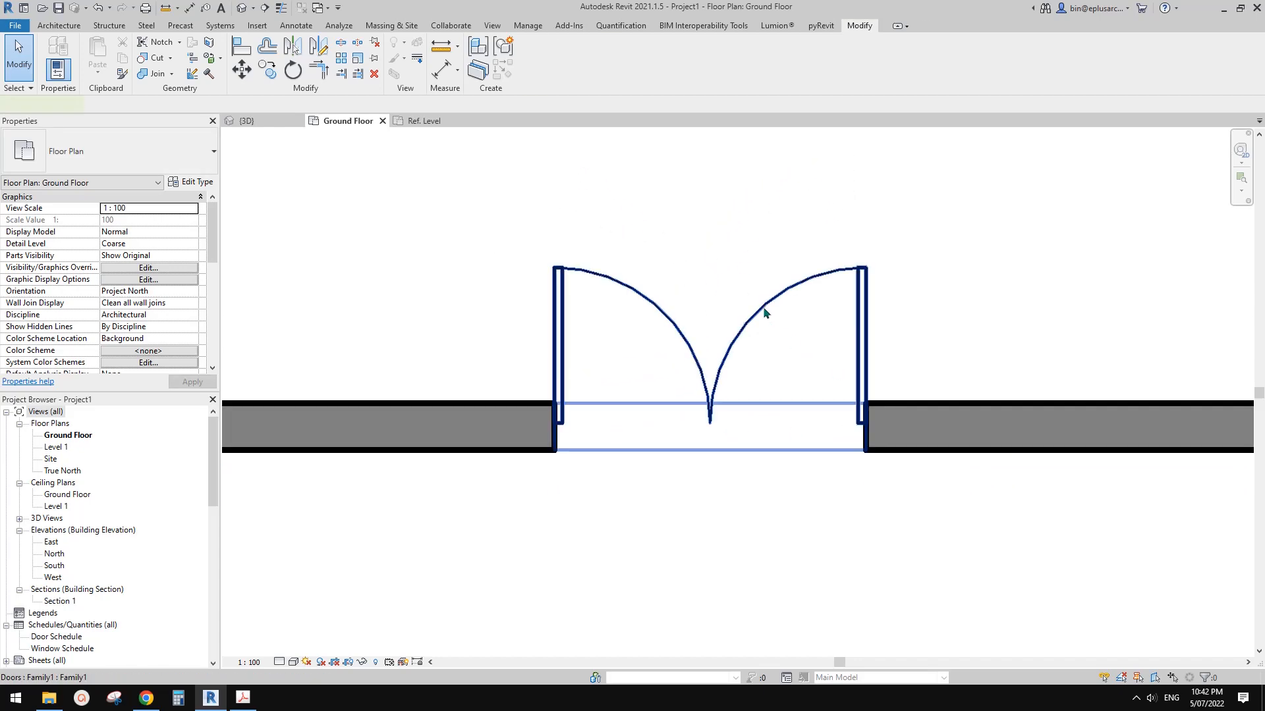
Step: Set the placed door type's Width to 1500 in its type properties
{"action": "left_click", "coordinate": [763, 307]}
{"action": "middle_click_drag", "start_coordinate": [665, 332], "coordinate": [771, 334]}
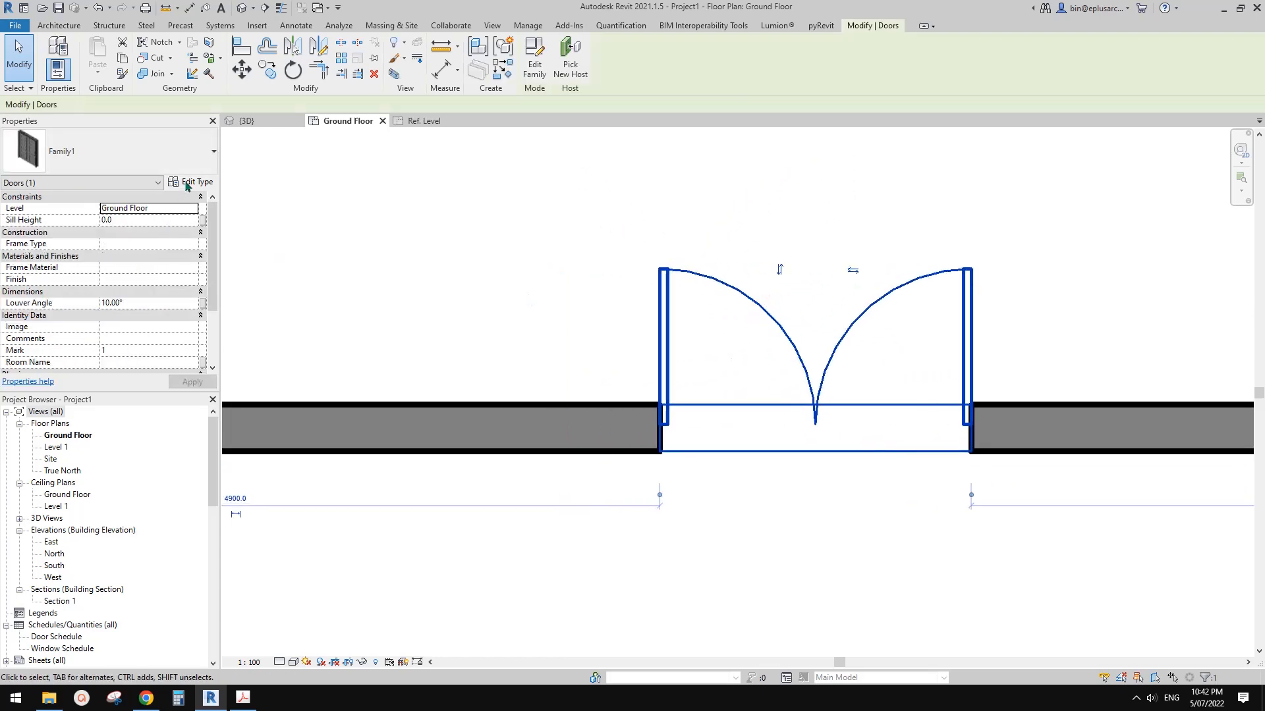
{"action": "left_click", "coordinate": [187, 183]}
{"action": "left_click", "coordinate": [366, 393]}
{"action": "type", "text": "1500.0"}
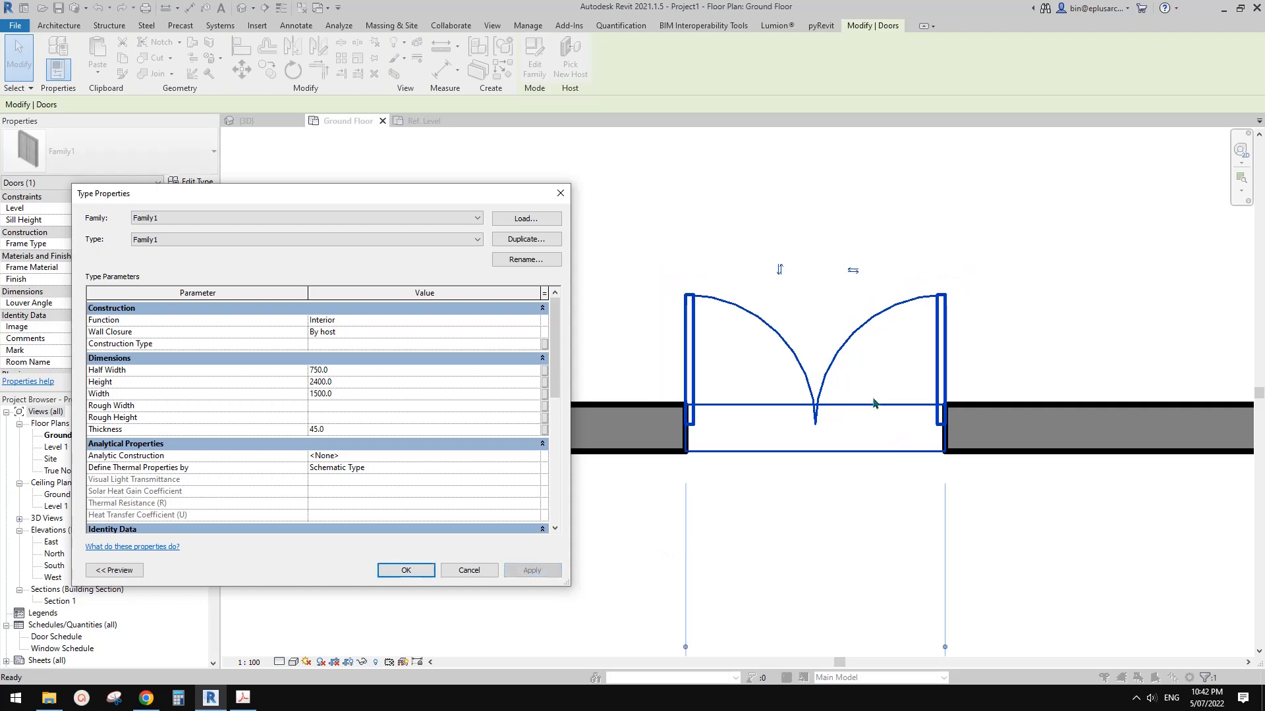
{"action": "left_click", "coordinate": [416, 569]}
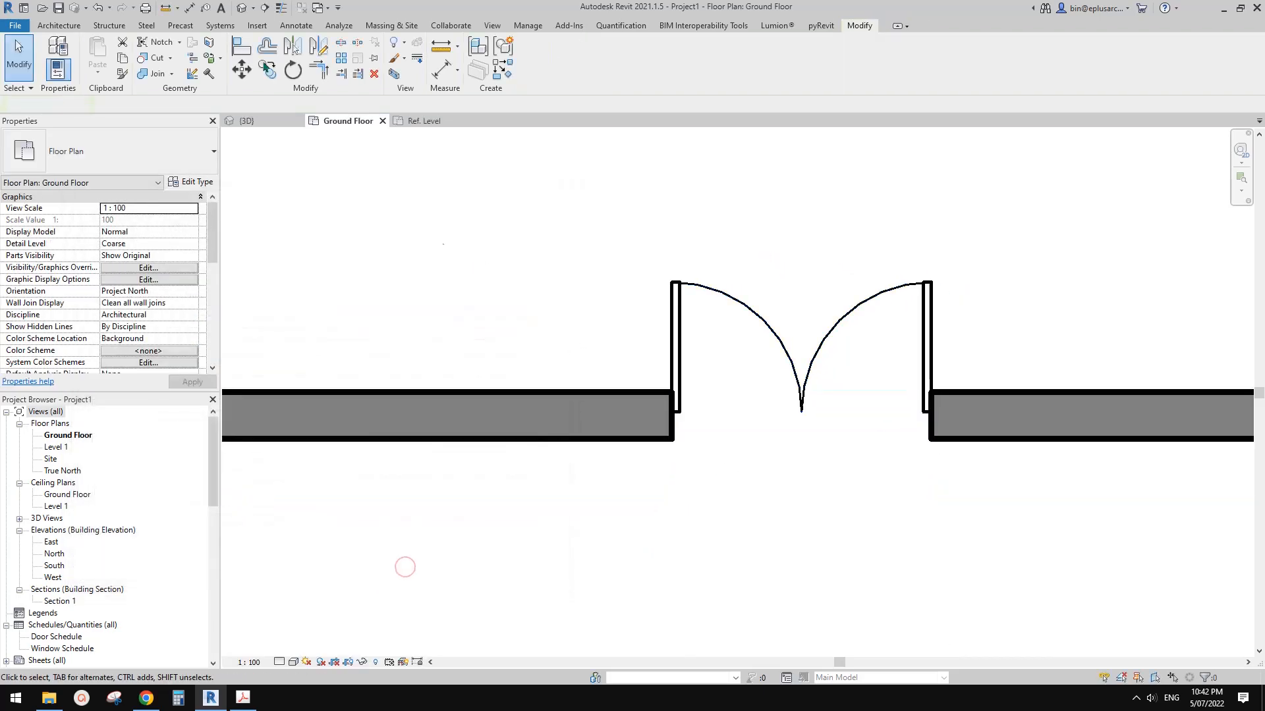
Step: Open the default 3D view and examine the resized louver door in the wall
{"action": "left_click", "coordinate": [242, 7]}
{"action": "middle_click_drag", "start_coordinate": [580, 408], "coordinate": [642, 425], "text": "shift"}
{"action": "scroll", "coordinate": [526, 446], "scroll_direction": "up", "scroll_amount": 5}
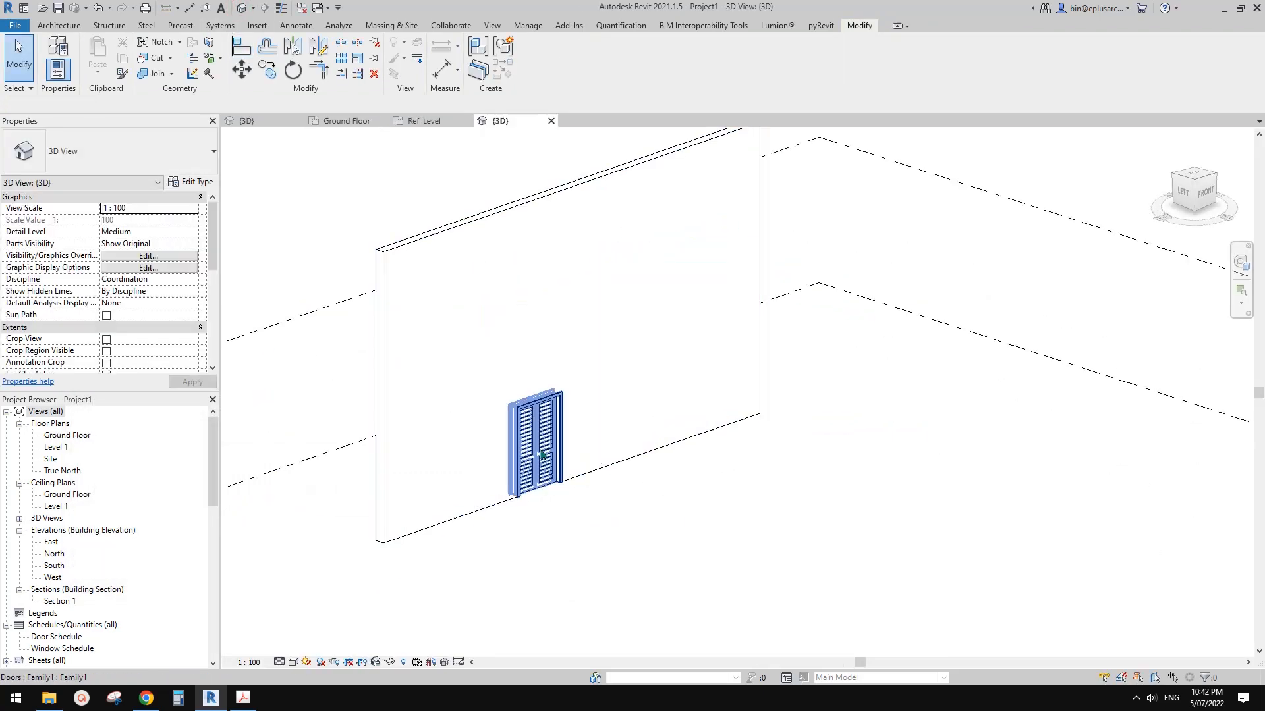
{"action": "left_click", "coordinate": [526, 446]}
{"action": "mouse_move", "coordinate": [535, 450]}
{"action": "middle_mouse_down"}
{"action": "mouse_move", "coordinate": [656, 400]}
{"action": "mouse_move", "coordinate": [480, 333]}
{"action": "mouse_move", "coordinate": [977, 353]}
{"action": "mouse_move", "coordinate": [624, 415]}
{"action": "mouse_move", "coordinate": [658, 419]}
{"action": "mouse_move", "coordinate": [667, 374]}
{"action": "middle_mouse_up"}
{"action": "scroll", "coordinate": [659, 419], "scroll_direction": "up", "scroll_amount": 1}
{"action": "key", "text": "Escape"}
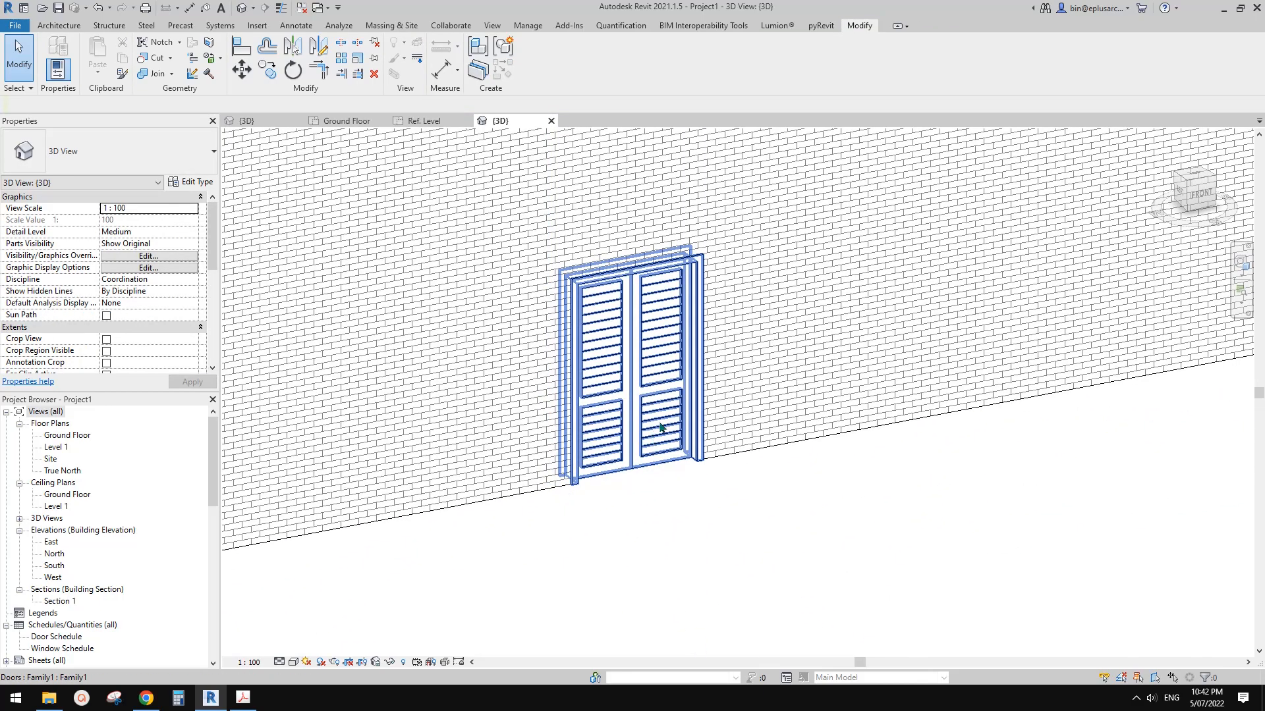
{"action": "double_click", "coordinate": [632, 362]}
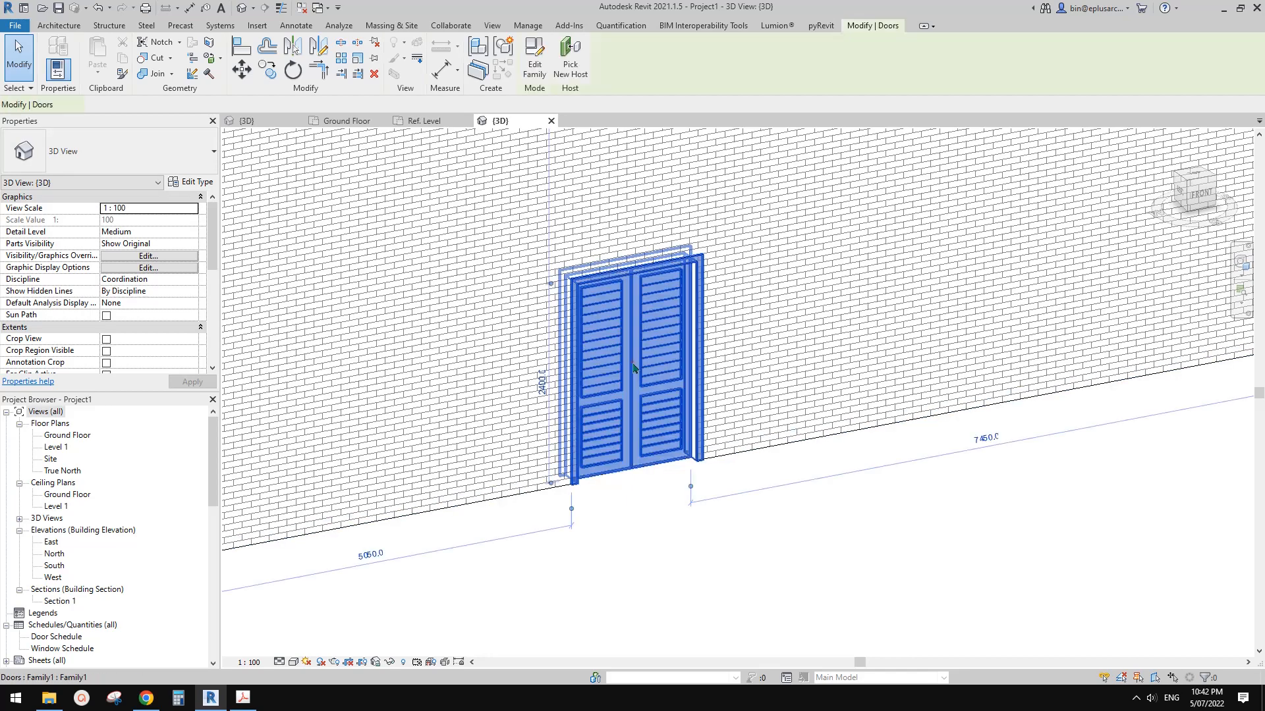
Step: Open the South elevation and examine the door's louver panels and dashed swing lines
{"action": "left_click", "coordinate": [54, 566]}
{"action": "double_click", "coordinate": [54, 567]}
{"action": "scroll", "coordinate": [606, 415], "scroll_direction": "up", "scroll_amount": 5}
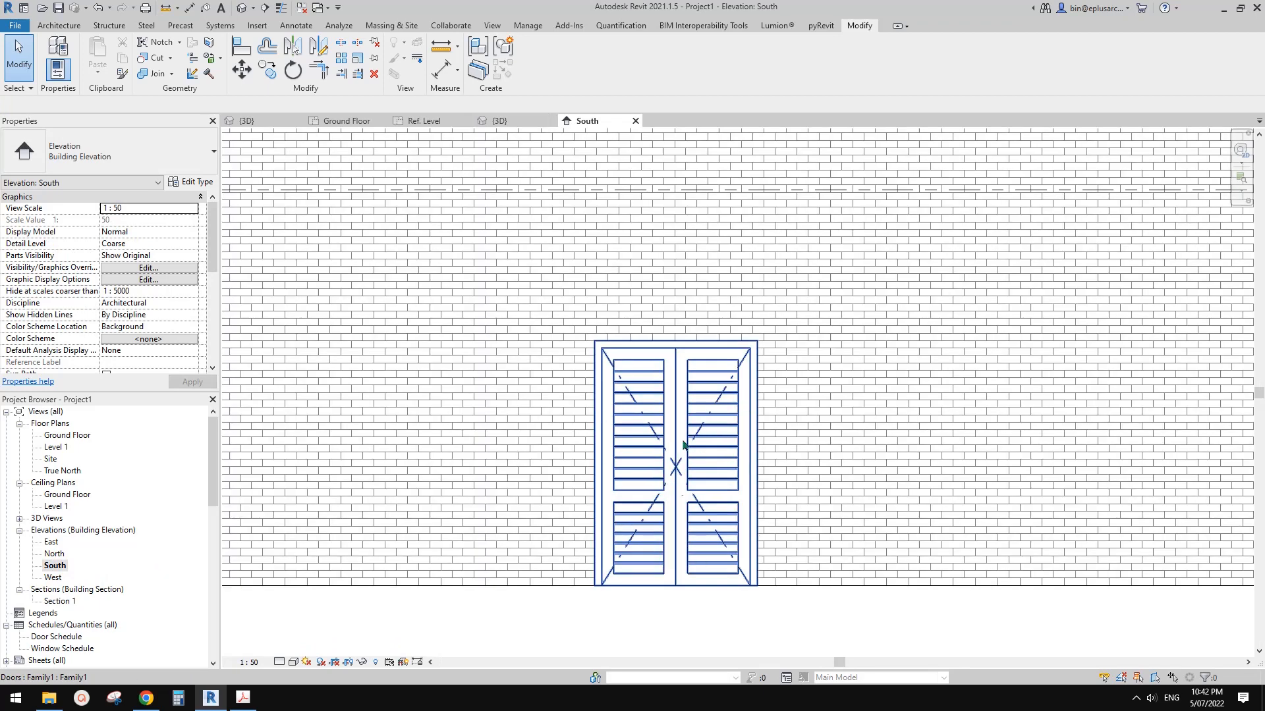
{"action": "scroll", "coordinate": [734, 474], "scroll_direction": "down", "scroll_amount": 5}
{"action": "scroll", "coordinate": [712, 466], "scroll_direction": "up", "scroll_amount": 4}
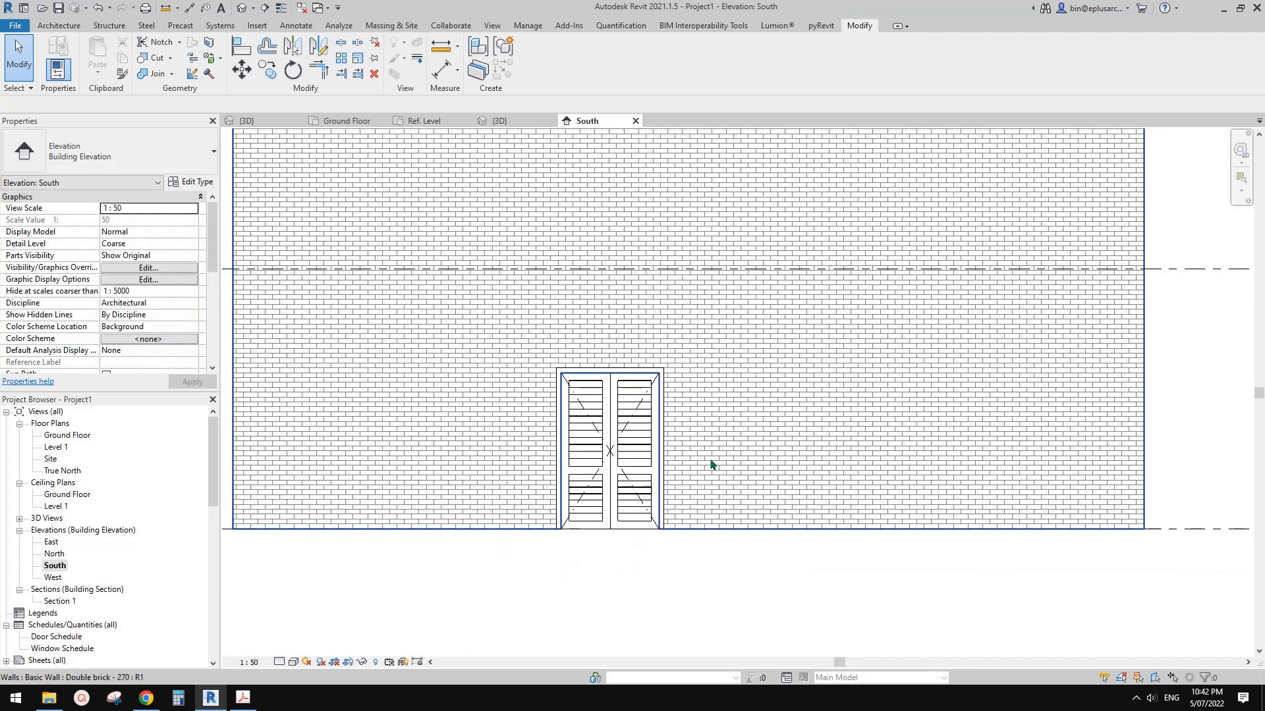
Step: Move the louver door along the wall to 2000 mm from the wall's west end in the South elevation, and check it in 3D
{"action": "left_click", "coordinate": [607, 458]}
{"action": "left_click_drag", "start_coordinate": [606, 458], "coordinate": [409, 457]}
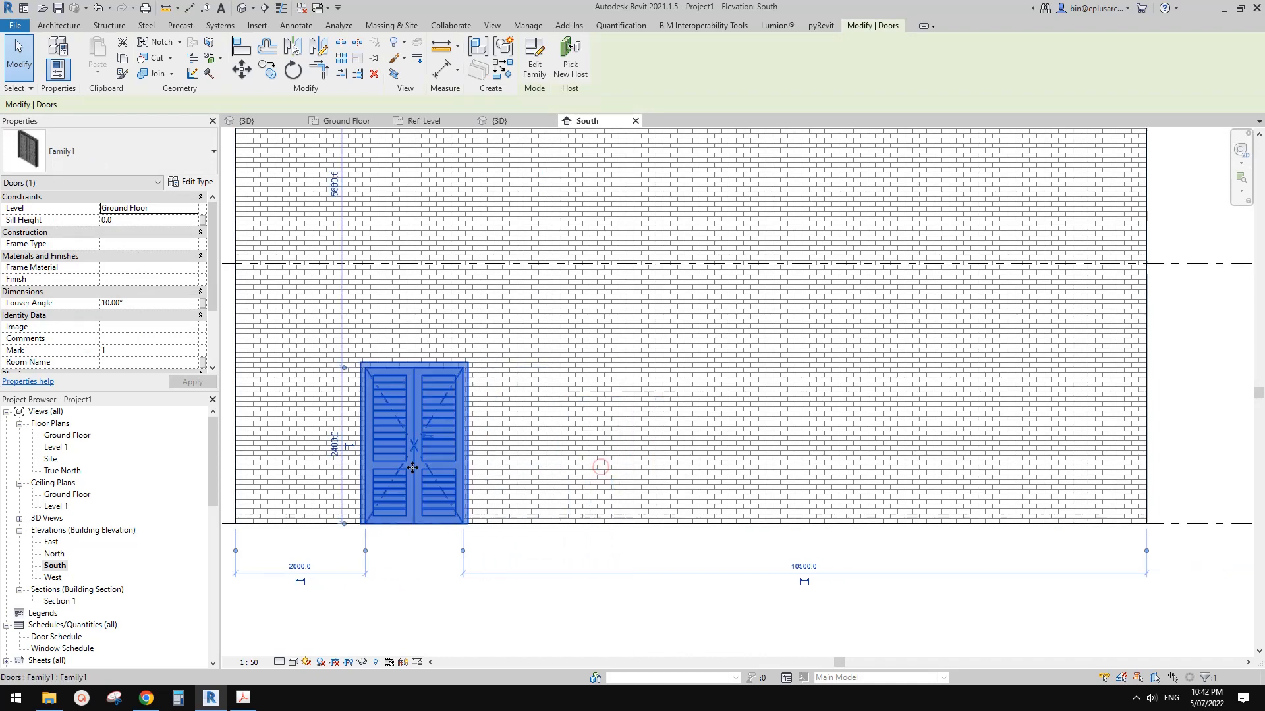
{"action": "middle_click_drag", "start_coordinate": [514, 475], "coordinate": [574, 482]}
{"action": "key", "text": "Escape"}
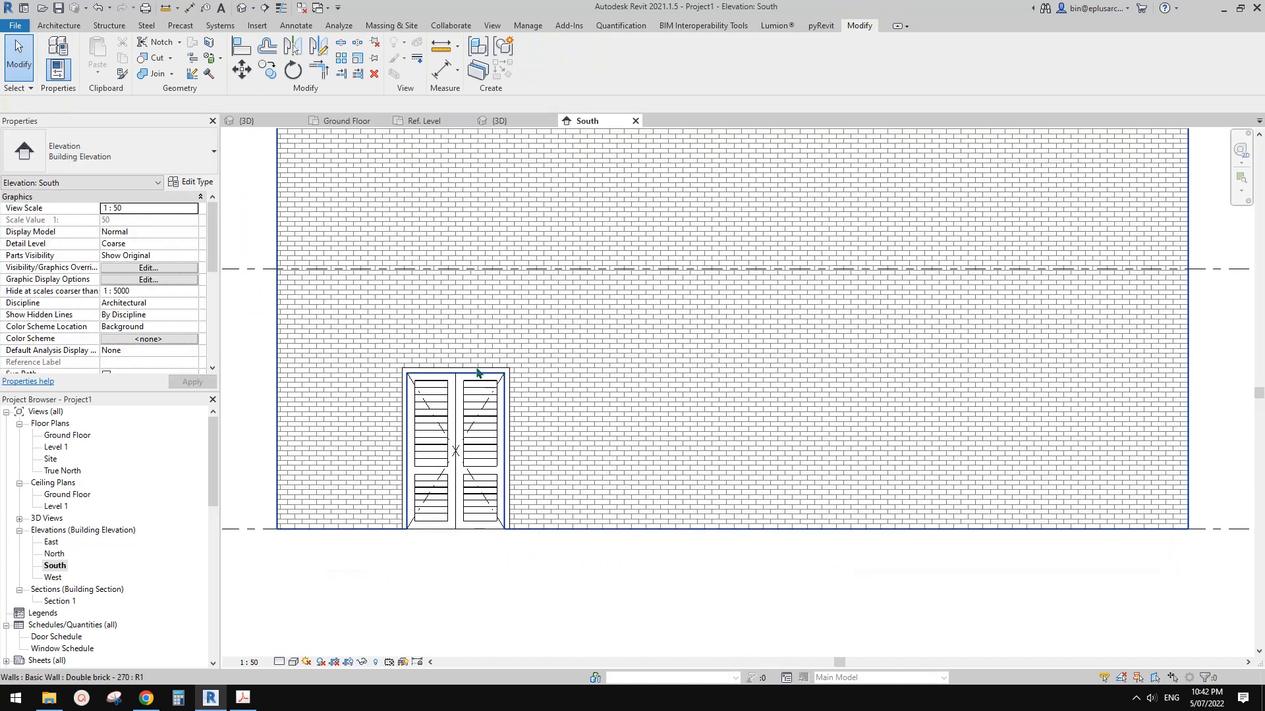
{"action": "left_click", "coordinate": [242, 7]}
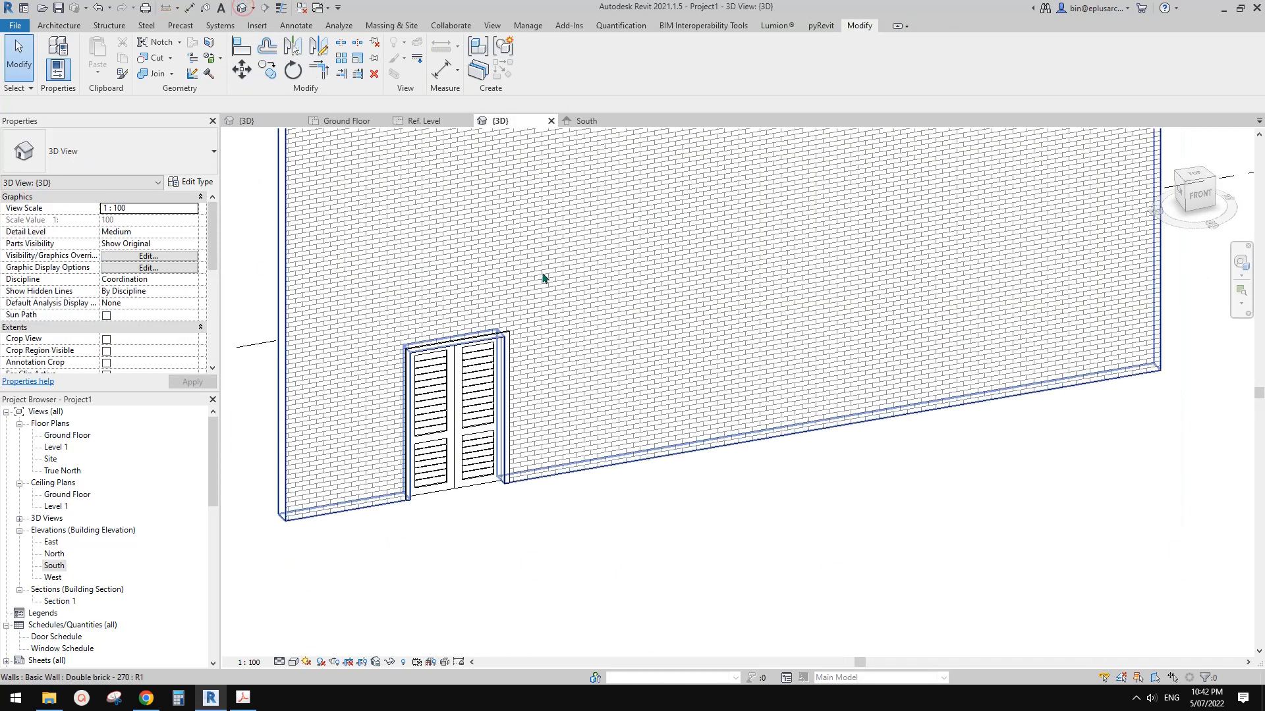
{"action": "middle_click_drag", "start_coordinate": [580, 345], "coordinate": [567, 422], "text": "shift"}
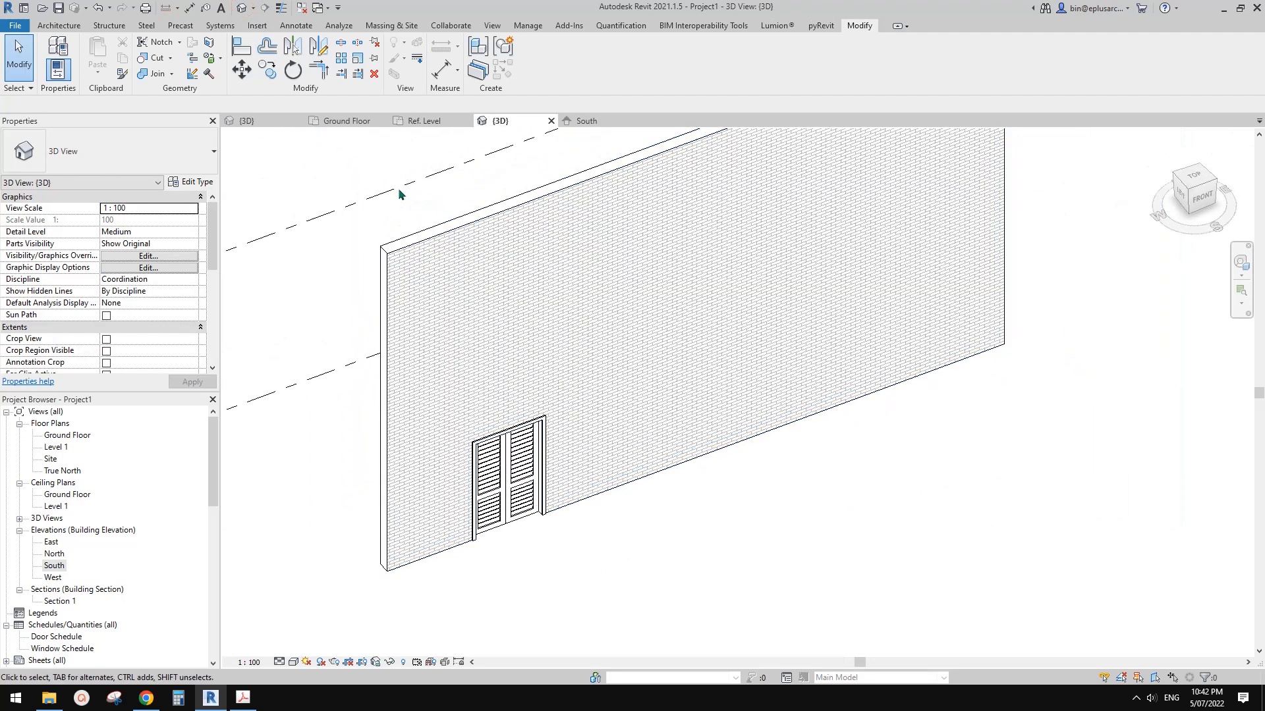
Step: Close the inactive views and examine the louver panel family in its 3D view
{"action": "left_click", "coordinate": [302, 8]}
{"action": "left_click", "coordinate": [247, 120]}
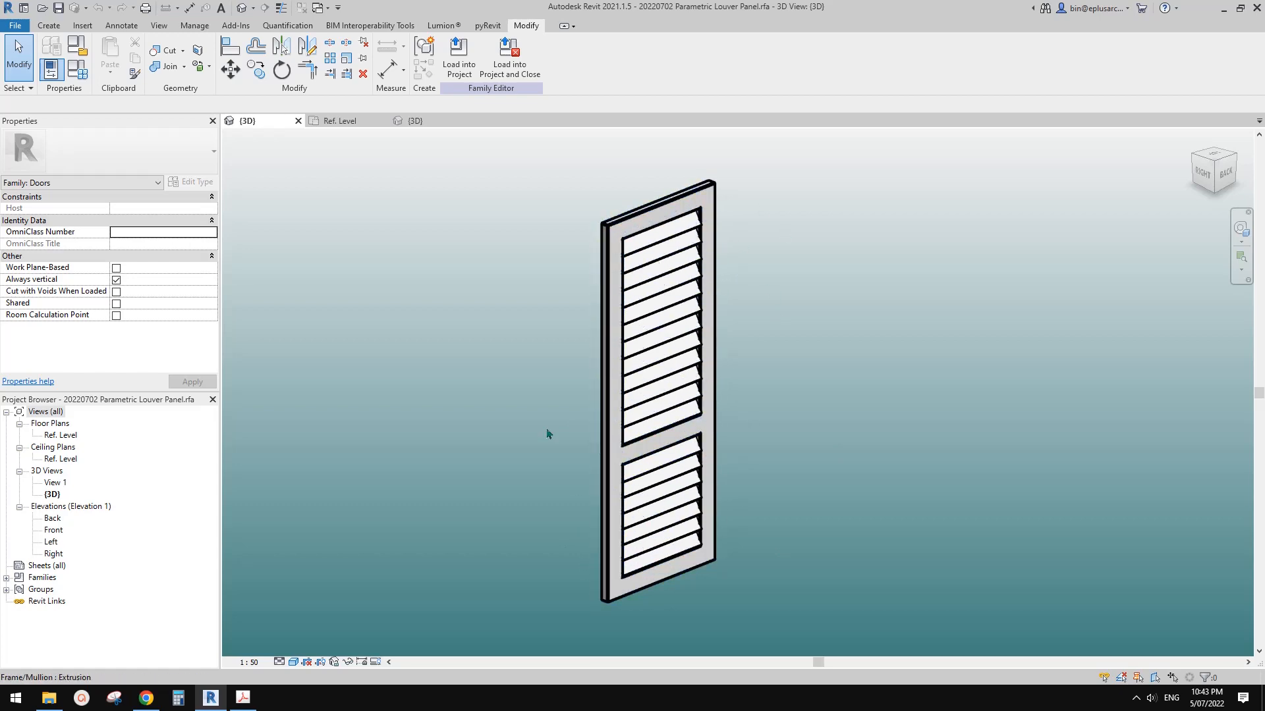
{"action": "middle_click_drag", "start_coordinate": [545, 432], "coordinate": [502, 376]}
{"action": "middle_click_drag", "start_coordinate": [505, 373], "coordinate": [541, 438]}
{"action": "middle_click_drag", "start_coordinate": [541, 437], "coordinate": [542, 436], "text": "shift"}
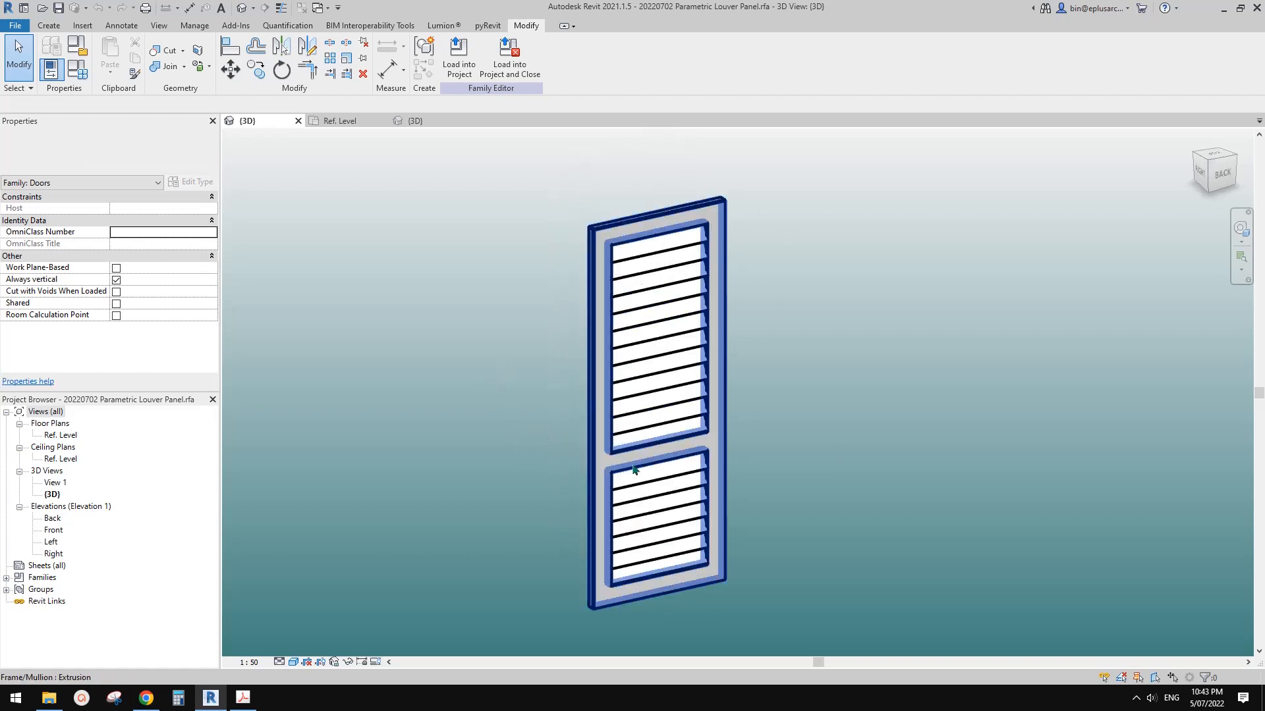
{"action": "middle_click_drag", "start_coordinate": [656, 422], "coordinate": [635, 394]}
{"action": "middle_click_drag", "start_coordinate": [635, 394], "coordinate": [630, 394], "text": "shift"}
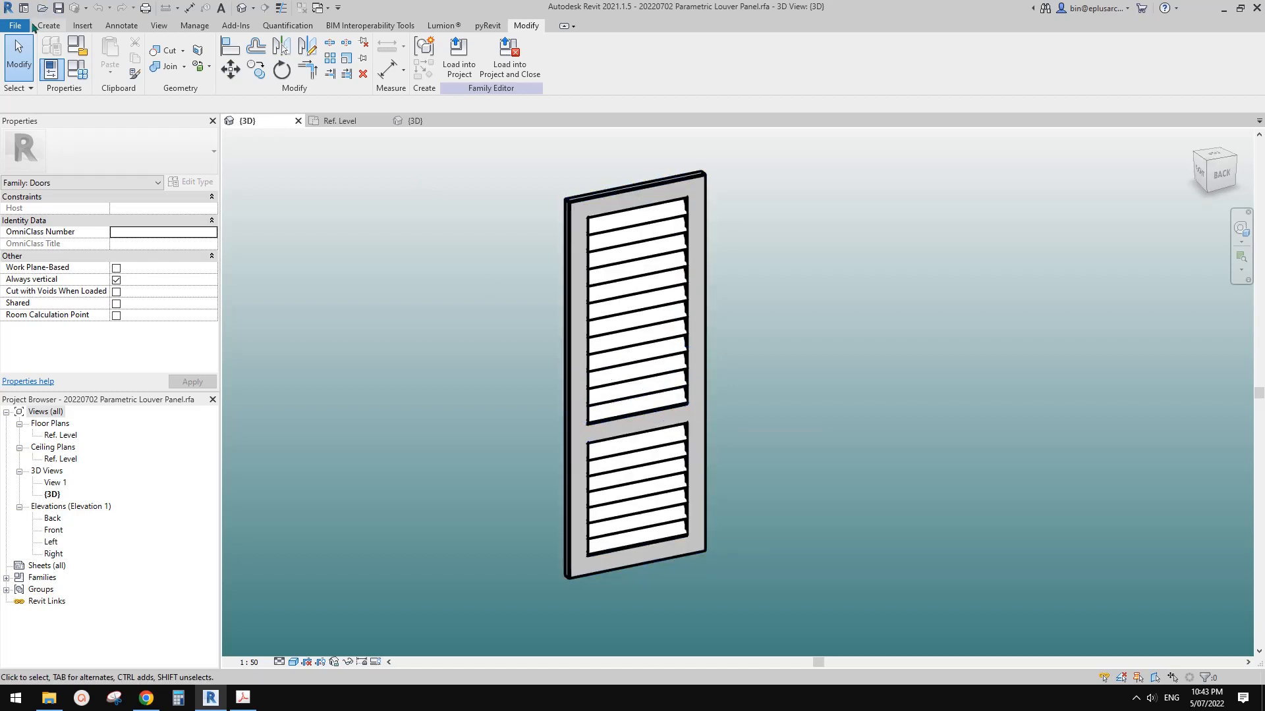
Step: Create a new family from the Metric Curtain Wall Panel.rft template, and return to the louver panel family's 3D view
{"action": "left_click", "coordinate": [15, 25]}
{"action": "mouse_move", "coordinate": [26, 71]}
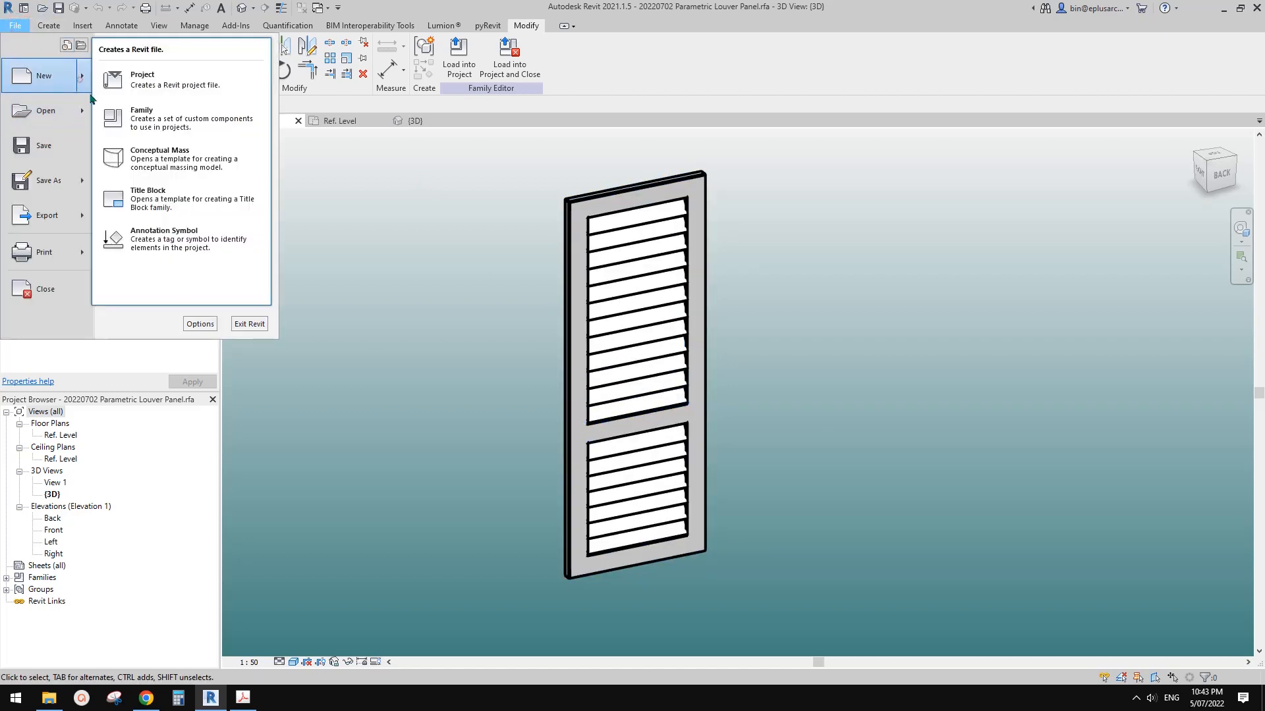
{"action": "left_click", "coordinate": [167, 112]}
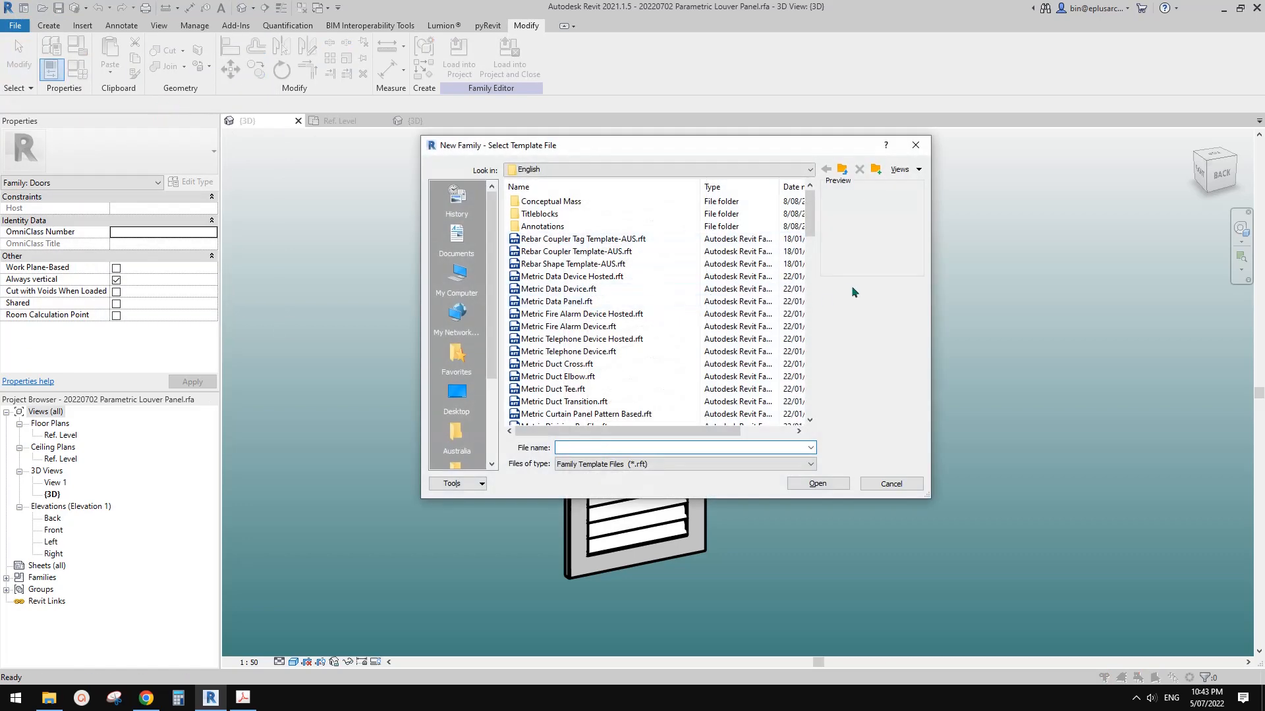
{"action": "left_click", "coordinate": [809, 275]}
{"action": "left_click", "coordinate": [809, 302]}
{"action": "left_click_drag", "start_coordinate": [811, 307], "coordinate": [810, 259]}
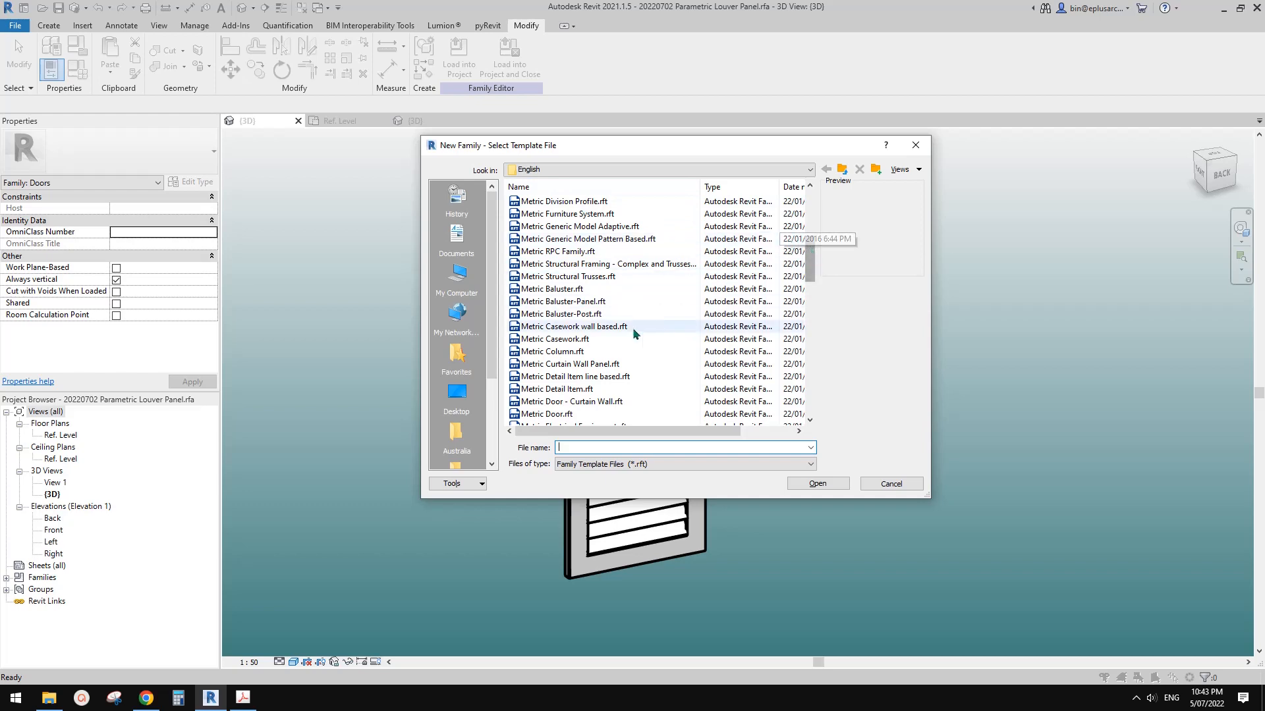
{"action": "left_click", "coordinate": [586, 366]}
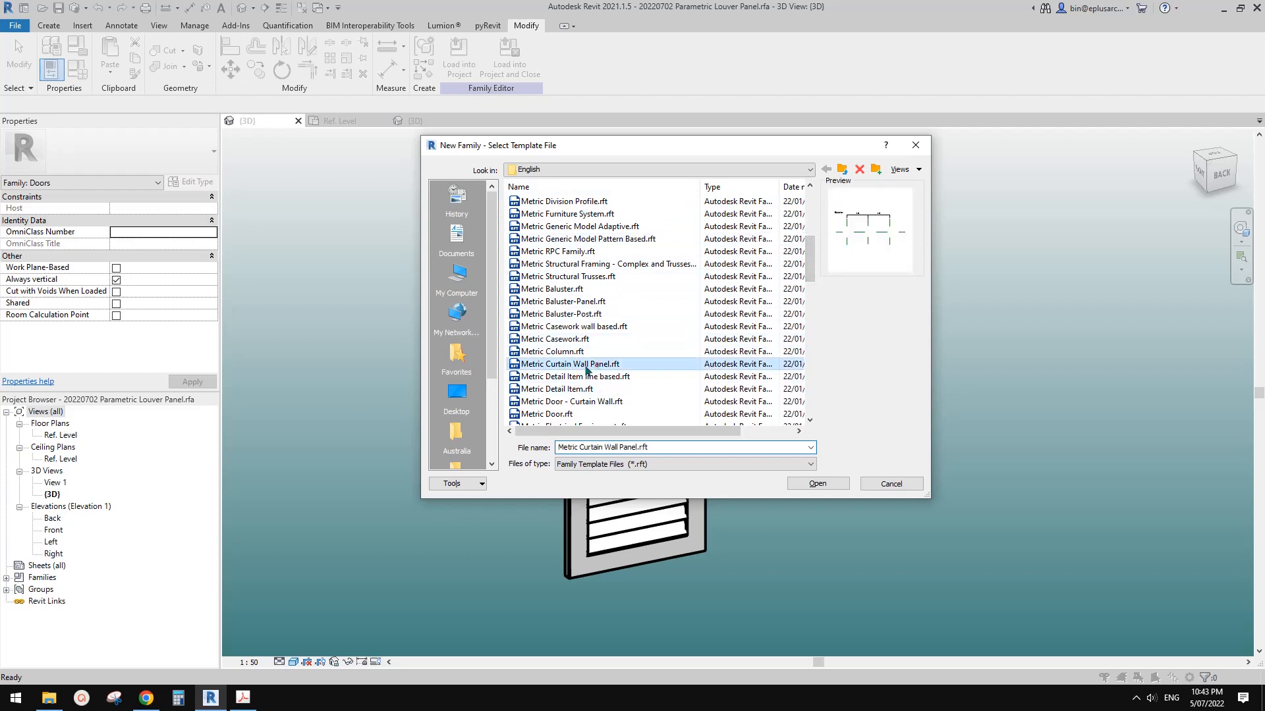
{"action": "left_click", "coordinate": [818, 483]}
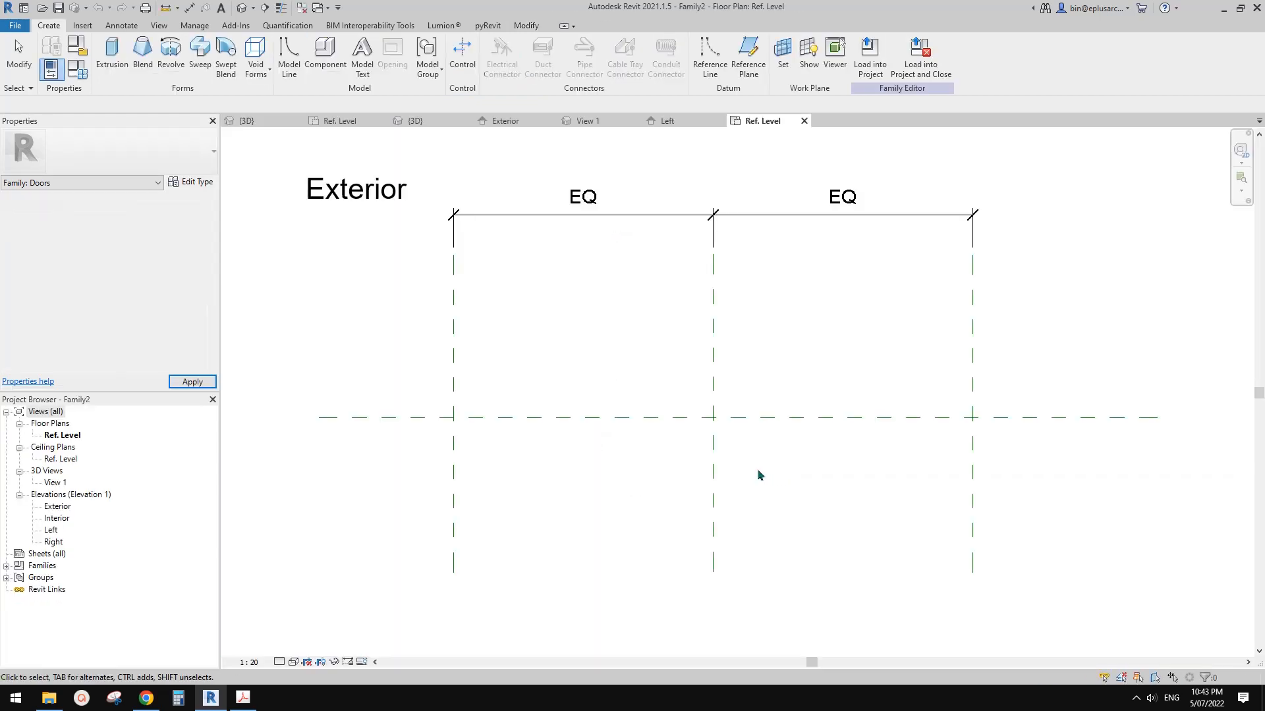
{"action": "left_click", "coordinate": [264, 122]}
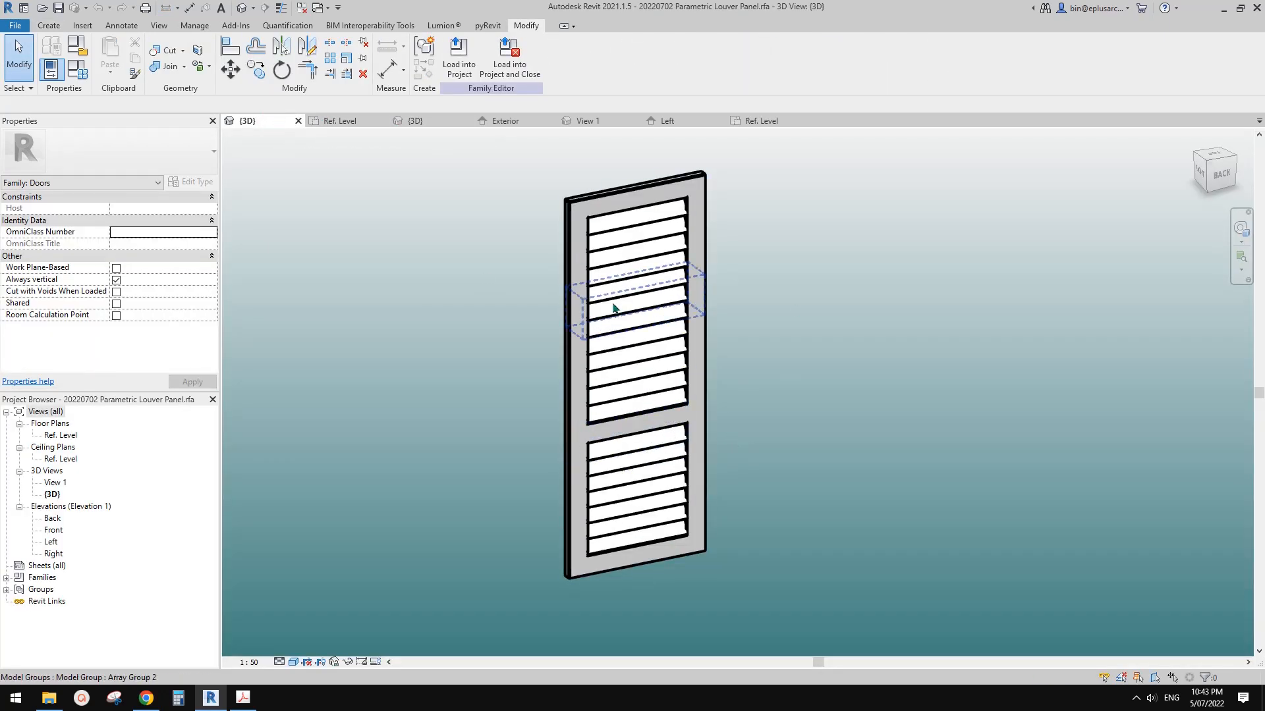
{"action": "left_click", "coordinate": [460, 65]}
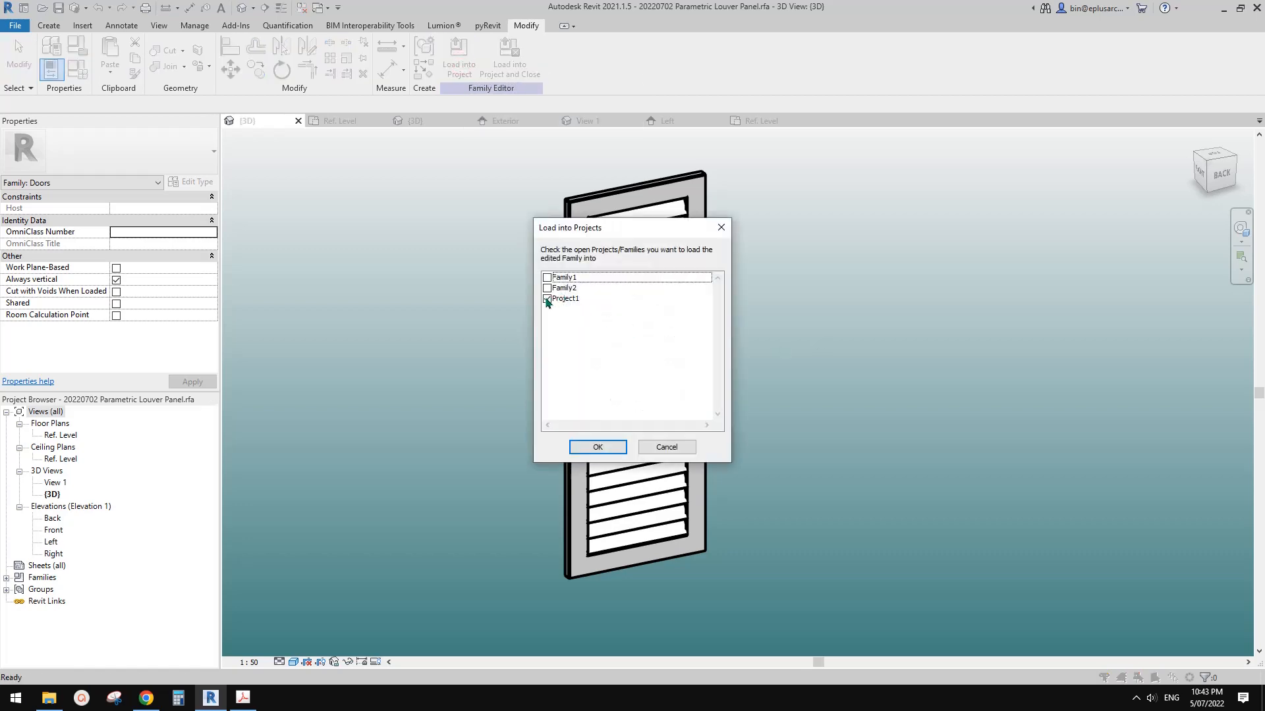
{"action": "left_click", "coordinate": [547, 299]}
{"action": "key", "text": "Escape"}
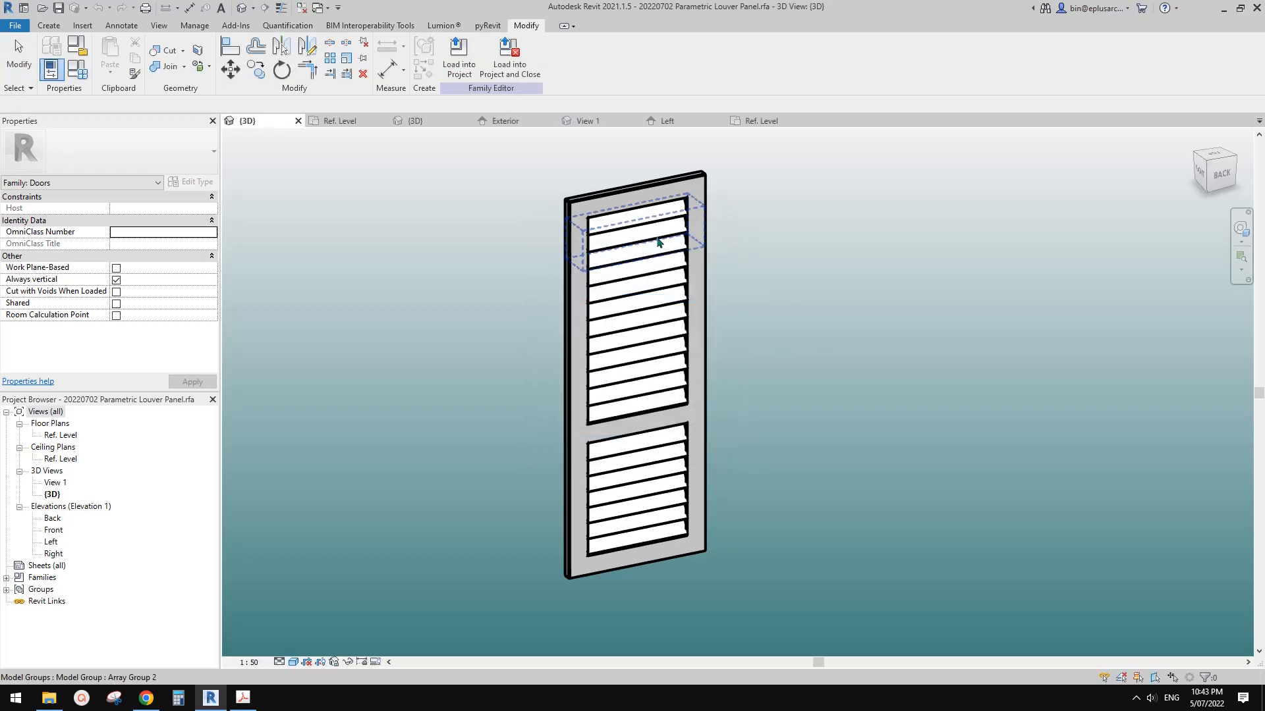
Step: Inspect the parameter properties of the built-in Width and Height in the louver panel's family types
{"action": "middle_click_drag", "start_coordinate": [654, 243], "coordinate": [627, 327], "text": "shift"}
{"action": "middle_click_drag", "start_coordinate": [453, 358], "coordinate": [466, 290]}
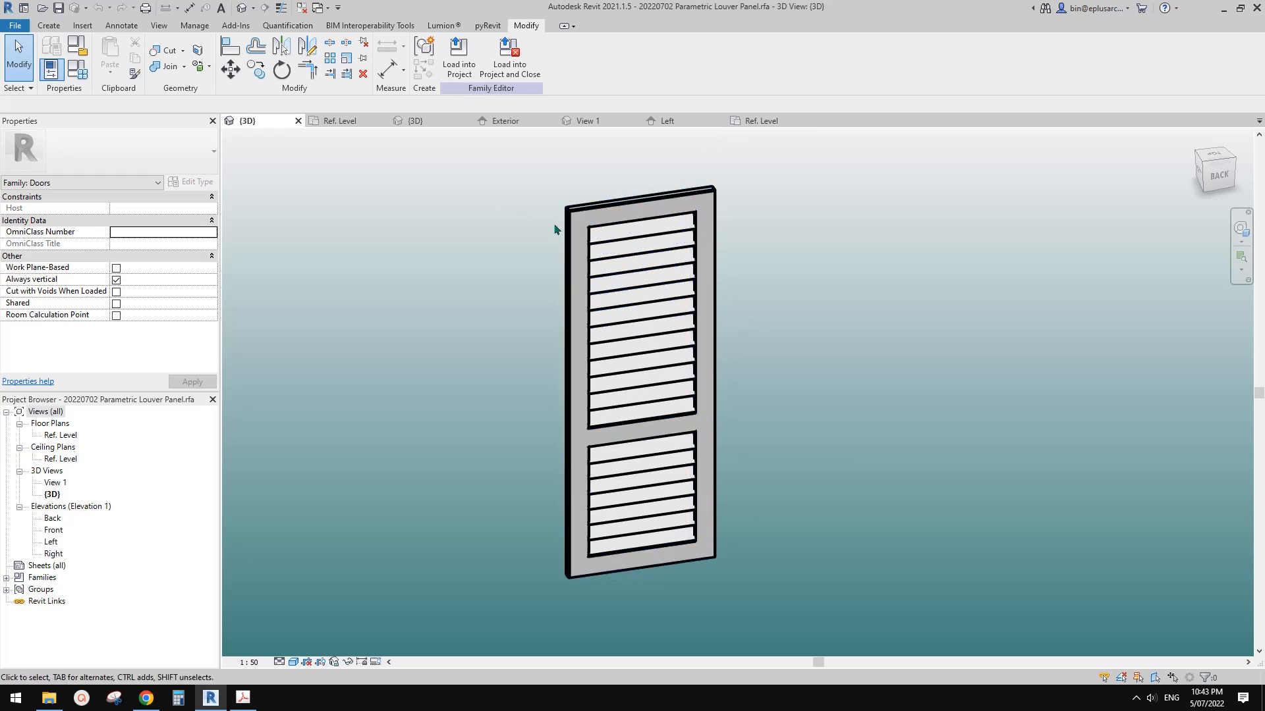
{"action": "left_click", "coordinate": [79, 70]}
{"action": "scroll", "coordinate": [288, 366], "scroll_direction": "down", "scroll_amount": 3}
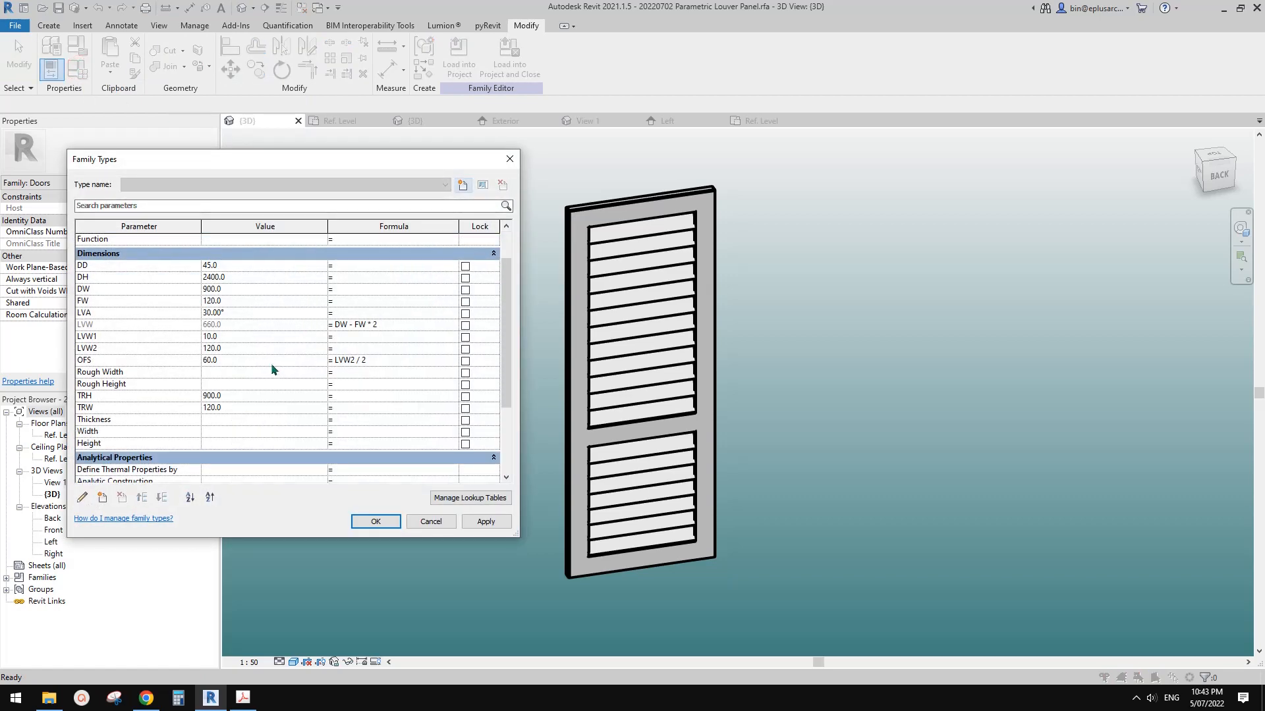
{"action": "scroll", "coordinate": [277, 367], "scroll_direction": "up", "scroll_amount": 1}
{"action": "scroll", "coordinate": [275, 365], "scroll_direction": "down", "scroll_amount": 1}
{"action": "left_click", "coordinate": [129, 434]}
{"action": "left_click", "coordinate": [82, 497]}
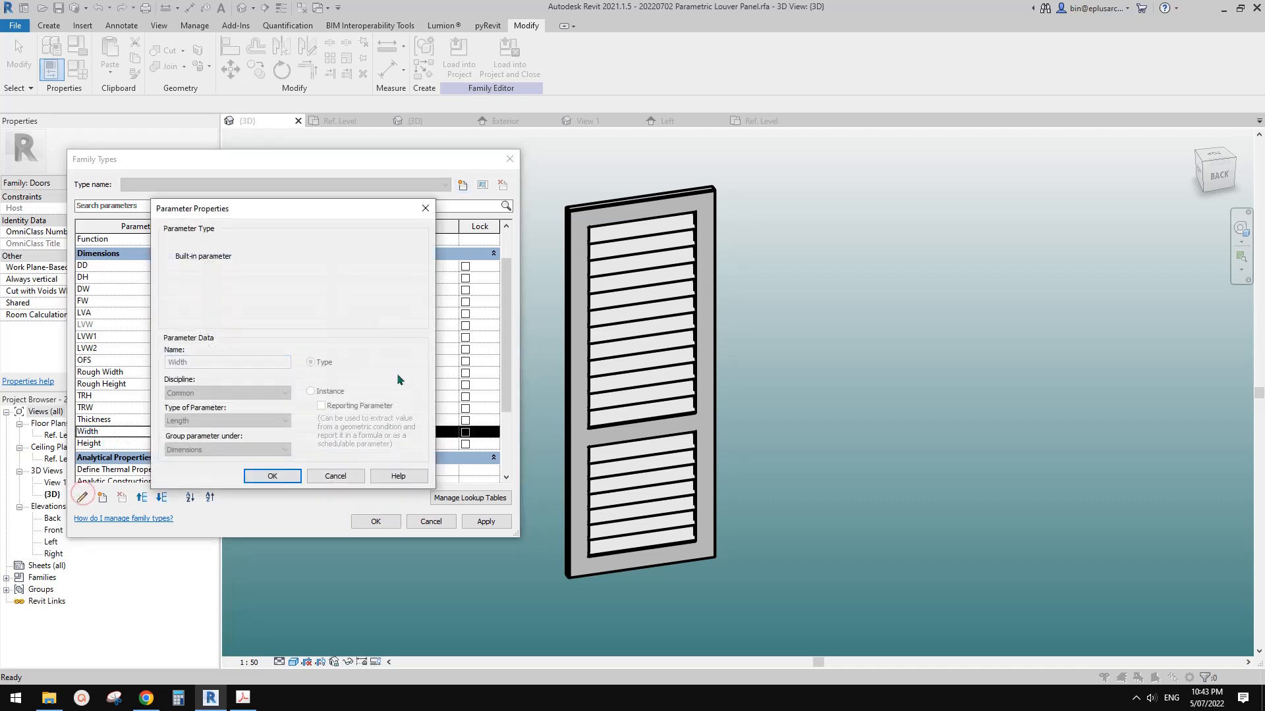
{"action": "key", "text": "Escape"}
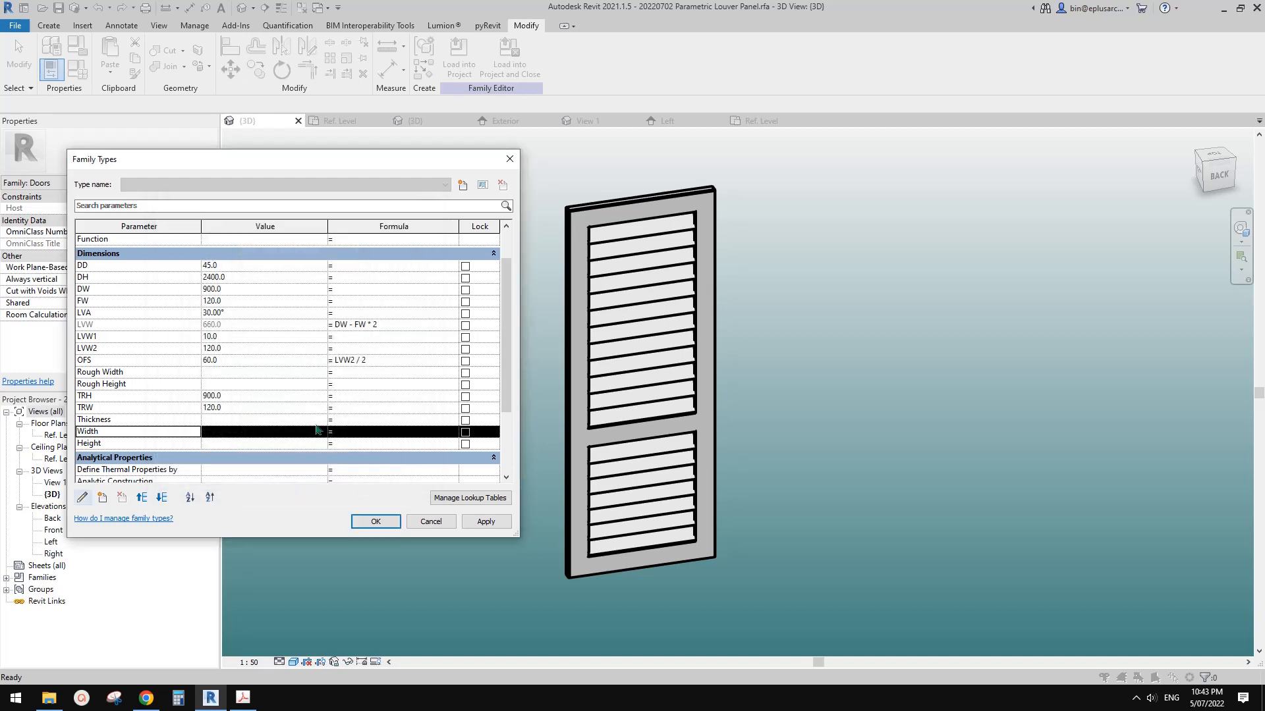
{"action": "left_click", "coordinate": [135, 446]}
{"action": "left_click", "coordinate": [82, 497]}
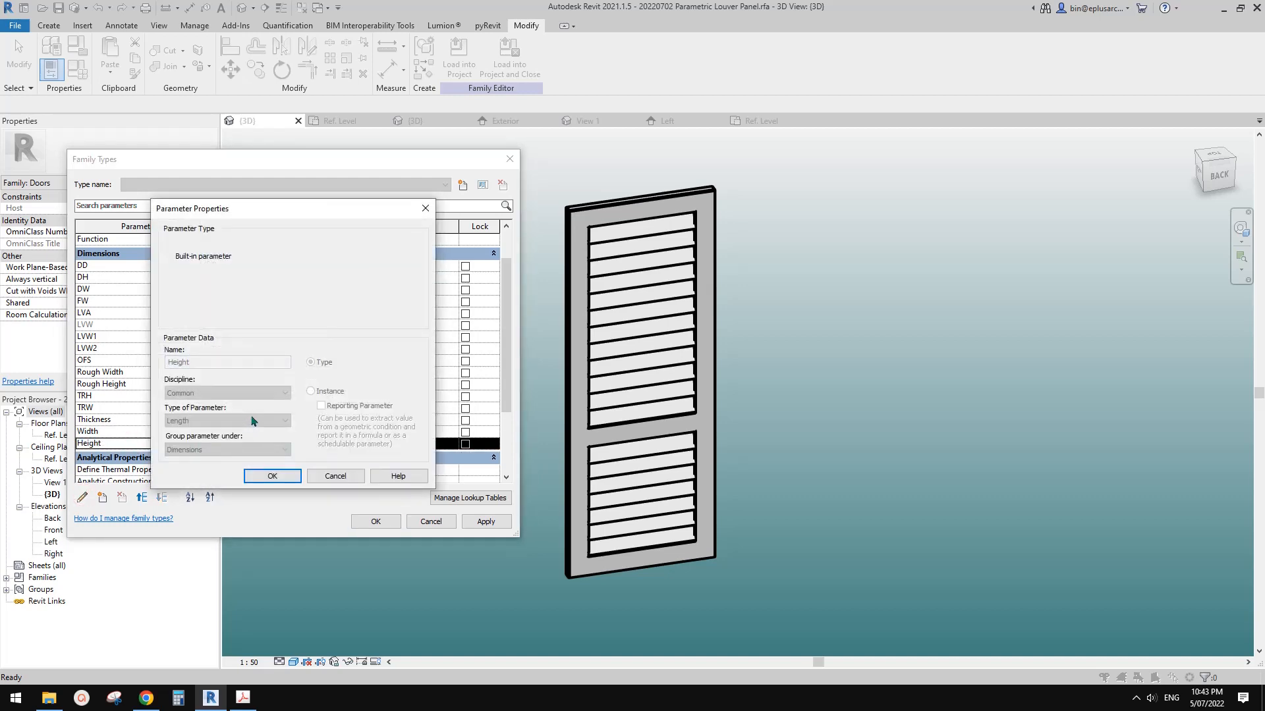
{"action": "key", "text": "Escape"}
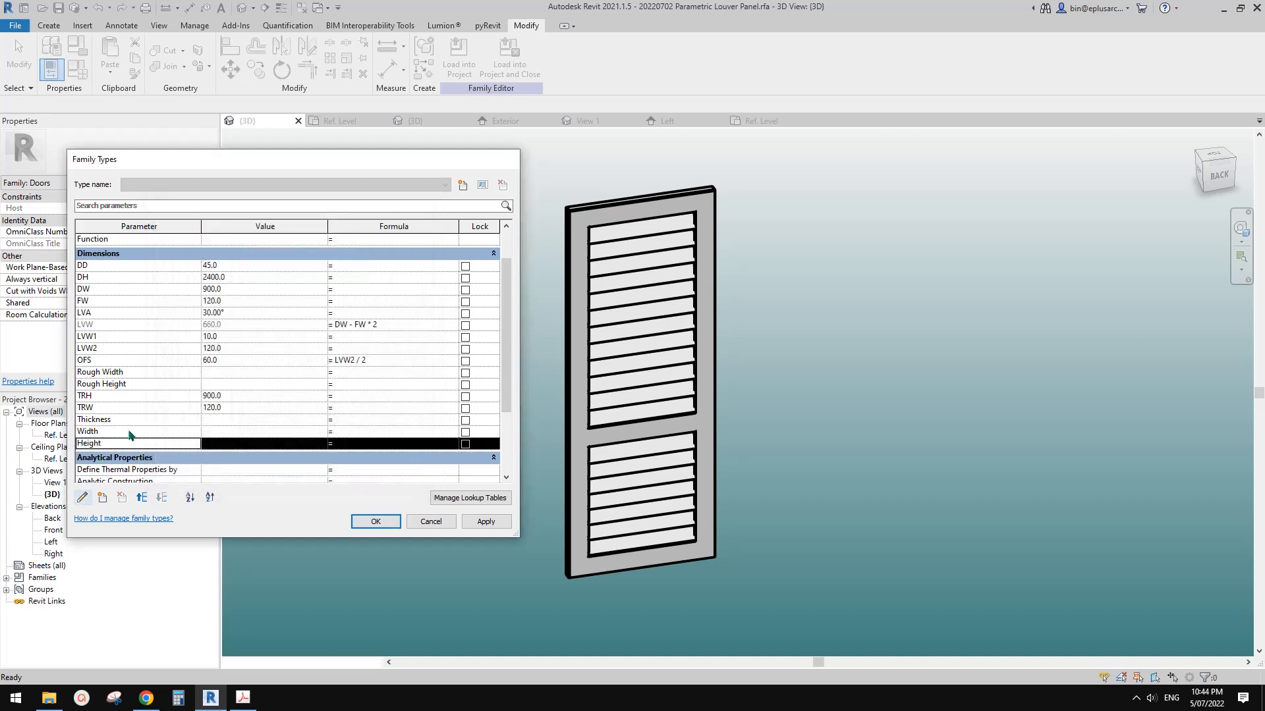
{"action": "key", "text": "Escape"}
Step: Try to make the DH height dimension an instance parameter in the panel's Front elevation
{"action": "double_click", "coordinate": [53, 530]}
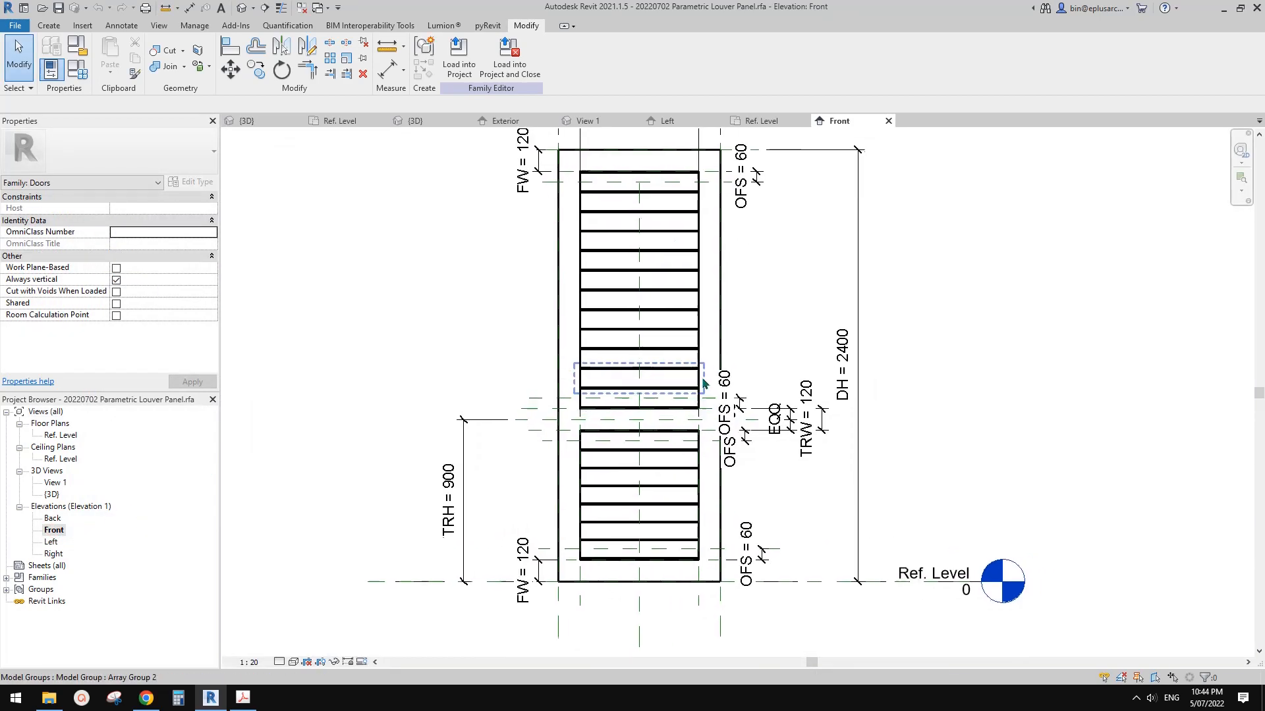
{"action": "scroll", "coordinate": [777, 269], "scroll_direction": "down", "scroll_amount": 2}
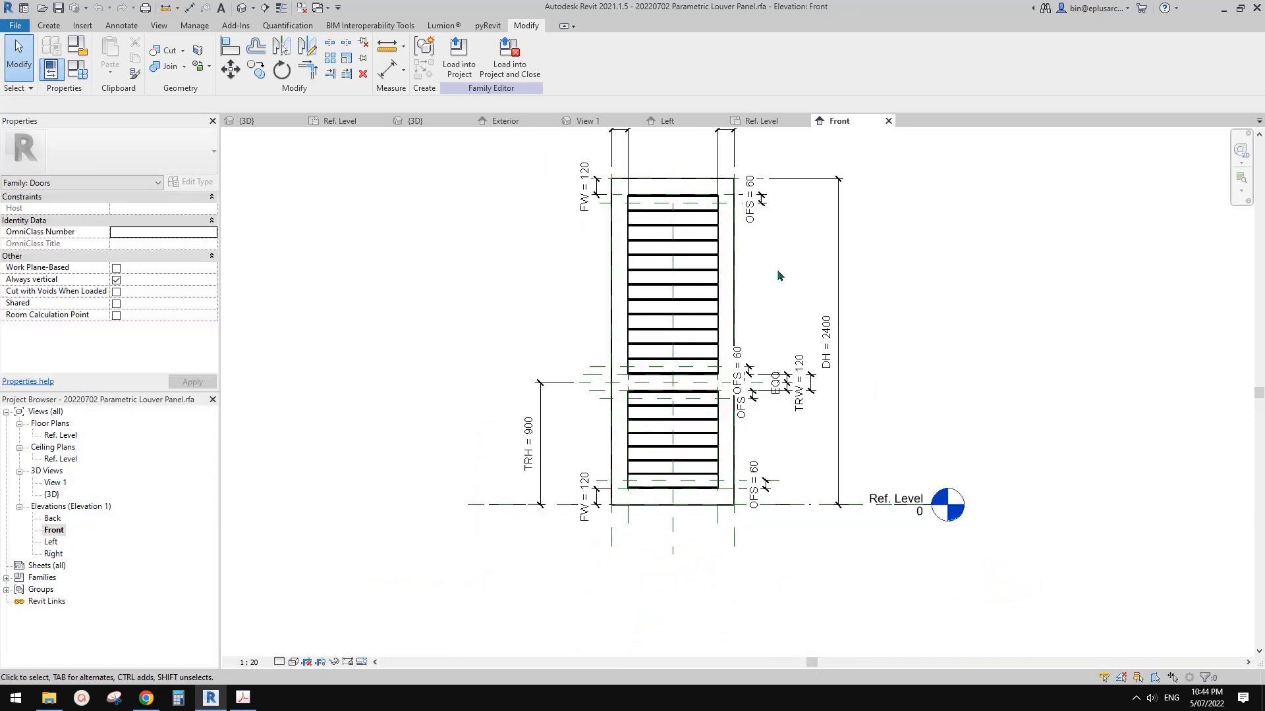
{"action": "left_click", "coordinate": [827, 276]}
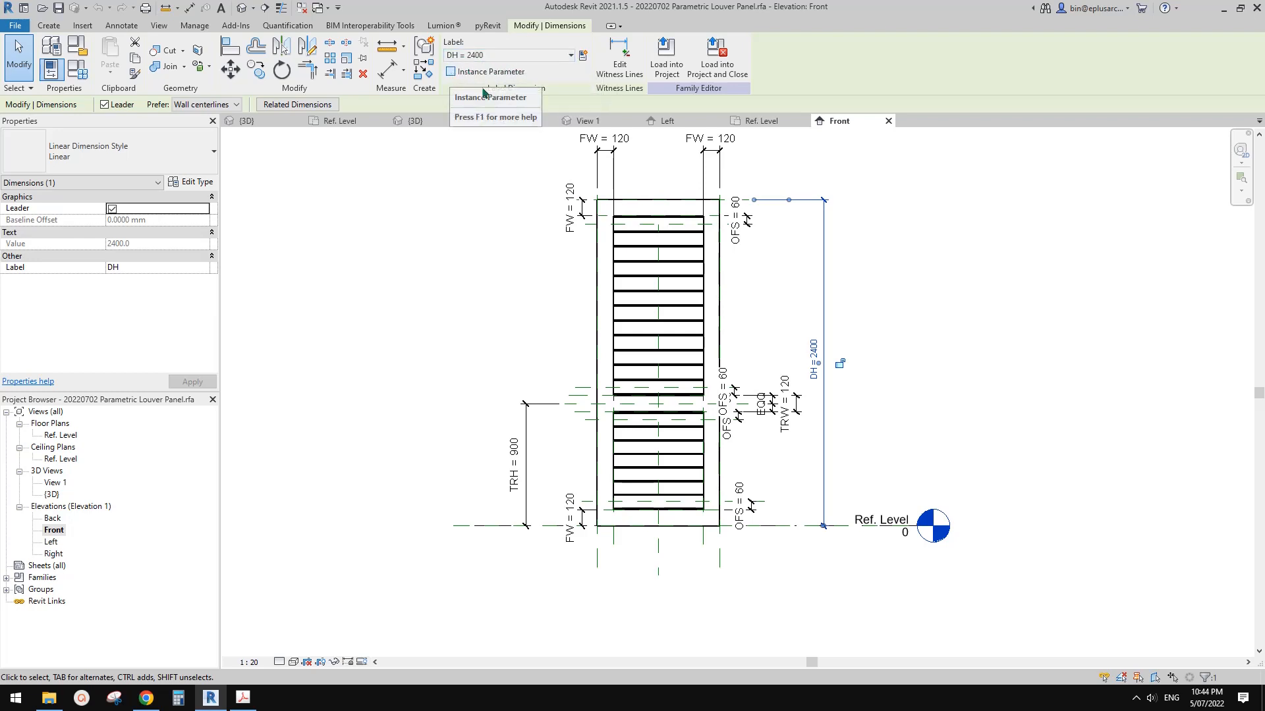
{"action": "left_click", "coordinate": [450, 72]}
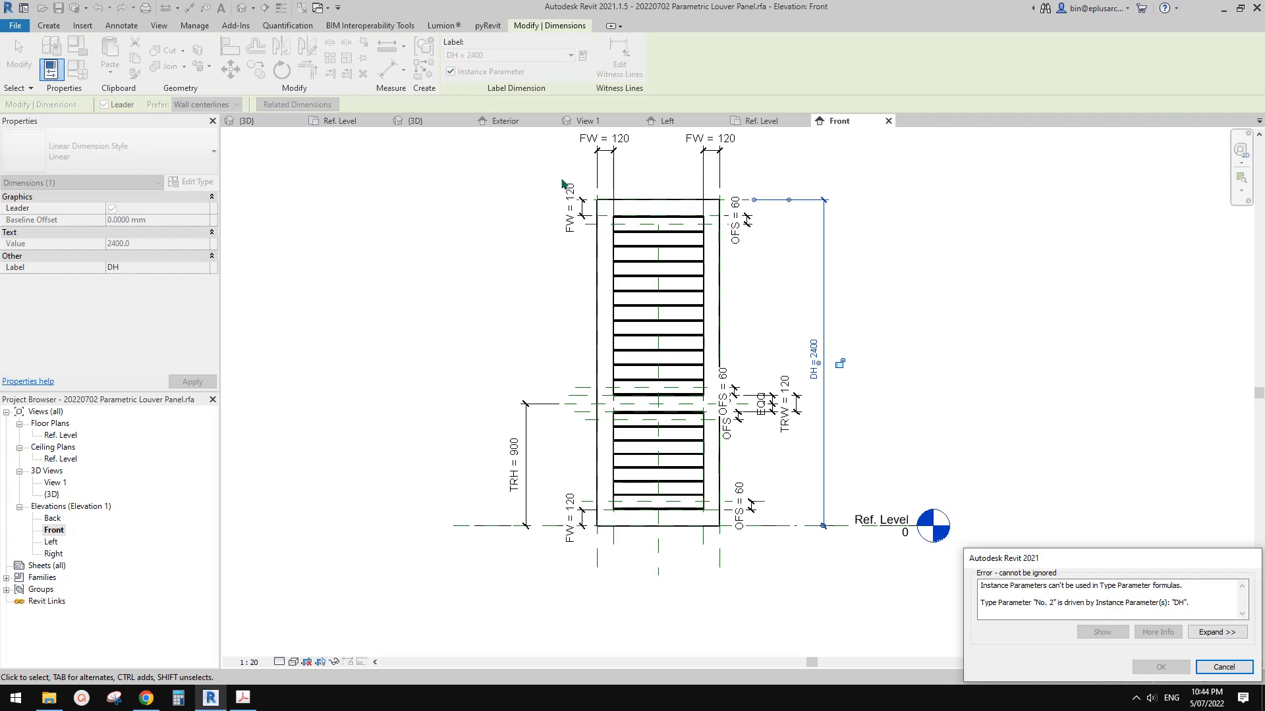
{"action": "left_click_drag", "start_coordinate": [1090, 558], "coordinate": [967, 275]}
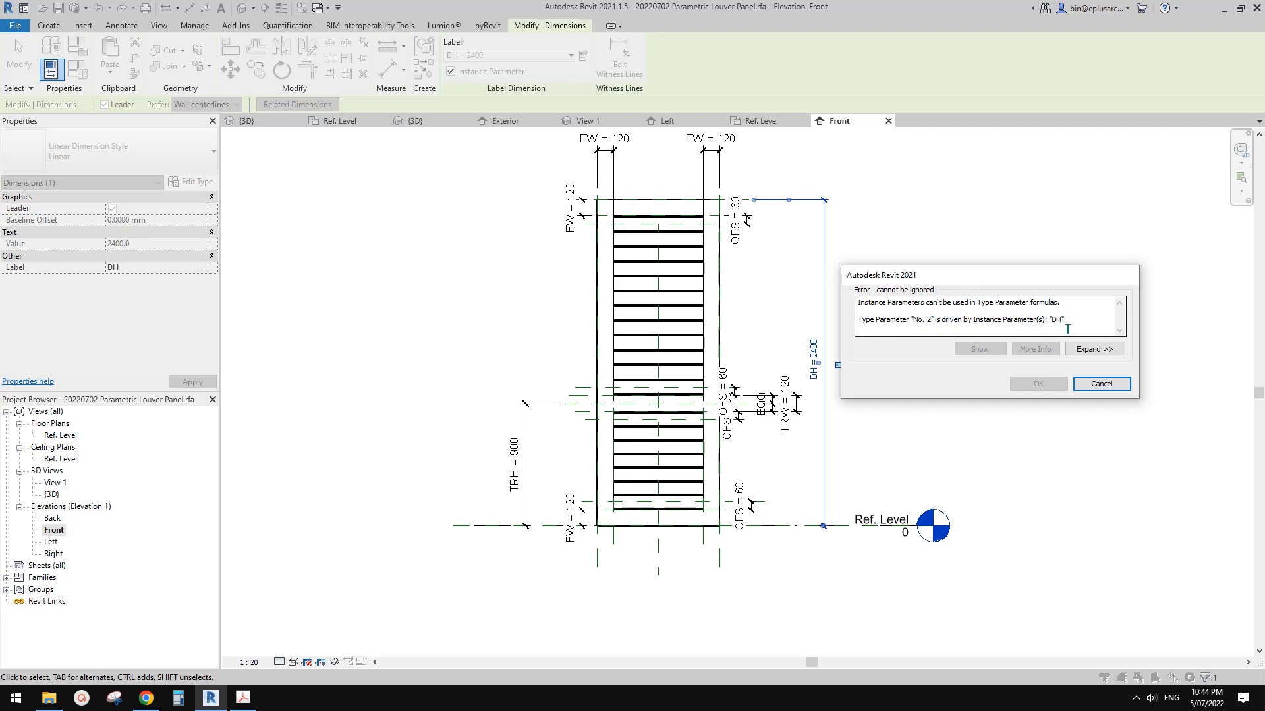
{"action": "left_click", "coordinate": [1101, 384]}
Step: Try to change the DH parameter from type to instance through the family types settings
{"action": "left_click", "coordinate": [78, 69]}
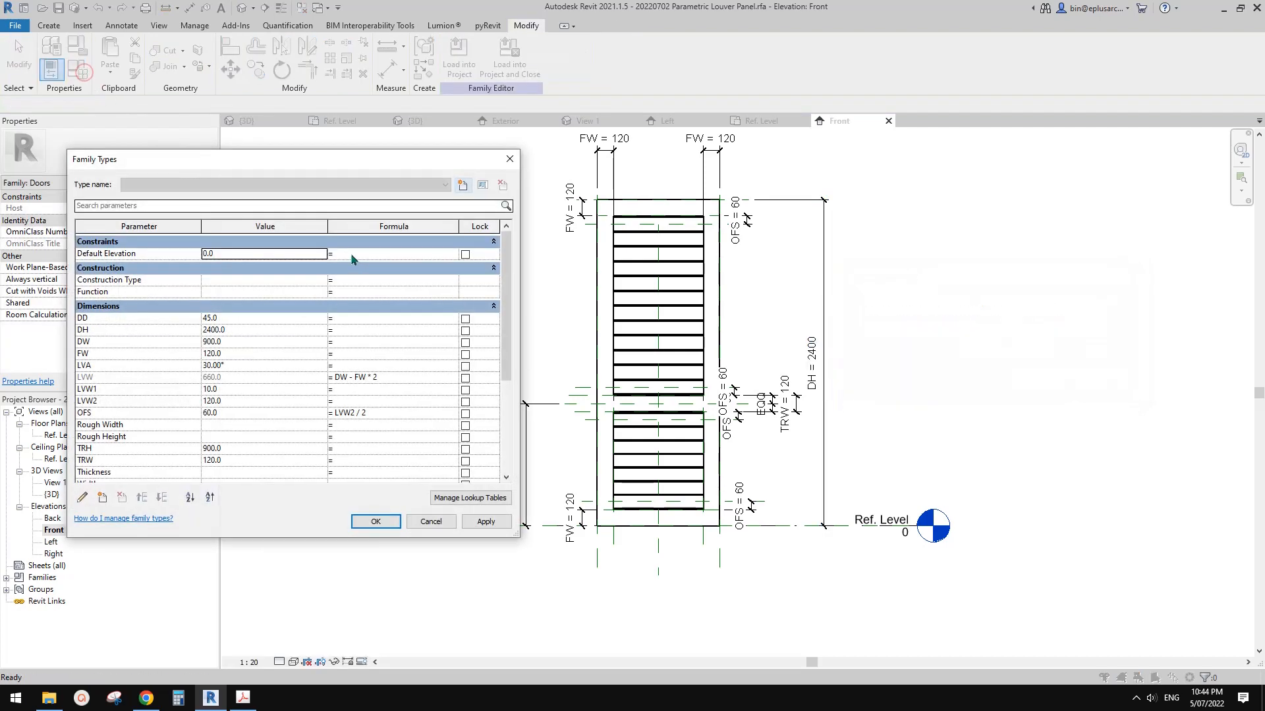
{"action": "scroll", "coordinate": [194, 419], "scroll_direction": "down", "scroll_amount": 6}
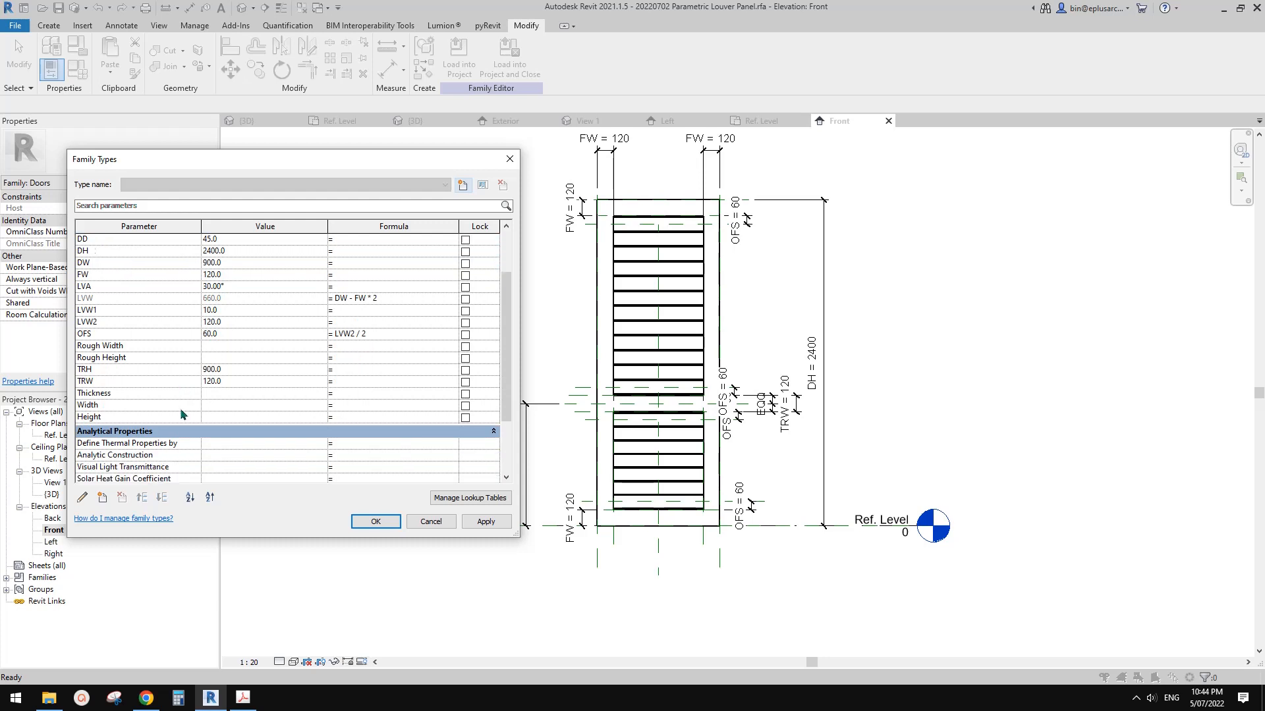
{"action": "scroll", "coordinate": [216, 429], "scroll_direction": "up", "scroll_amount": 5}
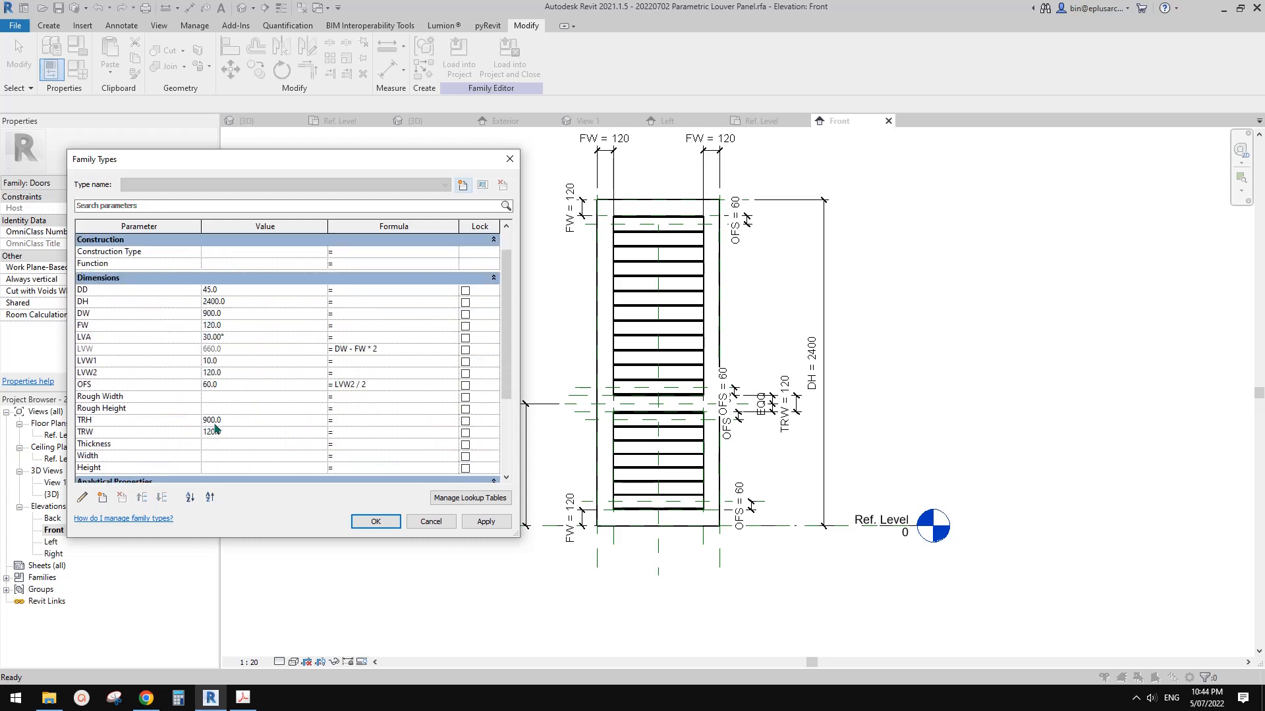
{"action": "left_click", "coordinate": [163, 302]}
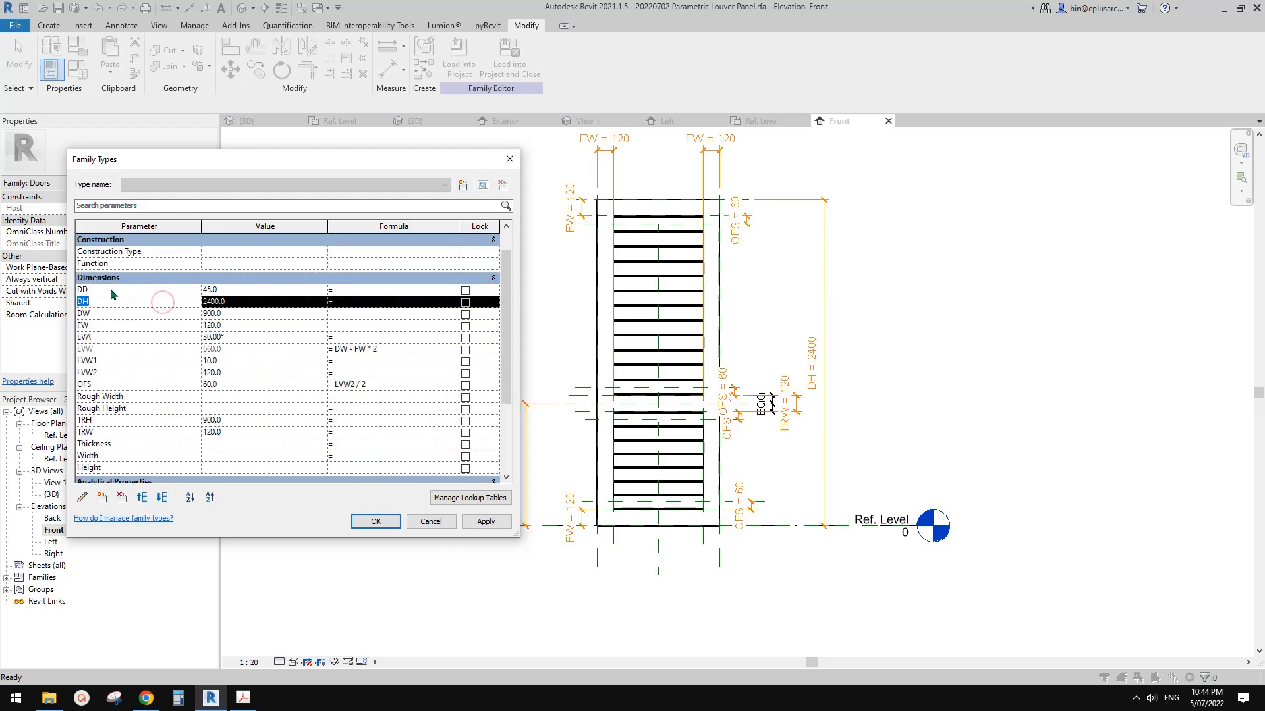
{"action": "left_click", "coordinate": [84, 498]}
{"action": "left_click", "coordinate": [955, 421]}
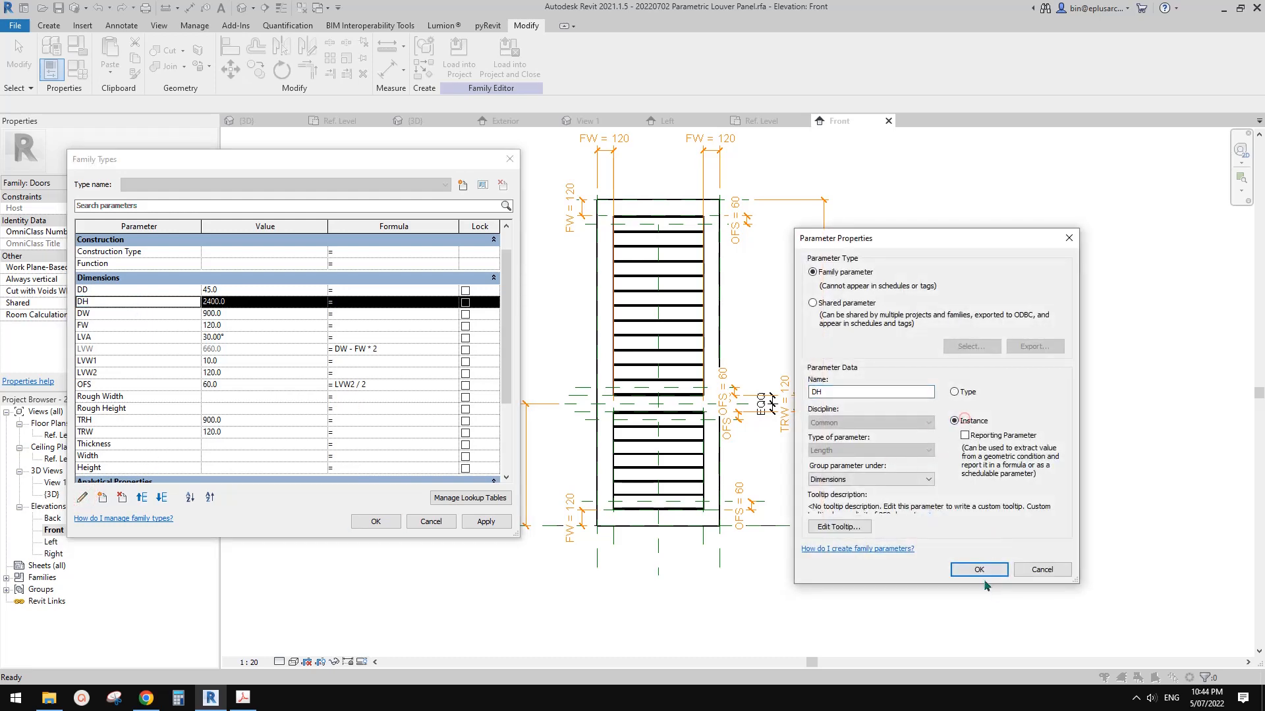
{"action": "left_click", "coordinate": [979, 570]}
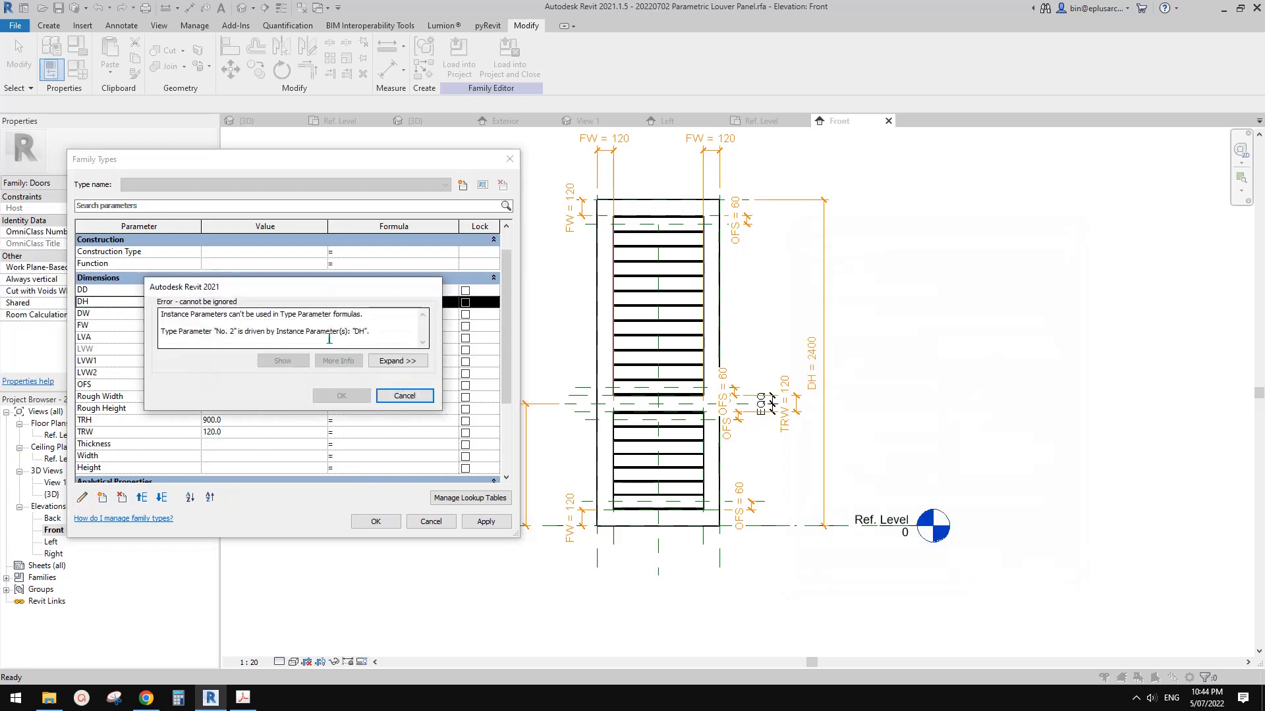
{"action": "key", "text": "Escape"}
Step: Change the No. 2 louver count parameter to an instance parameter
{"action": "scroll", "coordinate": [330, 403], "scroll_direction": "down", "scroll_amount": 5}
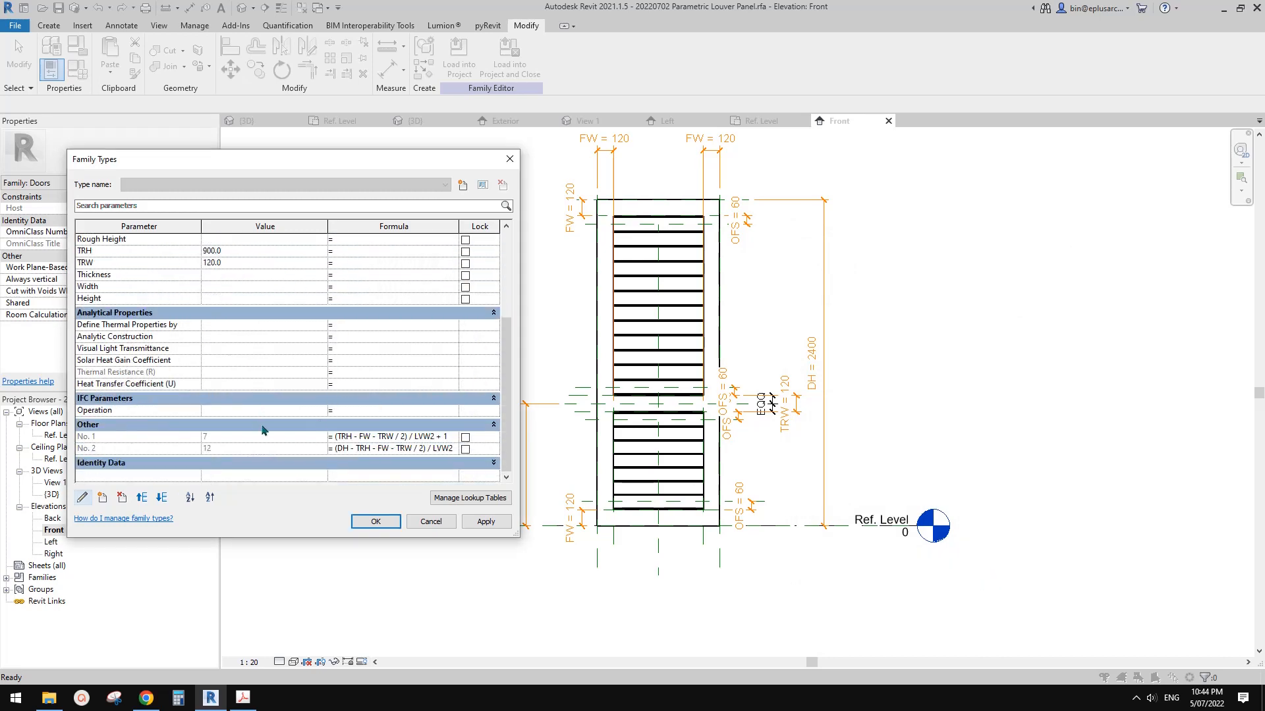
{"action": "left_click", "coordinate": [116, 448]}
{"action": "left_click", "coordinate": [81, 498]}
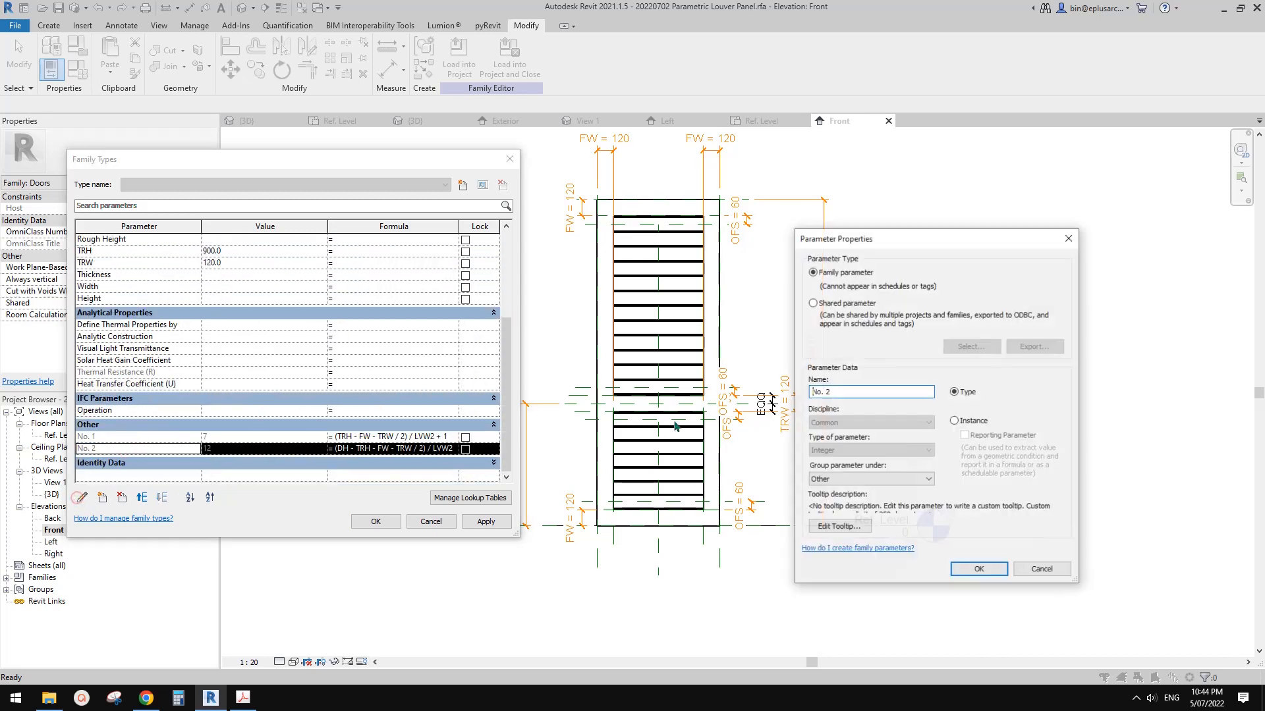
{"action": "left_click", "coordinate": [979, 570]}
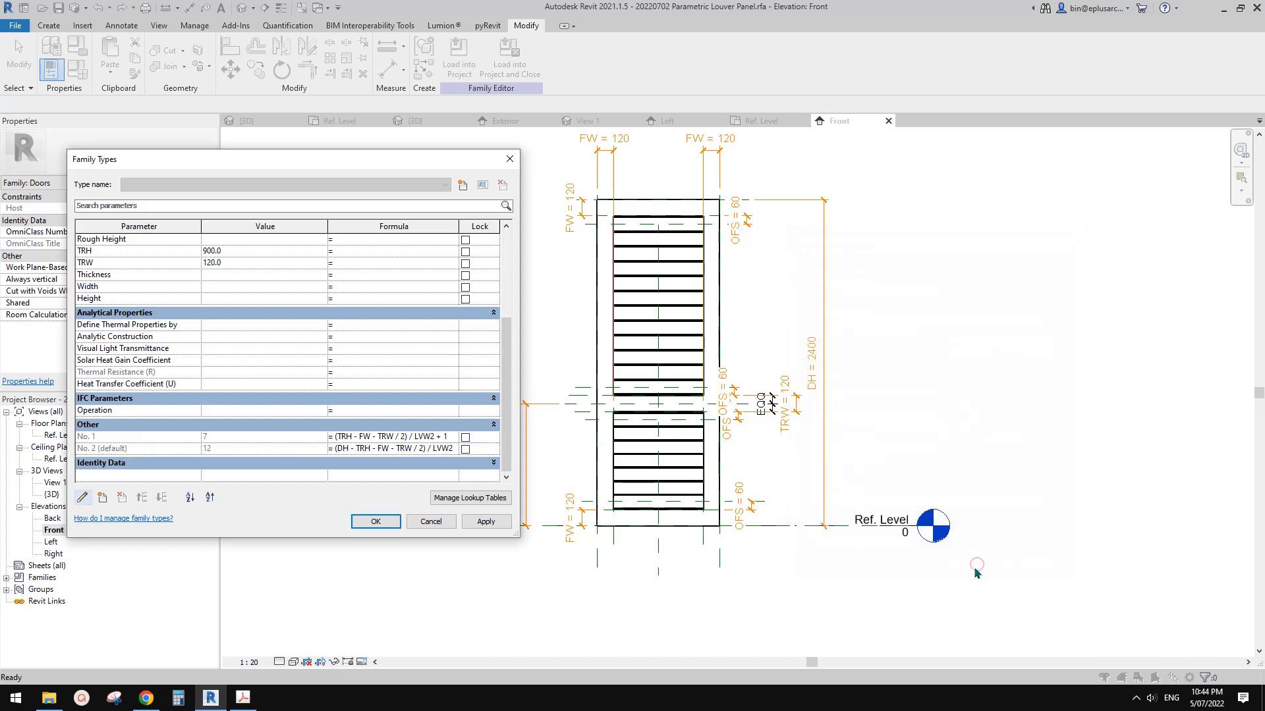
Step: Review the family's parameters, and make the DH height dimension an instance parameter in the Front elevation
{"action": "scroll", "coordinate": [196, 450], "scroll_direction": "up", "scroll_amount": 5}
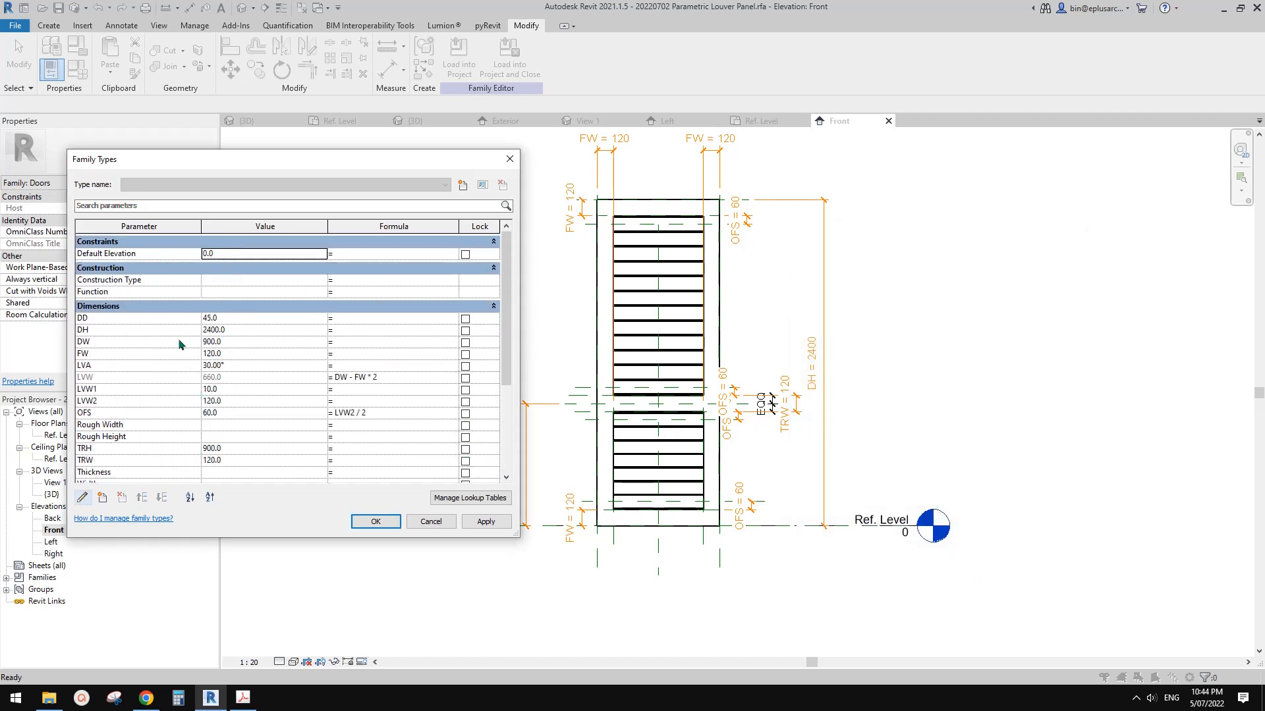
{"action": "scroll", "coordinate": [179, 360], "scroll_direction": "down", "scroll_amount": 3}
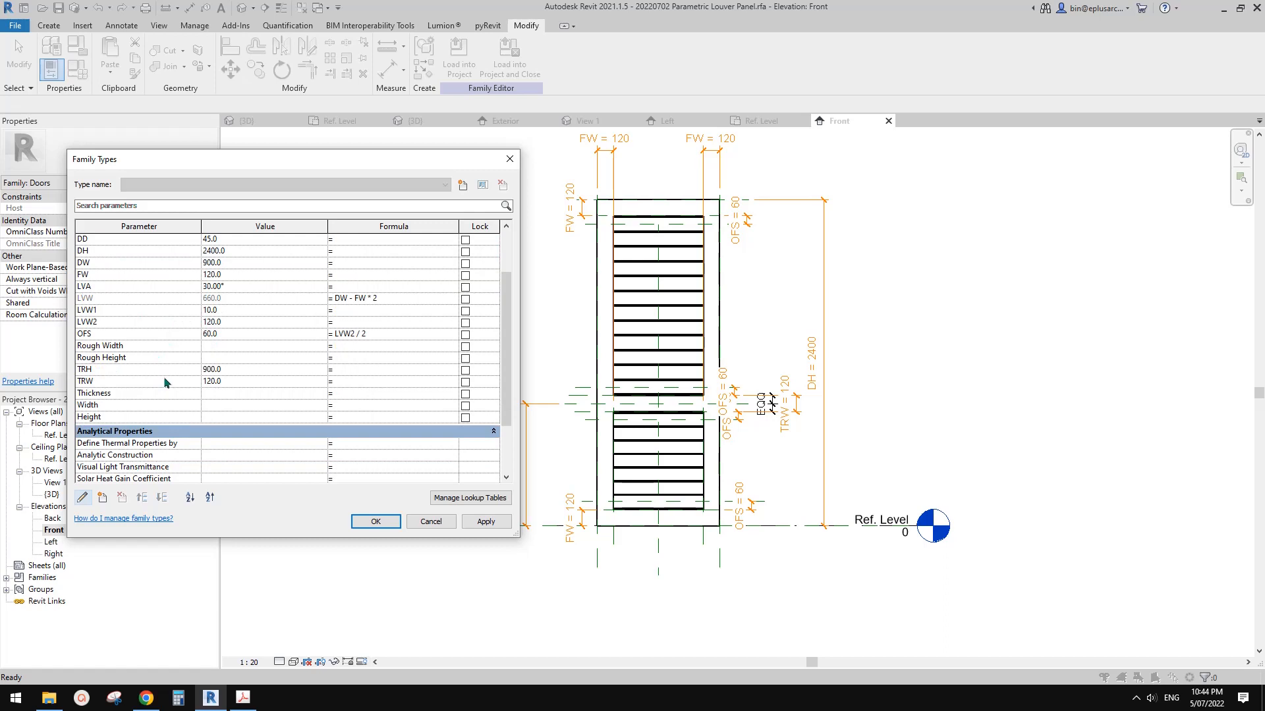
{"action": "left_click", "coordinate": [375, 522]}
{"action": "left_click", "coordinate": [824, 325]}
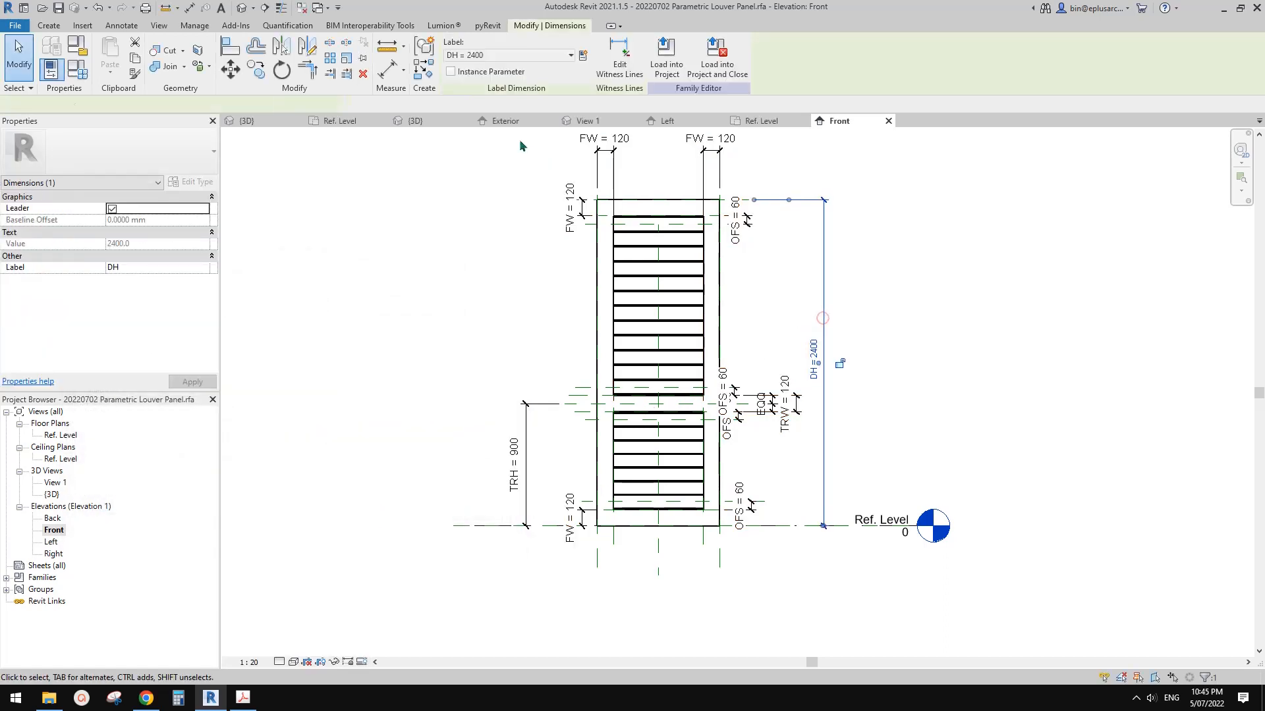
{"action": "left_click", "coordinate": [450, 71]}
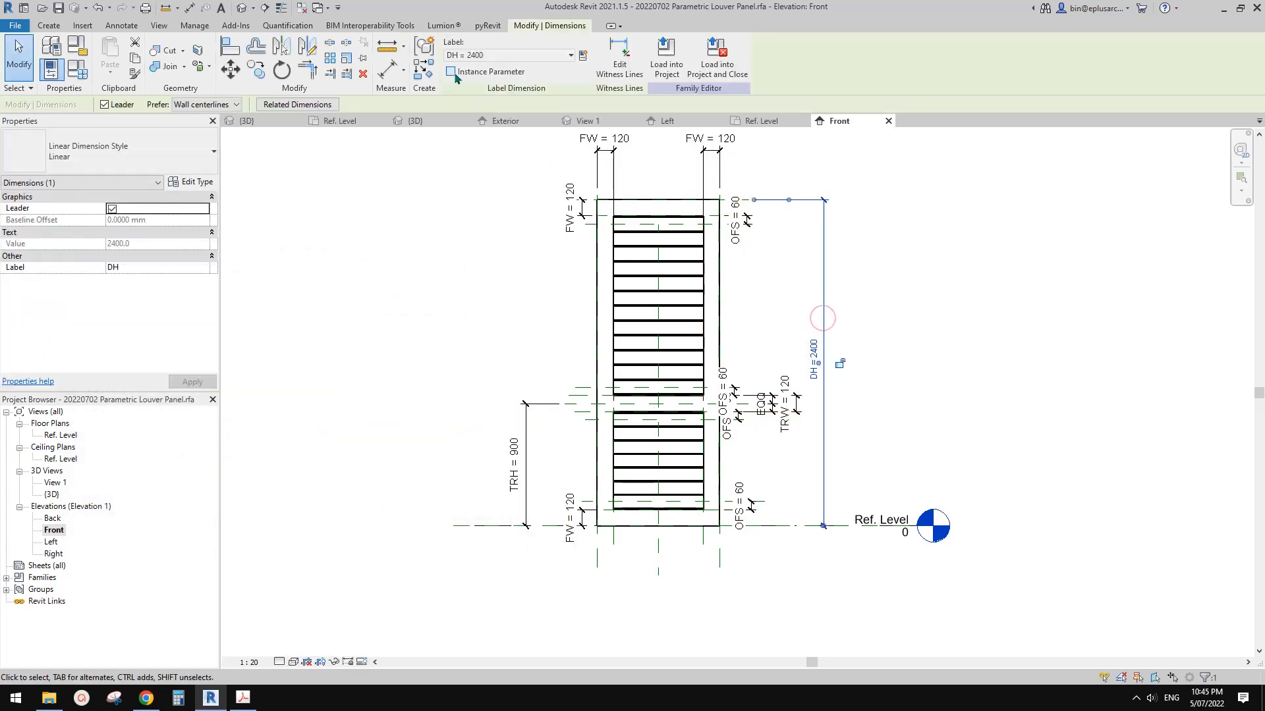
{"action": "left_click", "coordinate": [980, 238]}
{"action": "left_click", "coordinate": [823, 347]}
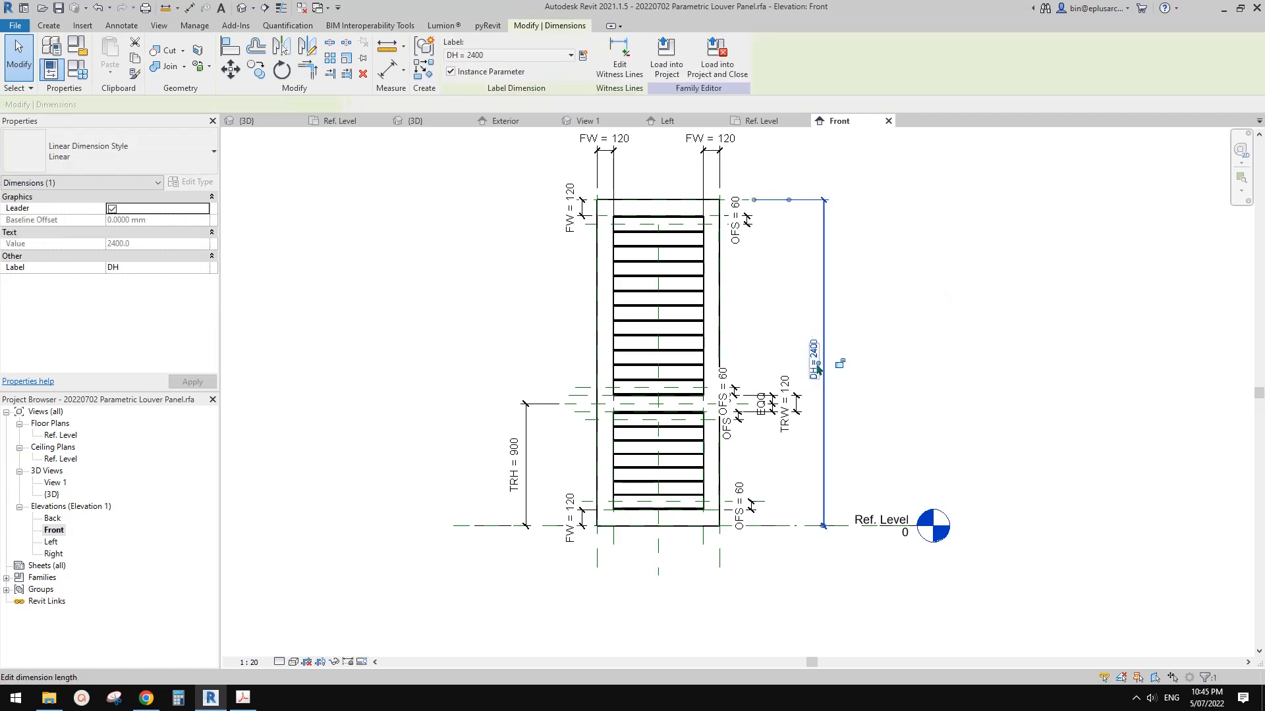
{"action": "middle_click_drag", "start_coordinate": [684, 325], "coordinate": [711, 355]}
{"action": "scroll", "coordinate": [696, 487], "scroll_direction": "down", "scroll_amount": 1}
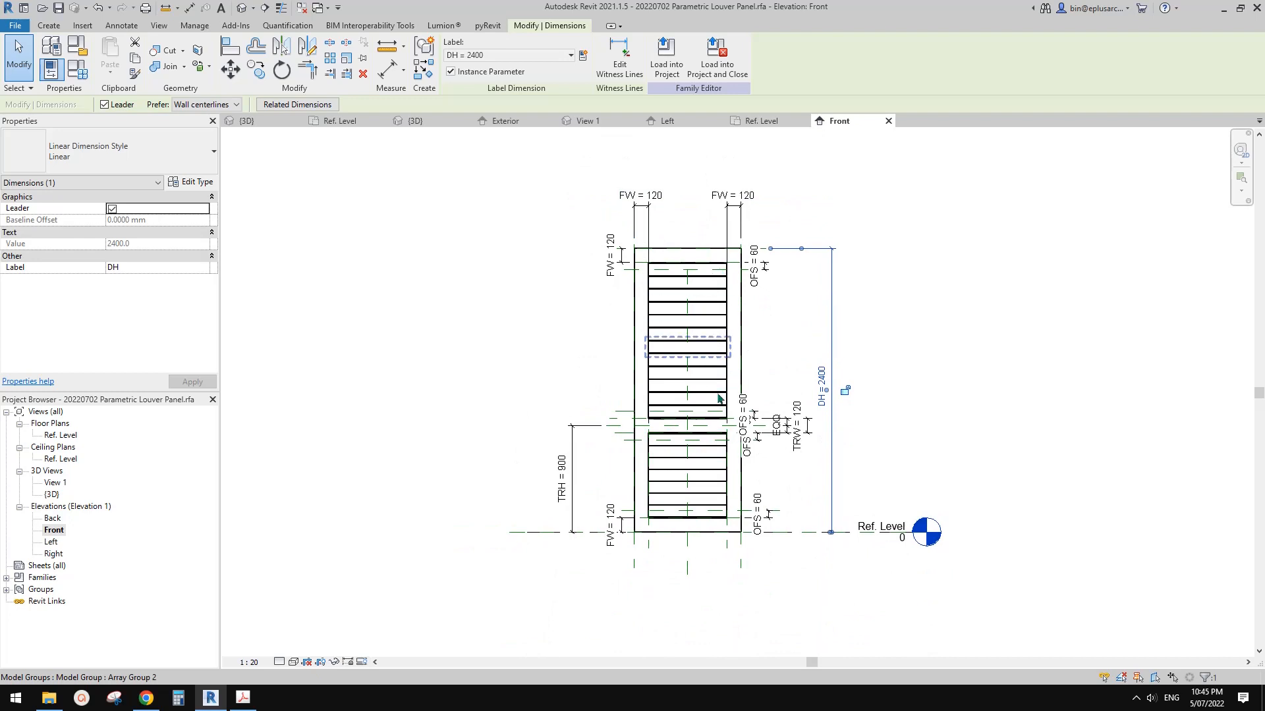
{"action": "scroll", "coordinate": [687, 420], "scroll_direction": "down", "scroll_amount": 1}
{"action": "middle_click_drag", "start_coordinate": [687, 420], "coordinate": [676, 448]}
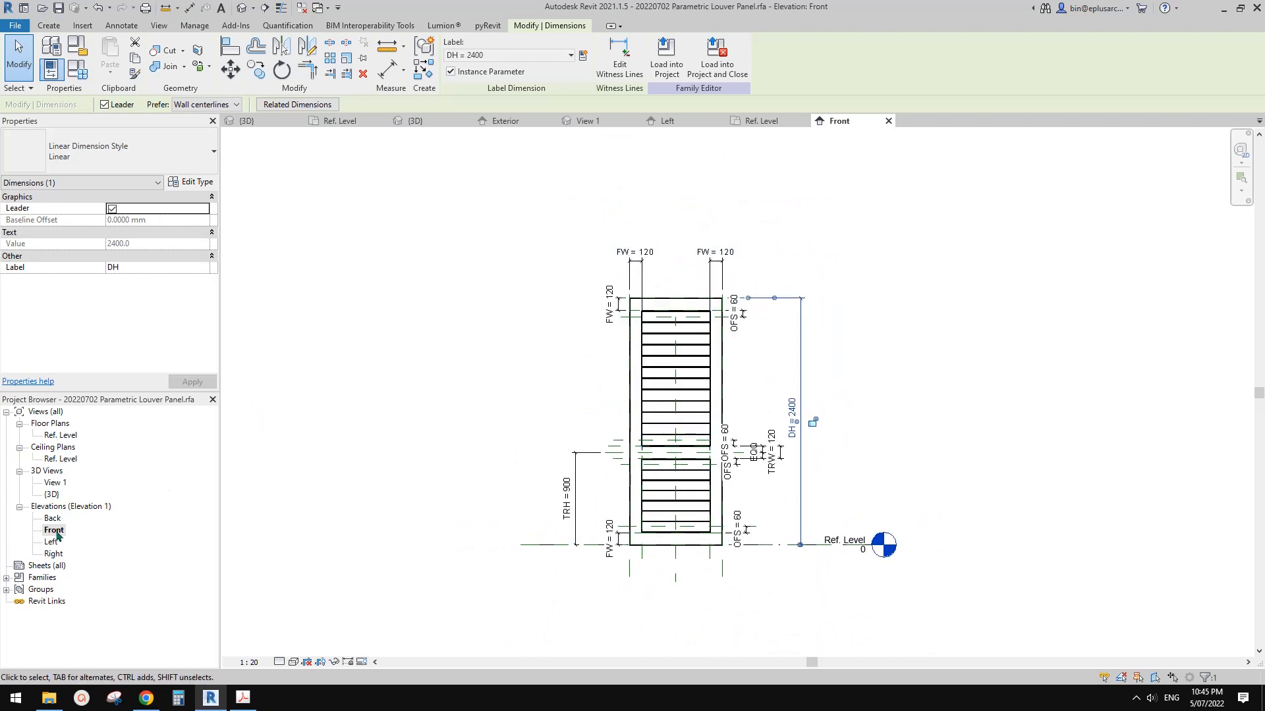
Step: Open the Ref. Level floor plan and try to make the DW width dimension an instance parameter
{"action": "double_click", "coordinate": [61, 435]}
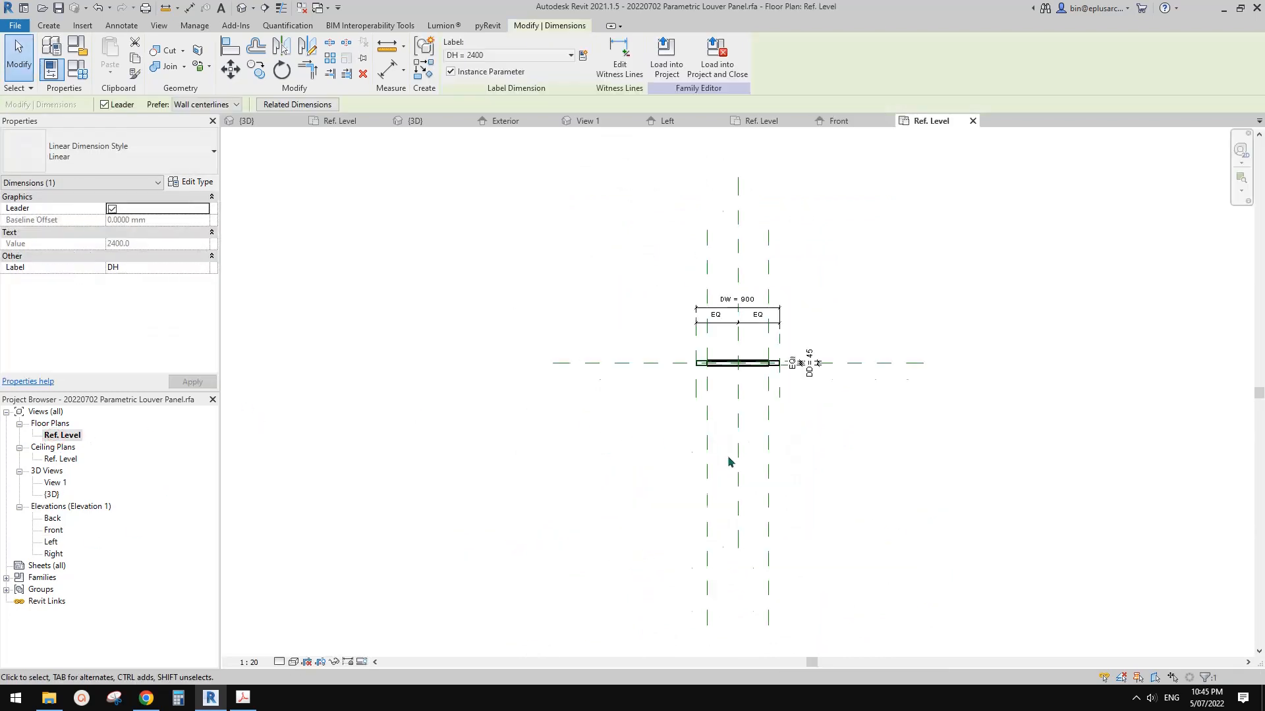
{"action": "left_click", "coordinate": [718, 344]}
{"action": "scroll", "coordinate": [701, 356], "scroll_direction": "up", "scroll_amount": 2}
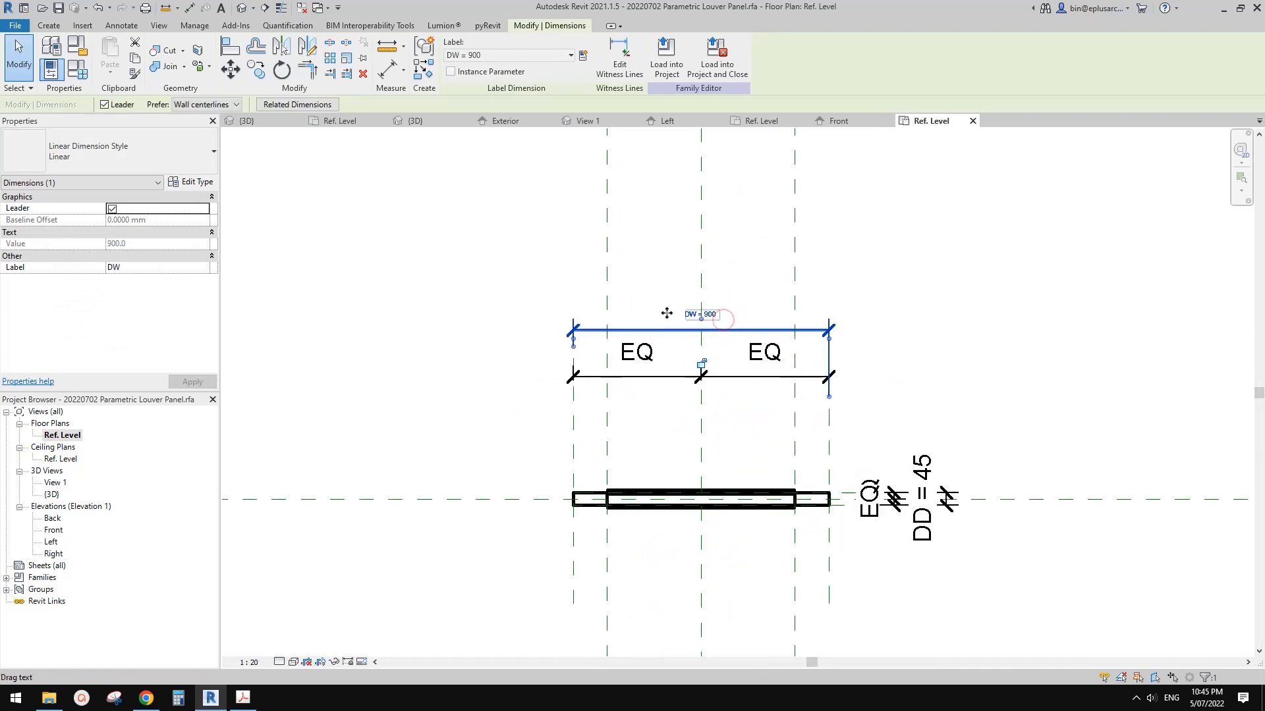
{"action": "left_click", "coordinate": [451, 71]}
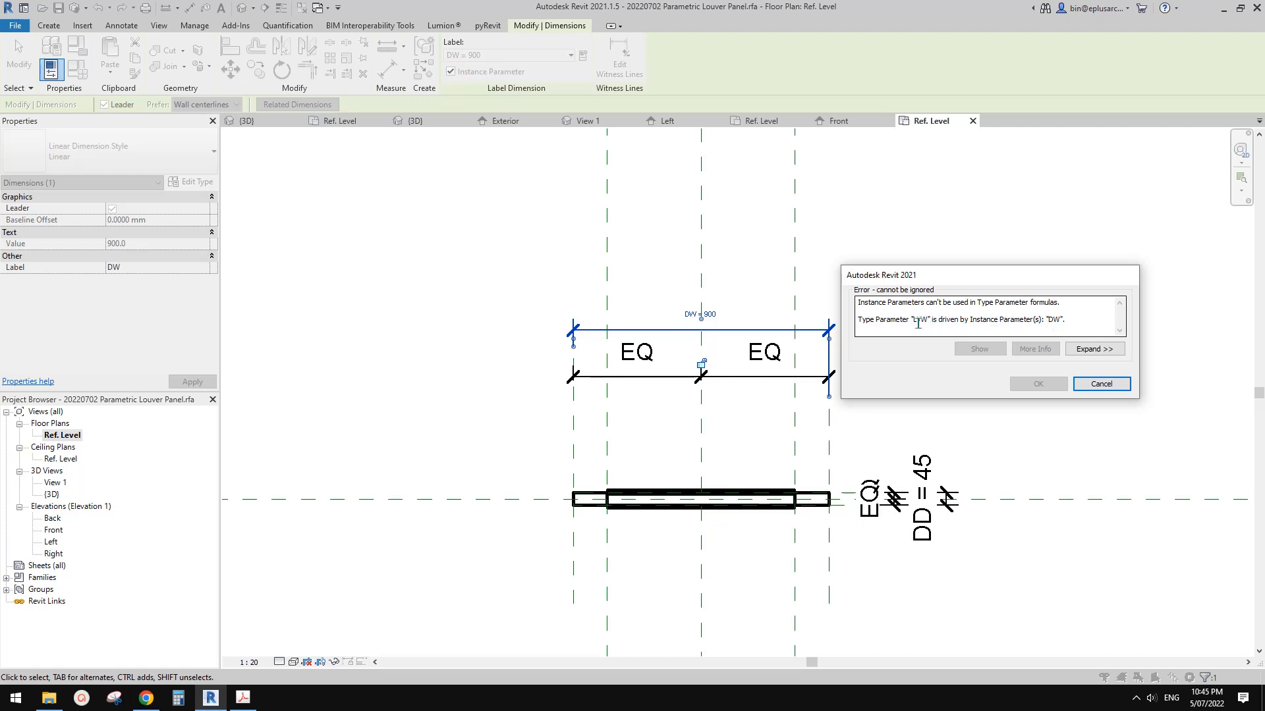
{"action": "key", "text": "Escape"}
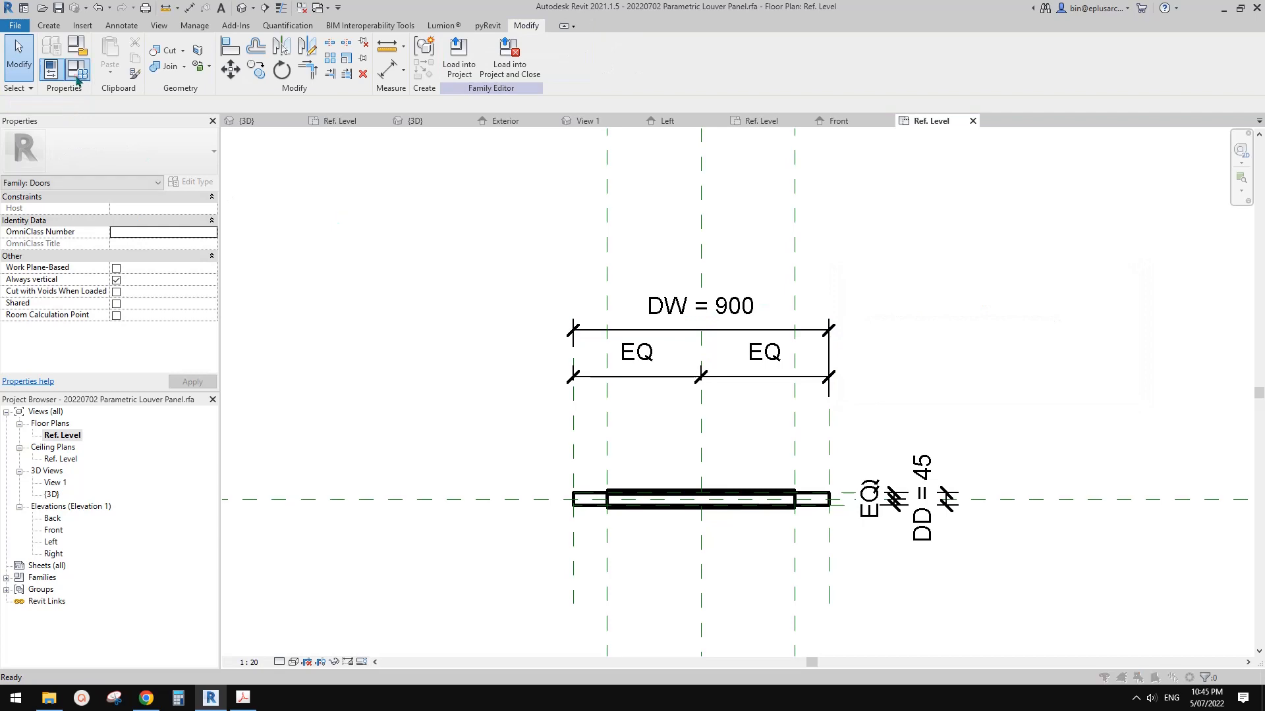
Step: Try to change the FW parameter from type to instance in the family types settings
{"action": "left_click", "coordinate": [77, 69]}
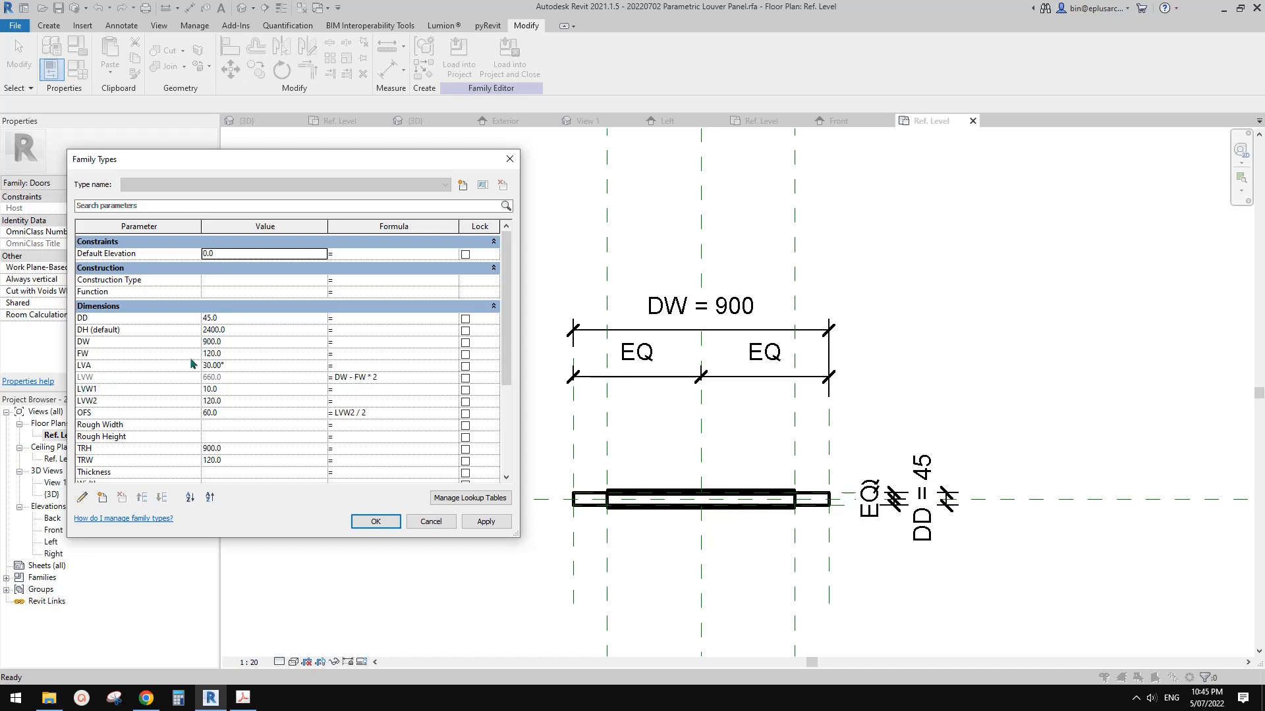
{"action": "left_click", "coordinate": [106, 354]}
{"action": "left_click", "coordinate": [82, 497]}
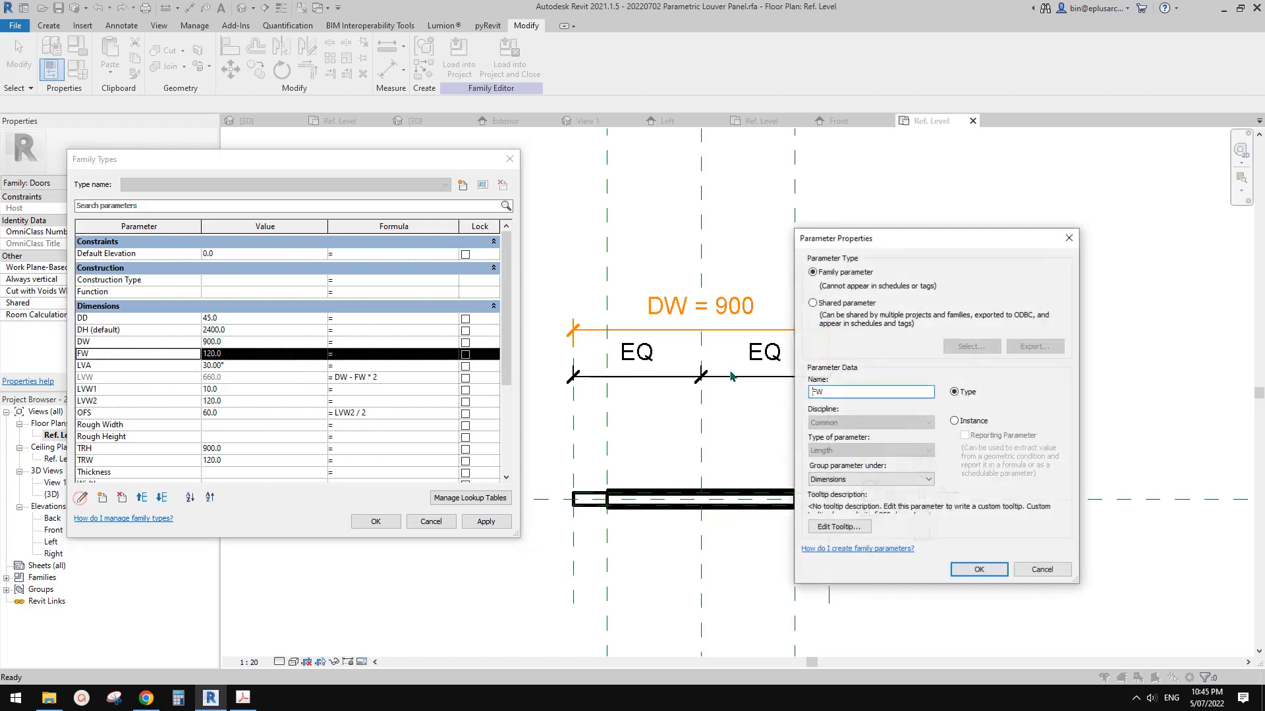
{"action": "left_click", "coordinate": [954, 421]}
{"action": "left_click", "coordinate": [979, 570]}
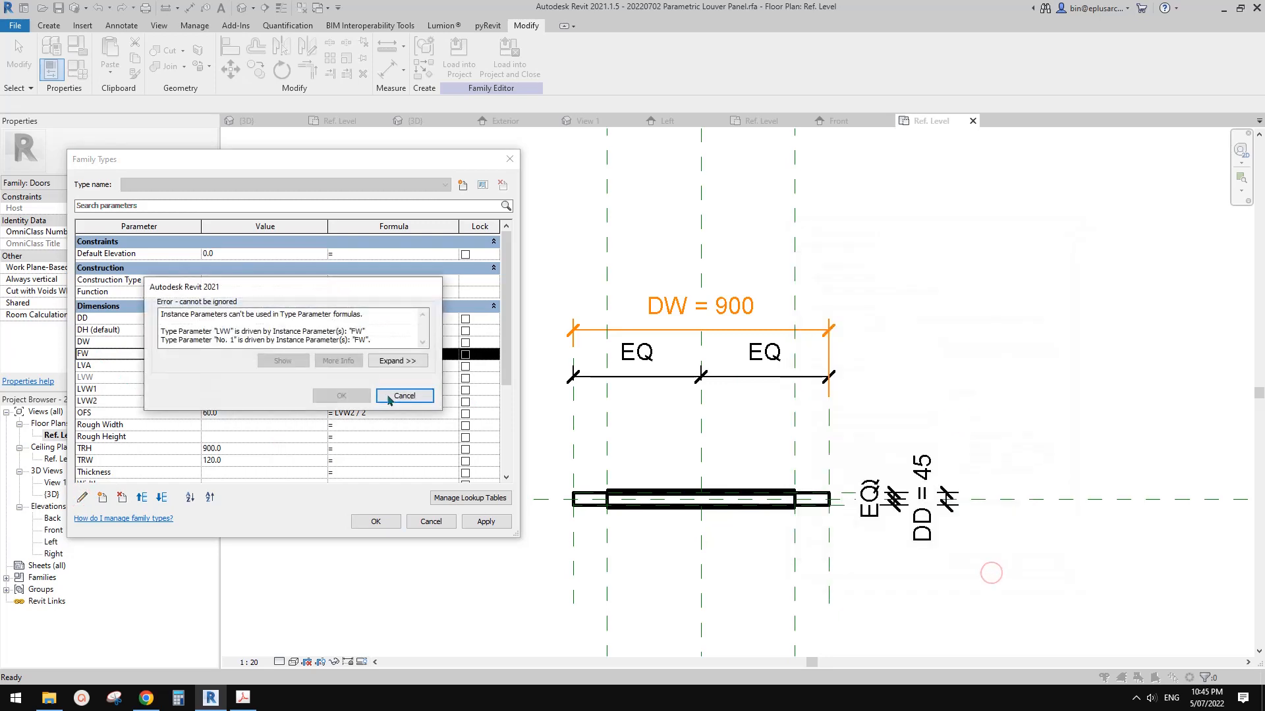
{"action": "key", "text": "Escape"}
Step: Change the No. 1 louver count parameter to an instance parameter and apply the family types settings
{"action": "scroll", "coordinate": [181, 420], "scroll_direction": "down", "scroll_amount": 5}
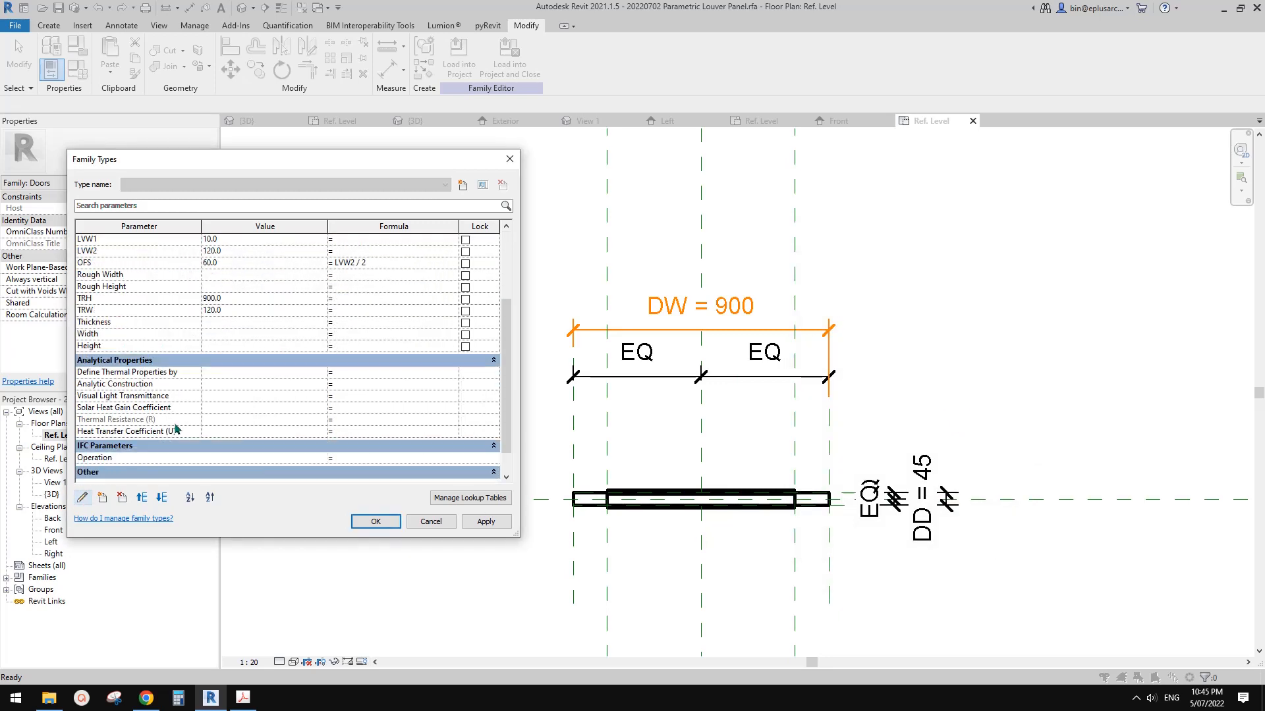
{"action": "left_click", "coordinate": [138, 435]}
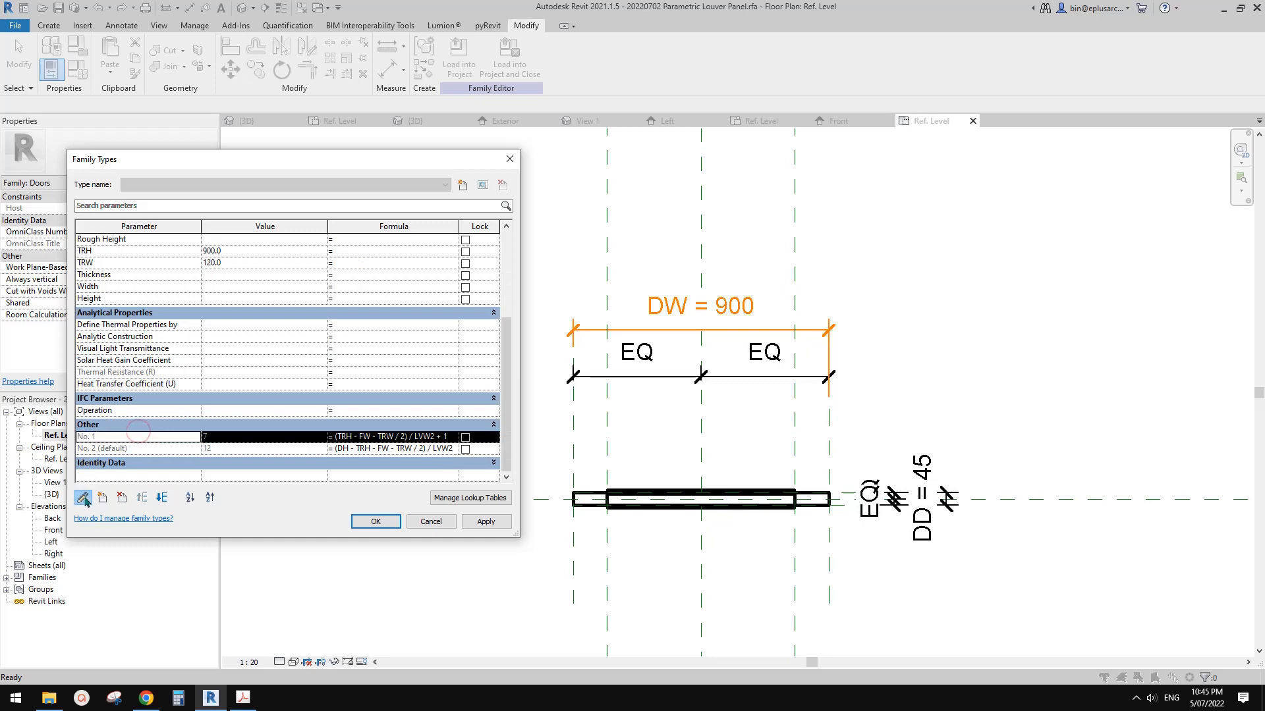
{"action": "left_click", "coordinate": [83, 497]}
{"action": "left_click", "coordinate": [981, 571]}
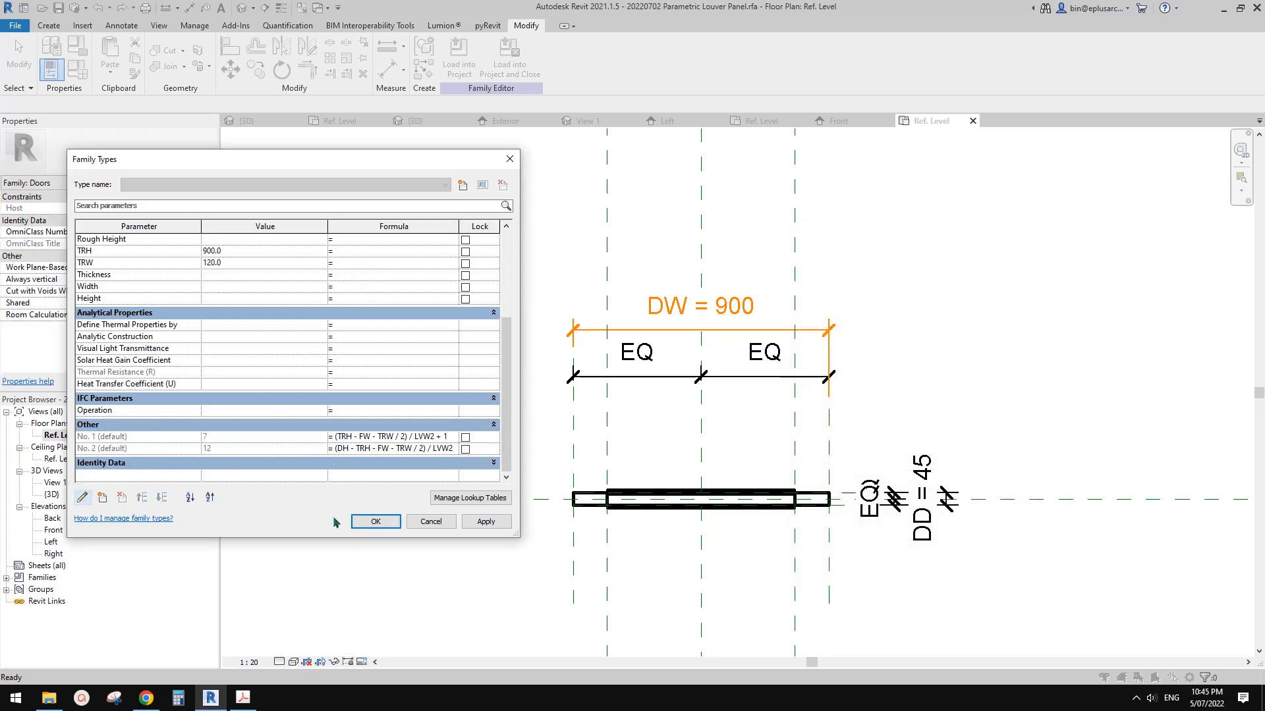
{"action": "left_click", "coordinate": [375, 522]}
Step: Try again to make the DW width dimension an instance parameter in the Ref. Level plan
{"action": "left_click", "coordinate": [665, 308]}
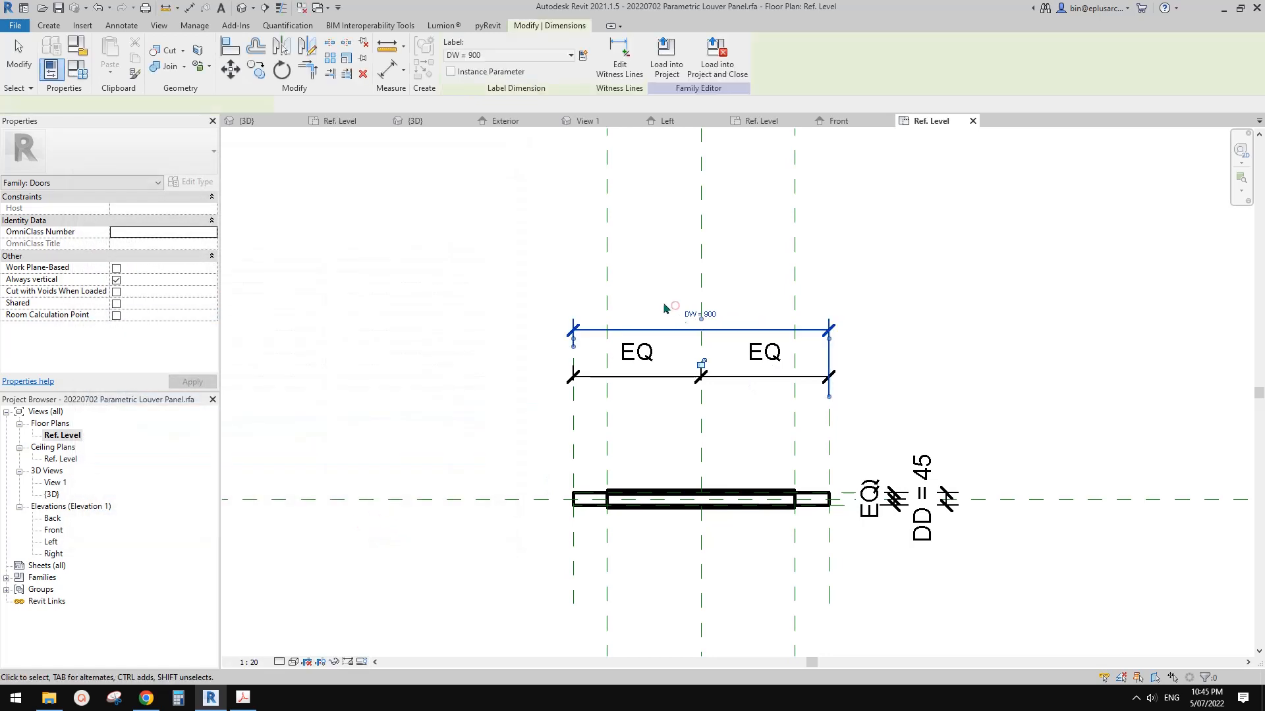
{"action": "left_click", "coordinate": [451, 71]}
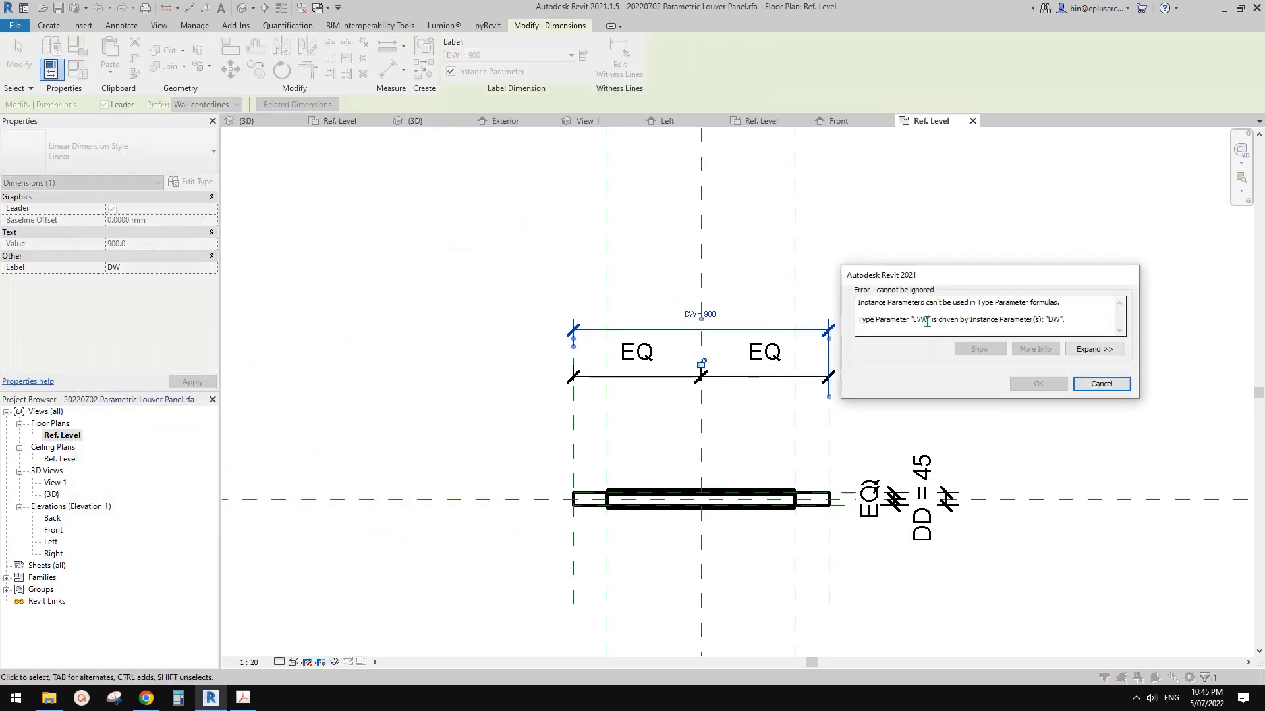
{"action": "left_click", "coordinate": [1101, 383]}
Step: Reopen the family types settings and try again to change the FW parameter to instance
{"action": "left_click", "coordinate": [78, 69]}
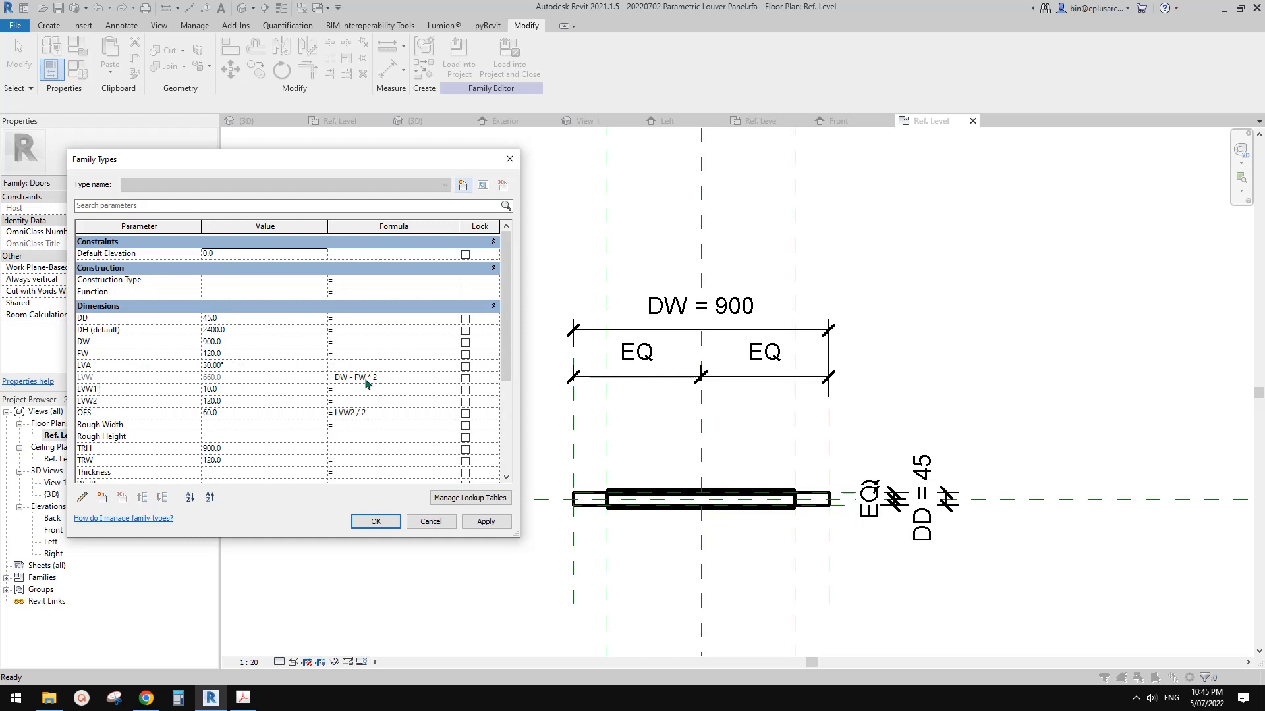
{"action": "left_click", "coordinate": [116, 356]}
{"action": "left_click", "coordinate": [81, 498]}
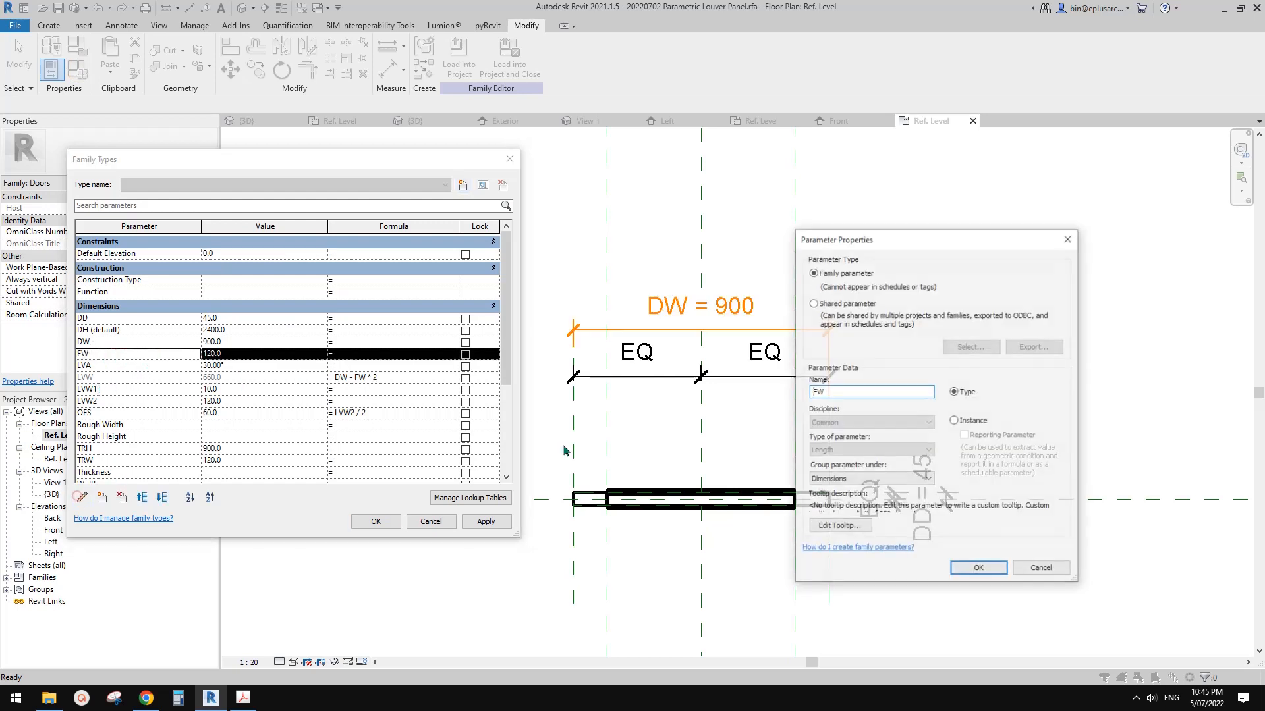
{"action": "left_click", "coordinate": [980, 571]}
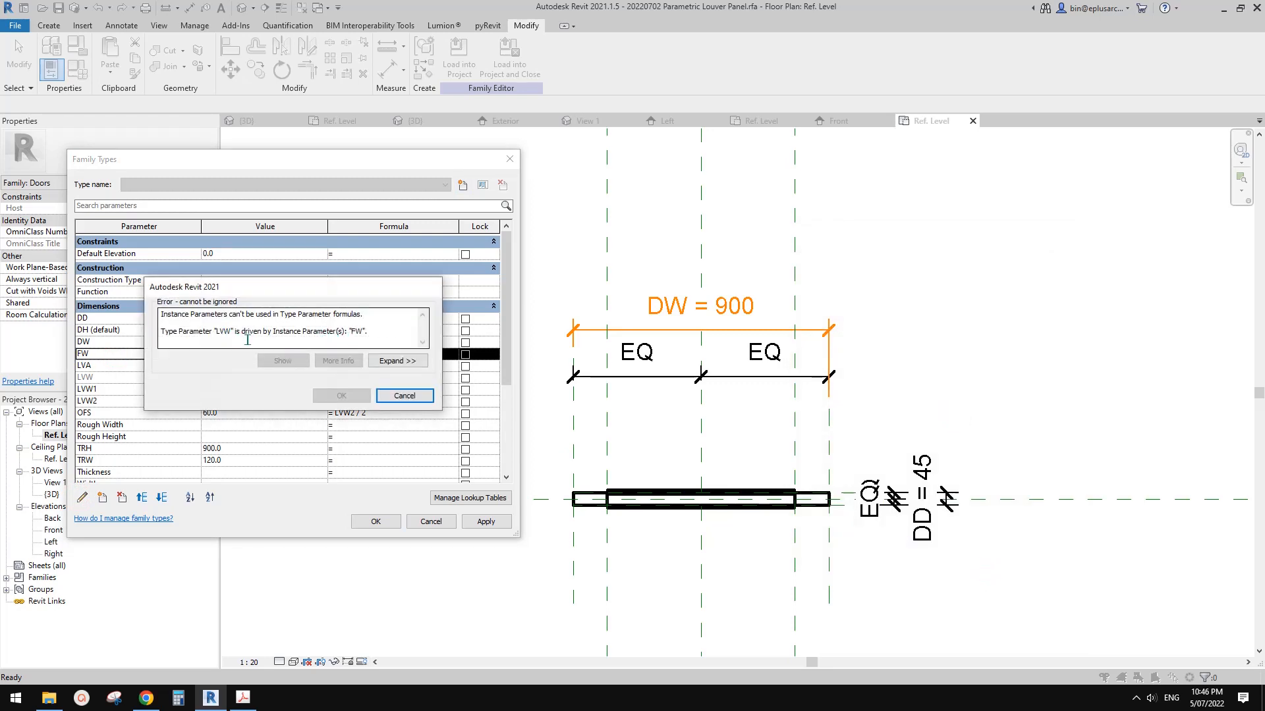
{"action": "key", "text": "Return"}
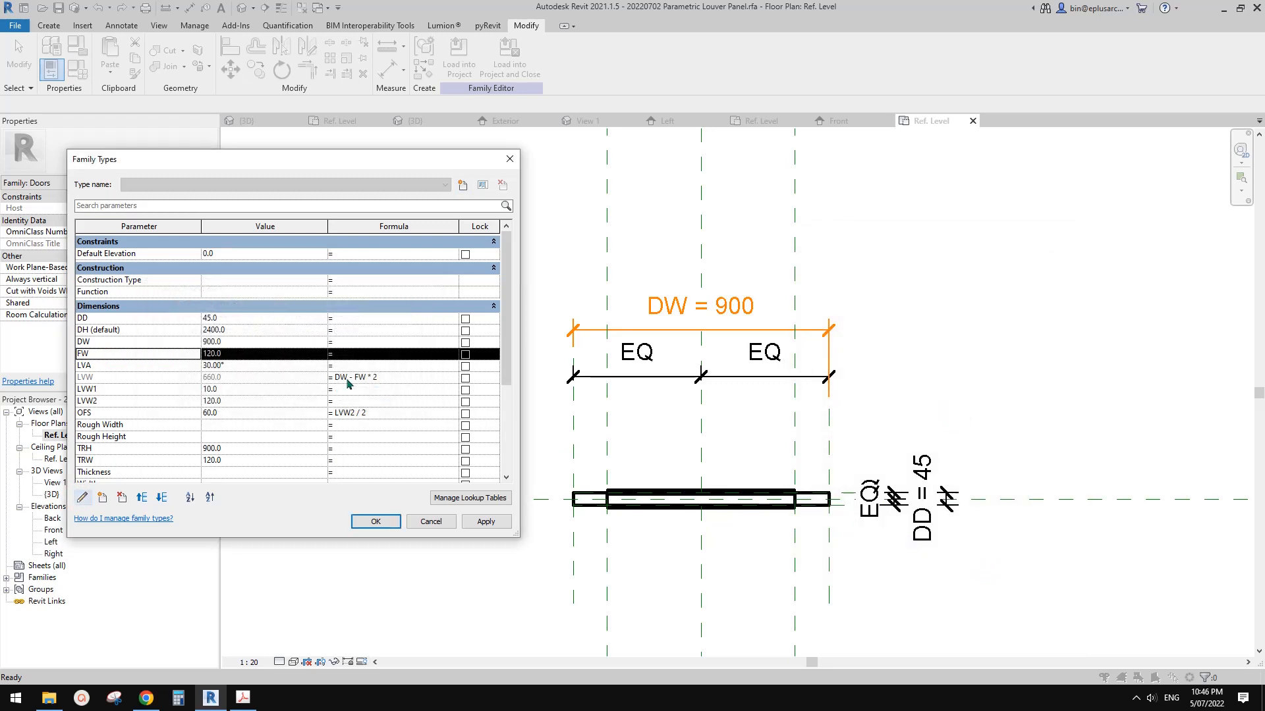
Step: Change the formula-driven LVW louver width parameter to an instance parameter
{"action": "left_click", "coordinate": [294, 378]}
{"action": "left_click", "coordinate": [176, 377]}
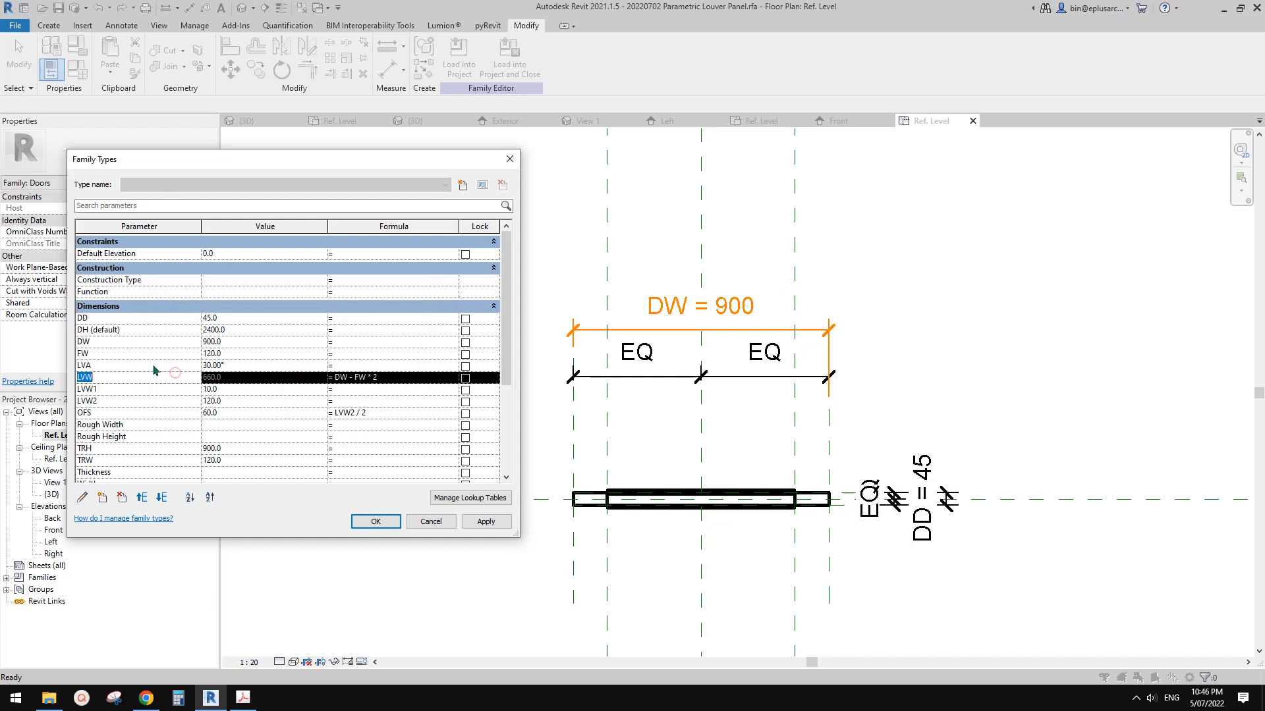
{"action": "left_click", "coordinate": [83, 497]}
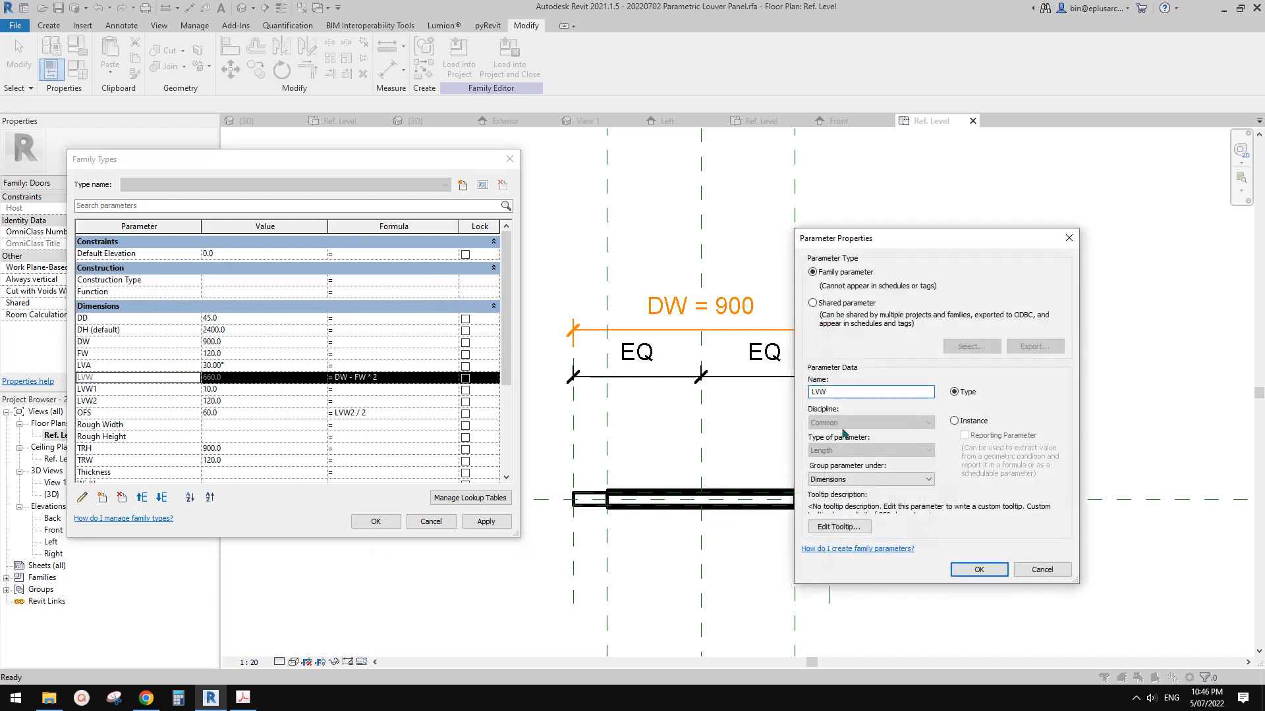
{"action": "left_click", "coordinate": [984, 570]}
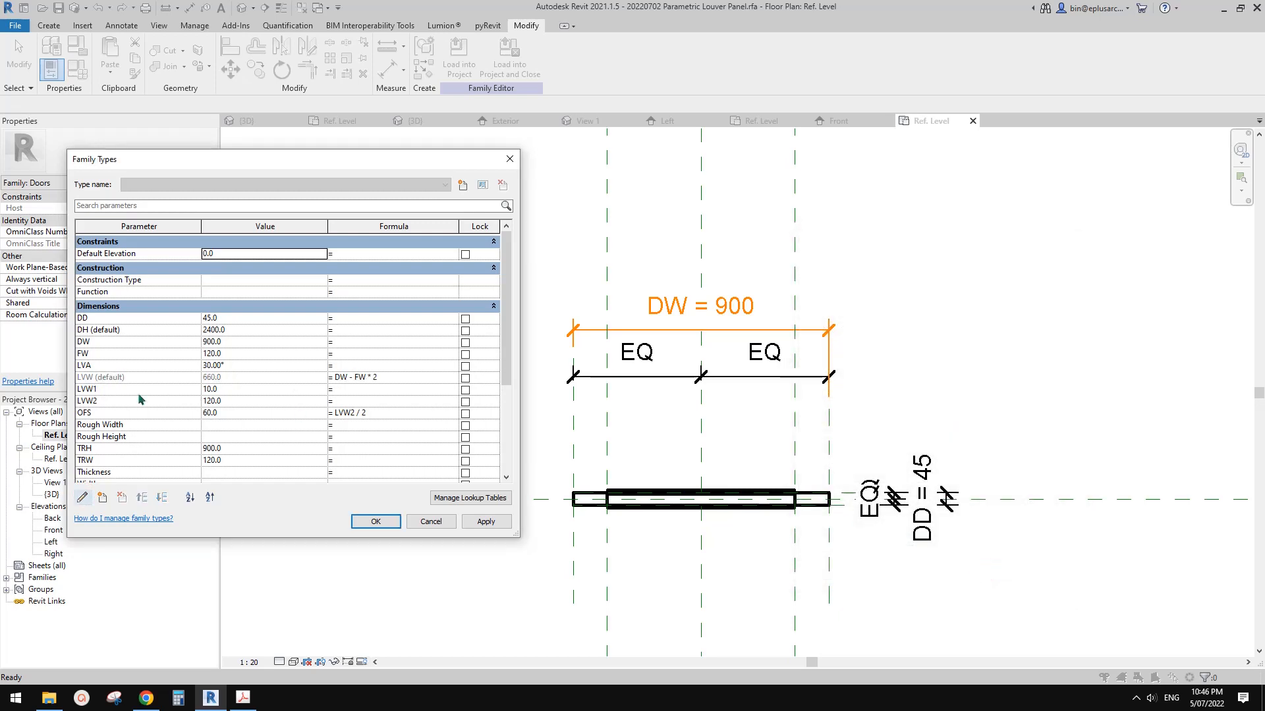
Step: Make the DW width dimension an instance parameter in the Ref. Level plan
{"action": "left_click", "coordinate": [700, 309]}
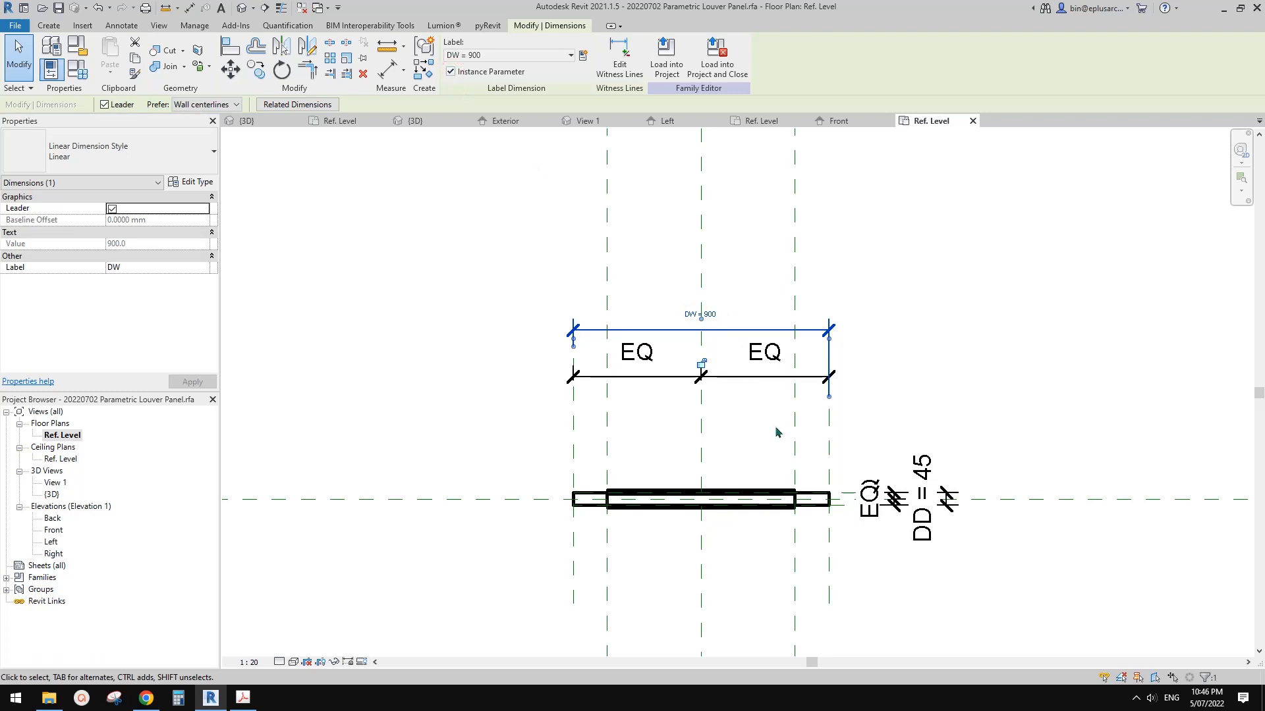
{"action": "left_click", "coordinate": [988, 352]}
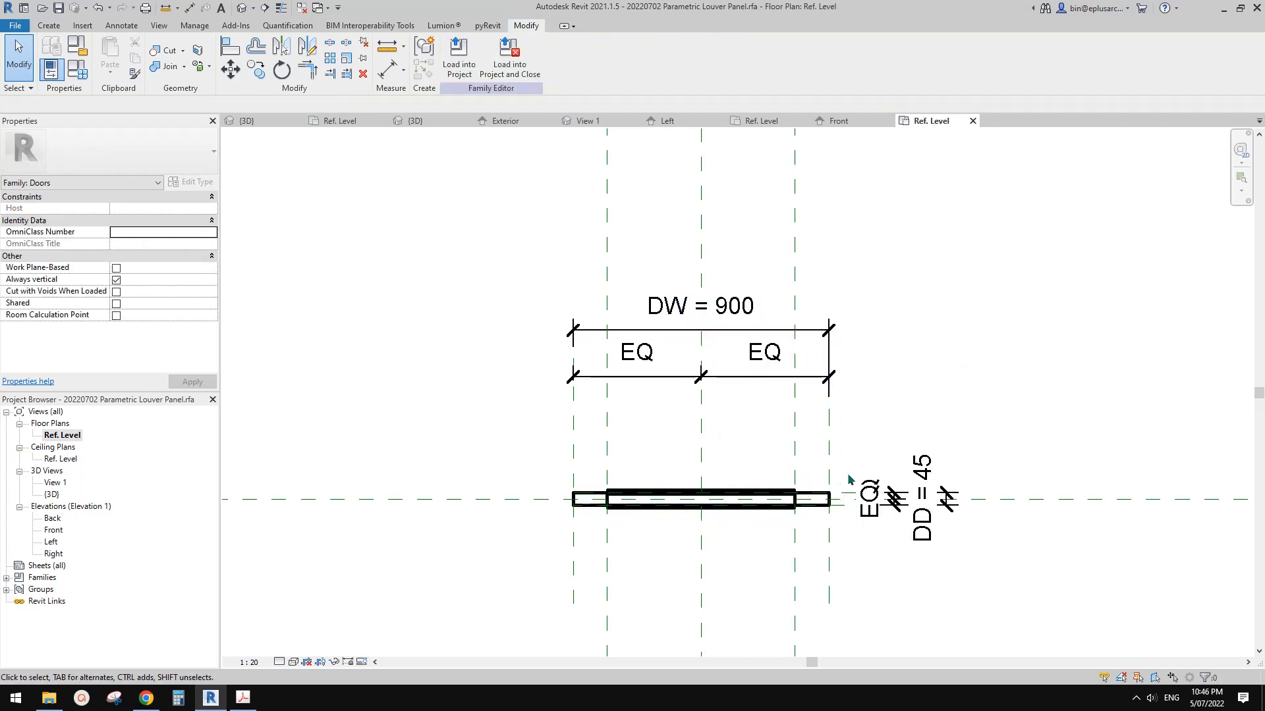
{"action": "middle_click_drag", "start_coordinate": [909, 397], "coordinate": [920, 396]}
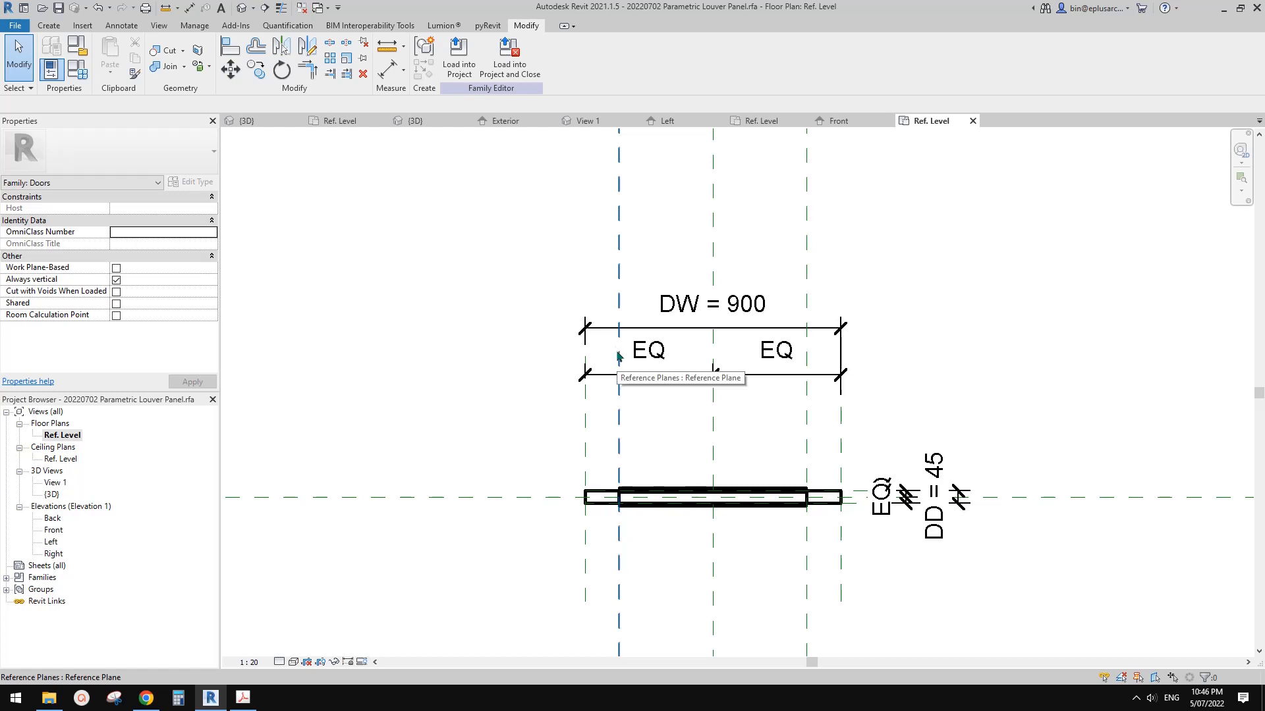
{"action": "middle_click_drag", "start_coordinate": [645, 390], "coordinate": [643, 359]}
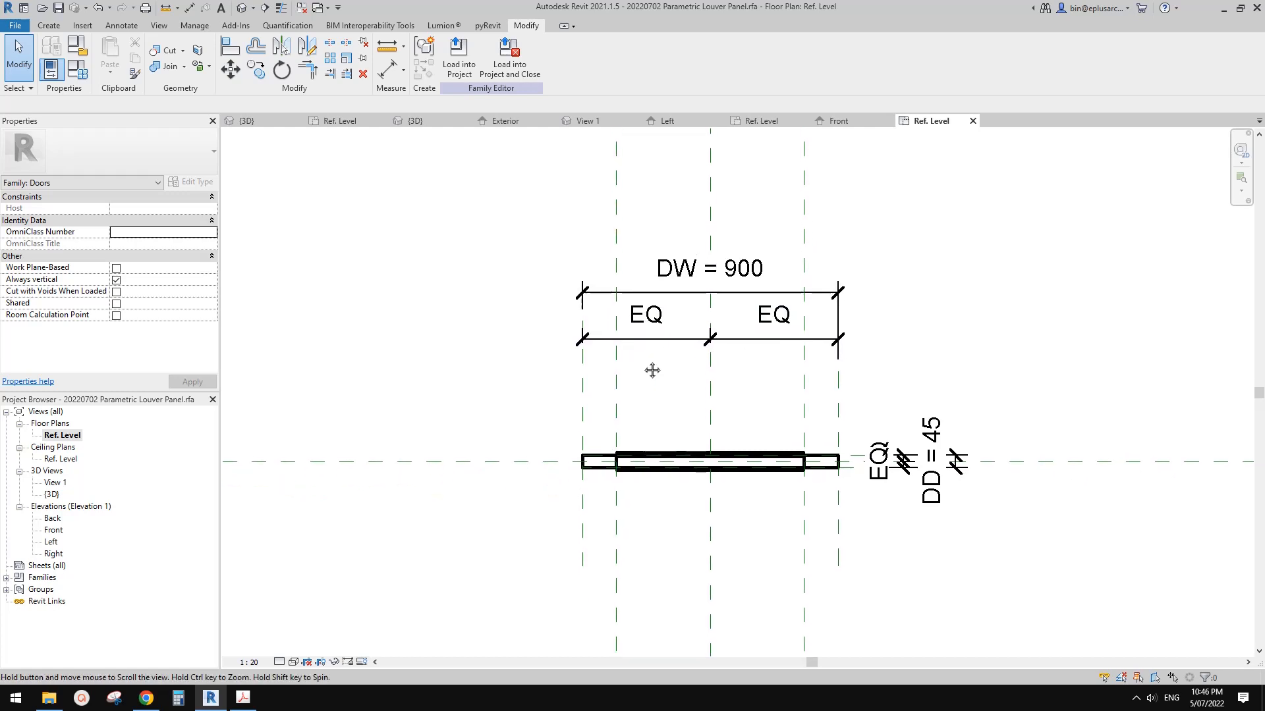
Step: Close the inactive views and identify which open family is the curtain panel, returning to the louver panel
{"action": "left_click", "coordinate": [459, 64]}
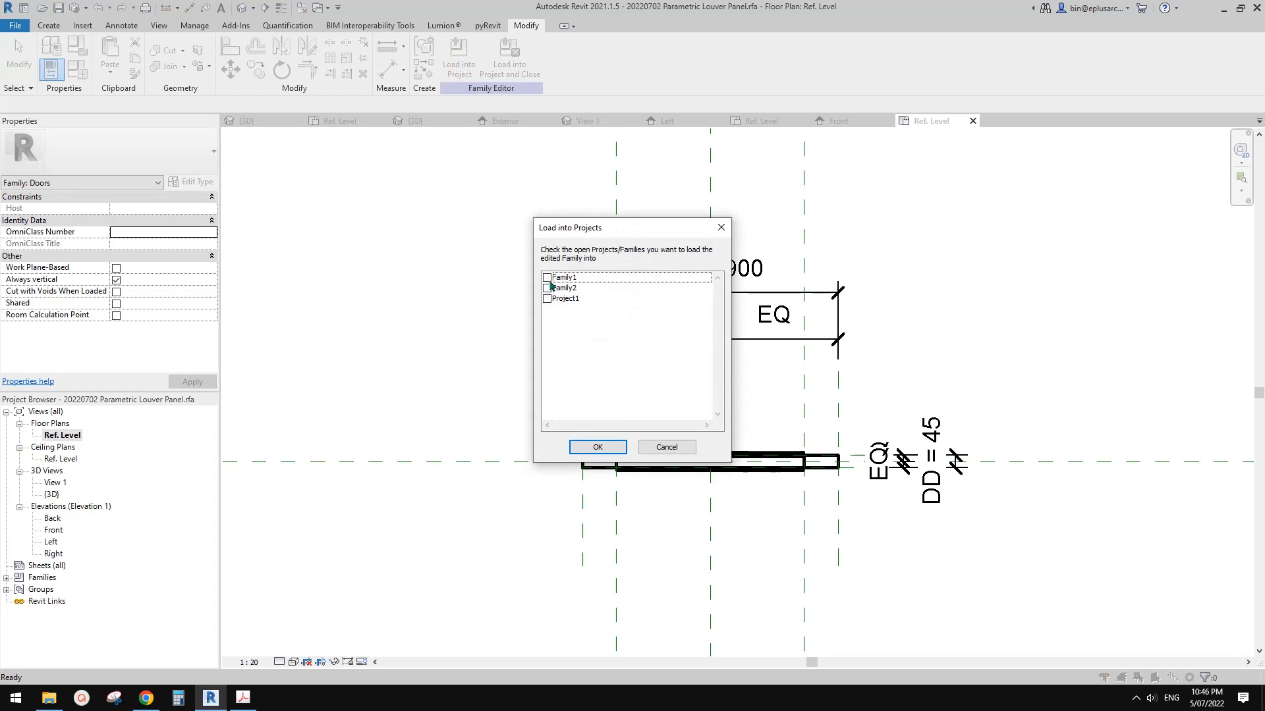
{"action": "key", "text": "Escape"}
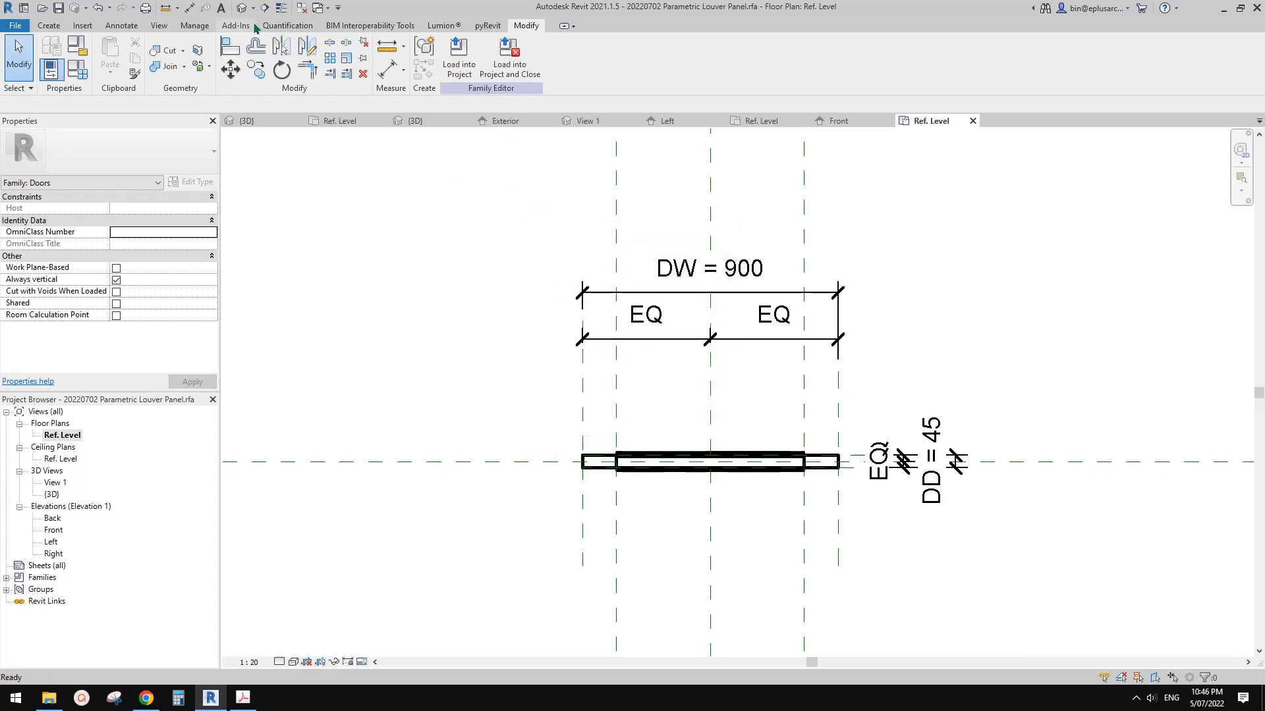
{"action": "left_click", "coordinate": [303, 9]}
{"action": "left_click", "coordinate": [419, 124]}
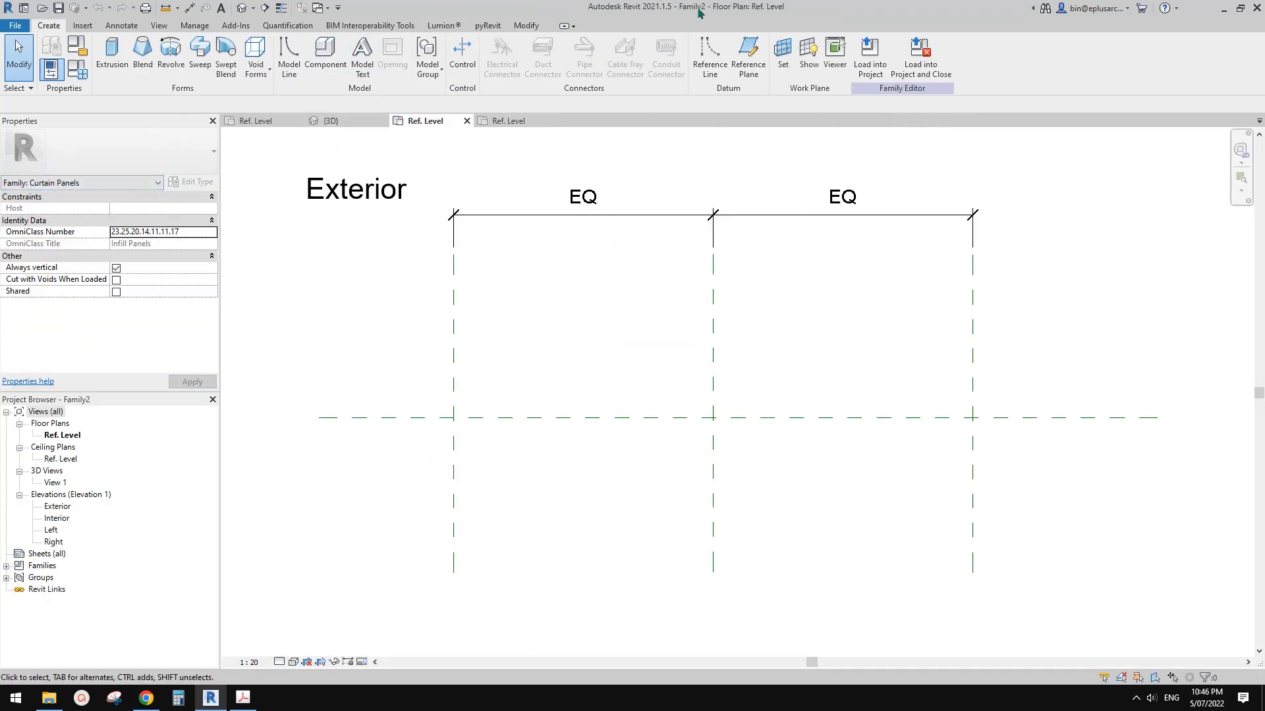
{"action": "left_click", "coordinate": [517, 122]}
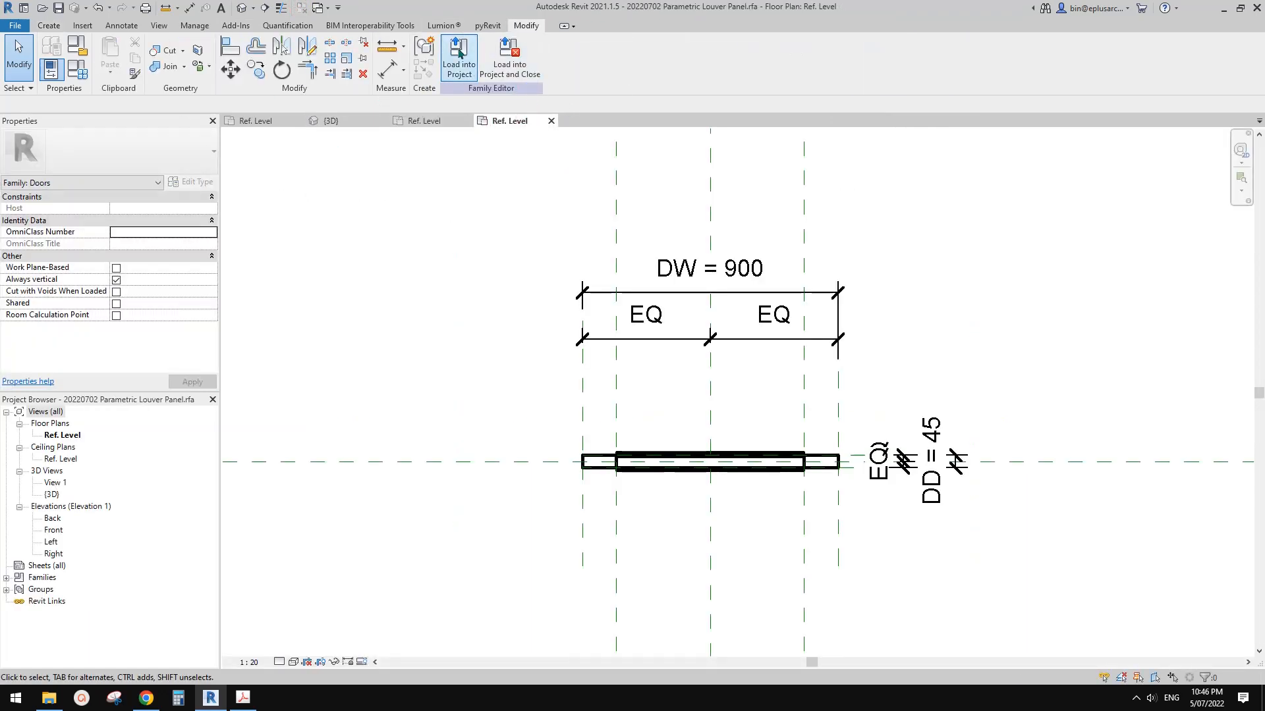
Step: Load the louver panel family into the curtain panel family Family2
{"action": "left_click", "coordinate": [459, 52]}
{"action": "left_click", "coordinate": [547, 289]}
{"action": "left_click", "coordinate": [597, 447]}
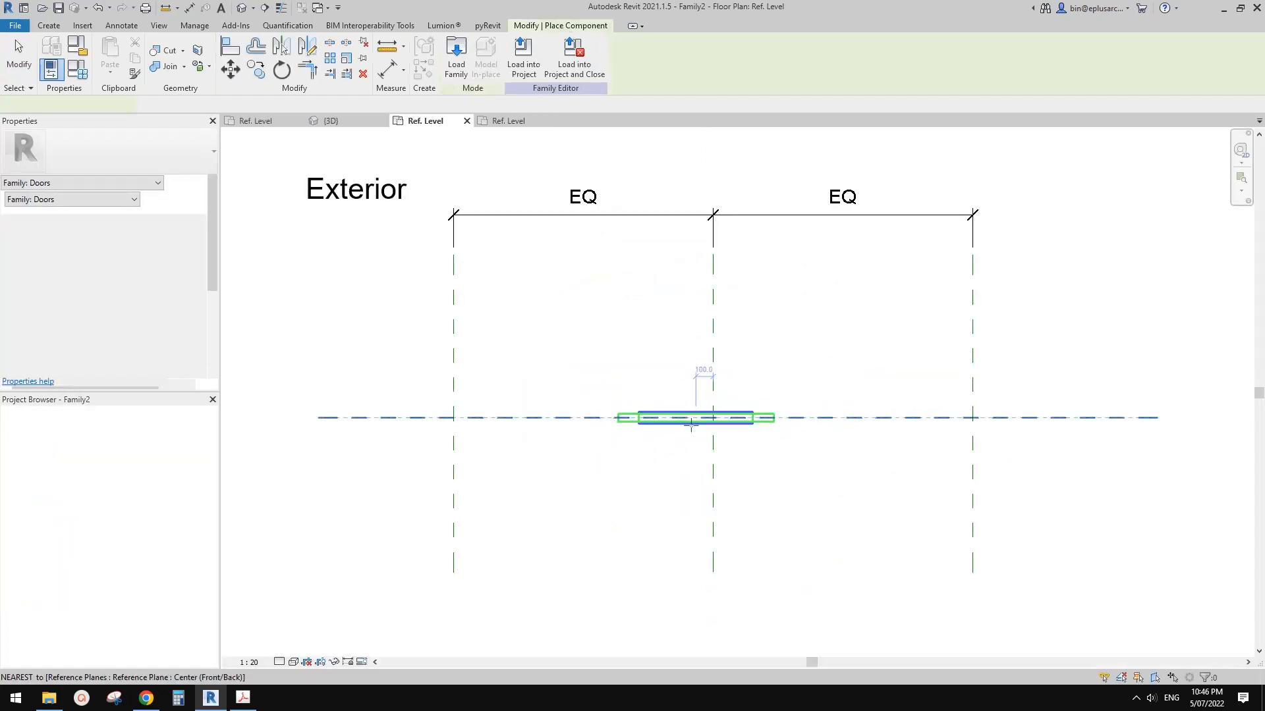
Step: Place the 20220702 Parametric Louver Panel at the intersection of the centre reference planes in the Ref. Level plan
{"action": "left_click", "coordinate": [713, 418]}
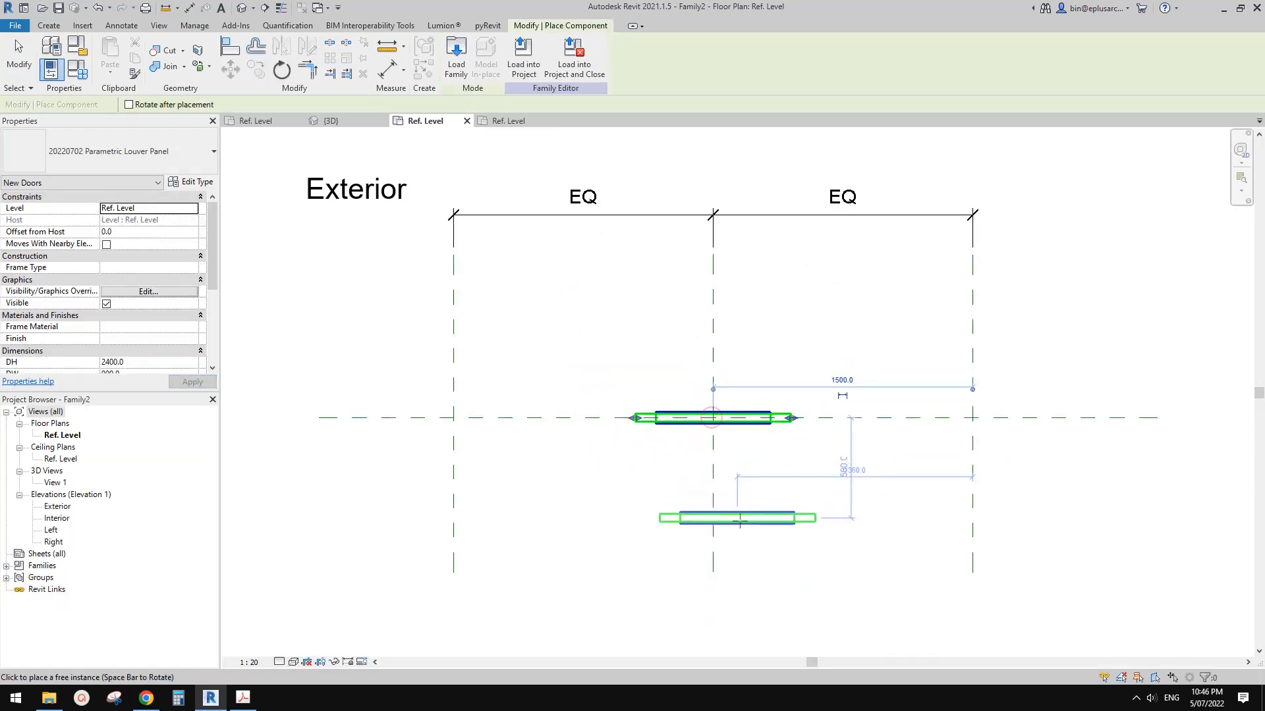
{"action": "key", "text": "Escape"}
{"action": "key", "text": "Escape"}
Step: Stretch both ends of the louver panel to the outer vertical reference planes and lock them there
{"action": "left_click", "coordinate": [733, 420]}
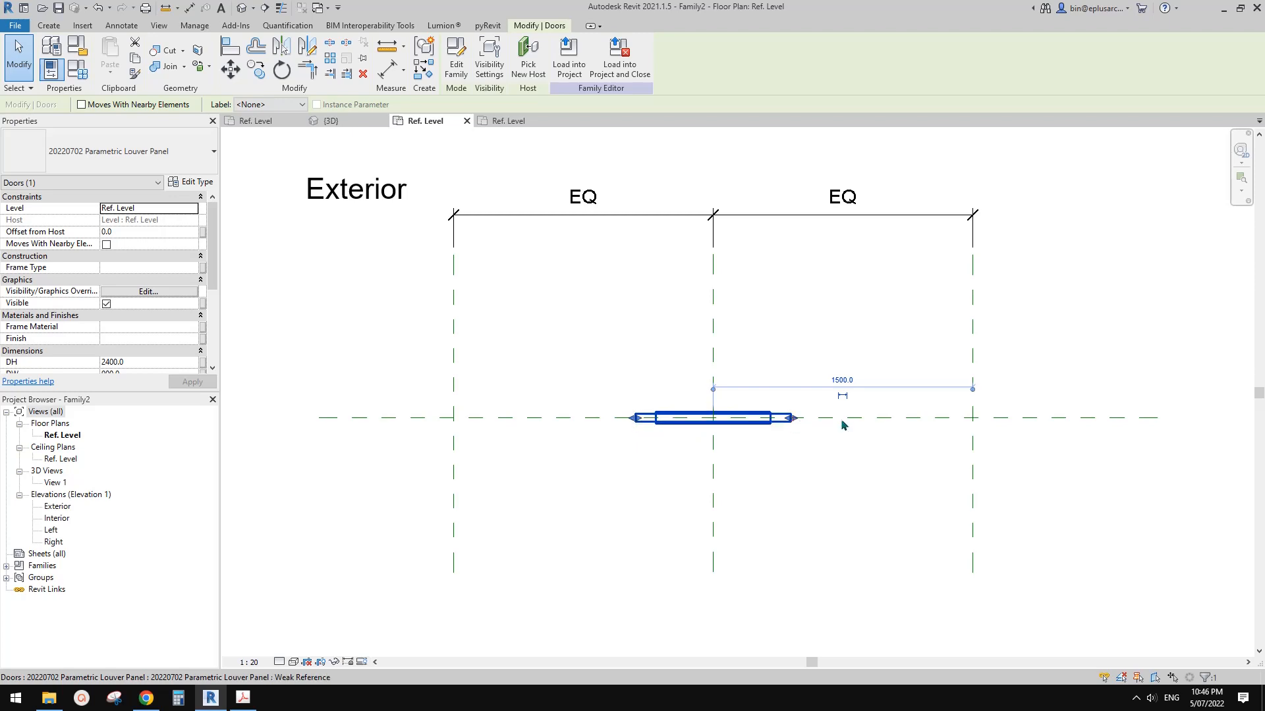
{"action": "left_click_drag", "start_coordinate": [793, 418], "coordinate": [972, 419]}
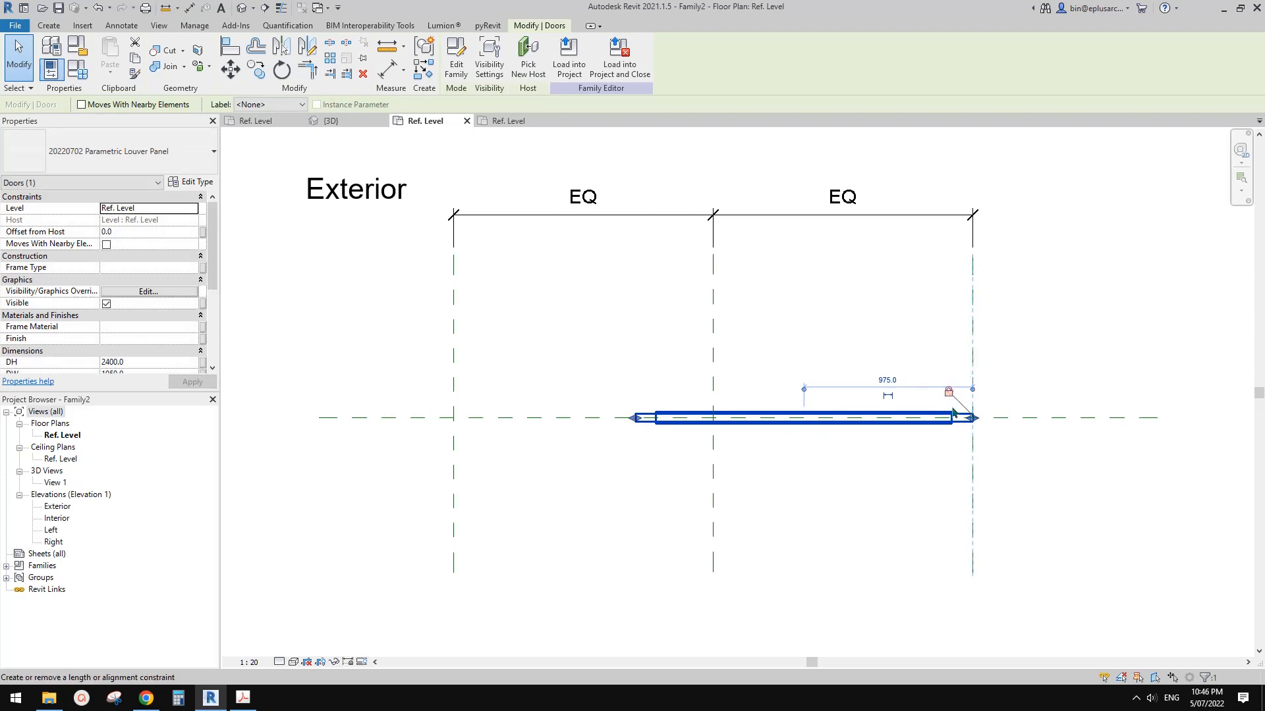
{"action": "left_click", "coordinate": [953, 412]}
{"action": "left_click_drag", "start_coordinate": [634, 419], "coordinate": [454, 428]}
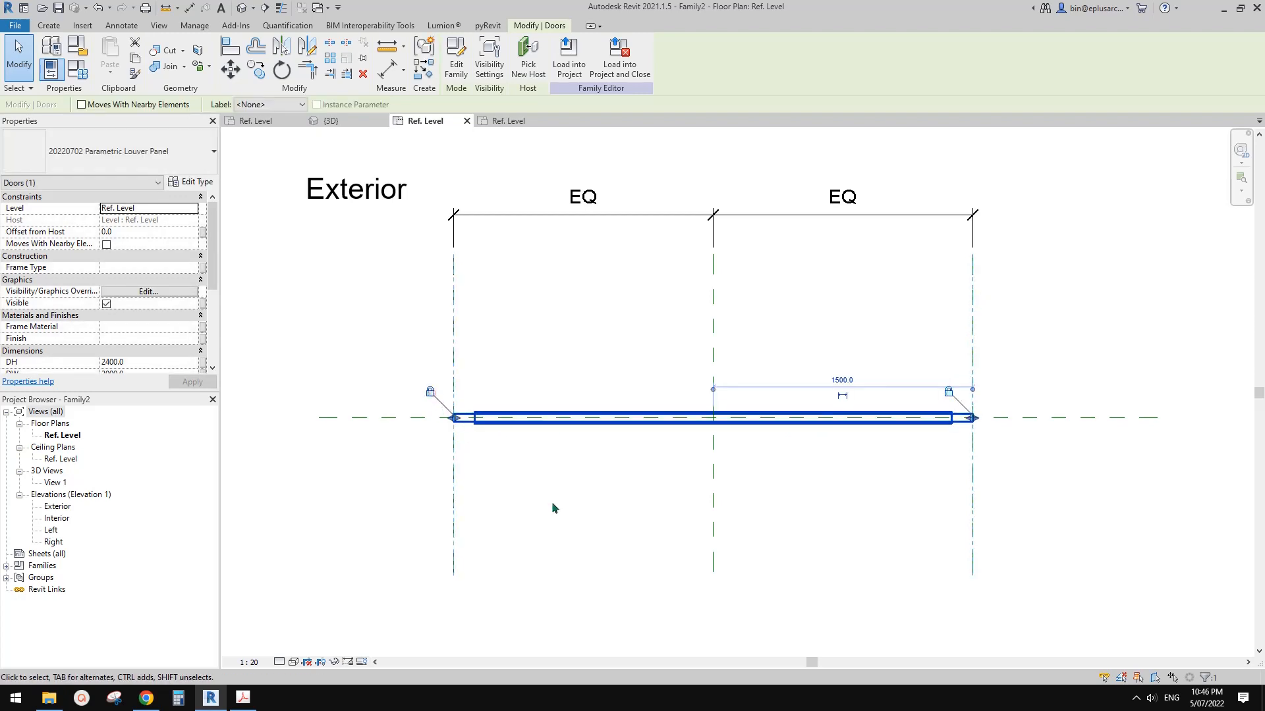
Step: Examine the louver panel in the Exterior elevation against the top reference plane, along with its DH and DW values
{"action": "double_click", "coordinate": [58, 507]}
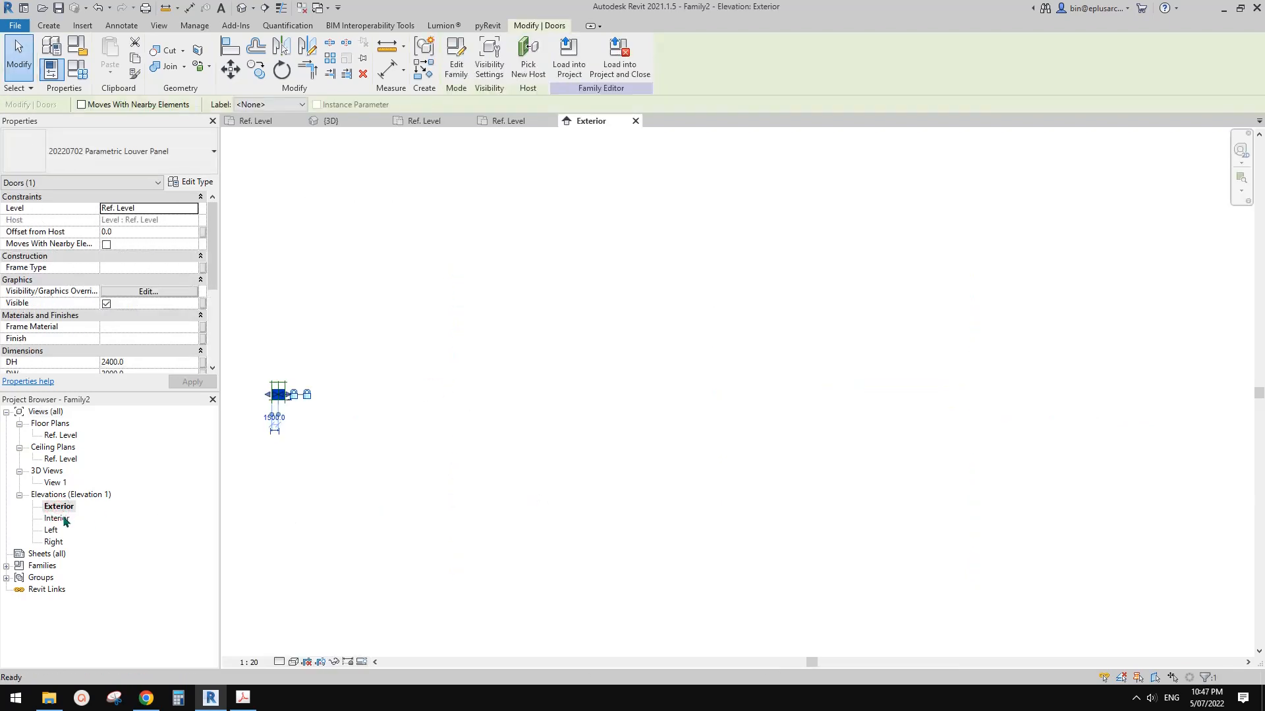
{"action": "key", "text": "z"}
{"action": "key", "text": "f"}
{"action": "left_click", "coordinate": [429, 466]}
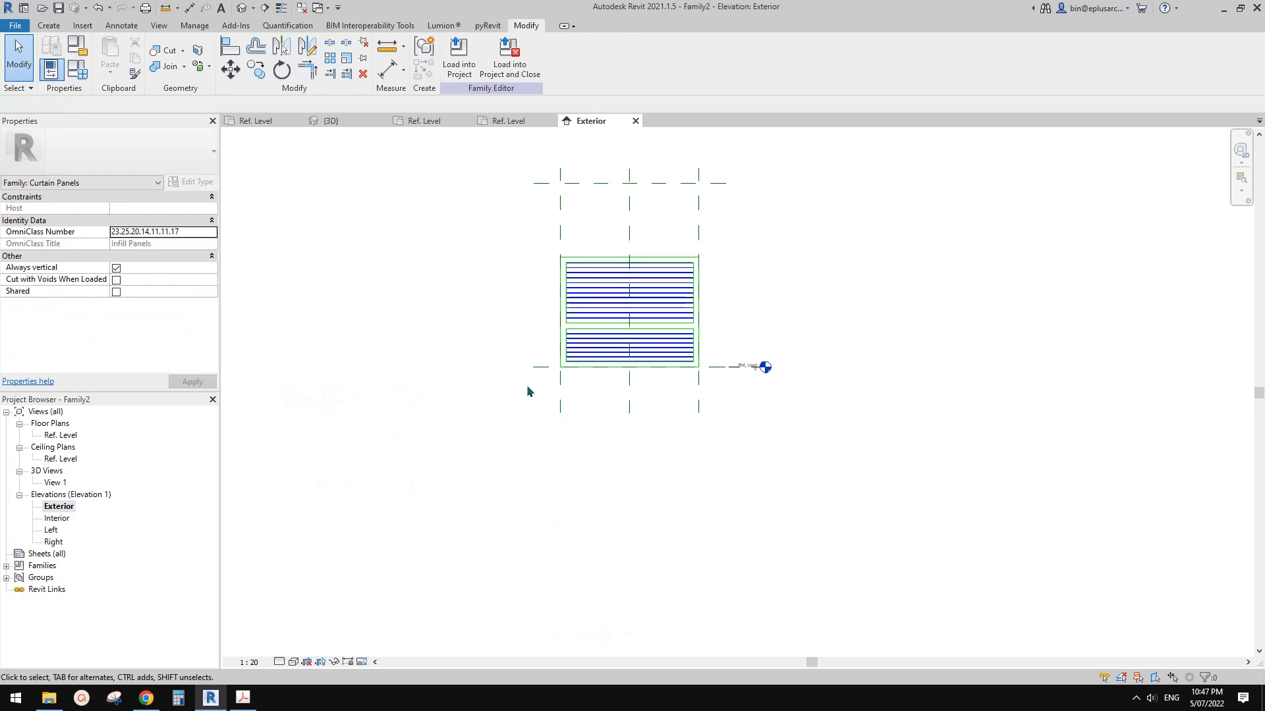
{"action": "left_click", "coordinate": [633, 363]}
{"action": "scroll", "coordinate": [633, 364], "scroll_direction": "up", "scroll_amount": 1}
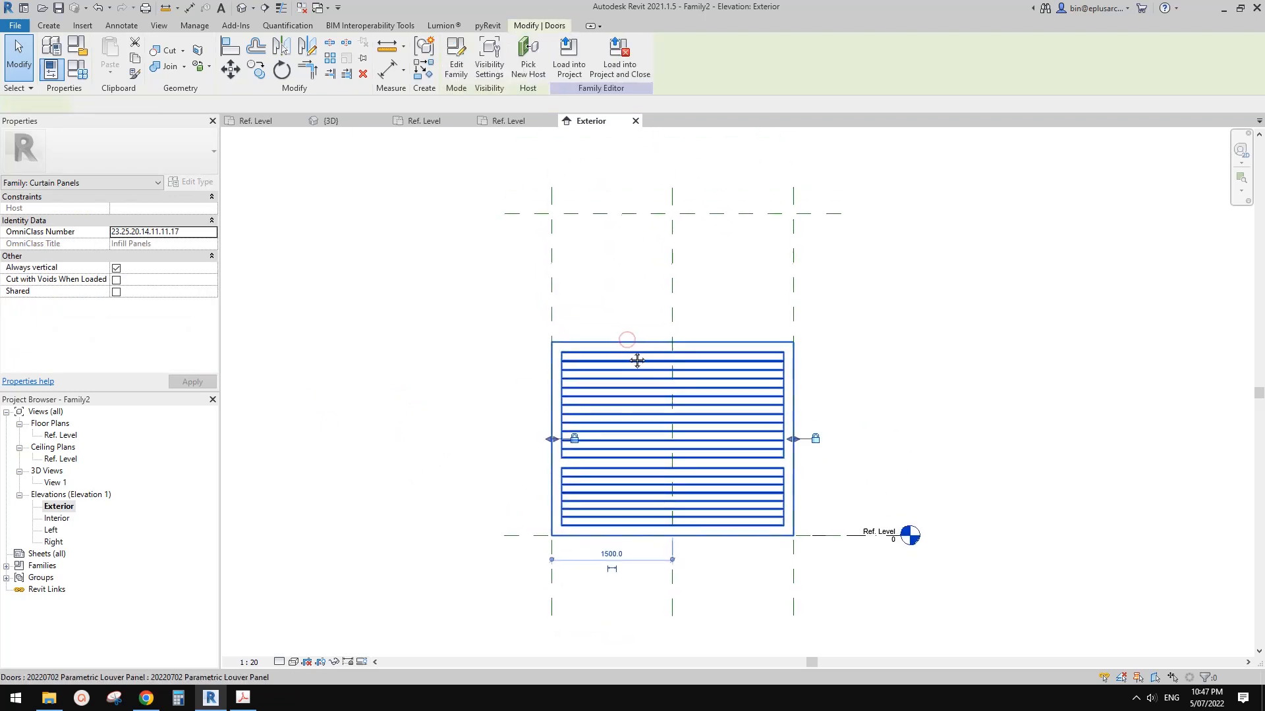
{"action": "middle_click_drag", "start_coordinate": [670, 421], "coordinate": [650, 416]}
{"action": "middle_click_drag", "start_coordinate": [701, 366], "coordinate": [722, 357]}
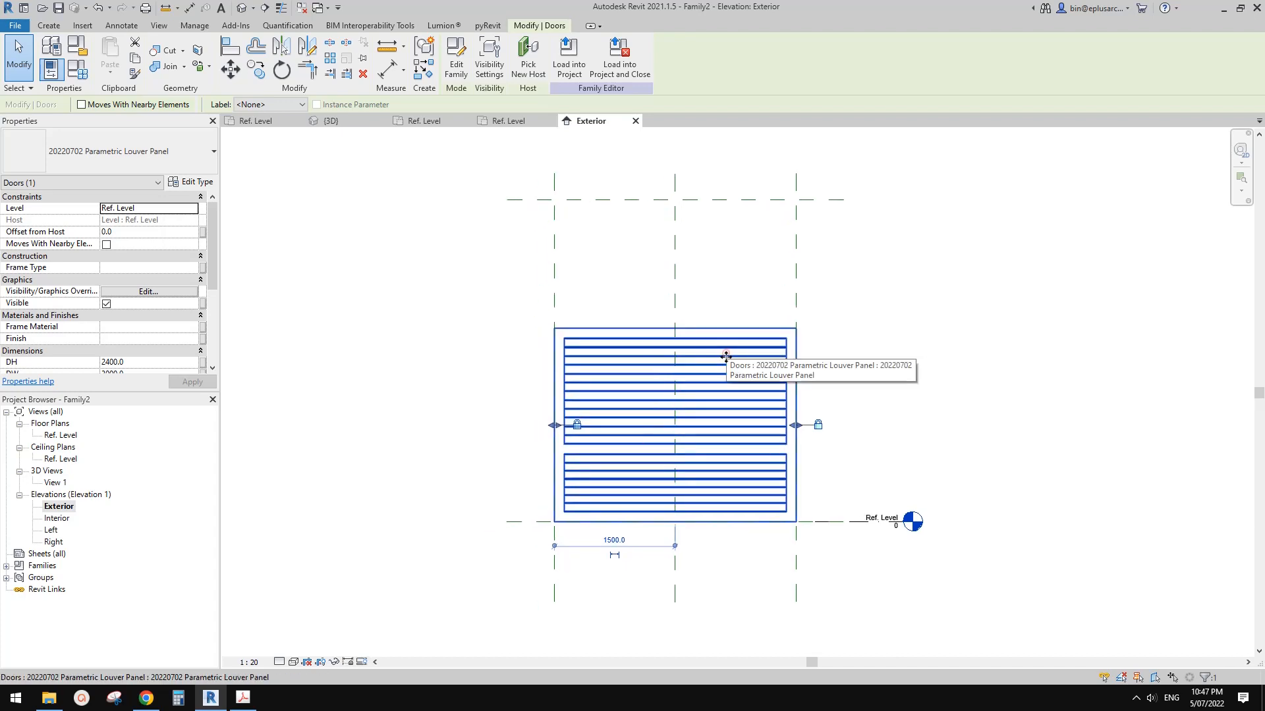
{"action": "left_click", "coordinate": [726, 354]}
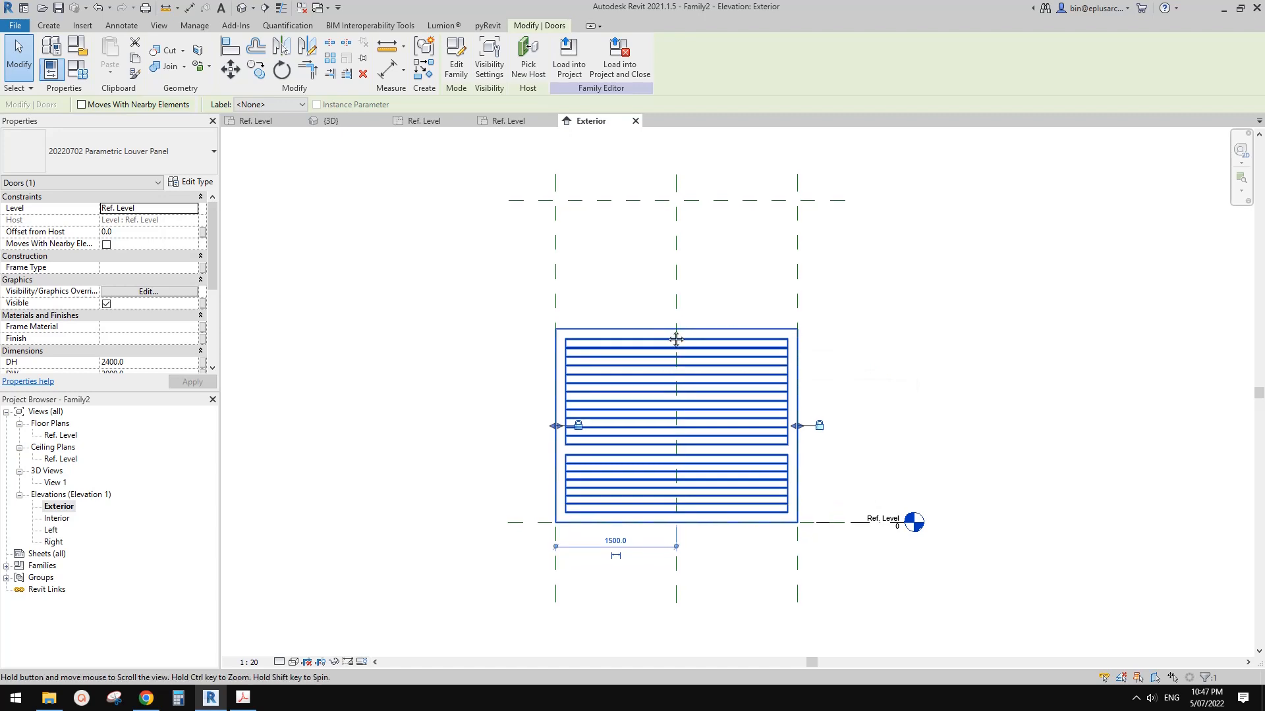
{"action": "scroll", "coordinate": [160, 322], "scroll_direction": "down", "scroll_amount": 3}
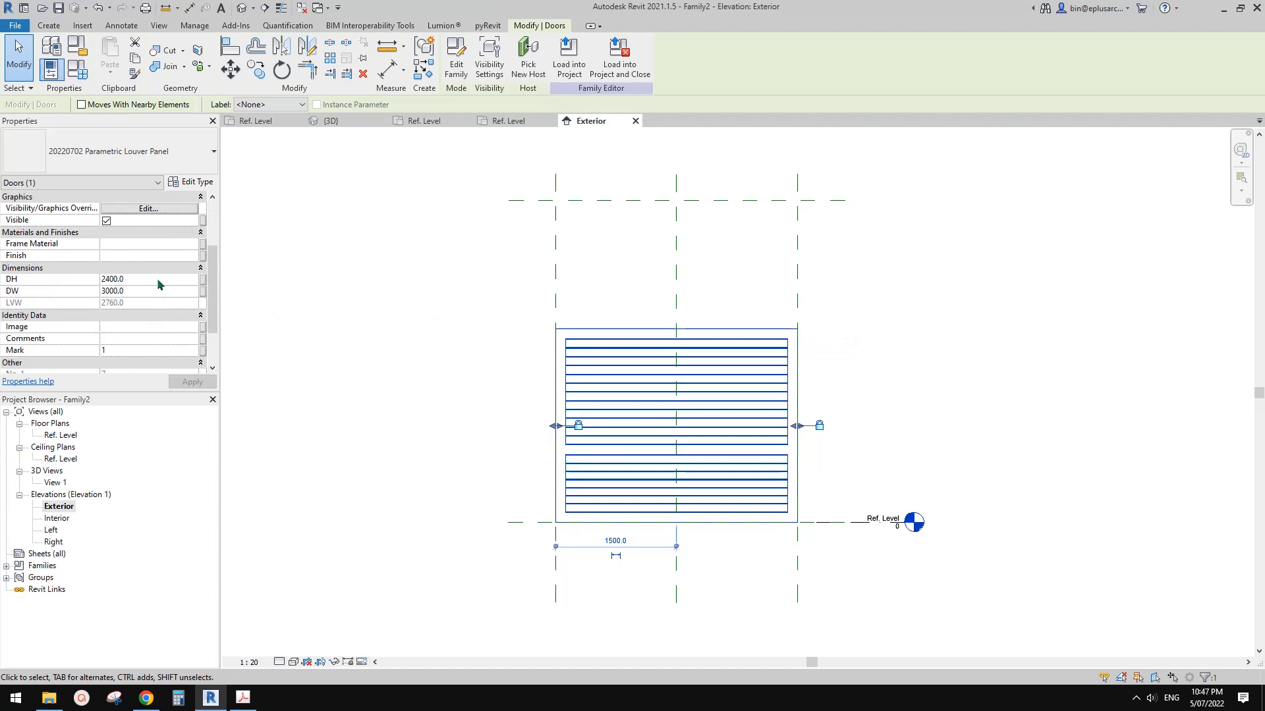
{"action": "left_click", "coordinate": [429, 262]}
{"action": "left_click", "coordinate": [524, 202]}
{"action": "left_click", "coordinate": [454, 299]}
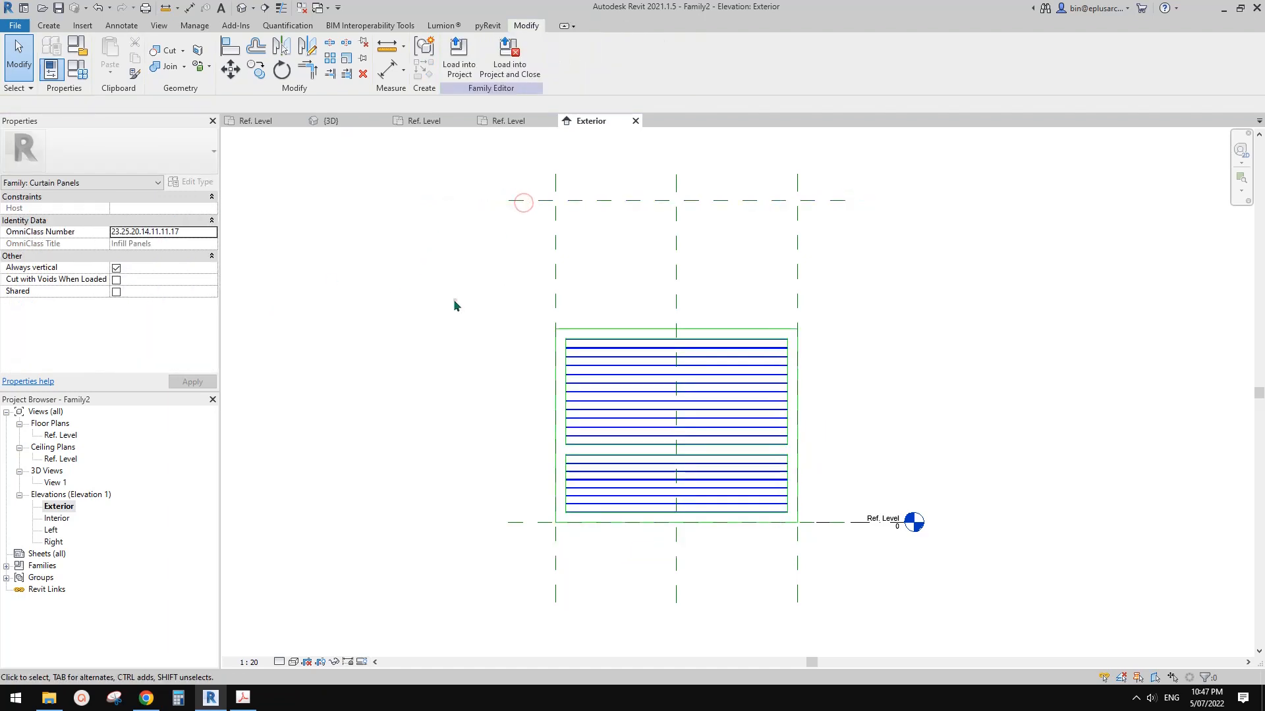
{"action": "left_click", "coordinate": [624, 367]}
{"action": "left_click", "coordinate": [507, 222]}
Step: Review the panel in the Interior, Left and Right elevations, returning to the Exterior elevation to examine its height property
{"action": "double_click", "coordinate": [57, 518]}
{"action": "double_click", "coordinate": [51, 530]}
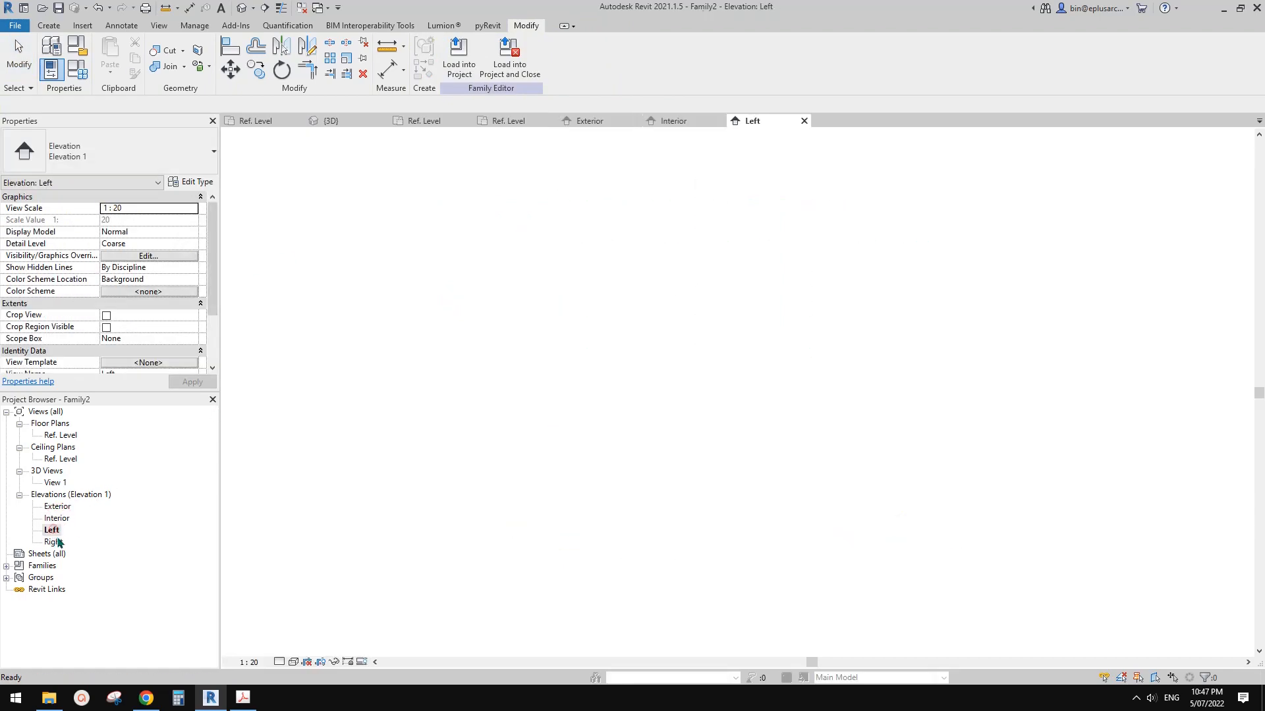
{"action": "double_click", "coordinate": [54, 542]}
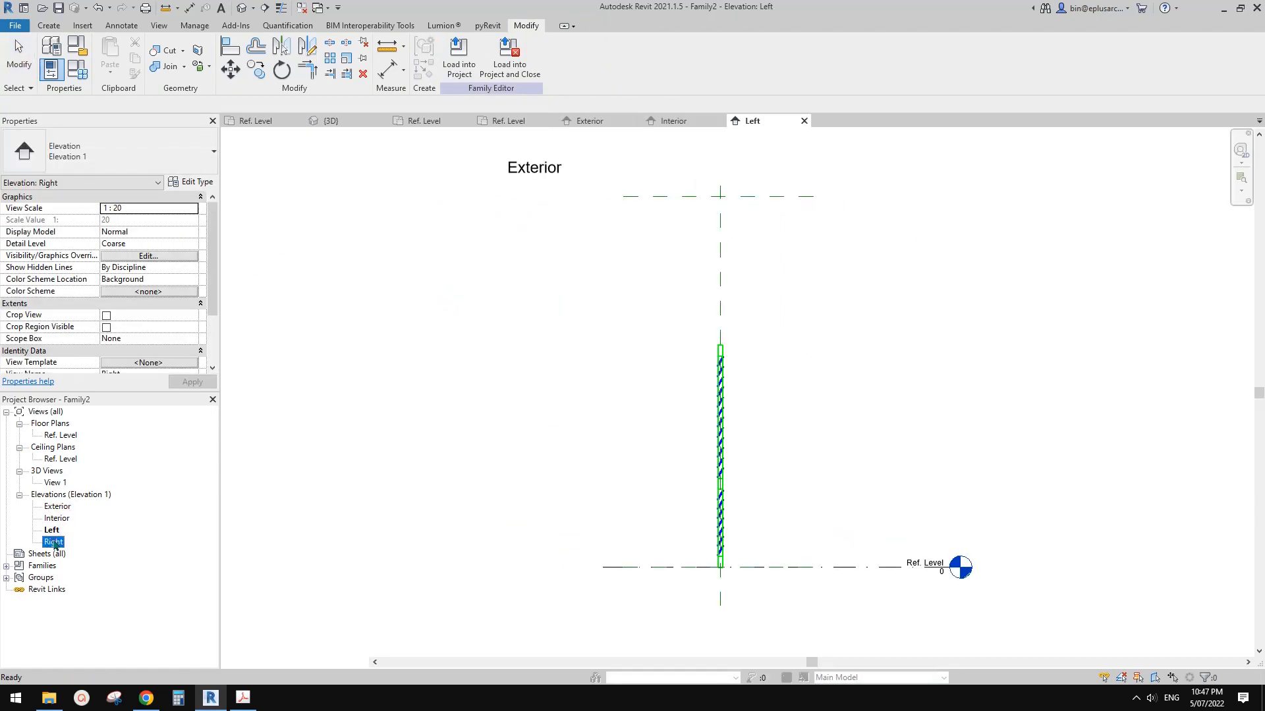
{"action": "double_click", "coordinate": [58, 507]}
{"action": "left_click", "coordinate": [598, 349]}
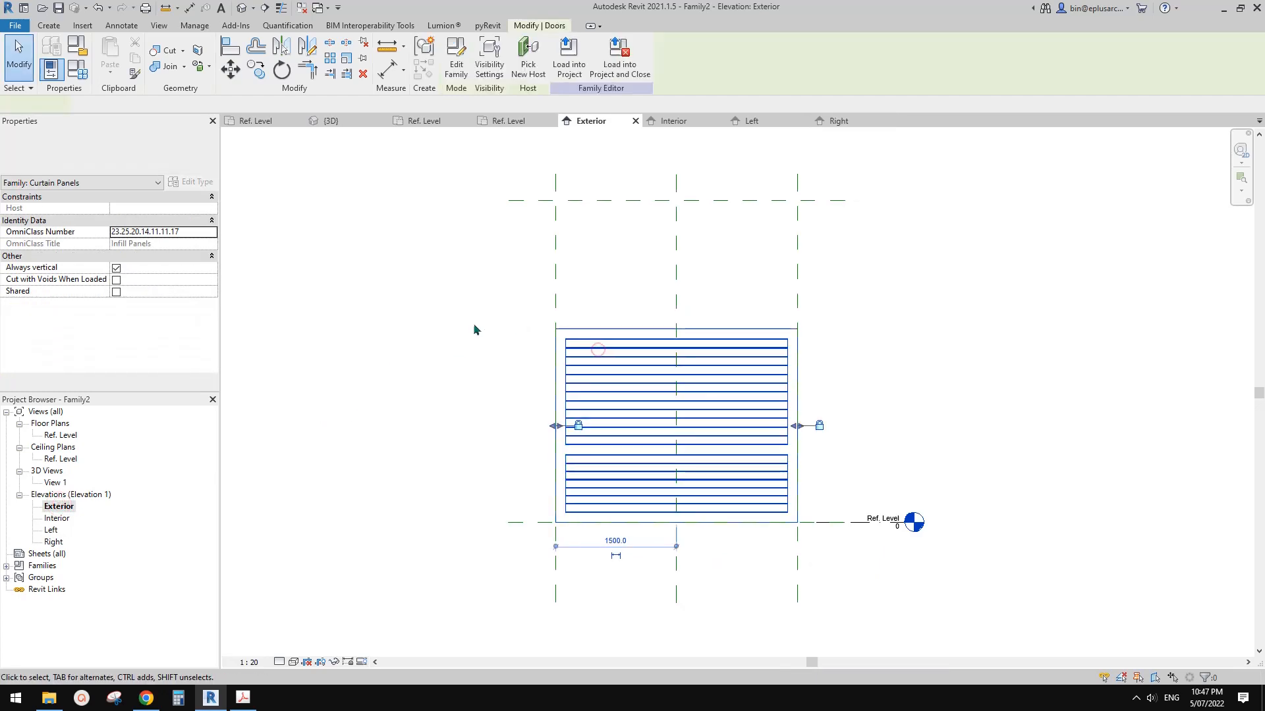
{"action": "scroll", "coordinate": [145, 340], "scroll_direction": "down", "scroll_amount": 1}
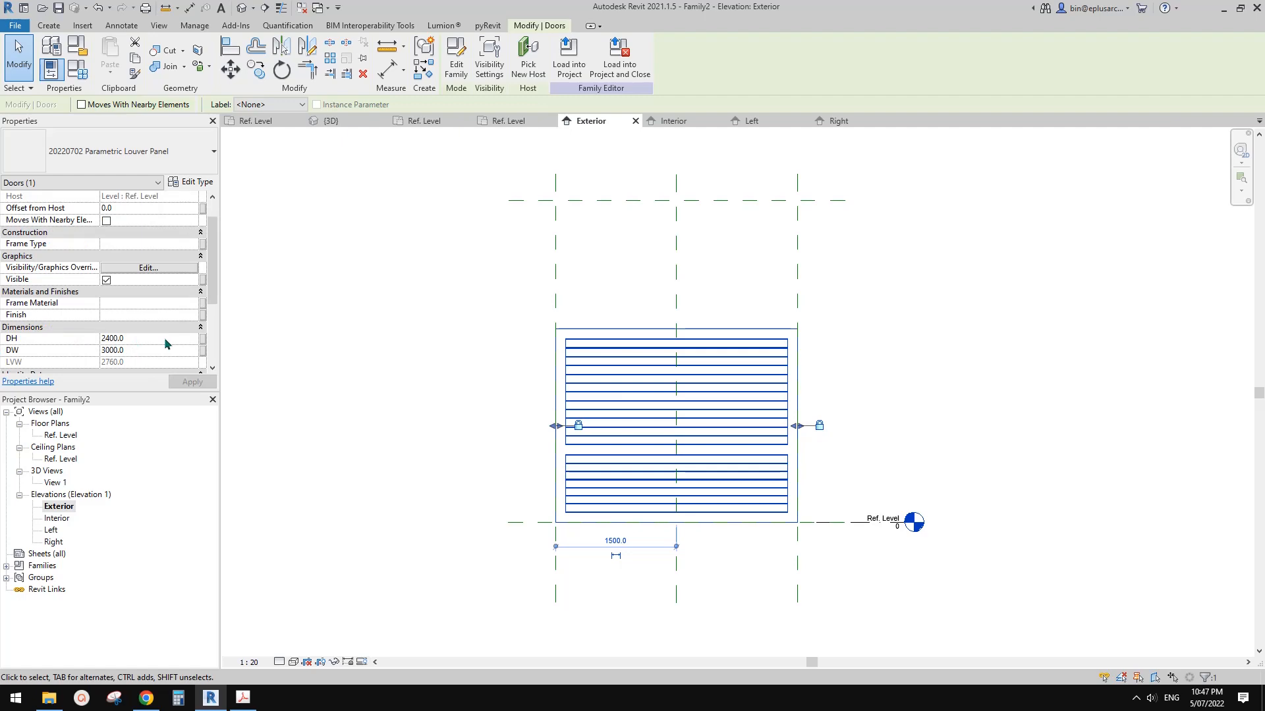
{"action": "left_click", "coordinate": [584, 306]}
{"action": "left_click", "coordinate": [603, 335]}
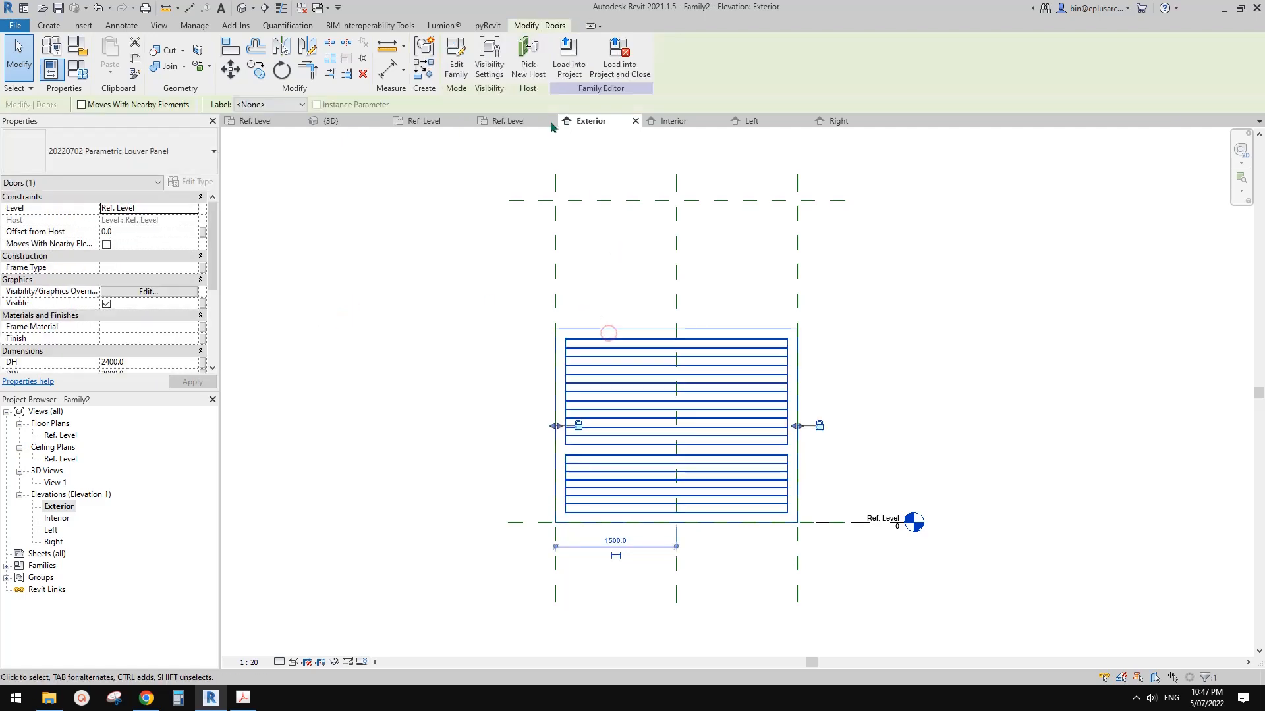
Step: Open the louver panel family for editing and check the DH dimension's instance setting in its Front elevation
{"action": "left_click", "coordinate": [463, 62]}
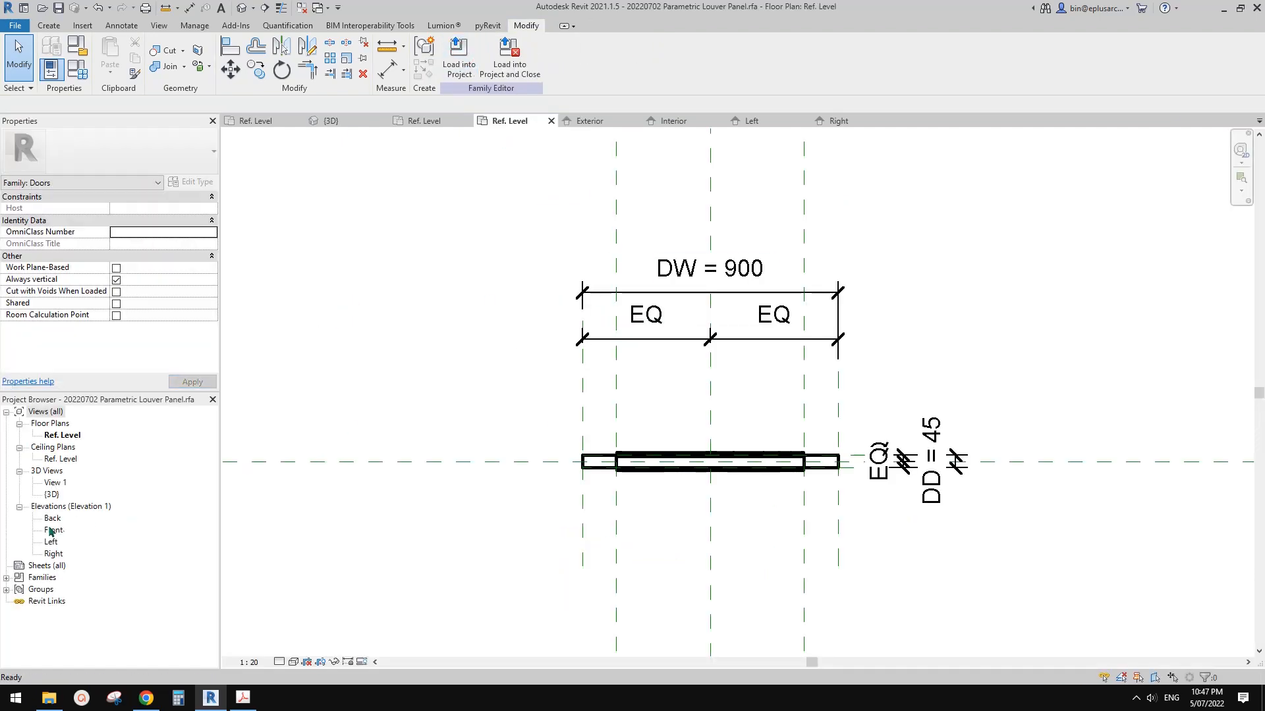
{"action": "double_click", "coordinate": [52, 530]}
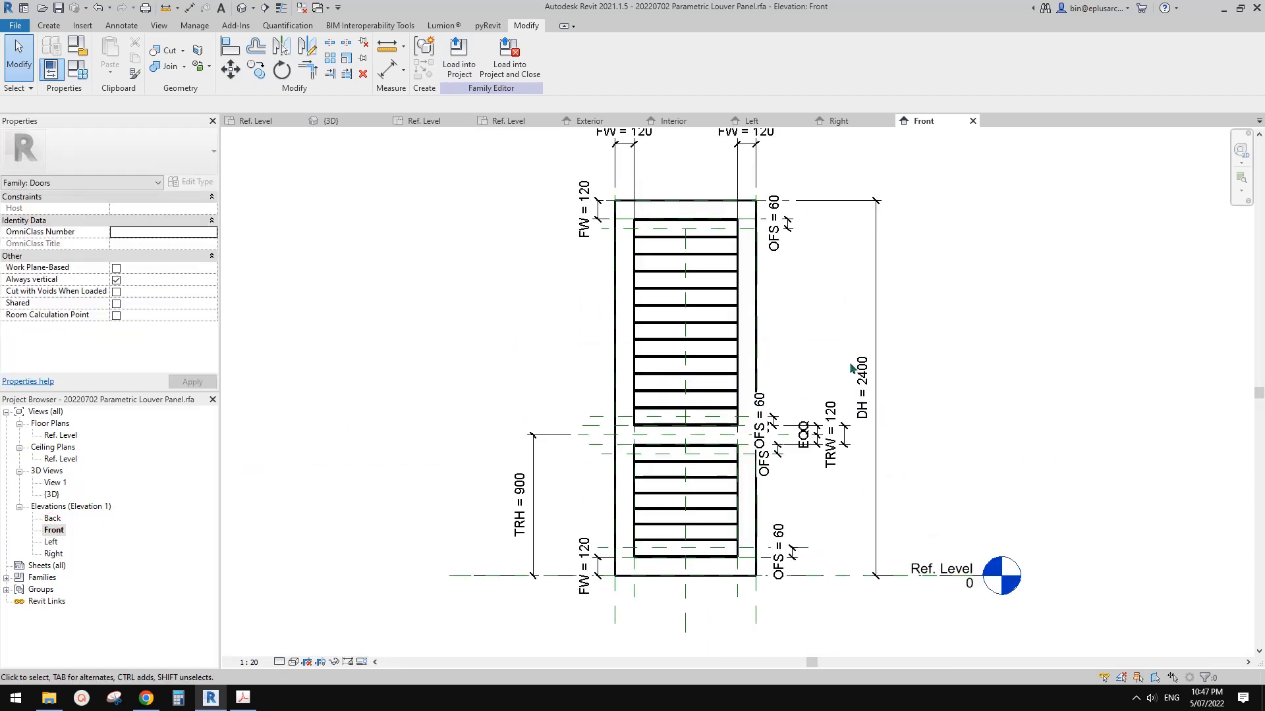
{"action": "left_click", "coordinate": [853, 369]}
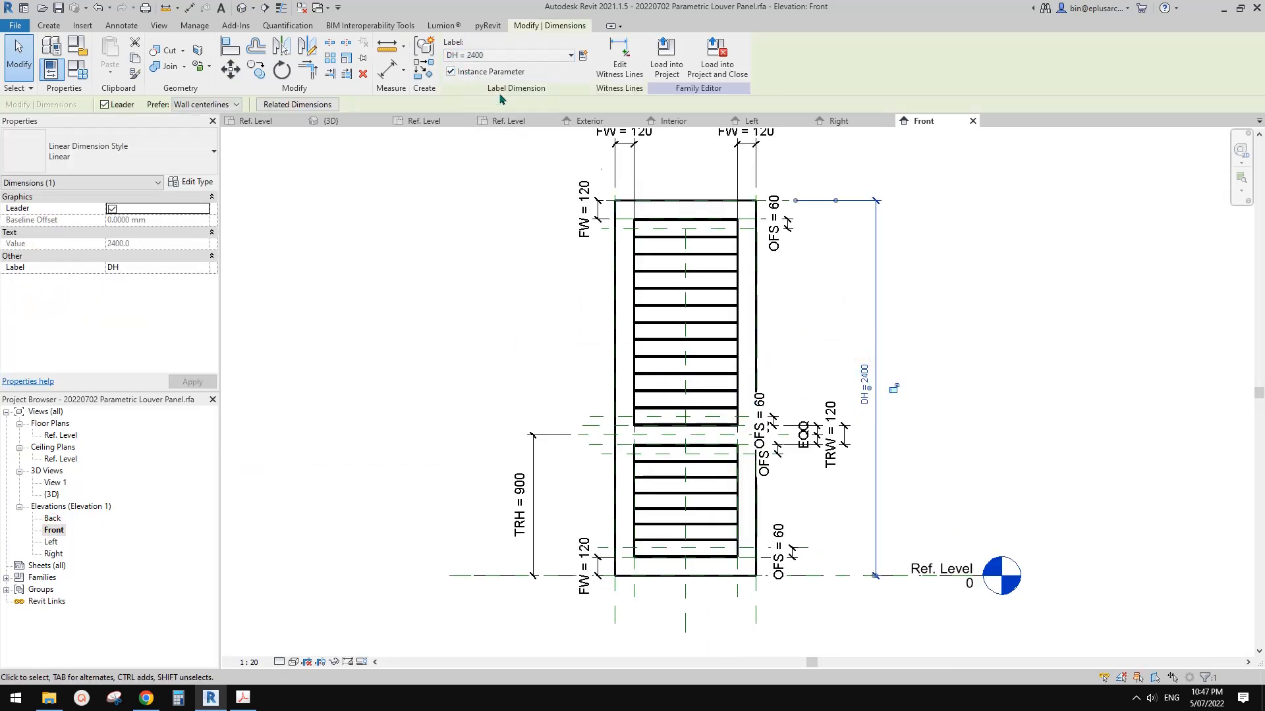
{"action": "middle_click_drag", "start_coordinate": [928, 264], "coordinate": [926, 269]}
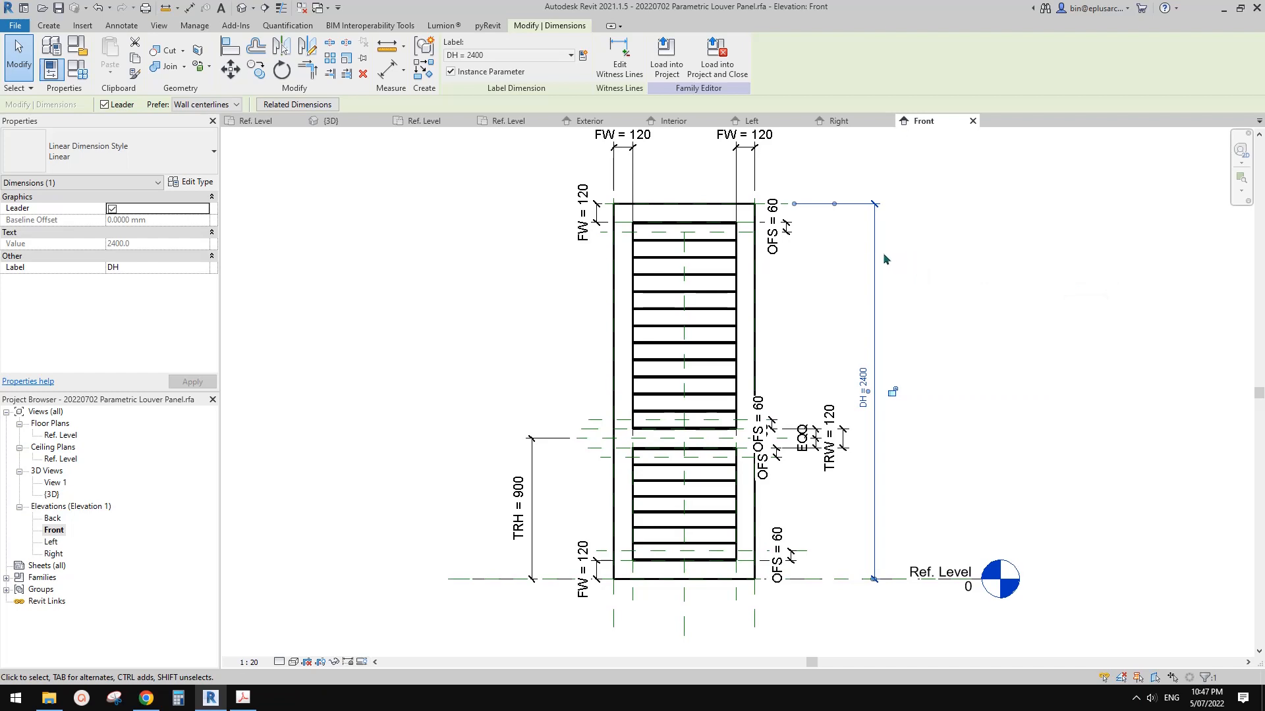
{"action": "left_click", "coordinate": [767, 160]}
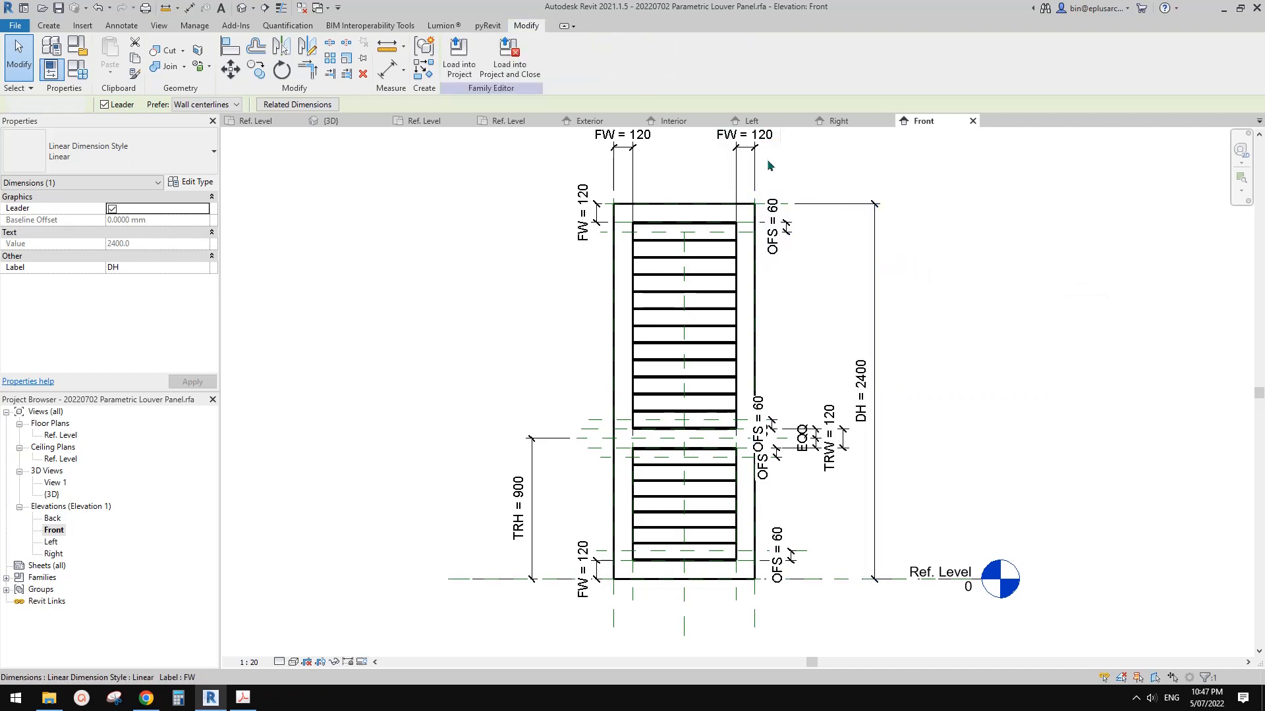
{"action": "left_click", "coordinate": [527, 77]}
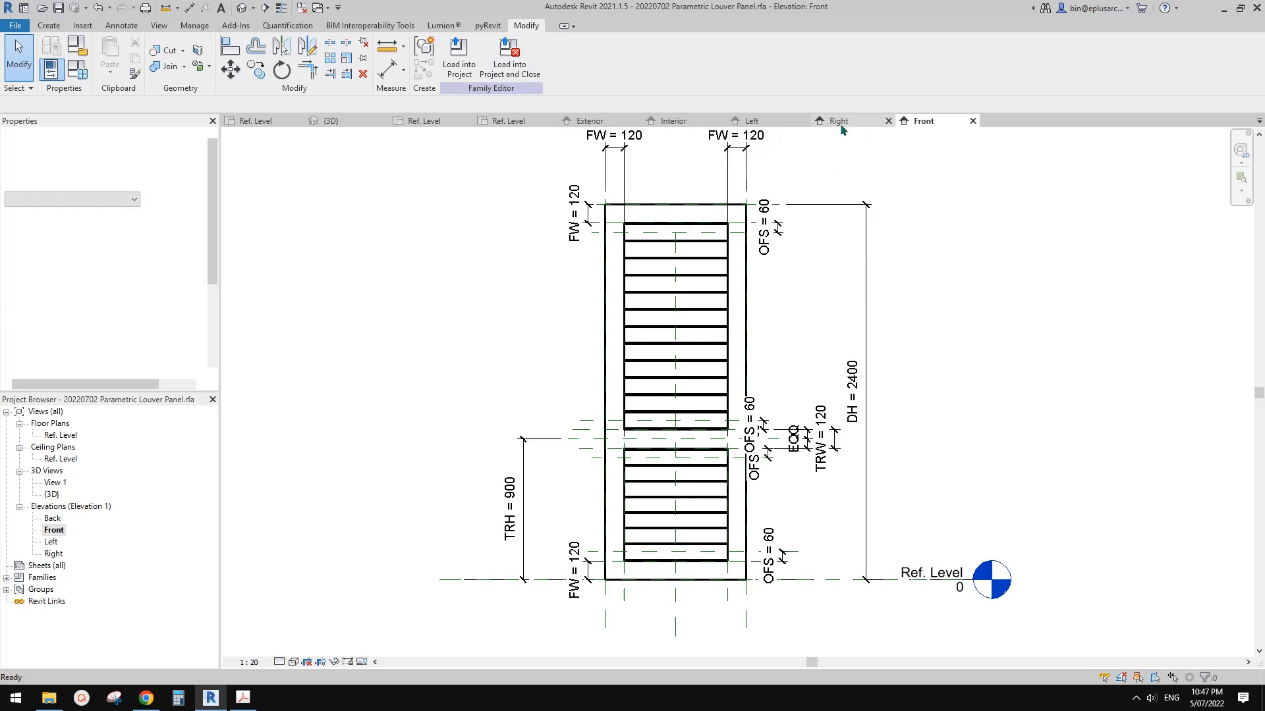
Step: Return to the Exterior elevation of the curtain panel family Family2
{"action": "left_click", "coordinate": [754, 124]}
{"action": "left_click", "coordinate": [673, 121]}
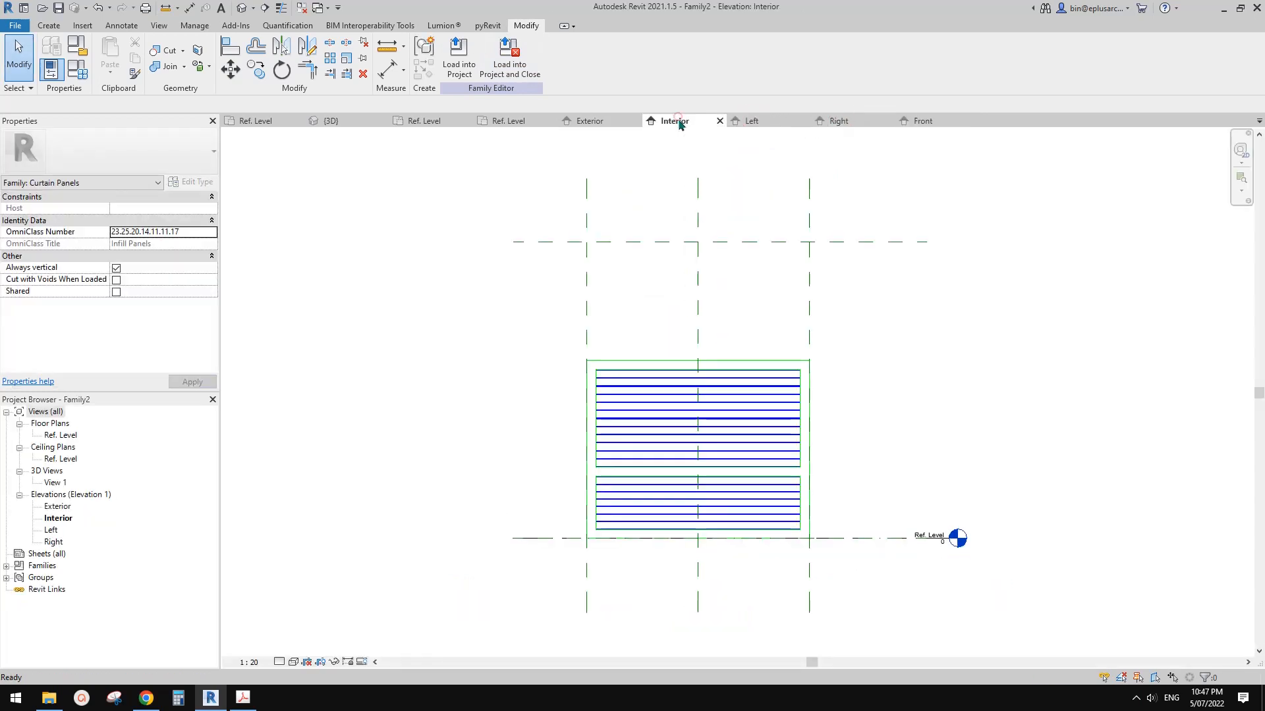
{"action": "left_click", "coordinate": [610, 124]}
{"action": "left_click", "coordinate": [509, 122]}
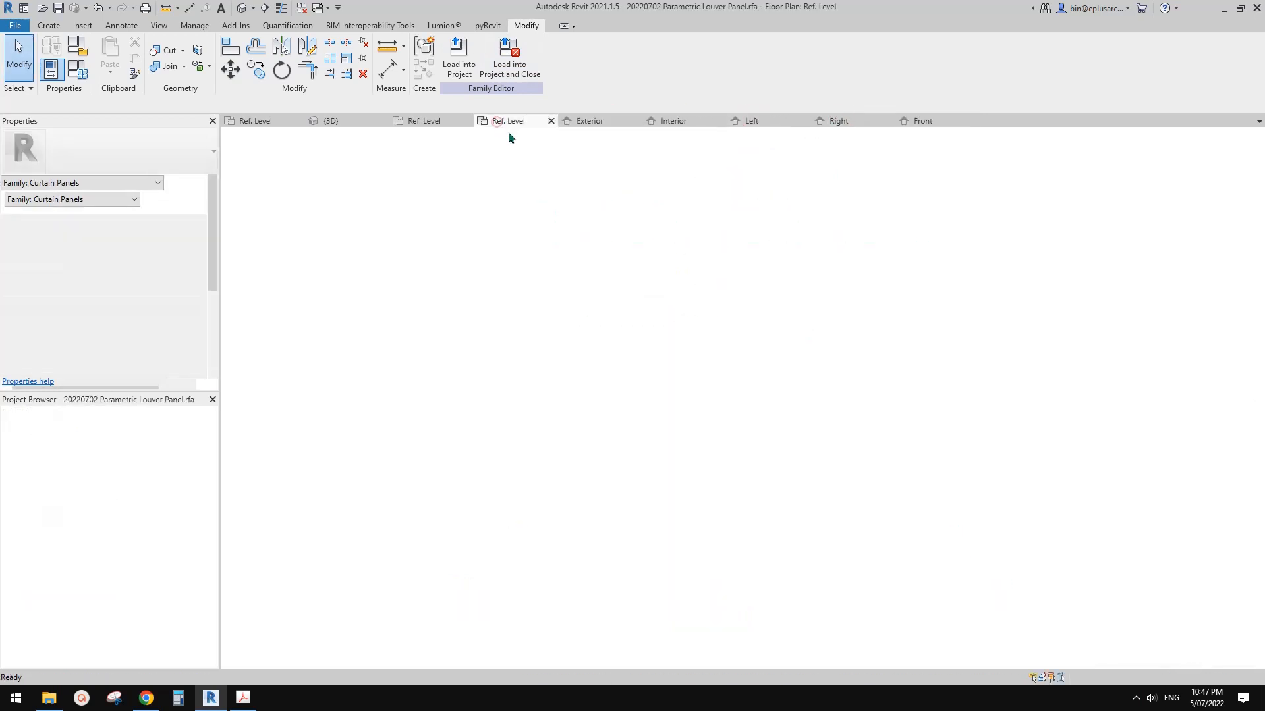
{"action": "left_click", "coordinate": [440, 121]}
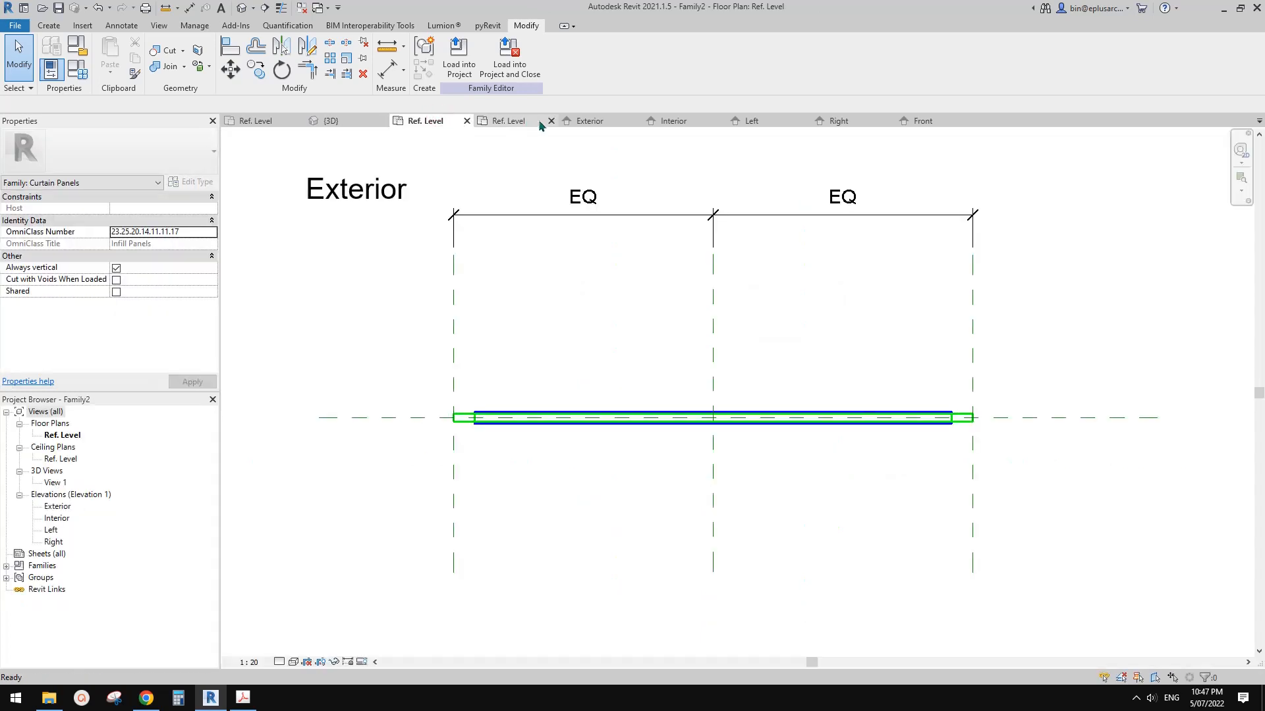
{"action": "left_click", "coordinate": [581, 121]}
{"action": "left_click", "coordinate": [734, 362]}
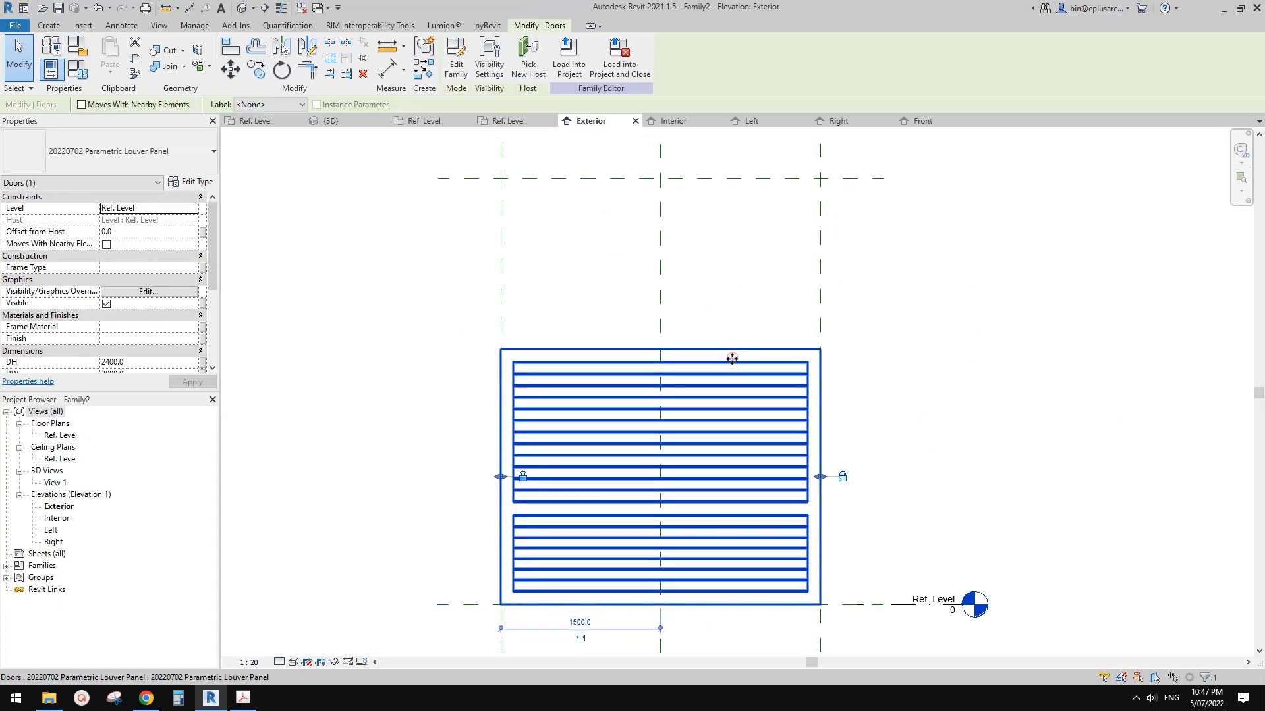
{"action": "scroll", "coordinate": [548, 569], "scroll_direction": "up", "scroll_amount": 2}
{"action": "scroll", "coordinate": [144, 336], "scroll_direction": "down", "scroll_amount": 1}
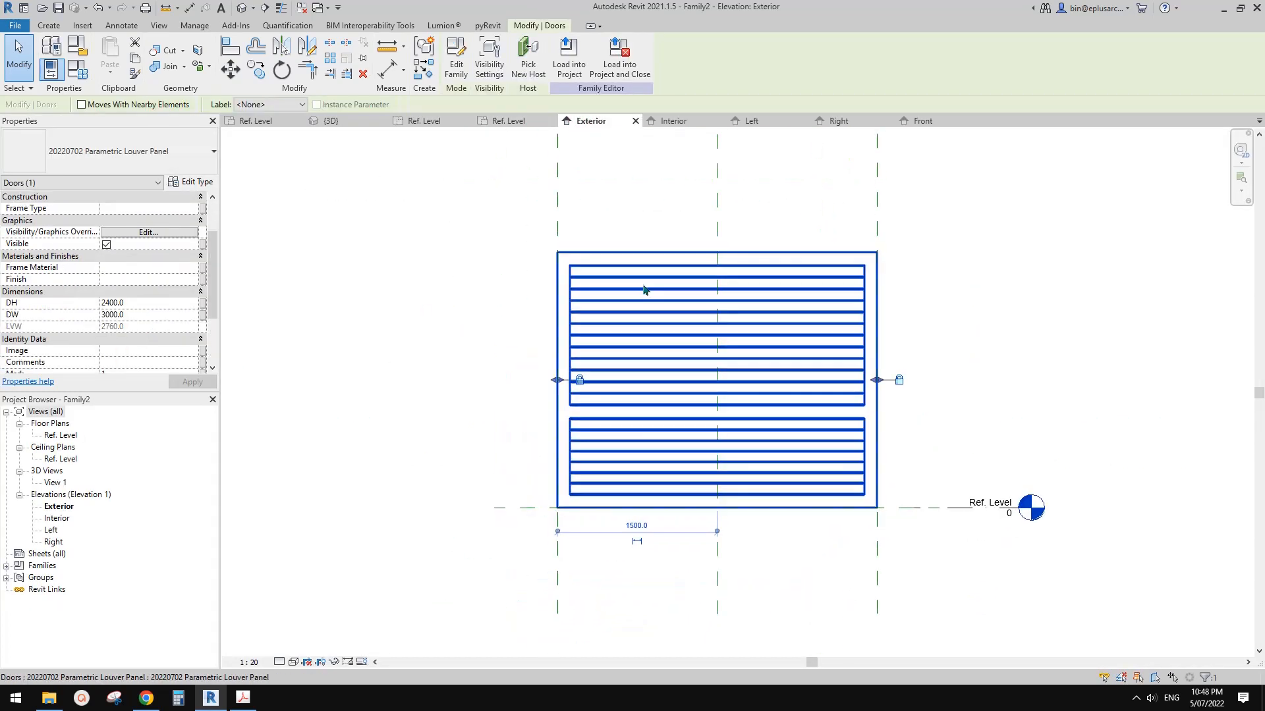
{"action": "scroll", "coordinate": [490, 249], "scroll_direction": "down", "scroll_amount": 1}
{"action": "middle_click_drag", "start_coordinate": [491, 249], "coordinate": [555, 371]}
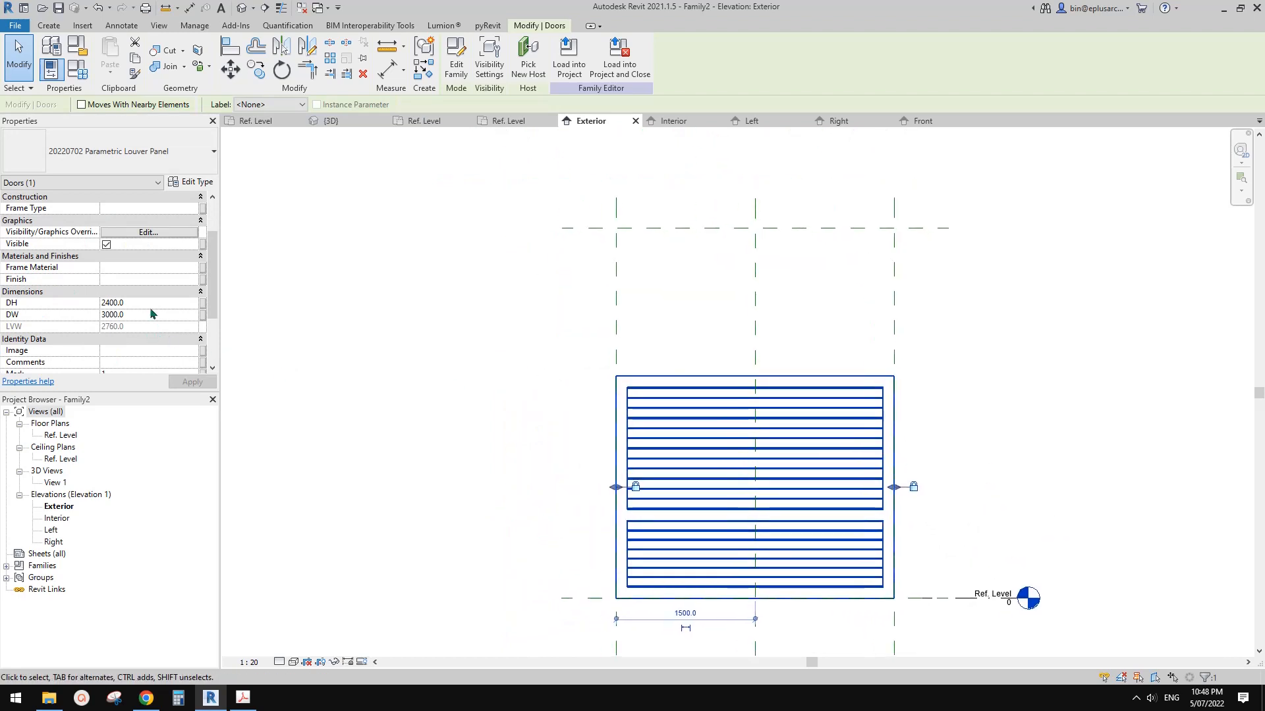
{"action": "left_click", "coordinate": [203, 303]}
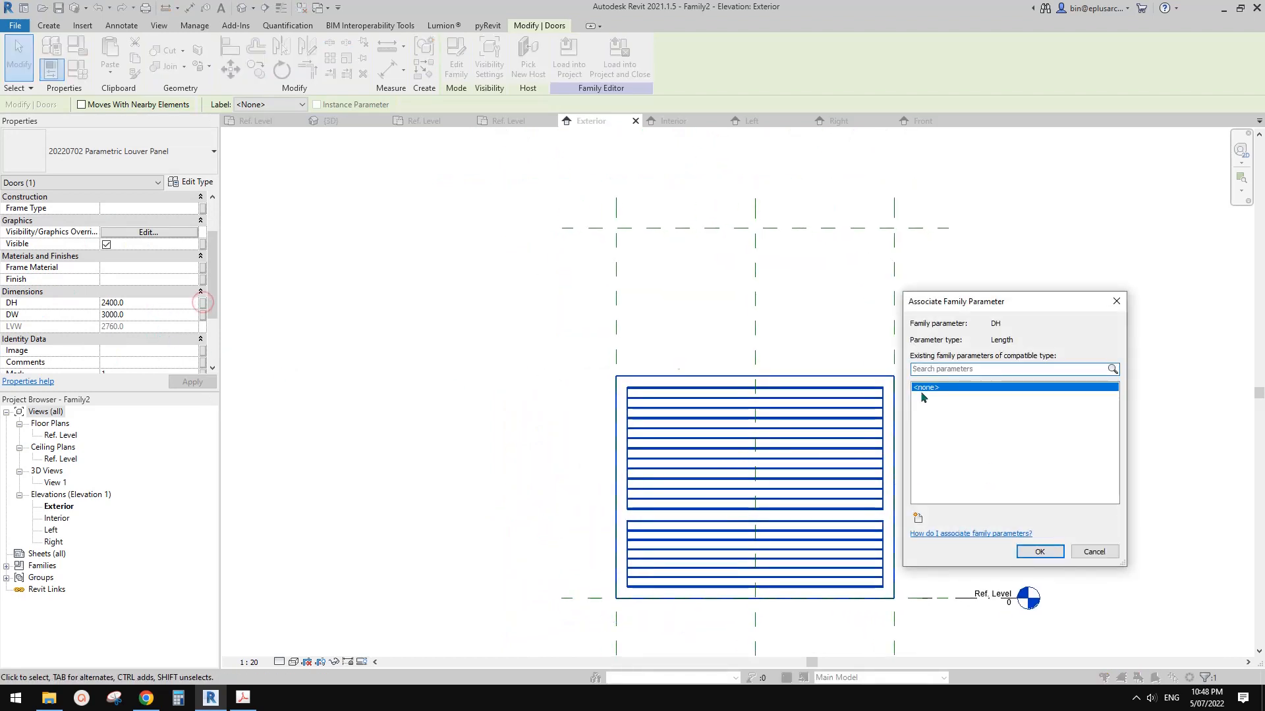
{"action": "key", "text": "Escape"}
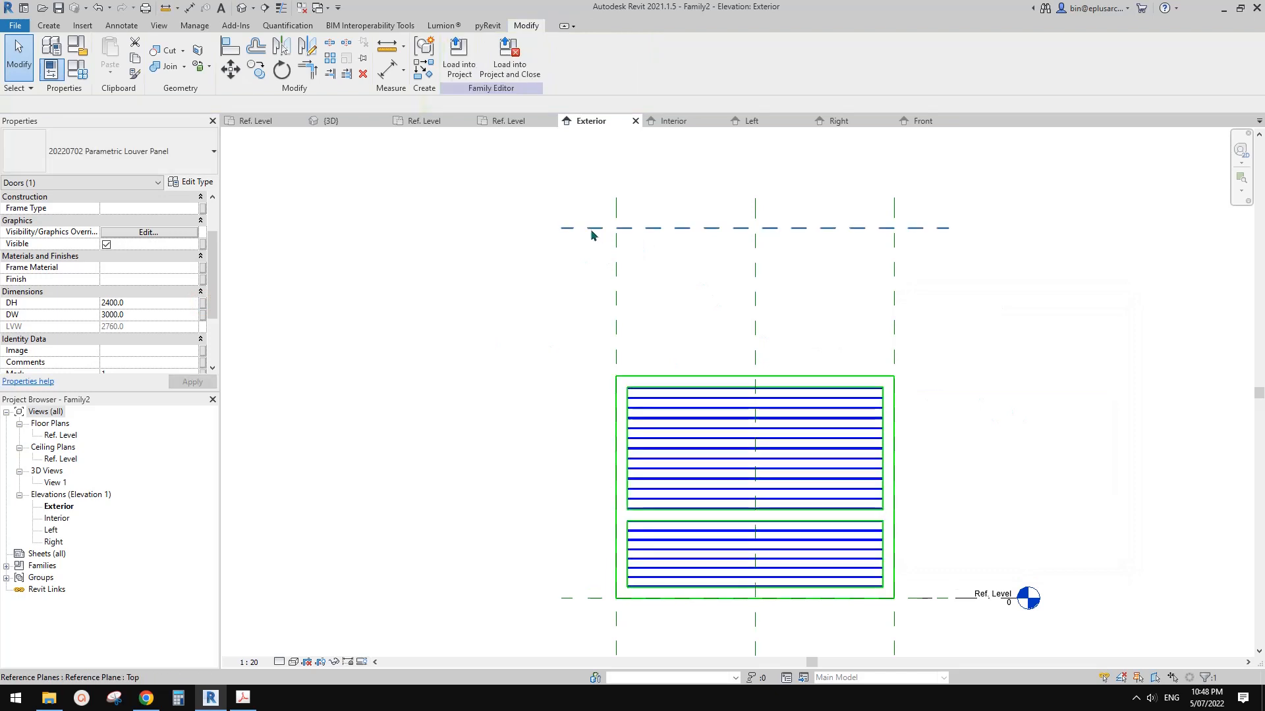
Step: Add an aligned dimension between the Ref. Level plane and the top reference plane, beside the louver panel
{"action": "left_click", "coordinate": [591, 229]}
{"action": "key", "text": "Escape"}
{"action": "scroll", "coordinate": [596, 281], "scroll_direction": "up", "scroll_amount": 1}
{"action": "middle_click_drag", "start_coordinate": [617, 289], "coordinate": [633, 276]}
{"action": "key", "text": "d"}
{"action": "key", "text": "i"}
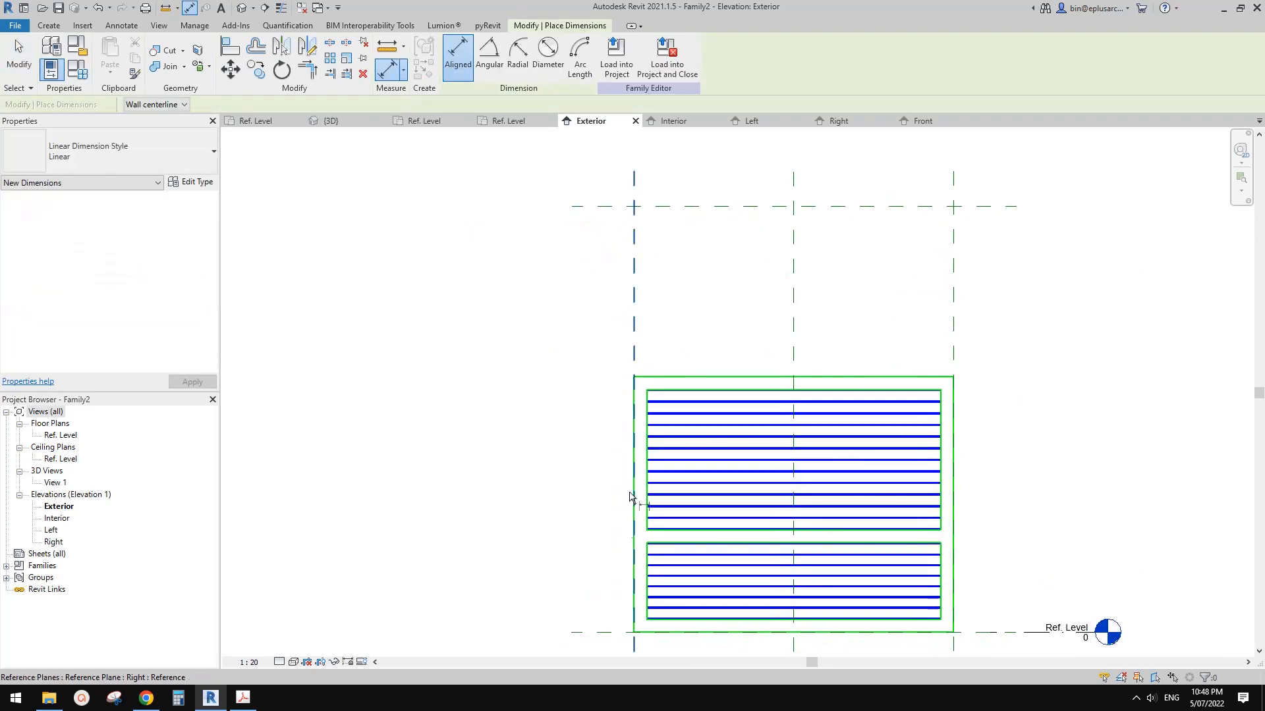
{"action": "left_click", "coordinate": [598, 634]}
{"action": "left_click", "coordinate": [627, 206]}
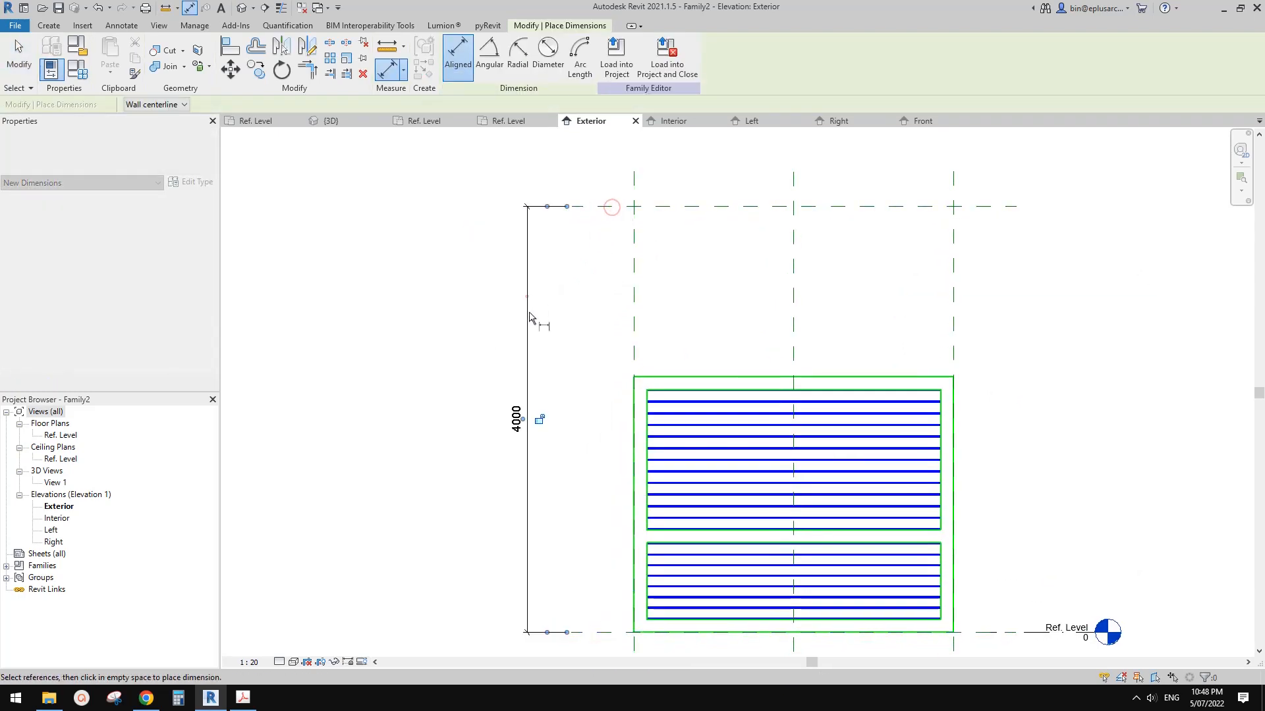
{"action": "left_click", "coordinate": [527, 297]}
{"action": "key", "text": "Escape"}
{"action": "key", "text": "Escape"}
Step: Label the overall height dimension with a new instance family parameter named rp
{"action": "left_click", "coordinate": [527, 403]}
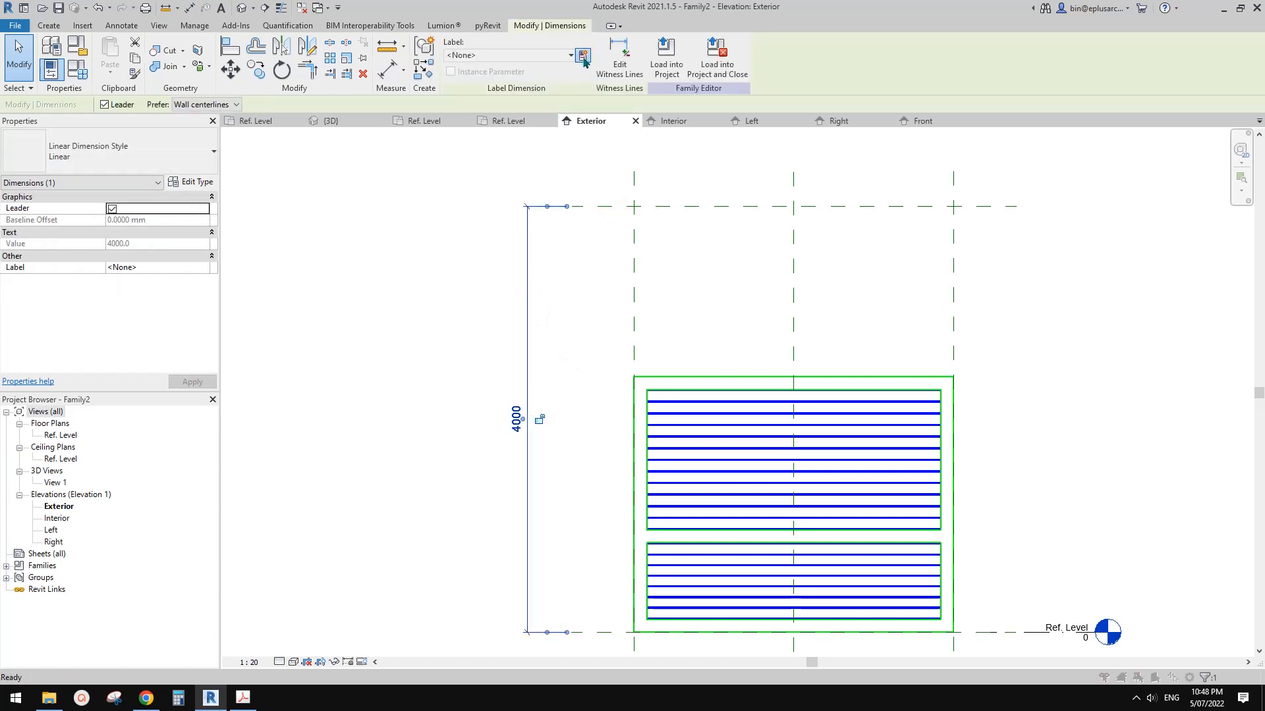
{"action": "left_click", "coordinate": [582, 54]}
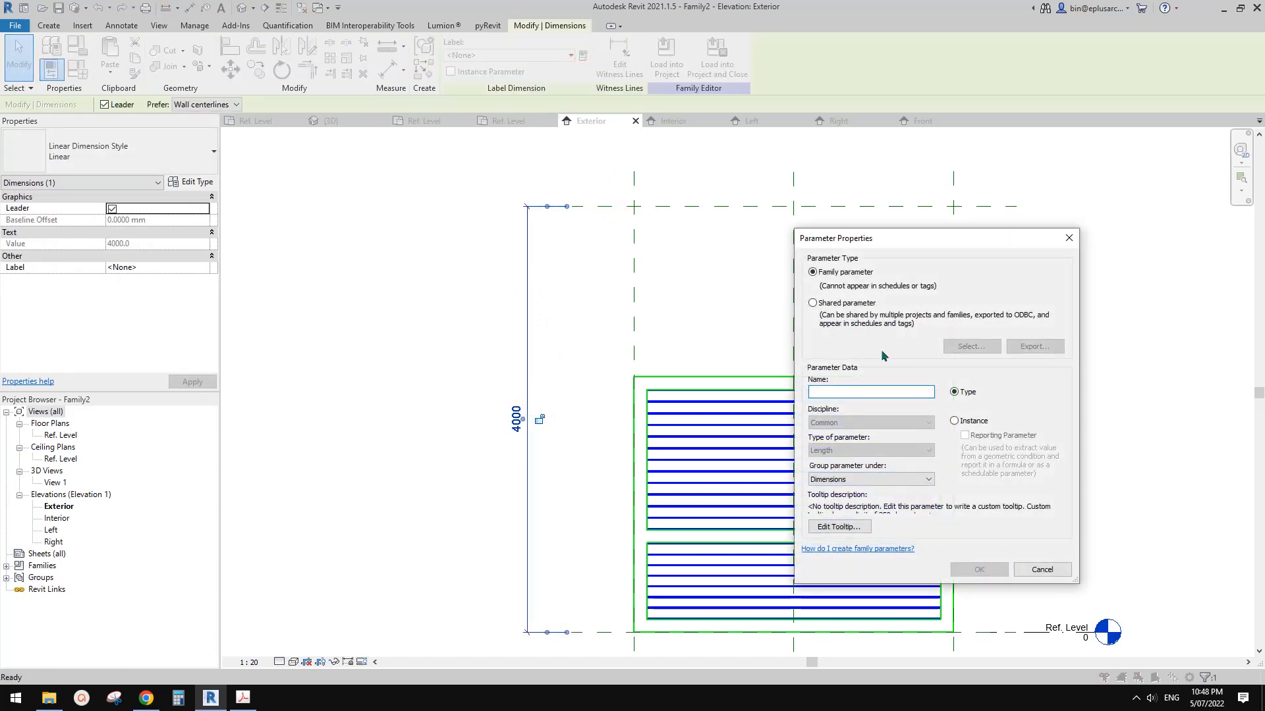
{"action": "type", "text": "rp"}
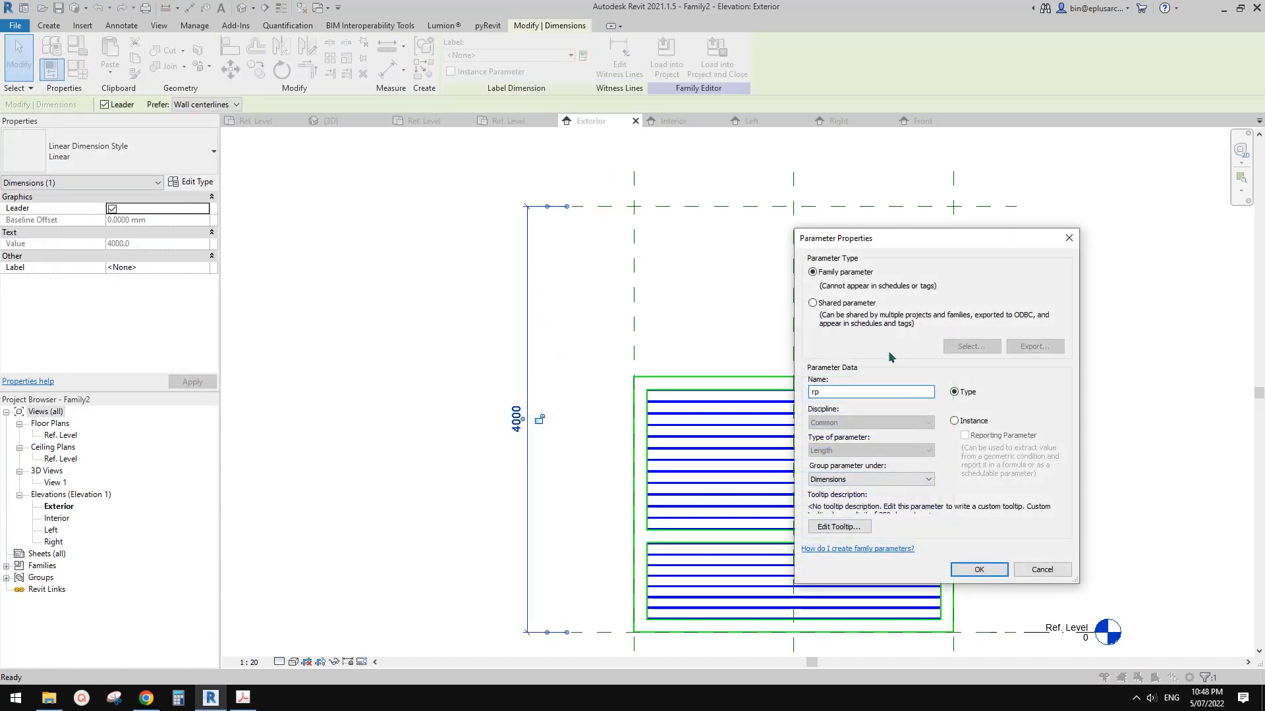
{"action": "left_click", "coordinate": [955, 421]}
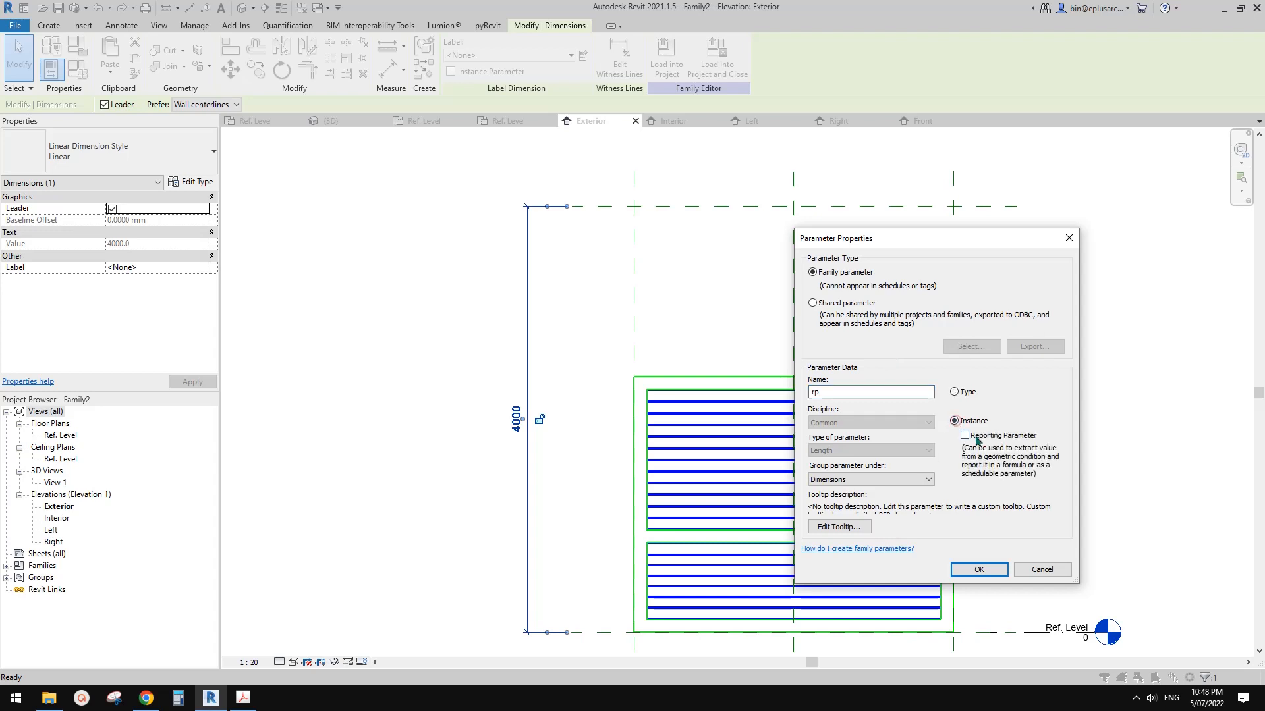
{"action": "left_click", "coordinate": [979, 570]}
Step: Associate the nested louver panel's DH parameter with the rp family parameter
{"action": "left_click", "coordinate": [718, 378]}
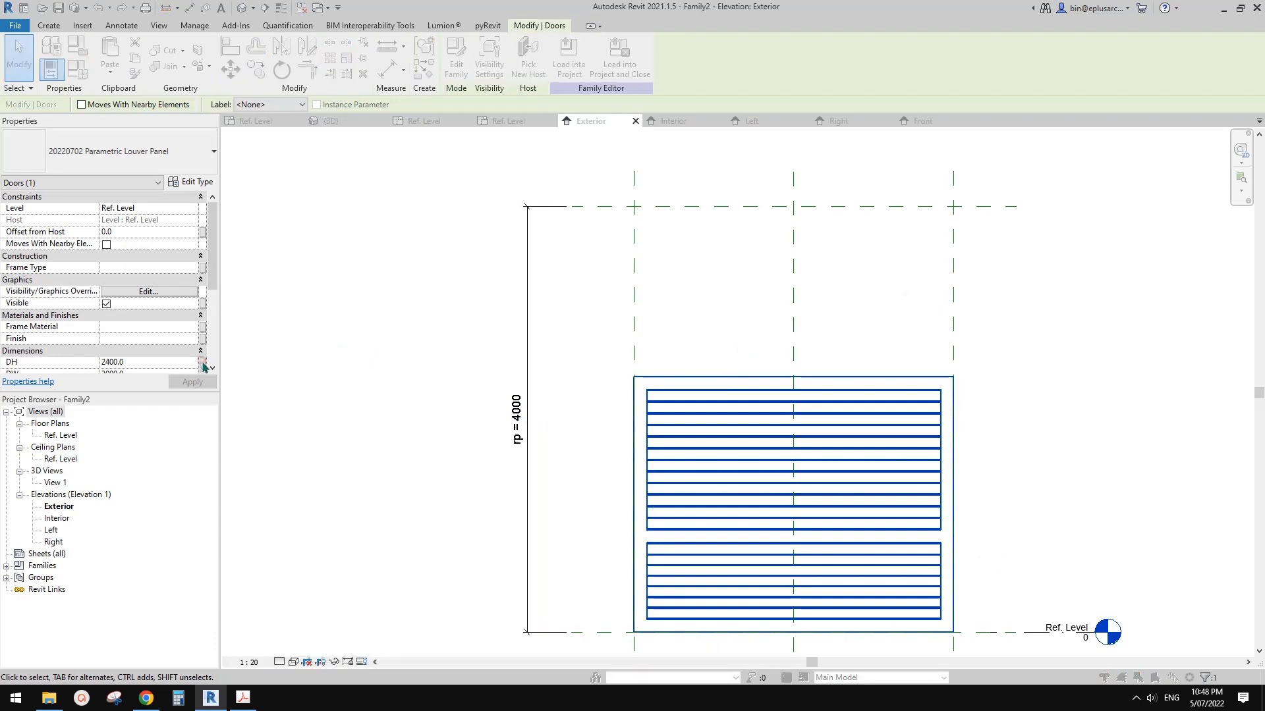
{"action": "left_click", "coordinate": [202, 363]}
{"action": "left_click", "coordinate": [937, 396]}
{"action": "left_click", "coordinate": [1041, 552]}
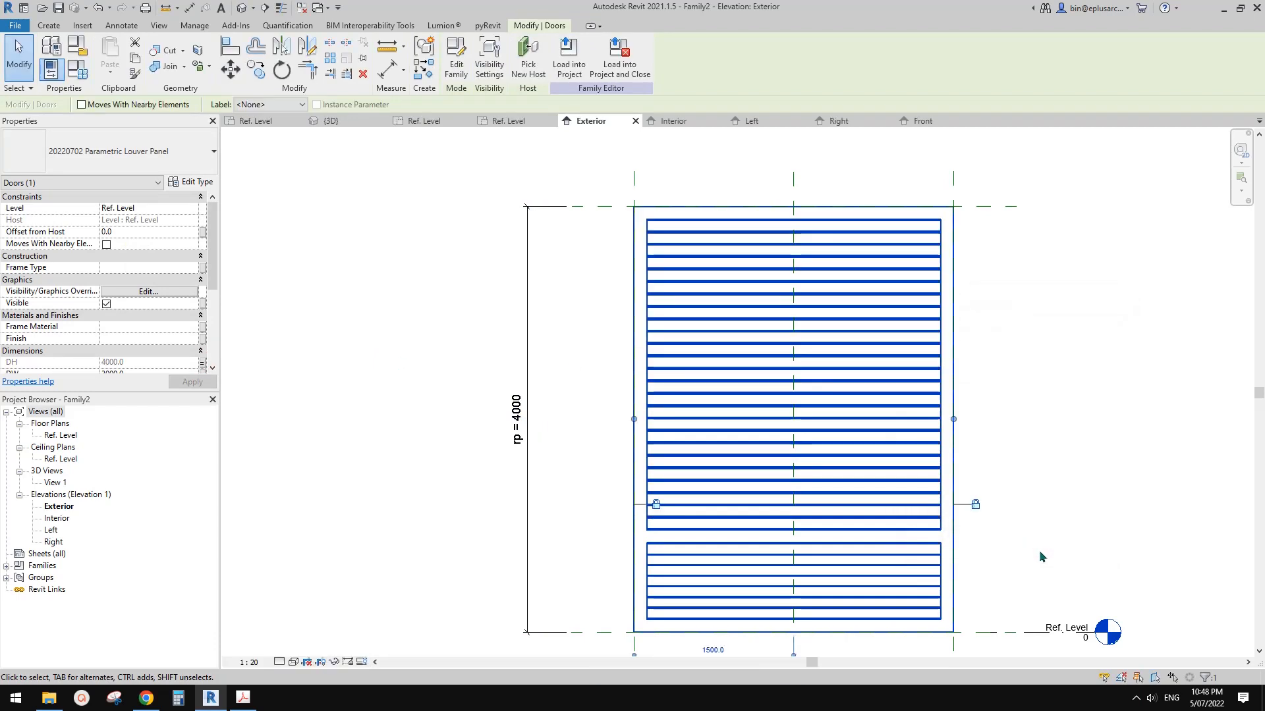
{"action": "middle_click_drag", "start_coordinate": [893, 497], "coordinate": [838, 445]}
{"action": "left_click", "coordinate": [968, 375]}
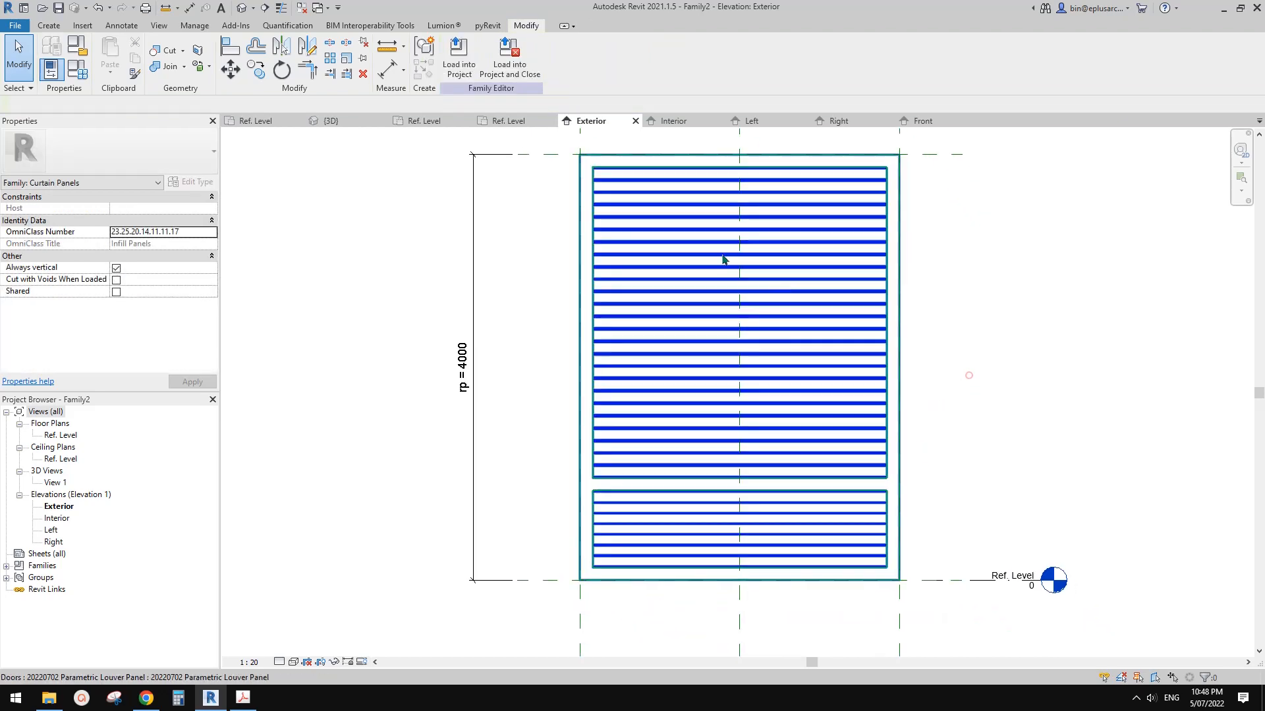
Step: Test the height link by moving the Top reference plane up slightly, and lower it to about 3040 mm above Ref. Level
{"action": "middle_click_drag", "start_coordinate": [774, 281], "coordinate": [780, 306]}
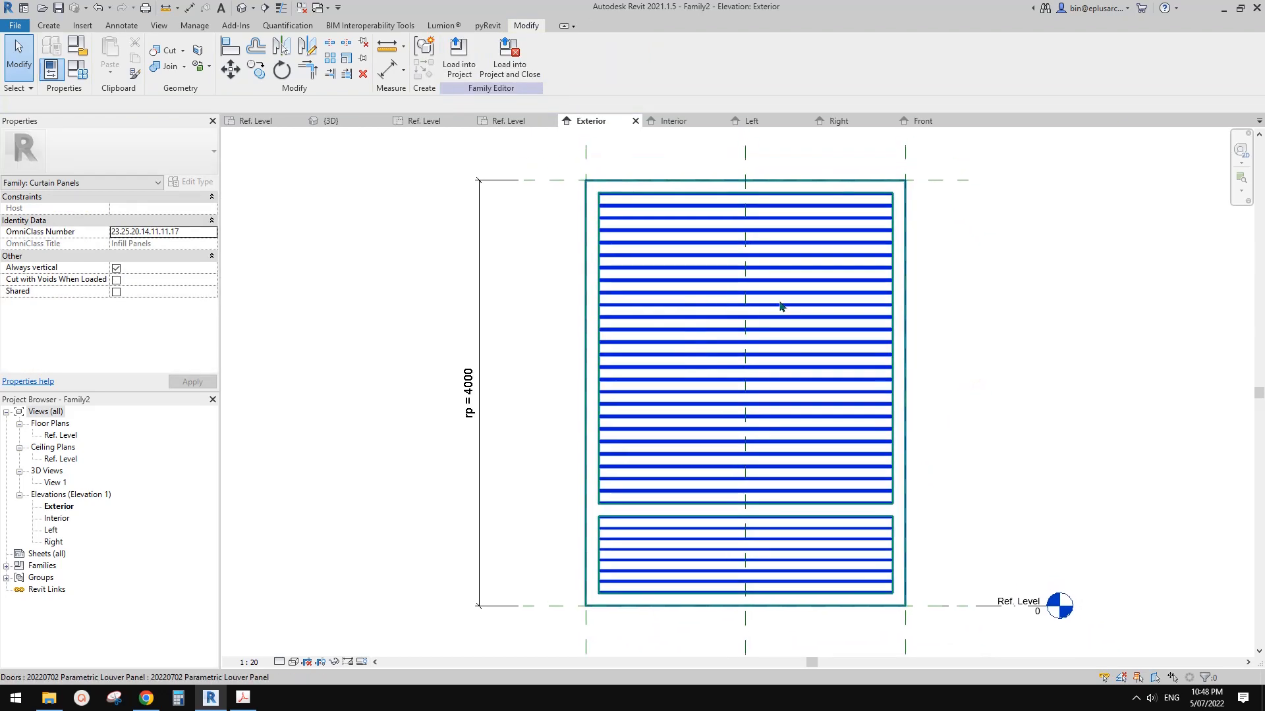
{"action": "left_click", "coordinate": [942, 181]}
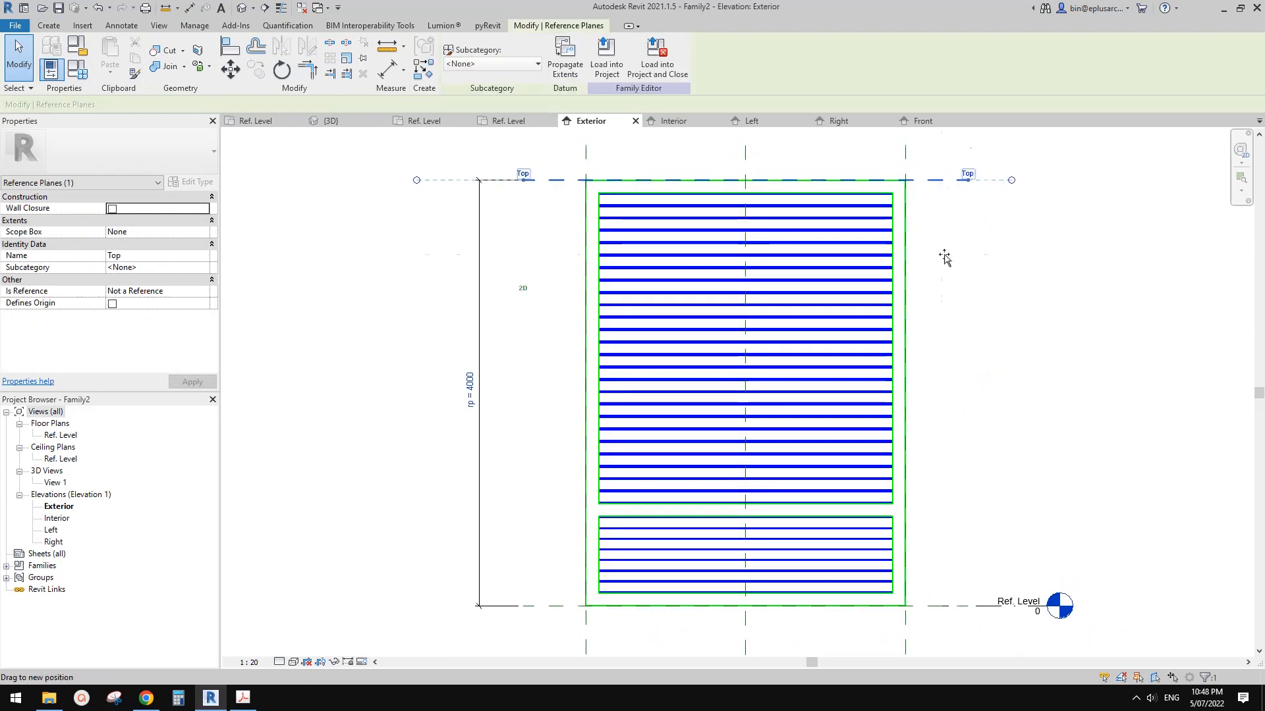
{"action": "left_click_drag", "start_coordinate": [944, 257], "coordinate": [948, 198]}
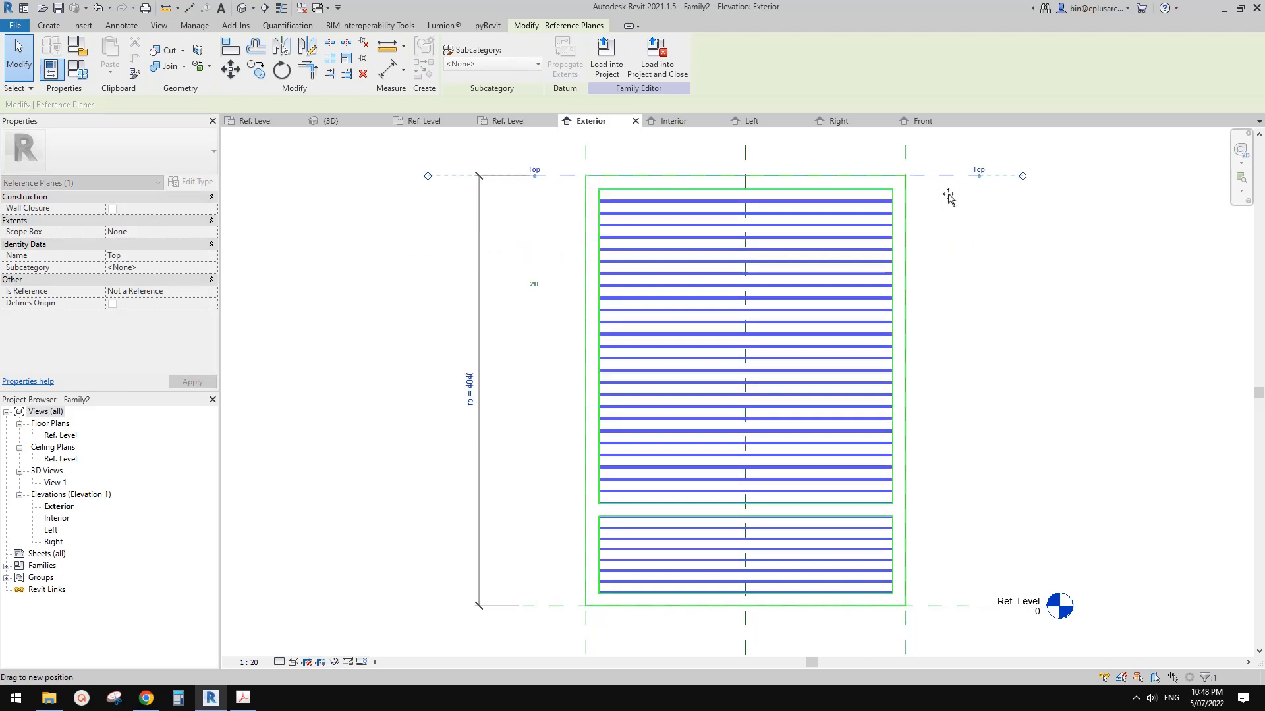
{"action": "left_click_drag", "start_coordinate": [943, 284], "coordinate": [940, 282]}
Step: Try to shift the reference plane at the louver panel's right edge sideways
{"action": "left_click", "coordinate": [708, 243]}
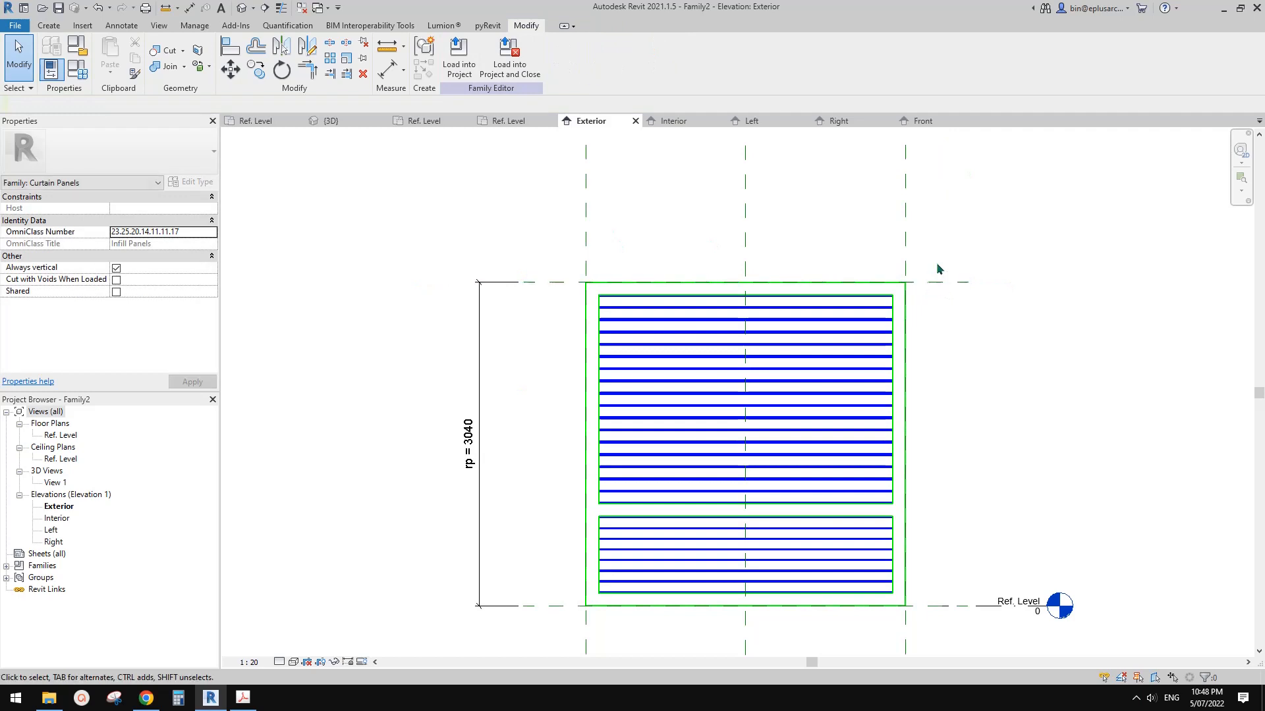
{"action": "left_click_drag", "start_coordinate": [905, 235], "coordinate": [907, 231]}
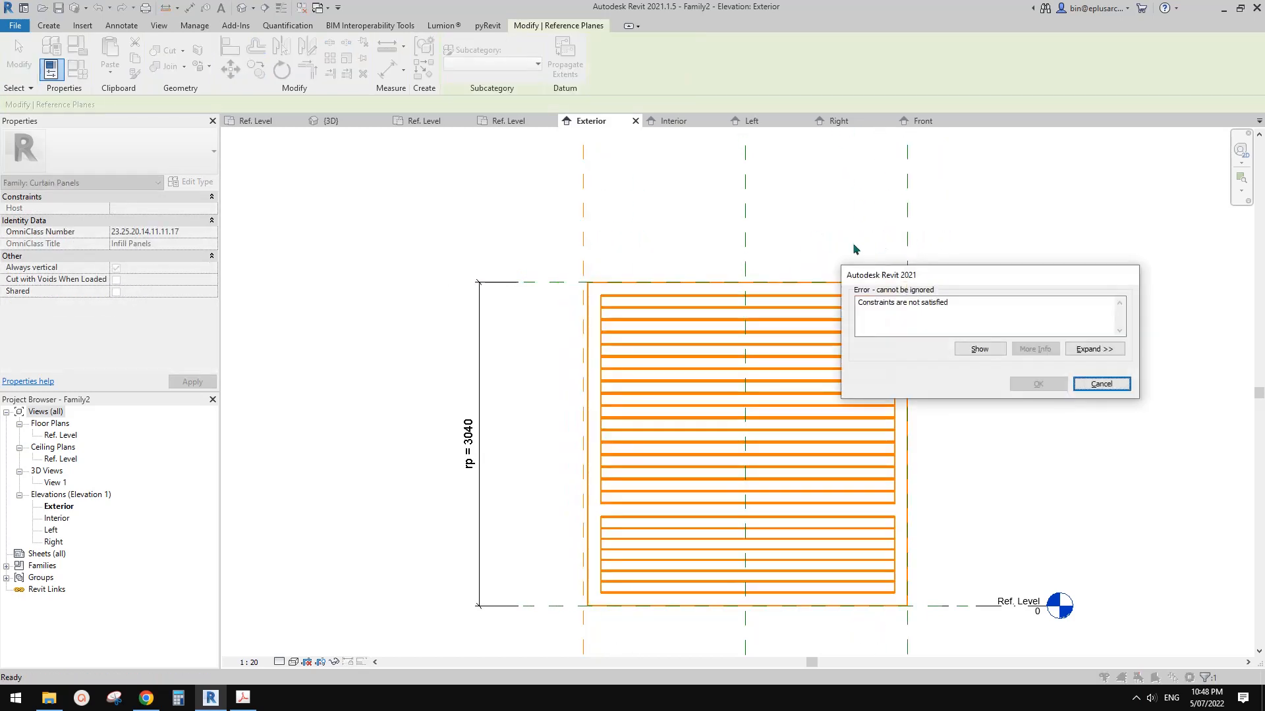
{"action": "left_click", "coordinate": [1101, 384]}
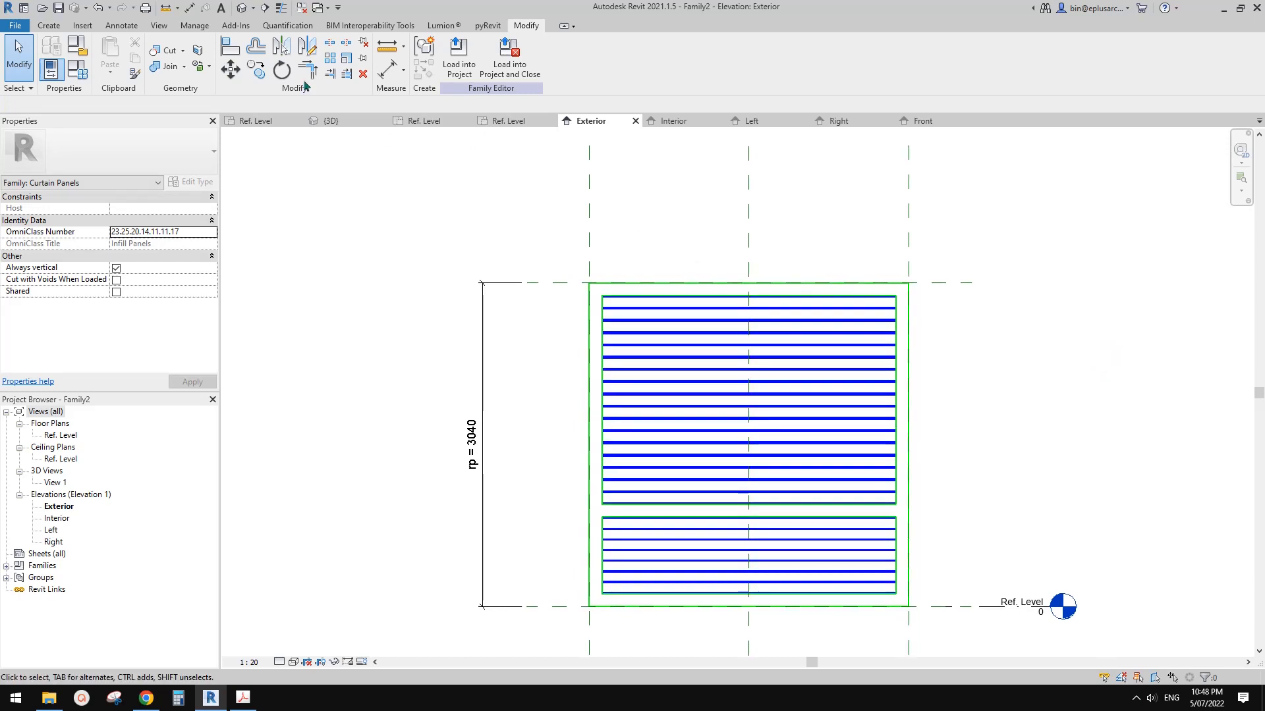
Step: Load the curtain panel family Family2 into Project1
{"action": "left_click", "coordinate": [459, 56]}
{"action": "left_click", "coordinate": [556, 299]}
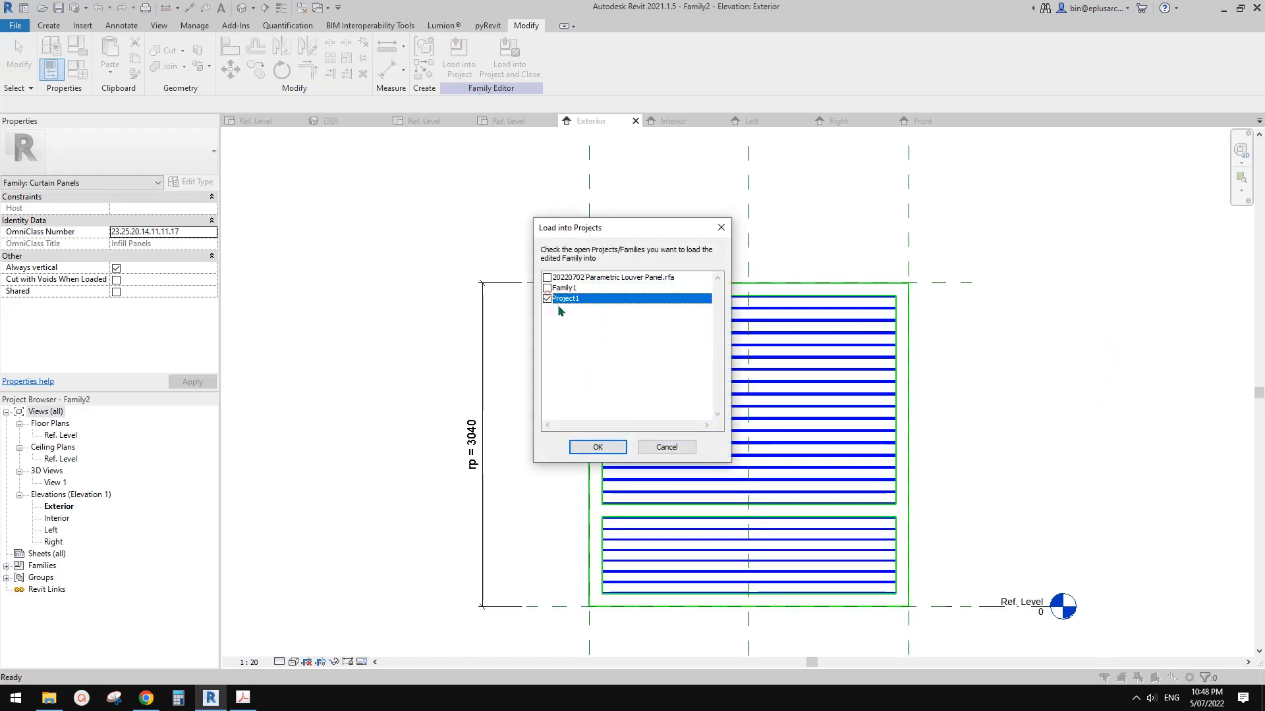
{"action": "left_click", "coordinate": [611, 450]}
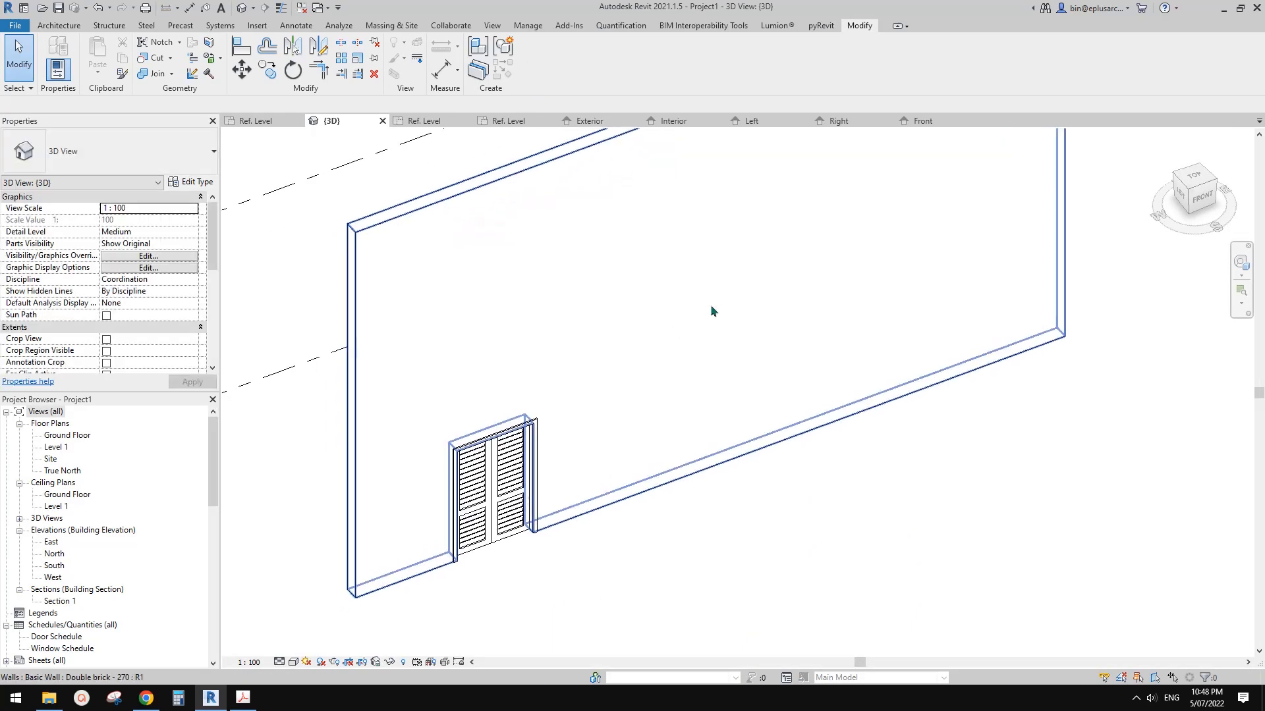
Step: Draw a Curtain Wall 6mm Thk Glazing wall about 2100 mm long in front of the brick wall, in the 3D view
{"action": "key", "text": "w"}
{"action": "key", "text": "a"}
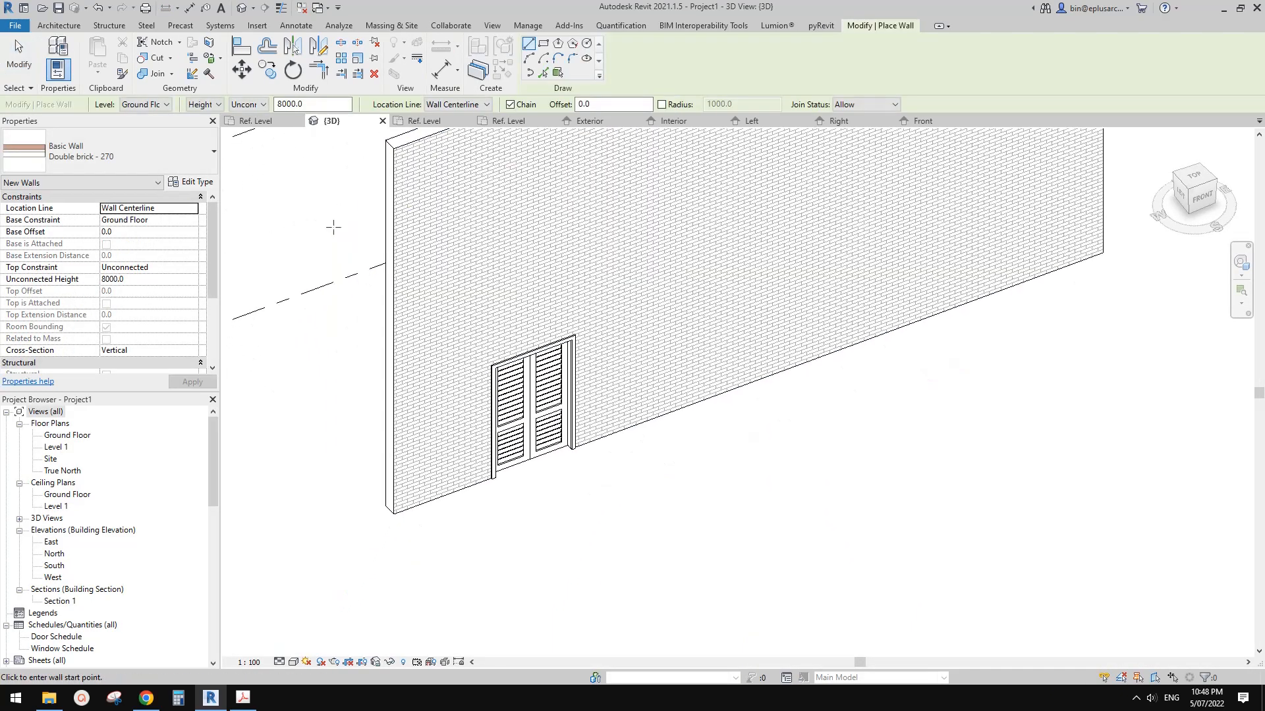
{"action": "left_click", "coordinate": [158, 158]}
{"action": "scroll", "coordinate": [125, 283], "scroll_direction": "down", "scroll_amount": 3}
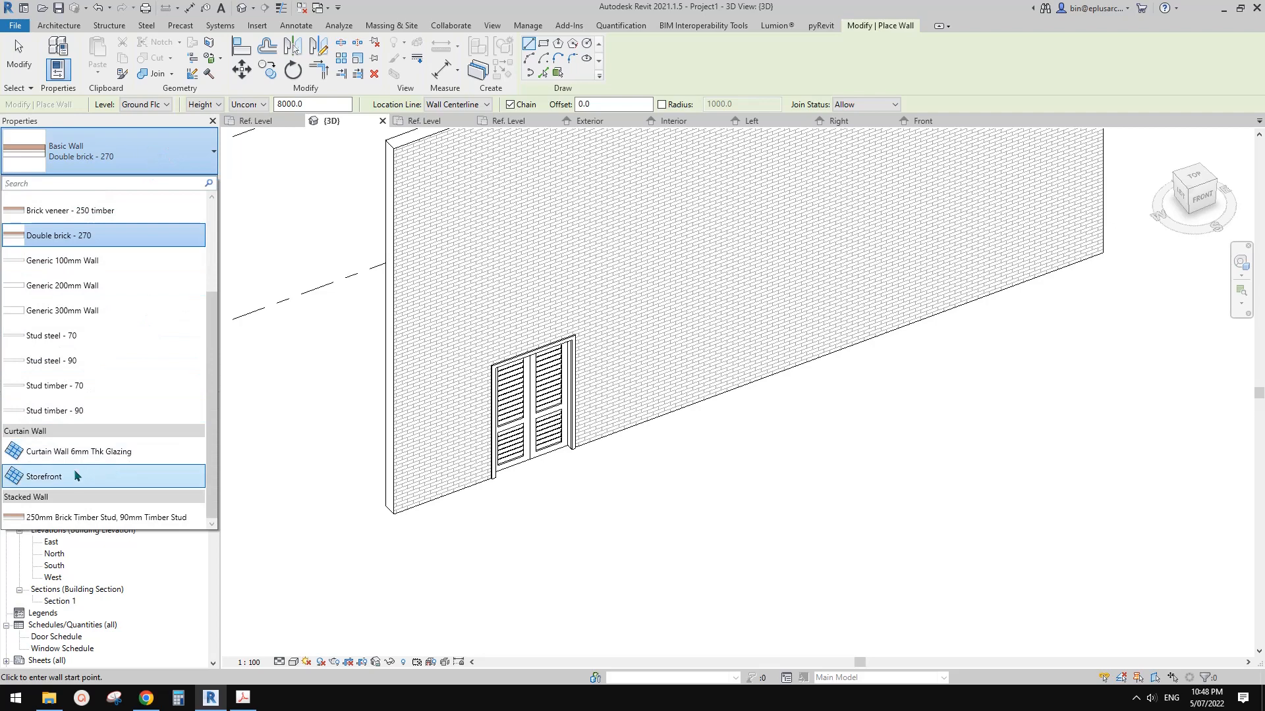
{"action": "left_click", "coordinate": [87, 454]}
{"action": "middle_click_drag", "start_coordinate": [633, 471], "coordinate": [692, 508], "text": "shift"}
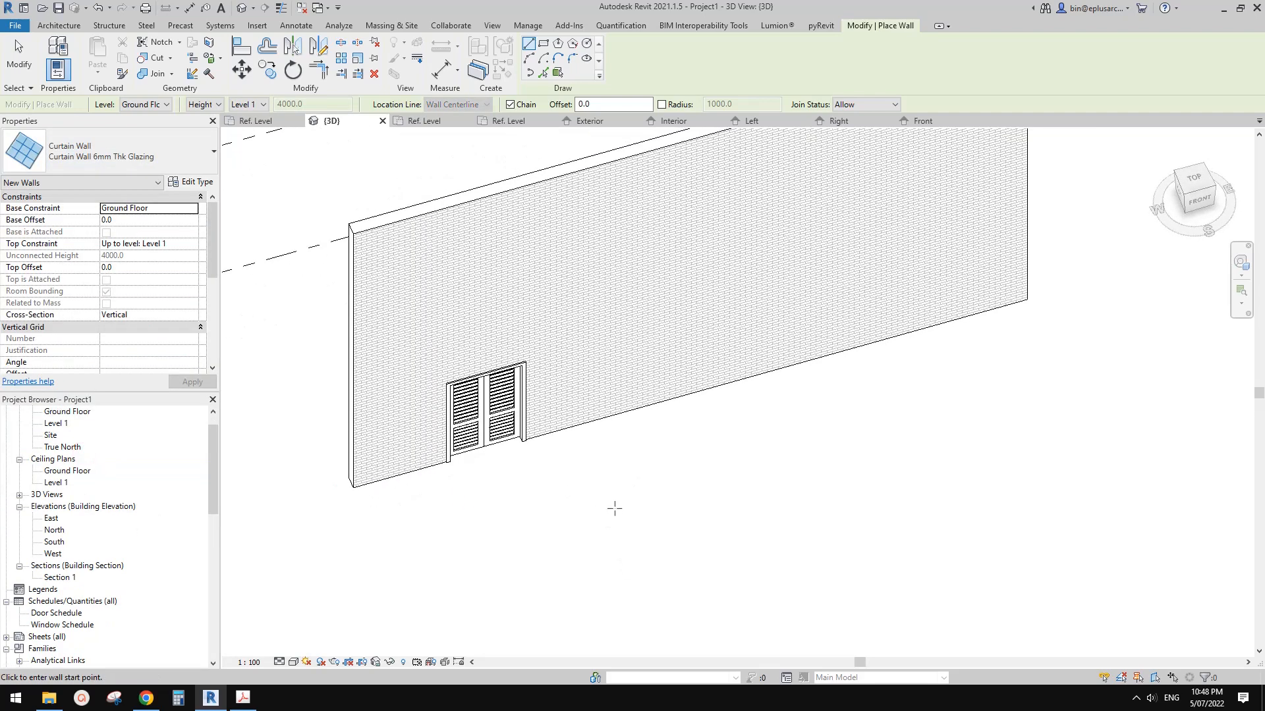
{"action": "left_click", "coordinate": [613, 502]}
{"action": "left_click", "coordinate": [720, 467]}
{"action": "key", "text": "Escape"}
{"action": "key", "text": "Escape"}
Step: Duplicate the new curtain wall's type under the name Curtain Wall 6mm Thk Glazing 2
{"action": "scroll", "coordinate": [663, 466], "scroll_direction": "up", "scroll_amount": 3}
{"action": "left_click", "coordinate": [659, 464]}
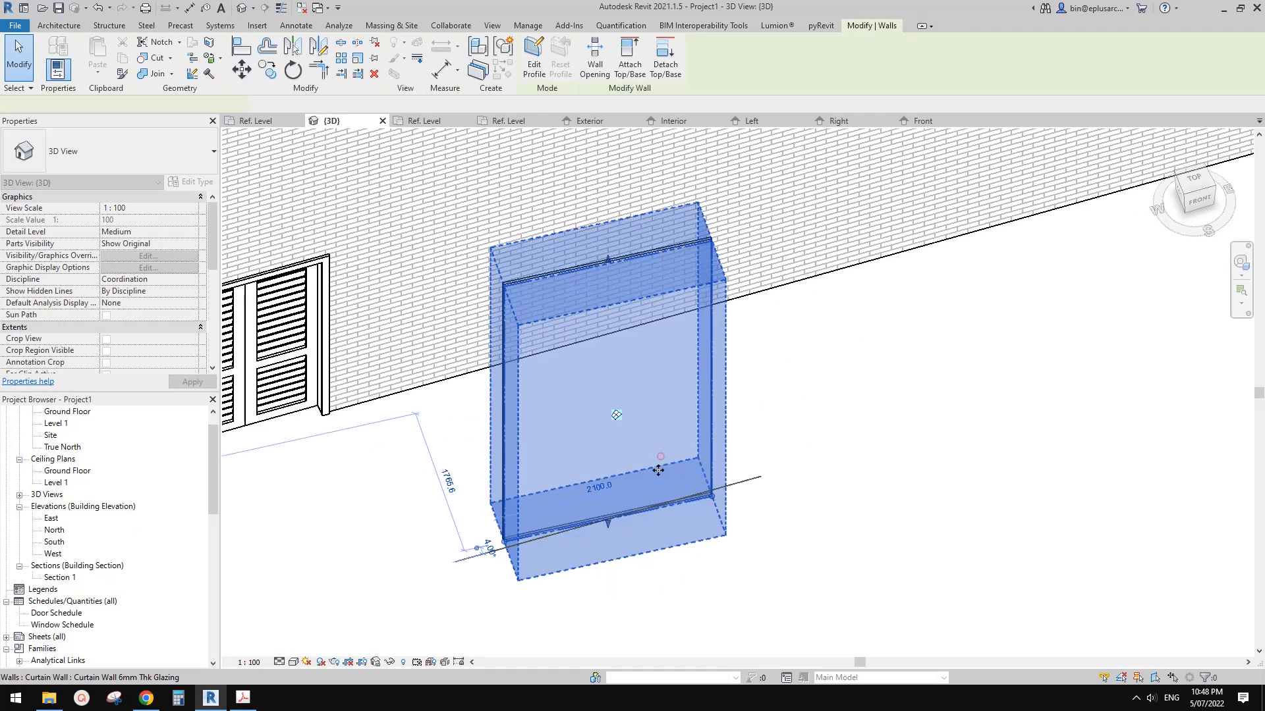
{"action": "left_click", "coordinate": [190, 182]}
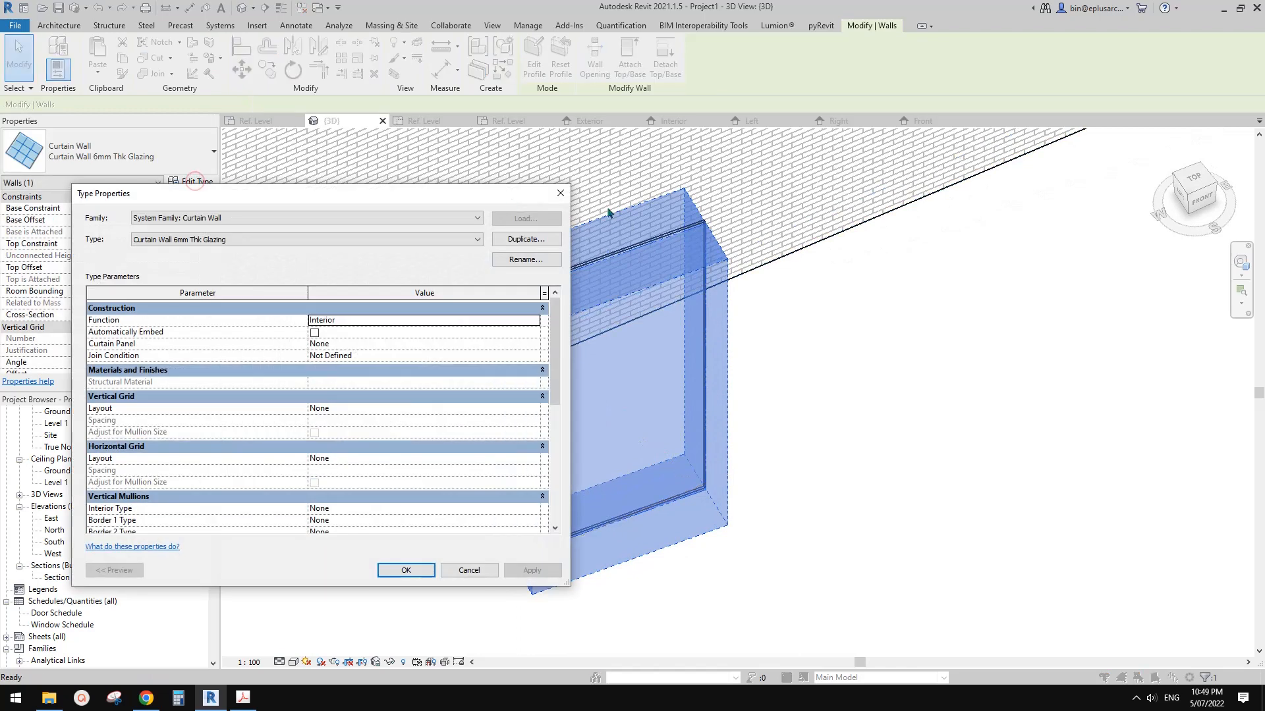
{"action": "left_click", "coordinate": [526, 239]}
{"action": "left_click", "coordinate": [797, 355]}
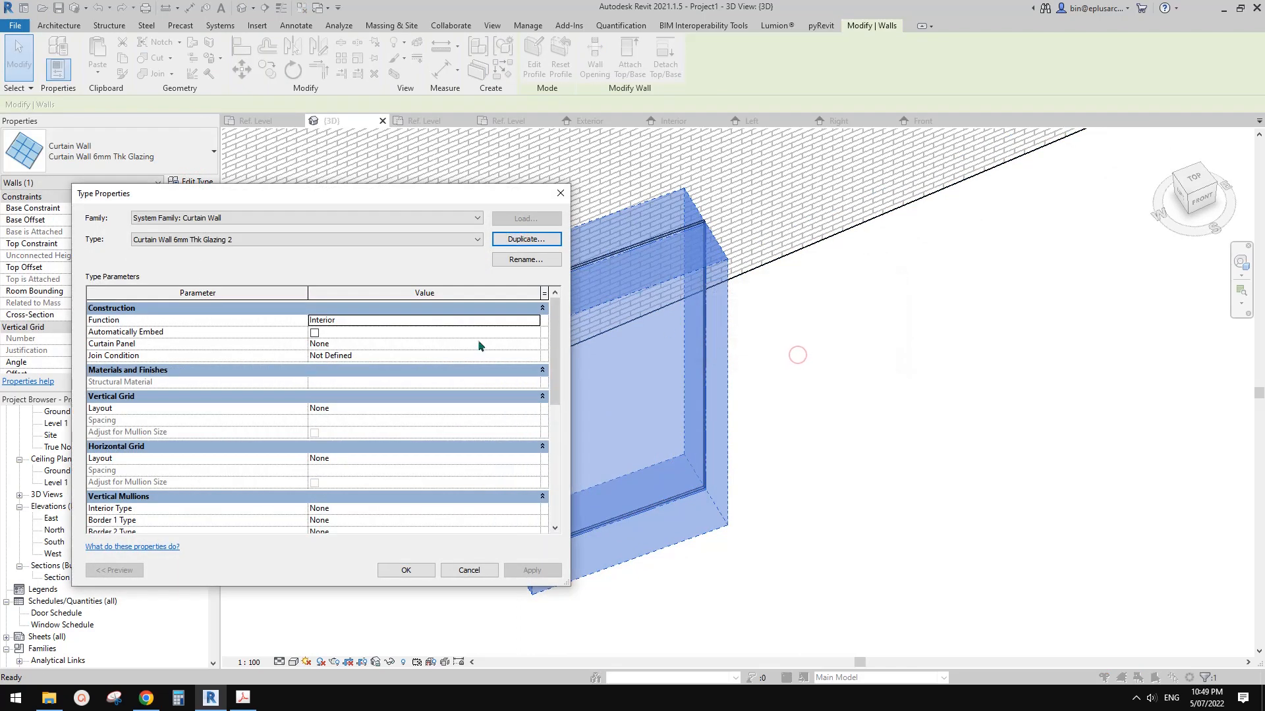
Step: Set the duplicated type's curtain panel to Family2 : Family2
{"action": "left_click", "coordinate": [371, 343]}
{"action": "left_click", "coordinate": [532, 344]}
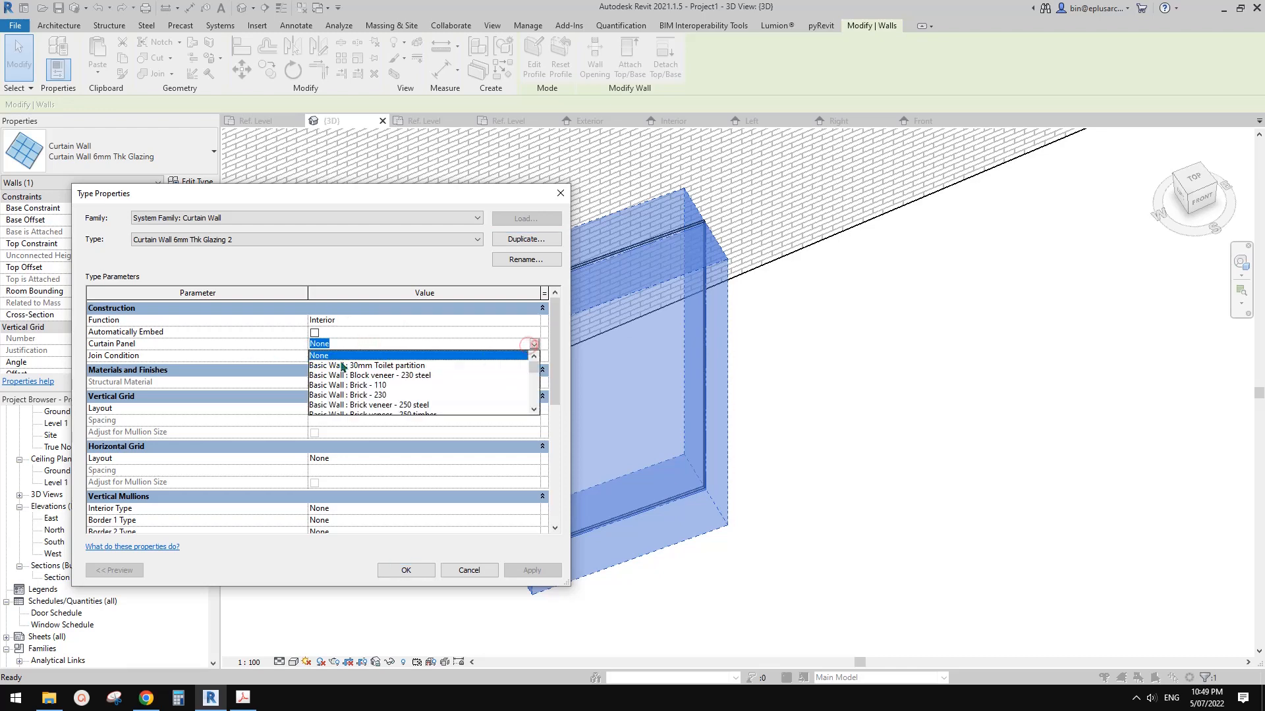
{"action": "scroll", "coordinate": [521, 380], "scroll_direction": "down", "scroll_amount": 5}
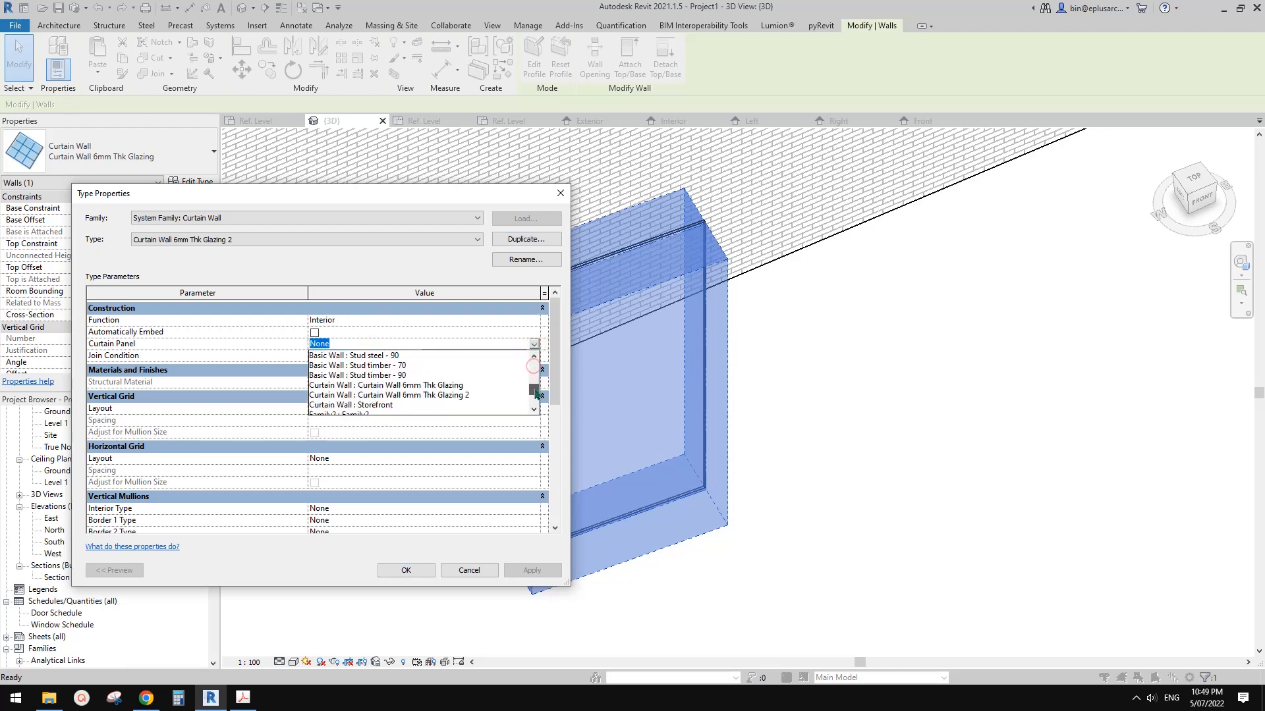
{"action": "left_click", "coordinate": [346, 376]}
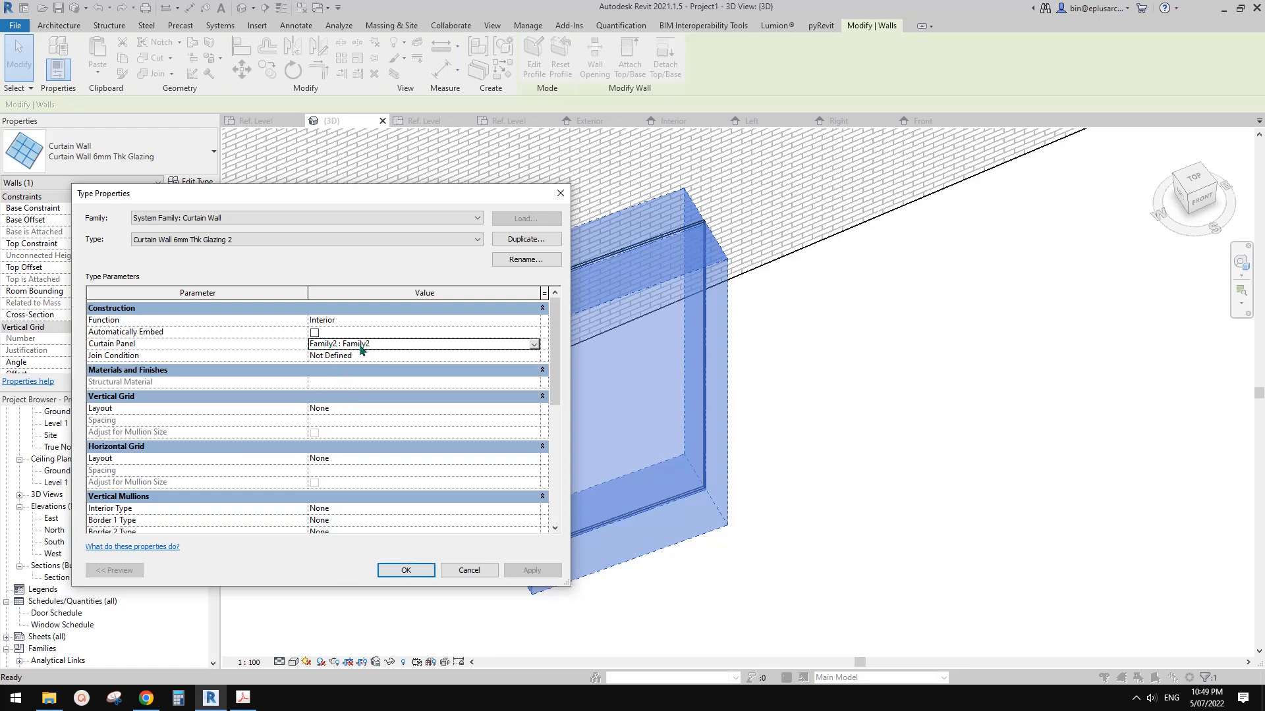
Step: Set the type's vertical grid layout to Maximum Spacing with a spacing of 900 mm
{"action": "left_click", "coordinate": [400, 410]}
{"action": "left_click", "coordinate": [534, 409]}
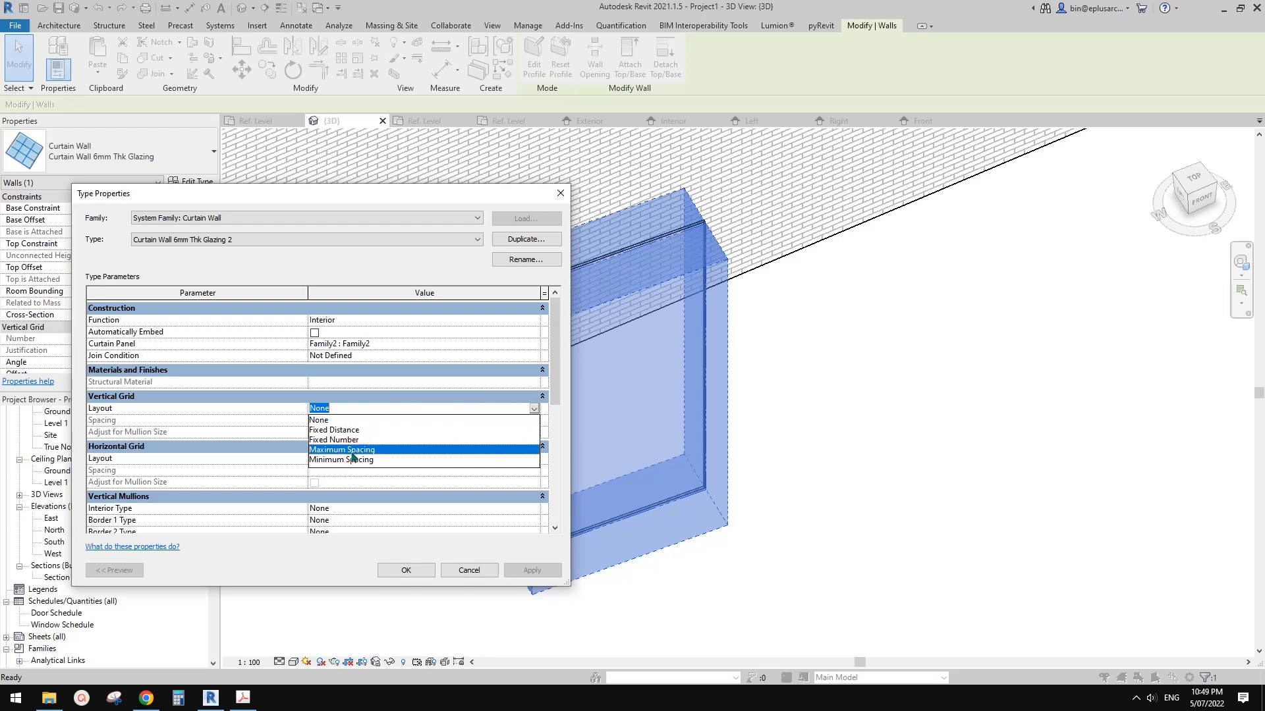
{"action": "left_click", "coordinate": [353, 450]}
{"action": "left_click", "coordinate": [451, 422]}
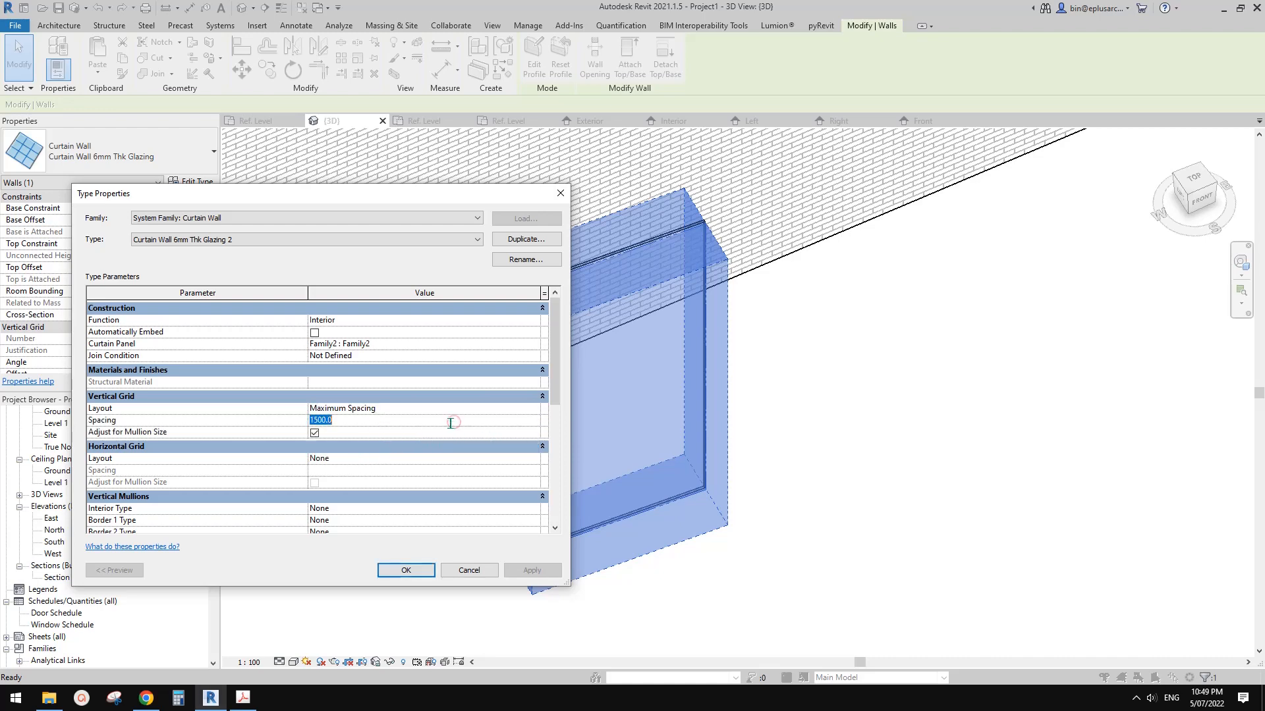
Step: Set the horizontal grid layout to Maximum Spacing at 2400 mm, leave the mullions at None, and apply the type changes
{"action": "left_click", "coordinate": [397, 460]}
{"action": "left_click", "coordinate": [395, 459]}
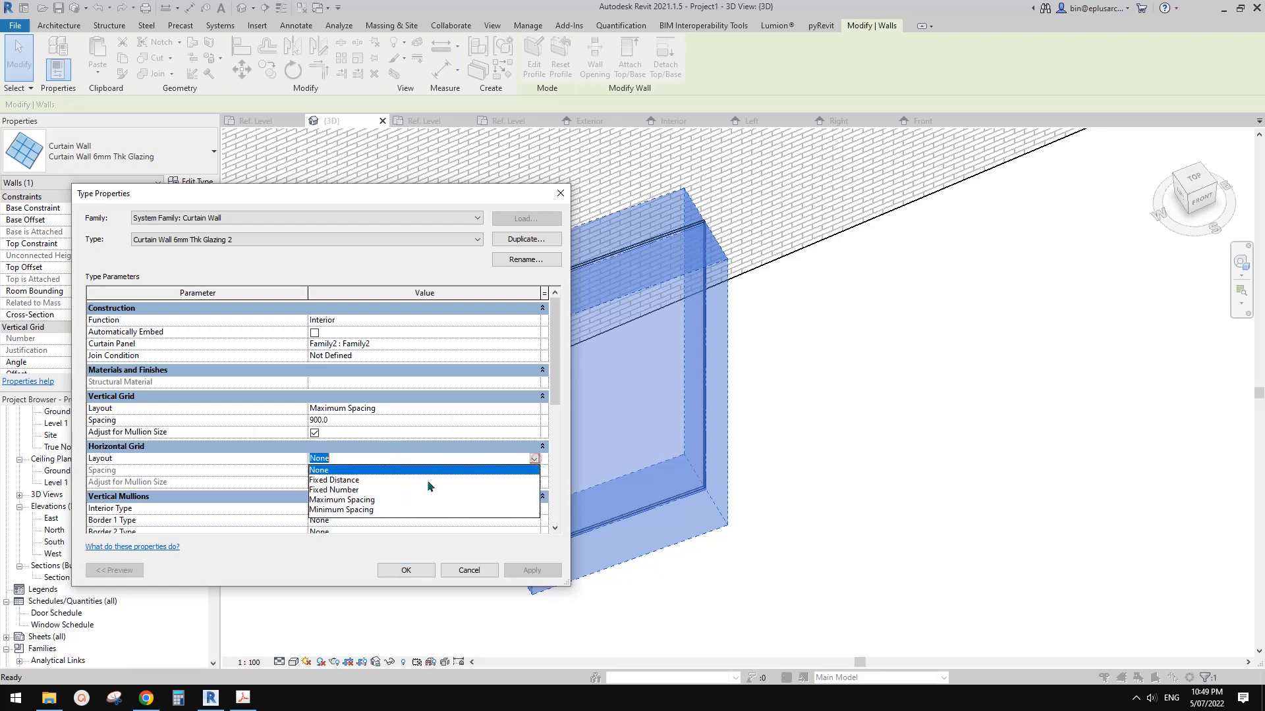
{"action": "left_click", "coordinate": [359, 501]}
{"action": "left_click", "coordinate": [355, 469]}
{"action": "type", "text": "2400"}
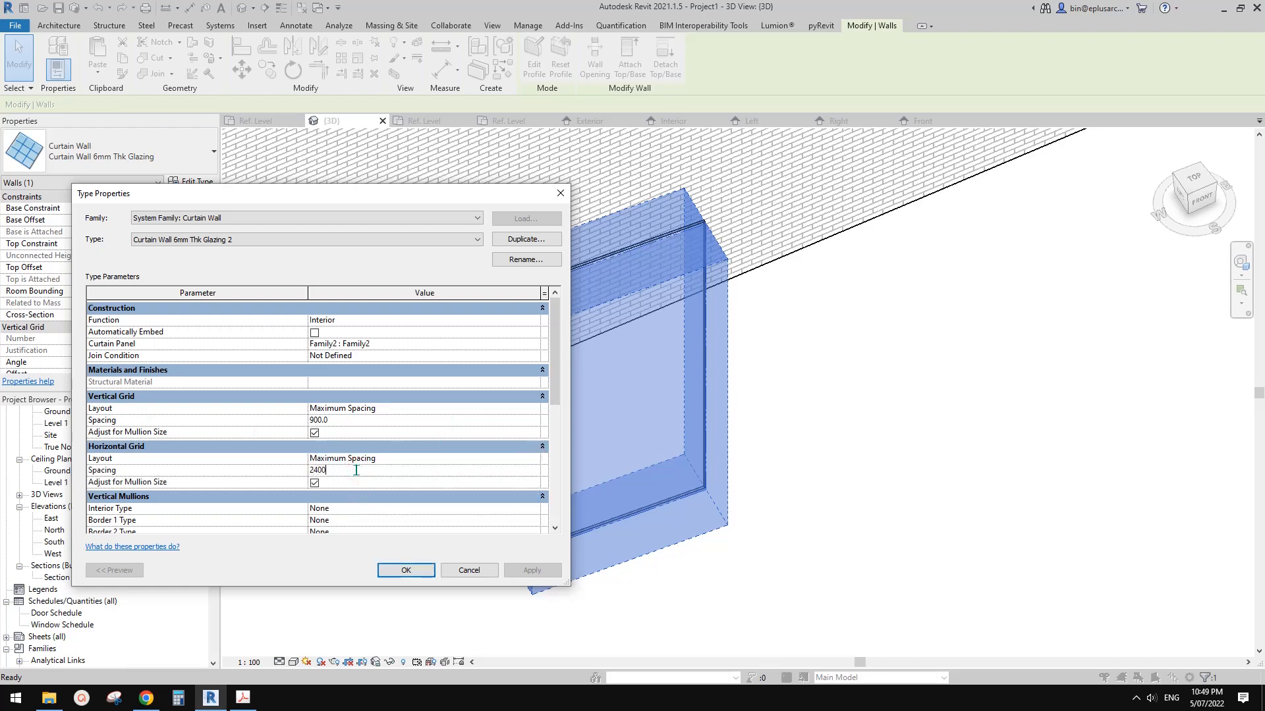
{"action": "left_click", "coordinate": [553, 420]}
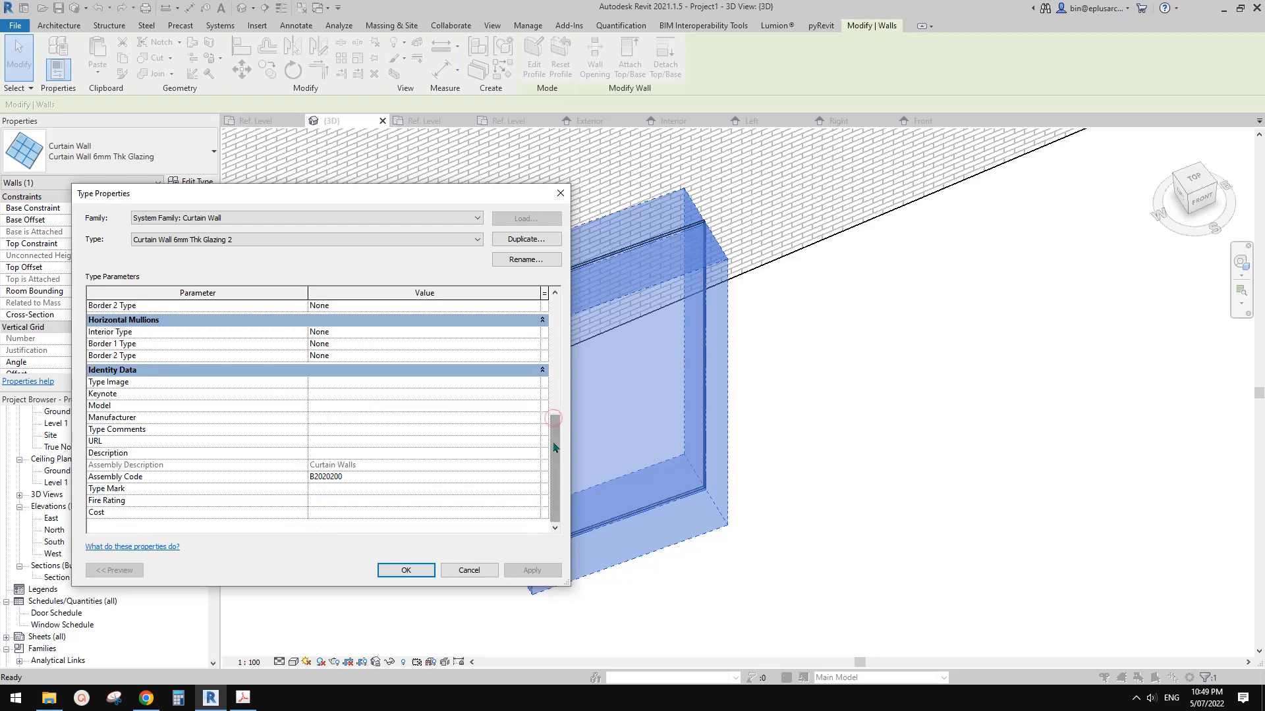
{"action": "left_click_drag", "start_coordinate": [554, 443], "coordinate": [553, 391]}
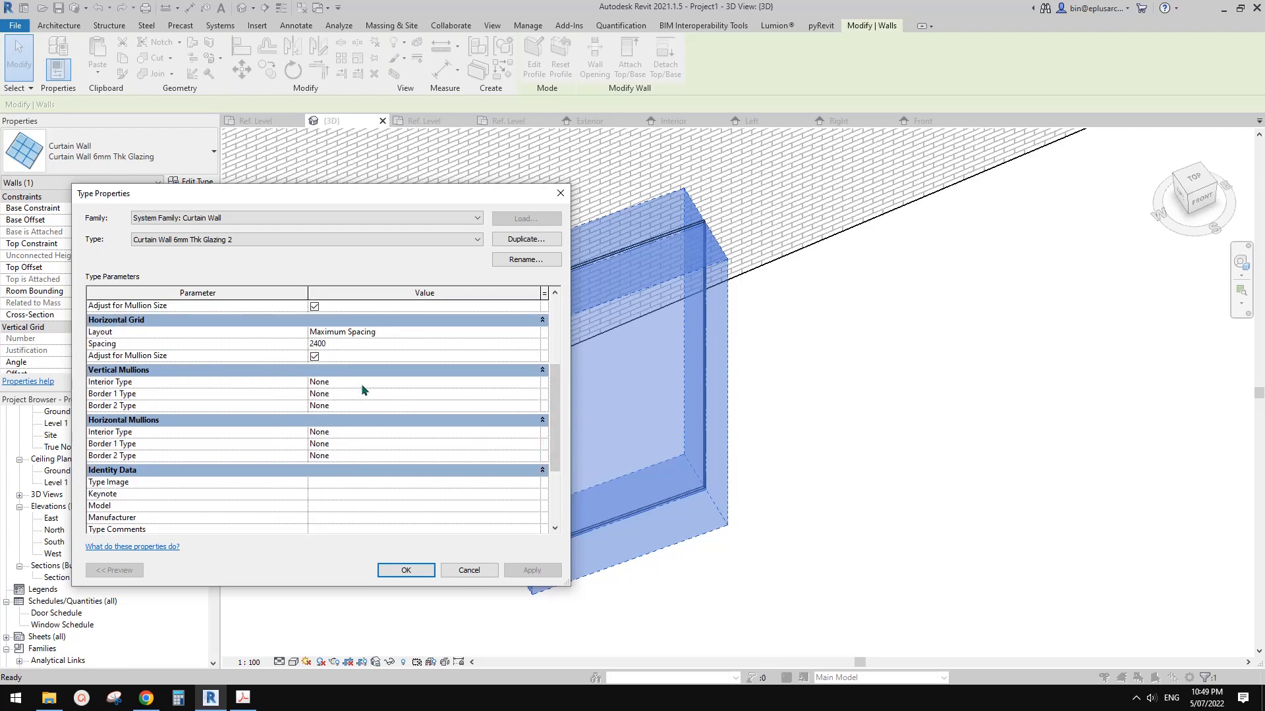
{"action": "left_click", "coordinate": [406, 571]}
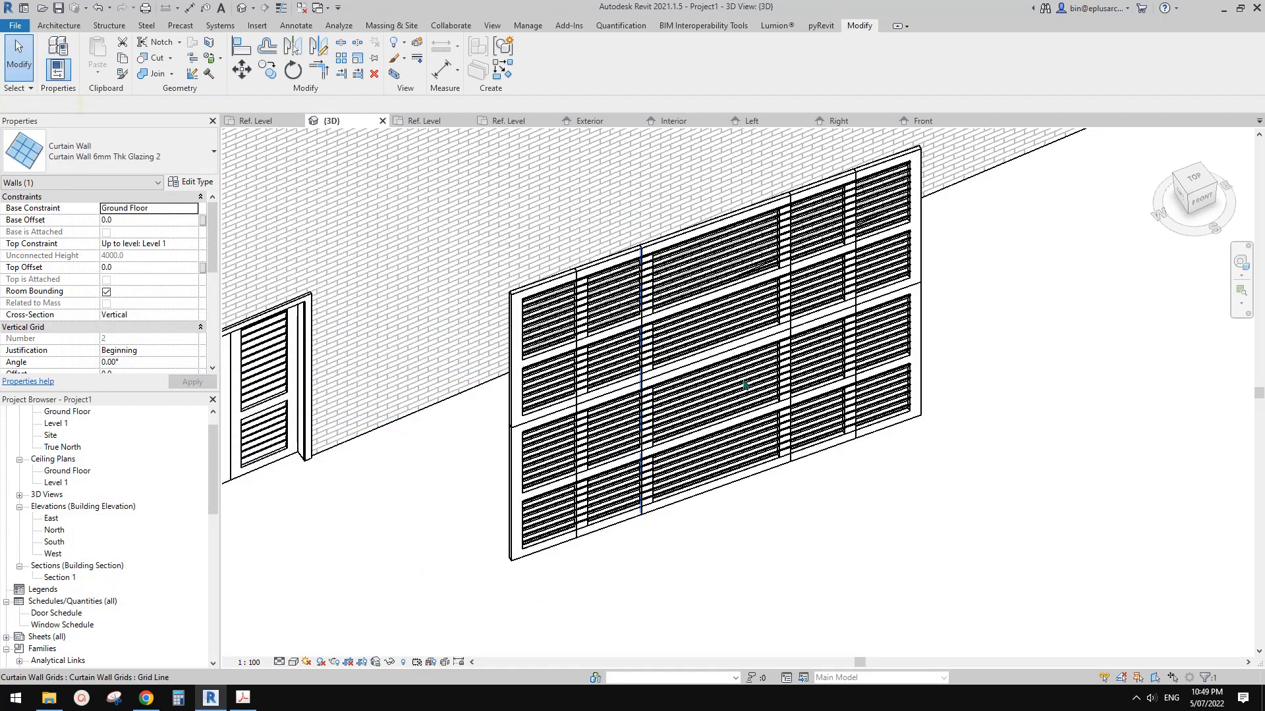
Step: Examine the curtain wall from several 3D angles, checking how its louver panels fit between the vertical grid lines
{"action": "middle_click_drag", "start_coordinate": [766, 417], "coordinate": [770, 417]}
{"action": "left_click", "coordinate": [658, 369]}
{"action": "middle_click_drag", "start_coordinate": [697, 355], "coordinate": [764, 313], "text": "shift"}
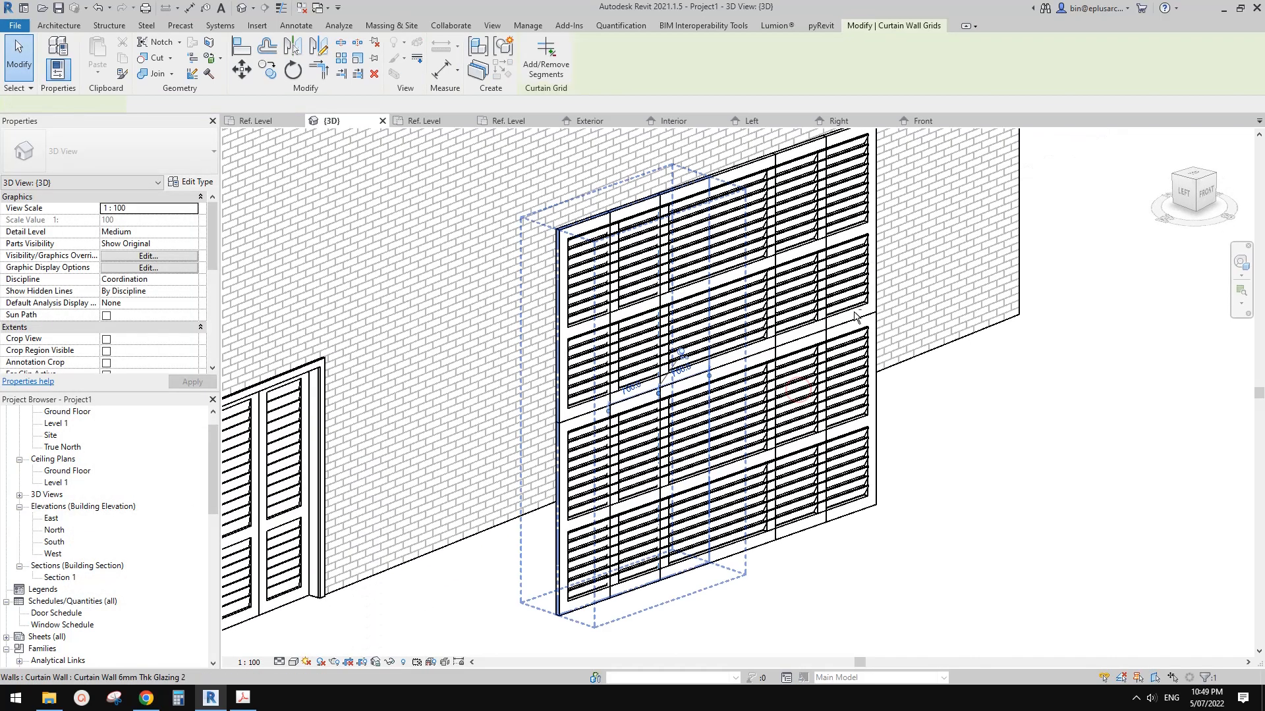
{"action": "key", "text": "Escape"}
{"action": "left_click", "coordinate": [610, 454]}
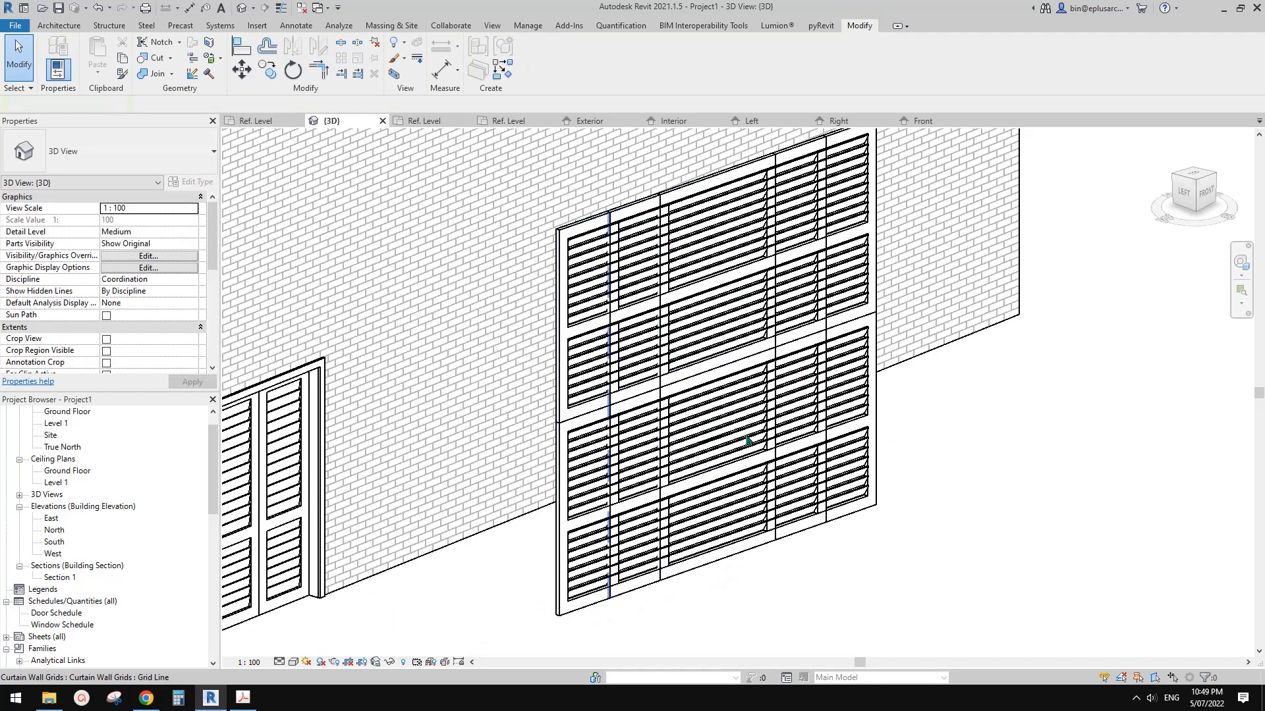
{"action": "middle_click_drag", "start_coordinate": [748, 437], "coordinate": [618, 454], "text": "shift"}
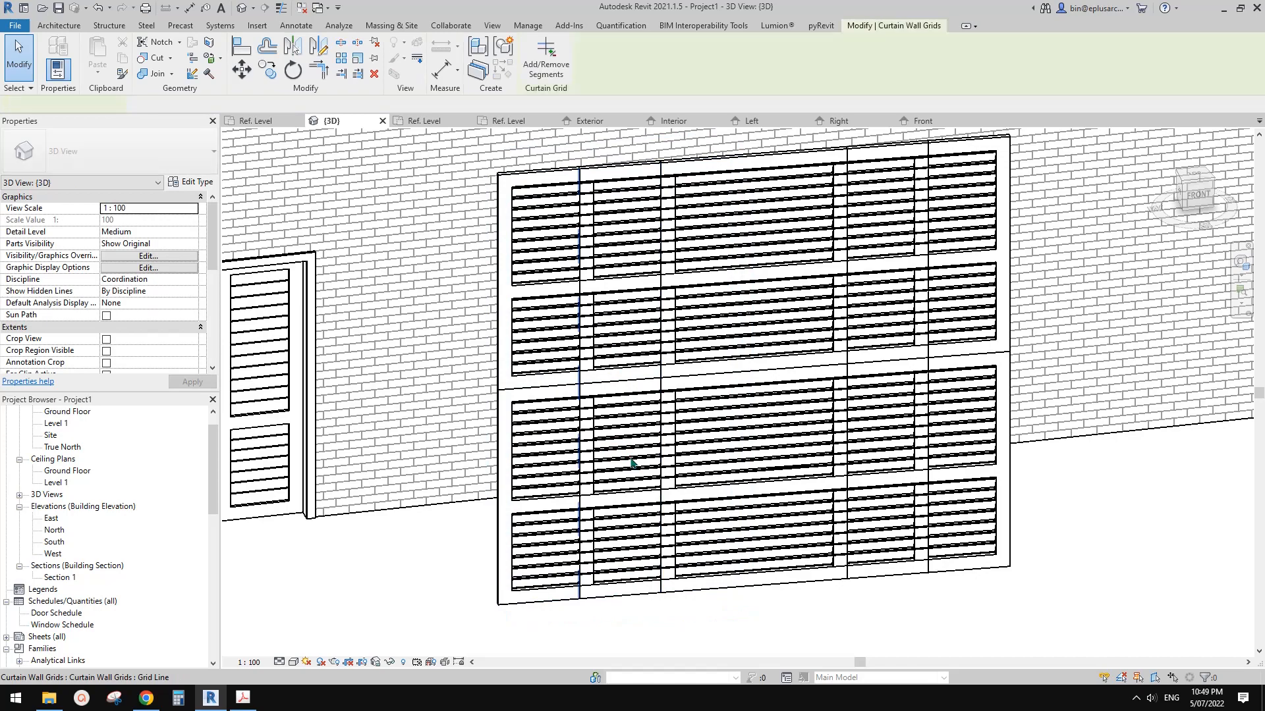
{"action": "mouse_move", "coordinate": [623, 458]}
{"action": "middle_mouse_down", "text": "shift"}
{"action": "mouse_move", "coordinate": [696, 495]}
{"action": "mouse_move", "coordinate": [672, 443]}
{"action": "mouse_move", "coordinate": [686, 385]}
{"action": "middle_mouse_up", "text": "shift"}
{"action": "key", "text": "Escape"}
{"action": "left_click", "coordinate": [558, 350]}
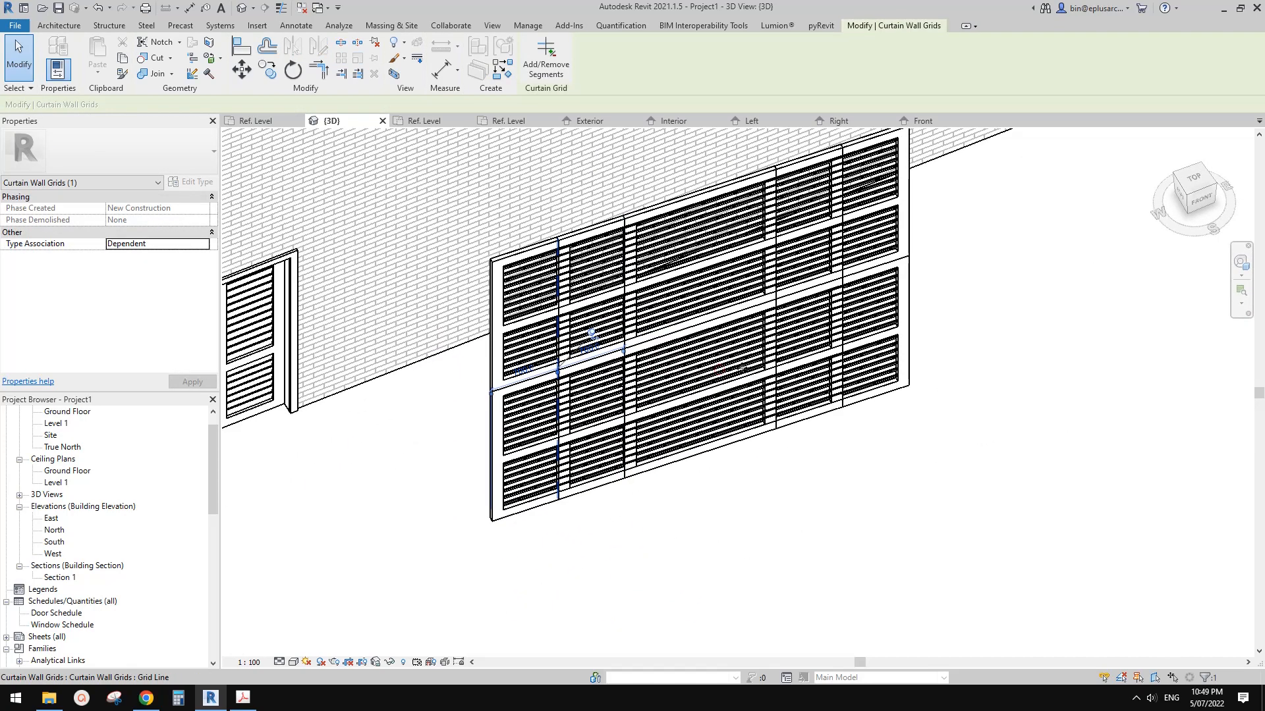
Step: Select a louver panel in the lower row of the curtain wall and open its family for editing
{"action": "key", "text": "Escape"}
{"action": "middle_click_drag", "start_coordinate": [781, 396], "coordinate": [737, 389], "text": "shift"}
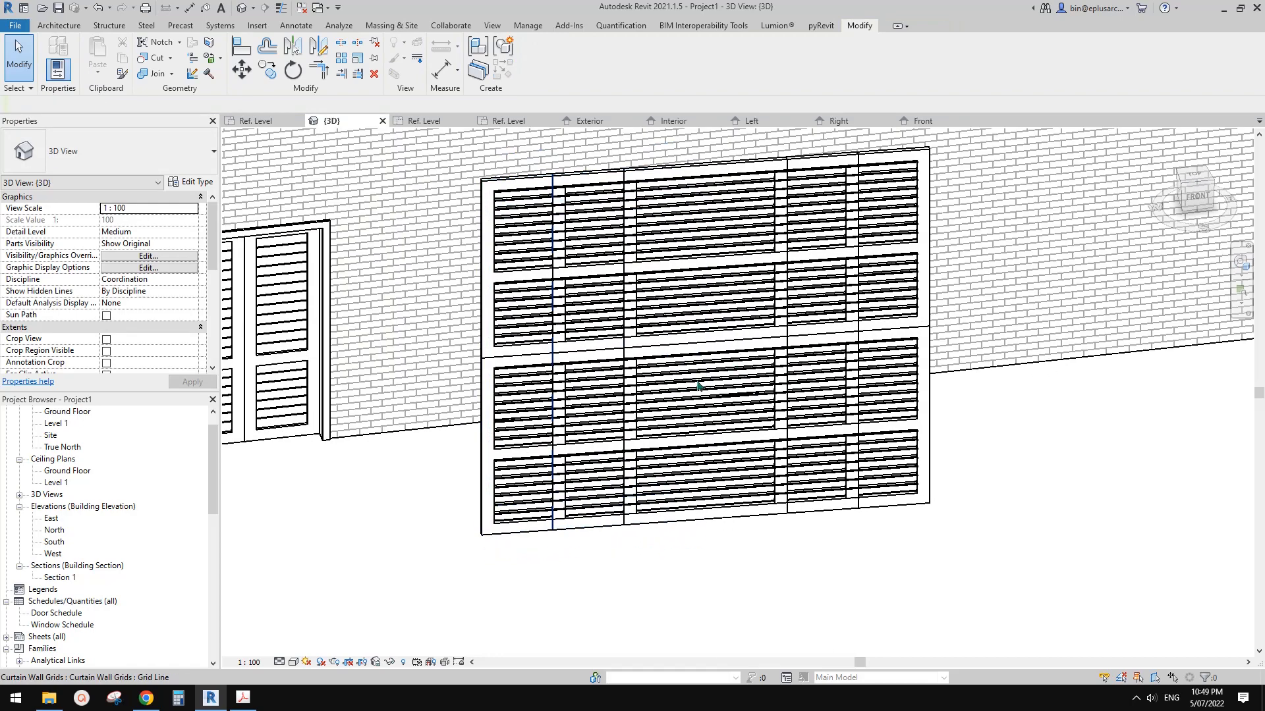
{"action": "left_click", "coordinate": [703, 390]}
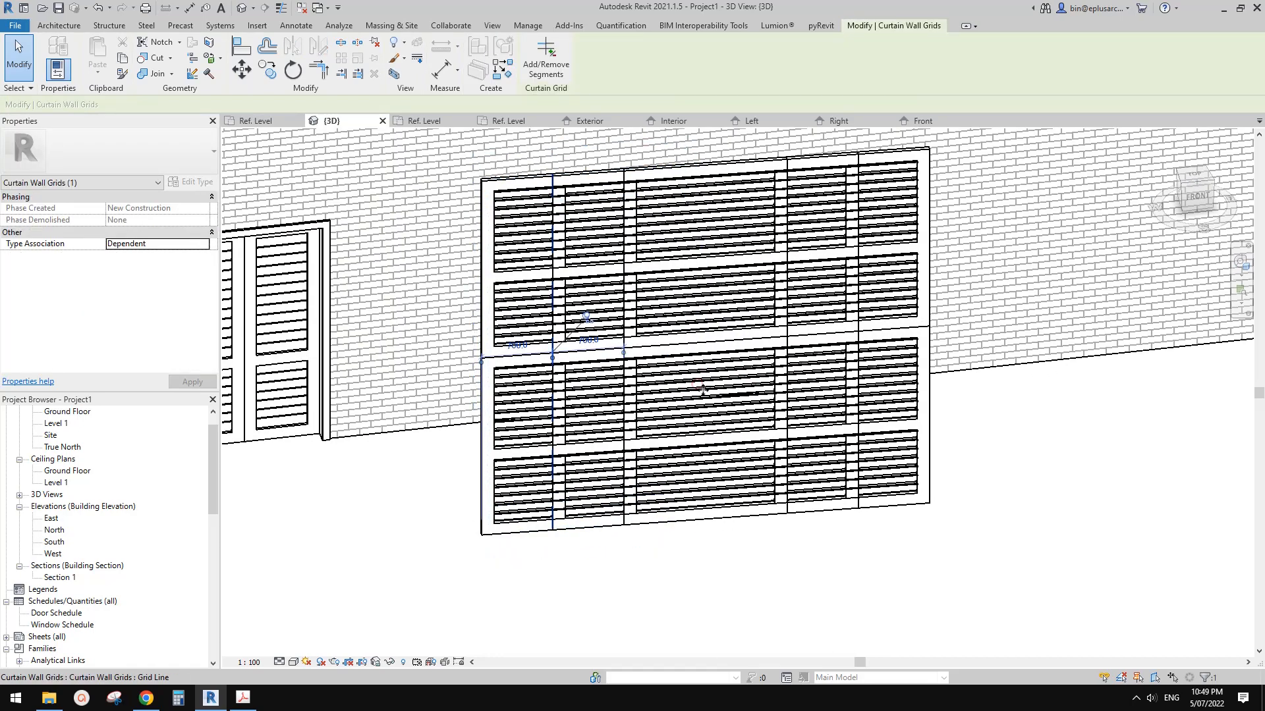
{"action": "middle_click_drag", "start_coordinate": [704, 390], "coordinate": [632, 403], "text": "shift"}
{"action": "key", "text": "Tab"}
{"action": "left_click", "coordinate": [544, 400]}
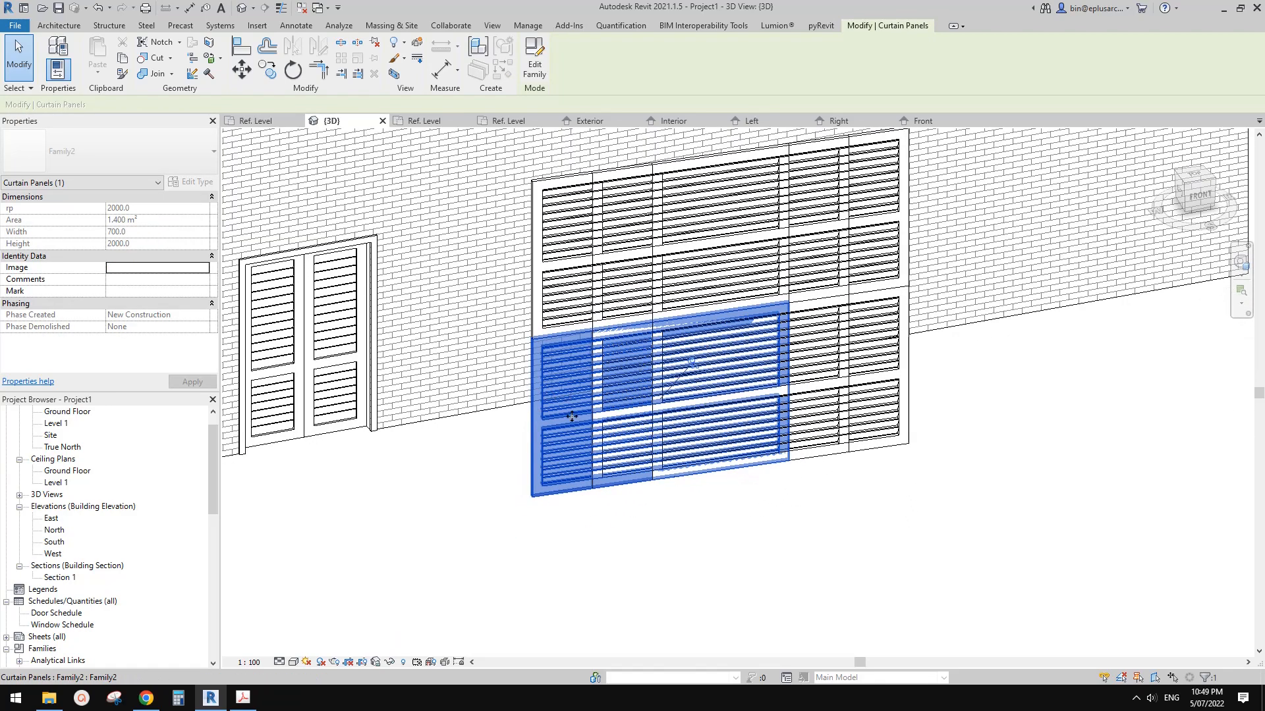
{"action": "middle_click_drag", "start_coordinate": [712, 408], "coordinate": [508, 287], "text": "shift"}
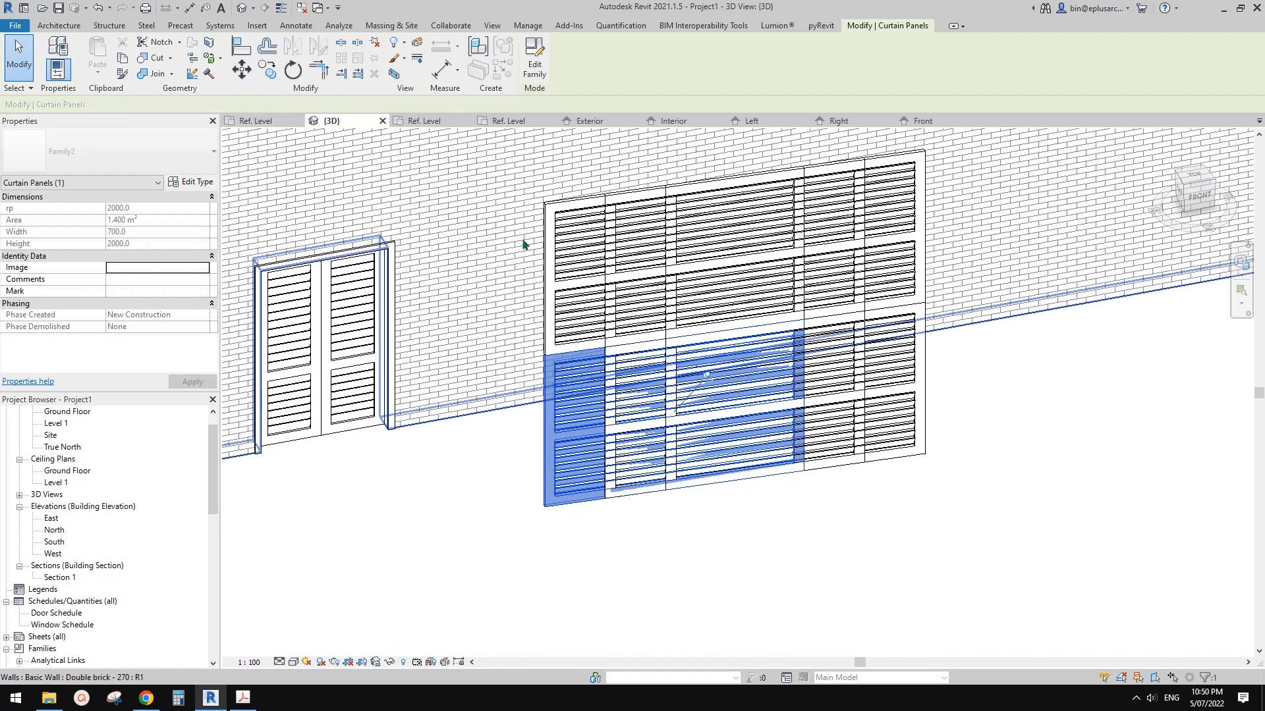
{"action": "left_click", "coordinate": [535, 64]}
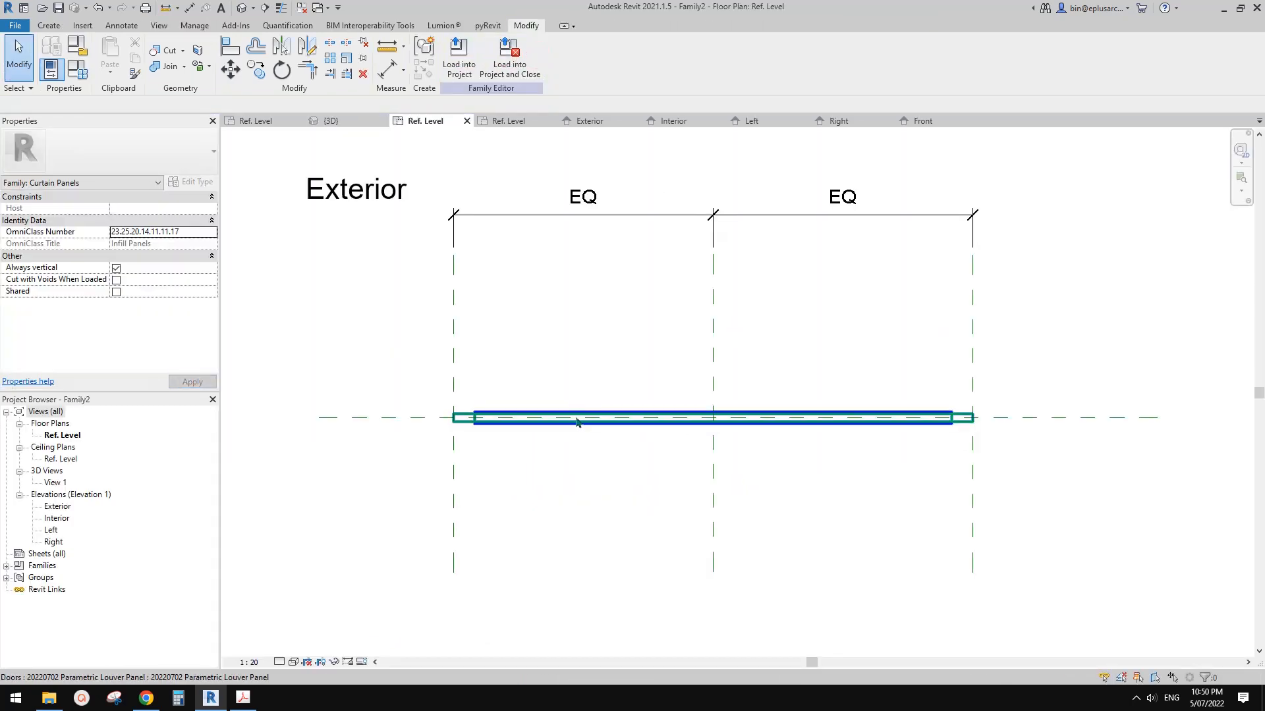
Step: Try to move the Right reference plane inward to make the curtain panel narrower
{"action": "middle_click_drag", "start_coordinate": [576, 422], "coordinate": [931, 327]}
{"action": "left_click", "coordinate": [973, 488]}
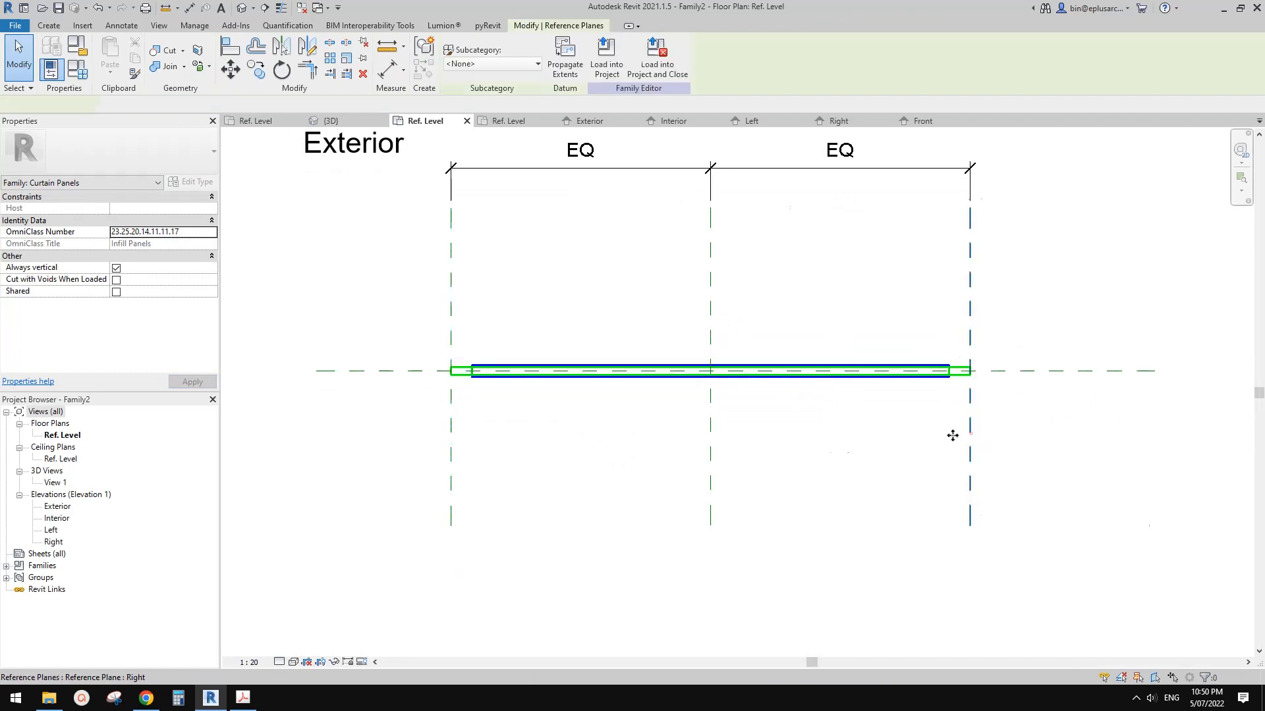
{"action": "left_click_drag", "start_coordinate": [953, 435], "coordinate": [922, 425]}
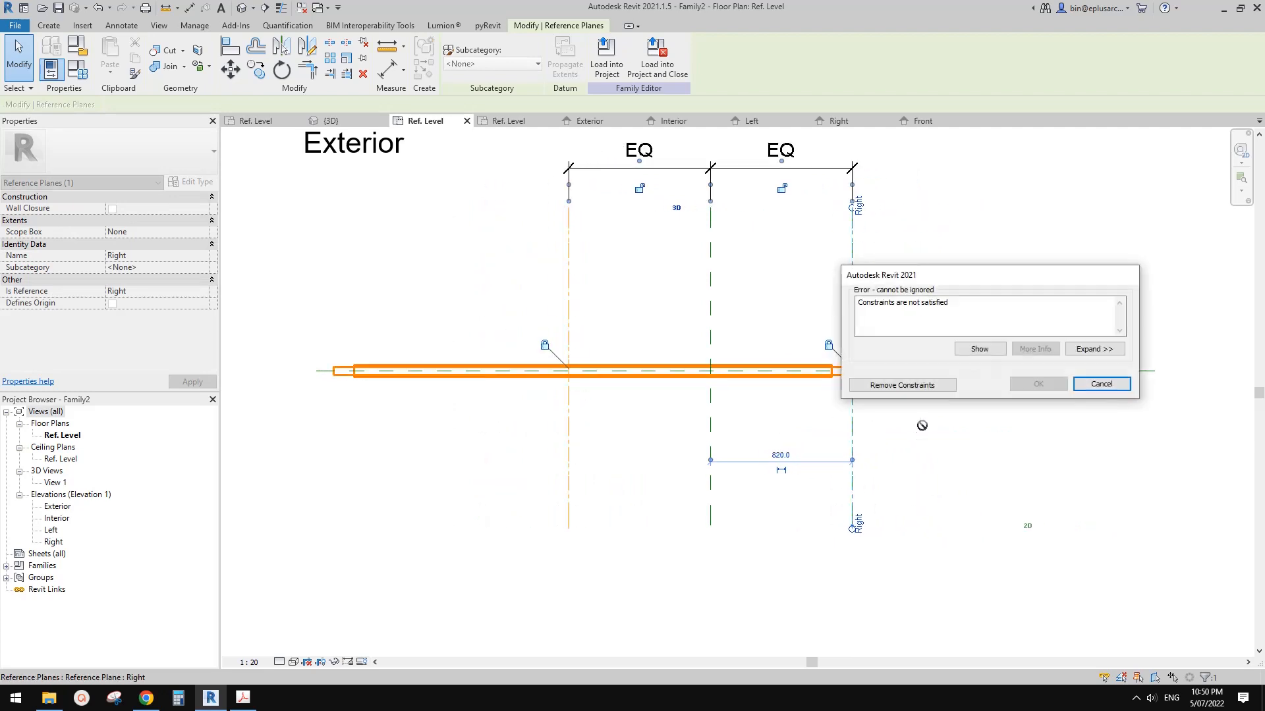
{"action": "left_click", "coordinate": [1099, 385]}
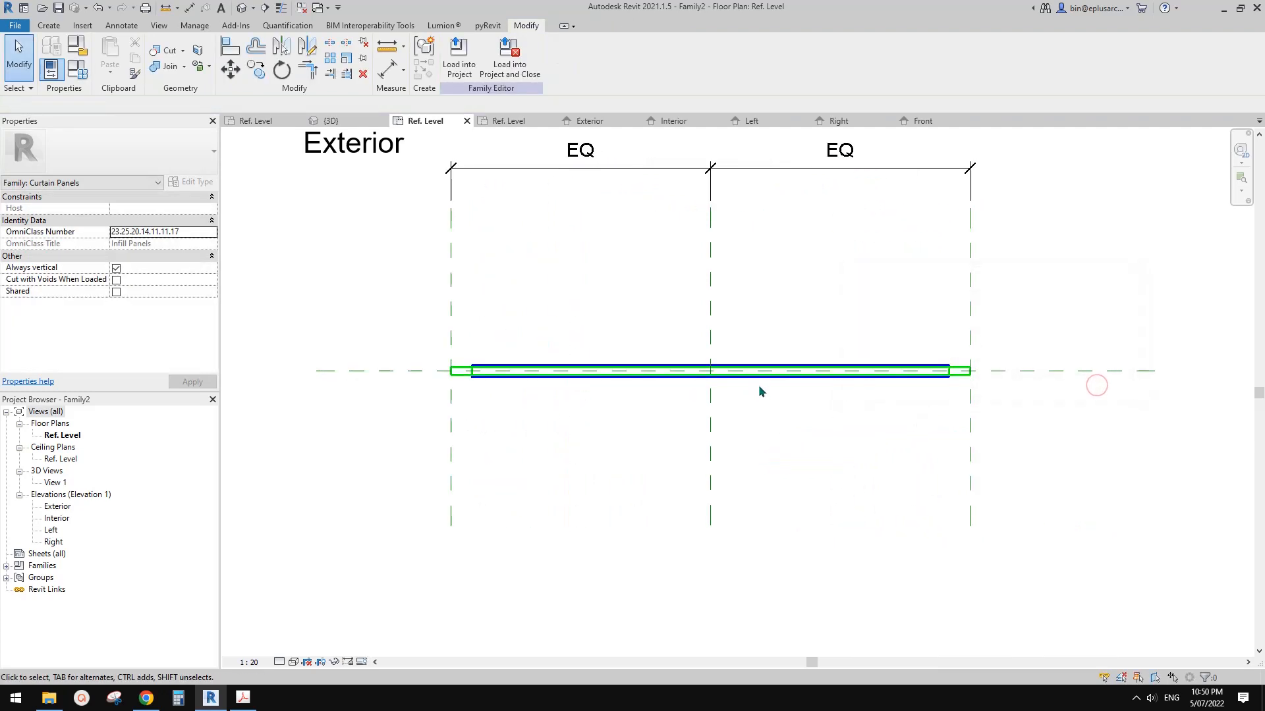
Step: Unlock the nested louver panel's side edges from the left and right reference planes
{"action": "left_click", "coordinate": [757, 381]}
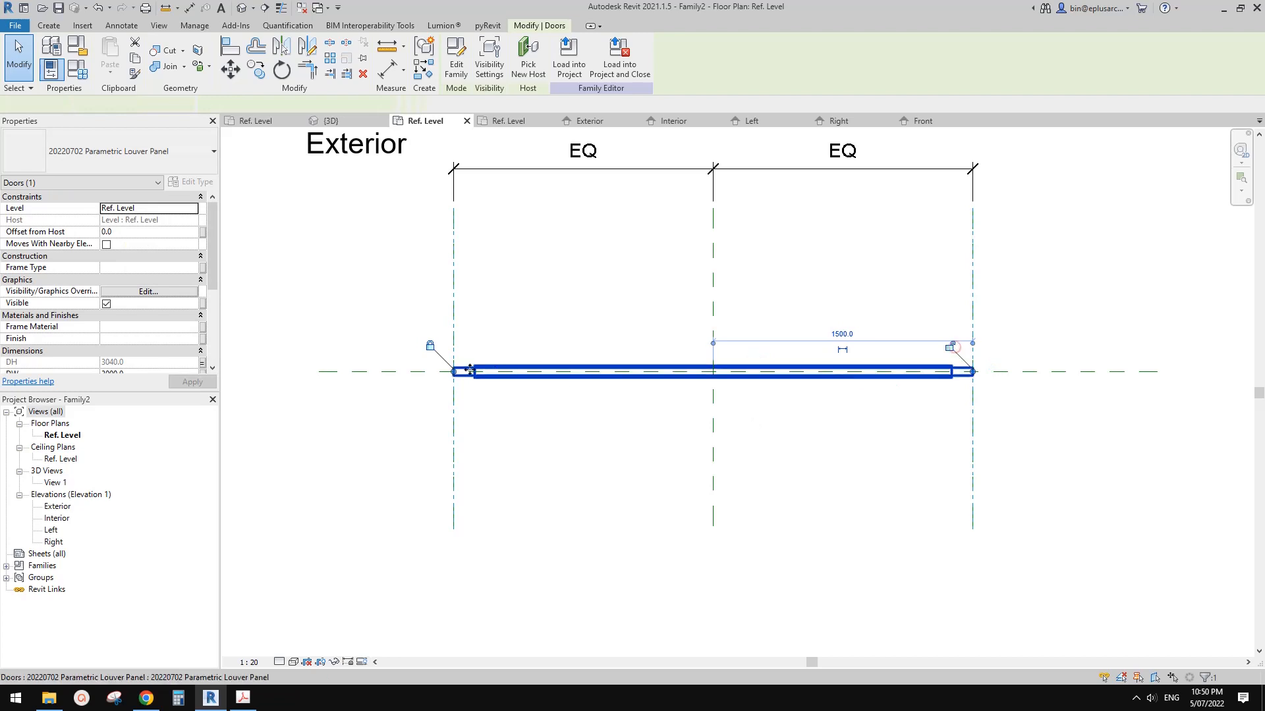
{"action": "left_click", "coordinate": [553, 328]}
{"action": "scroll", "coordinate": [609, 342], "scroll_direction": "down", "scroll_amount": 1}
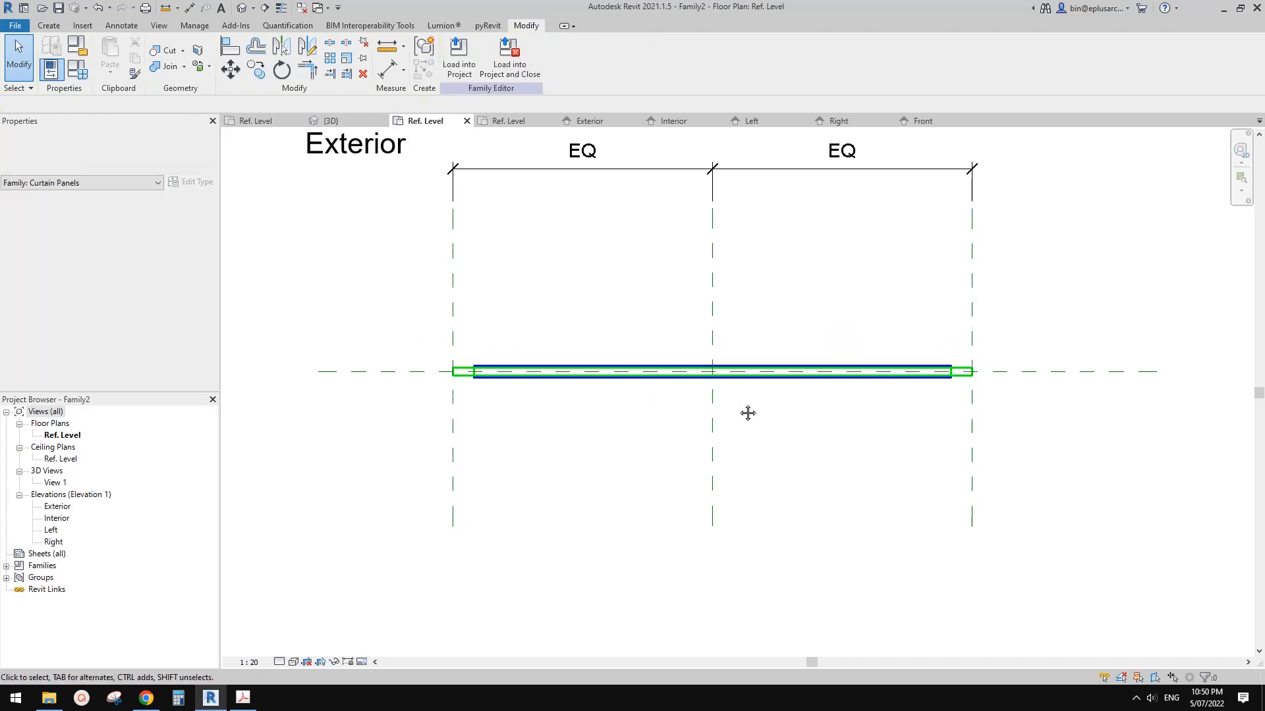
Step: Place an aligned dimension between the left and right reference planes, above the EQ dimension
{"action": "middle_click_drag", "start_coordinate": [747, 413], "coordinate": [784, 502]}
{"action": "key", "text": "d"}
{"action": "key", "text": "i"}
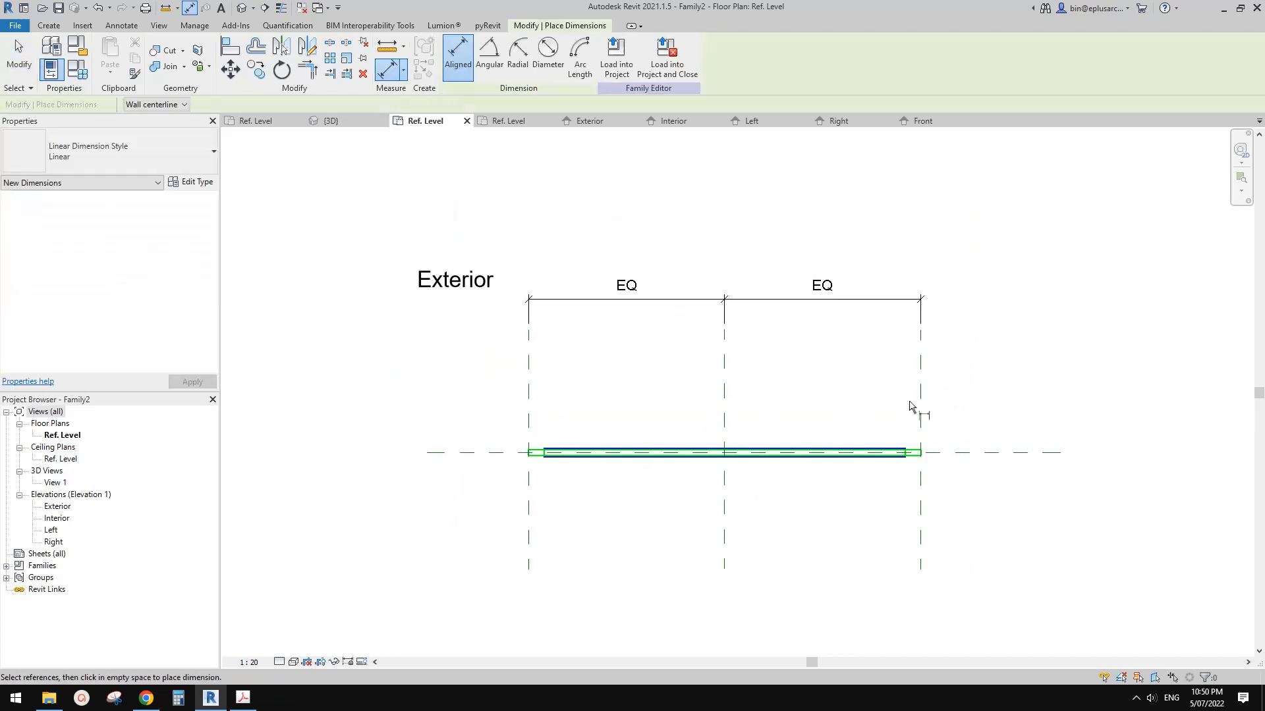
{"action": "left_click", "coordinate": [919, 403]}
{"action": "left_click", "coordinate": [529, 403]}
{"action": "left_click", "coordinate": [685, 269]}
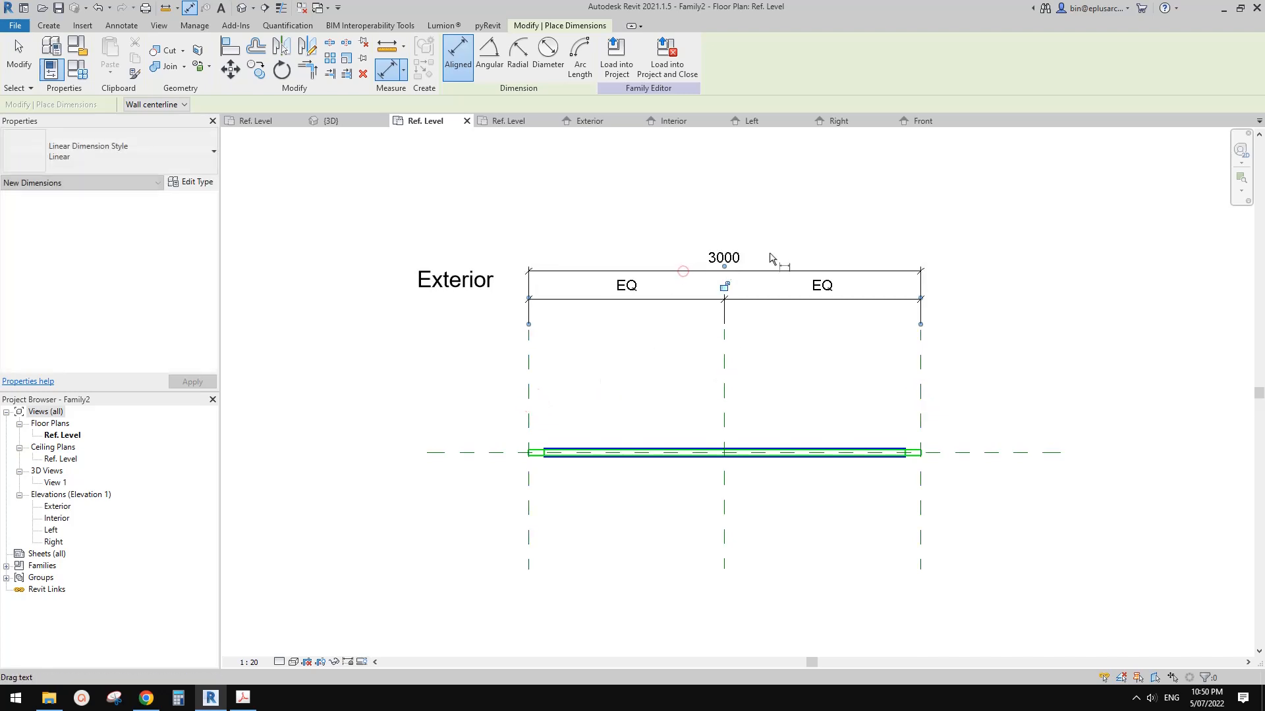
{"action": "key", "text": "Escape"}
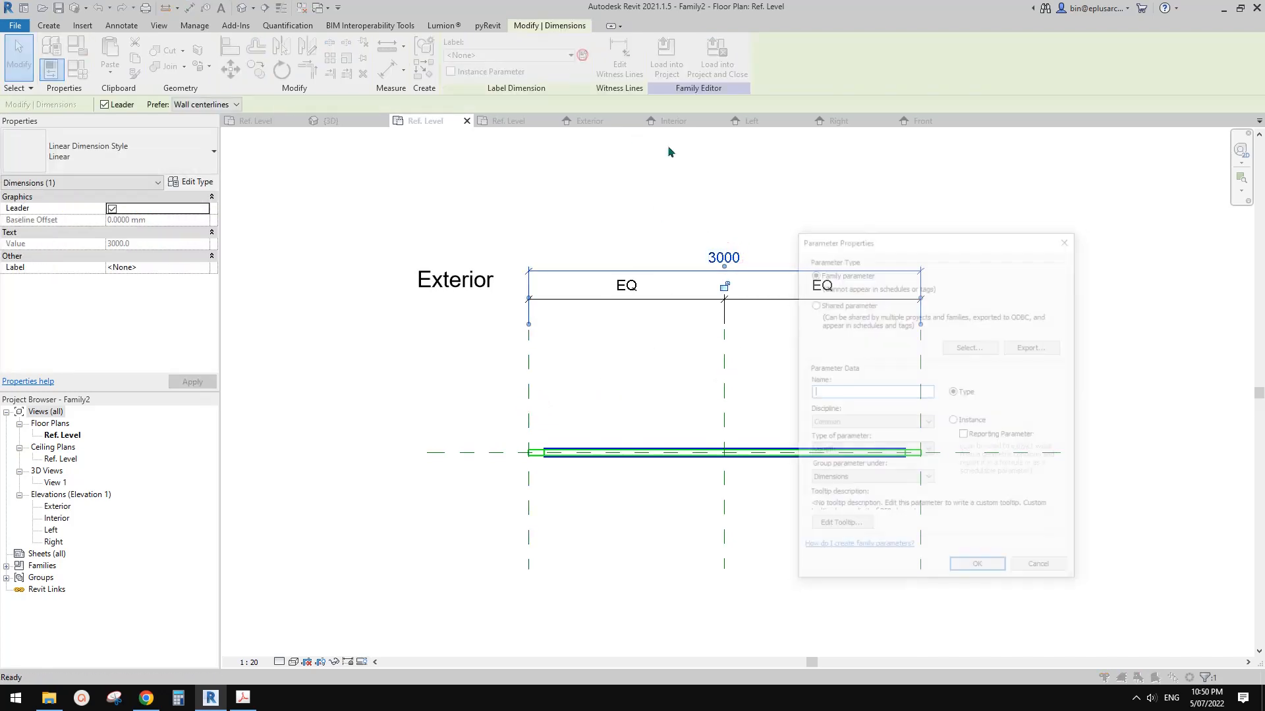
Step: Label the overall width dimension with a new instance parameter named rp w
{"action": "left_click", "coordinate": [583, 54]}
{"action": "type", "text": "wrop"}
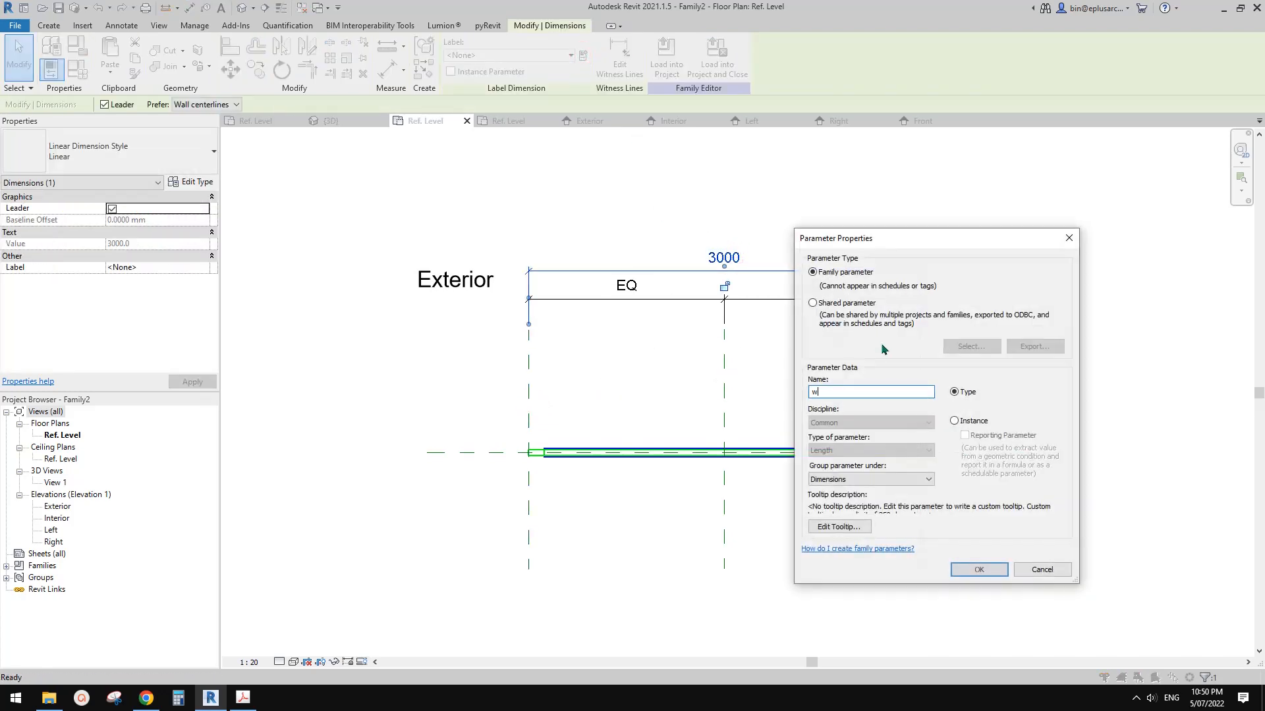
{"action": "key", "text": "BackSpace"}
{"action": "key", "text": "BackSpace"}
{"action": "type", "text": "prp w"}
{"action": "left_click", "coordinate": [954, 421]}
{"action": "left_click", "coordinate": [990, 569]}
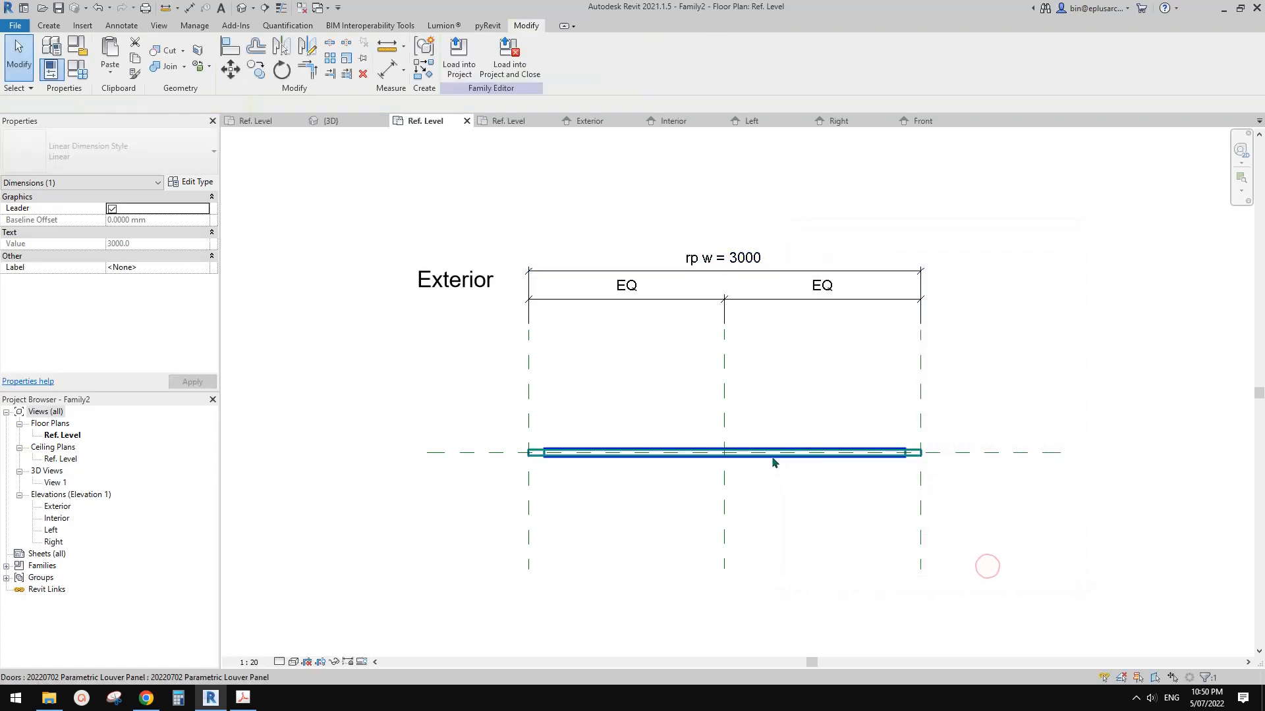
Step: Associate the nested louver panel's DW parameter with the family parameter rp w
{"action": "left_click", "coordinate": [772, 454]}
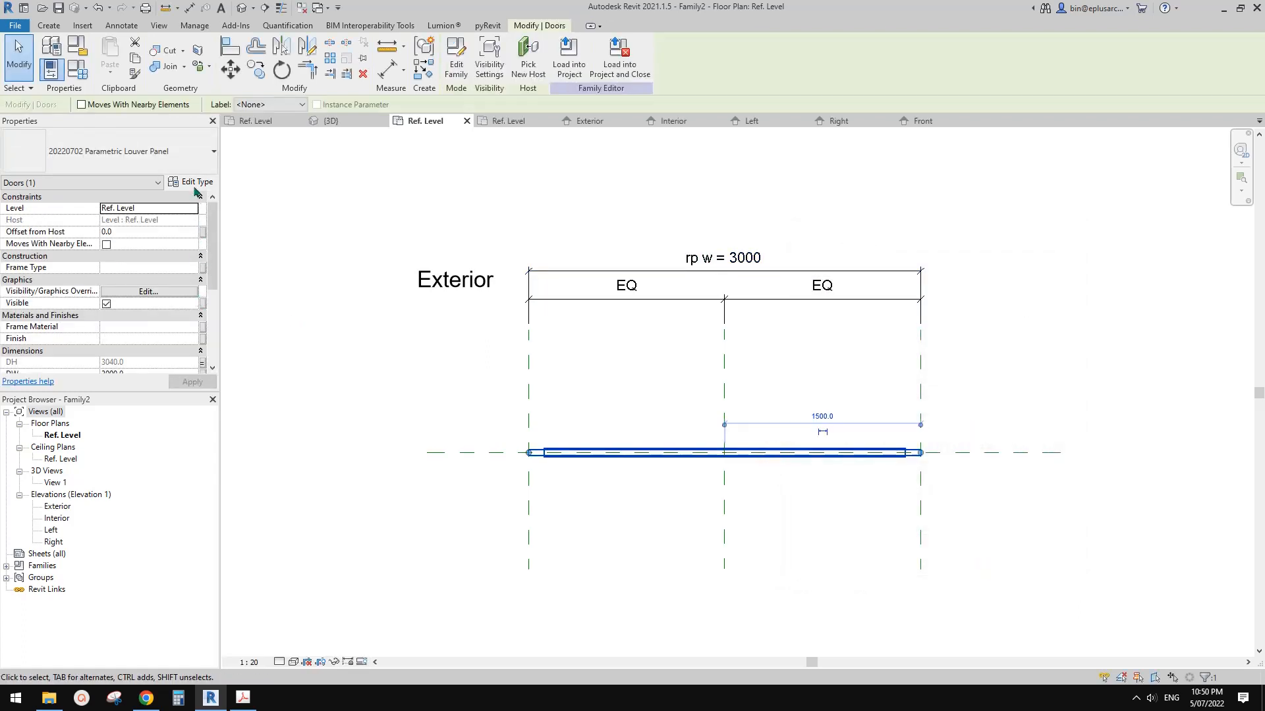
{"action": "scroll", "coordinate": [200, 339], "scroll_direction": "down", "scroll_amount": 3}
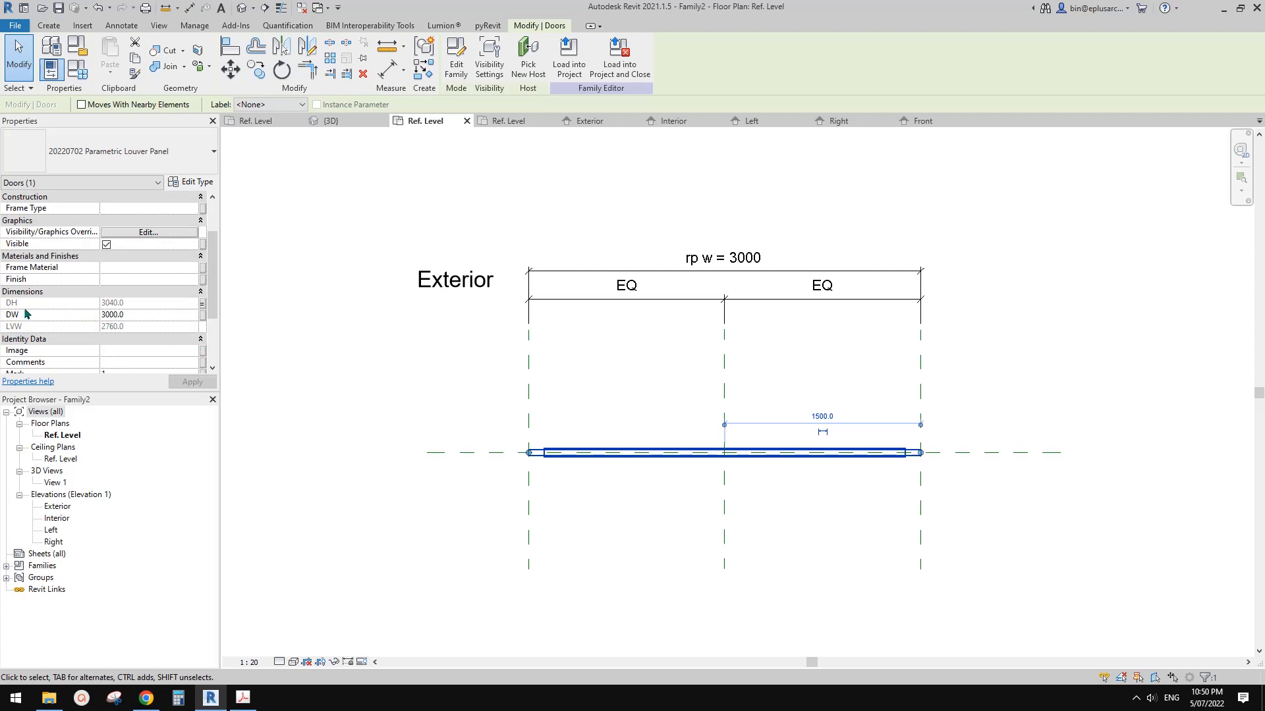
{"action": "left_click", "coordinate": [201, 319]}
{"action": "left_click", "coordinate": [929, 405]}
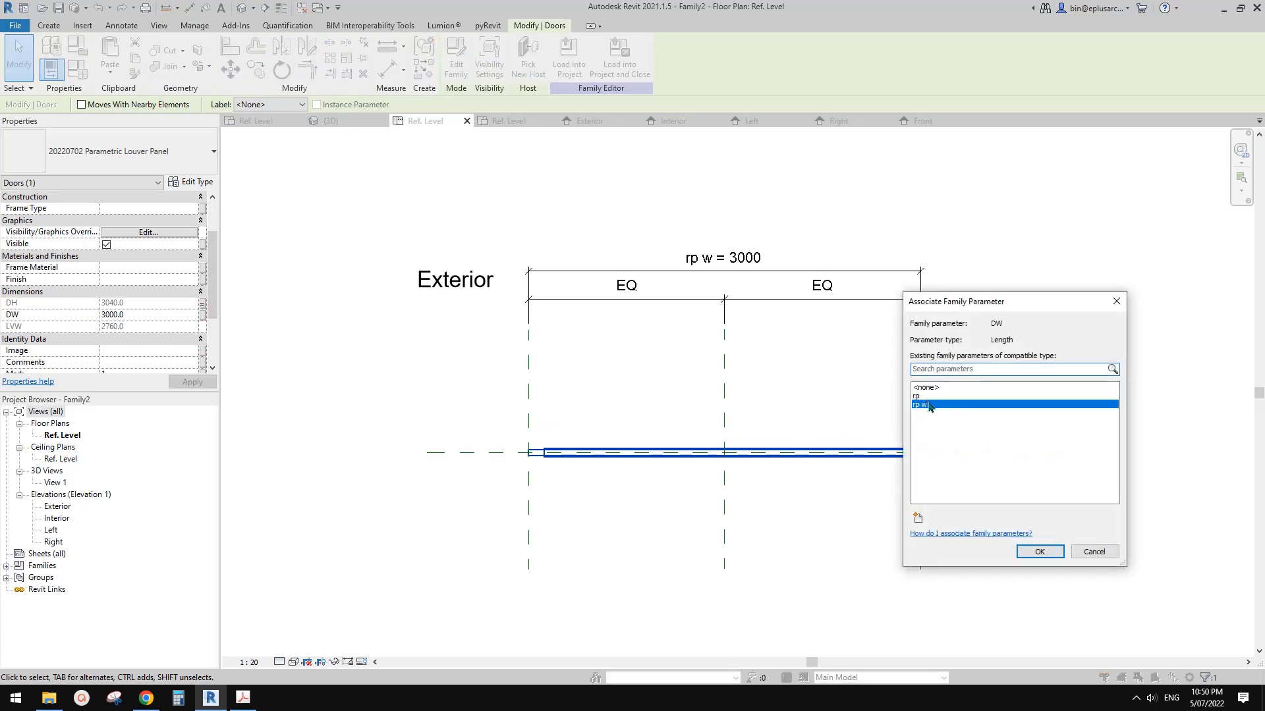
{"action": "left_click", "coordinate": [1039, 551]}
Step: Move the Right reference plane inward to narrow the panel to about 1240 mm, and reload the family into Project1
{"action": "left_click", "coordinate": [923, 363]}
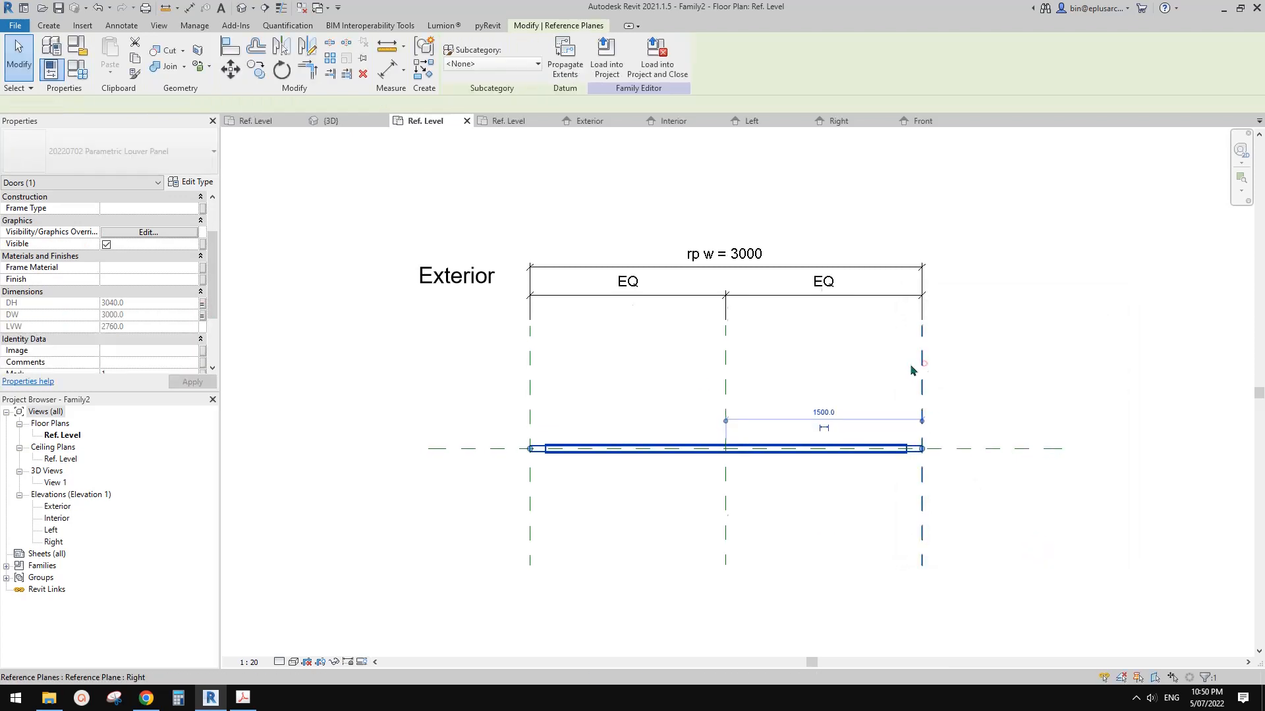
{"action": "left_click_drag", "start_coordinate": [885, 367], "coordinate": [812, 382]}
{"action": "left_click", "coordinate": [606, 56]}
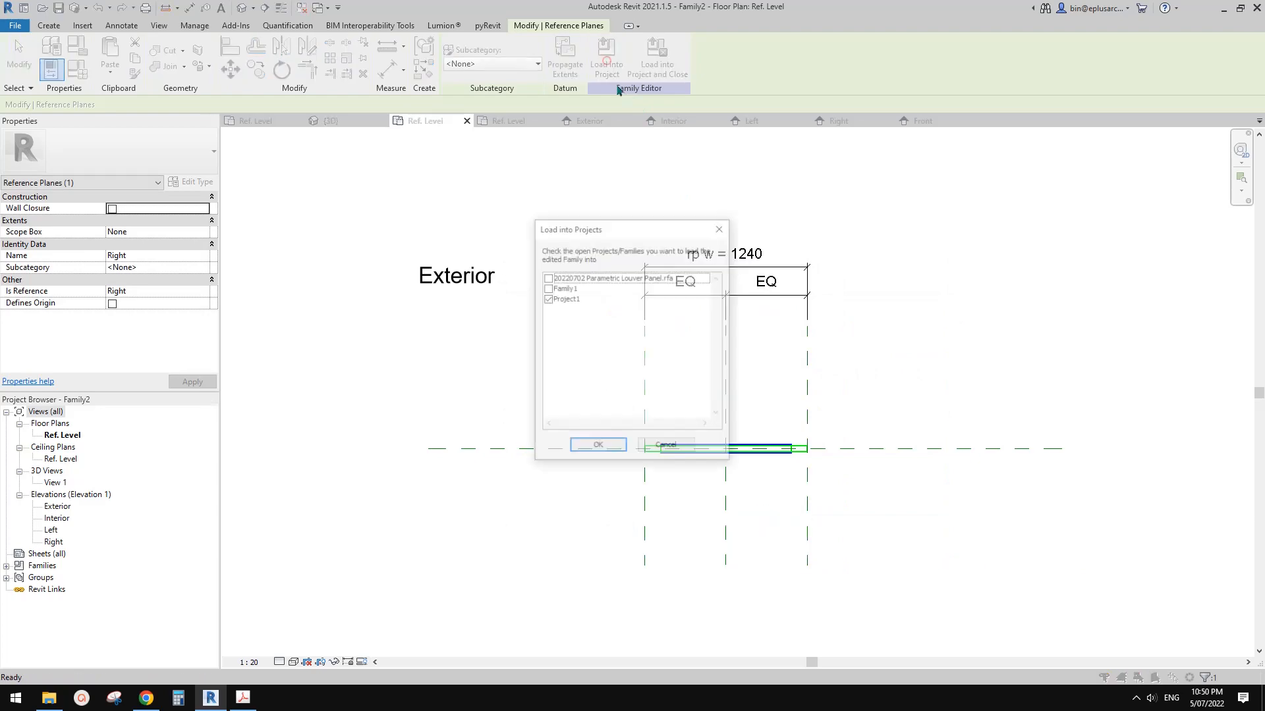
{"action": "left_click", "coordinate": [601, 447]}
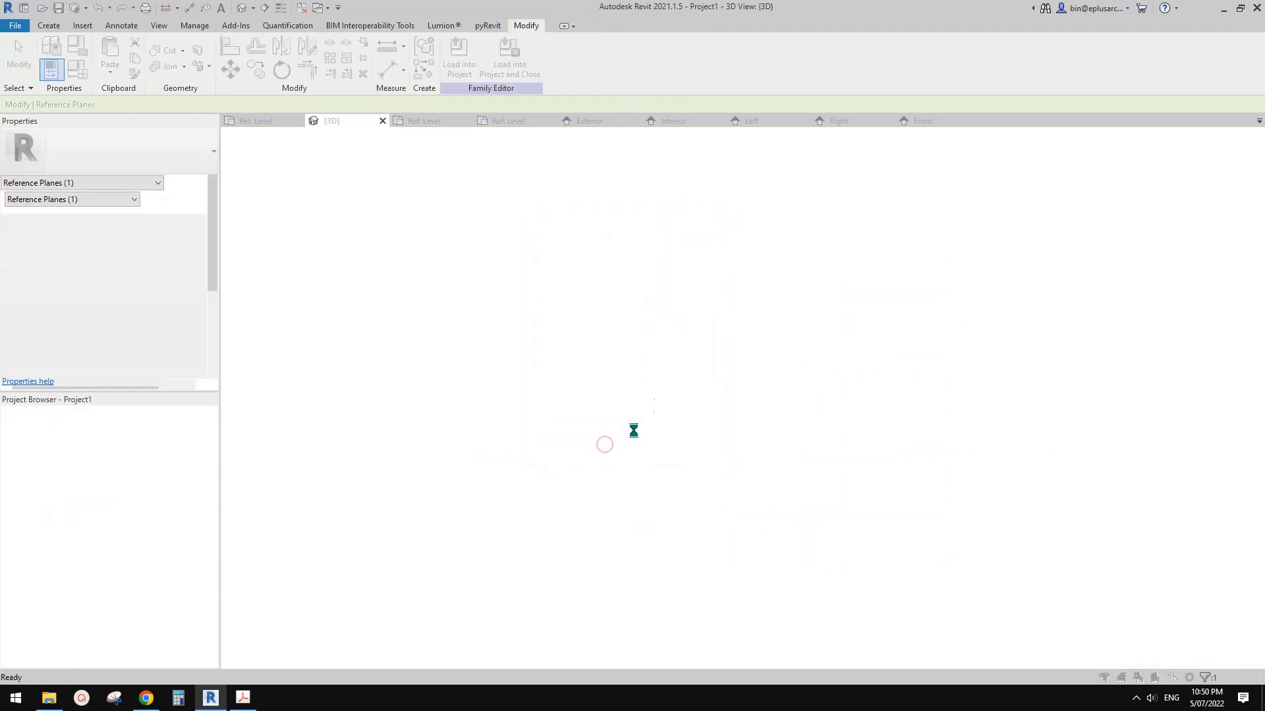
{"action": "left_click", "coordinate": [686, 349]}
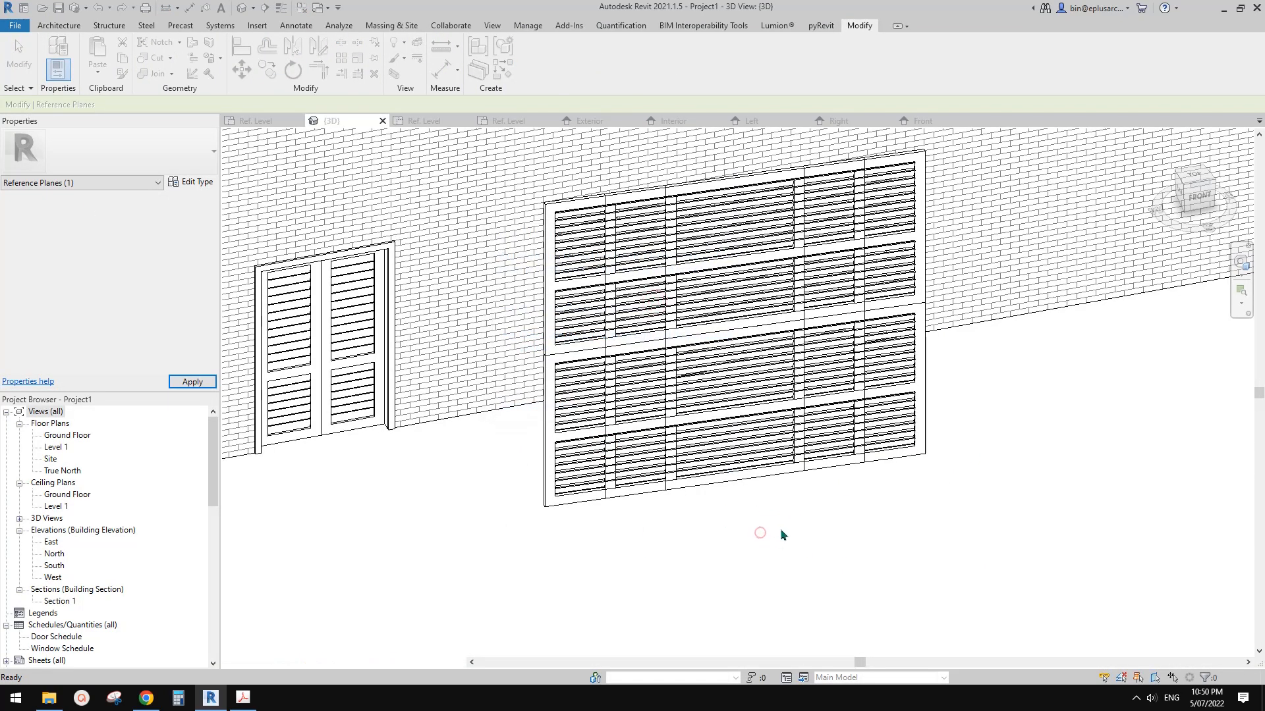
{"action": "left_click", "coordinate": [781, 530]}
Step: Turn on Automatically Embed in the type properties of the louver curtain wall
{"action": "middle_click_drag", "start_coordinate": [782, 528], "coordinate": [756, 398], "text": "shift"}
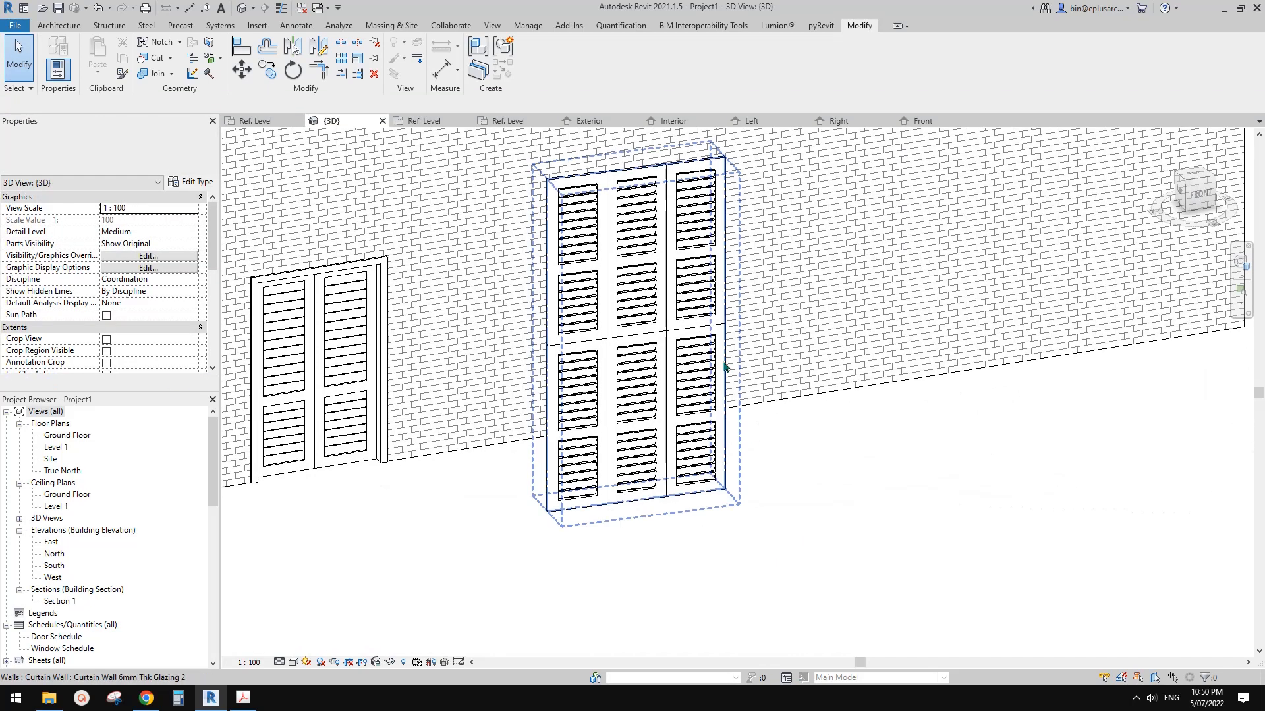
{"action": "scroll", "coordinate": [694, 339], "scroll_direction": "down", "scroll_amount": 2}
{"action": "left_click", "coordinate": [693, 336]}
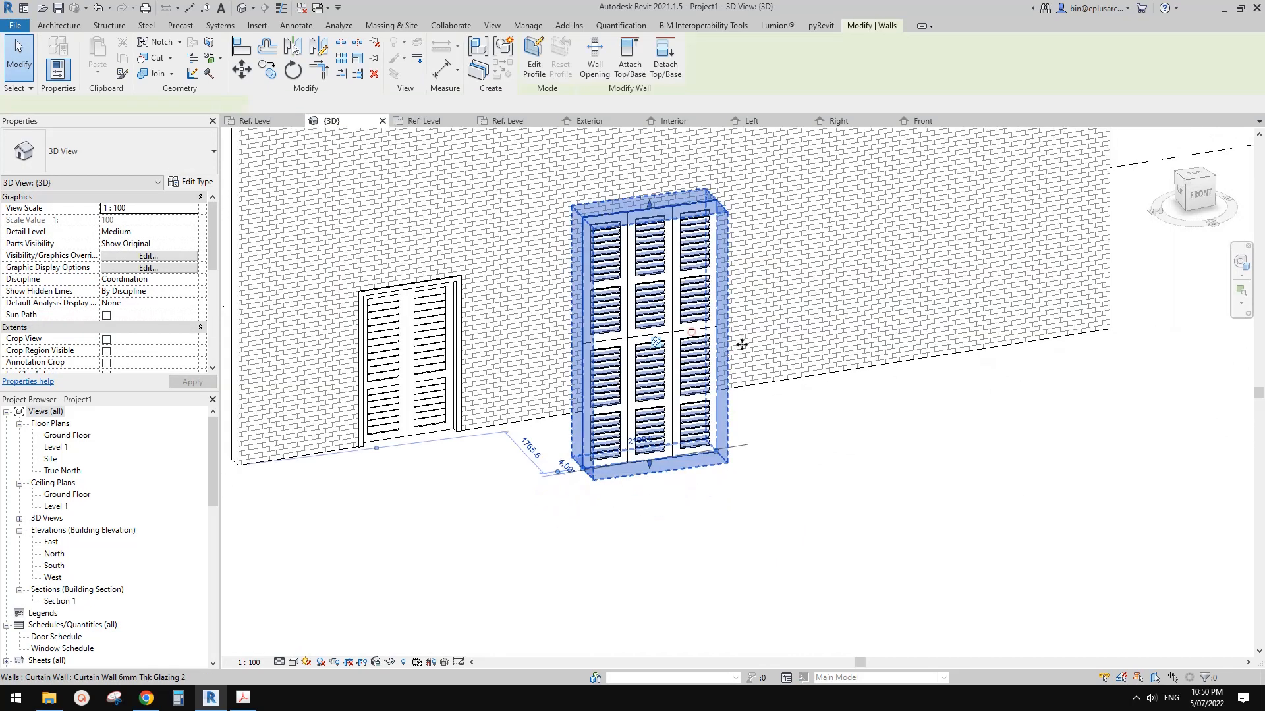
{"action": "middle_click_drag", "start_coordinate": [742, 345], "coordinate": [728, 344], "text": "shift"}
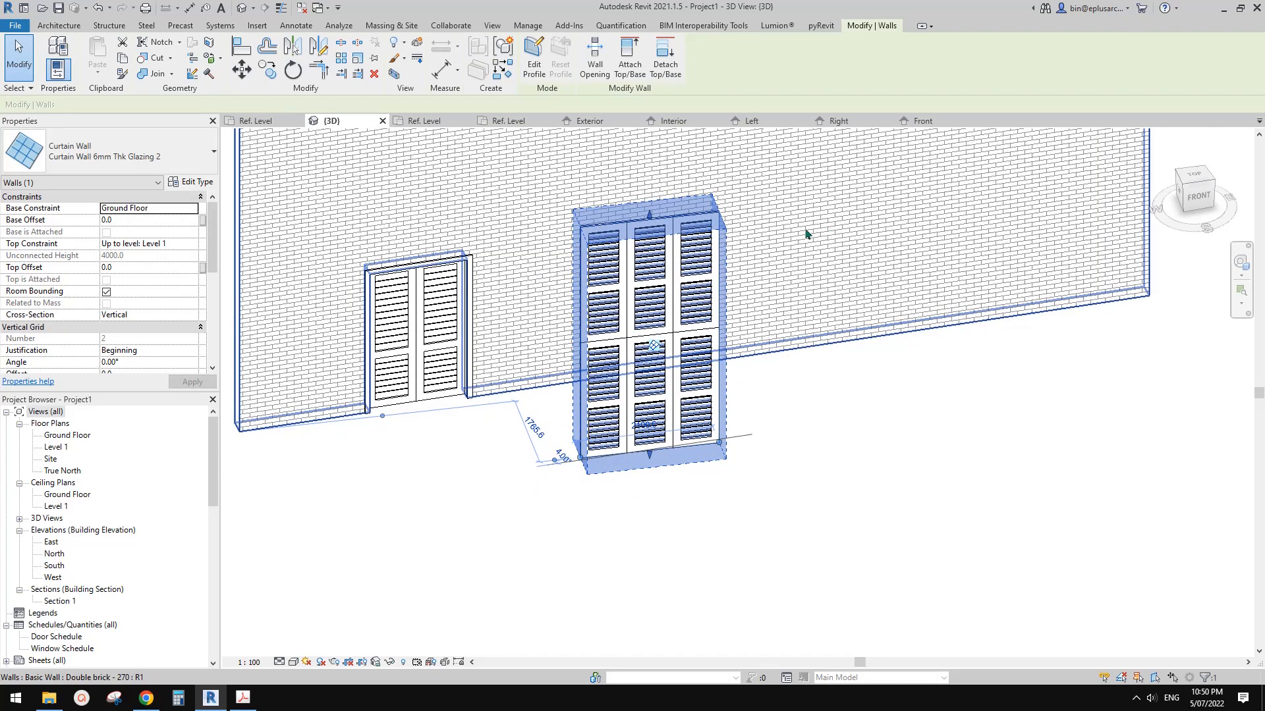
{"action": "middle_click_drag", "start_coordinate": [436, 379], "coordinate": [450, 449], "text": "shift"}
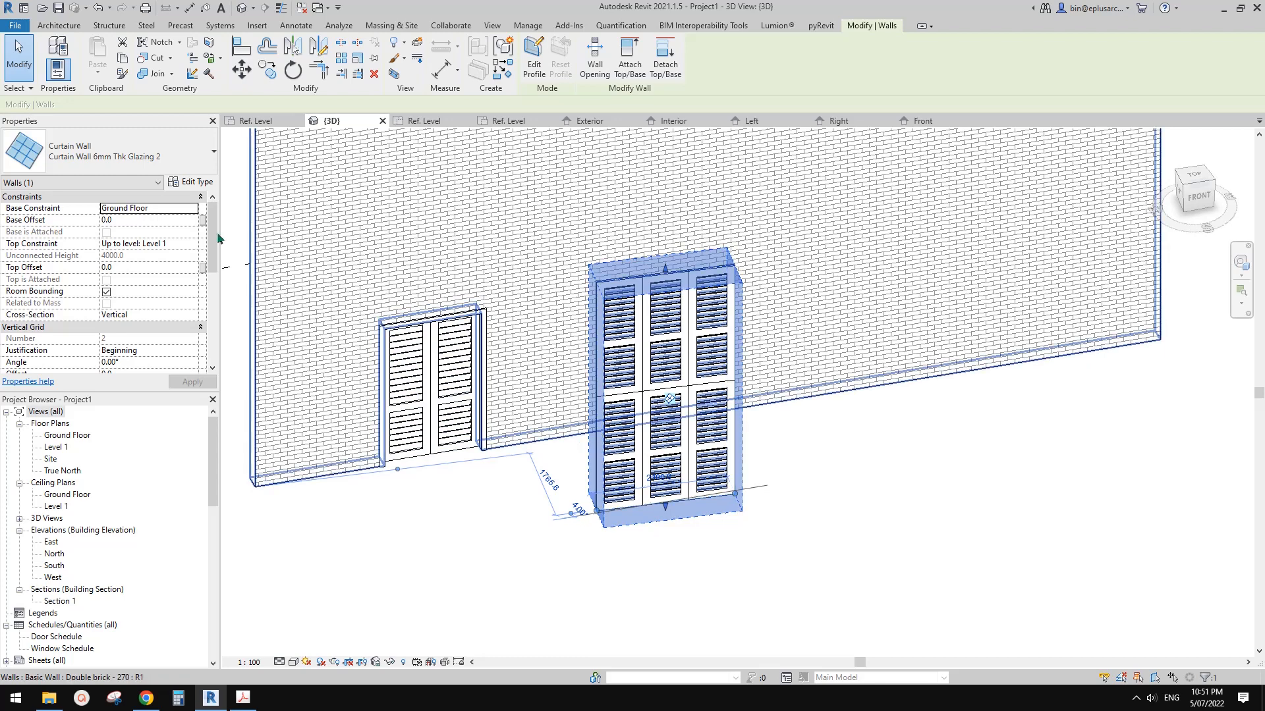
{"action": "left_click", "coordinate": [190, 181]}
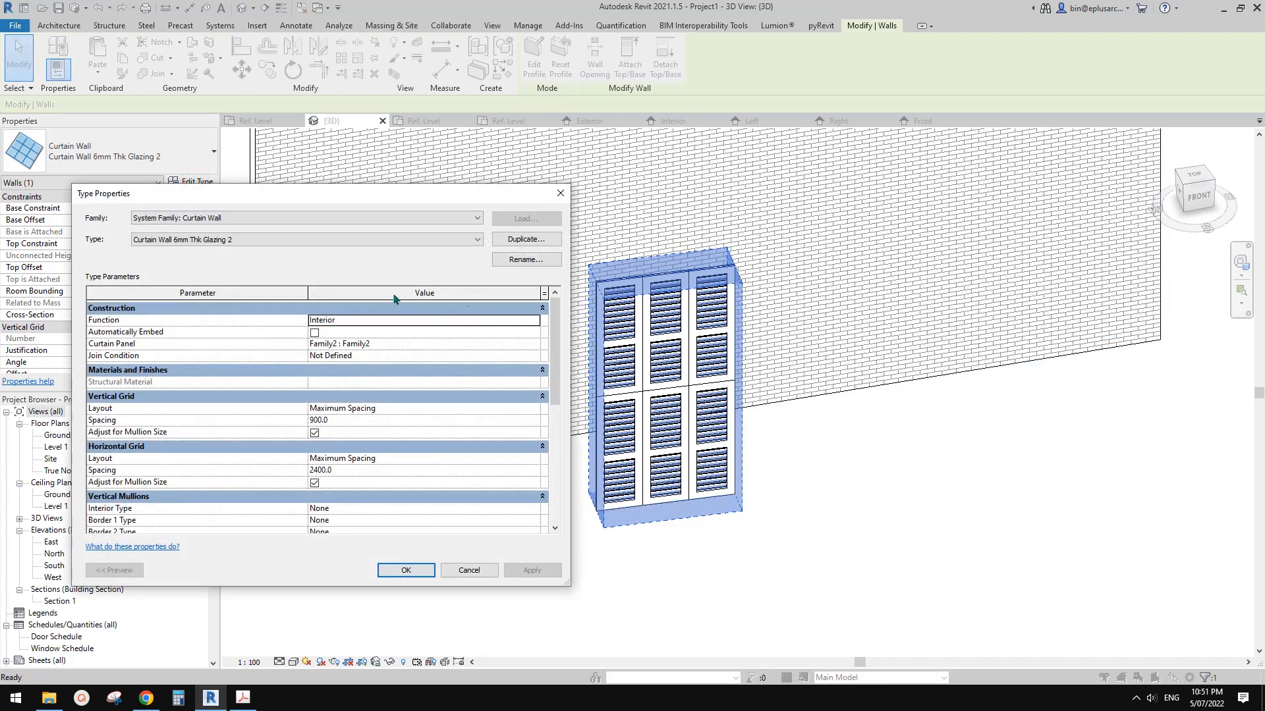
{"action": "left_click", "coordinate": [315, 333]}
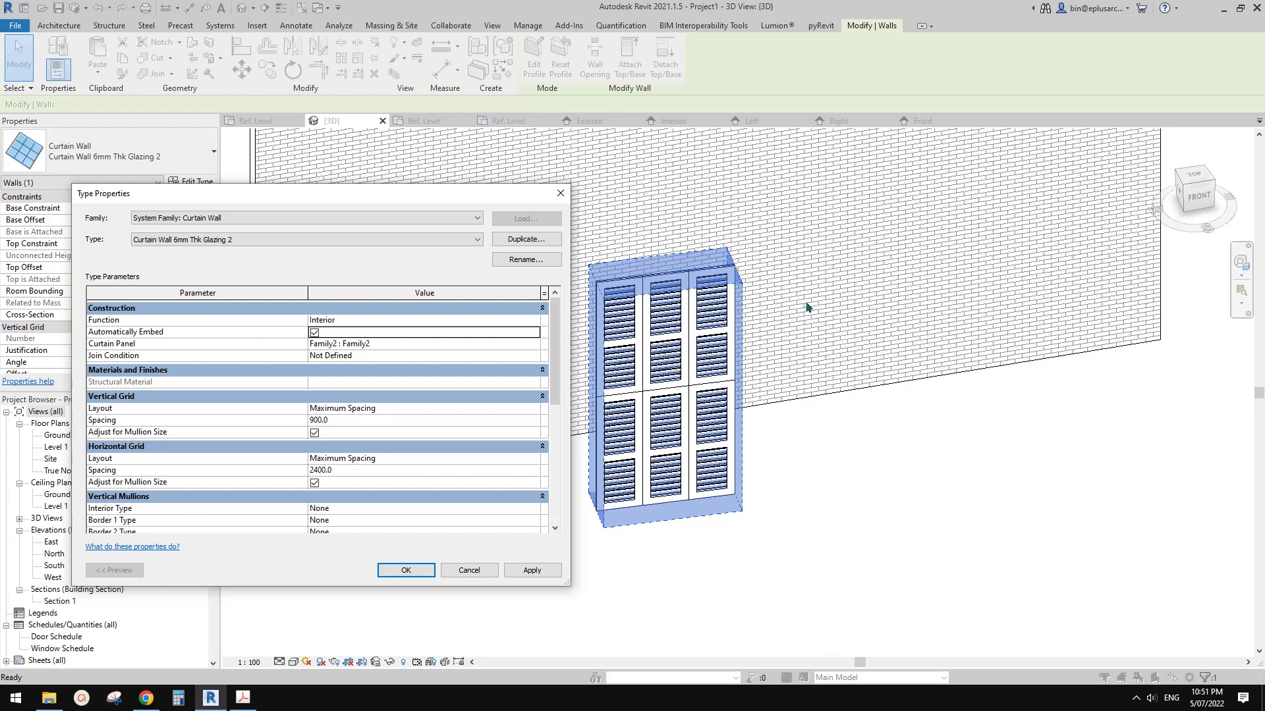
{"action": "left_click", "coordinate": [406, 570]}
Step: Draw a similar curtain wall about 1700 mm long along the brick wall, topped at Ground Floor with a 2400 mm top offset
{"action": "middle_click_drag", "start_coordinate": [404, 573], "coordinate": [669, 486], "text": "shift"}
{"action": "key", "text": "c"}
{"action": "key", "text": "s"}
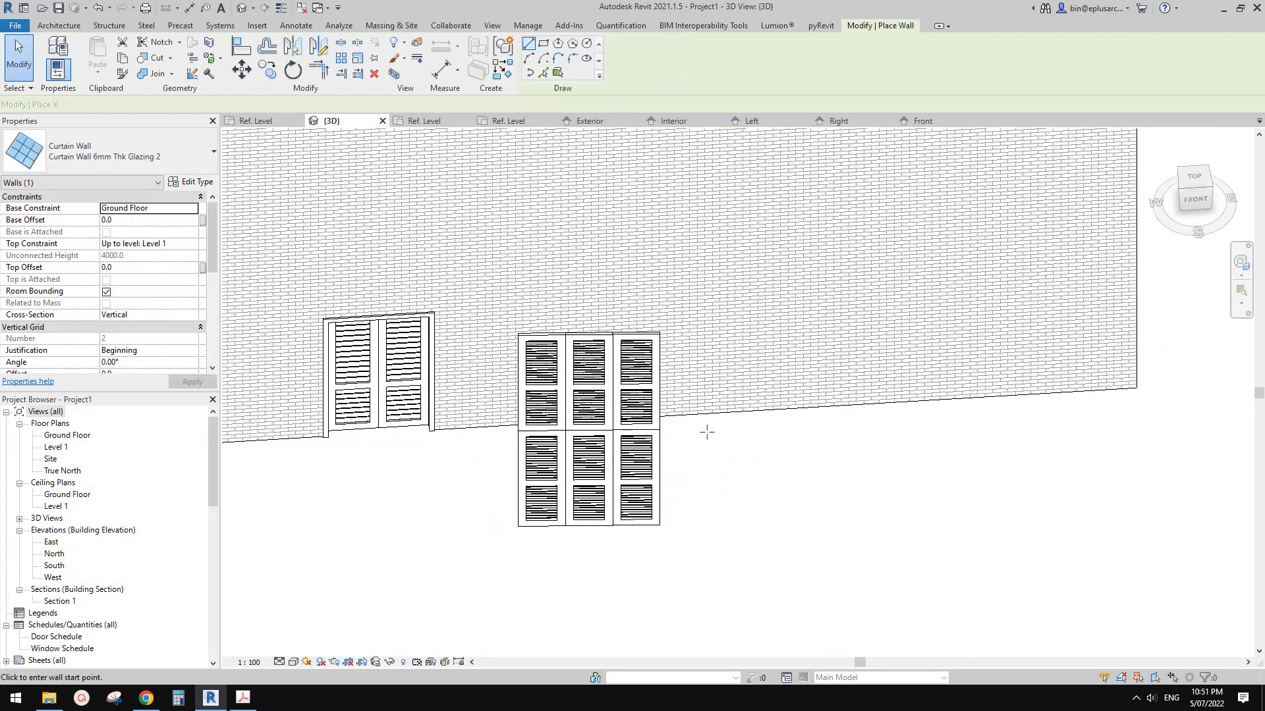
{"action": "middle_click_drag", "start_coordinate": [734, 425], "coordinate": [690, 500]}
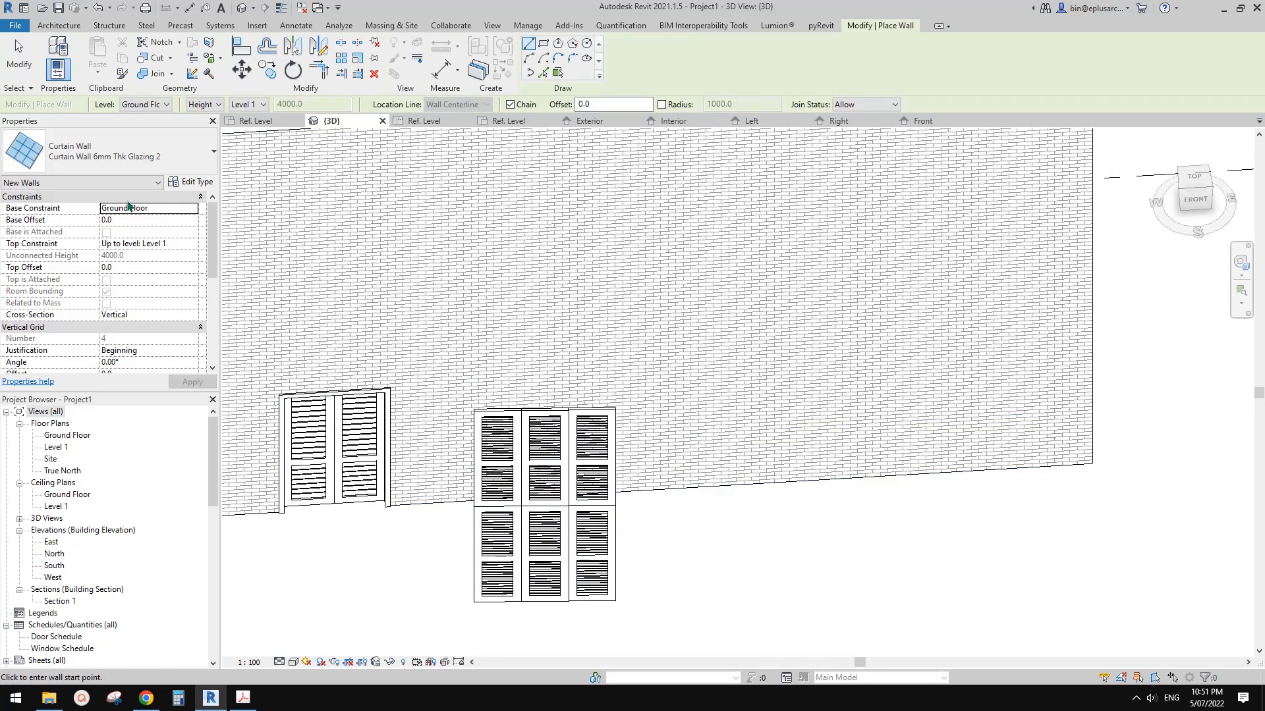
{"action": "left_click", "coordinate": [161, 244]}
{"action": "left_click", "coordinate": [174, 243]}
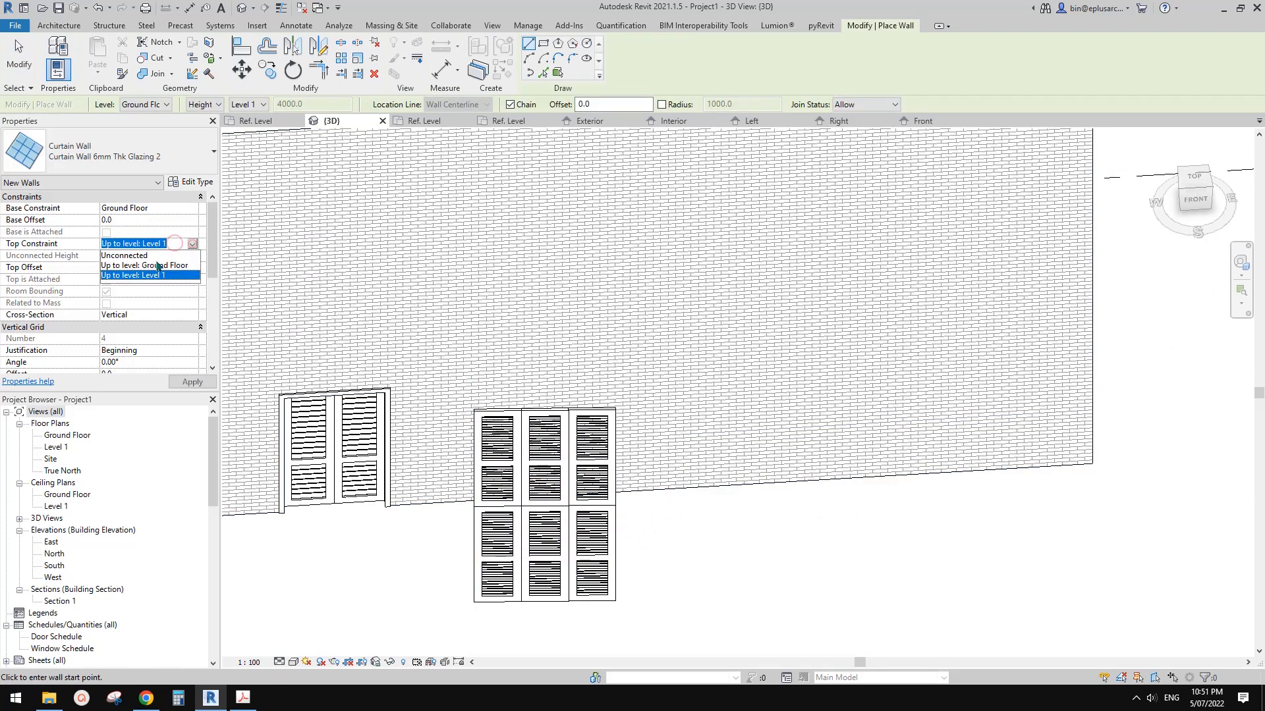
{"action": "left_click", "coordinate": [151, 266]}
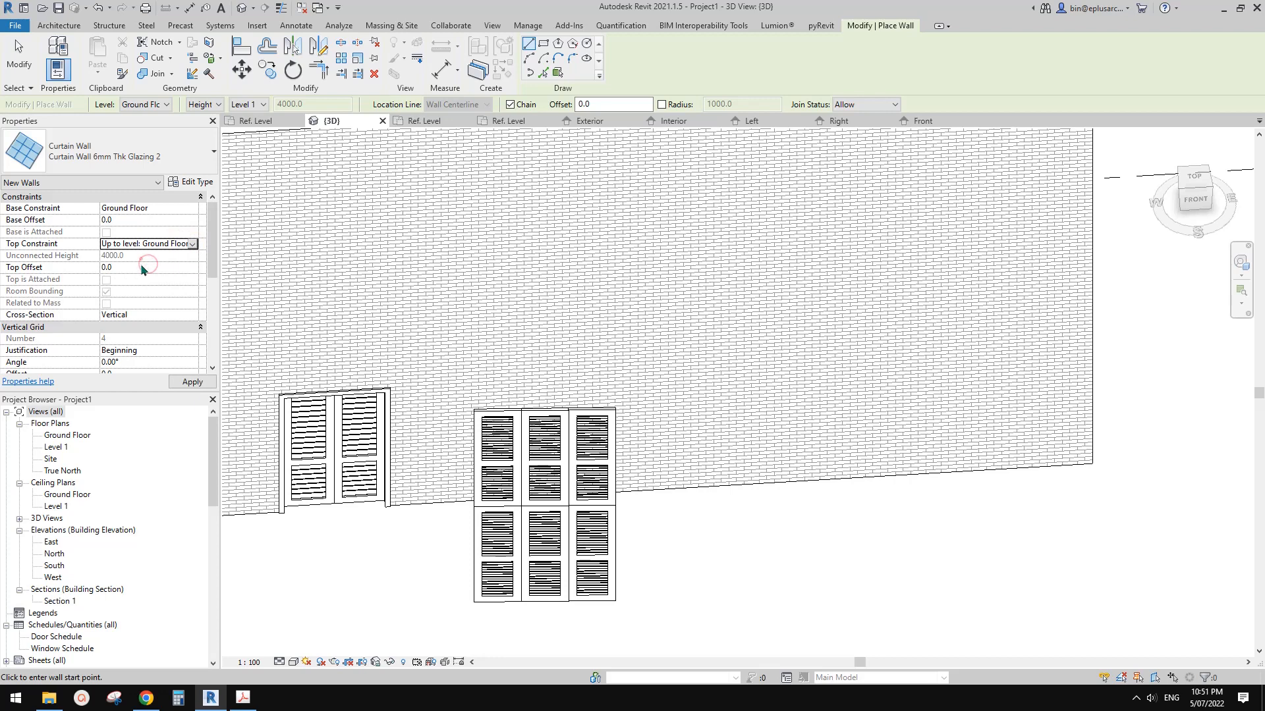
{"action": "left_click", "coordinate": [142, 268]}
{"action": "type", "text": "2400"}
{"action": "key", "text": "Return"}
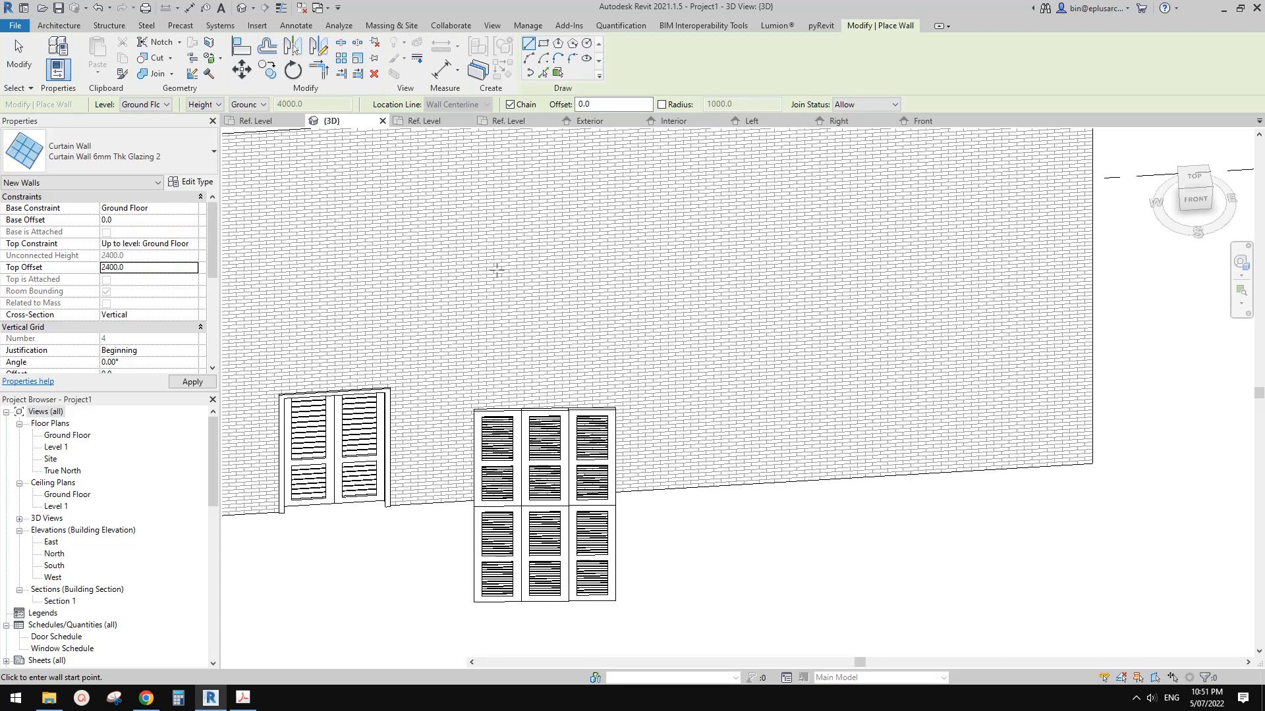
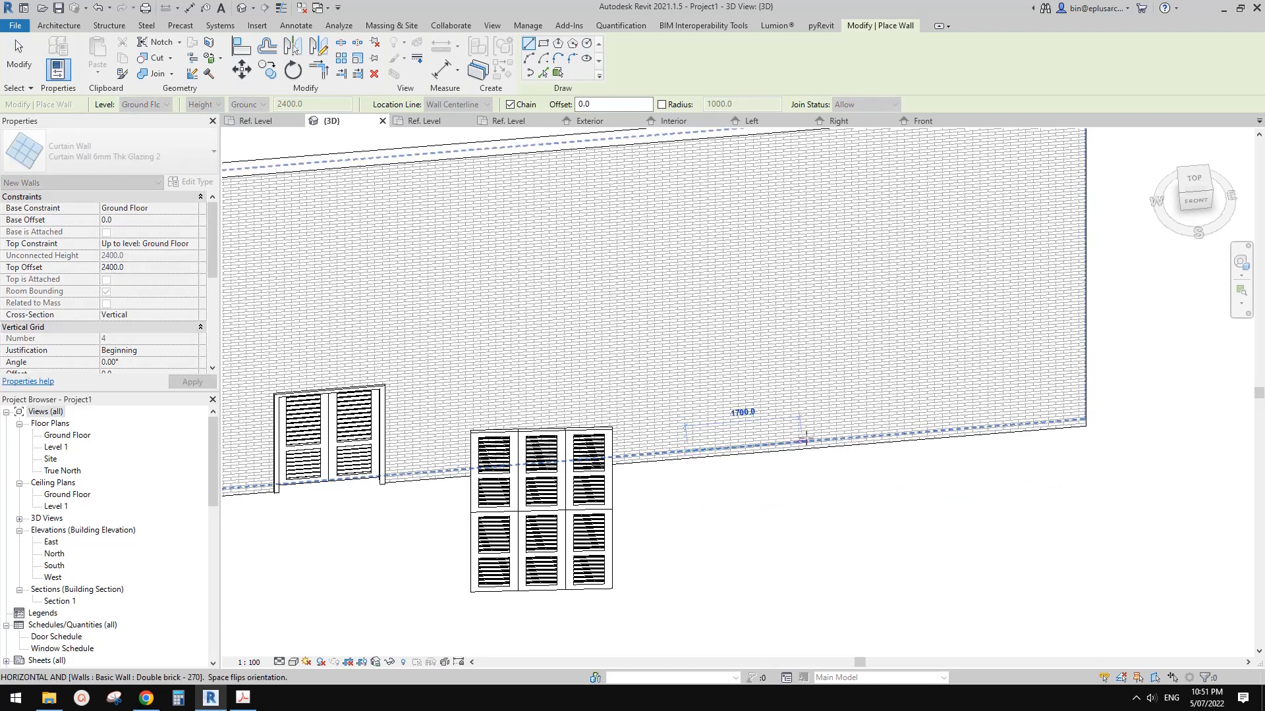
{"action": "left_click", "coordinate": [804, 461]}
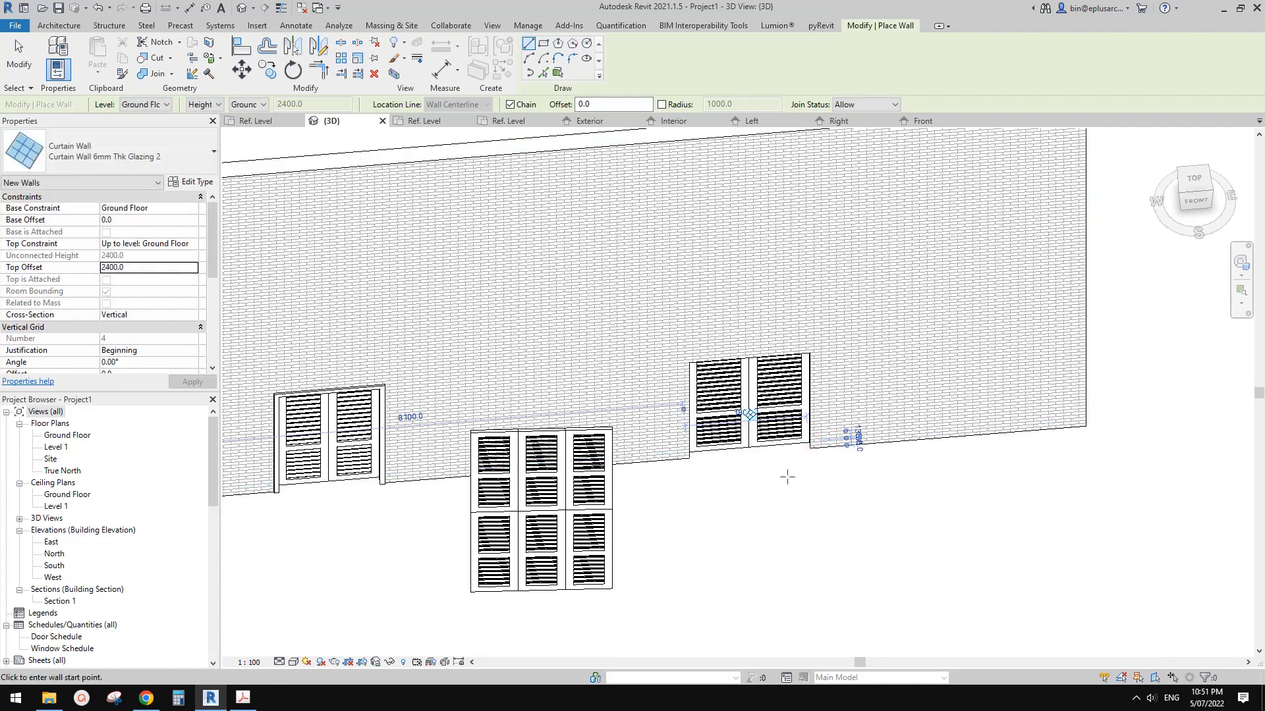
Step: Draw a curtain wall similar to the embedded two-panel one, about 3400 mm long, beside it along the same brick wall
{"action": "key", "text": "Escape"}
{"action": "scroll", "coordinate": [797, 435], "scroll_direction": "up", "scroll_amount": 3}
{"action": "left_click", "coordinate": [794, 432]}
{"action": "middle_click_drag", "start_coordinate": [794, 432], "coordinate": [848, 420], "text": "shift"}
{"action": "middle_click_drag", "start_coordinate": [849, 419], "coordinate": [734, 421]}
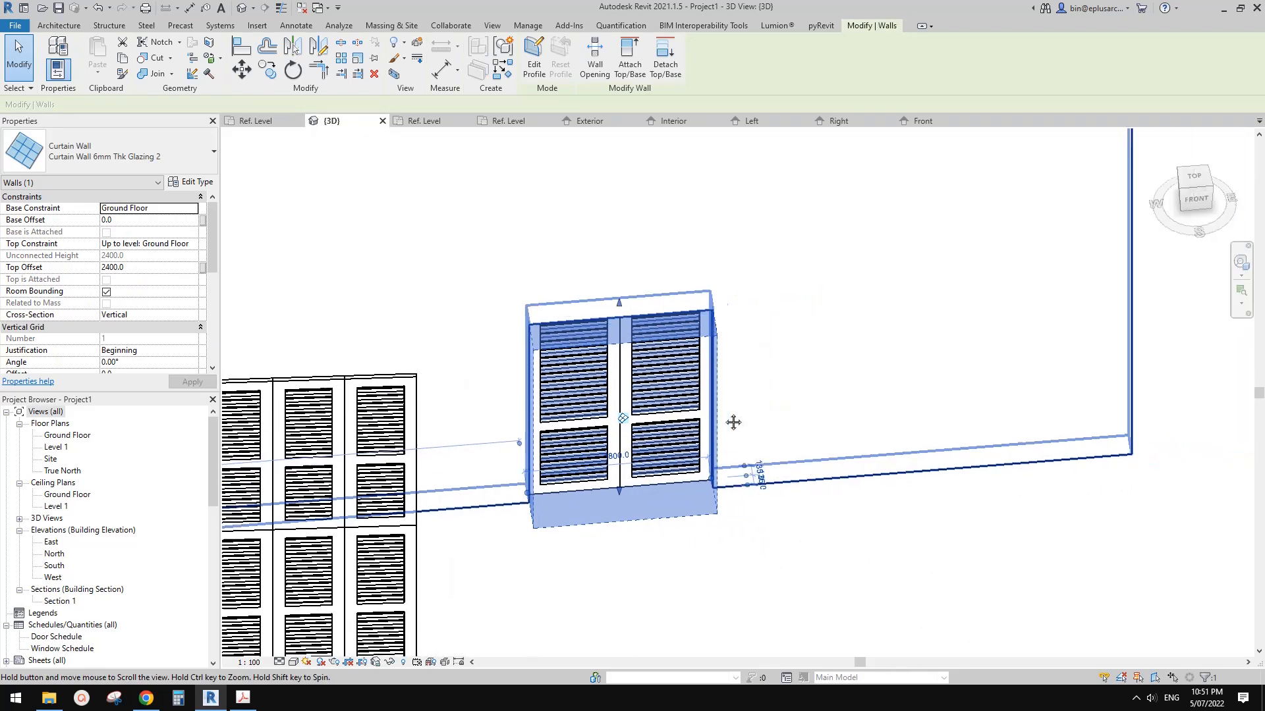
{"action": "key", "text": "c"}
{"action": "key", "text": "s"}
{"action": "scroll", "coordinate": [762, 474], "scroll_direction": "down", "scroll_amount": 3}
{"action": "left_click", "coordinate": [758, 474]}
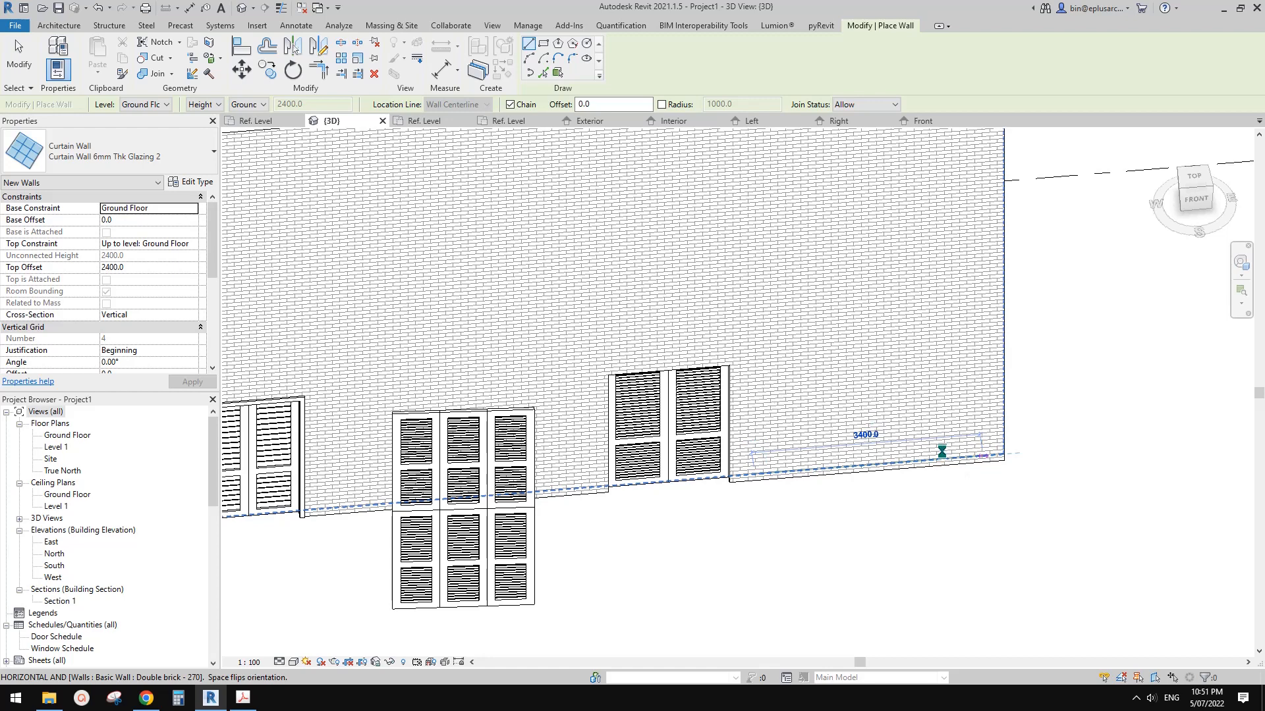
{"action": "key", "text": "Escape"}
{"action": "key", "text": "Escape"}
Step: Review the new curtain wall's type properties for automatic embedding, curtain panel, grid layout and spacing
{"action": "left_click", "coordinate": [913, 448]}
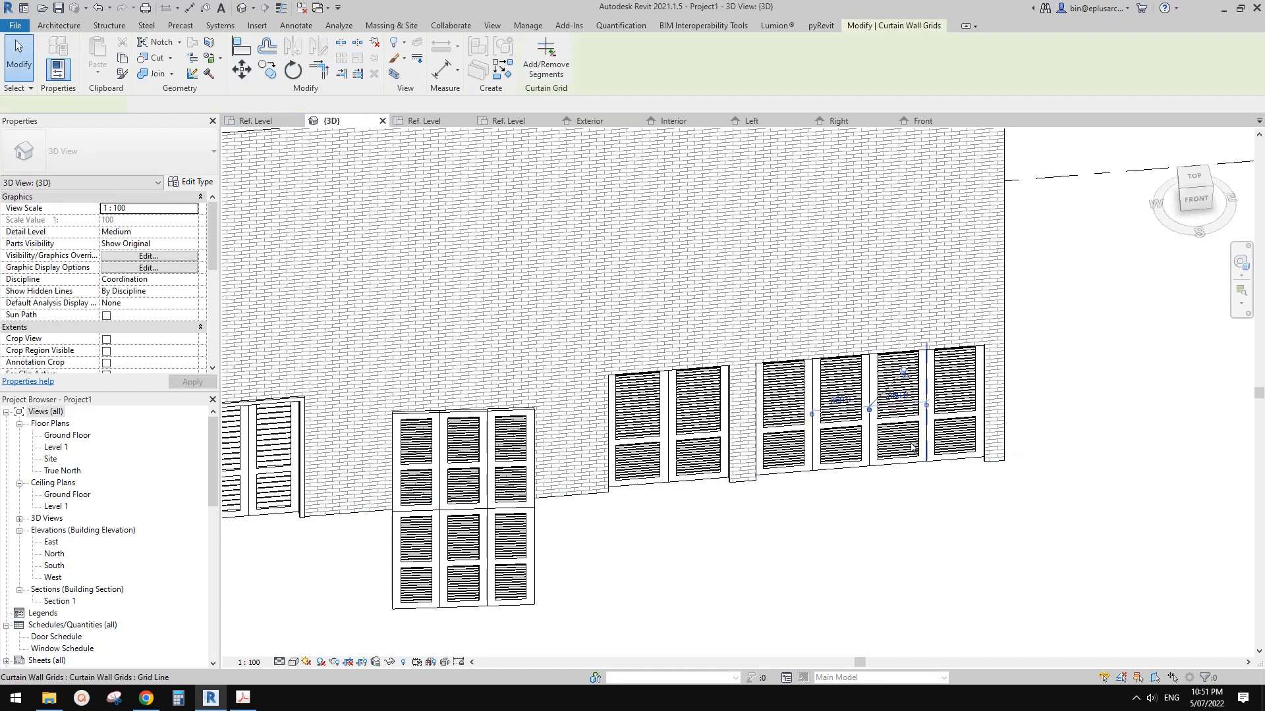
{"action": "middle_click_drag", "start_coordinate": [912, 448], "coordinate": [896, 444], "text": "shift"}
{"action": "left_click", "coordinate": [900, 444]}
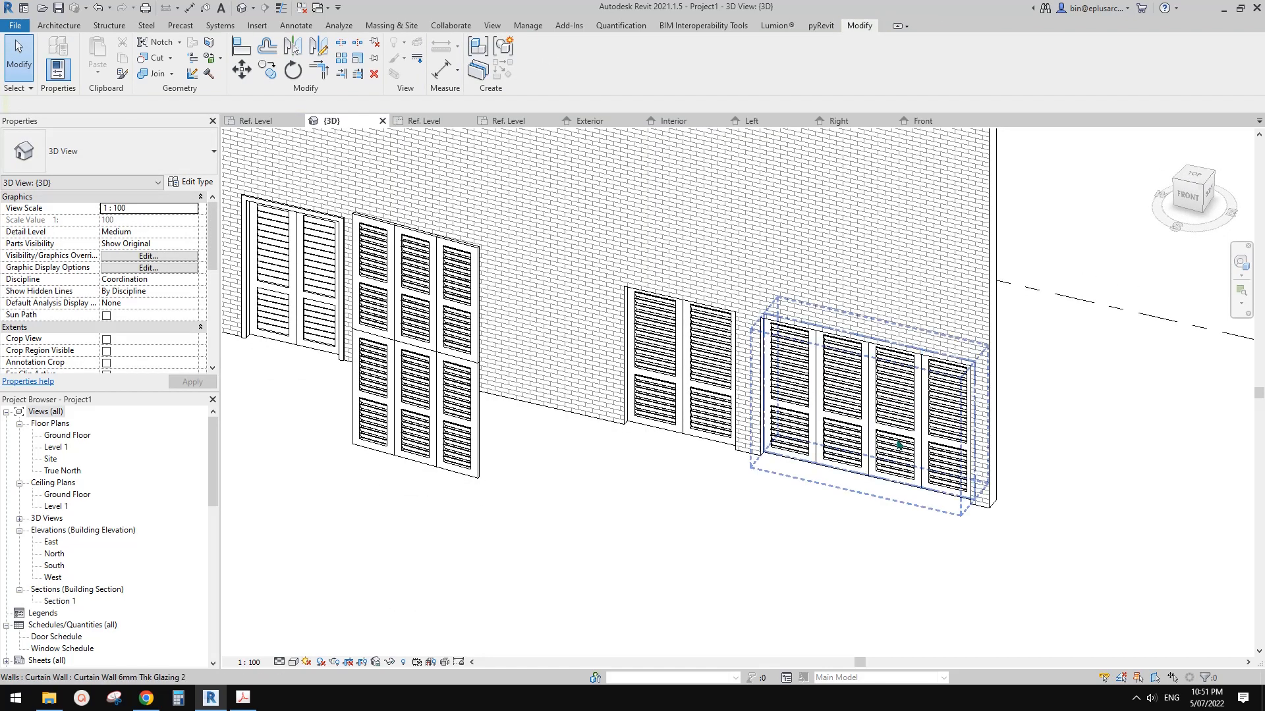
{"action": "left_click", "coordinate": [180, 184]}
{"action": "scroll", "coordinate": [177, 468], "scroll_direction": "down", "scroll_amount": 2}
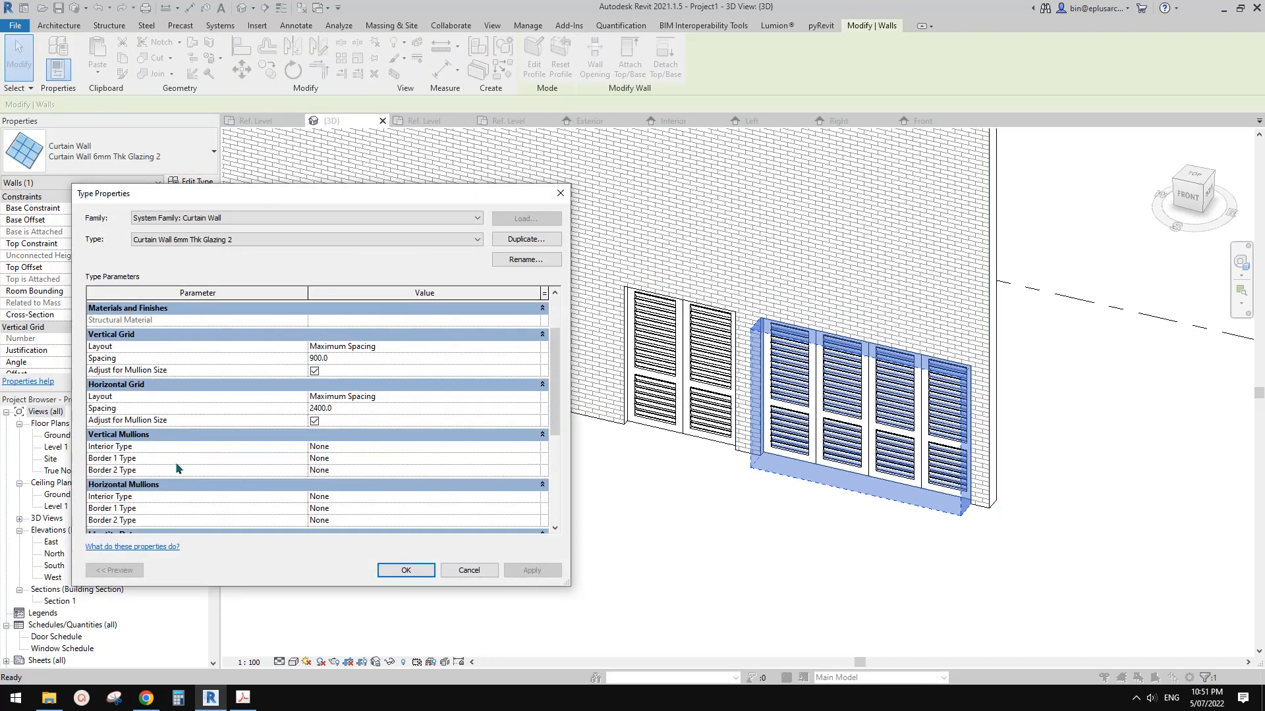
{"action": "scroll", "coordinate": [149, 408], "scroll_direction": "up", "scroll_amount": 1}
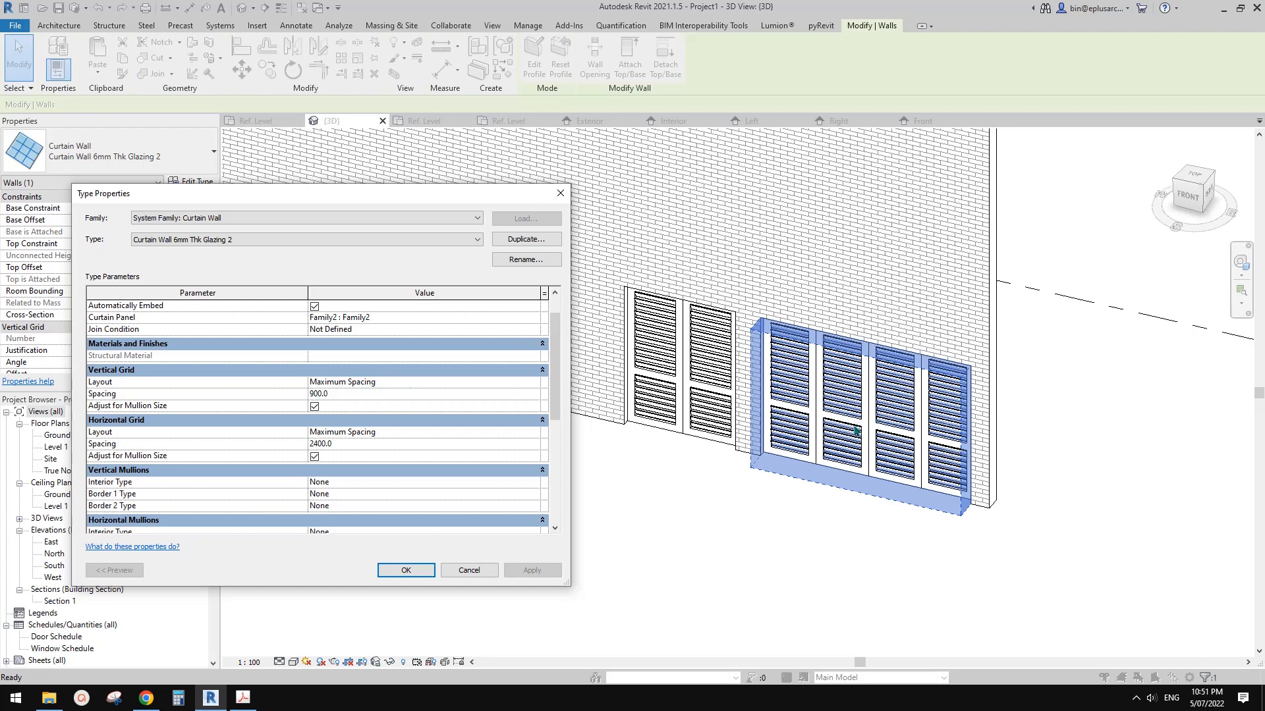
{"action": "scroll", "coordinate": [416, 398], "scroll_direction": "up", "scroll_amount": 1}
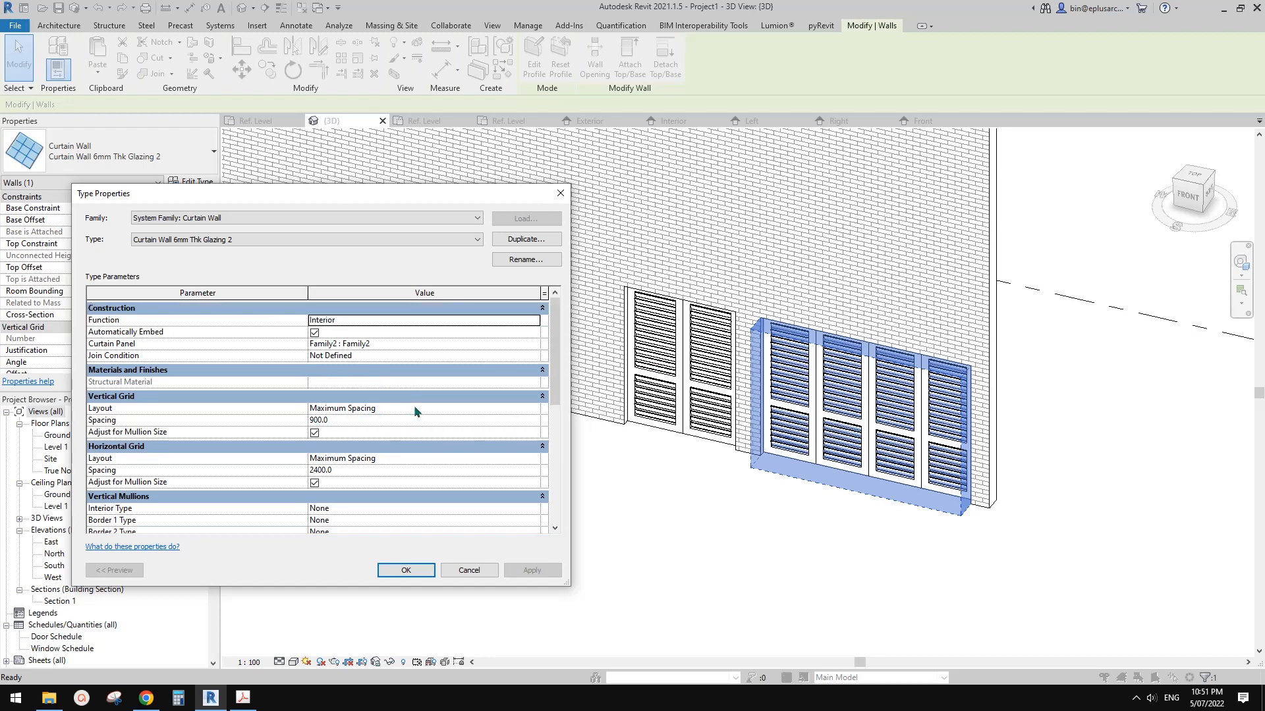
{"action": "left_click", "coordinate": [559, 195]}
Step: Delete the free-standing louver curtain wall in front of the brick wall
{"action": "middle_click_drag", "start_coordinate": [778, 388], "coordinate": [835, 398], "text": "shift"}
{"action": "key", "text": "Escape"}
{"action": "left_click", "coordinate": [836, 398]}
{"action": "key", "text": "Escape"}
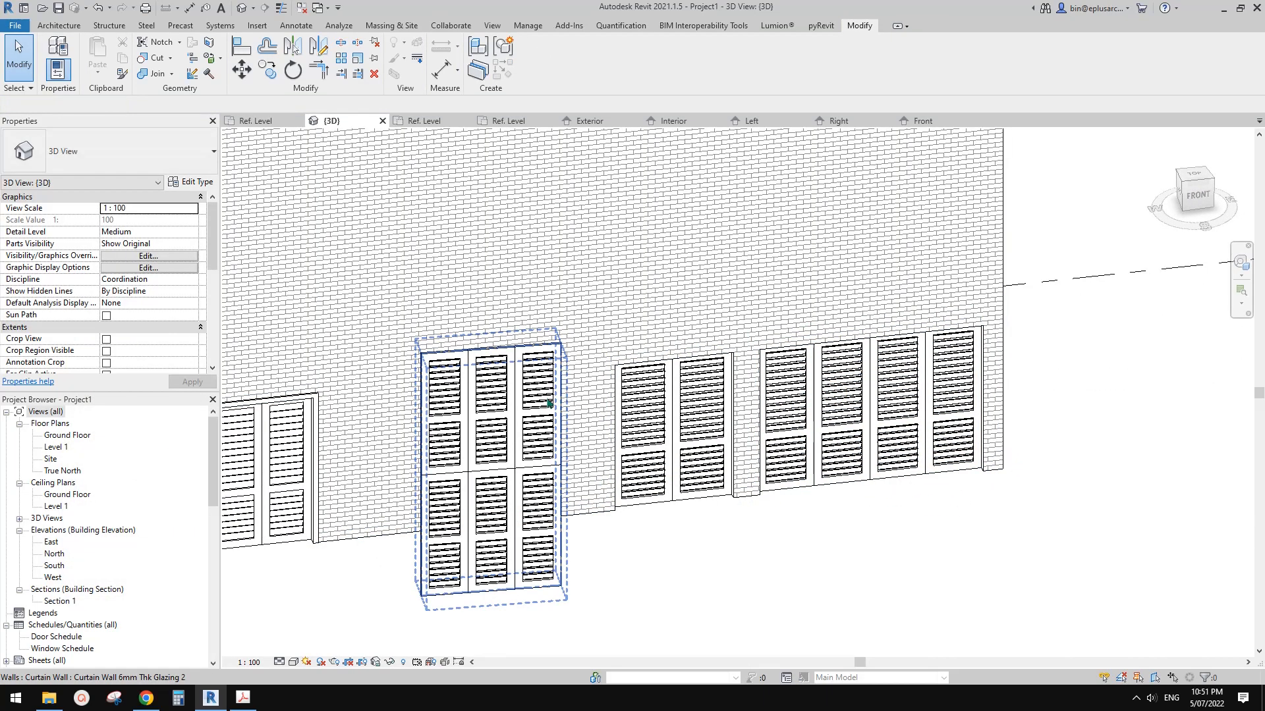
{"action": "left_click", "coordinate": [551, 408]}
{"action": "key", "text": "Delete"}
{"action": "scroll", "coordinate": [738, 422], "scroll_direction": "down", "scroll_amount": 4}
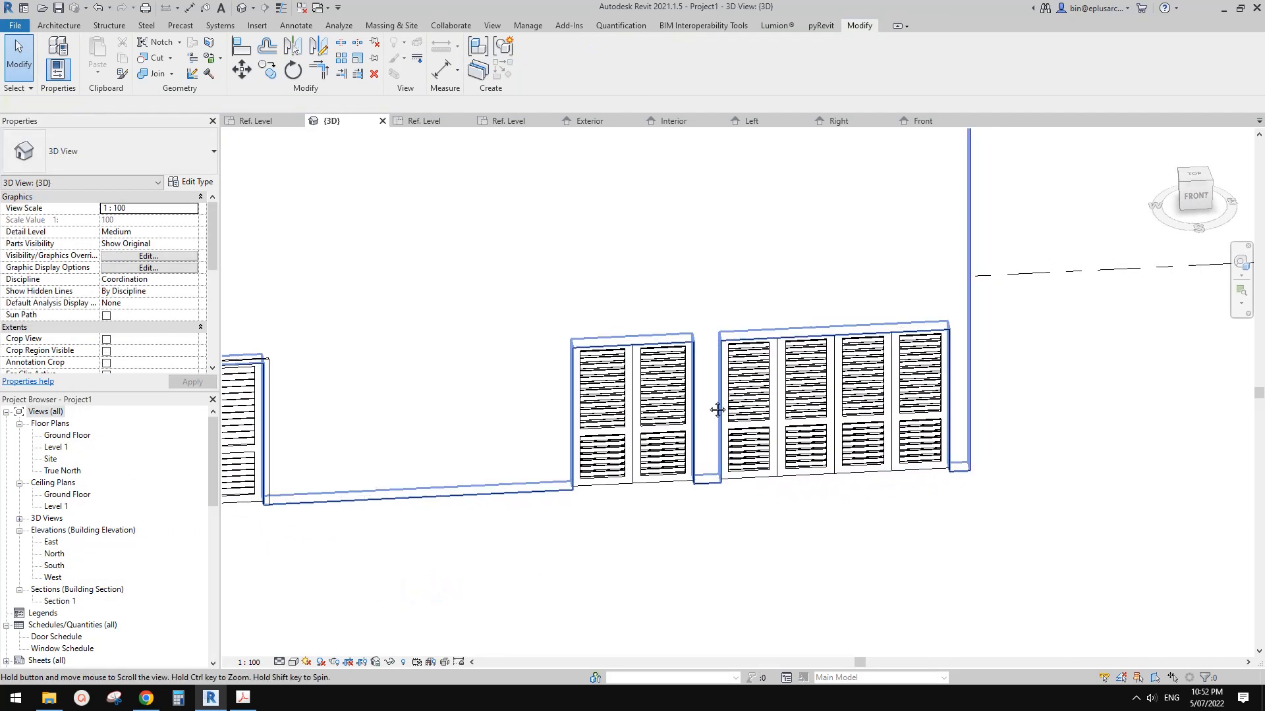
{"action": "scroll", "coordinate": [692, 452], "scroll_direction": "up", "scroll_amount": 4}
{"action": "scroll", "coordinate": [584, 531], "scroll_direction": "up", "scroll_amount": 1}
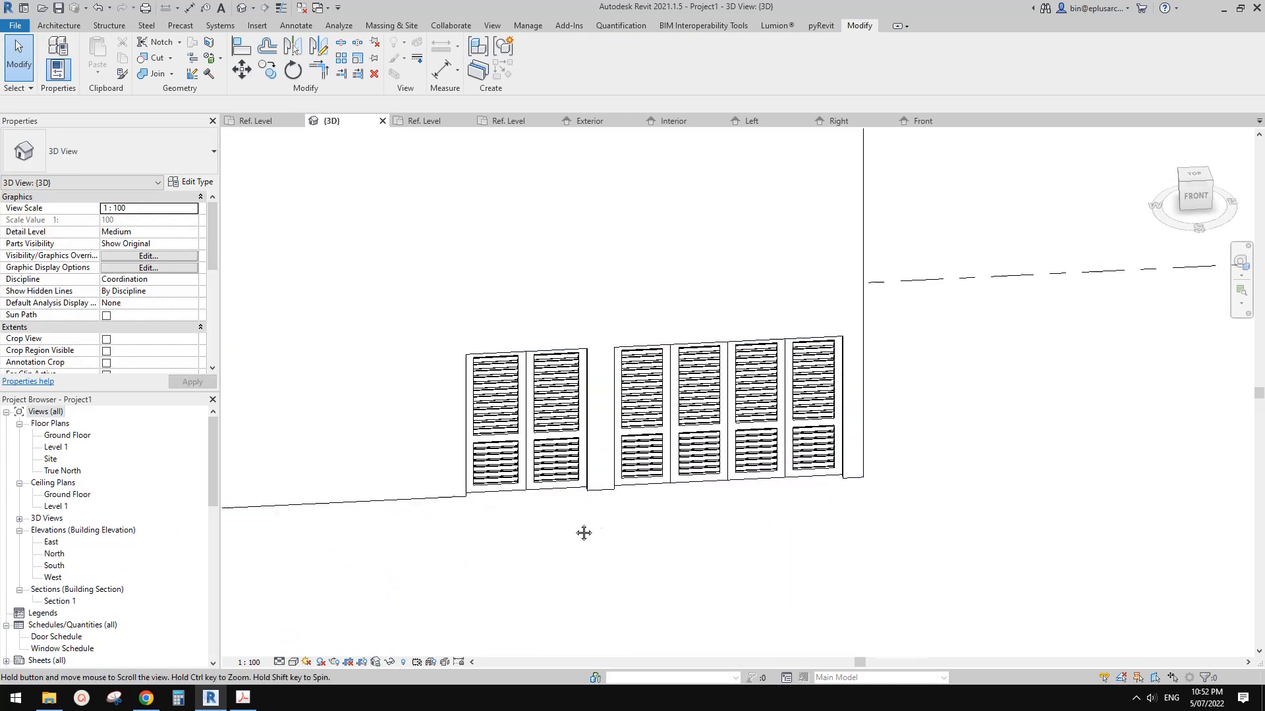
Step: Examine the embedded four-panel curtain wall from several angles and check the dimensions of its first louver panel
{"action": "left_click", "coordinate": [602, 452]}
{"action": "scroll", "coordinate": [603, 454], "scroll_direction": "up", "scroll_amount": 1}
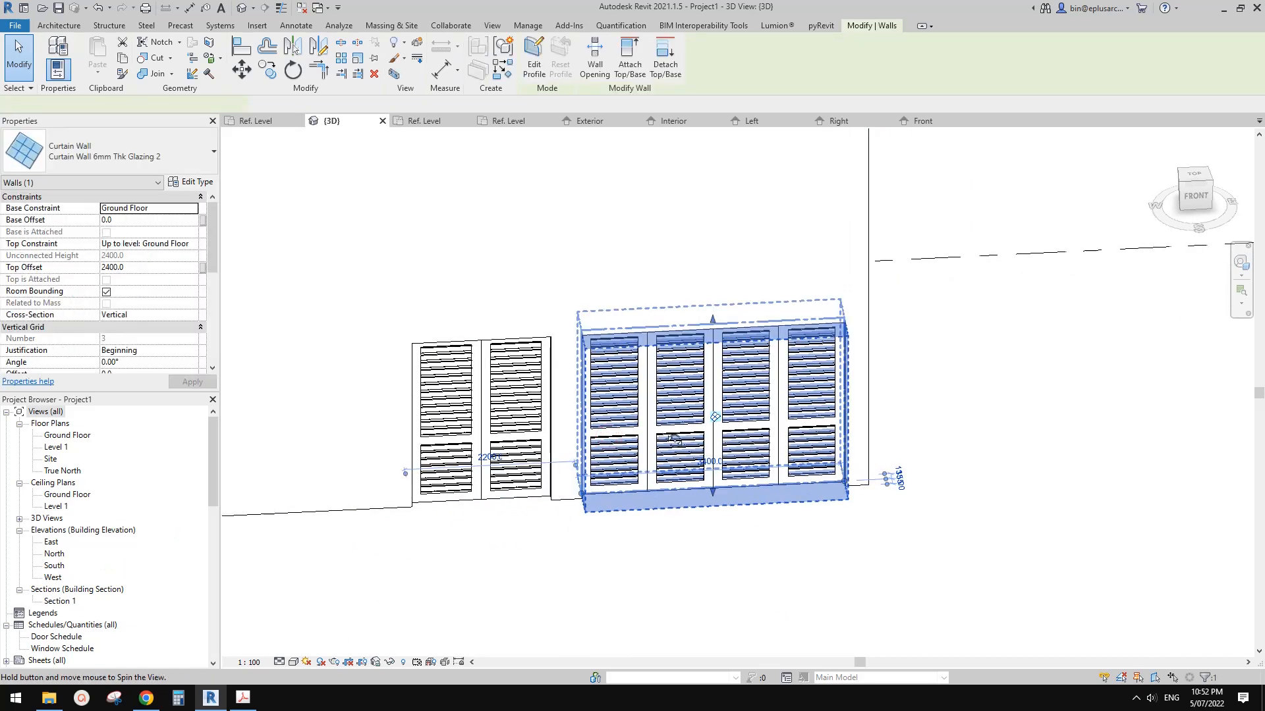
{"action": "middle_click_drag", "start_coordinate": [674, 441], "coordinate": [650, 347], "text": "shift"}
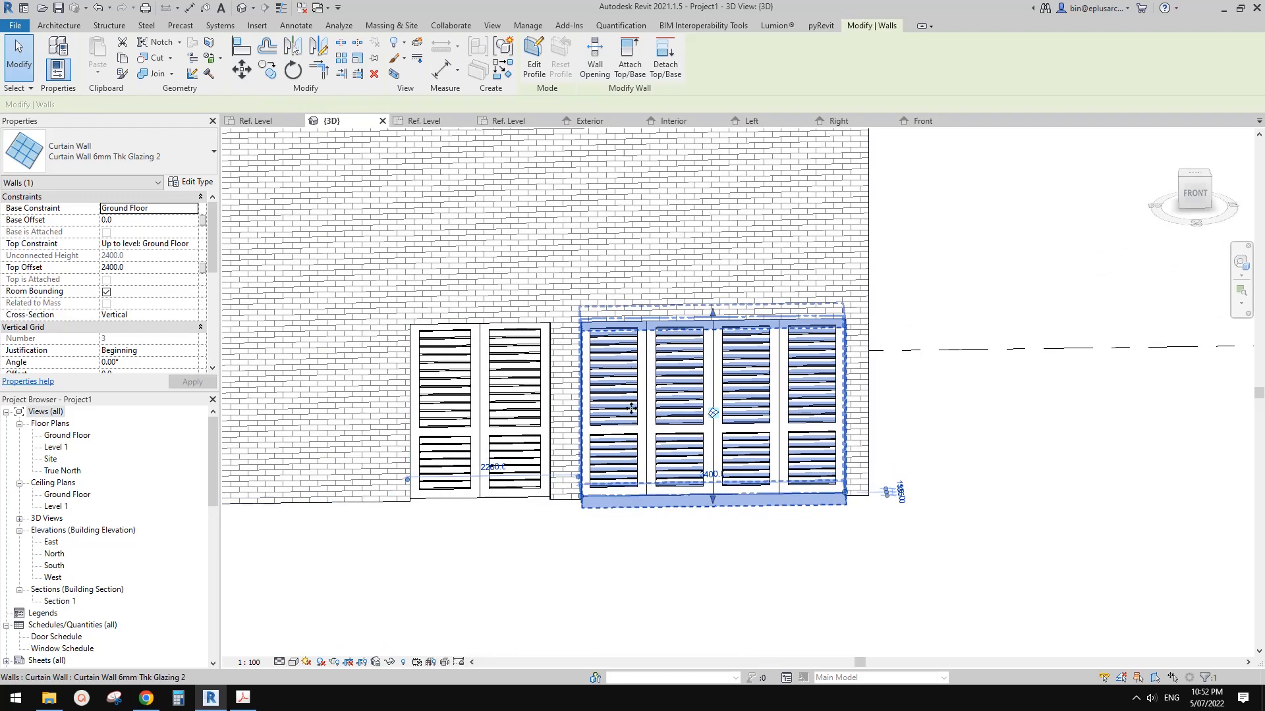
{"action": "middle_click_drag", "start_coordinate": [631, 408], "coordinate": [666, 464], "text": "shift"}
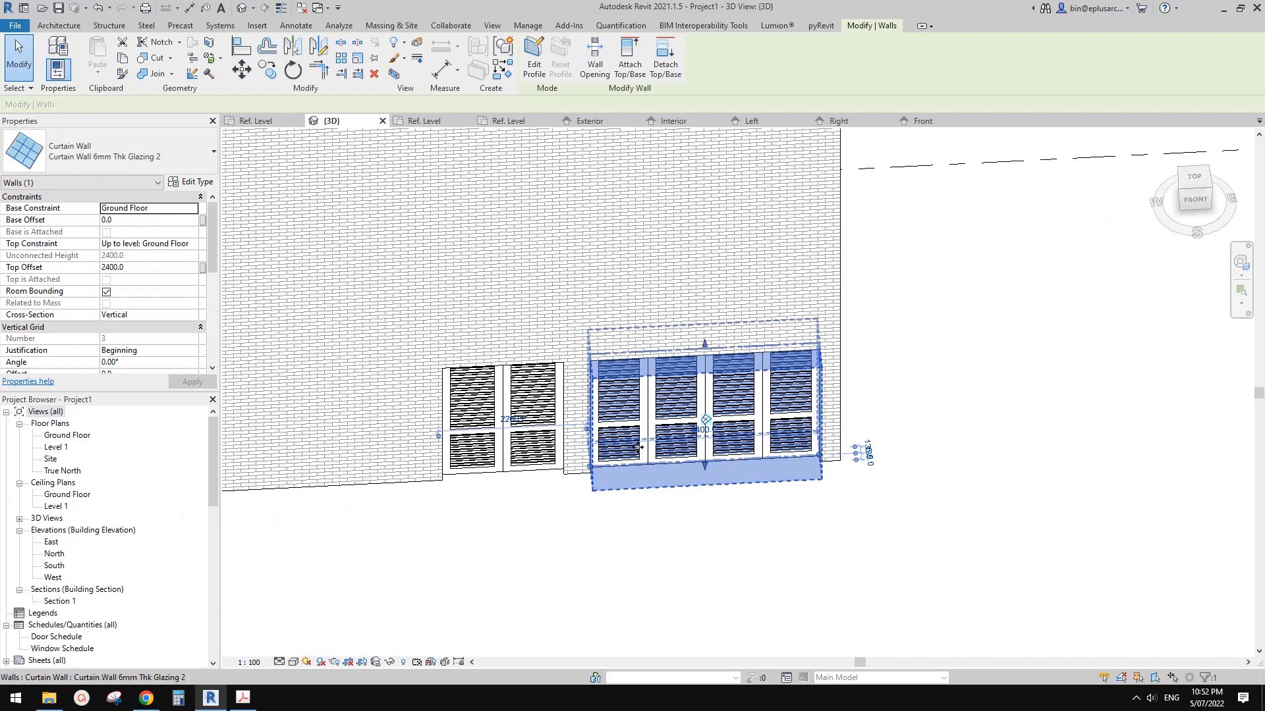
{"action": "scroll", "coordinate": [659, 461], "scroll_direction": "up", "scroll_amount": 1}
{"action": "middle_click_drag", "start_coordinate": [586, 468], "coordinate": [840, 438]}
{"action": "scroll", "coordinate": [677, 448], "scroll_direction": "down", "scroll_amount": 2}
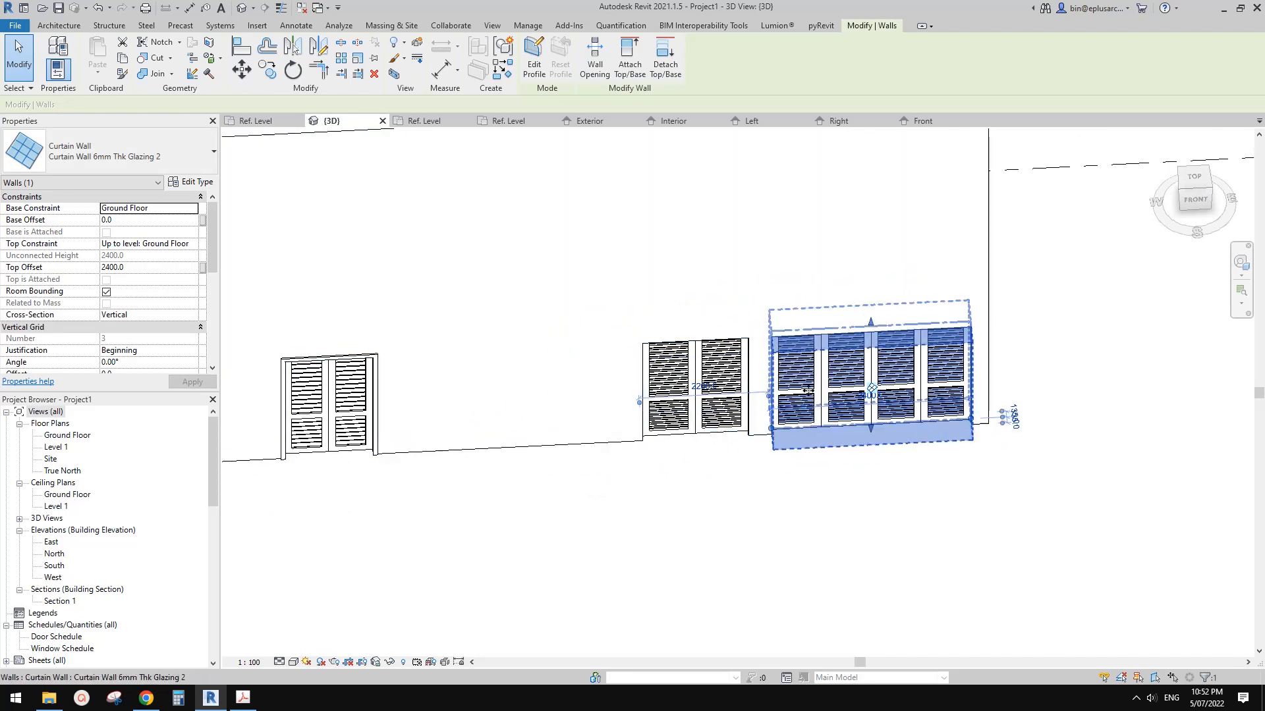
{"action": "scroll", "coordinate": [815, 388], "scroll_direction": "up", "scroll_amount": 2}
{"action": "left_click", "coordinate": [802, 387]}
{"action": "key", "text": "Escape"}
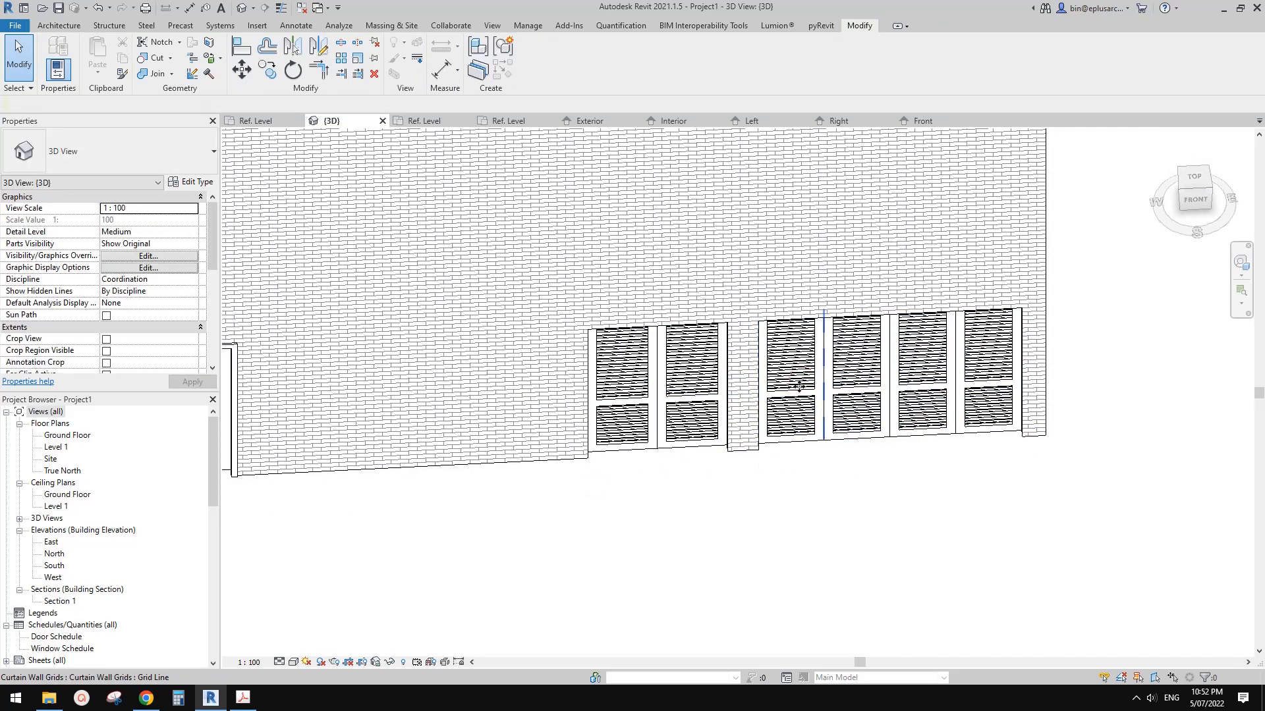
{"action": "left_click", "coordinate": [784, 412]}
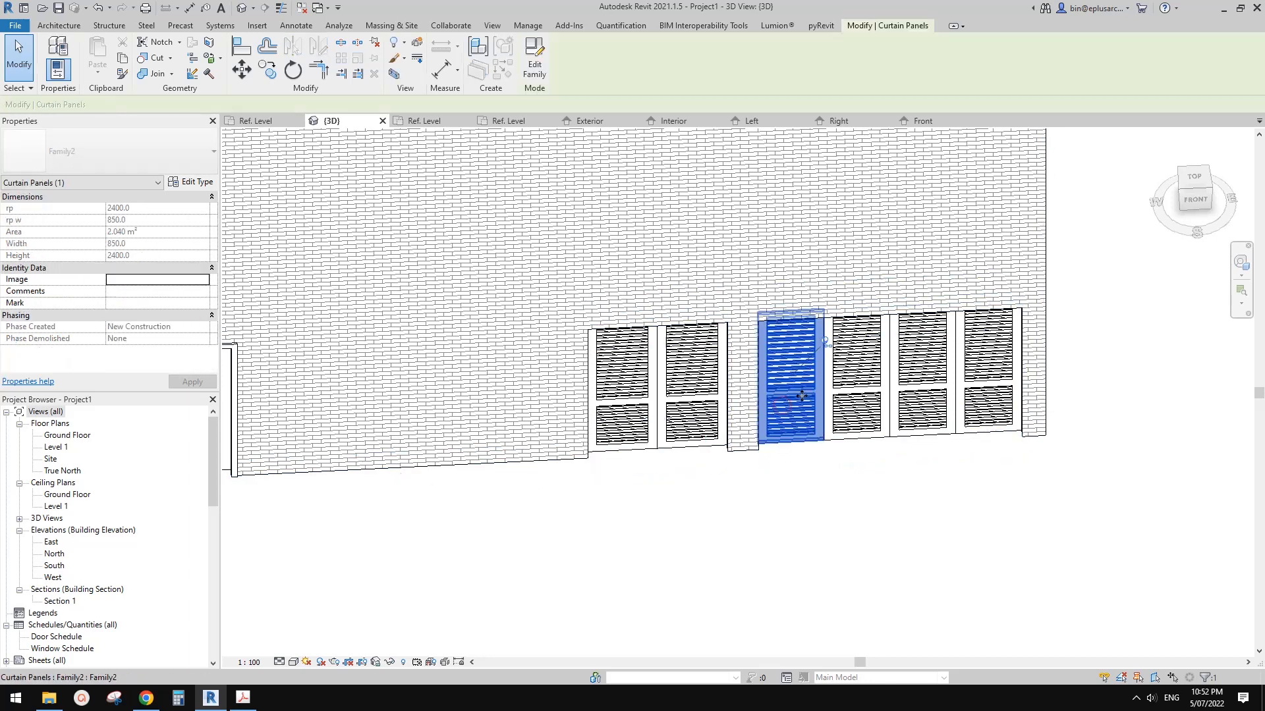
{"action": "middle_click_drag", "start_coordinate": [802, 396], "coordinate": [768, 402]}
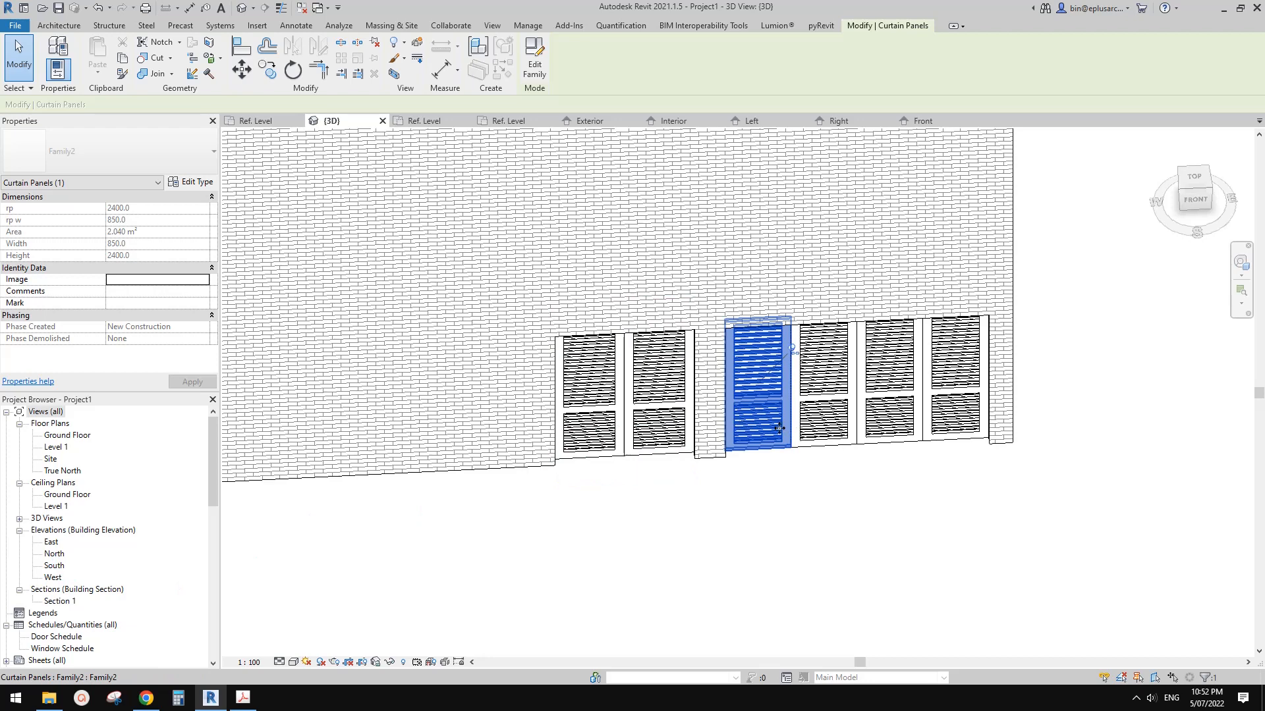
Step: Open the Ground Floor plan on the embedded curtain walls in the brick wall
{"action": "double_click", "coordinate": [65, 436]}
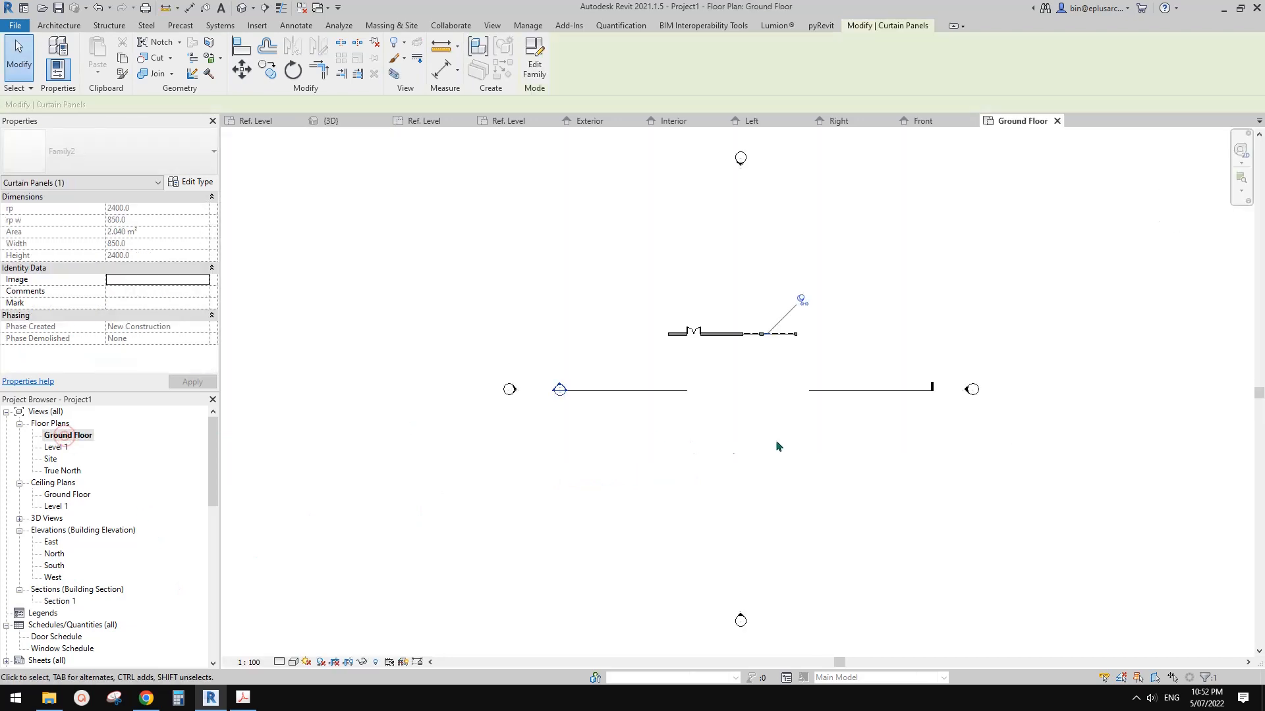
{"action": "scroll", "coordinate": [714, 333], "scroll_direction": "up", "scroll_amount": 10}
{"action": "key", "text": "Escape"}
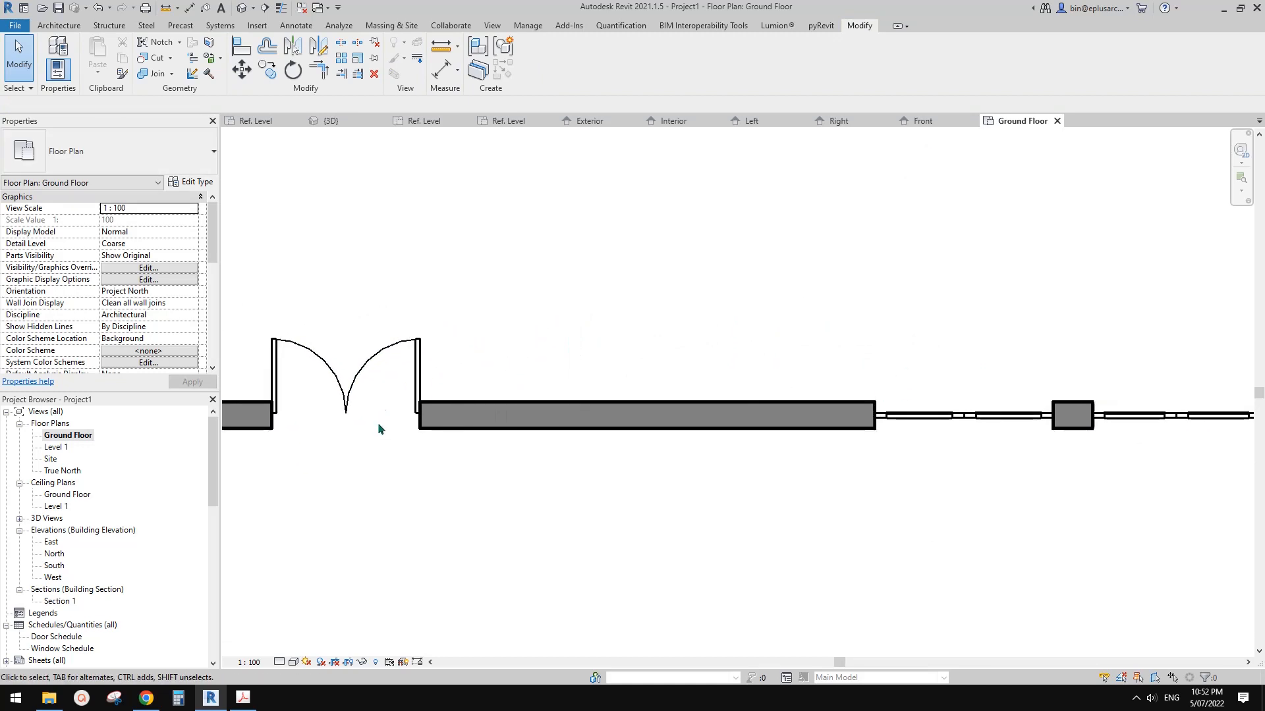
{"action": "middle_click_drag", "start_coordinate": [791, 428], "coordinate": [737, 429]}
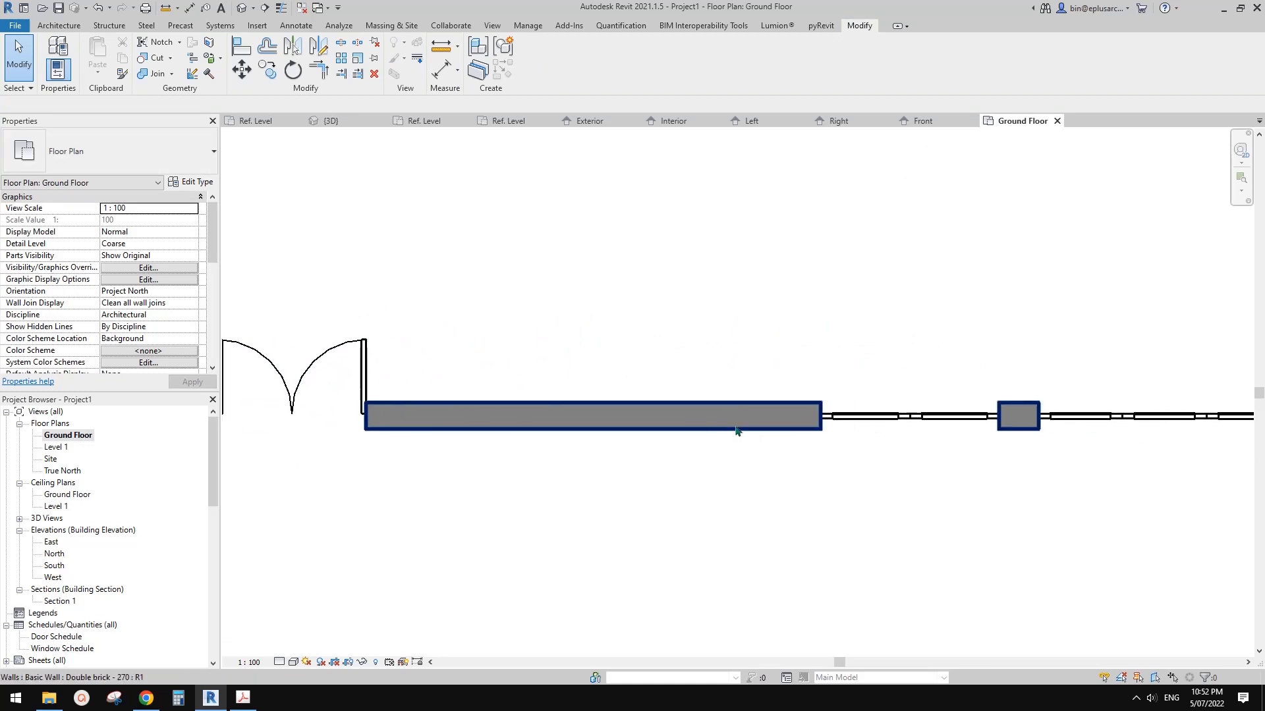
Step: Unpin and re-pin the first louver panel of the two-panel curtain wall in plan
{"action": "left_click", "coordinate": [881, 420]}
{"action": "left_click", "coordinate": [862, 386]}
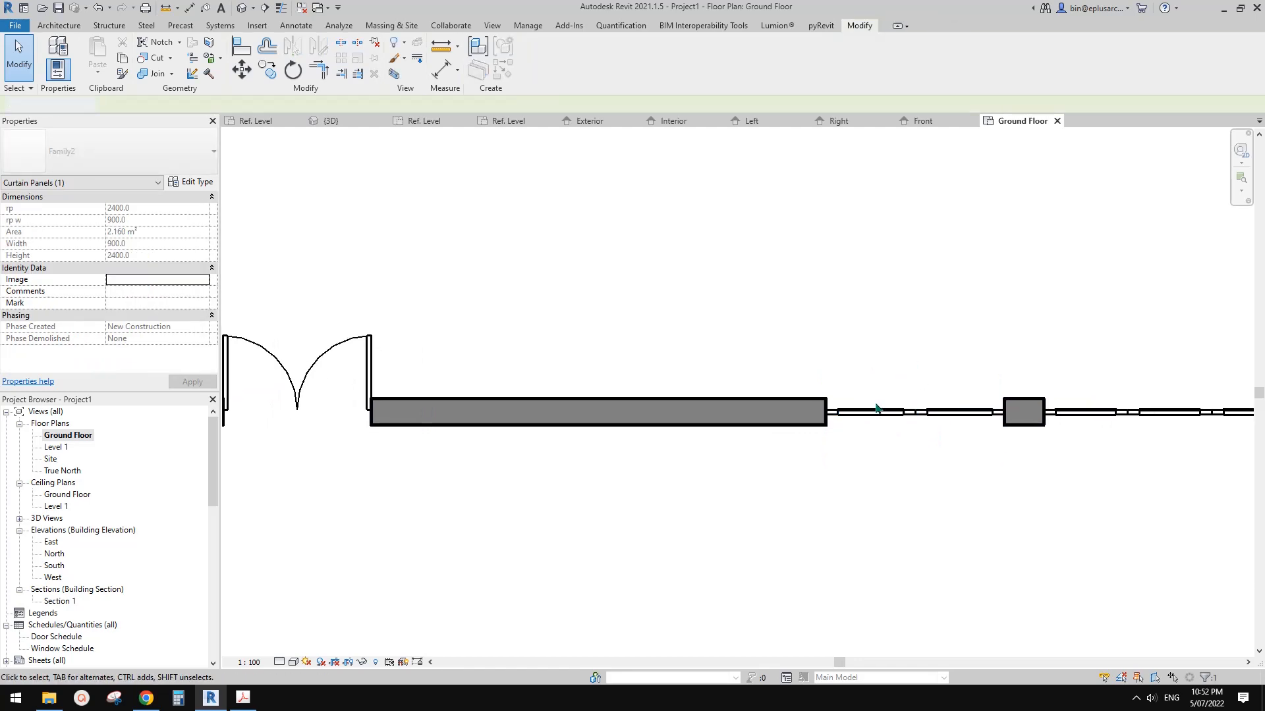
{"action": "left_click", "coordinate": [876, 415]}
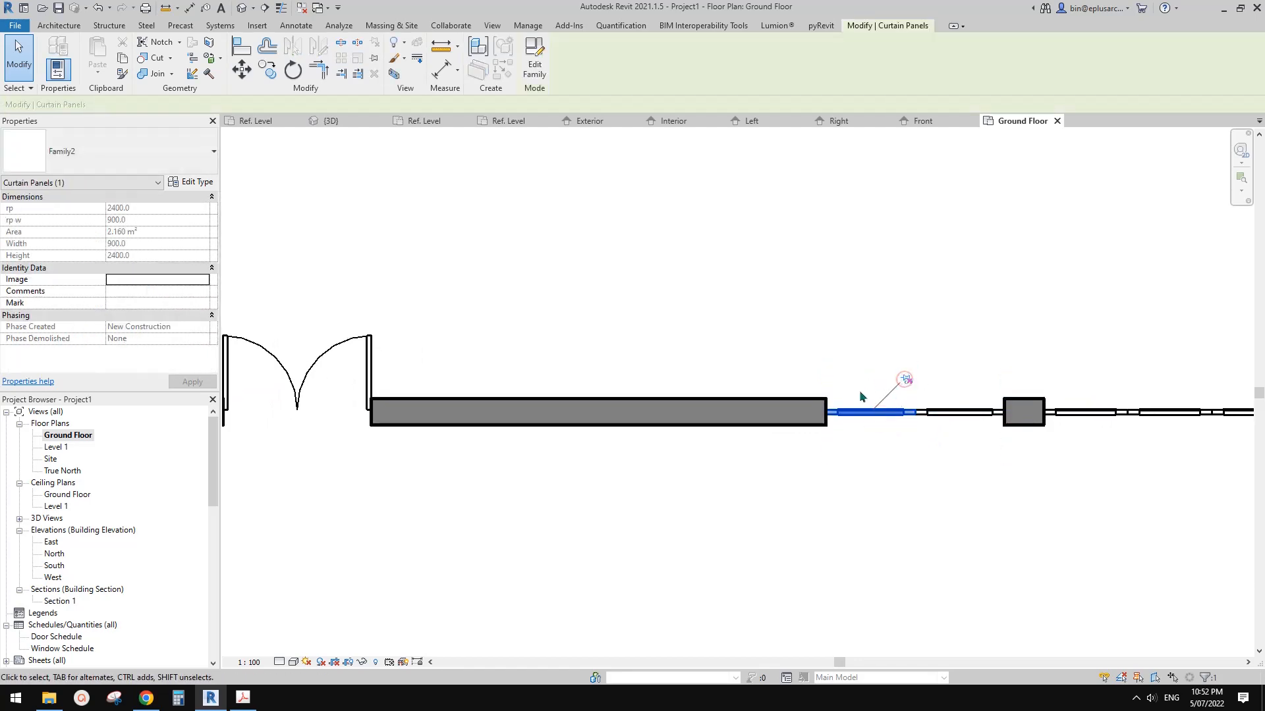
{"action": "left_click", "coordinate": [860, 394]}
{"action": "scroll", "coordinate": [863, 395], "scroll_direction": "up", "scroll_amount": 1}
{"action": "left_click", "coordinate": [884, 421]}
{"action": "left_click", "coordinate": [883, 414]}
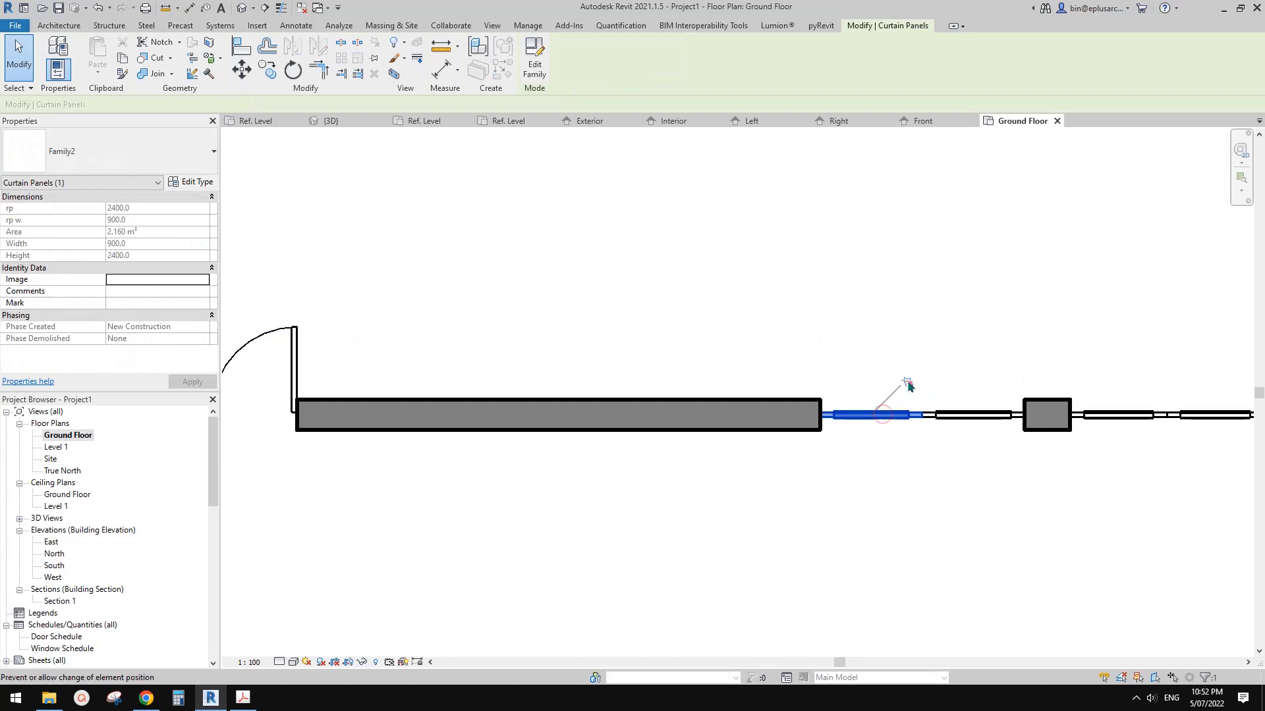
{"action": "left_click", "coordinate": [907, 381]}
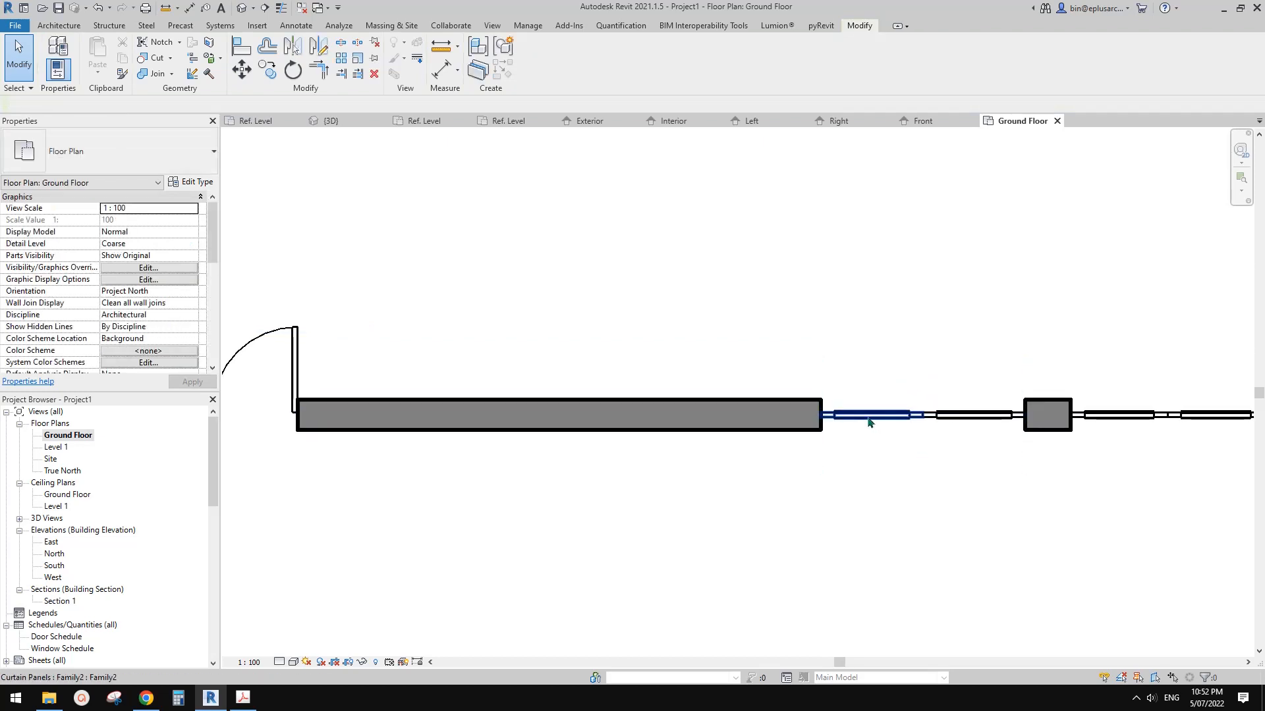
Step: Edit the panel's family and place a Double Horizontal and a Double Vertical flip control beside the louver panel in plan
{"action": "left_click", "coordinate": [869, 416]}
{"action": "left_click", "coordinate": [534, 69]}
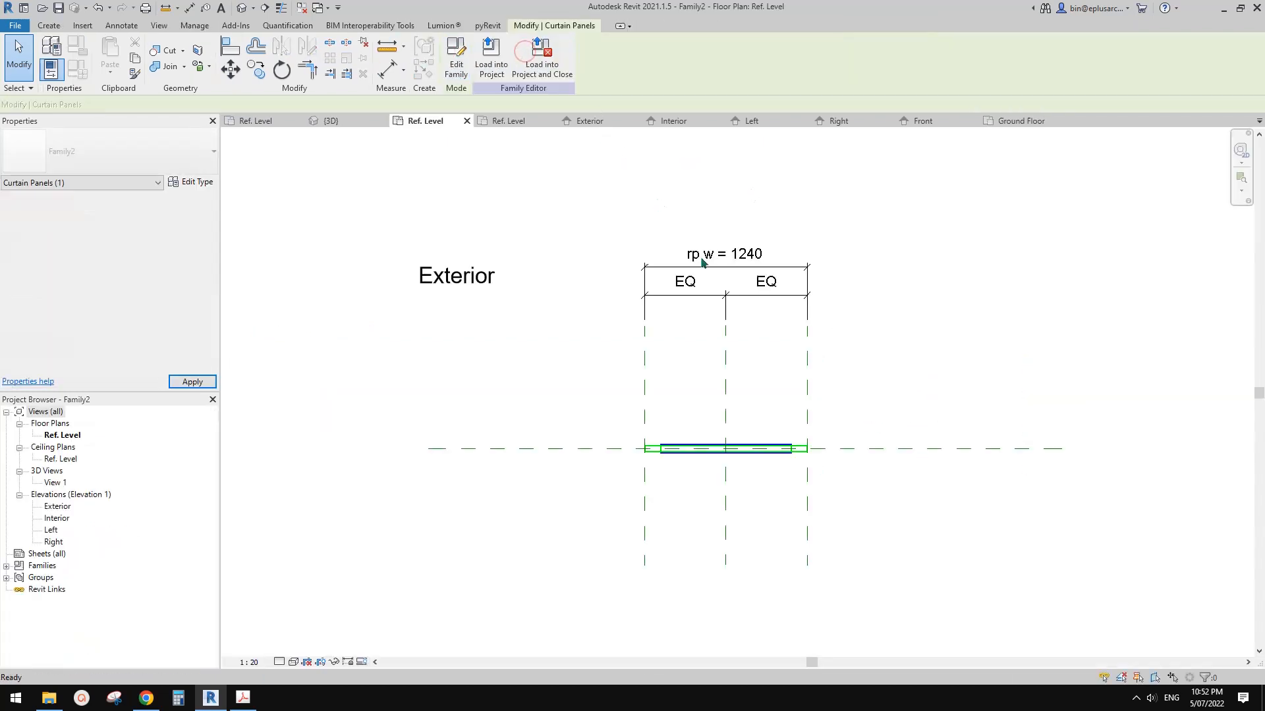
{"action": "left_click", "coordinate": [48, 25]}
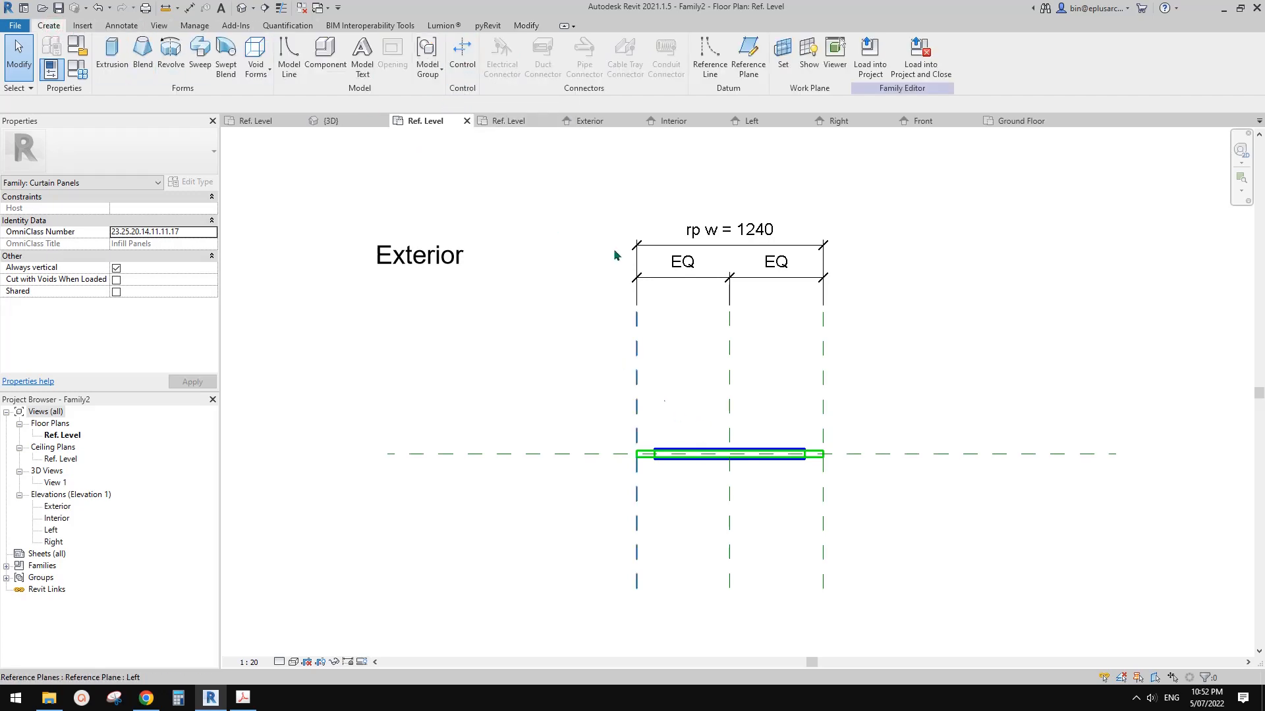
{"action": "left_click", "coordinate": [463, 61]}
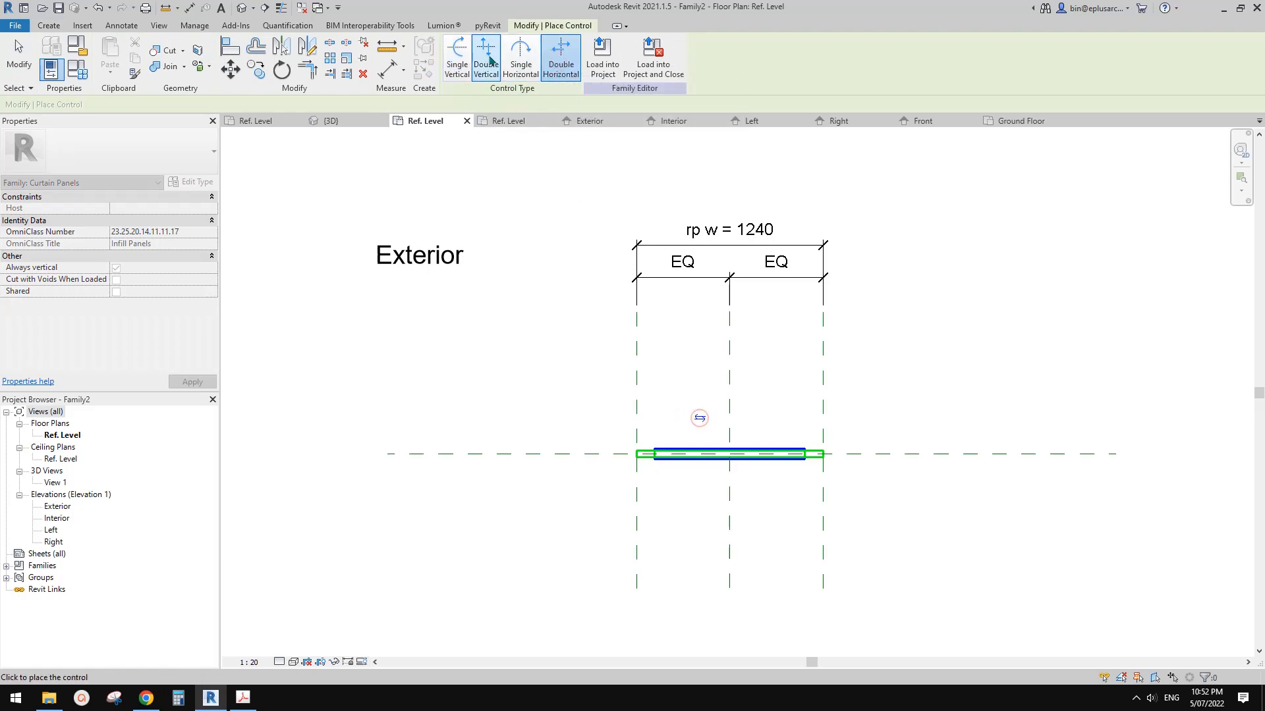
{"action": "left_click", "coordinate": [751, 419]}
{"action": "scroll", "coordinate": [752, 369], "scroll_direction": "up", "scroll_amount": 1}
{"action": "key", "text": "Escape"}
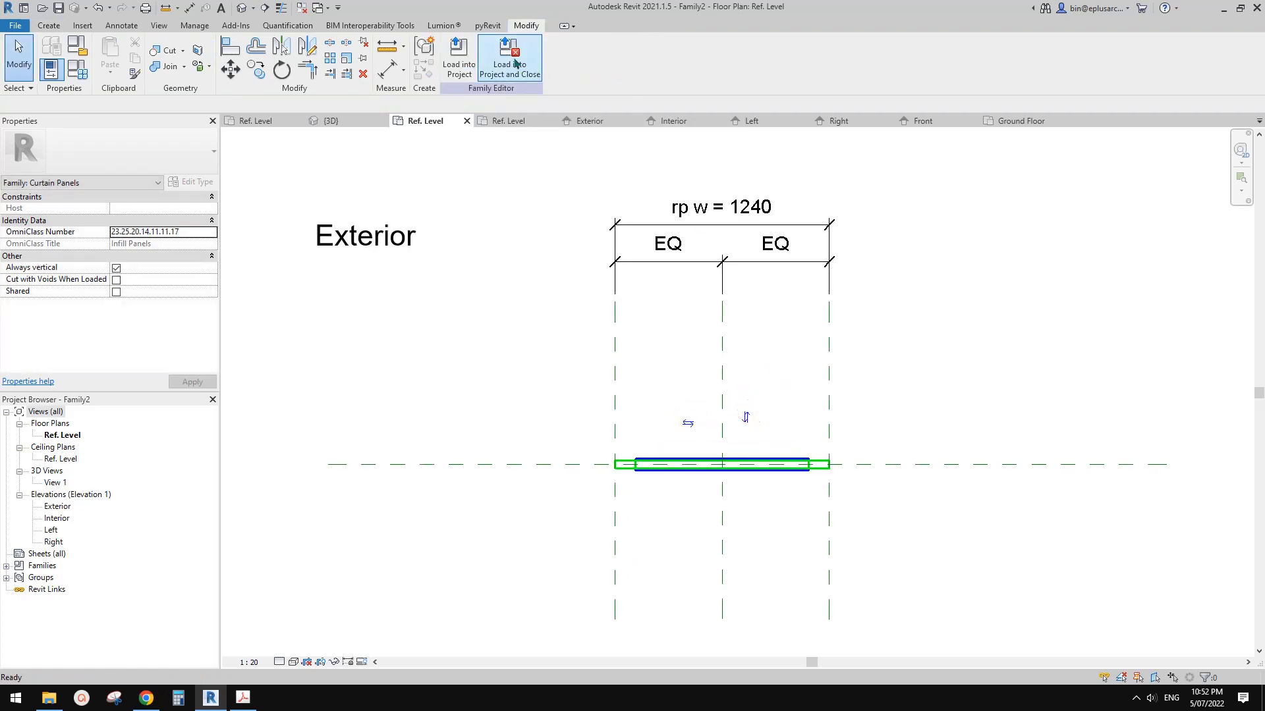
Step: Reload the louver panel family with its flip controls into Project1
{"action": "left_click", "coordinate": [459, 58]}
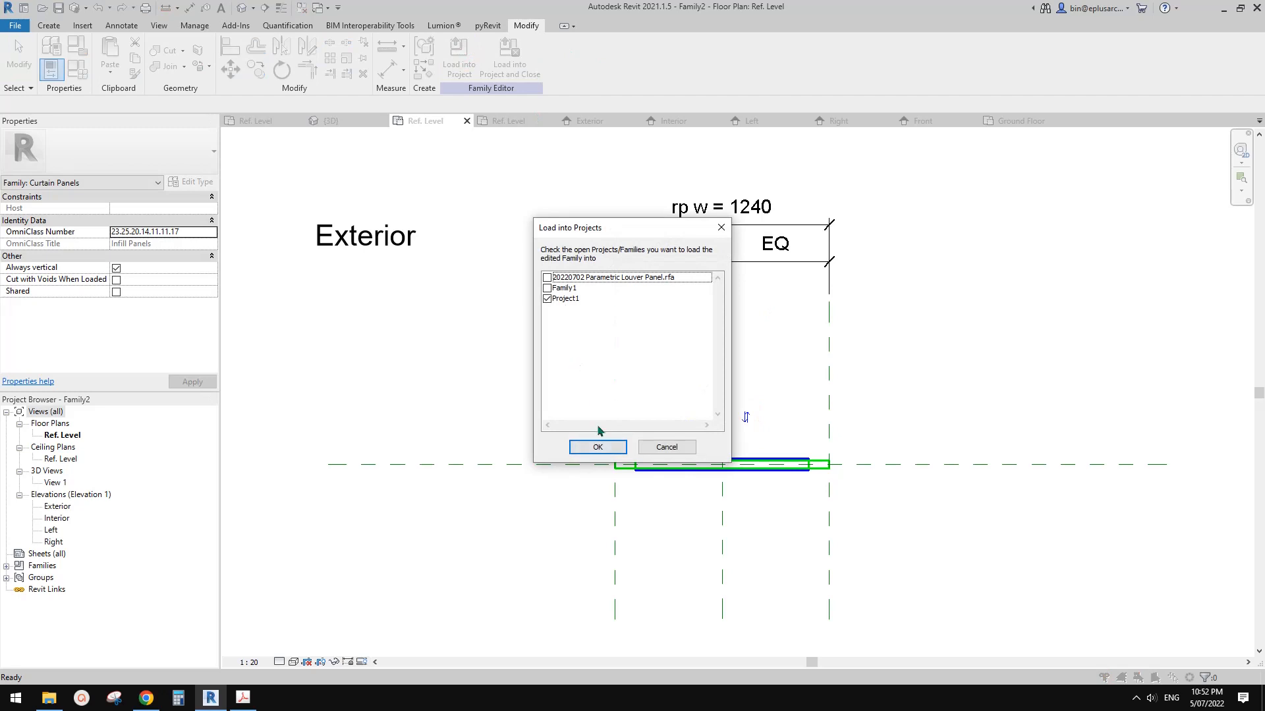
{"action": "left_click", "coordinate": [598, 447]}
{"action": "left_click", "coordinate": [587, 306]}
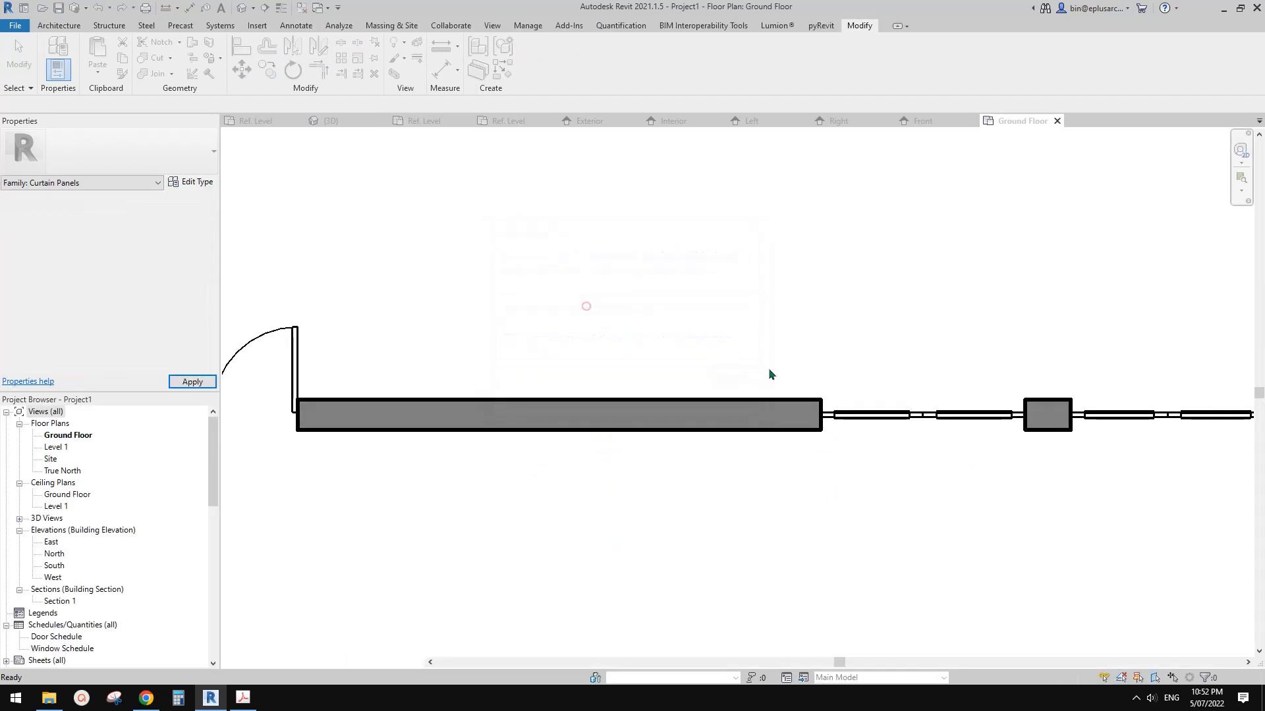
Step: Inspect the flip controls on the first louver panel of the two-panel curtain wall in plan
{"action": "left_click", "coordinate": [887, 417]}
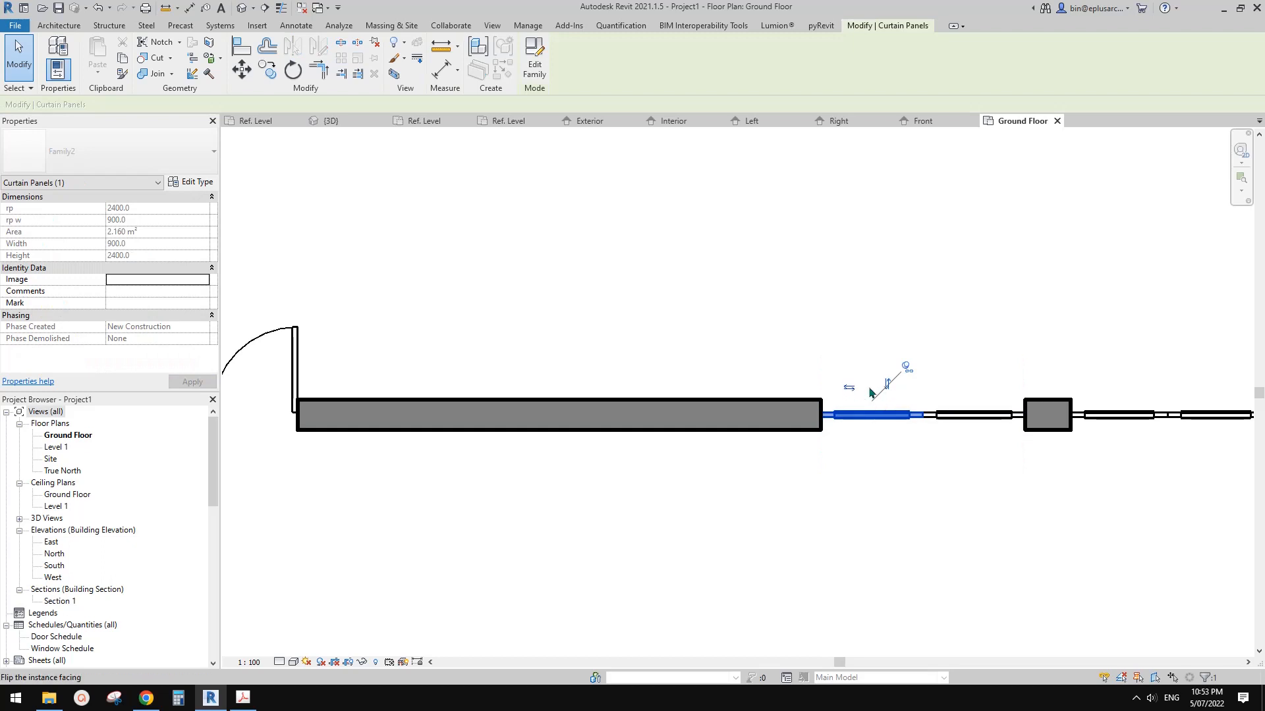
{"action": "scroll", "coordinate": [836, 404], "scroll_direction": "down", "scroll_amount": 1}
{"action": "middle_click_drag", "start_coordinate": [837, 404], "coordinate": [936, 399]}
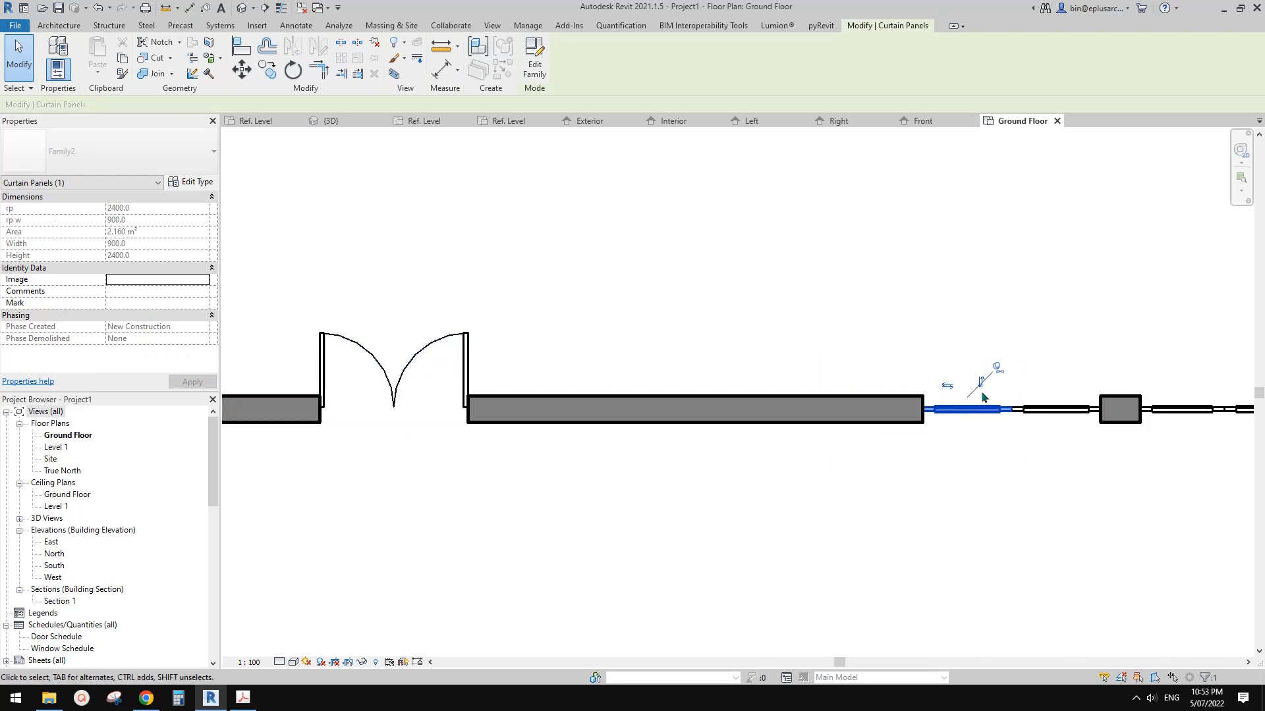
{"action": "middle_click_drag", "start_coordinate": [978, 409], "coordinate": [967, 411]}
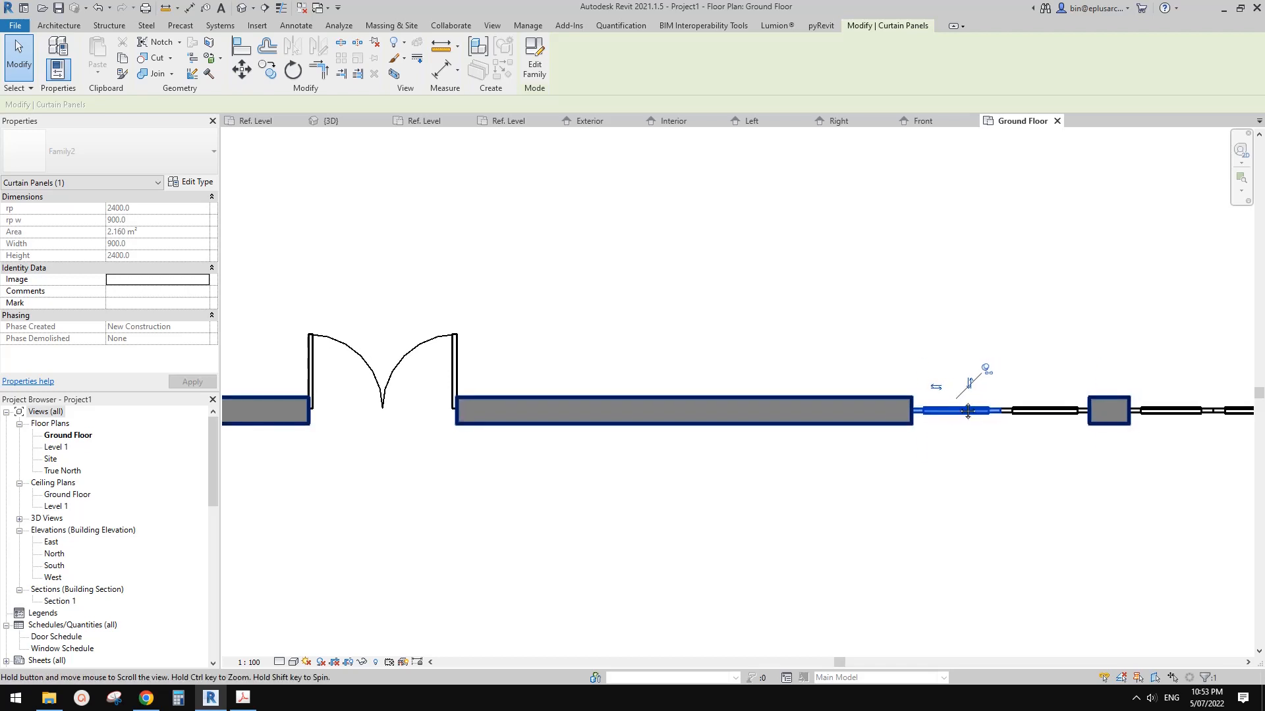
{"action": "middle_click_drag", "start_coordinate": [977, 479], "coordinate": [782, 467]}
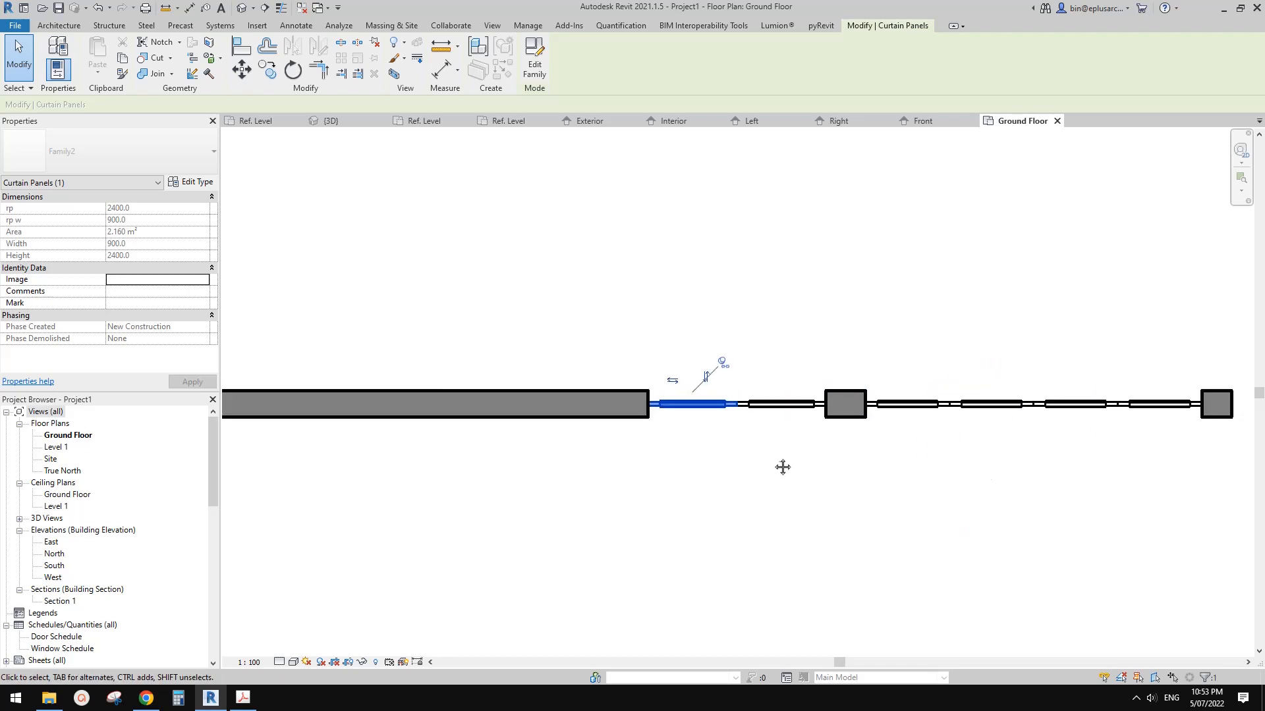
{"action": "left_click", "coordinate": [807, 460]}
{"action": "scroll", "coordinate": [791, 455], "scroll_direction": "down", "scroll_amount": 1}
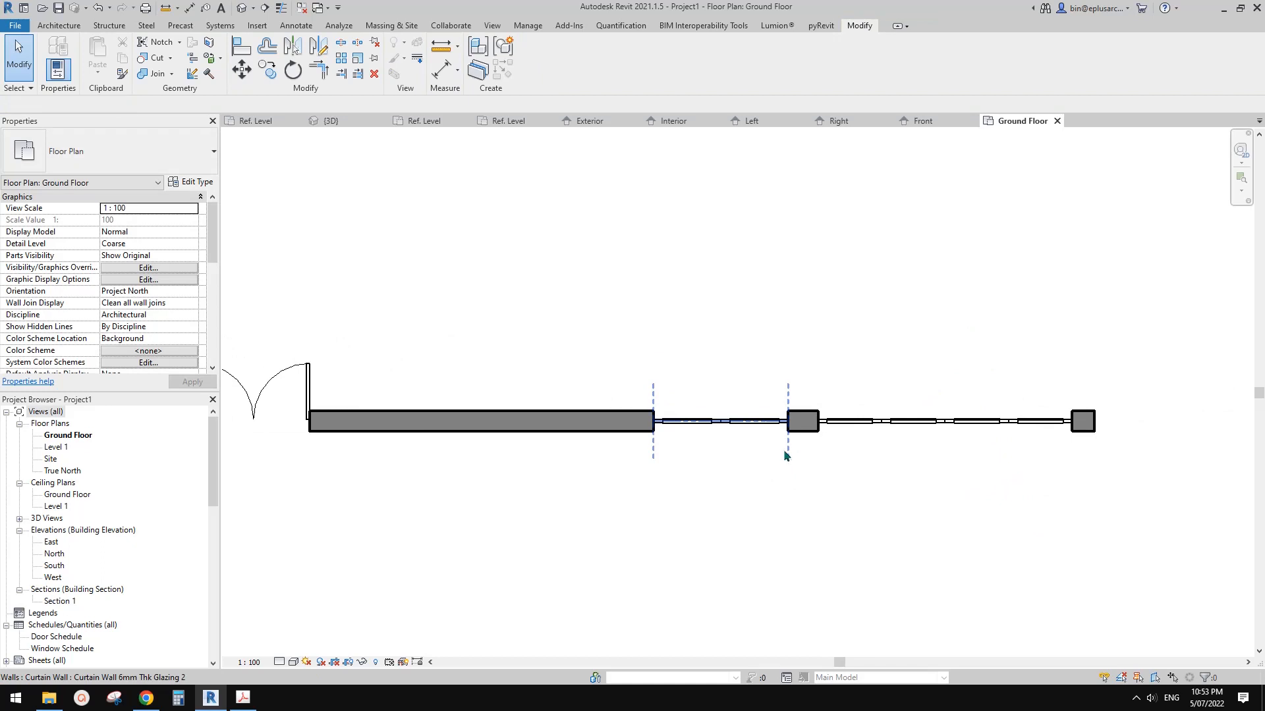
Step: Inspect the four-panel louver curtain wall in the ground floor plan and in the 3D view
{"action": "left_click", "coordinate": [920, 429]}
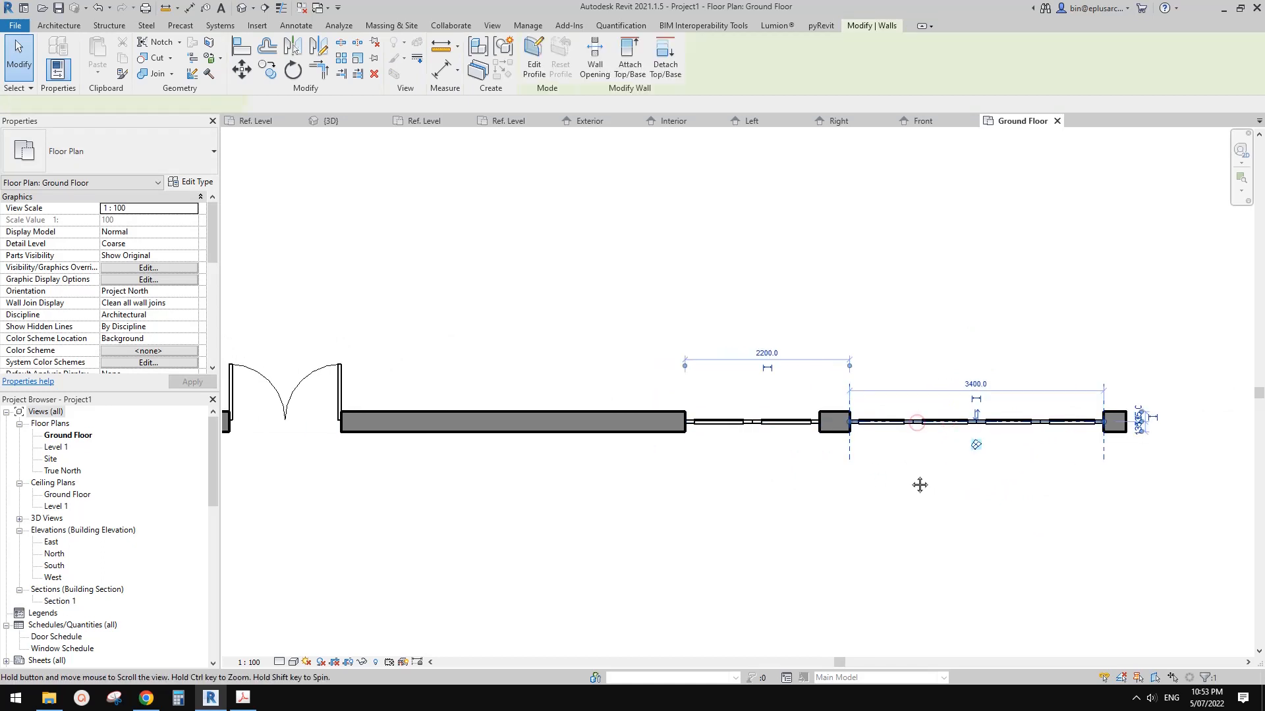
{"action": "scroll", "coordinate": [916, 484], "scroll_direction": "up", "scroll_amount": 2}
{"action": "middle_click_drag", "start_coordinate": [844, 480], "coordinate": [911, 476]}
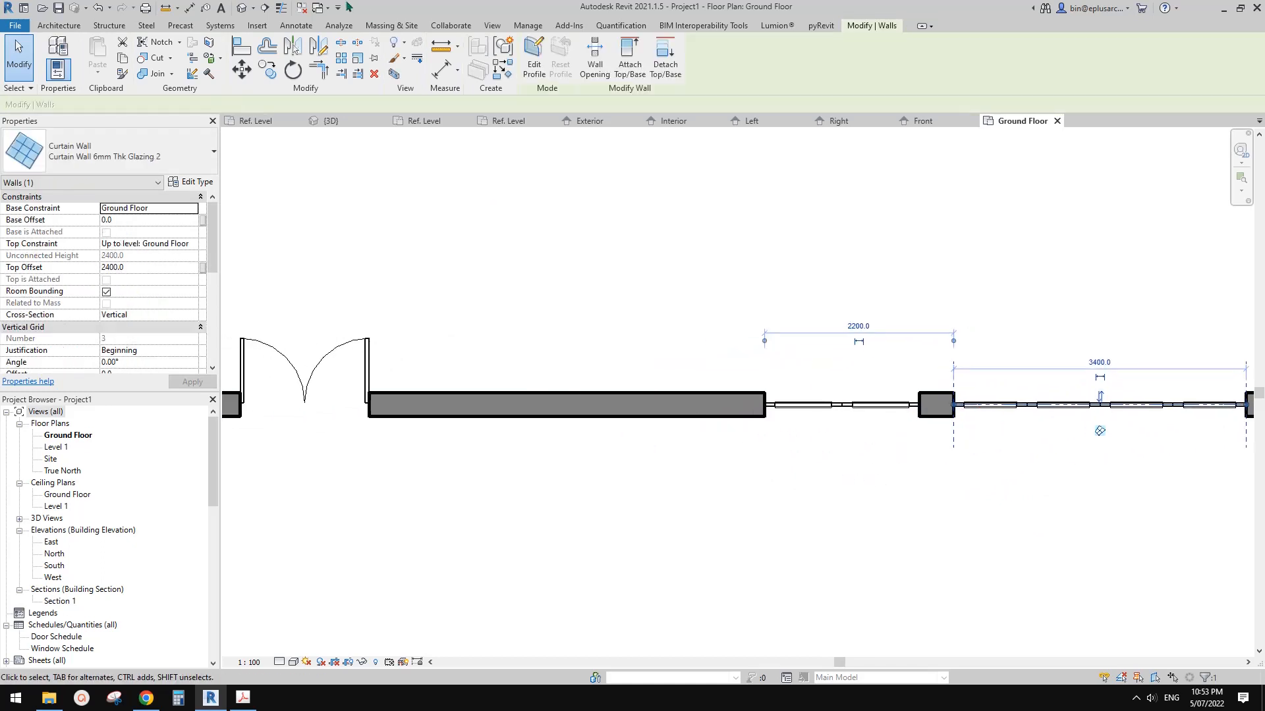
{"action": "key", "text": "Escape"}
{"action": "left_click", "coordinate": [242, 8]}
{"action": "scroll", "coordinate": [629, 268], "scroll_direction": "down", "scroll_amount": 2}
{"action": "middle_click_drag", "start_coordinate": [632, 270], "coordinate": [841, 260], "text": "shift"}
{"action": "scroll", "coordinate": [820, 323], "scroll_direction": "up", "scroll_amount": 2}
{"action": "left_click", "coordinate": [892, 311]}
{"action": "middle_click_drag", "start_coordinate": [876, 313], "coordinate": [880, 305], "text": "shift"}
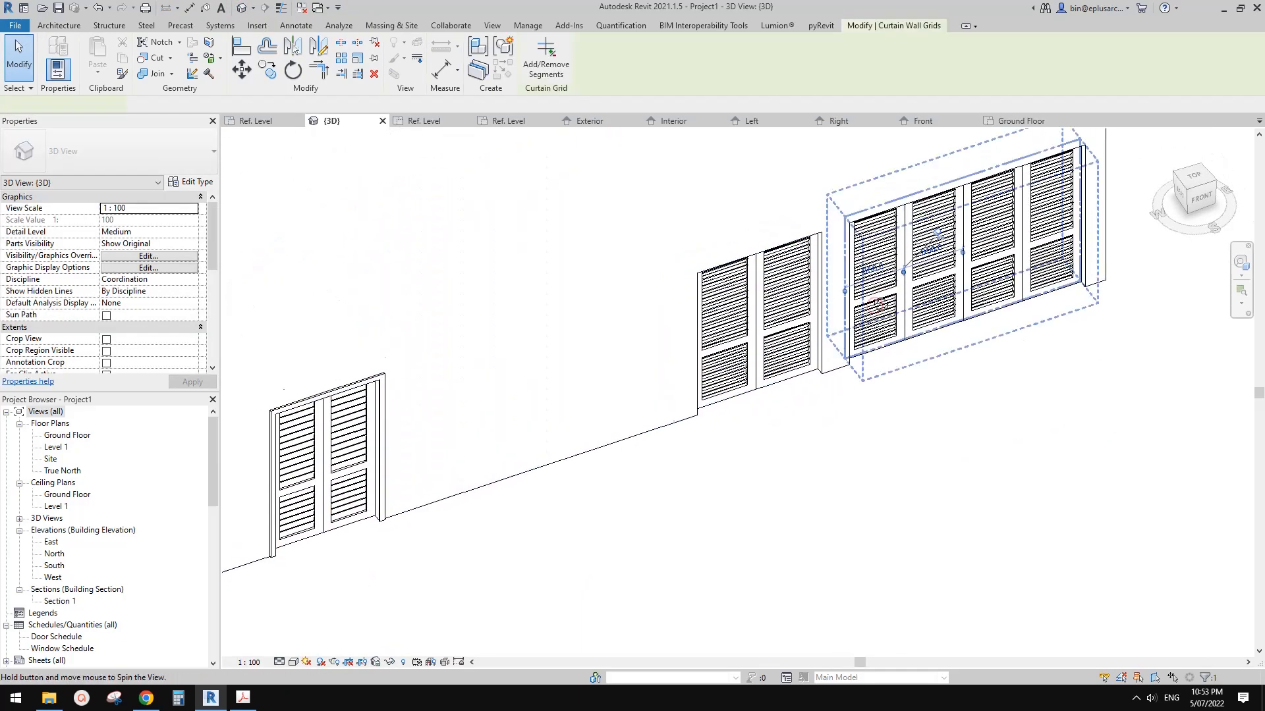
{"action": "key", "text": "Escape"}
{"action": "scroll", "coordinate": [802, 318], "scroll_direction": "down", "scroll_amount": 1}
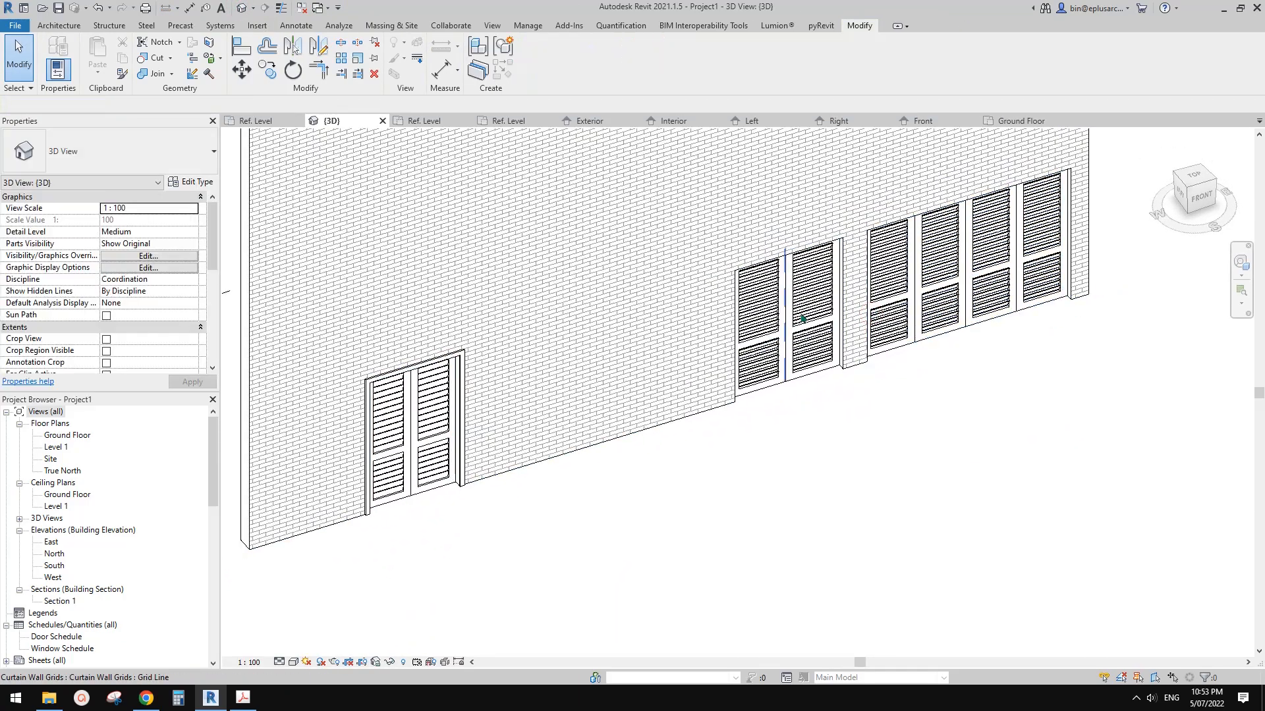
Step: Move the two-panel louver curtain wall along the brick host wall toward the double louver door in 3D
{"action": "left_click", "coordinate": [802, 319]}
{"action": "middle_click_drag", "start_coordinate": [803, 319], "coordinate": [803, 325]}
{"action": "key", "text": "Escape"}
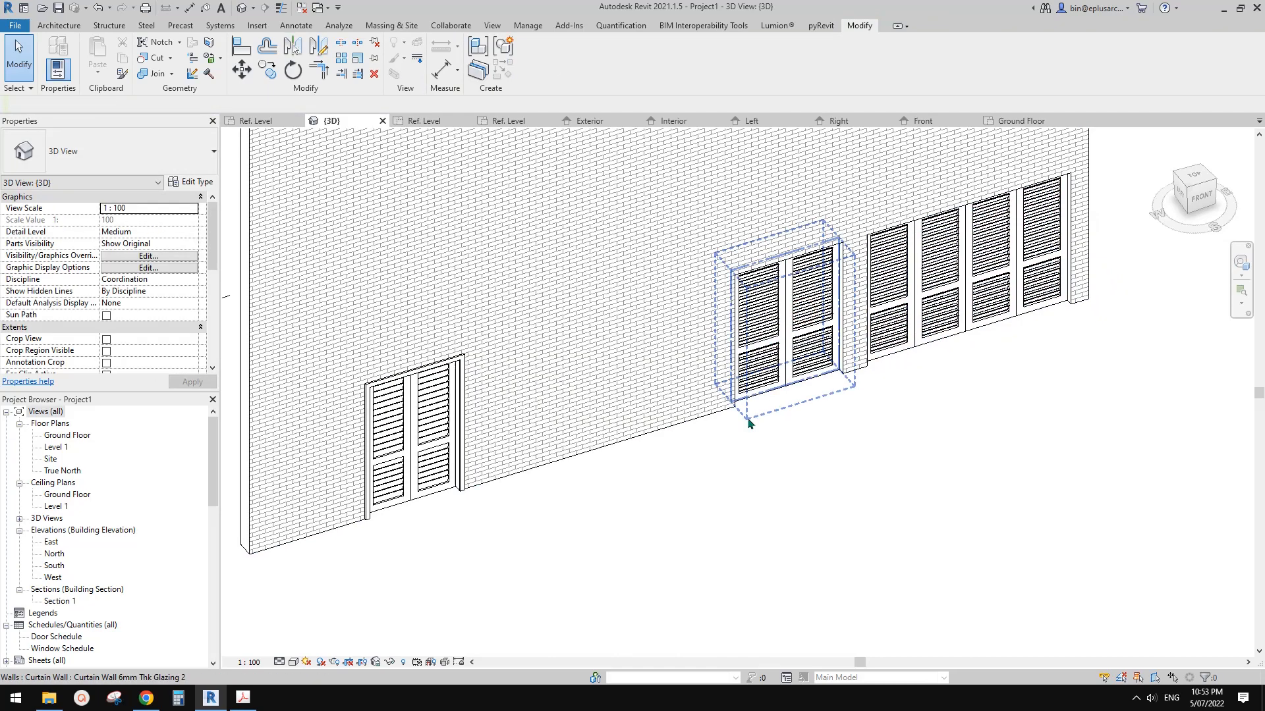
{"action": "scroll", "coordinate": [757, 363], "scroll_direction": "down", "scroll_amount": 1}
{"action": "middle_click_drag", "start_coordinate": [757, 362], "coordinate": [785, 382], "text": "shift"}
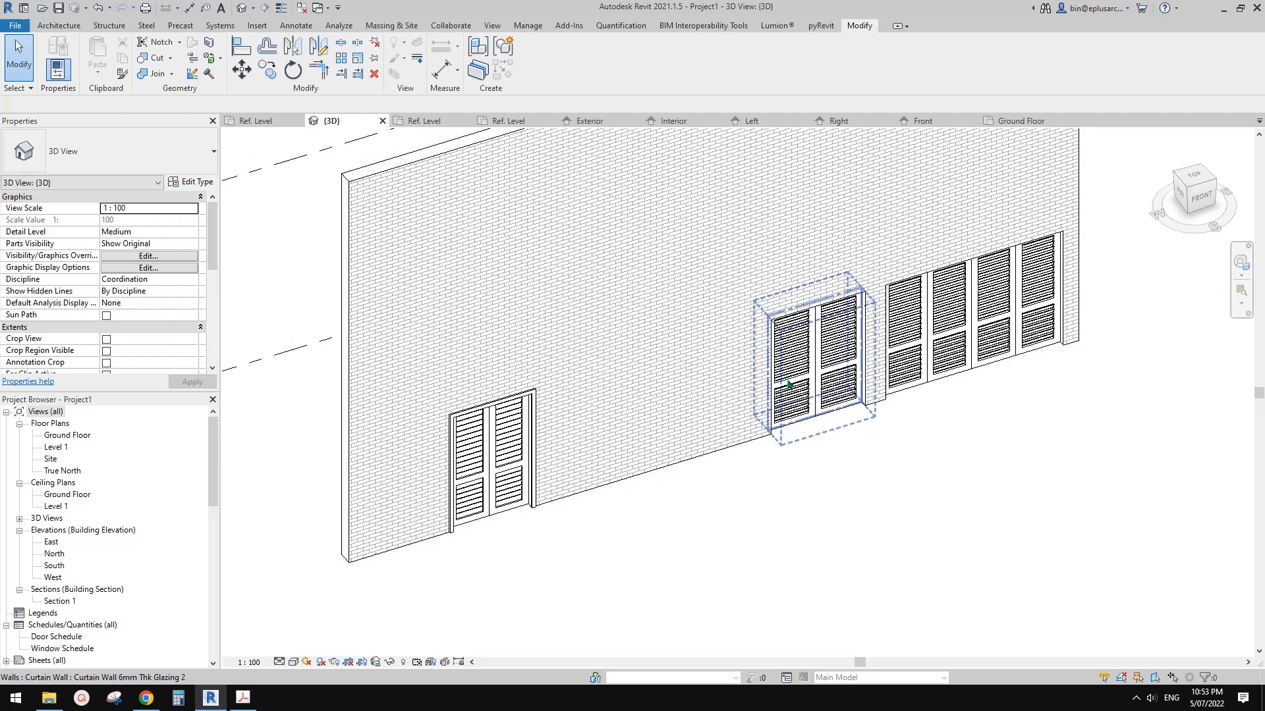
{"action": "mouse_move", "coordinate": [787, 384]}
{"action": "middle_mouse_down", "text": "shift"}
{"action": "mouse_move", "coordinate": [785, 361]}
{"action": "mouse_move", "coordinate": [804, 422]}
{"action": "middle_mouse_up", "text": "shift"}
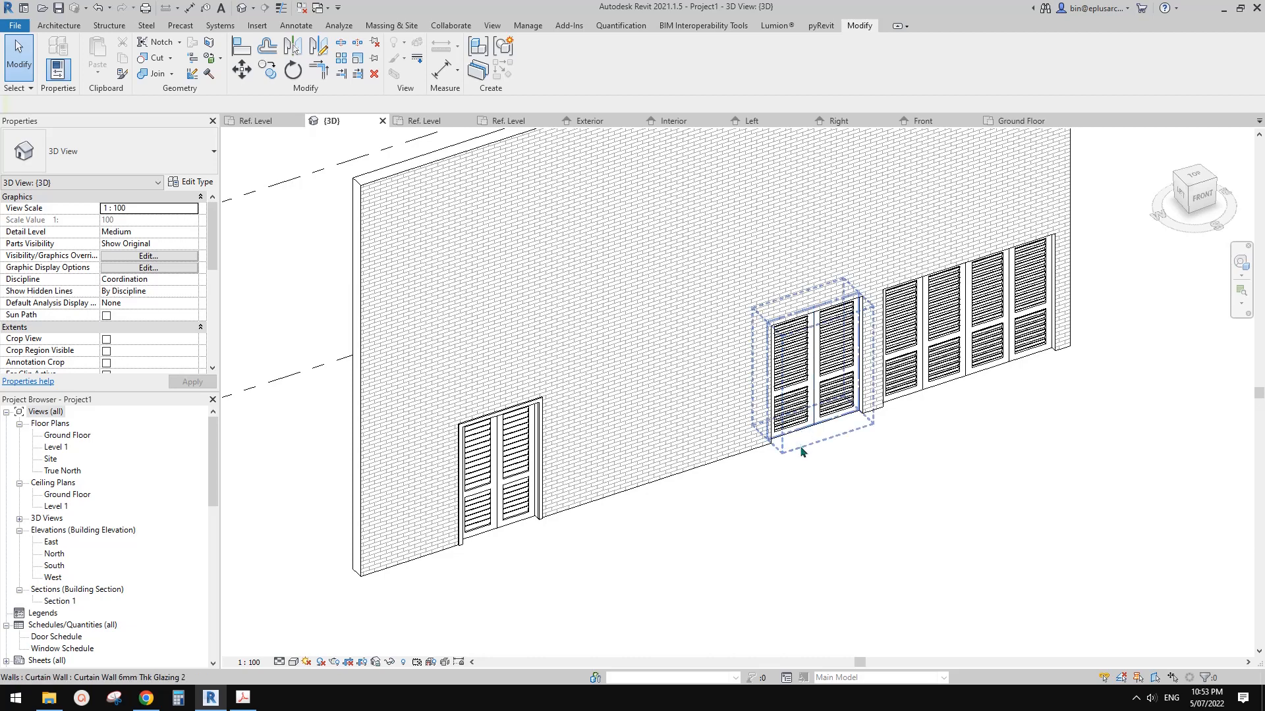
{"action": "left_click", "coordinate": [801, 425]}
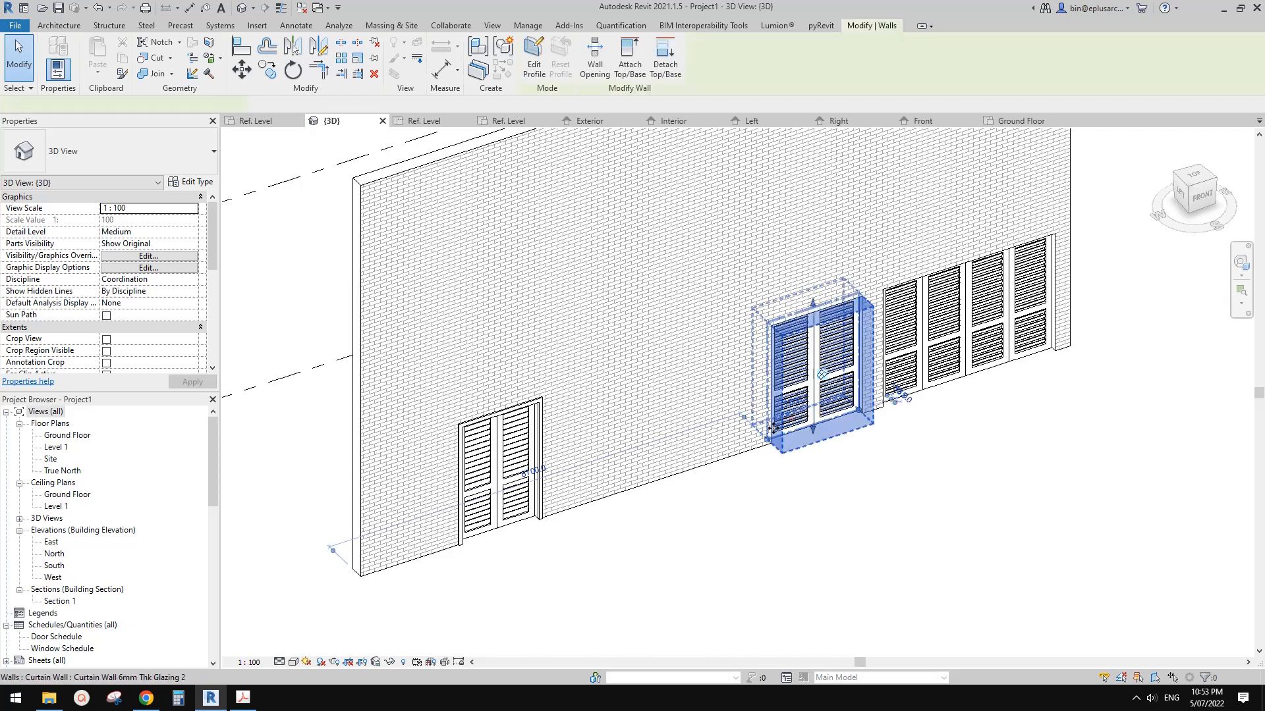
{"action": "left_click_drag", "start_coordinate": [801, 426], "coordinate": [687, 463]}
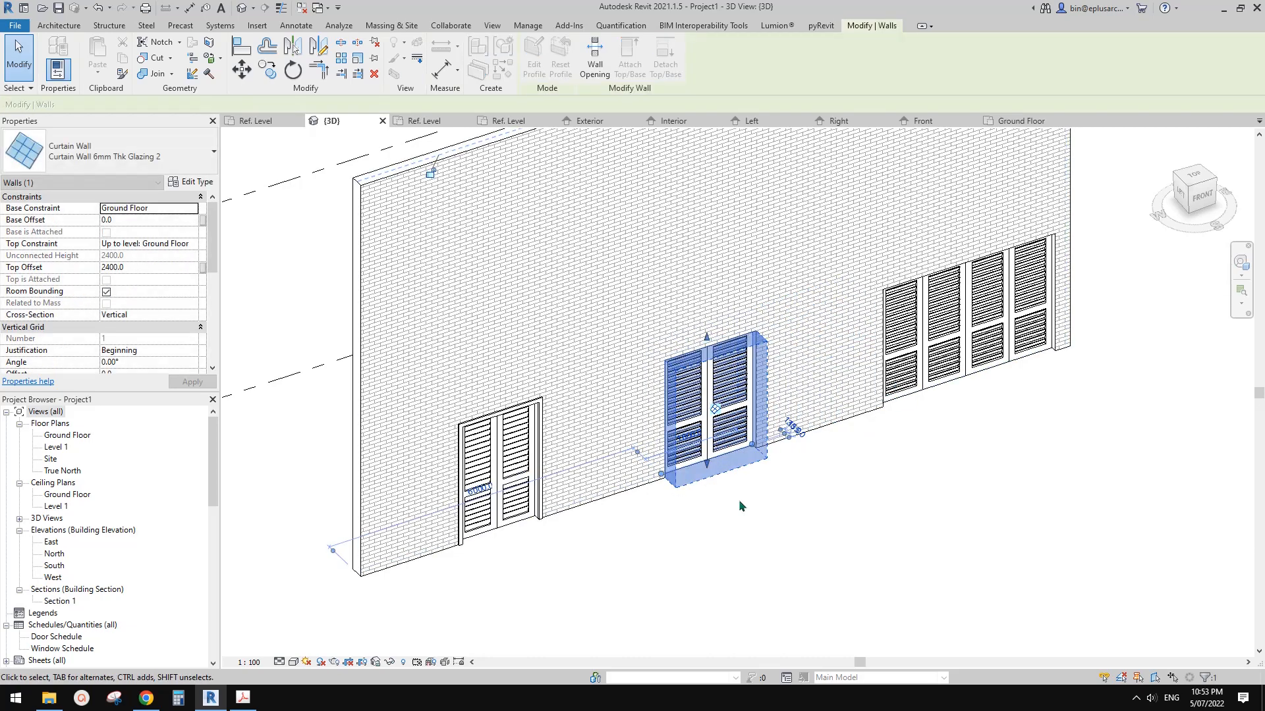